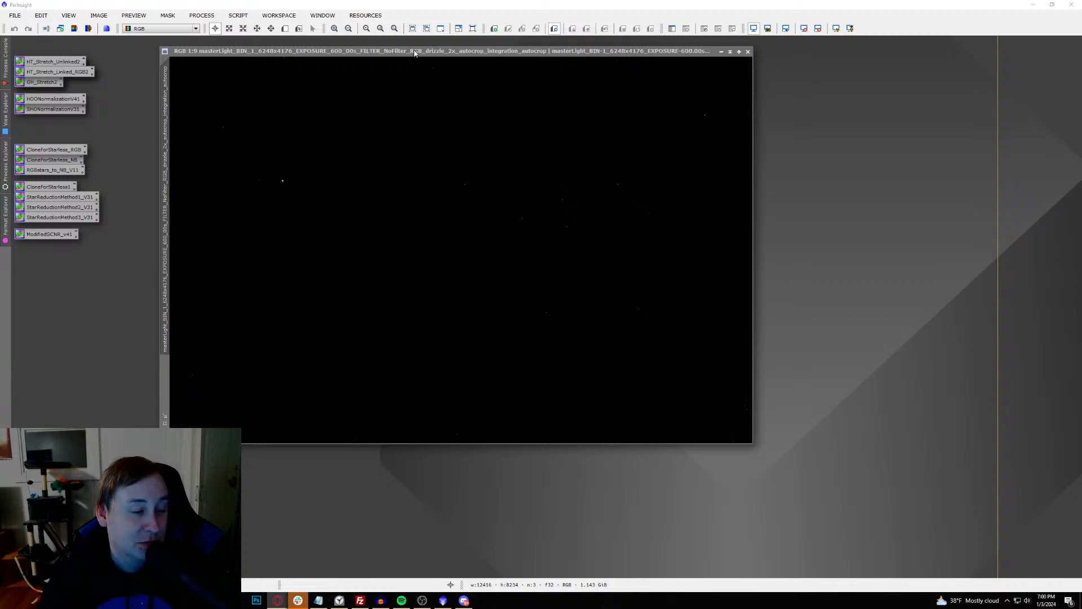
Step: Apply an automatic screen stretch to the RGB master light and inspect the bright star with its green halo
left_click_drag(446, 57, 441, 63)
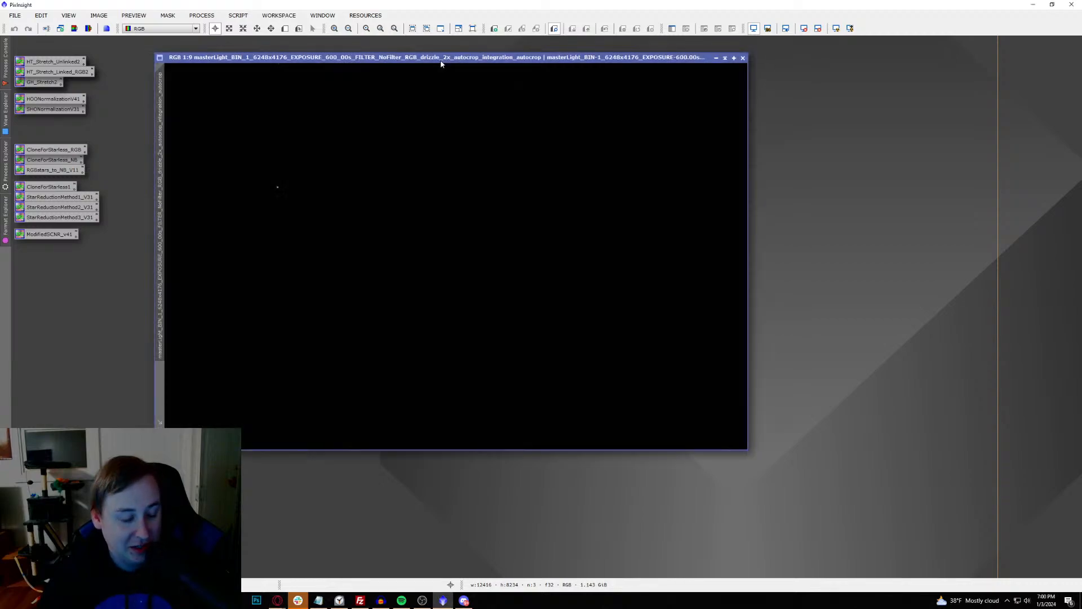
left_click(834, 28)
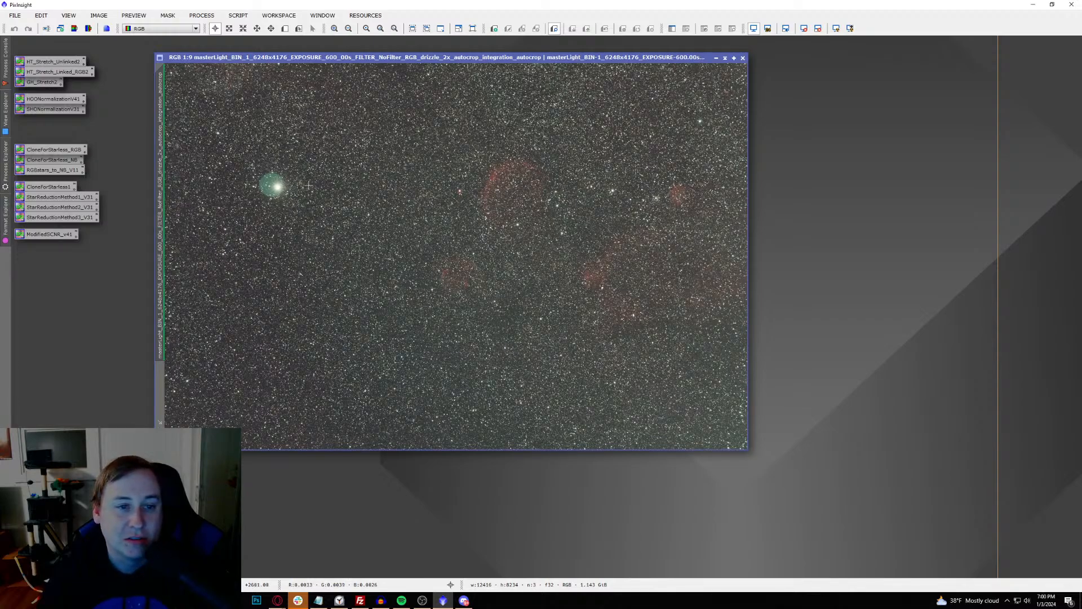
scroll(261, 176, "up", 2)
scroll(260, 177, "up", 4)
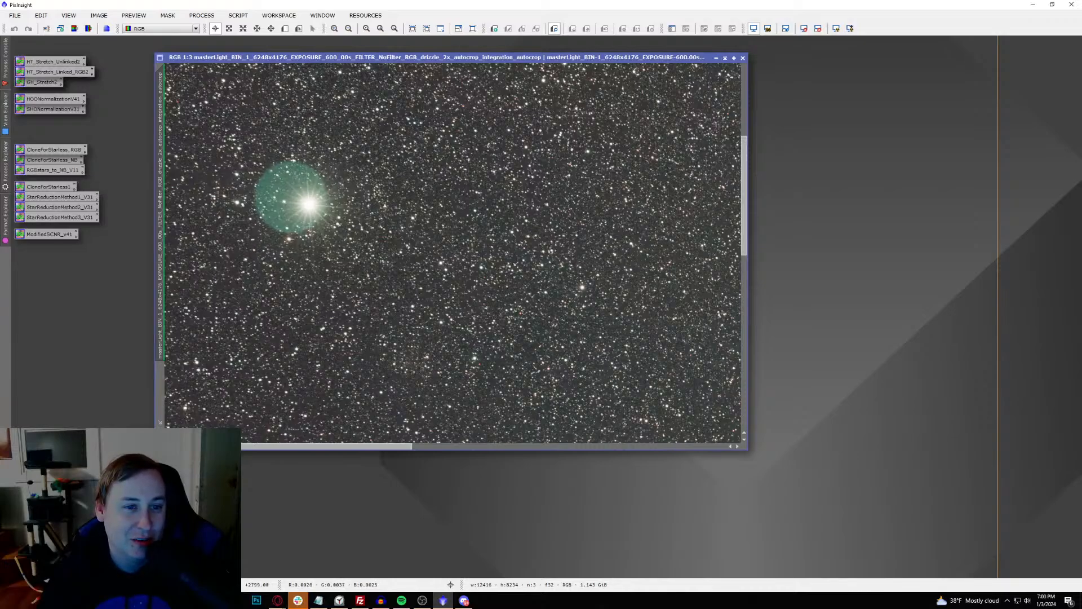
scroll(475, 353, "down", 7)
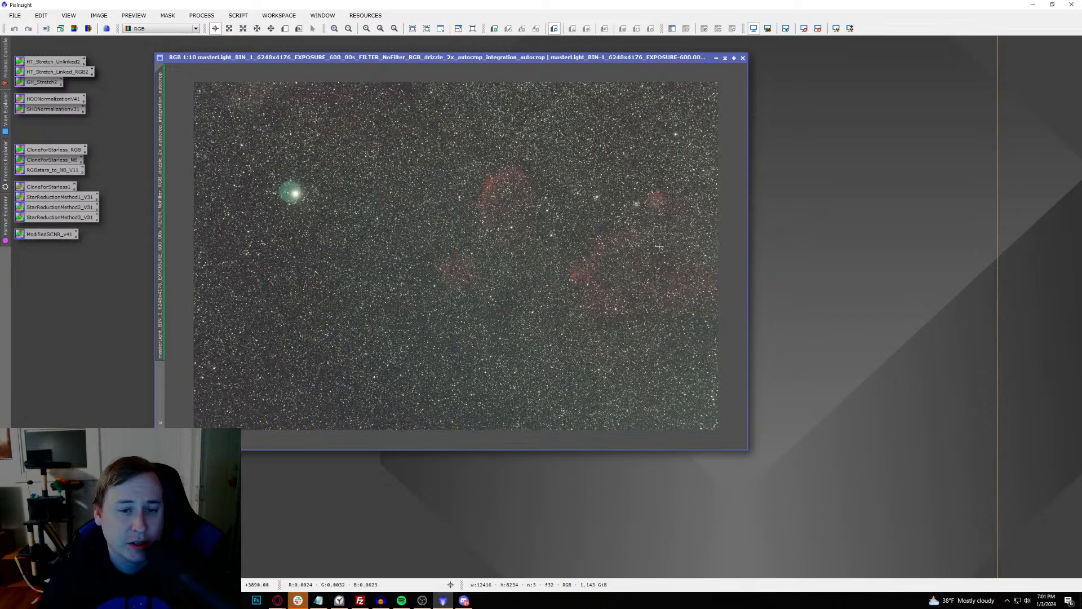
Step: Open Stellarium to look up the photographed region of sky
left_click(73, 600)
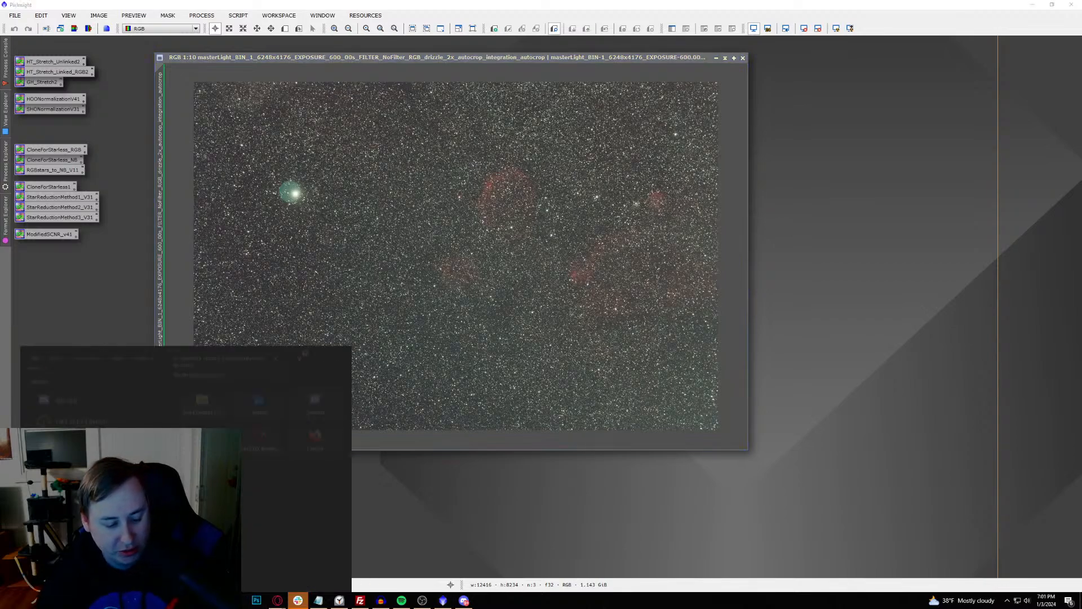
type("stel")
key("Return")
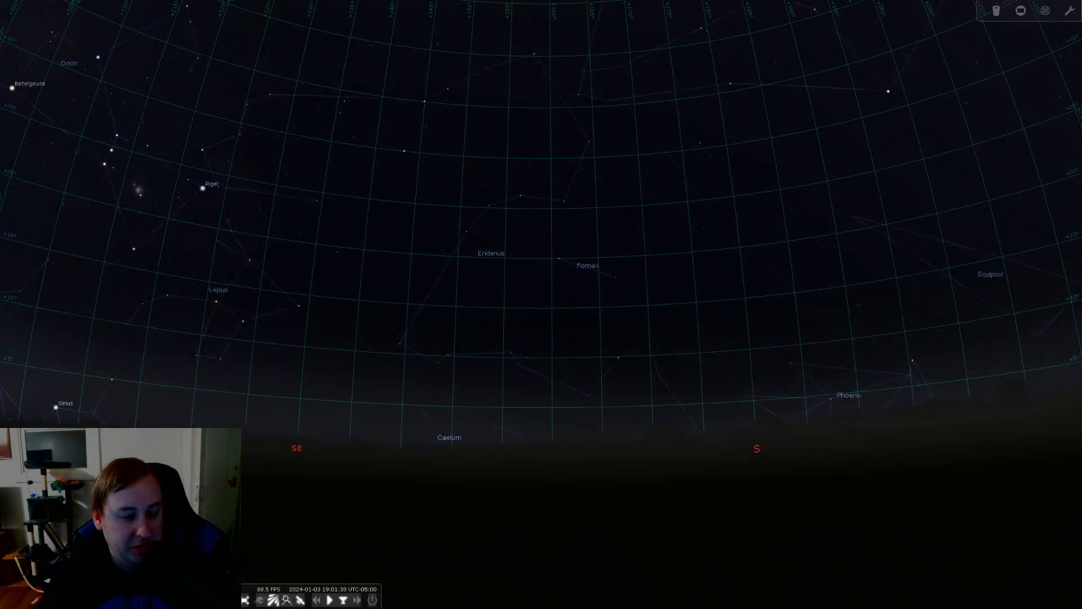
Step: Examine the night sky from Orion across Cepheus to the area around Capella in Auriga
left_click_drag(175, 186, 759, 305)
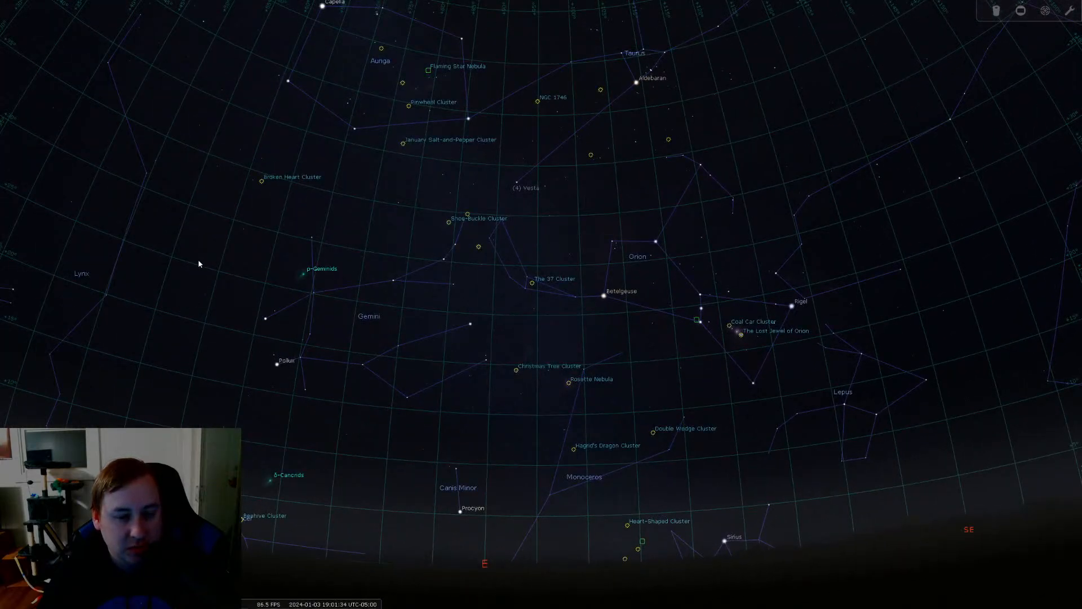
left_click_drag(282, 270, 489, 350)
left_click_drag(240, 392, 518, 209)
scroll(518, 208, "down", 5)
scroll(736, 433, "up", 3)
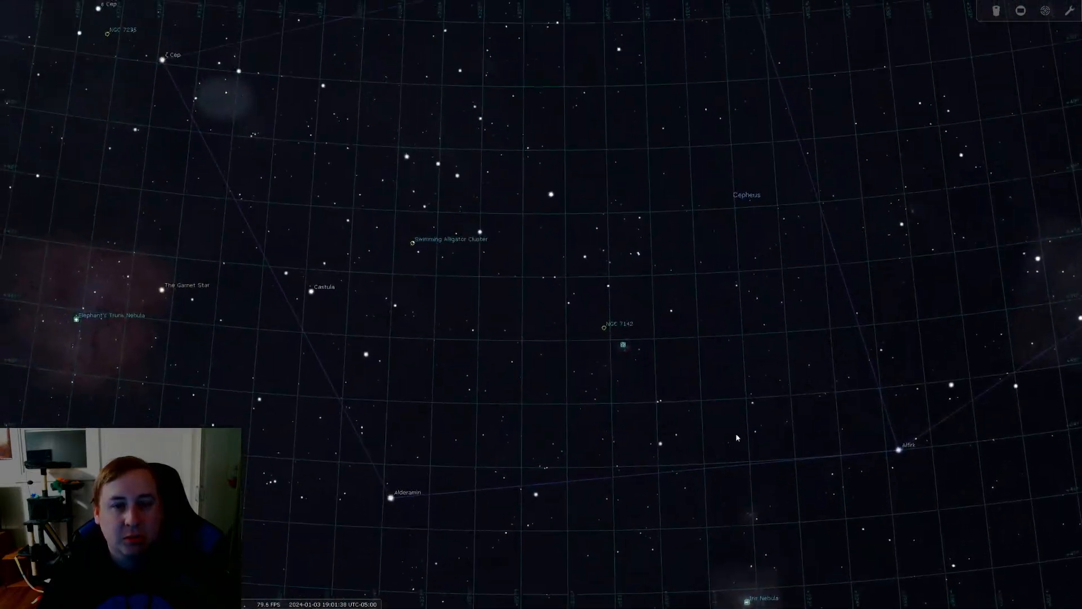
left_click_drag(686, 373, 528, 234)
scroll(519, 212, "up", 5)
left_click_drag(444, 15, 605, 405)
left_click_drag(519, 236, 664, 380)
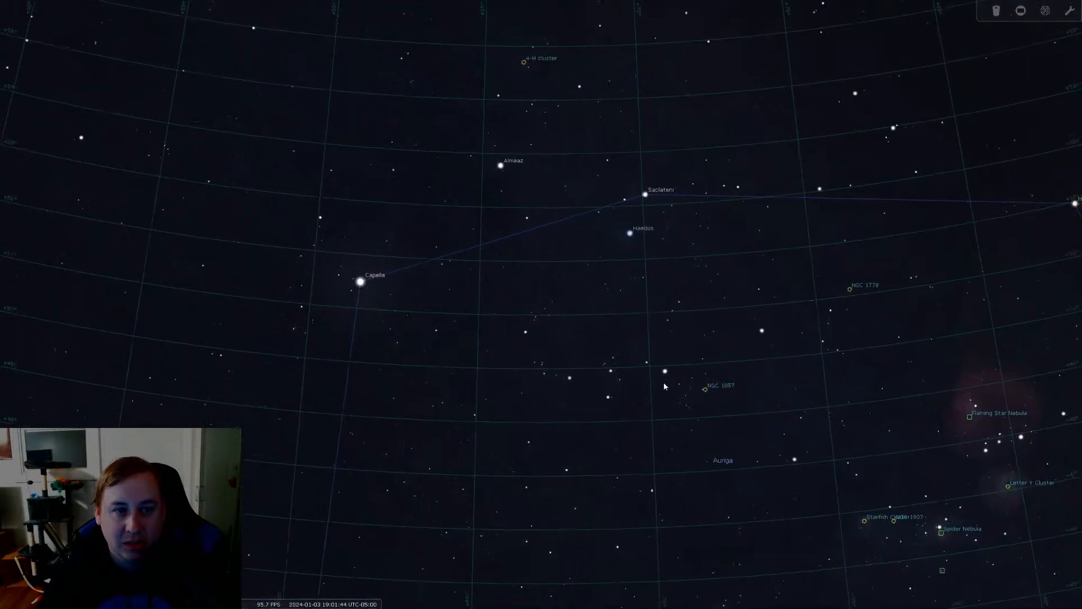
scroll(532, 322, "down", 2)
scroll(532, 322, "up", 2)
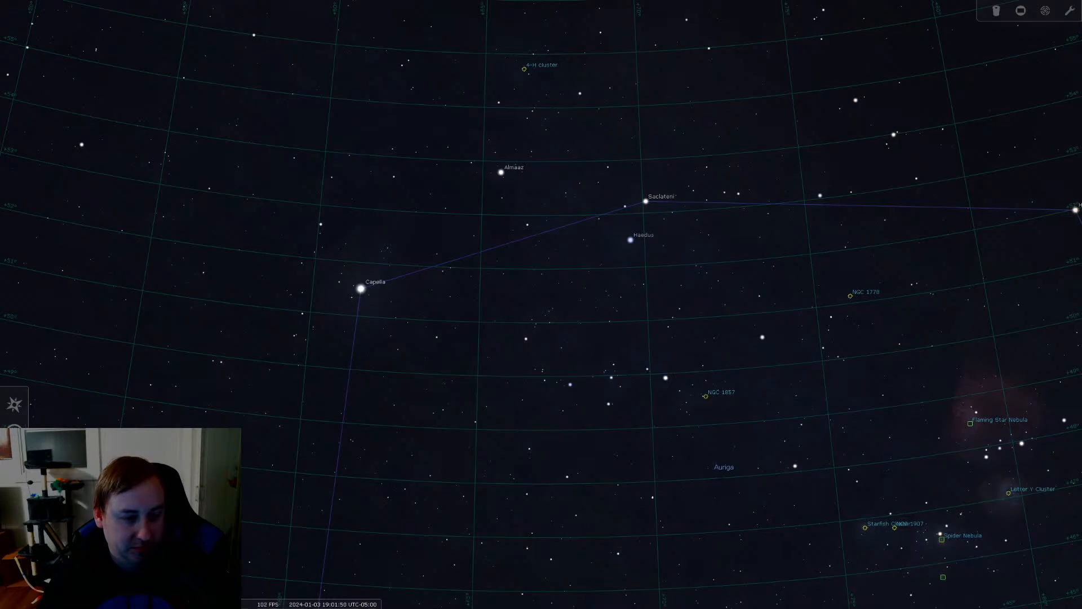
Step: Search for the object SH2-224 and inspect its surroundings
key("ctrl+f")
type("sh2-224")
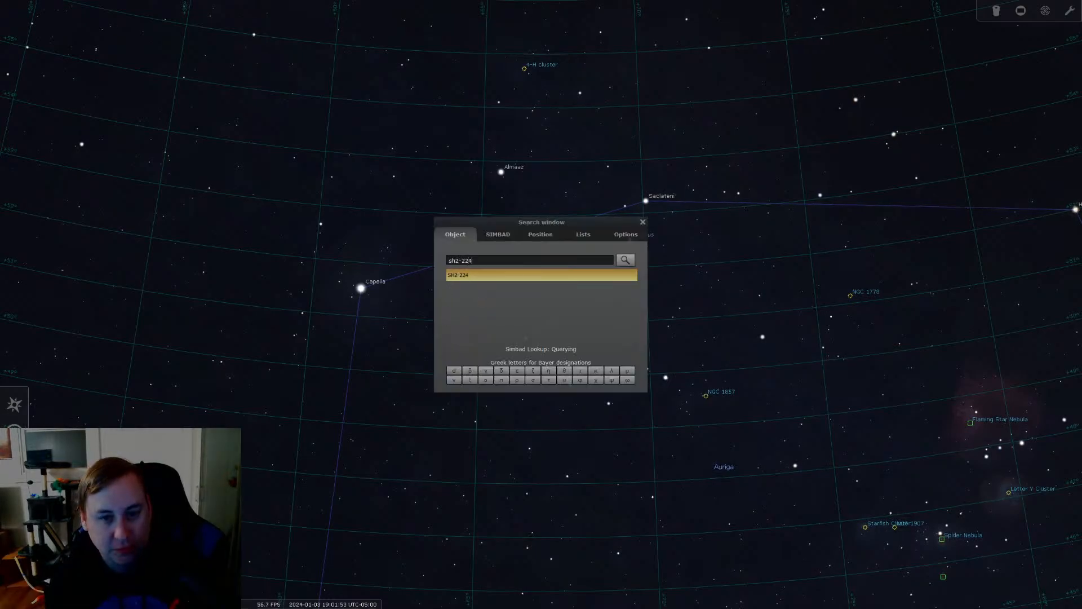
key("Return")
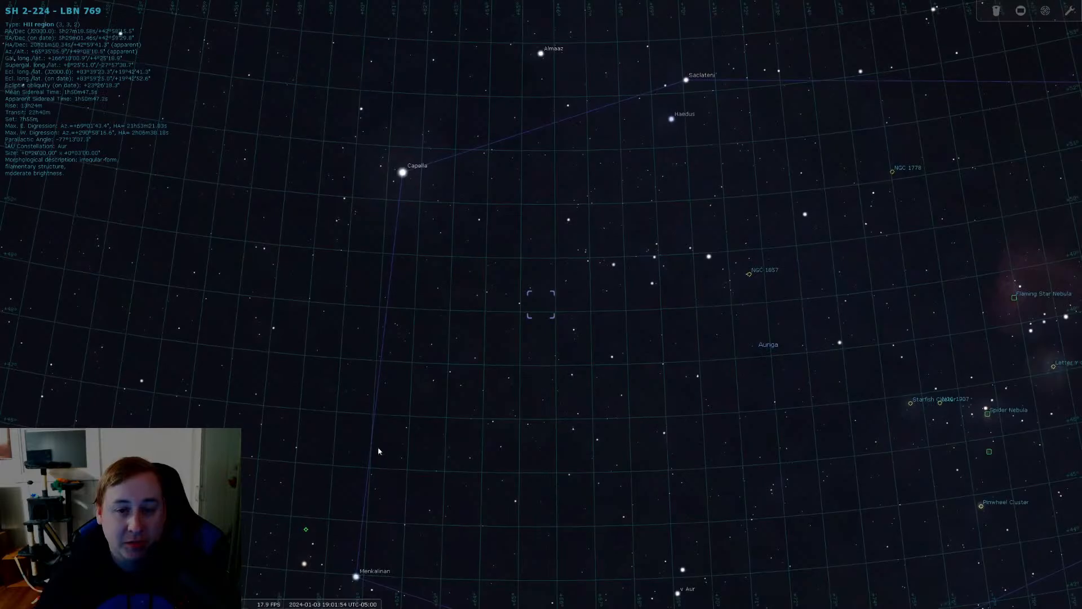
scroll(521, 324, "up", 3)
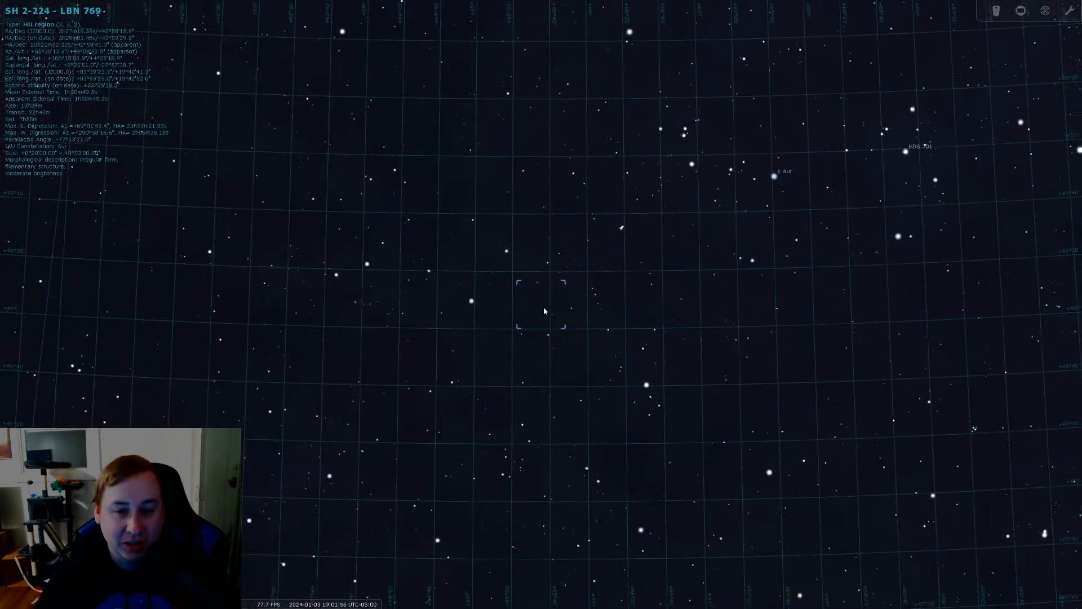
scroll(561, 302, "down", 2)
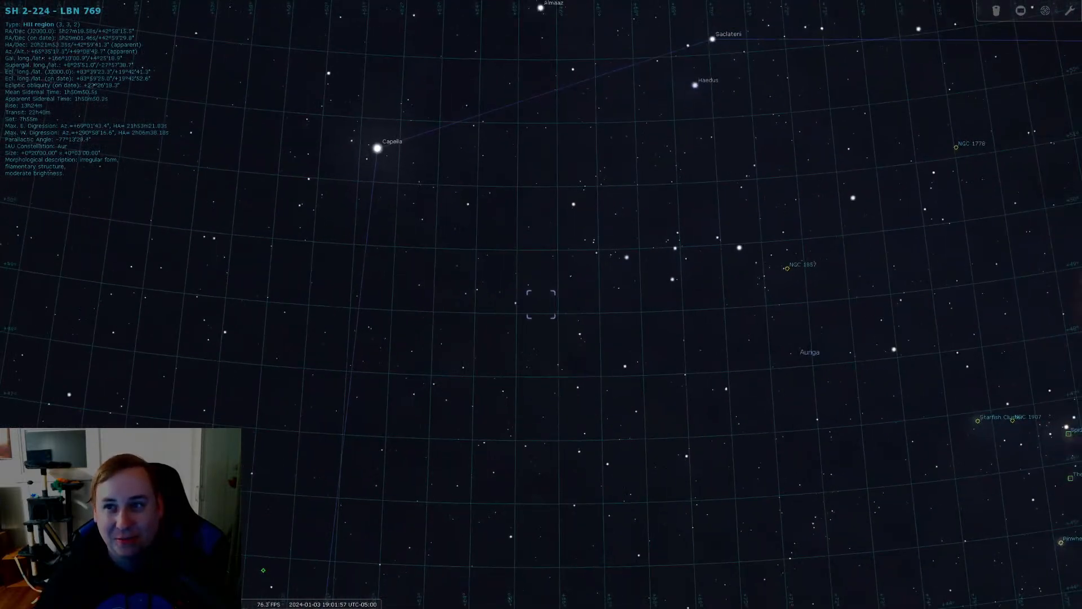
Step: Overlay the ASI 2600 MM sensor frame on SH 2-224 and set the telescope to Rokinon 135
left_click(1020, 13)
left_click(1074, 97)
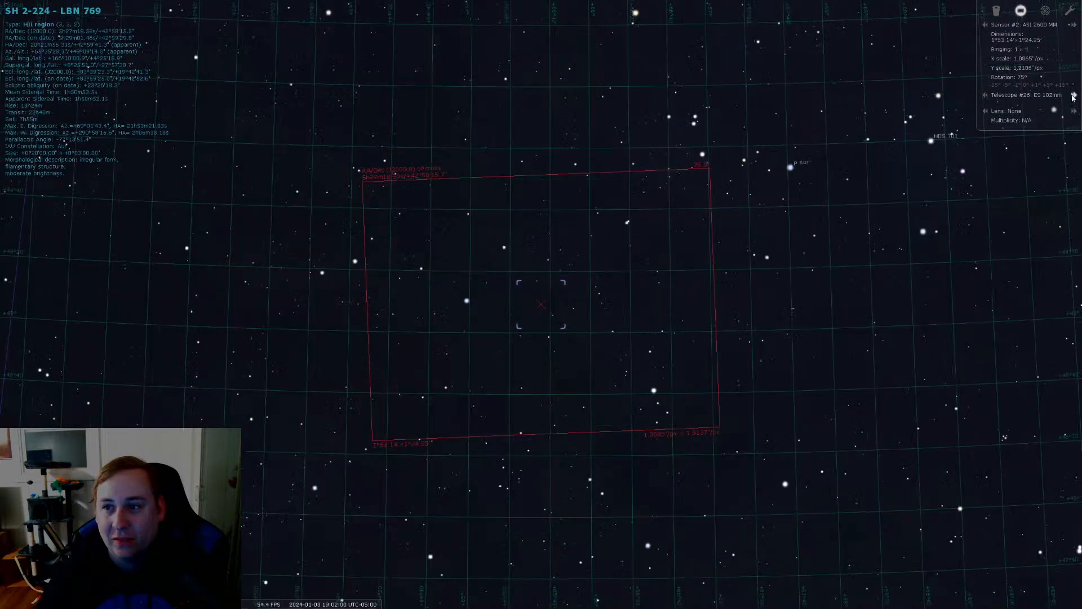
left_click(1073, 97)
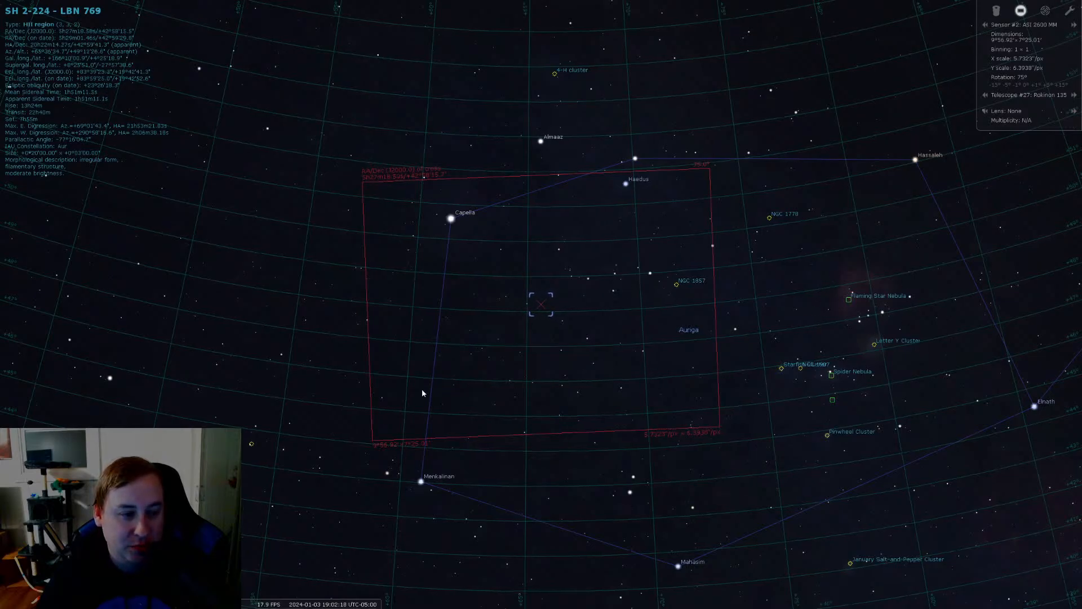
Step: Quit Stellarium and reposition the master light window in the PixInsight workspace
mouse_move(8, 406)
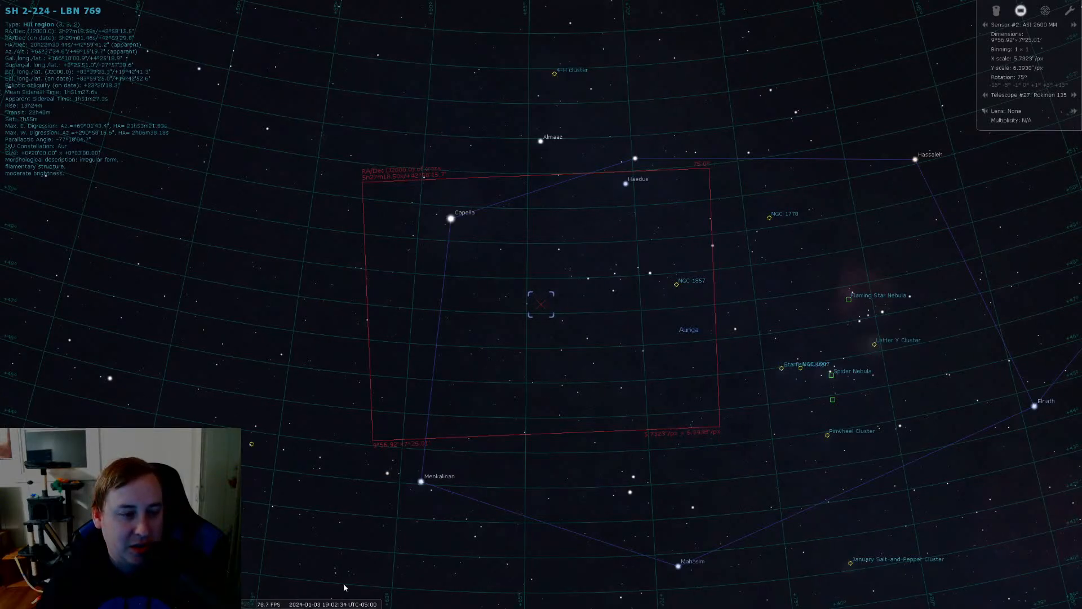
left_click(371, 600)
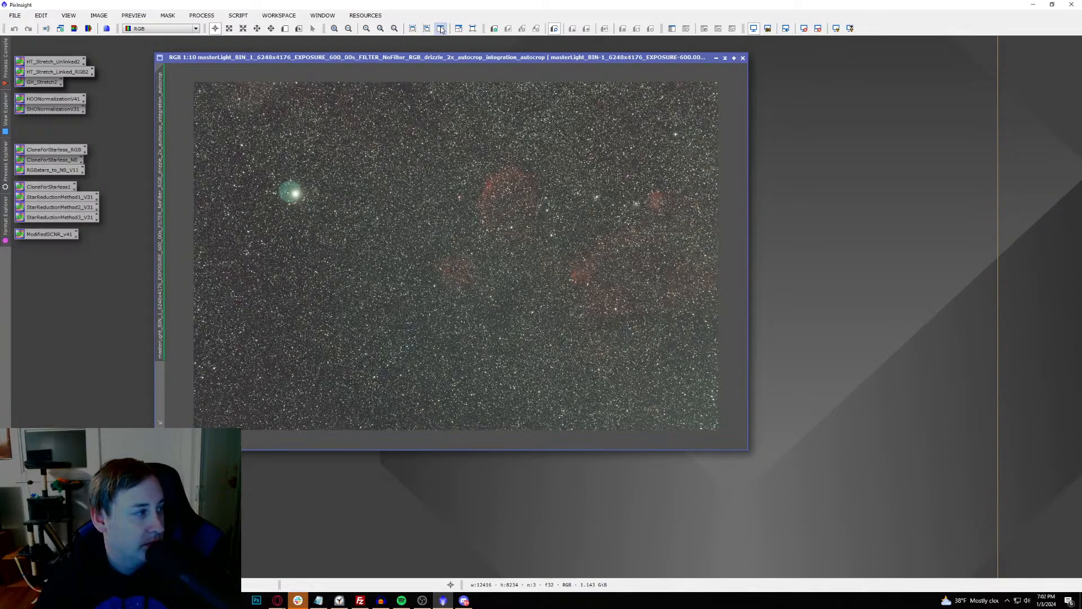
left_click_drag(393, 63, 481, 60)
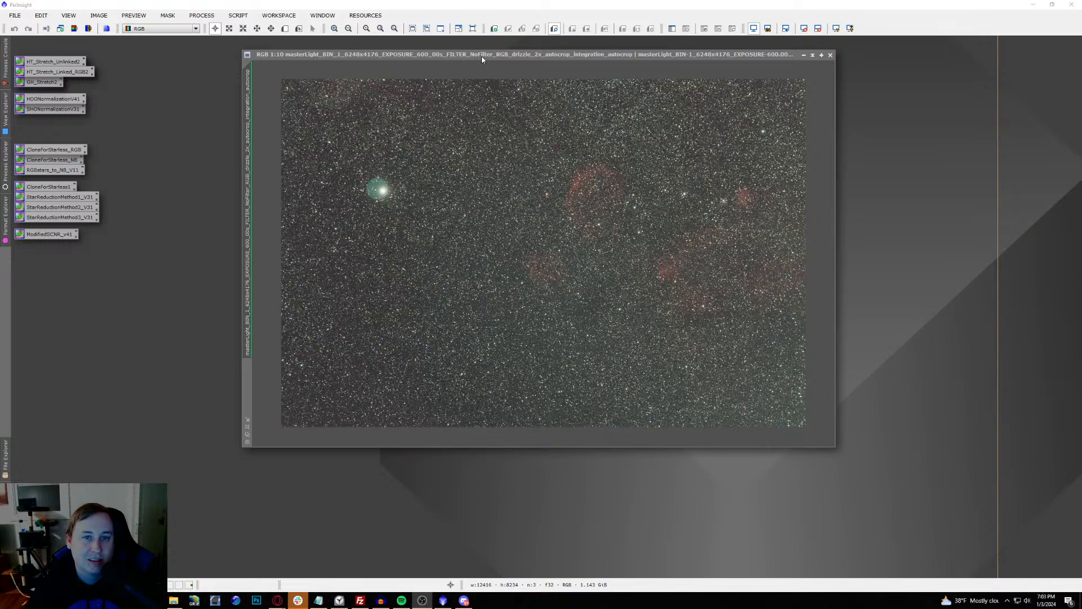
left_click_drag(481, 55, 471, 69)
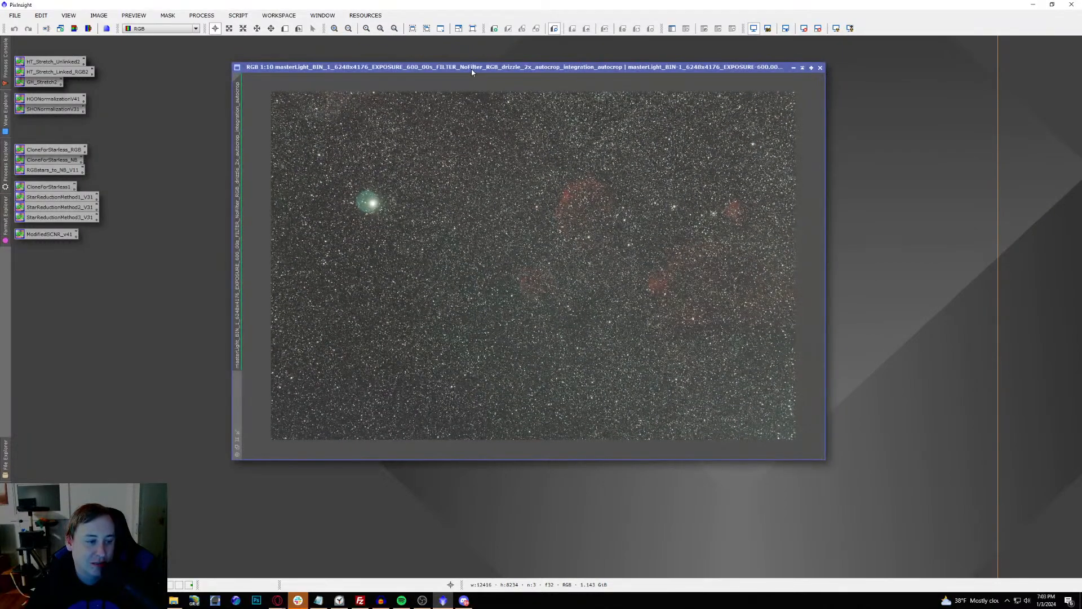
Step: Launch Stellarium again
key("super")
type("stellarium")
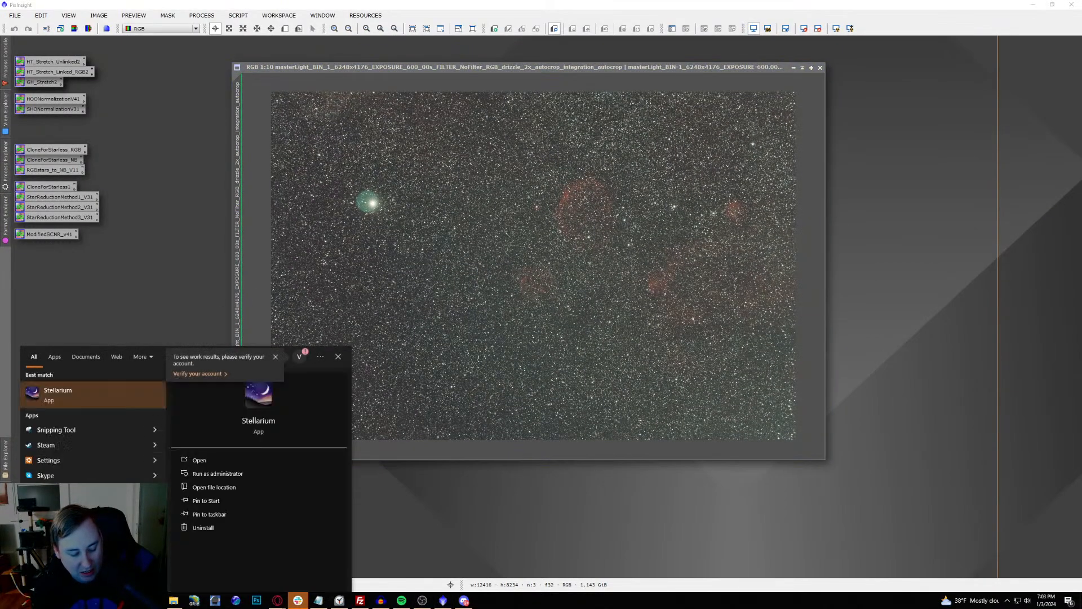
key("Return")
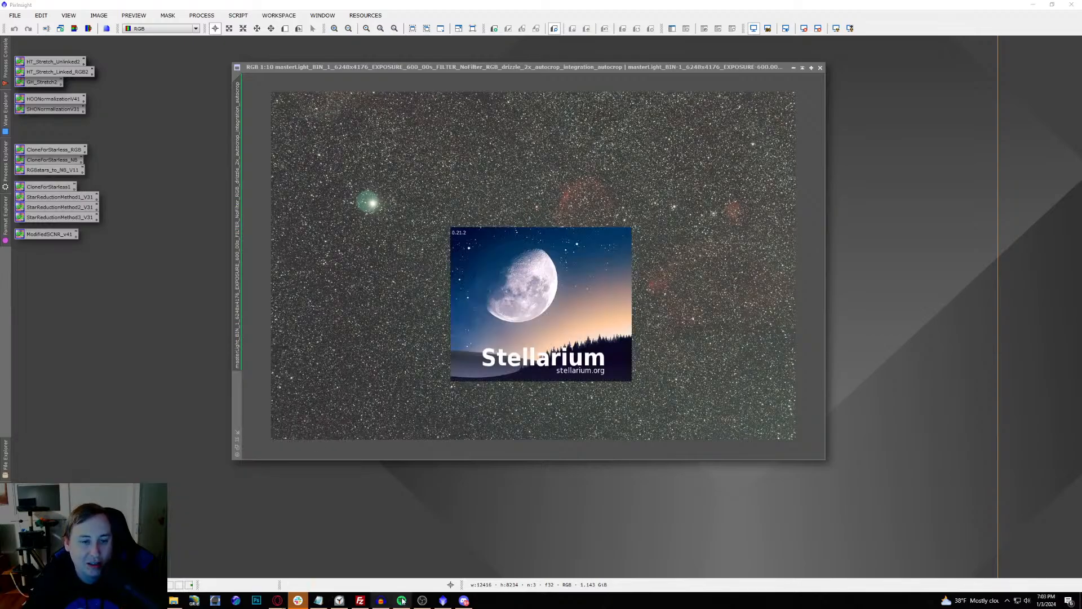
mouse_move(407, 597)
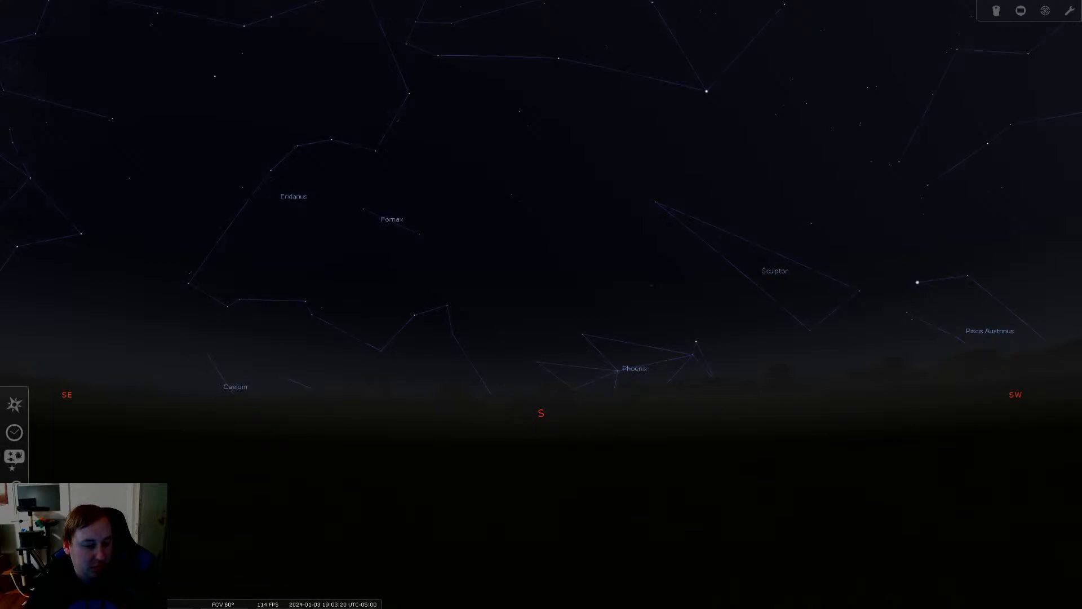
Step: Find SH2-224 through the recent object searches and inspect the region between Capella and Menkalinan
mouse_move(192, 602)
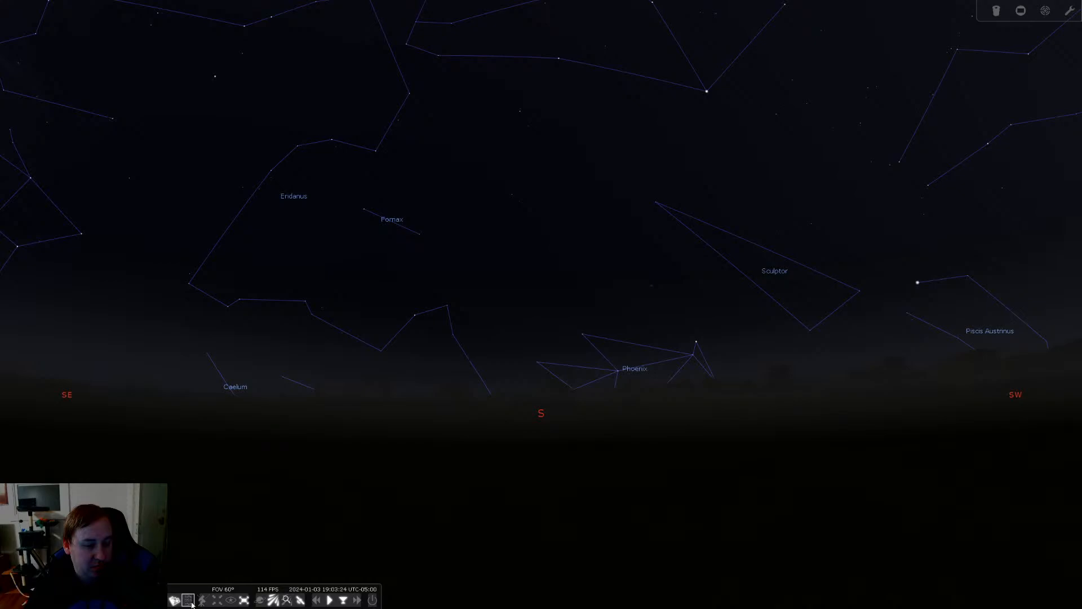
mouse_move(19, 415)
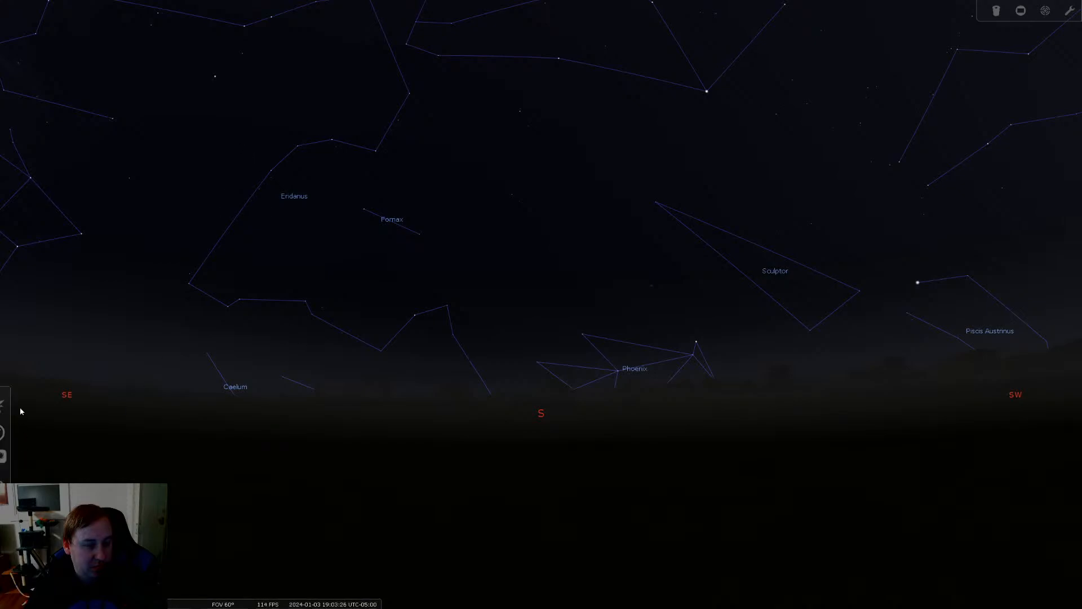
left_click(14, 479)
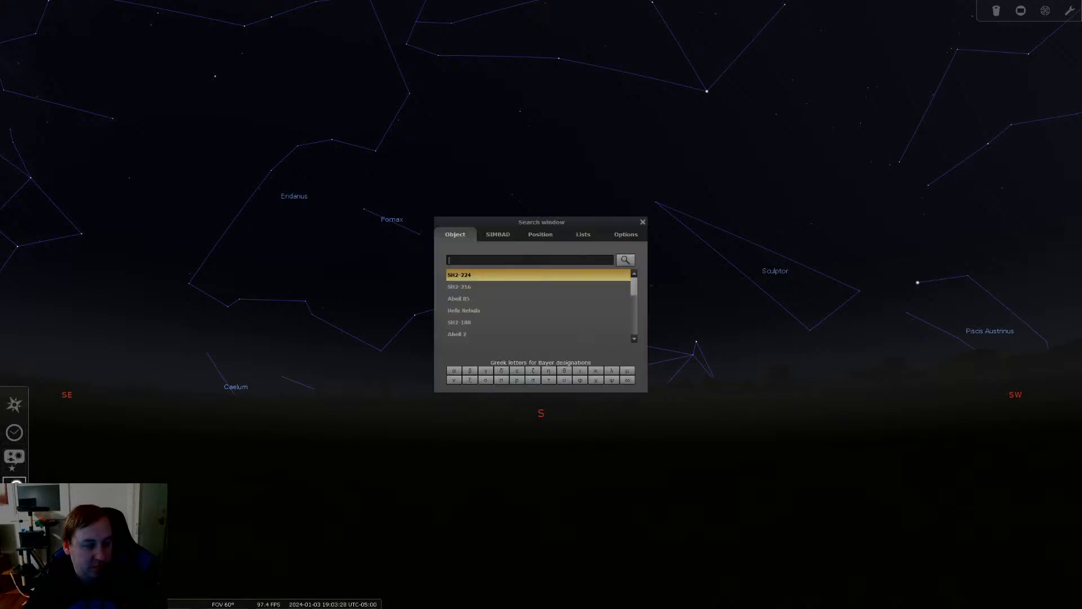
left_click(467, 277)
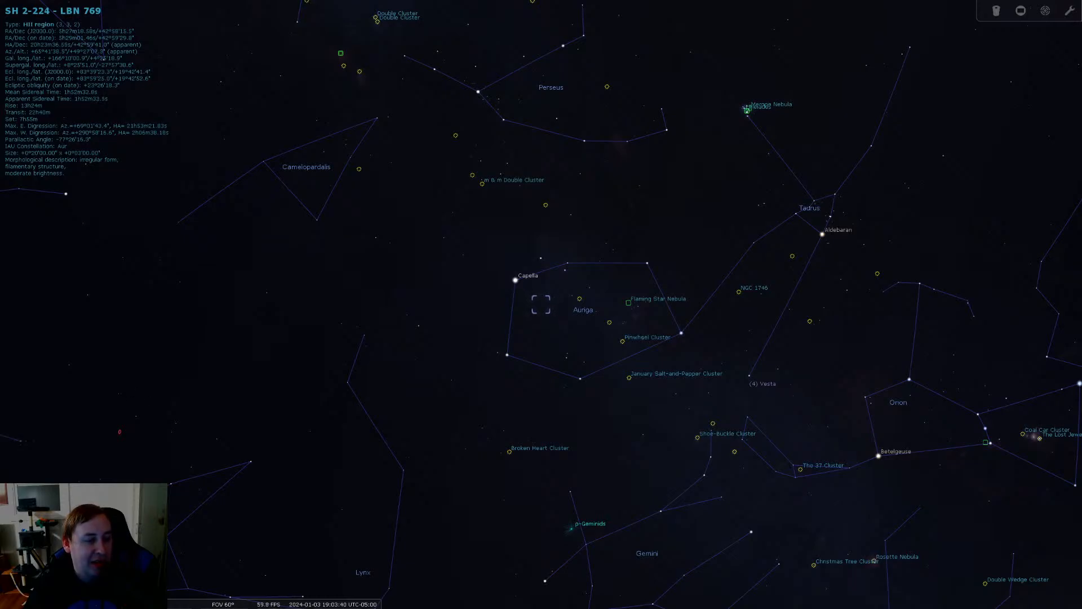
scroll(557, 314, "up", 5)
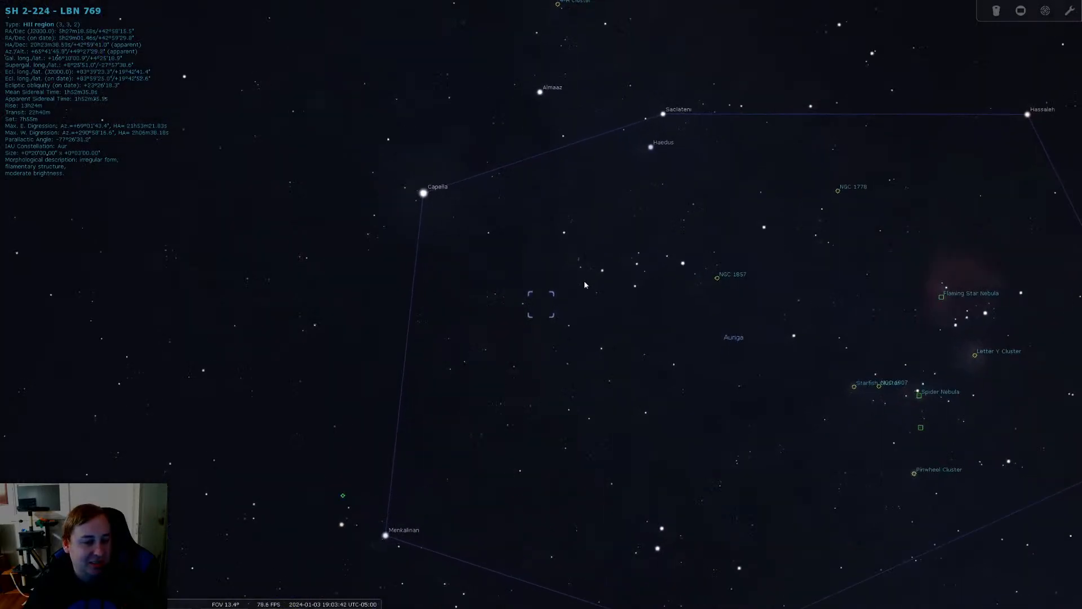
Step: Turn on the sky survey imagery and examine the star field around SH 2-224 at several magnifications
mouse_move(113, 601)
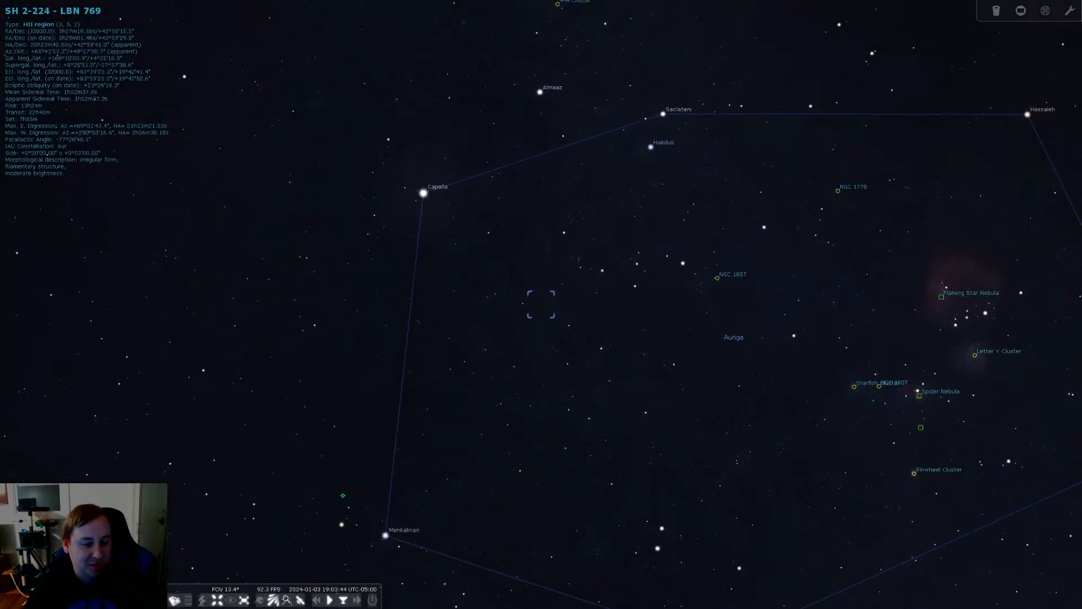
left_click(188, 599)
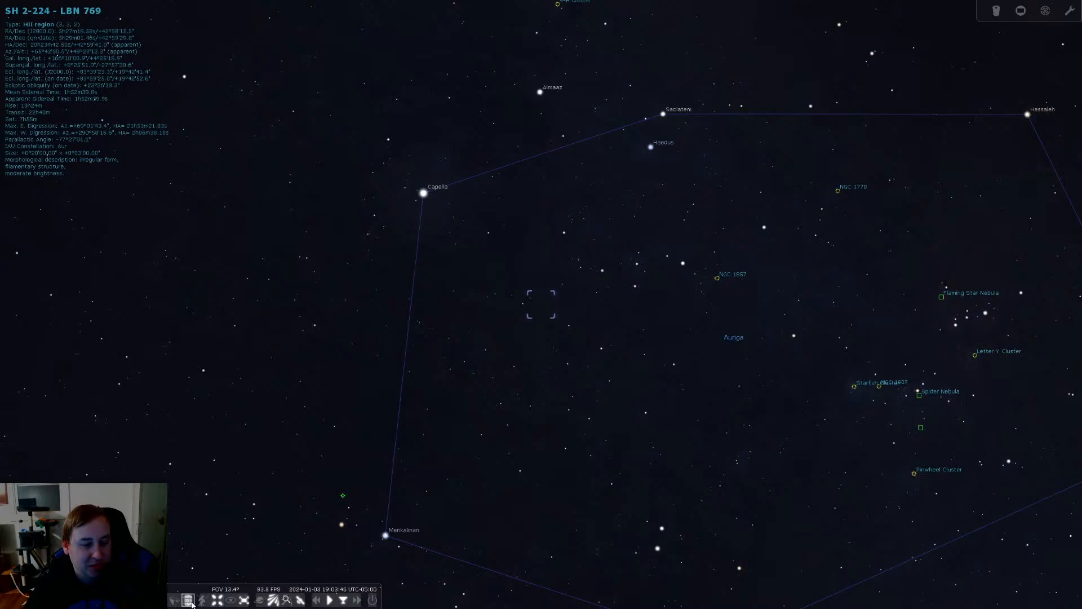
left_click(188, 600)
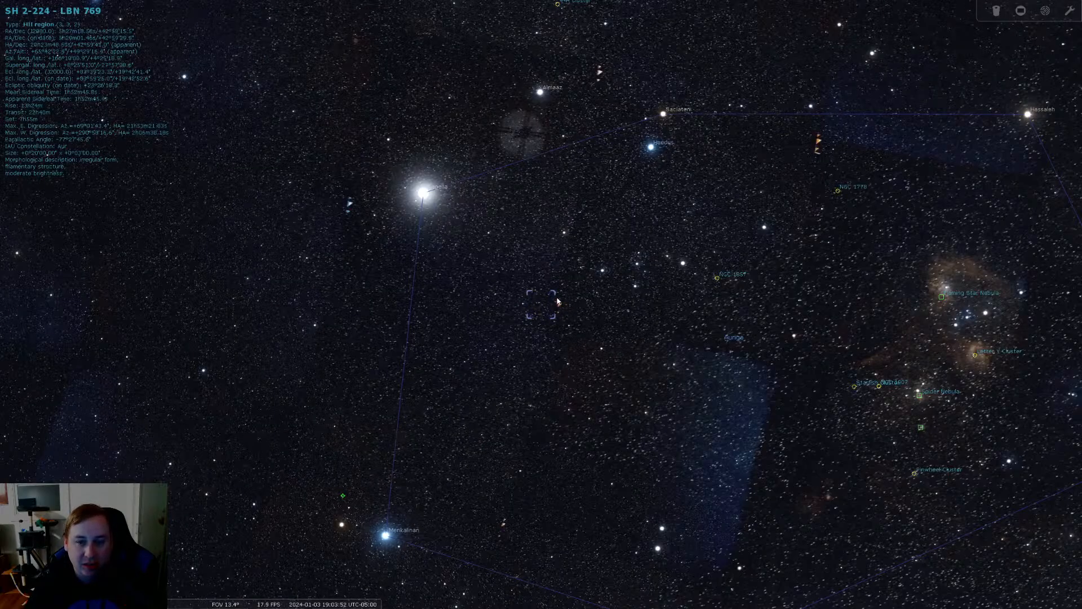
scroll(566, 315, "up", 3)
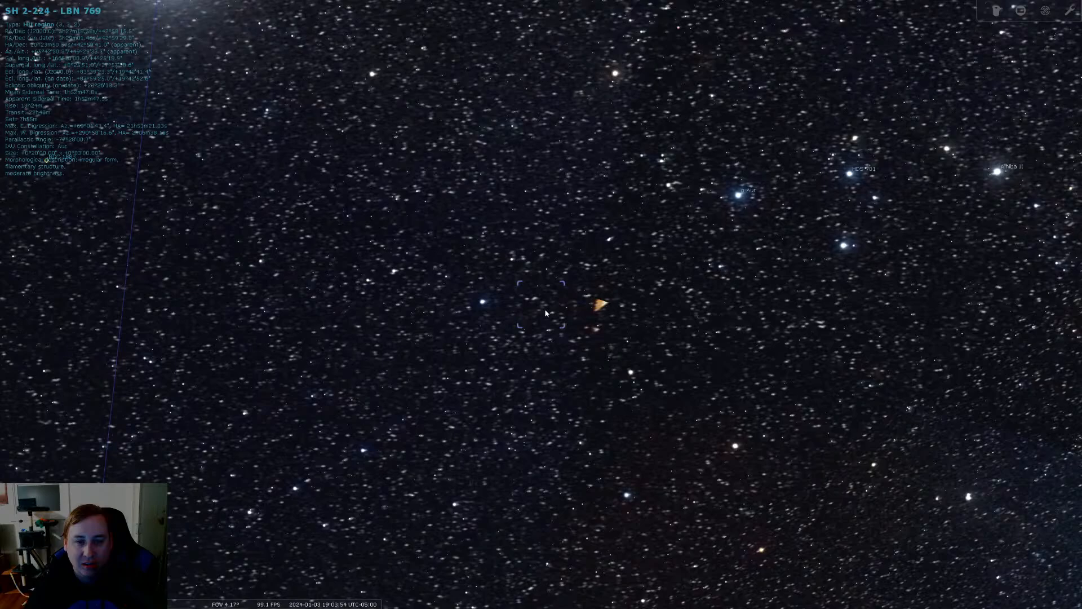
scroll(545, 305, "down", 2)
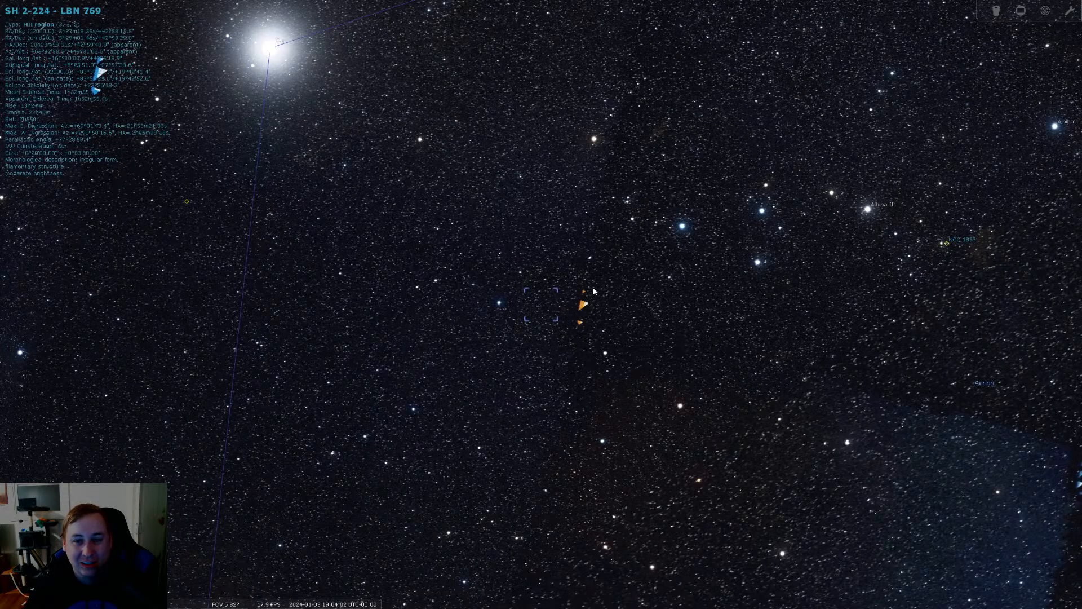
scroll(535, 311, "up", 3)
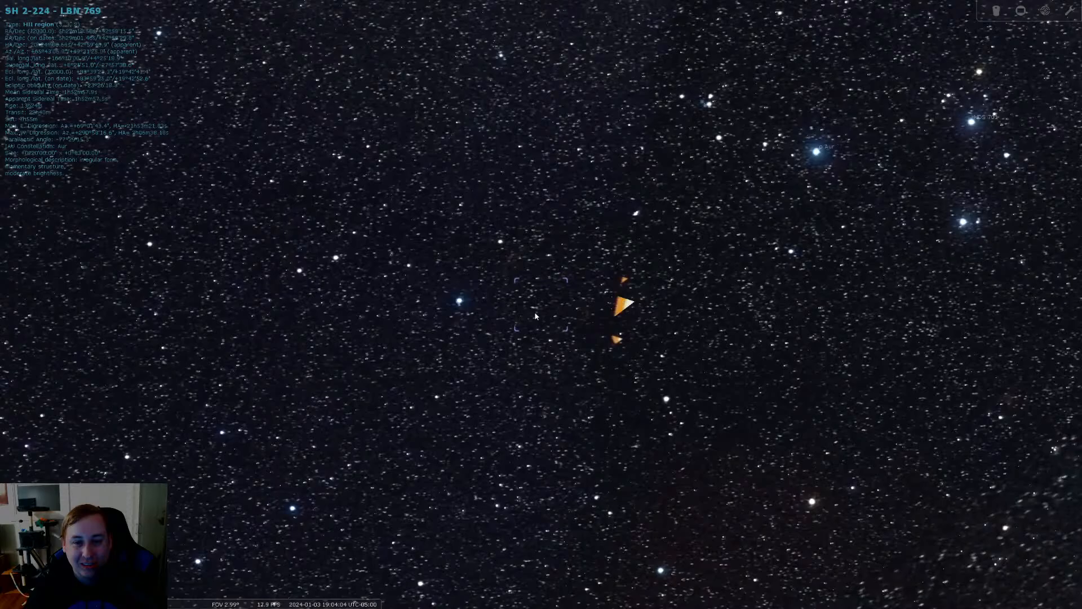
scroll(513, 272, "down", 3)
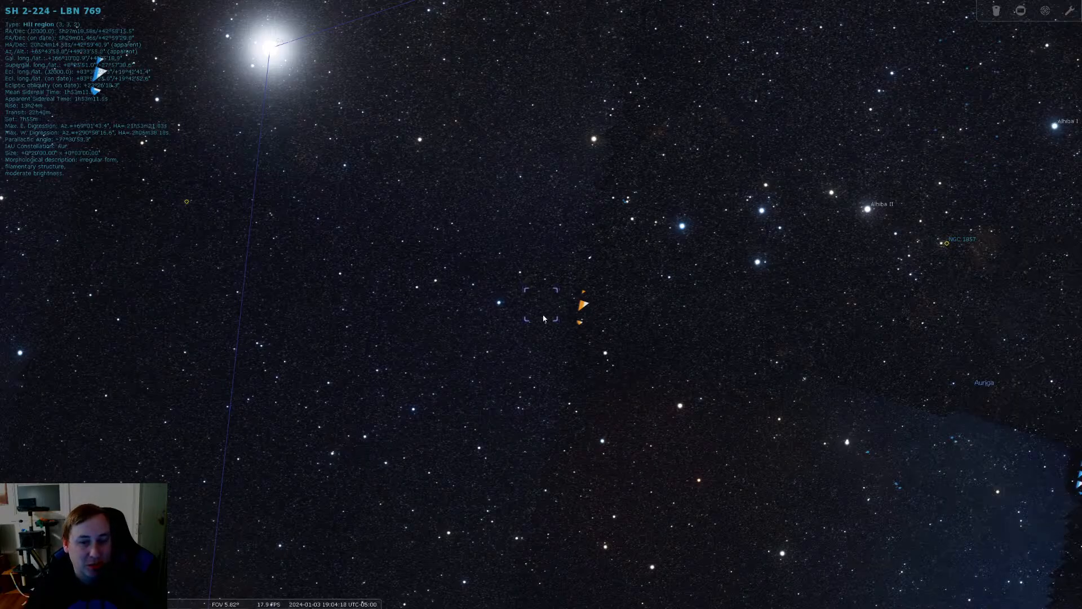
Step: Switch from the sky map back to PixInsight and shift the master light window to free workspace for process dialogs
scroll(544, 319, "down", 3)
scroll(543, 318, "down", 2)
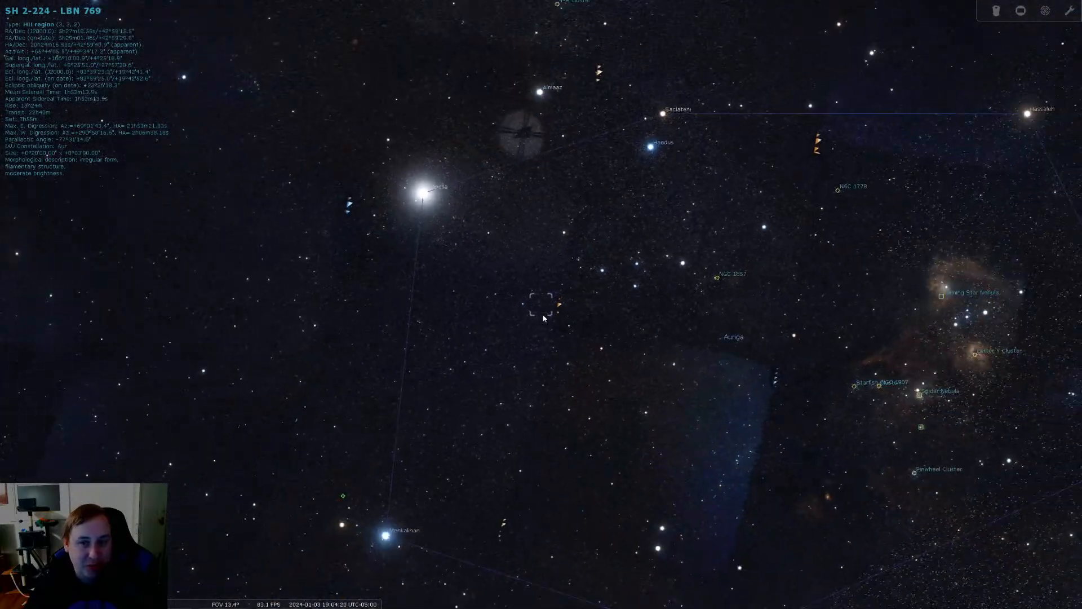
left_click(373, 599)
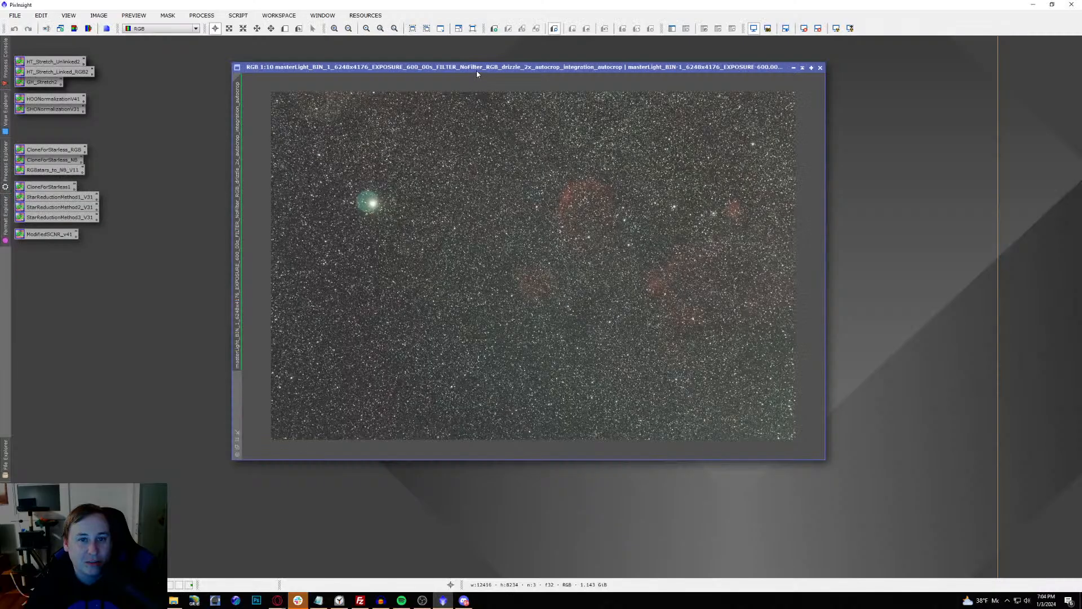
left_click_drag(475, 70, 415, 78)
Step: Open StarXTerminator with Generate Star Image and Large Overlap enabled and Unscreen Stars disabled
left_click(216, 16)
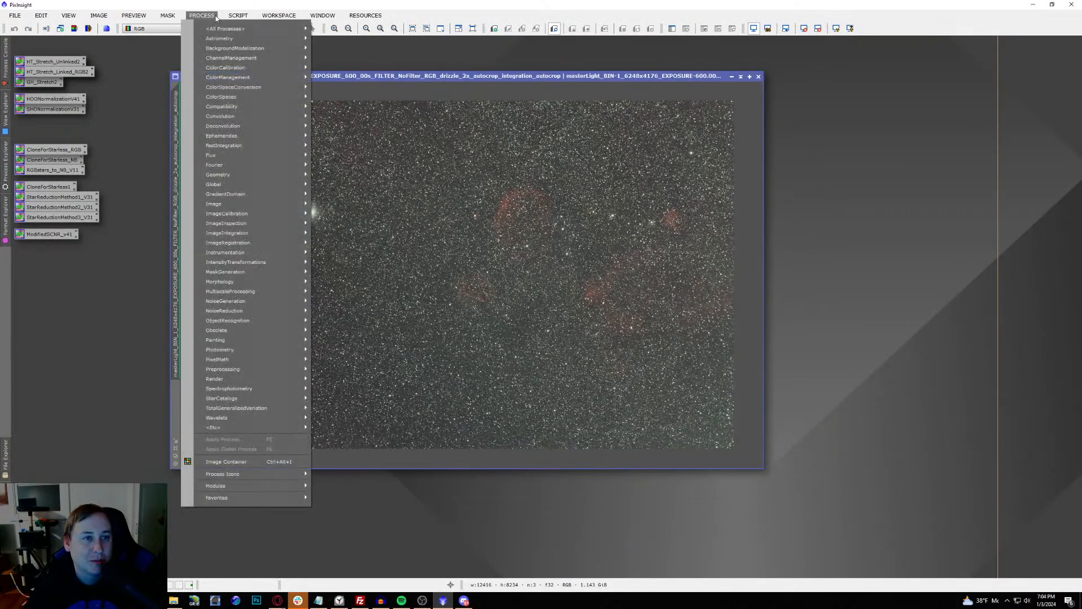
mouse_move(220, 28)
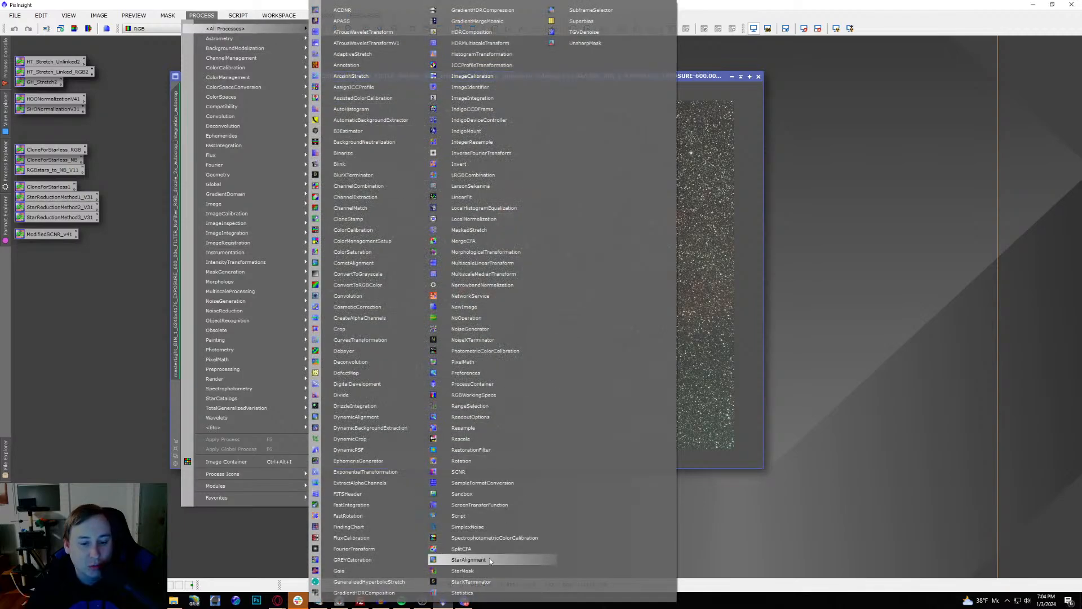
left_click(476, 580)
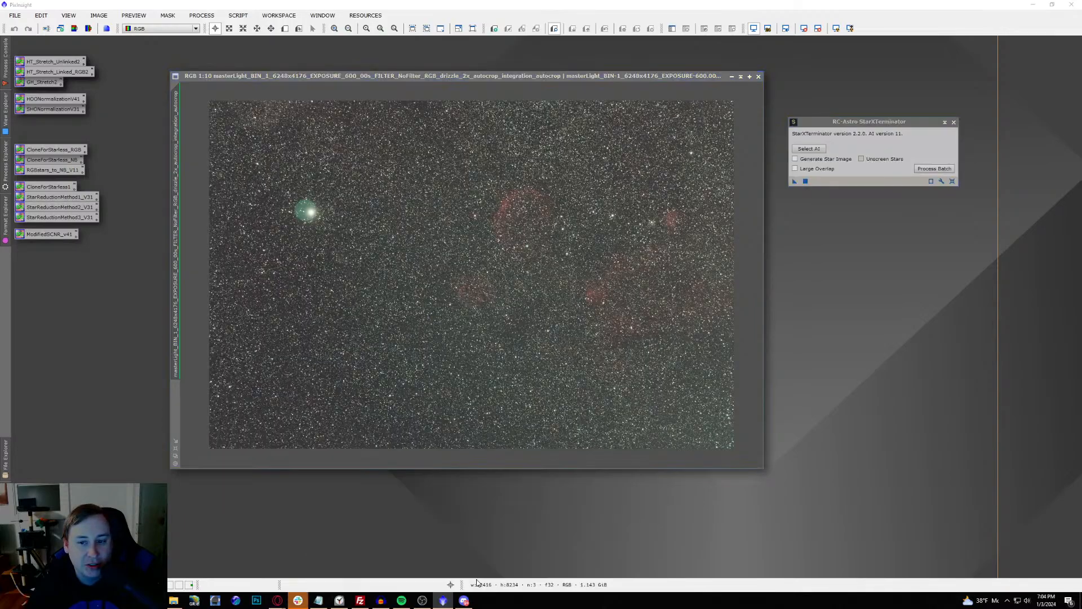
left_click(805, 160)
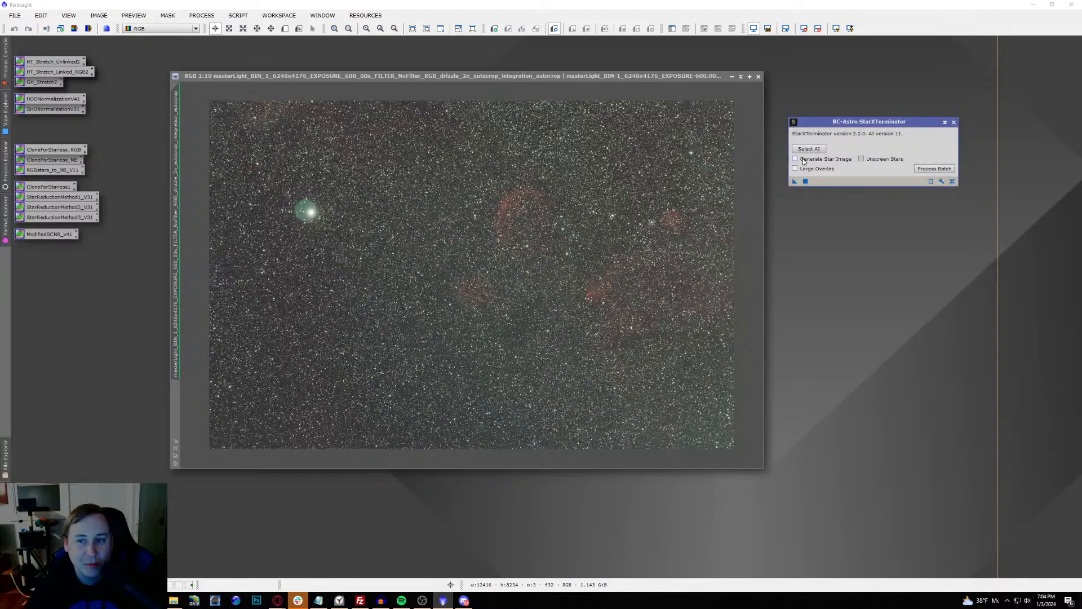
left_click(862, 159)
left_click(795, 169)
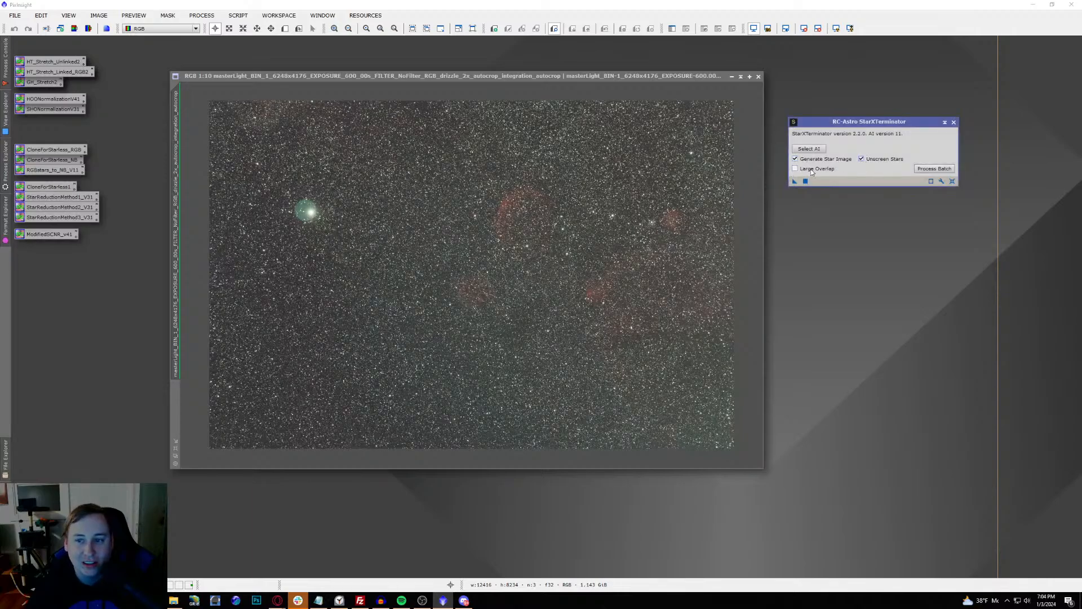
left_click(861, 160)
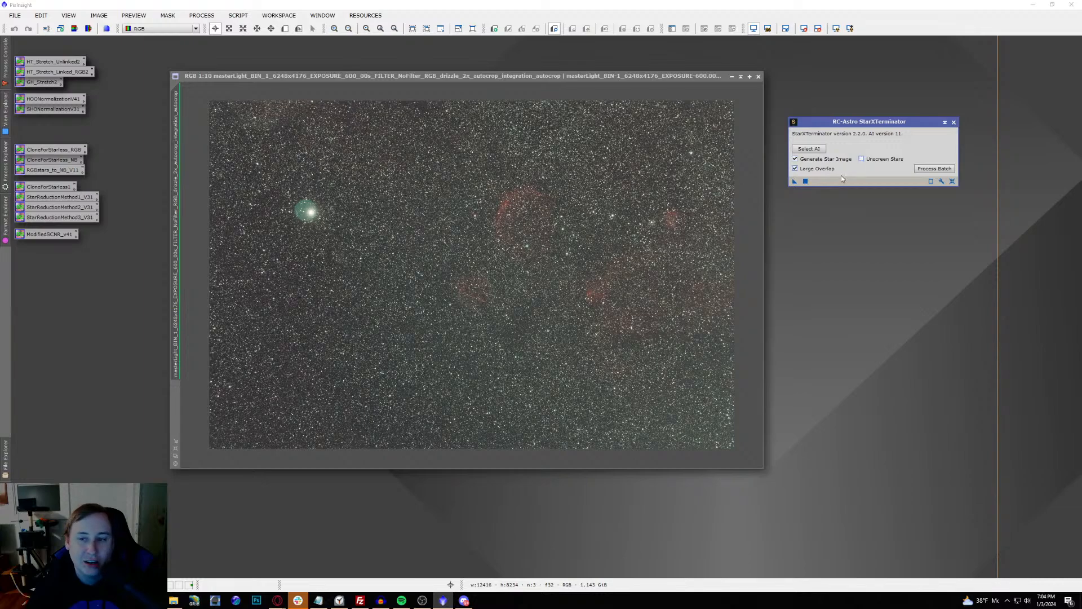
Step: Apply StarXTerminator to the master light, minimize the resulting stars image and park it above the starless image
left_click_drag(794, 182, 508, 158)
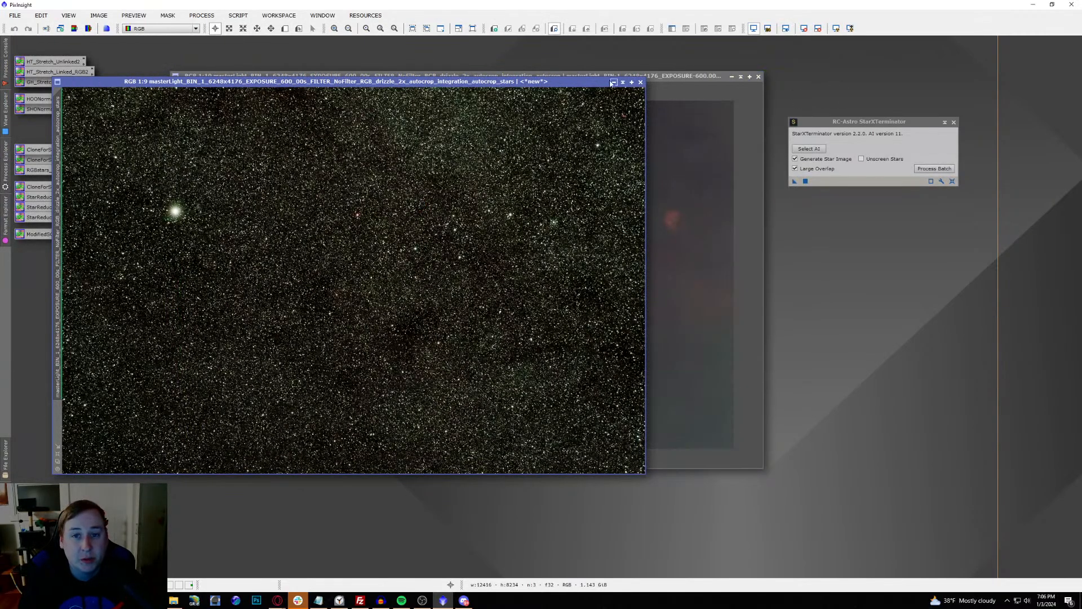
left_click(611, 83)
left_click_drag(445, 281, 518, 63)
Step: Examine the starless image's bright star halo, red nebulae and background gradient at several magnifications
scroll(305, 207, "up", 4)
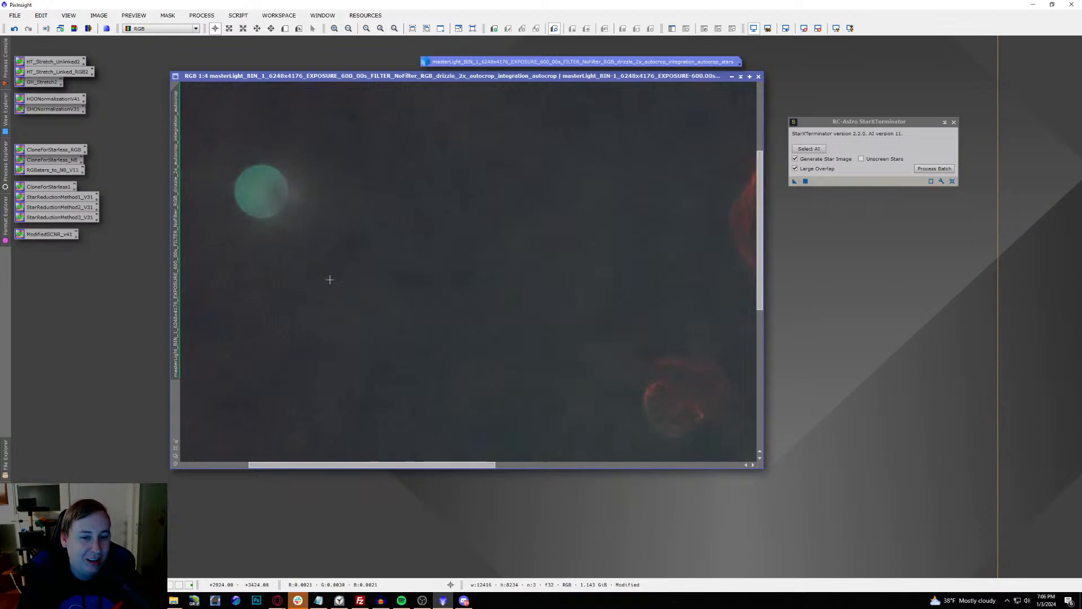
left_click_drag(445, 465, 593, 469)
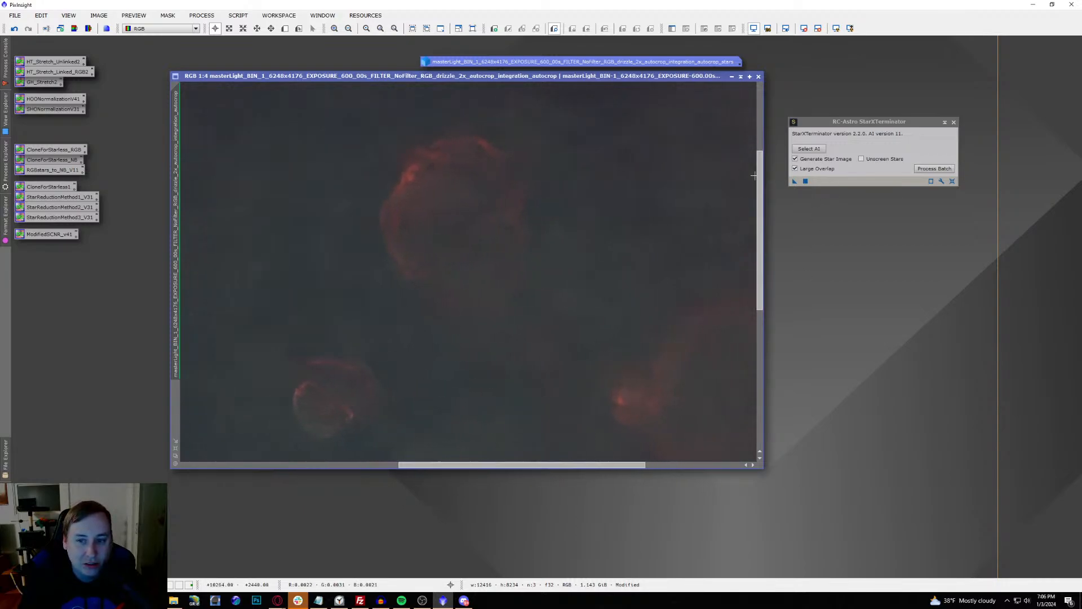
left_click_drag(759, 183, 759, 240)
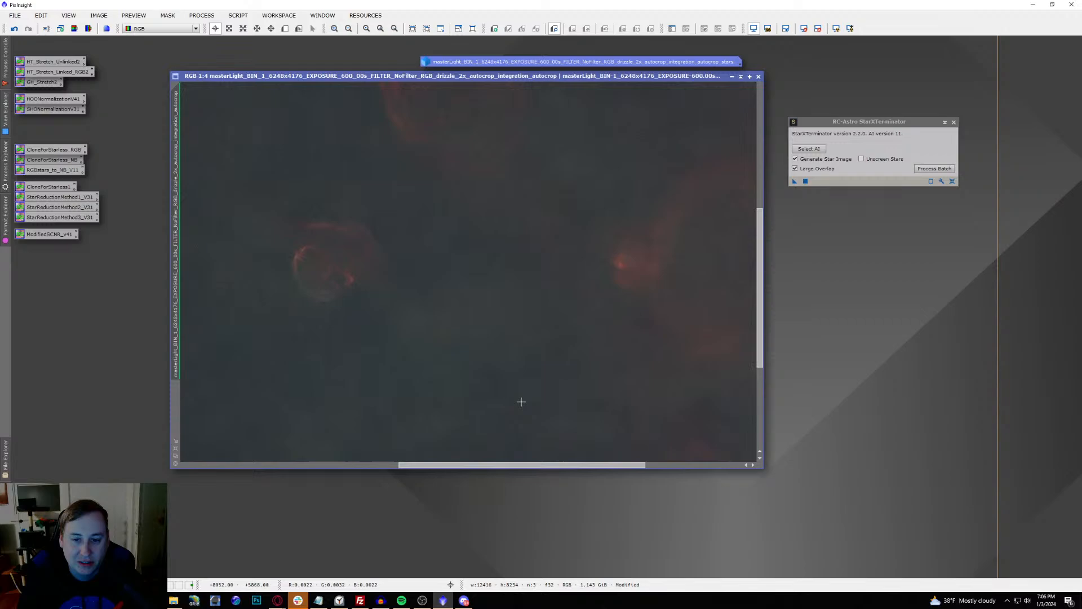
left_click_drag(550, 466, 497, 467)
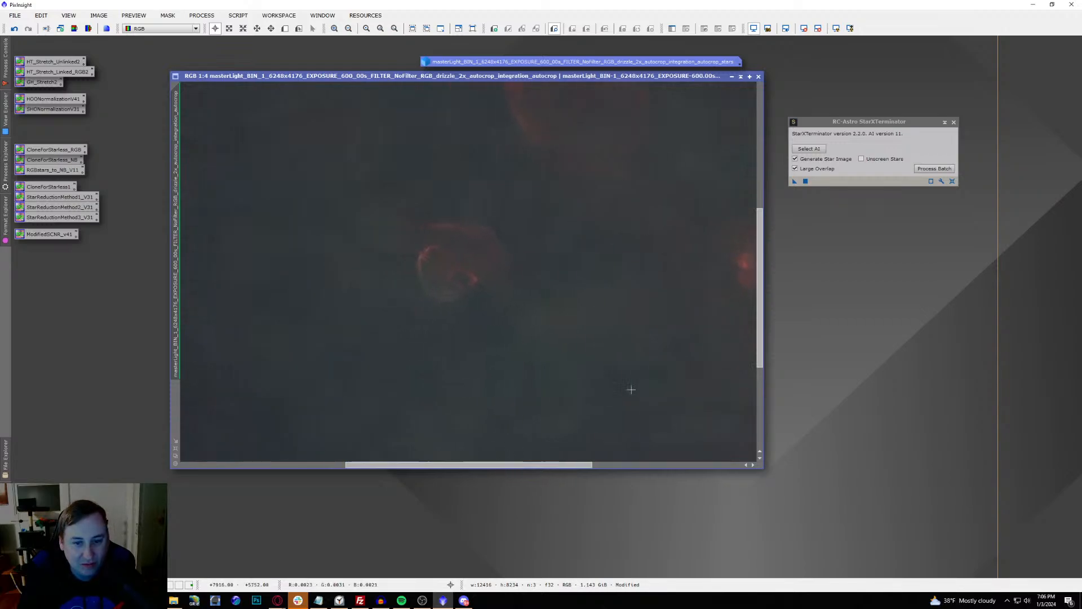
scroll(660, 367, "down", 3)
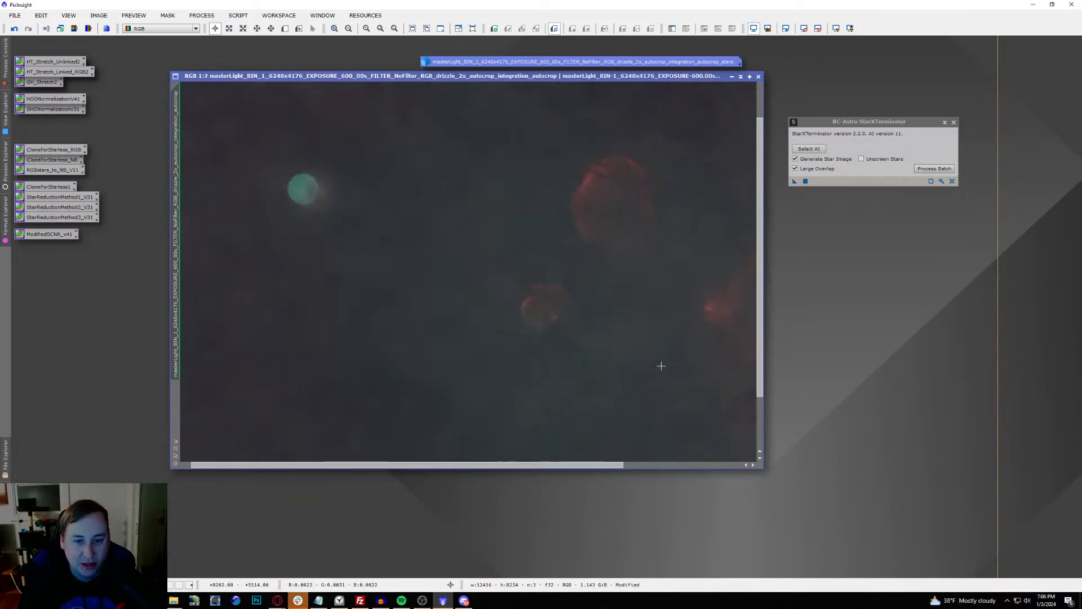
scroll(614, 406, "down", 1)
left_click_drag(559, 466, 677, 493)
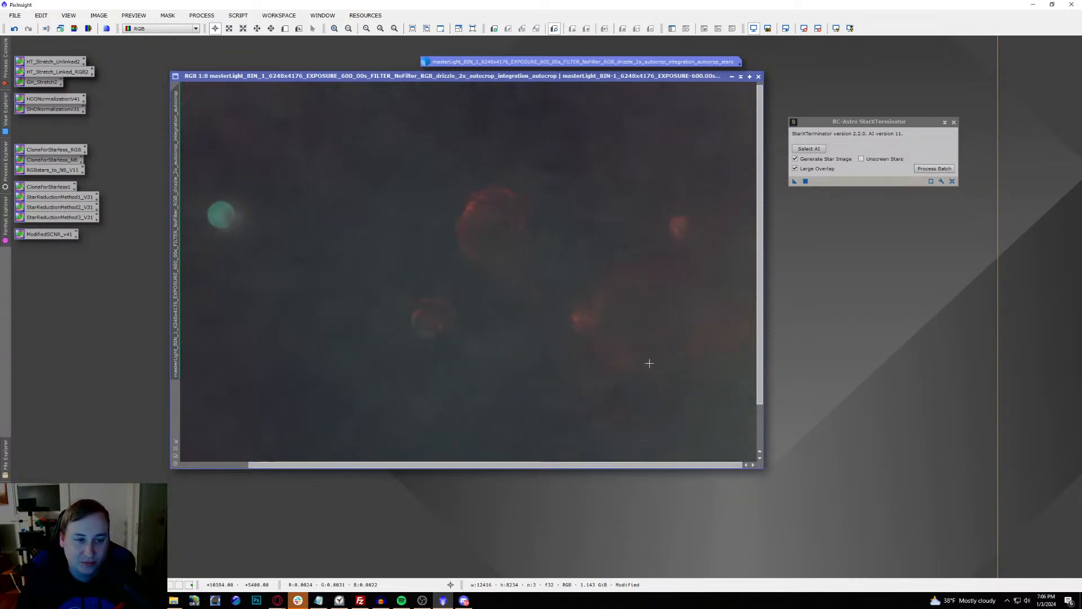
scroll(659, 343, "down", 2)
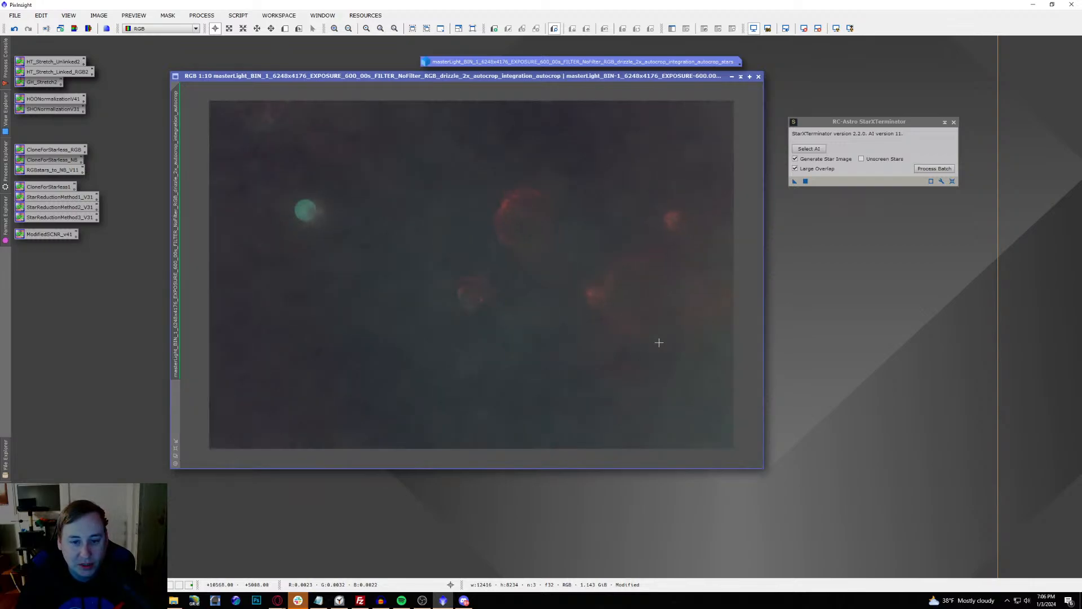
scroll(659, 342, "up", 1)
scroll(658, 342, "down", 1)
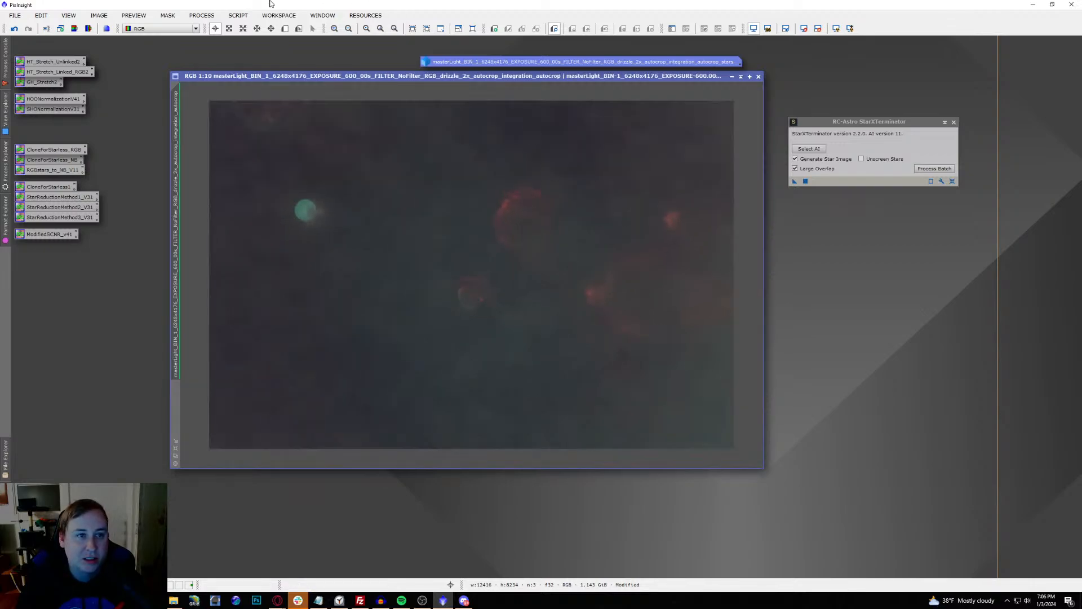
Step: Open DynamicBackgroundExtraction for the starless image and reset its parameters to the defaults
left_click(201, 15)
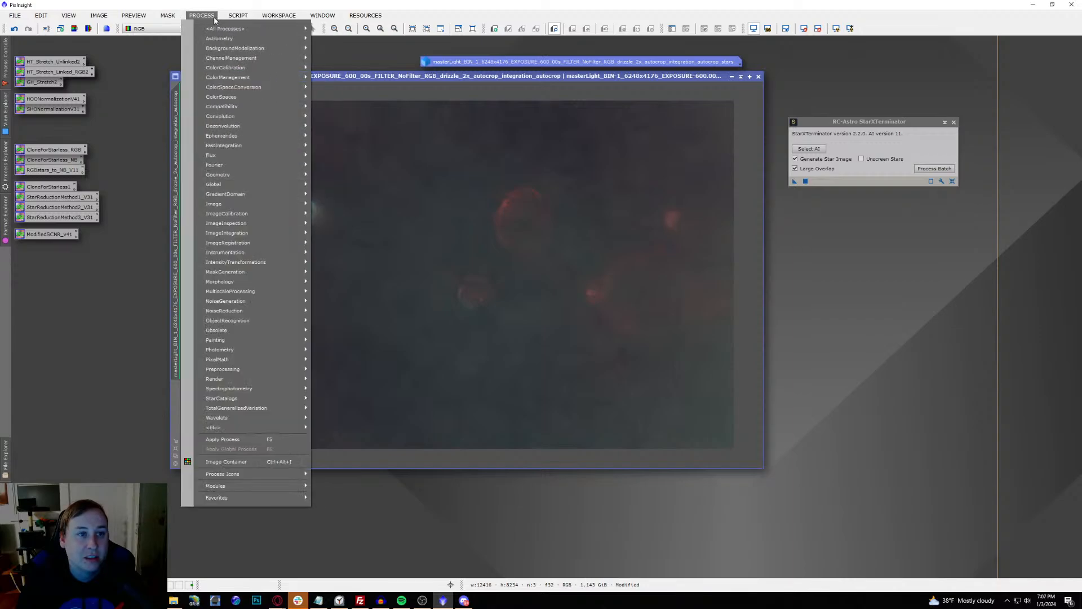
mouse_move(236, 32)
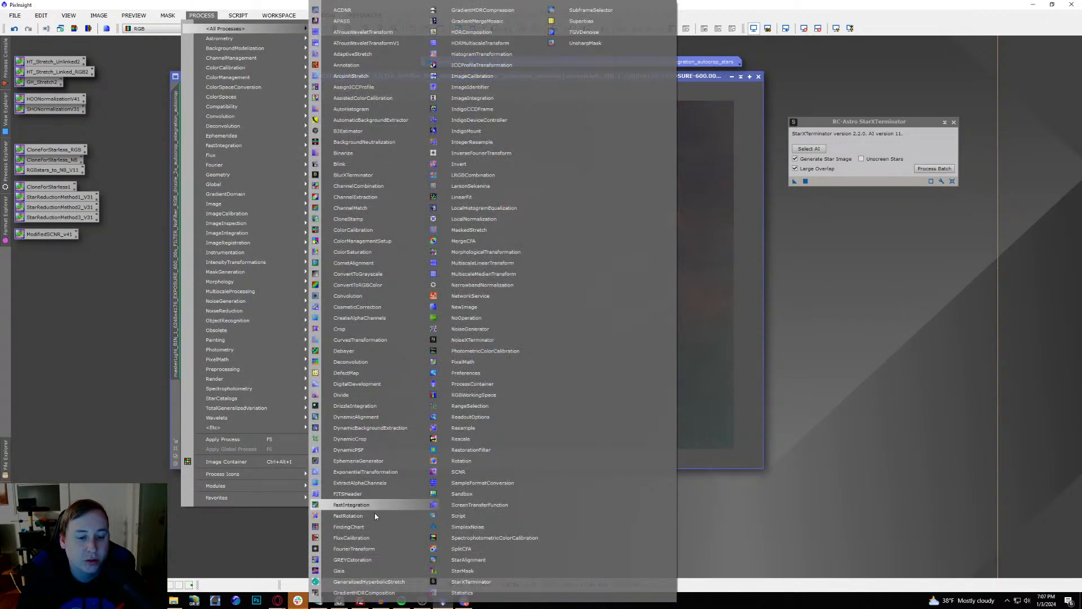
left_click(394, 428)
left_click_drag(909, 111, 685, 160)
left_click(786, 404)
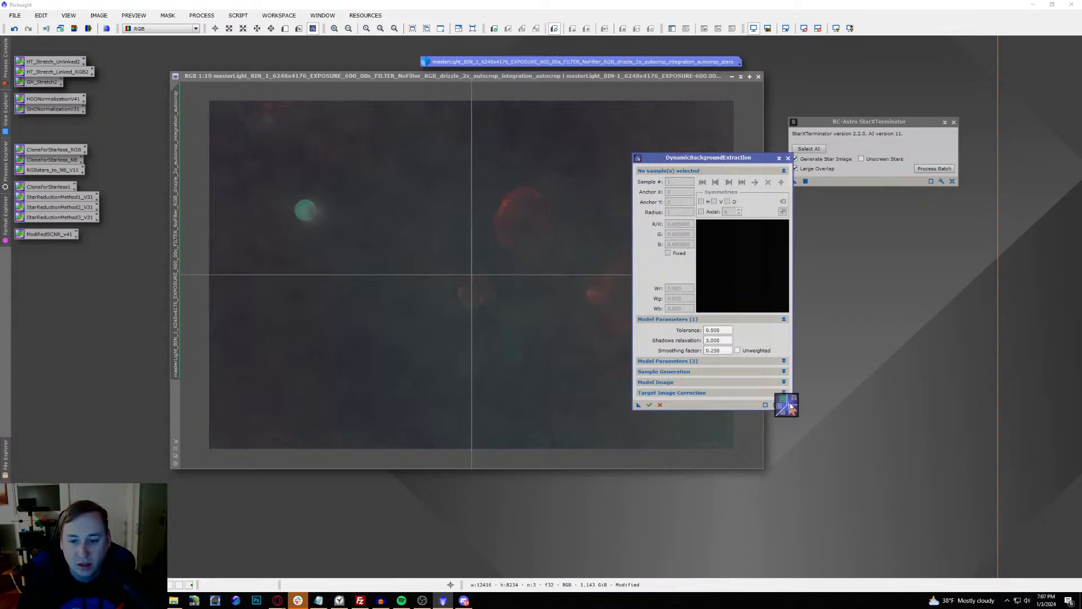
Step: Set the background model's tolerance to 2, shadows relaxation to 6 and smoothing factor to 0.6
double_click(713, 330)
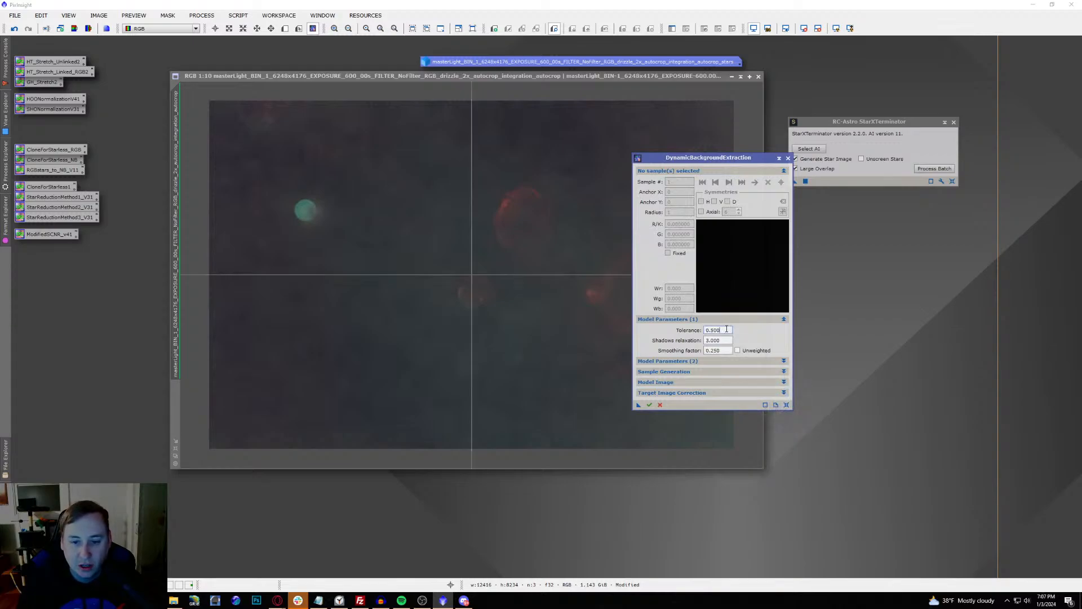
type("2")
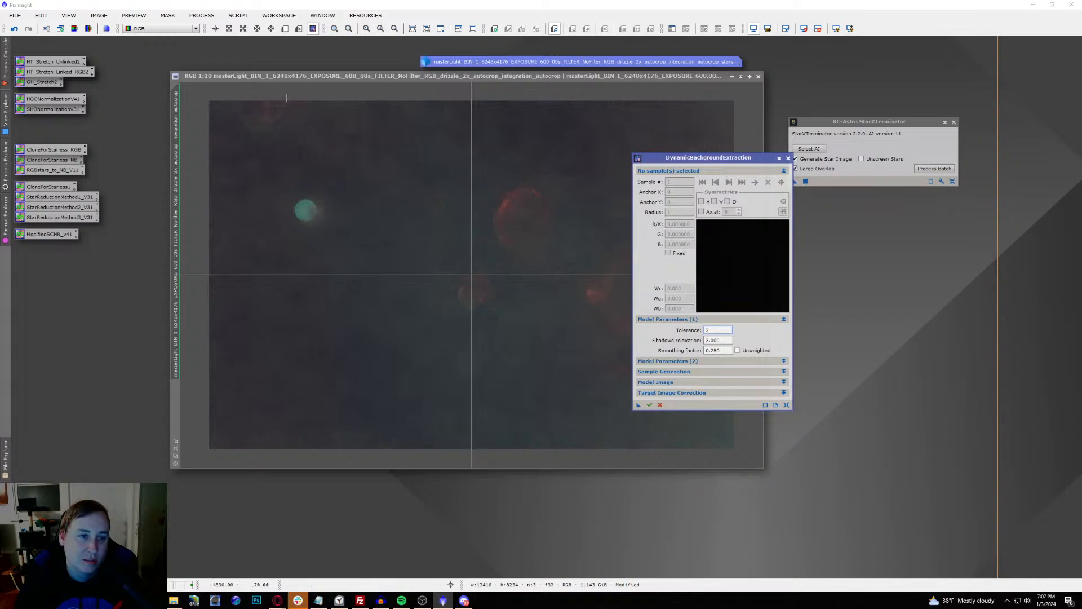
left_click(726, 168)
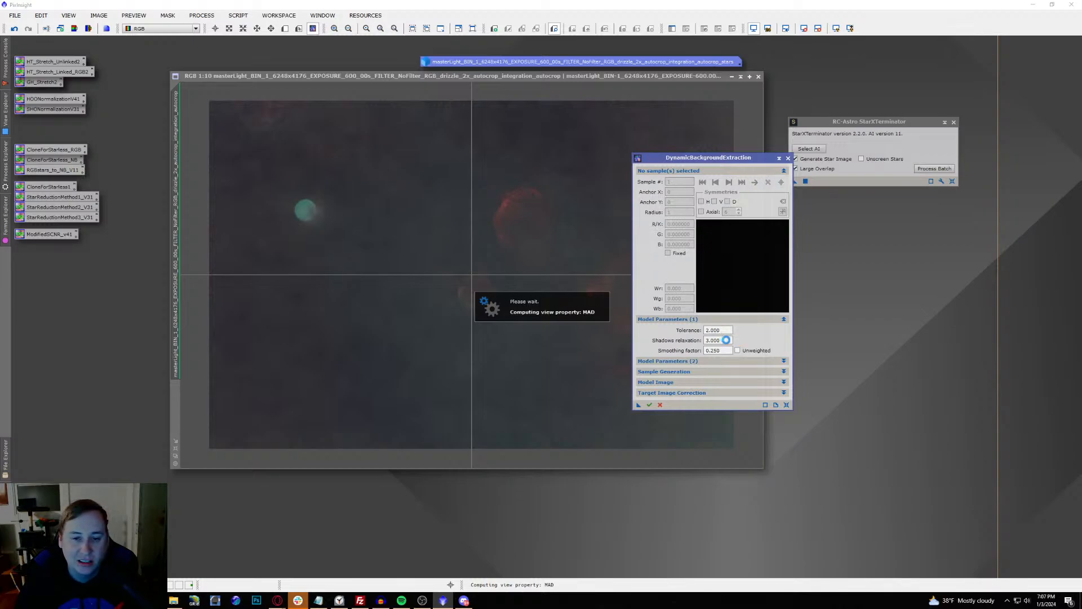
left_click_drag(726, 340, 824, 367)
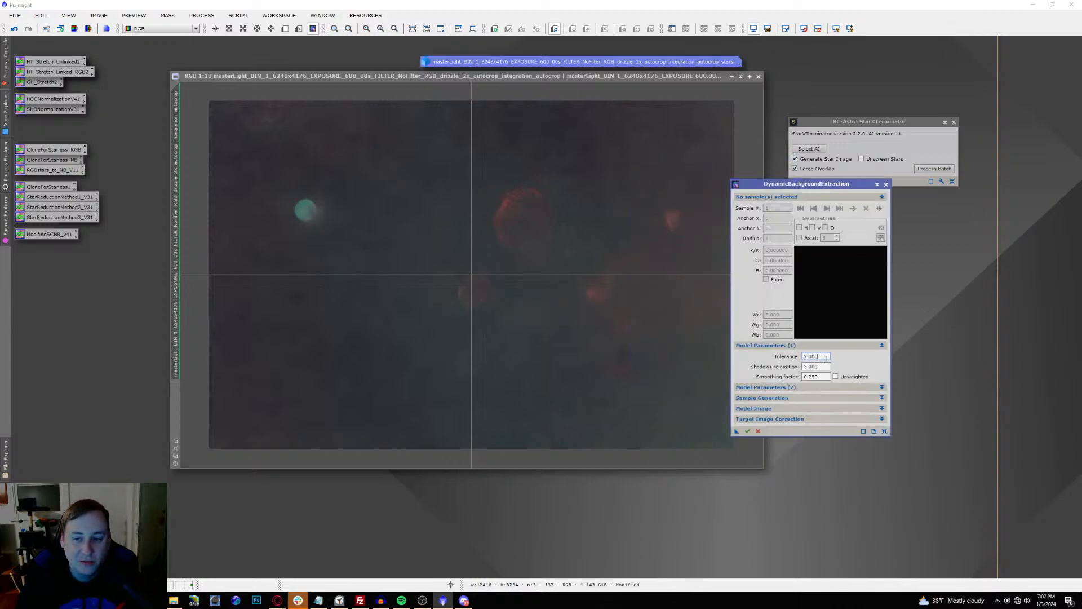
key("Tab")
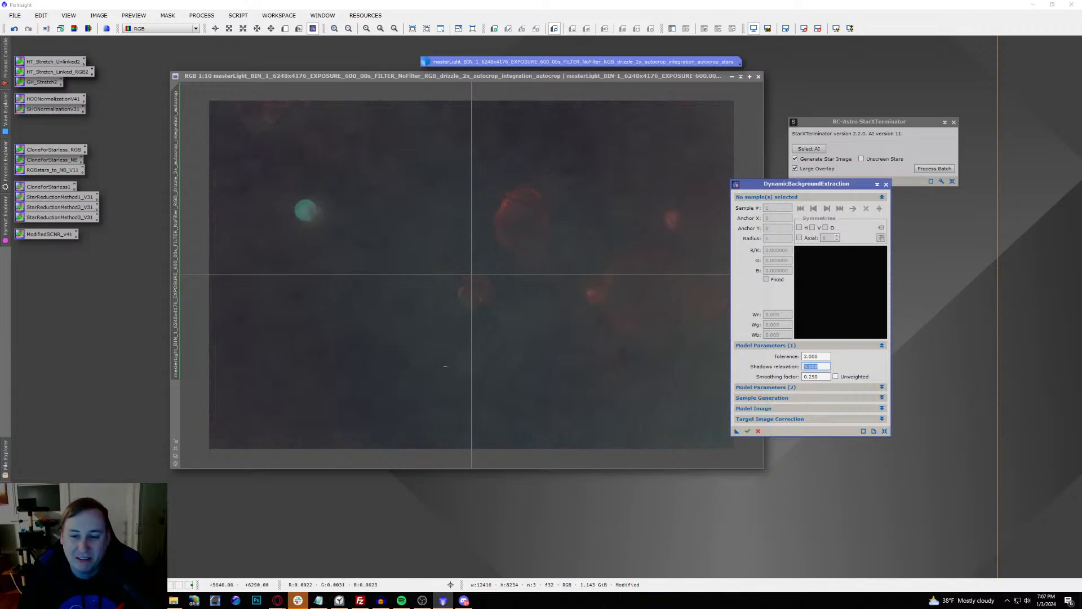
type("6")
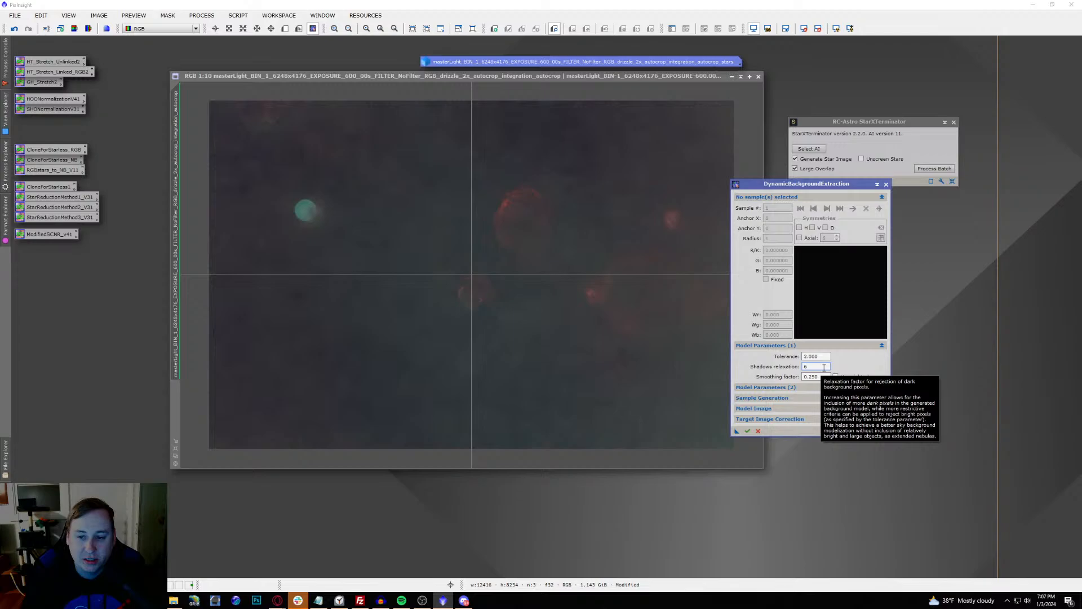
key("Return")
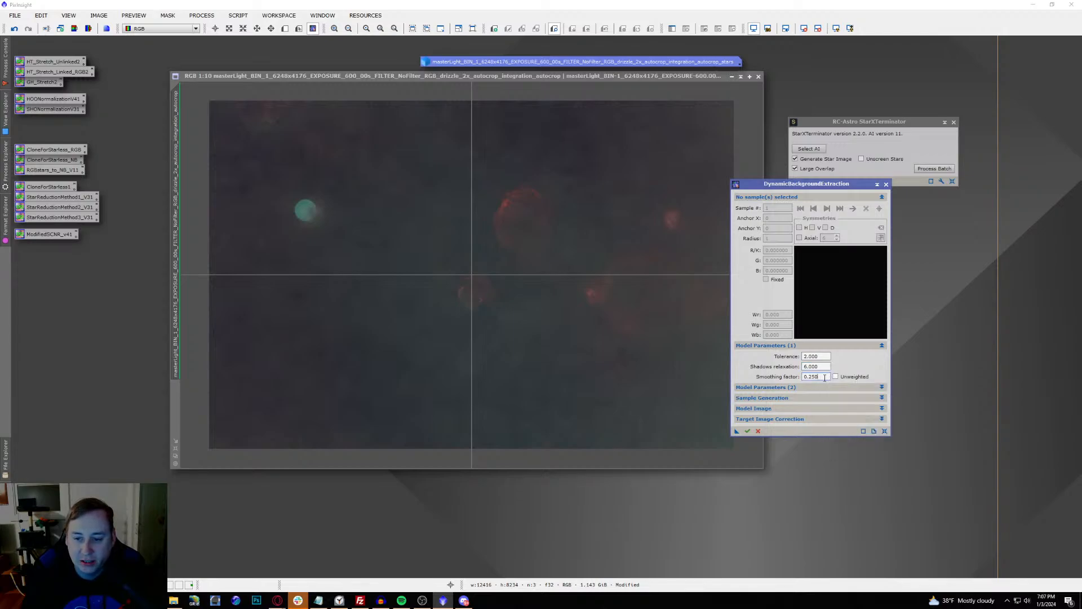
left_click(824, 372)
key("BackSpace")
key("BackSpace")
key("BackSpace")
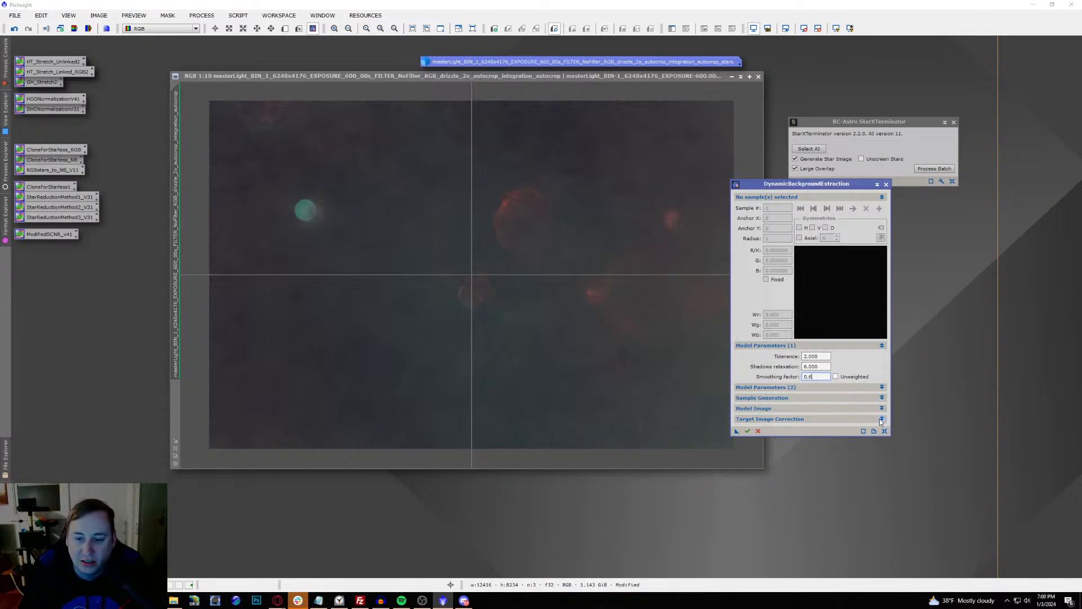
Step: Set the default sample radius to 98 and generate the background sample grid with 10 samples per row
left_click(882, 398)
left_click(817, 409)
type("986")
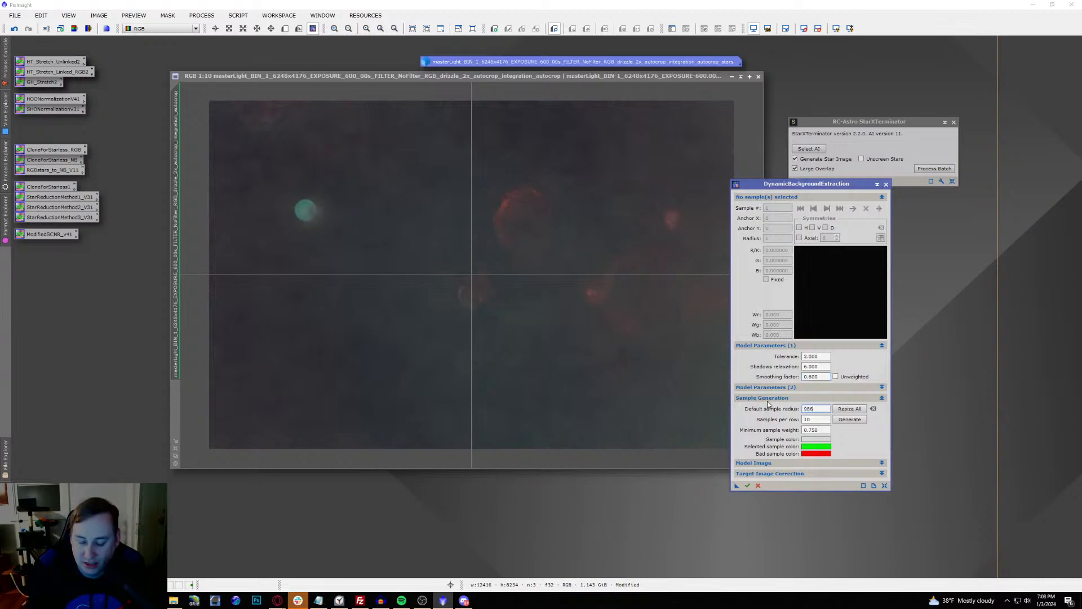
type("98")
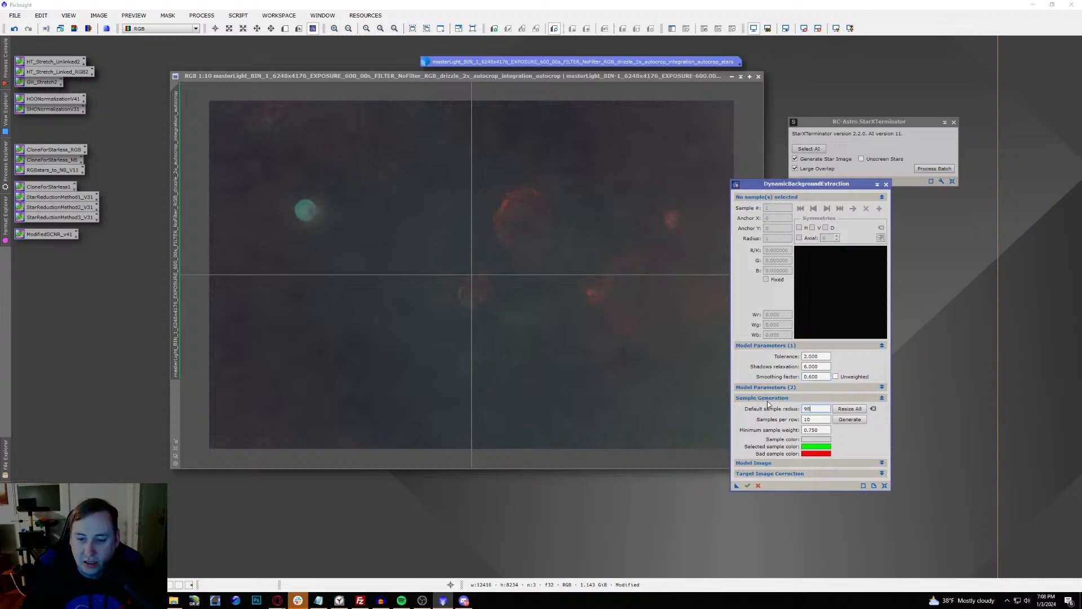
left_click(849, 420)
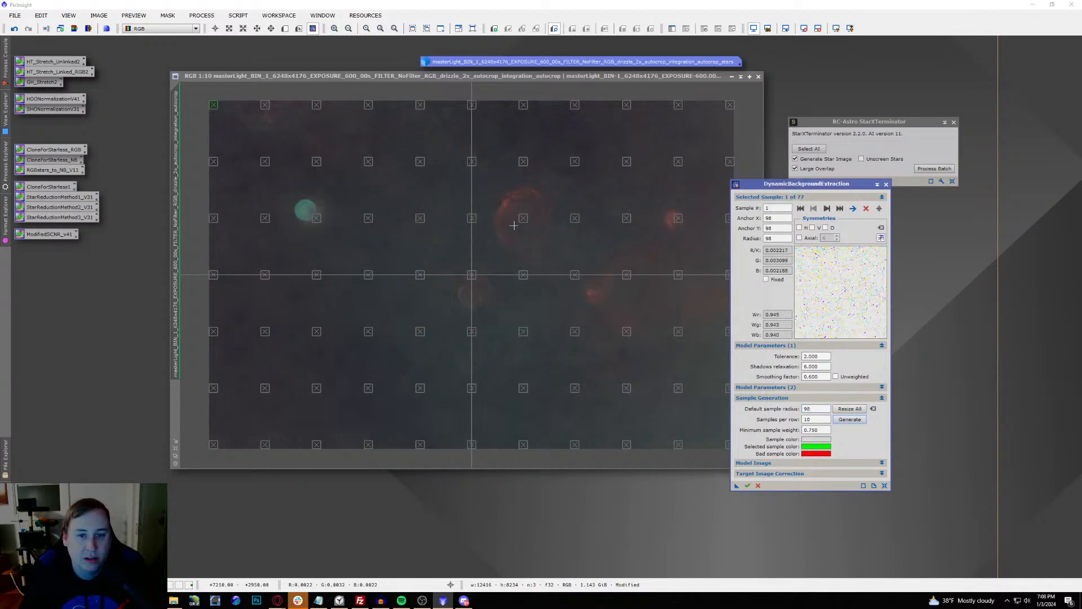
Step: Relocate the background samples lying on the large and small ring nebulae and the lower-right nebulosity to darker sky nearby
left_click_drag(524, 220, 577, 185)
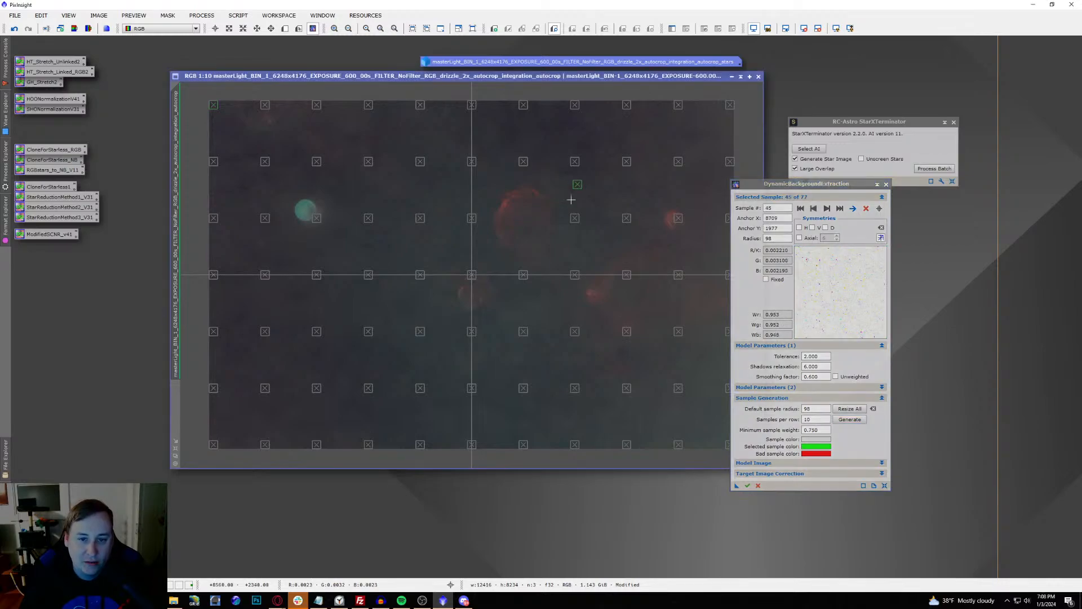
left_click_drag(471, 278, 449, 258)
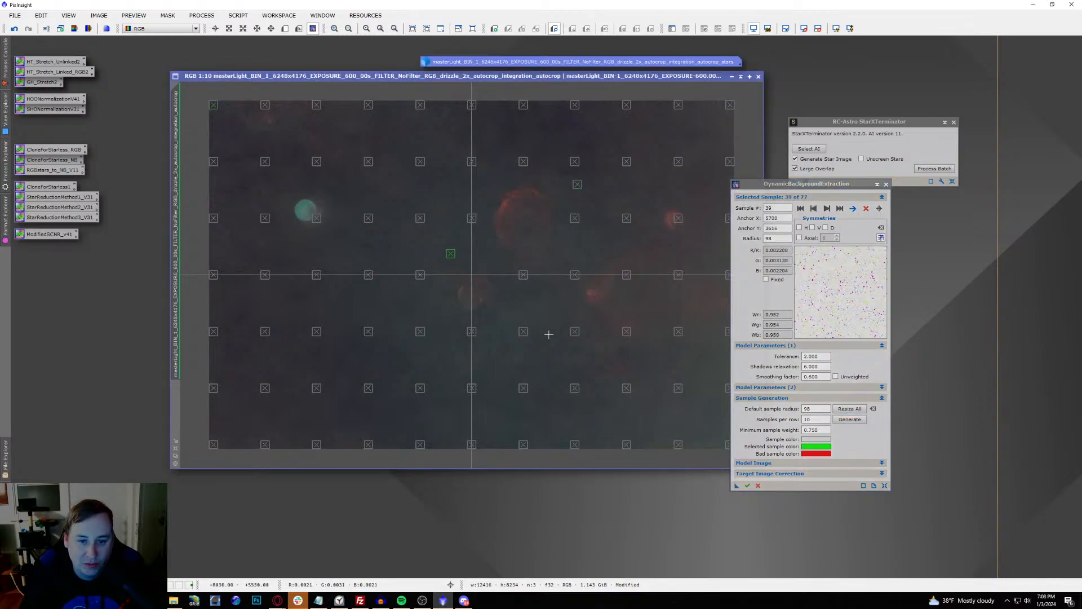
left_click_drag(624, 331, 703, 361)
left_click_drag(808, 187, 856, 195)
Step: Add six background samples in dark gaps around the right-hand nebulae and move the sample near the small upper-right nebula off it
left_click(720, 334)
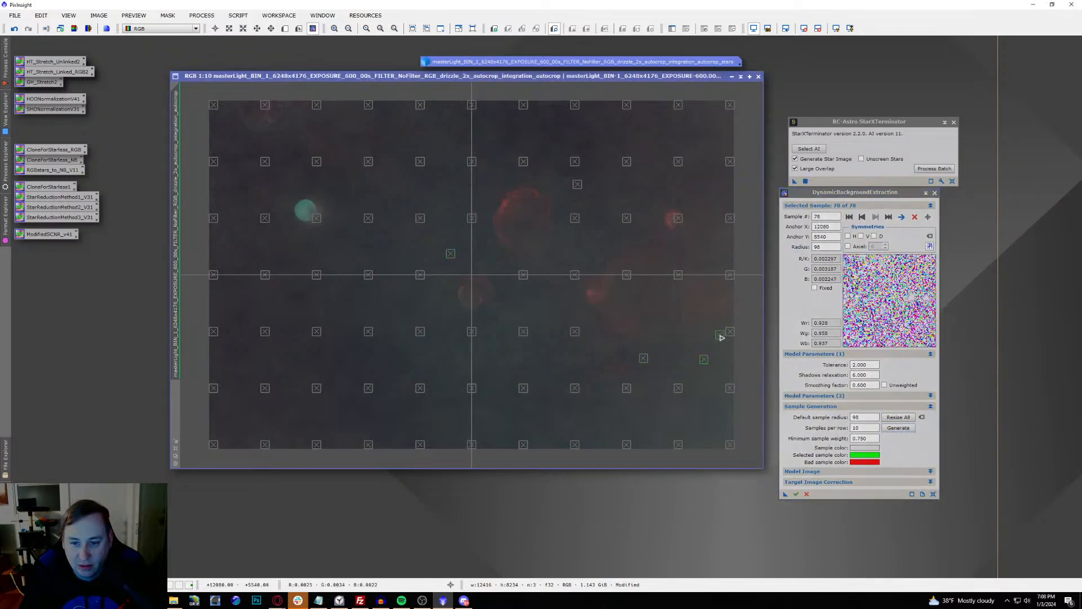
left_click(658, 399)
left_click(551, 299)
left_click(593, 243)
left_click_drag(680, 217, 688, 196)
left_click(708, 120)
left_click(705, 139)
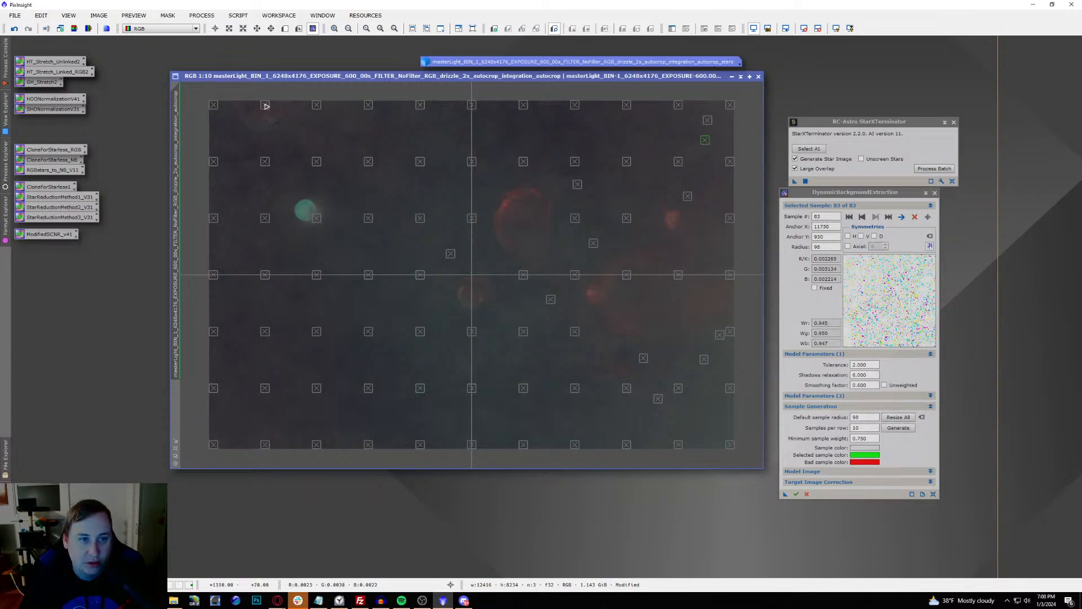
Step: Move the upper-left background sample off the faint nebulosity and add fifteen samples across the left edge and lower-left half of the sky
left_click_drag(265, 105, 302, 139)
left_click(245, 143)
left_click(242, 415)
left_click(244, 360)
left_click(238, 314)
left_click(245, 227)
left_click(400, 366)
left_click(392, 415)
left_click(353, 305)
left_click(344, 248)
left_click(295, 303)
left_click(296, 353)
left_click(291, 410)
left_click(454, 412)
left_click(455, 364)
left_click(398, 303)
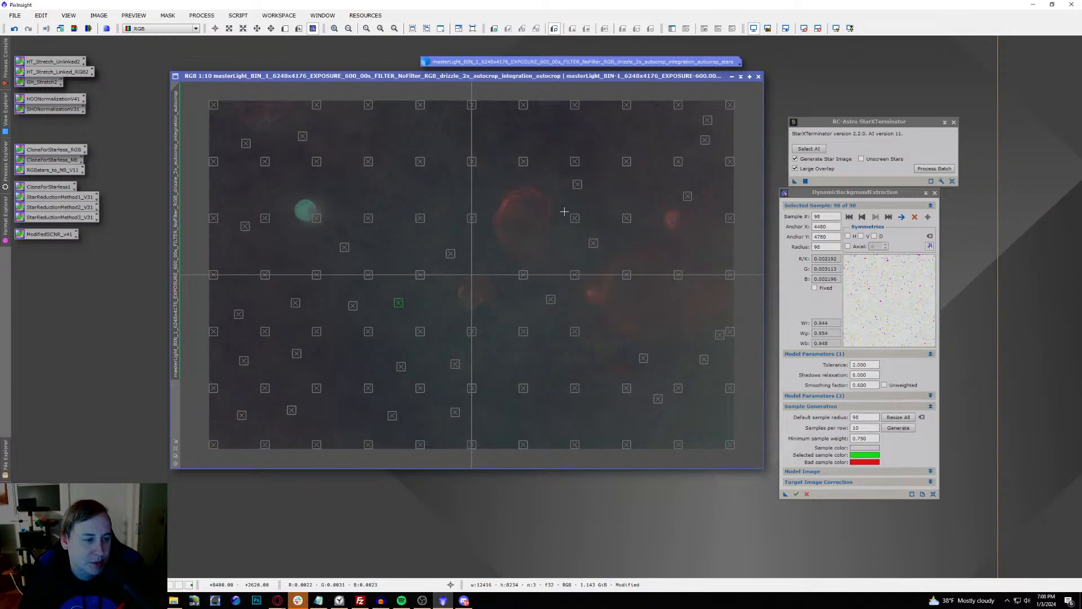
Step: Relocate the three background samples on the right-hand nebulosity and the one beside the green nebula to darker sky
left_click_drag(626, 276, 606, 415)
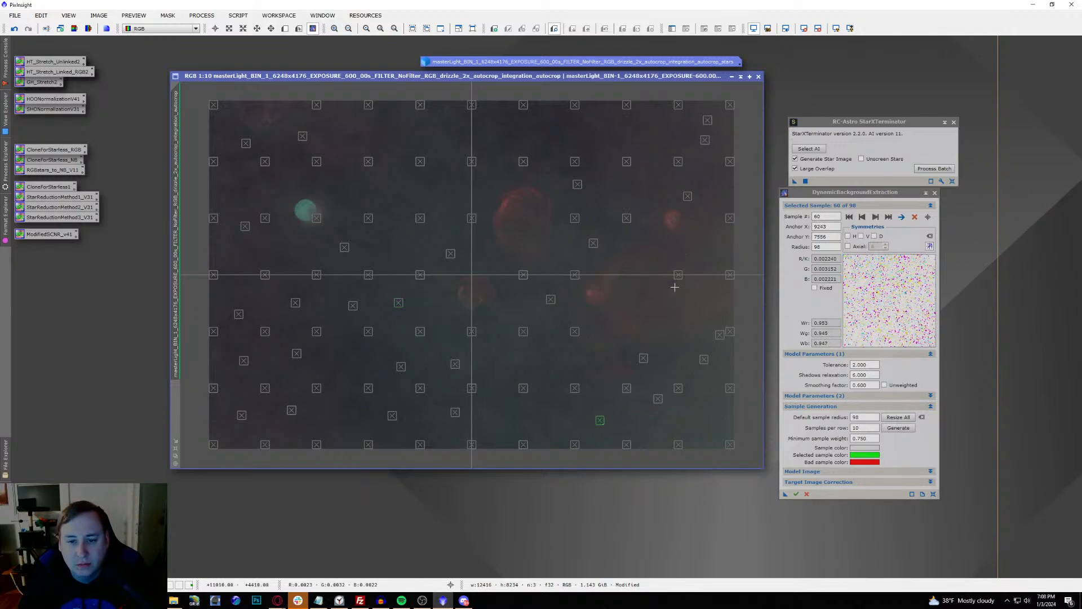
left_click_drag(679, 280, 708, 419)
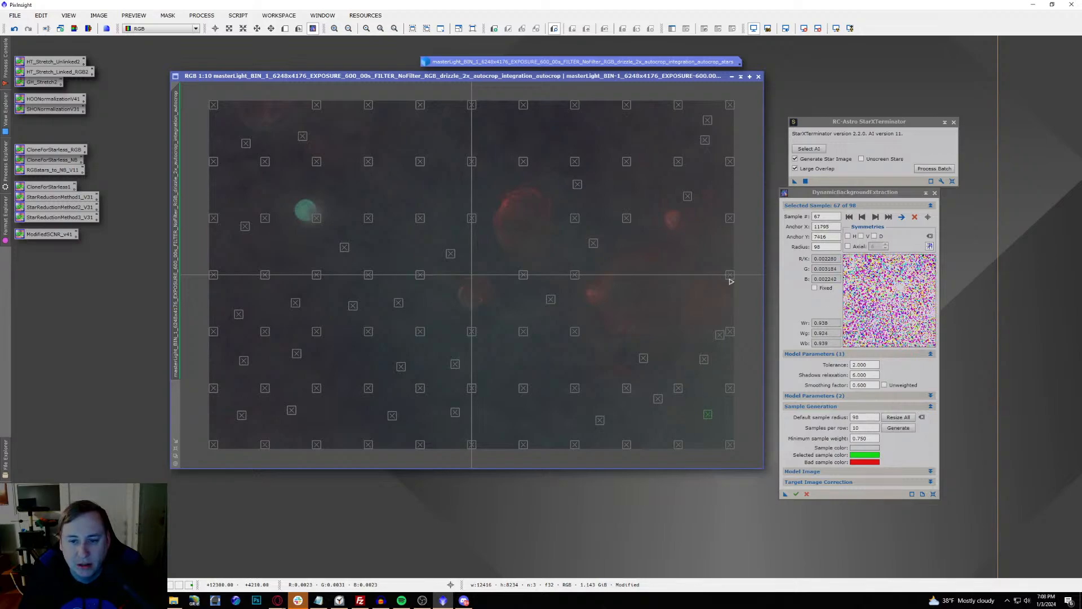
left_click_drag(728, 276, 607, 142)
left_click_drag(316, 211, 323, 244)
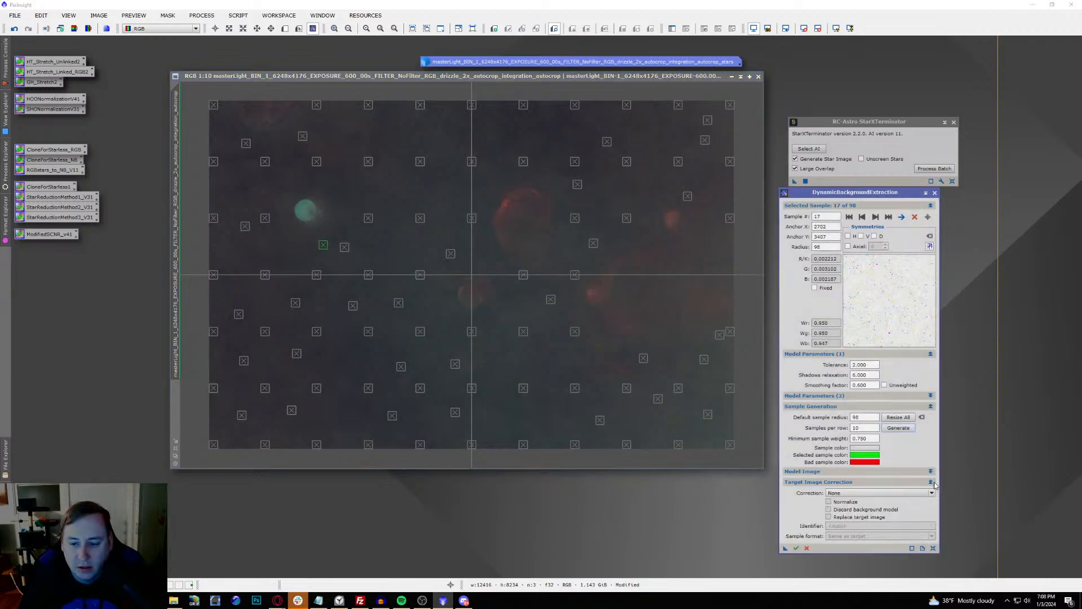
Step: Run the background extraction with Subtraction correction, normalizing, discarding the background model and replacing the target image, and close the process
left_click(879, 492)
left_click(853, 506)
left_click(853, 503)
left_click(855, 510)
left_click(855, 518)
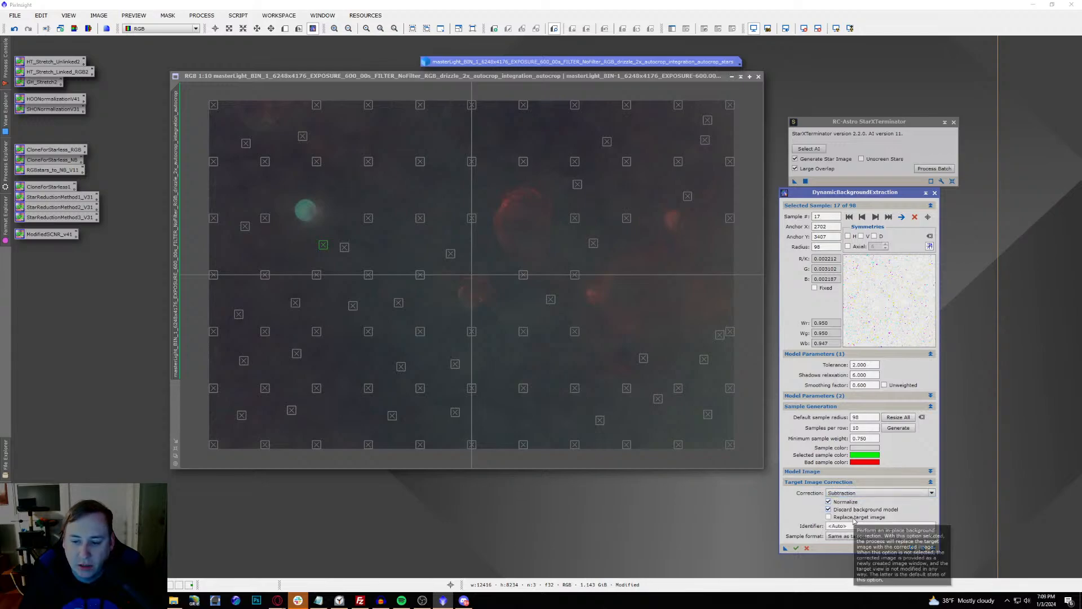
left_click(796, 547)
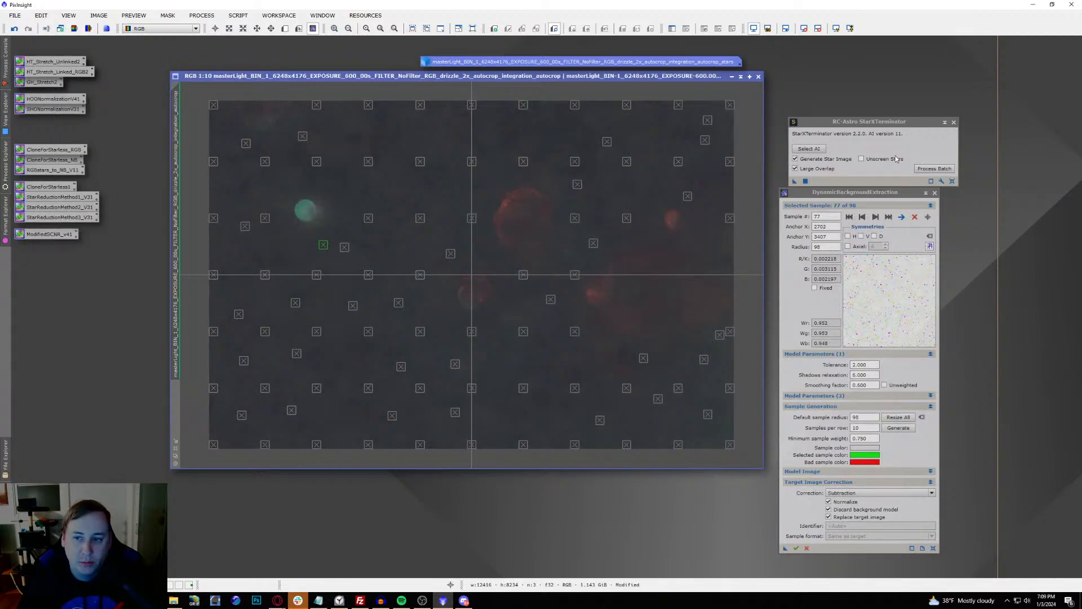
left_click(935, 192)
left_click(556, 312)
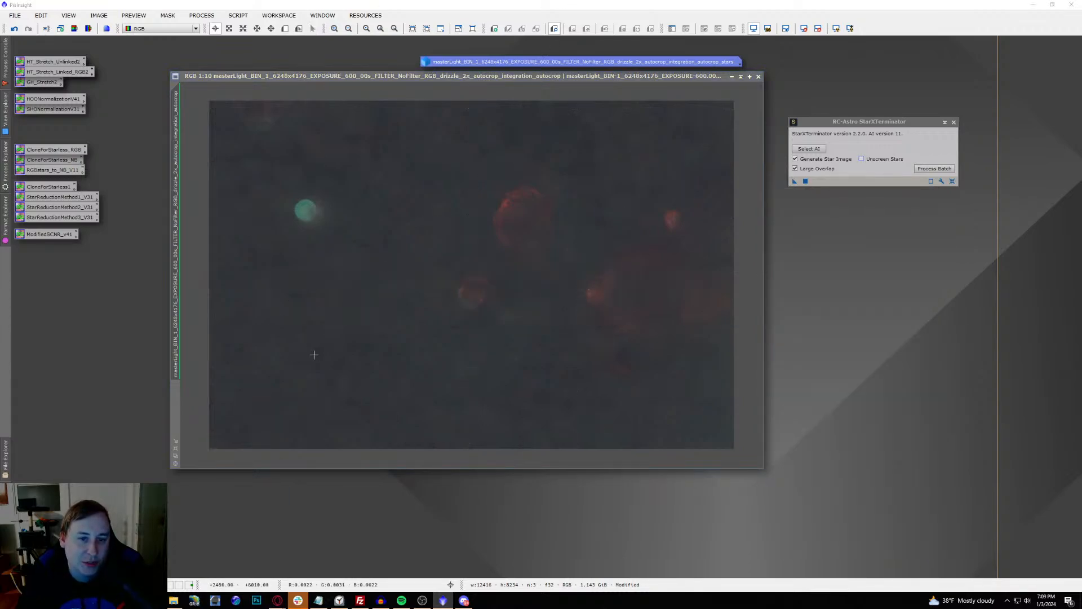
Step: Build a PixelMath expression that adds the autocrop_stars image to the gradient-corrected starless image
left_click(201, 15)
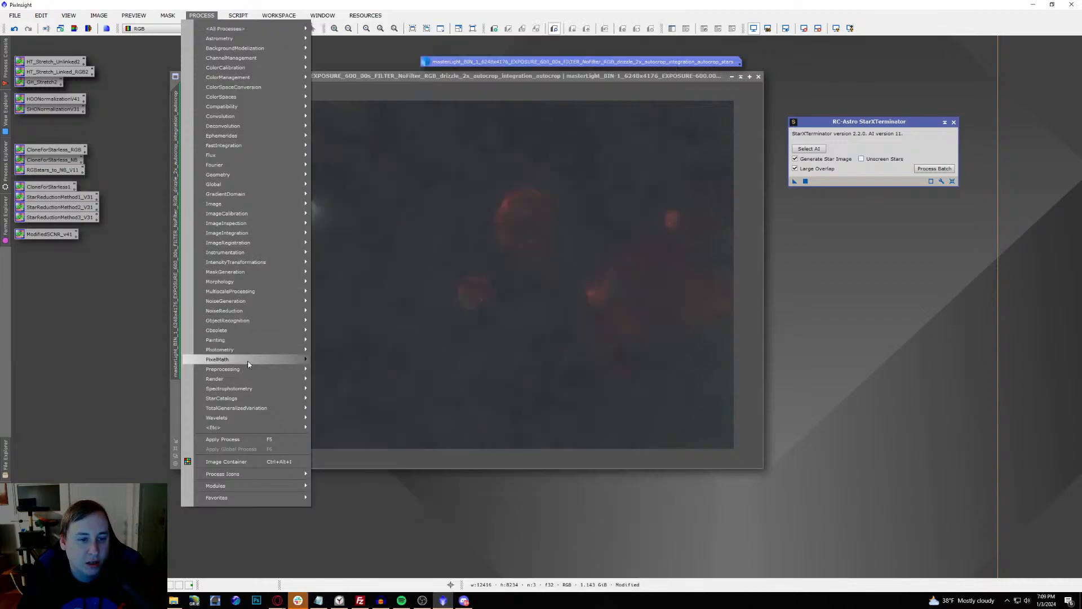
mouse_move(248, 365)
left_click(332, 359)
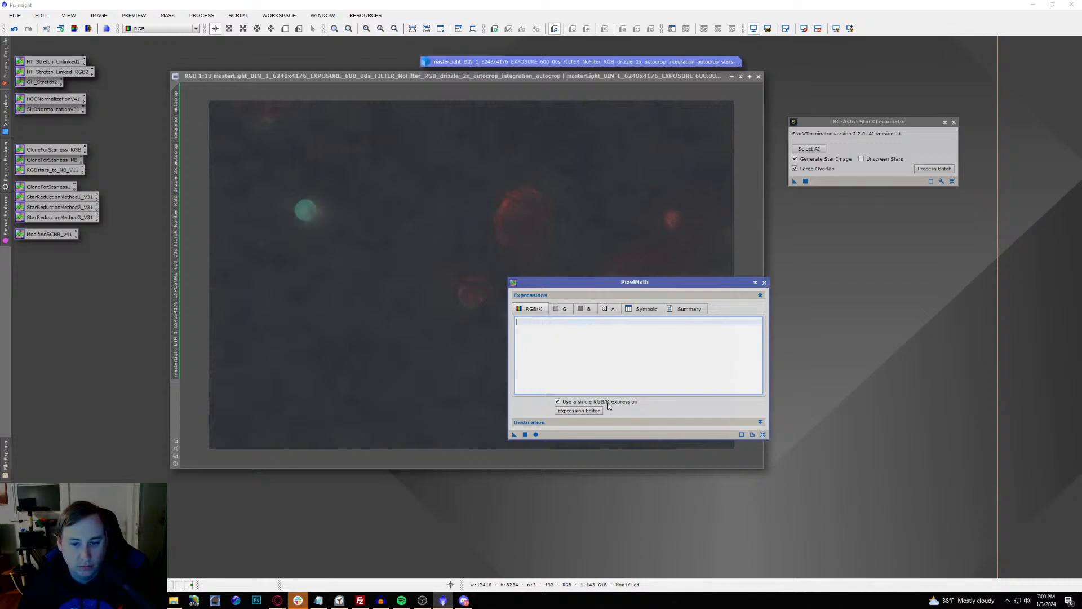
left_click(571, 411)
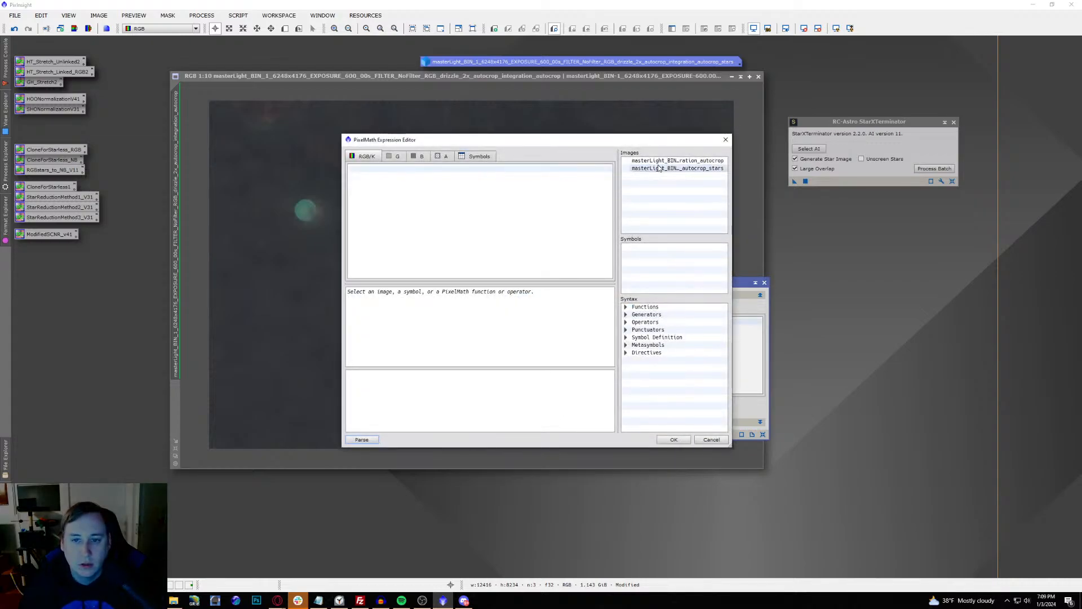
double_click(670, 162)
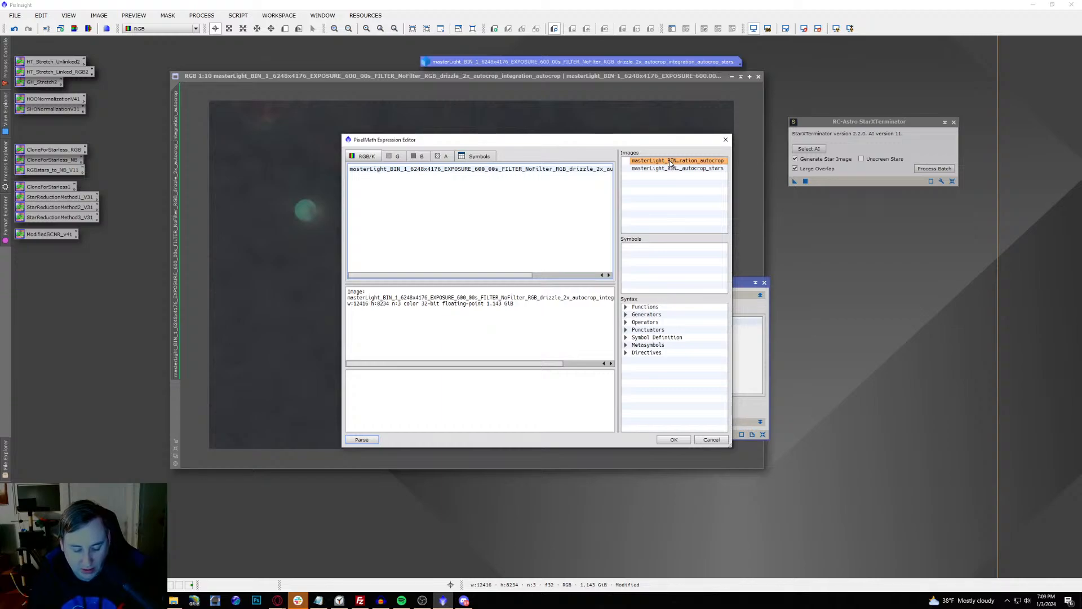
type("+")
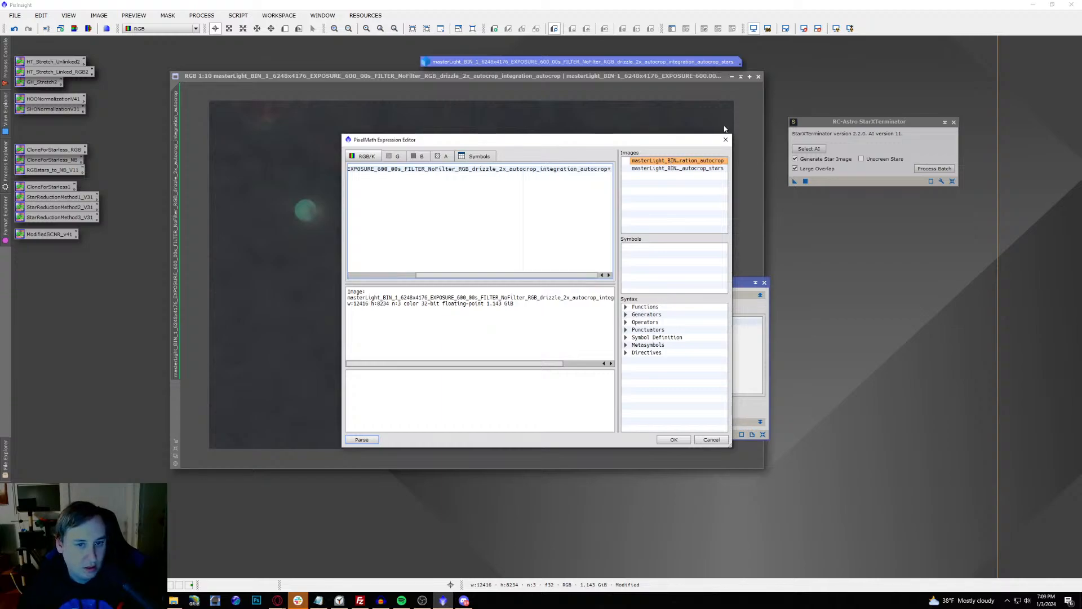
double_click(697, 168)
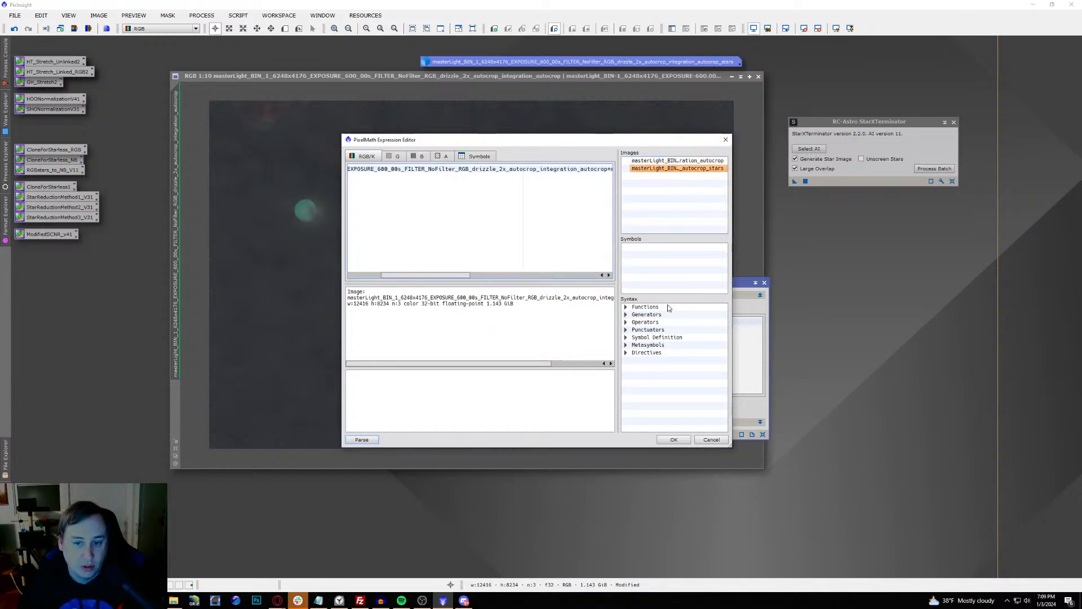
left_click(674, 439)
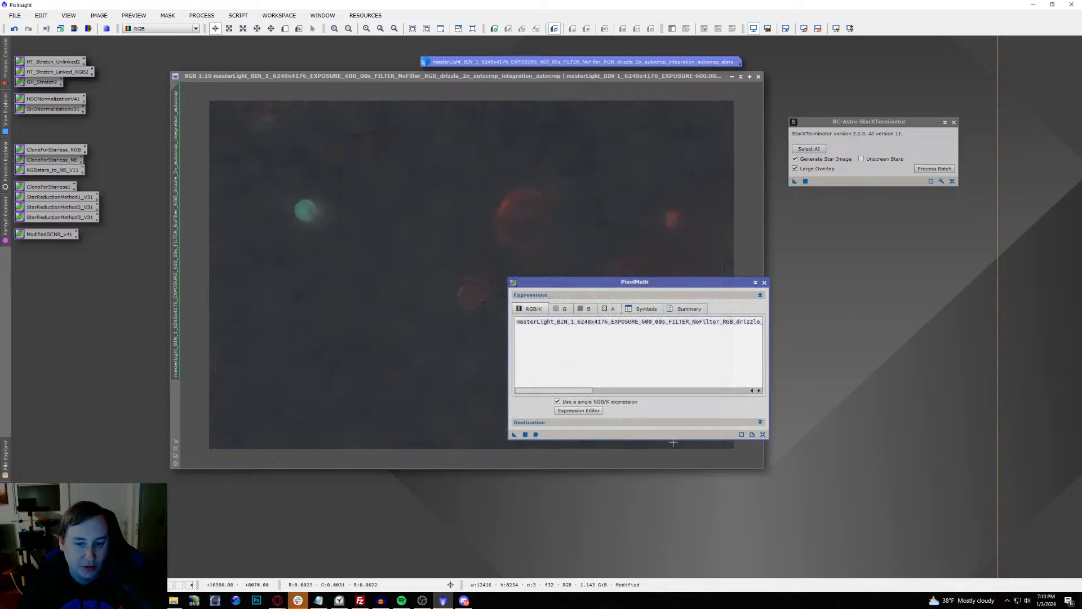
Step: Apply the PixelMath expression to the starless master light, replacing the target image, and close PixelMath
left_click(760, 422)
left_click_drag(660, 286, 648, 207)
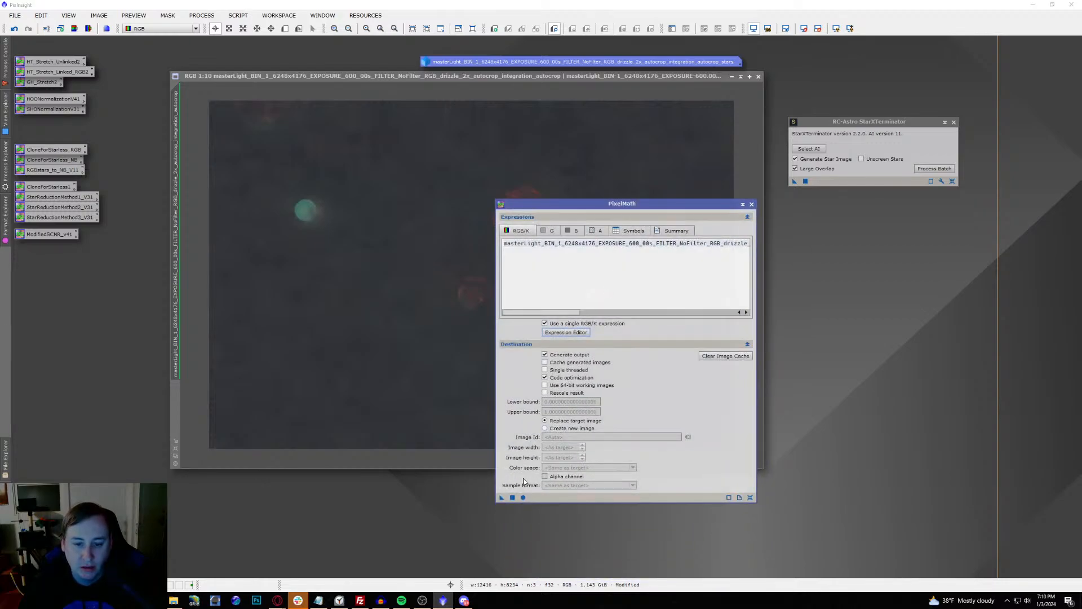
left_click(512, 498)
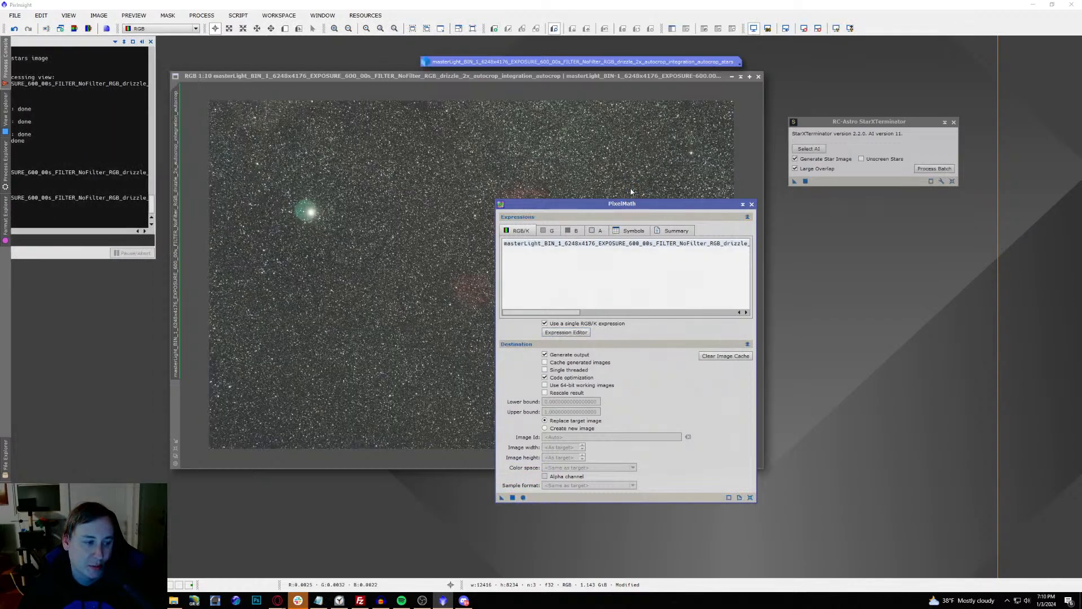
left_click(751, 204)
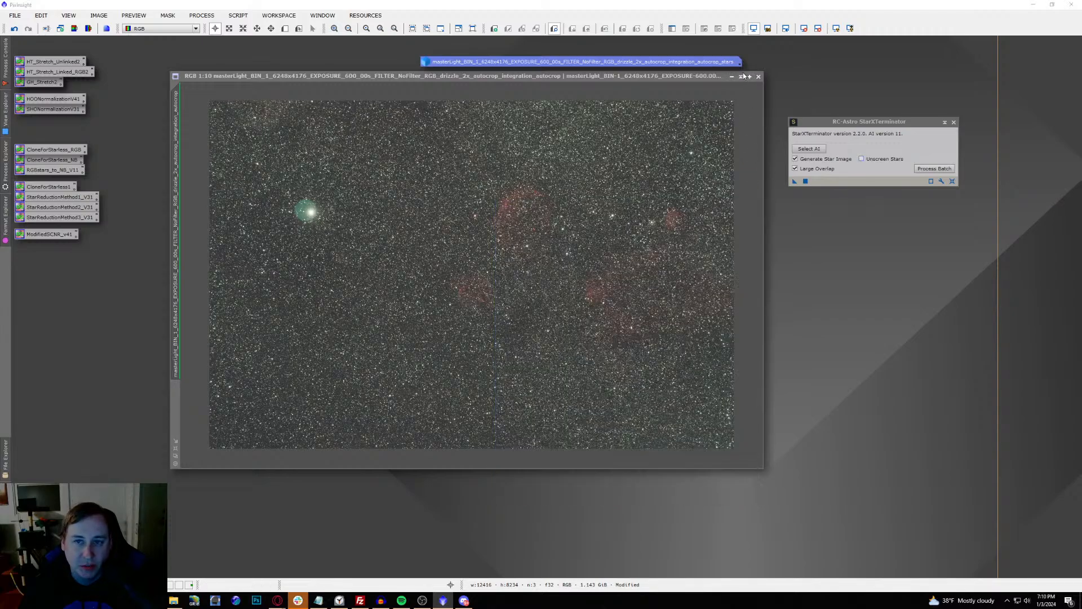
Step: Close the separate stars image and collapse the StarXTerminator window out of the way
double_click(725, 63)
left_click(639, 82)
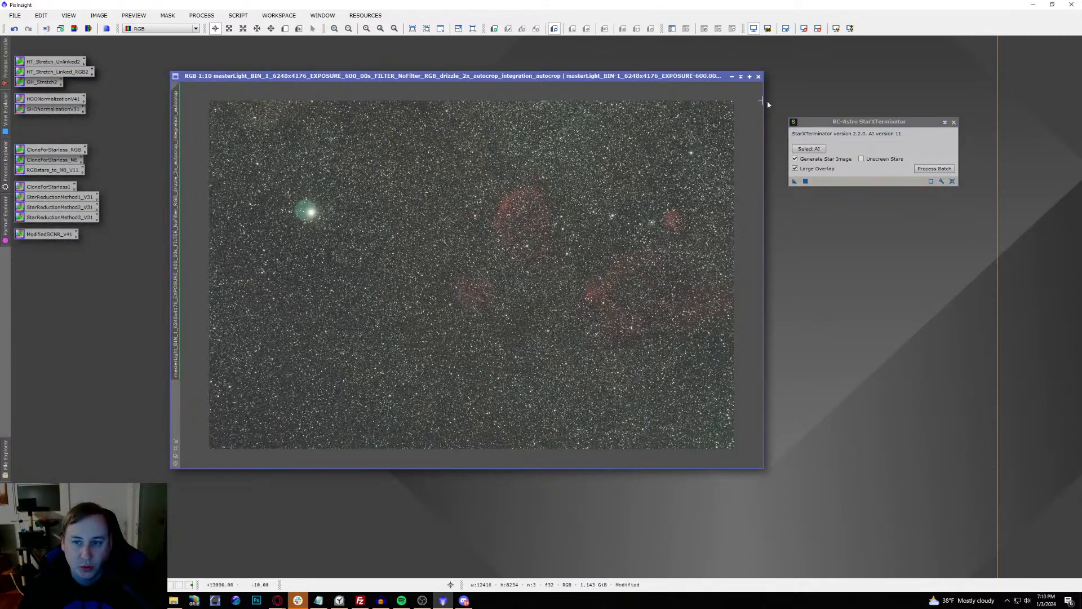
left_click(944, 123)
left_click_drag(893, 150, 928, 59)
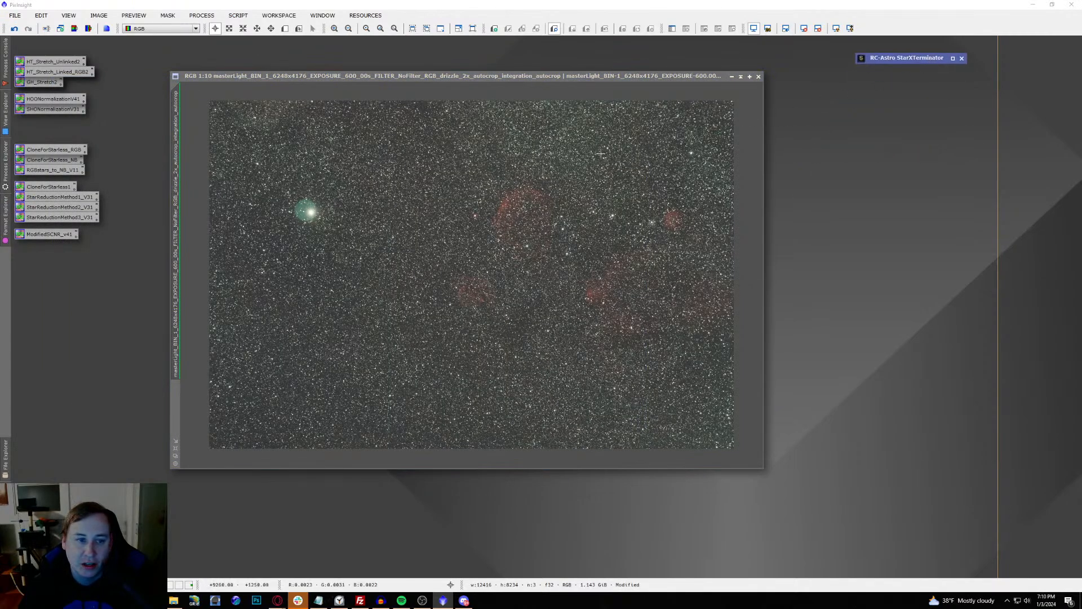
Step: Apply BlurXTerminator in Correct Only mode to the recombined image, with the view on the lower-right corner stars
left_click(211, 15)
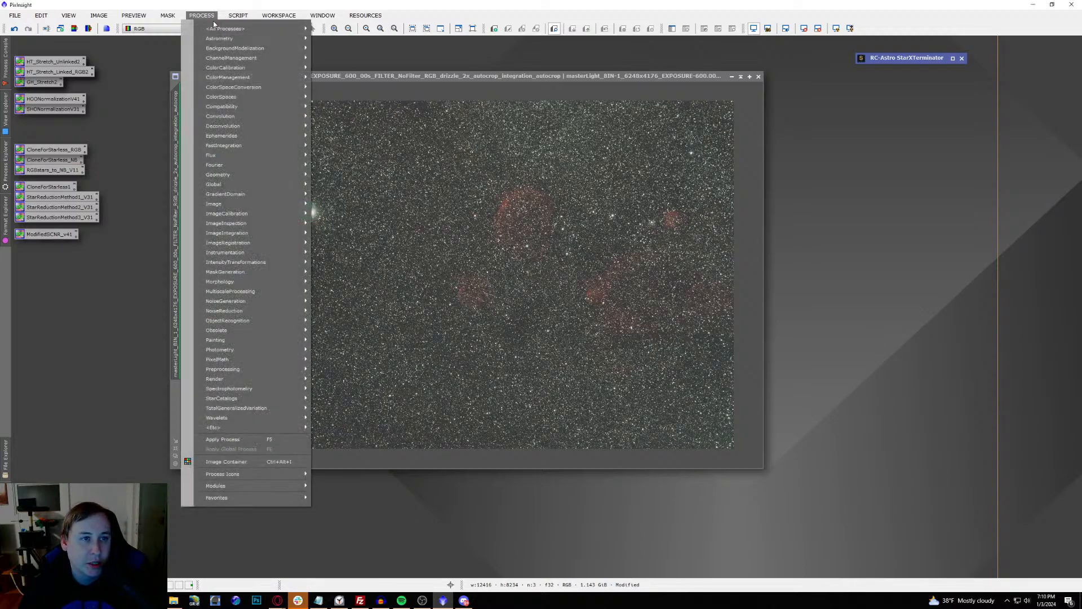
mouse_move(222, 28)
left_click(353, 177)
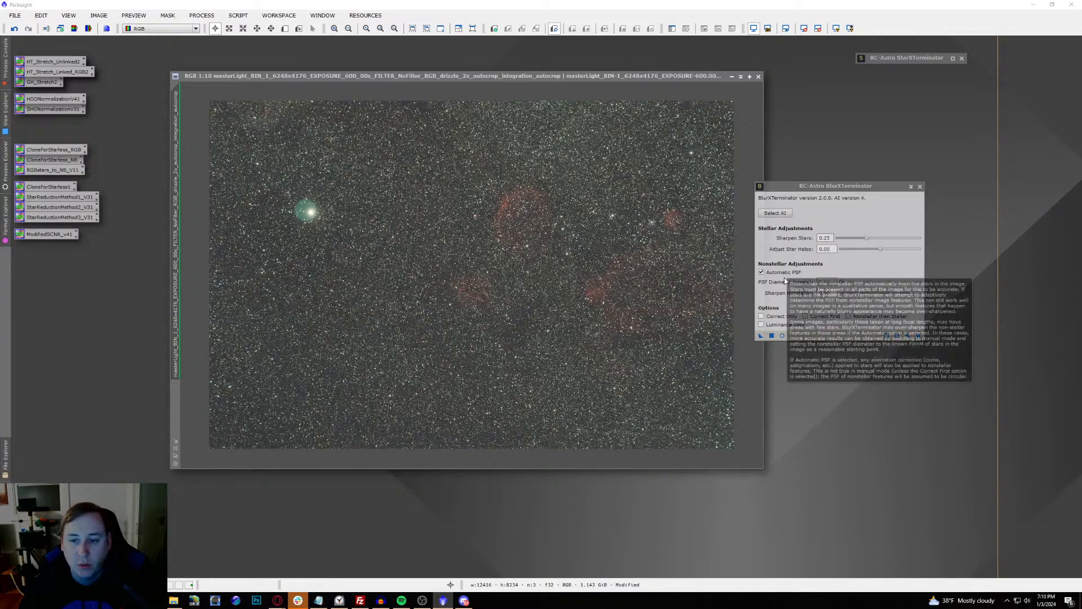
left_click(769, 318)
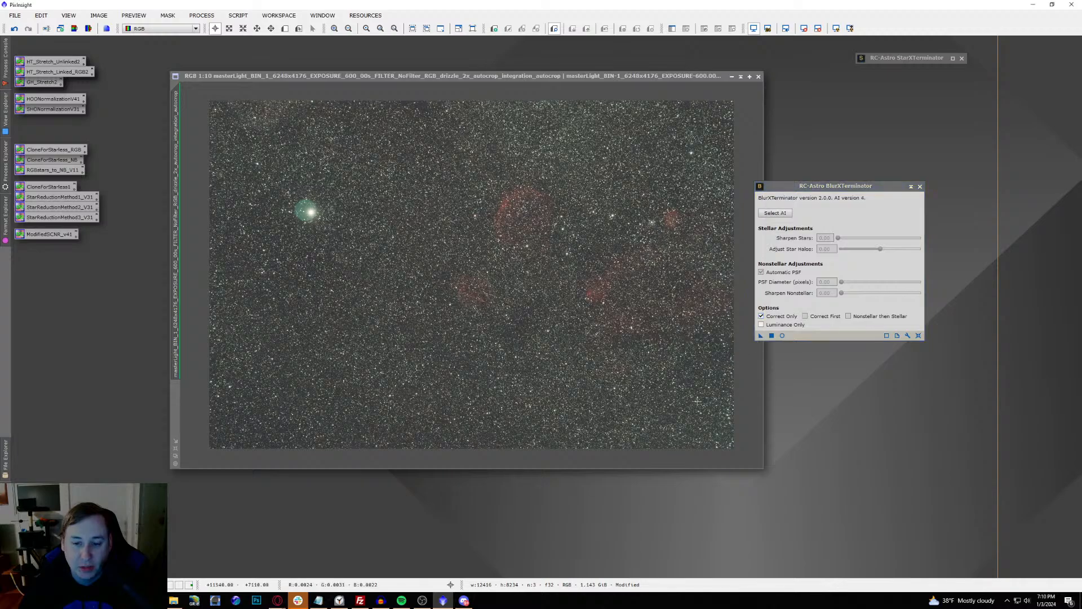
scroll(749, 391, "up", 10)
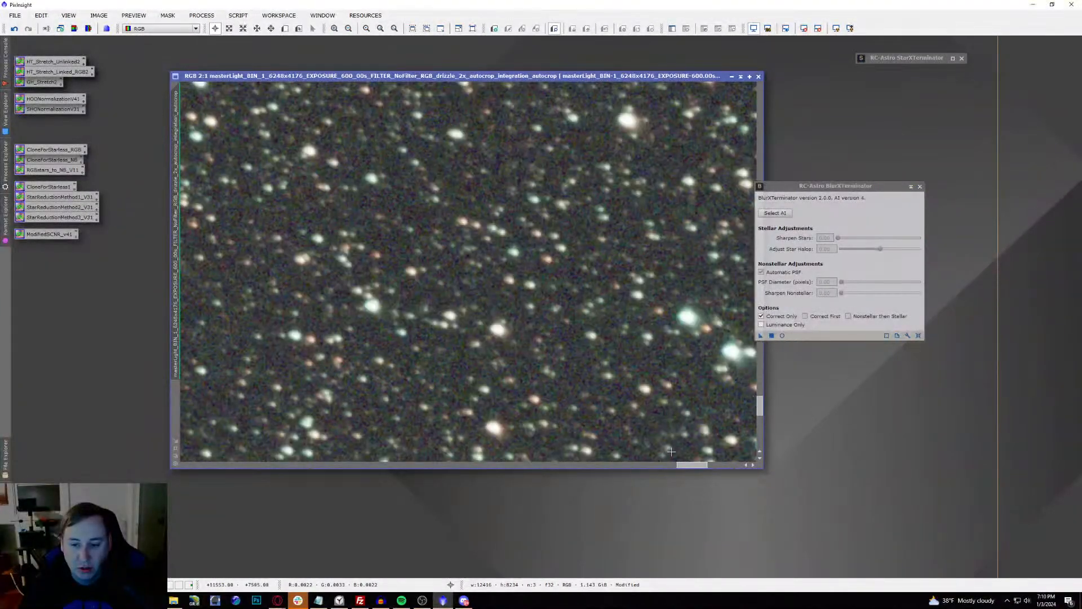
left_click_drag(687, 464, 729, 464)
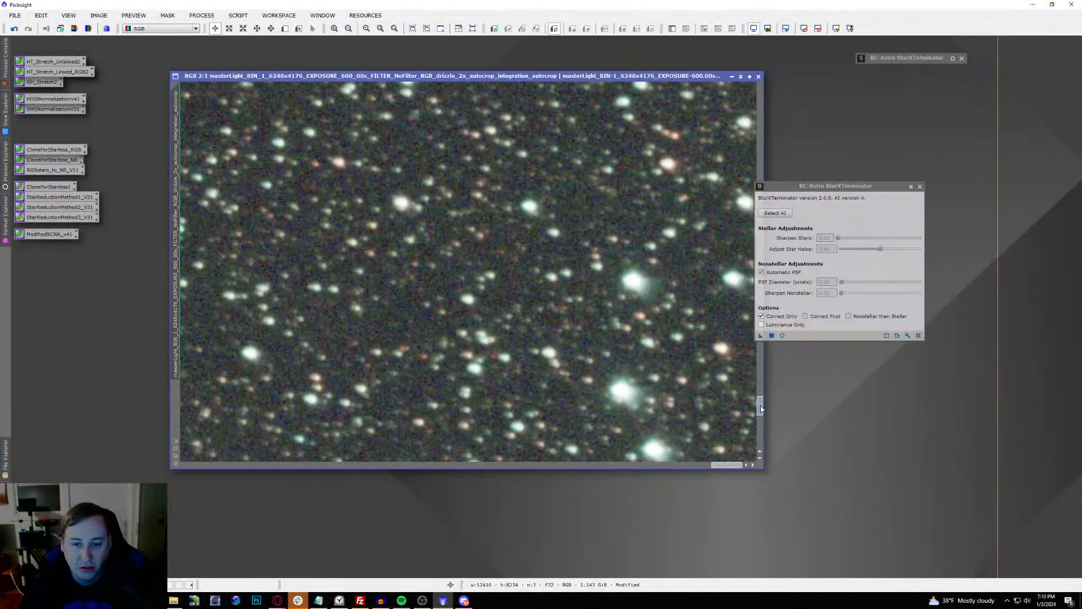
left_click_drag(760, 405, 763, 410)
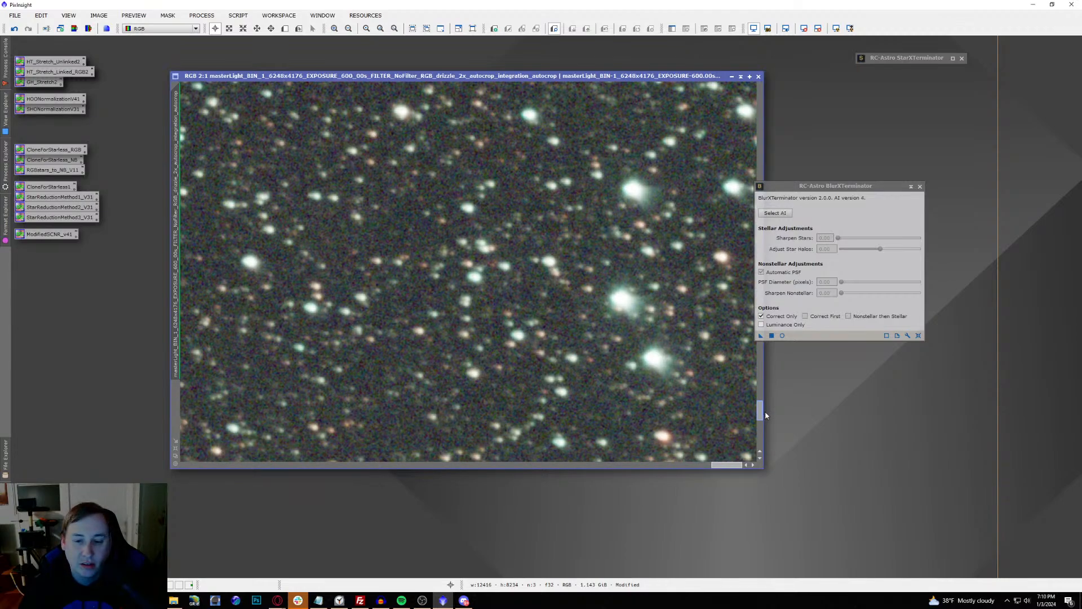
left_click_drag(763, 410, 763, 415)
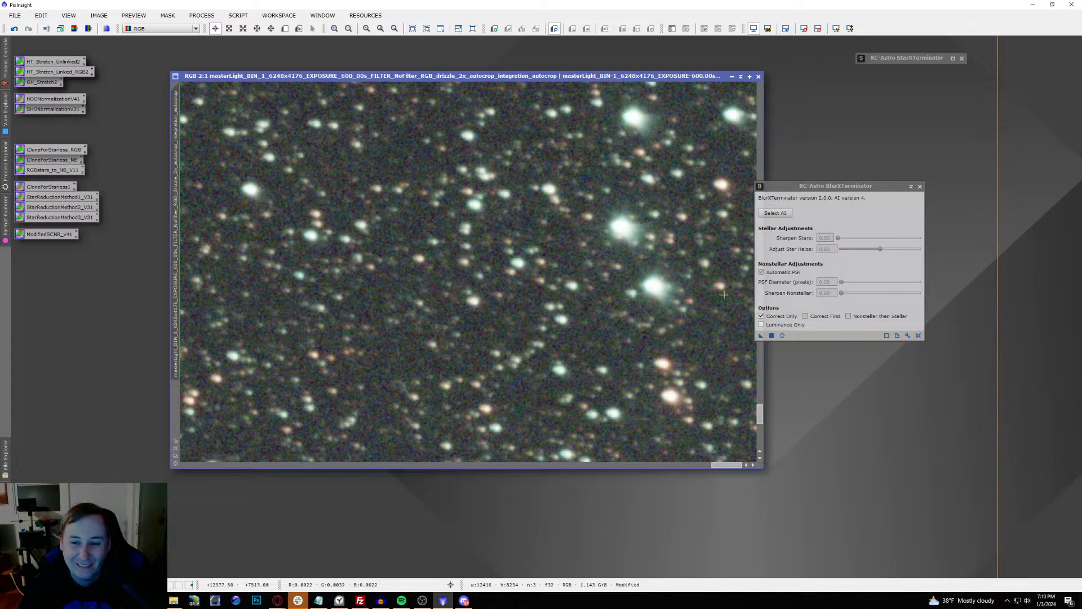
left_click(761, 336)
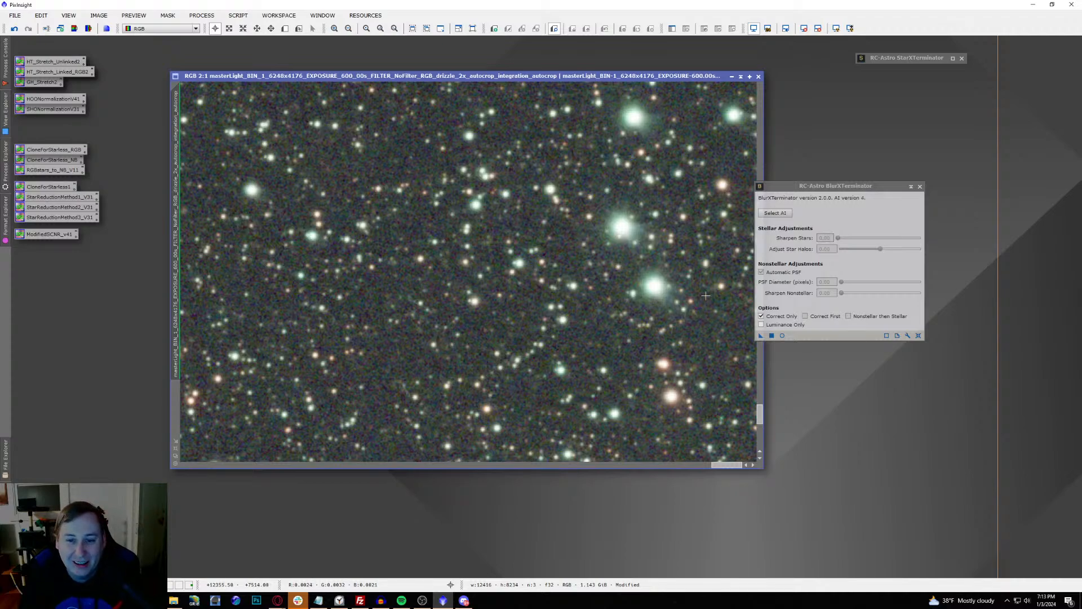
Step: Undo and redo the BlurXTerminator correction to compare the corner star shapes before and after
left_click(14, 28)
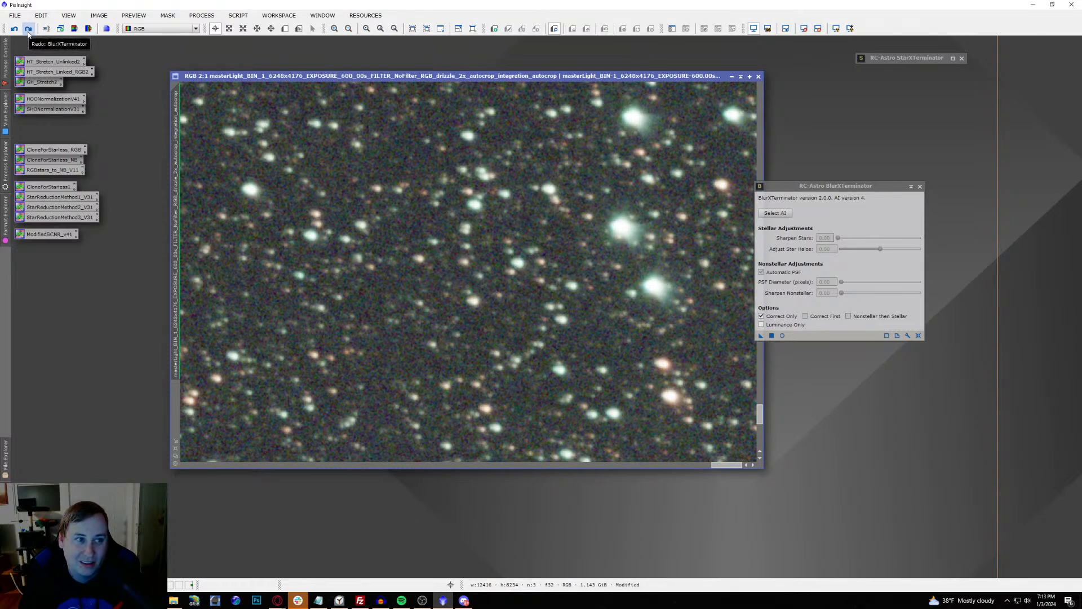
left_click(29, 33)
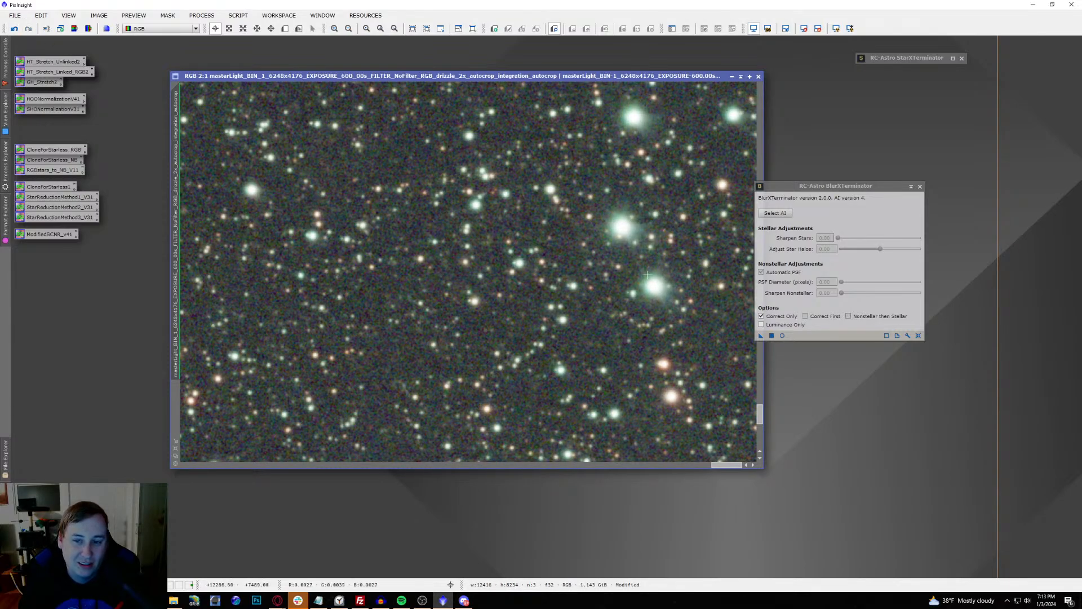
scroll(548, 328, "down", 6)
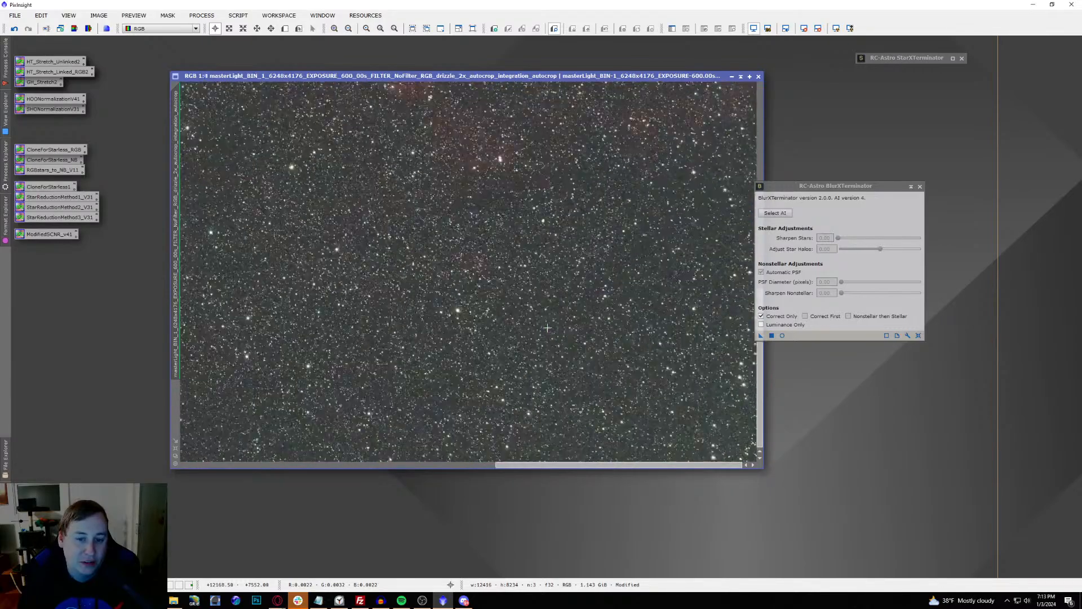
scroll(547, 326, "down", 5)
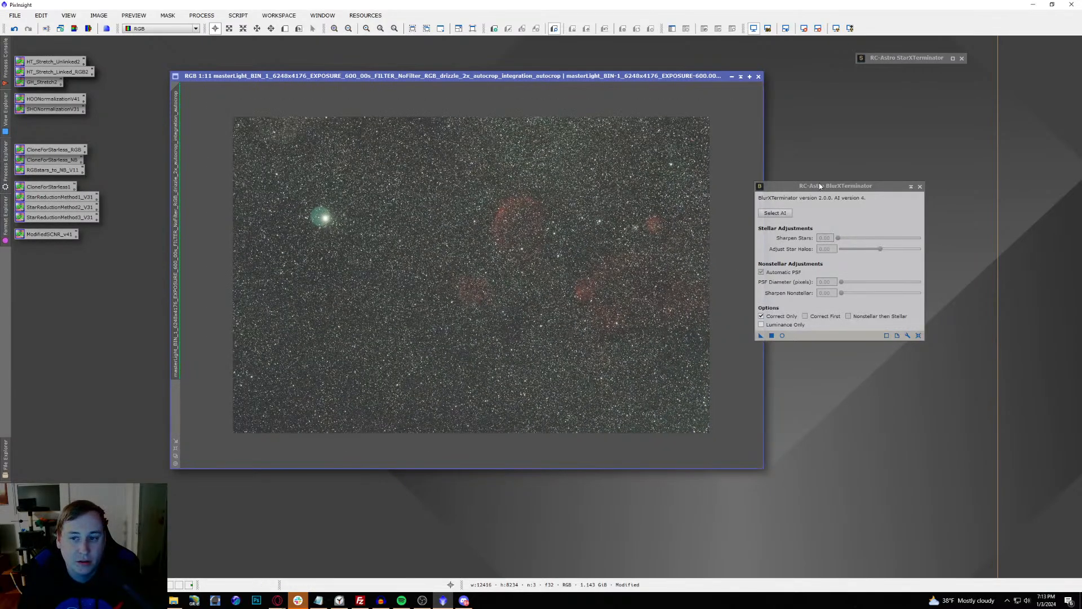
Step: Open SpectrophotometricColorCalibration and set its red filter to Sony CMOS R-UVIRcut / Opt. L-Ultimate
left_click_drag(820, 186, 851, 164)
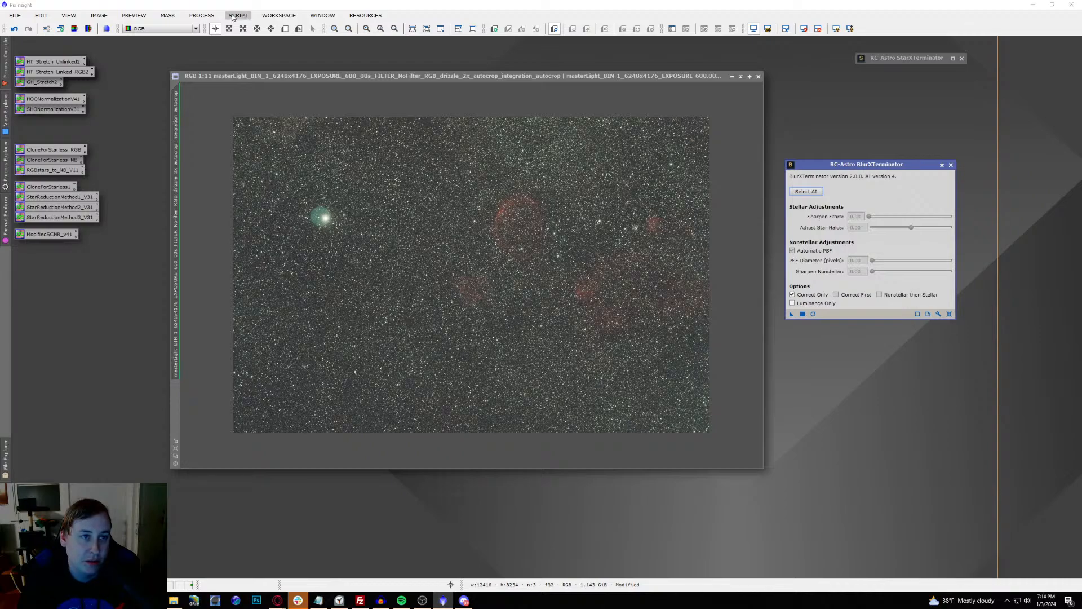
left_click(201, 15)
mouse_move(225, 29)
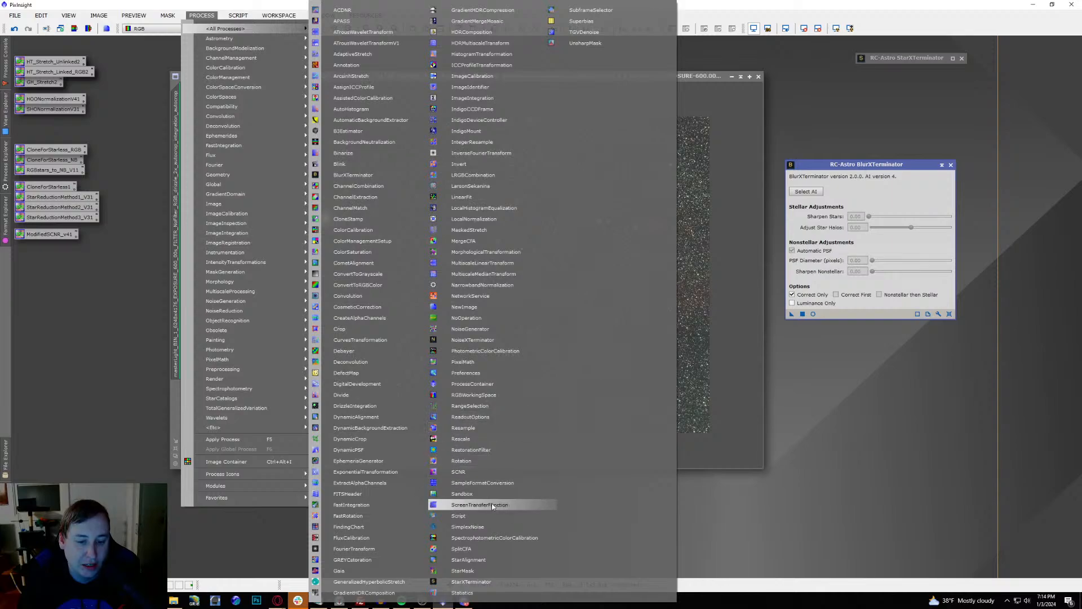
left_click(499, 537)
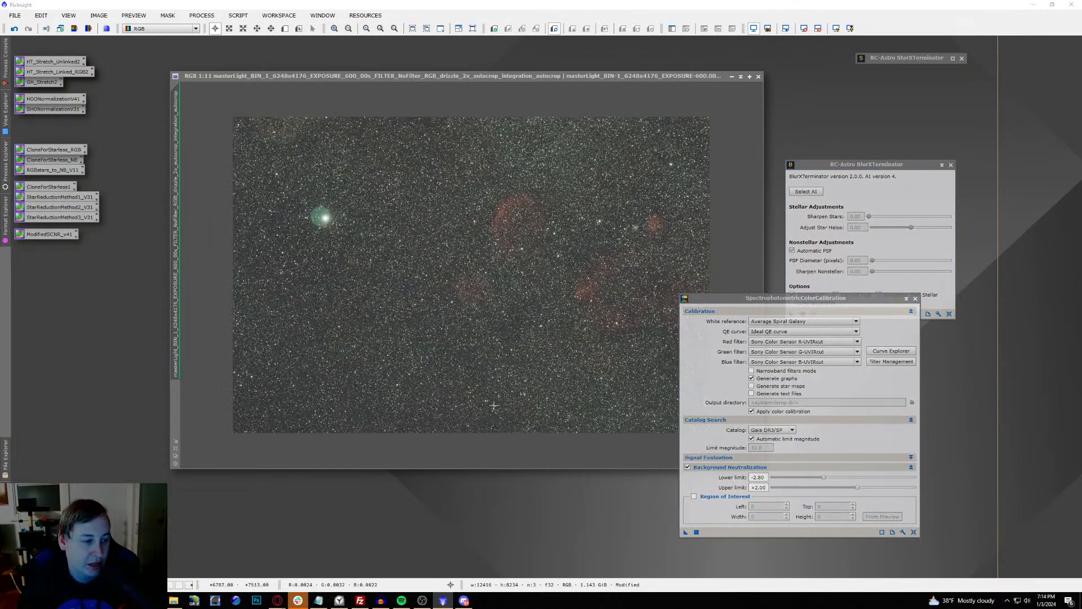
left_click(809, 342)
left_click(800, 425)
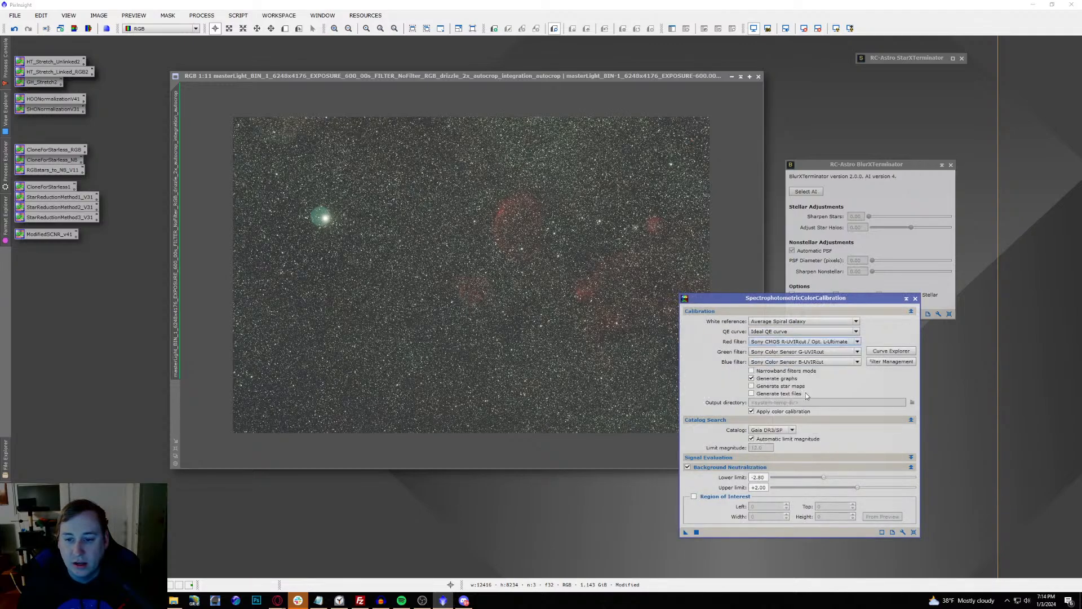
Step: Set the green filter to Sony CMOS G-UVIRcut / Opt. L-Ultimate and the blue filter to Sony CMOS B-UVIRcut / Opt. L-Ultimate
left_click(820, 352)
left_click(801, 432)
left_click(804, 362)
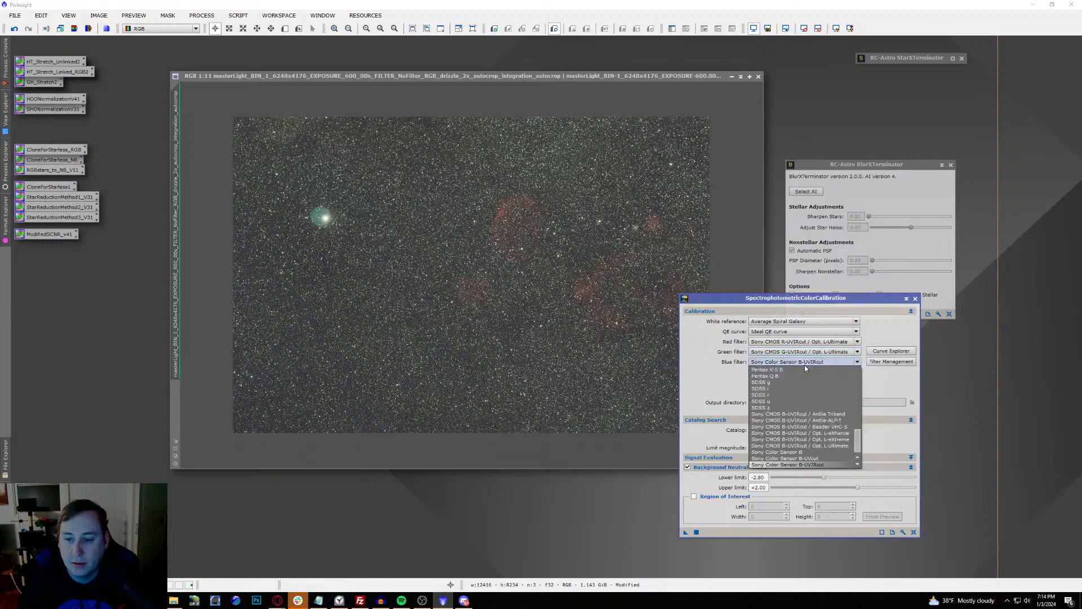
left_click(816, 445)
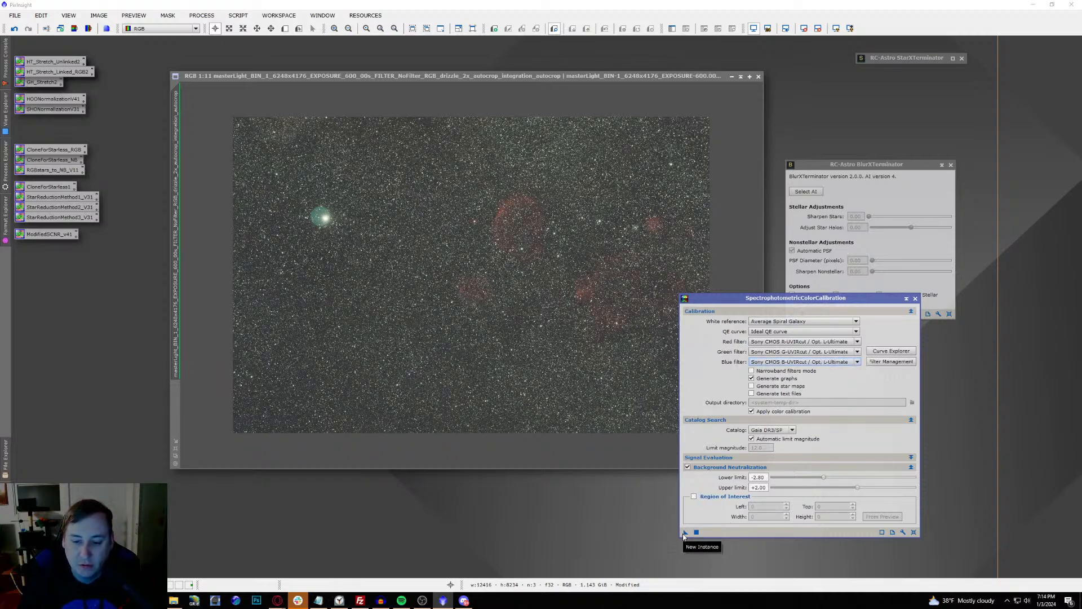
Step: Run SpectrophotometricColorCalibration on the master light image and close the White Balance Functions graphs
left_click_drag(613, 387, 459, 269)
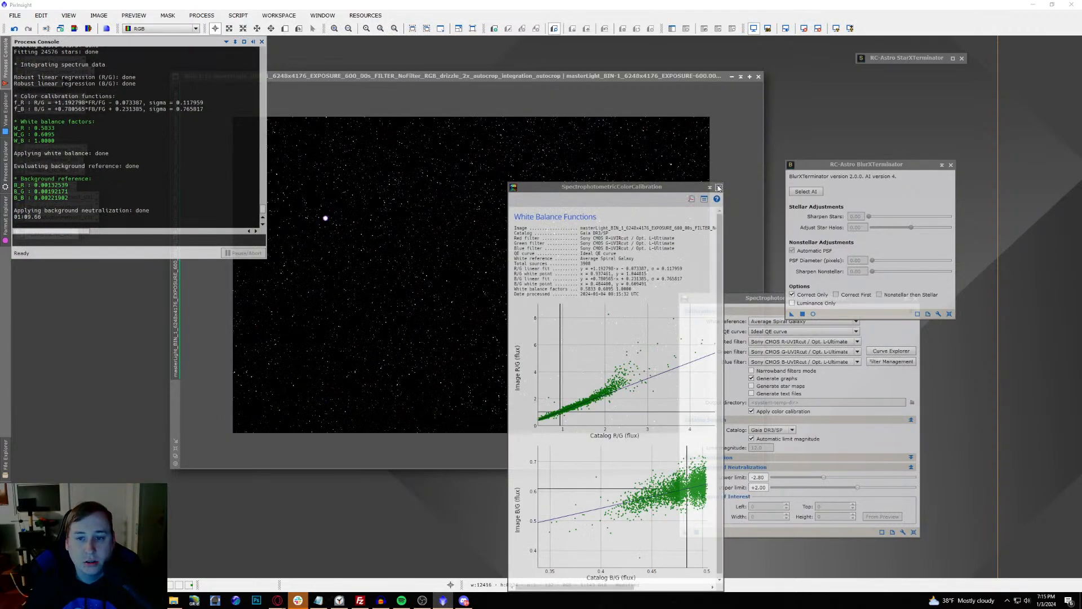
left_click(718, 187)
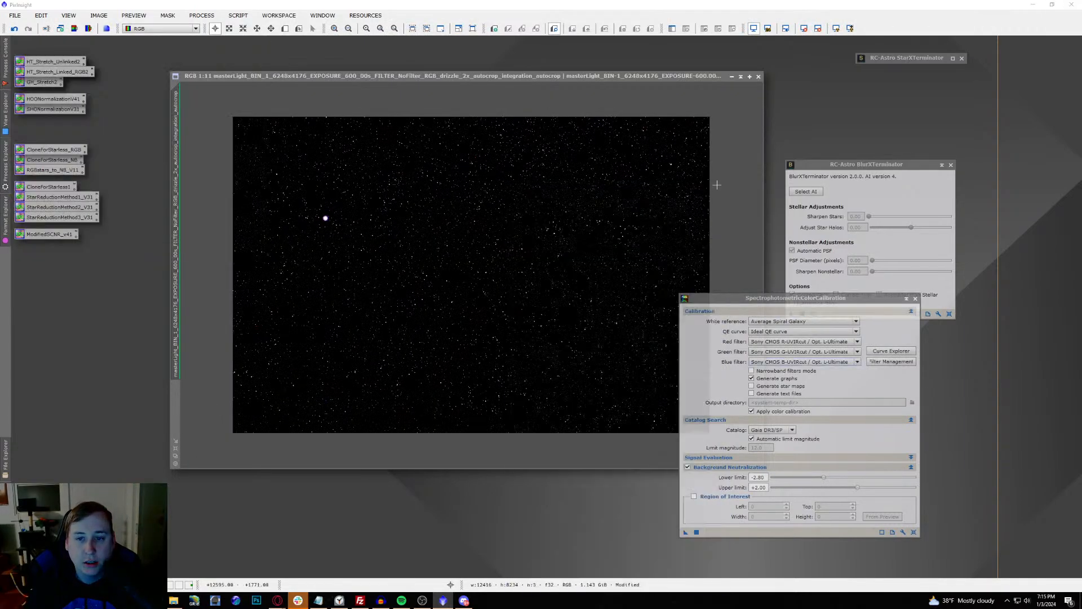
Step: Reapply the automatic screen stretch to the color-calibrated image and check the red nebulae and star colors up close
left_click(836, 29)
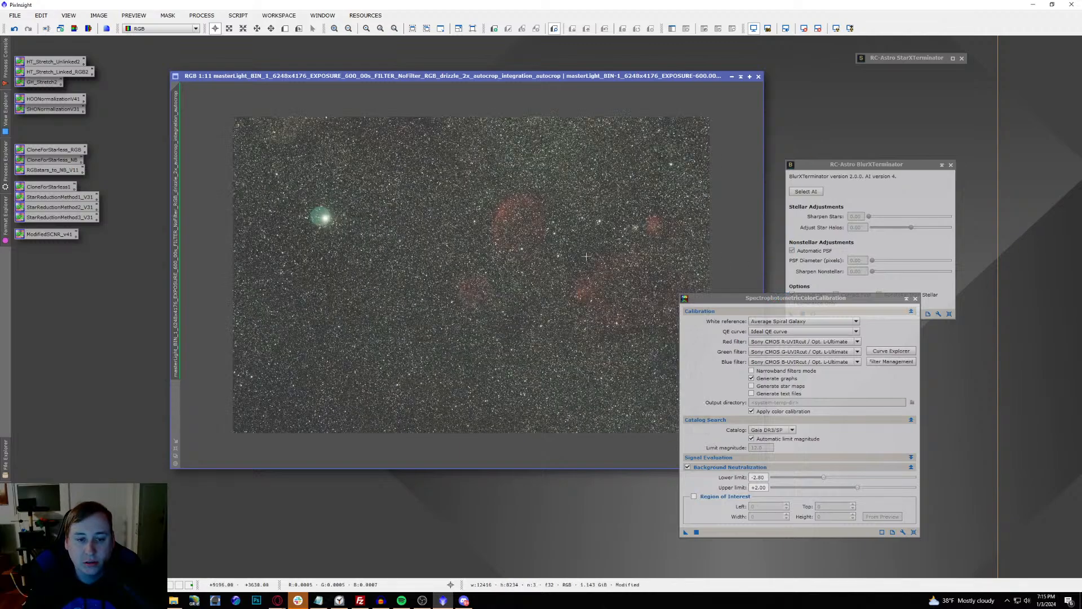
scroll(506, 235, "up", 8)
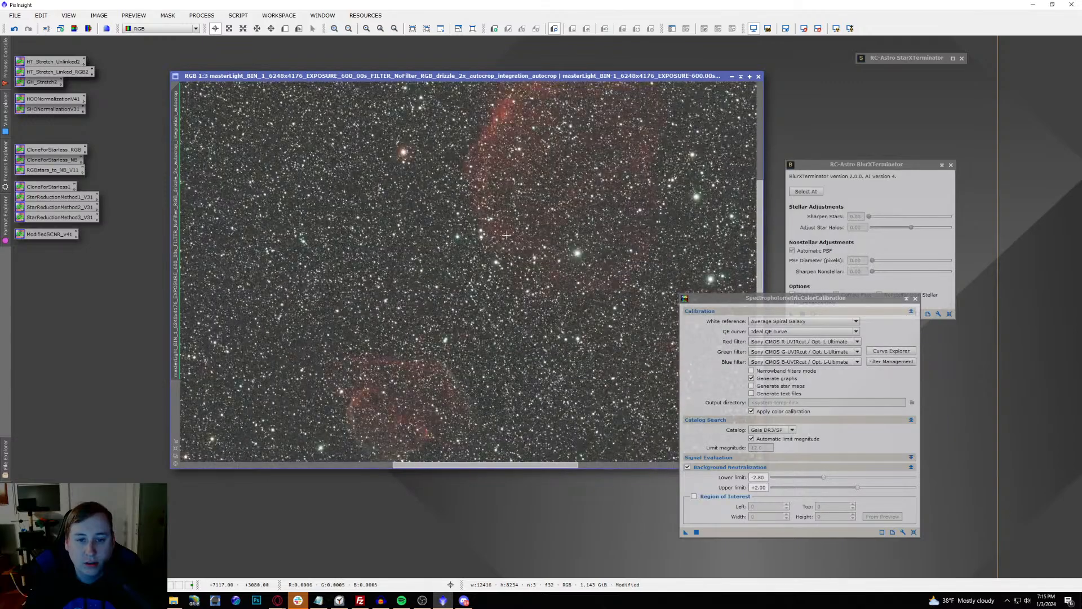
scroll(506, 235, "down", 2)
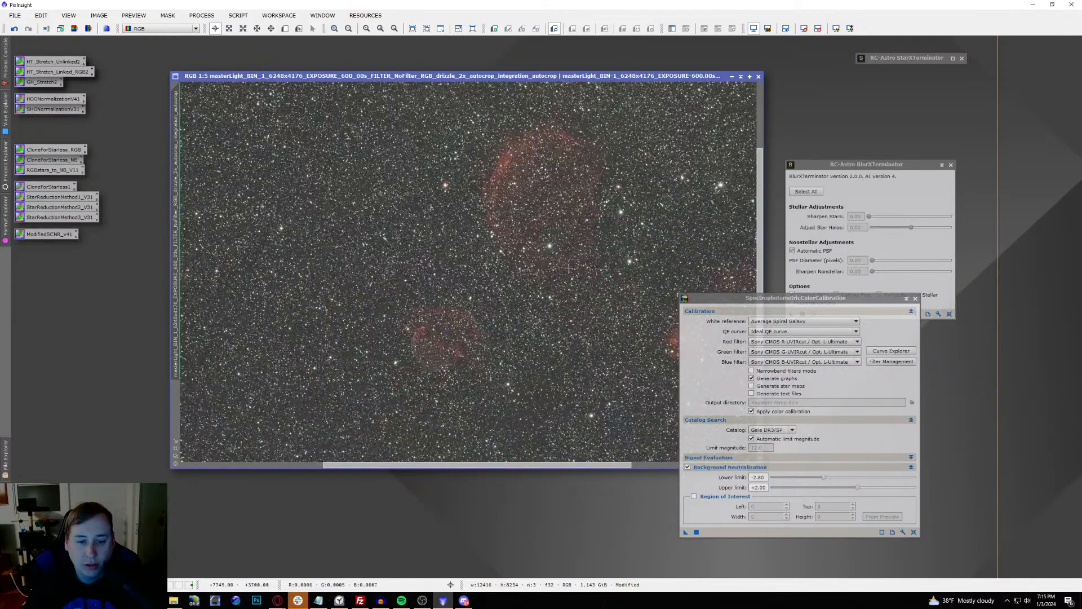
scroll(569, 275, "up", 1)
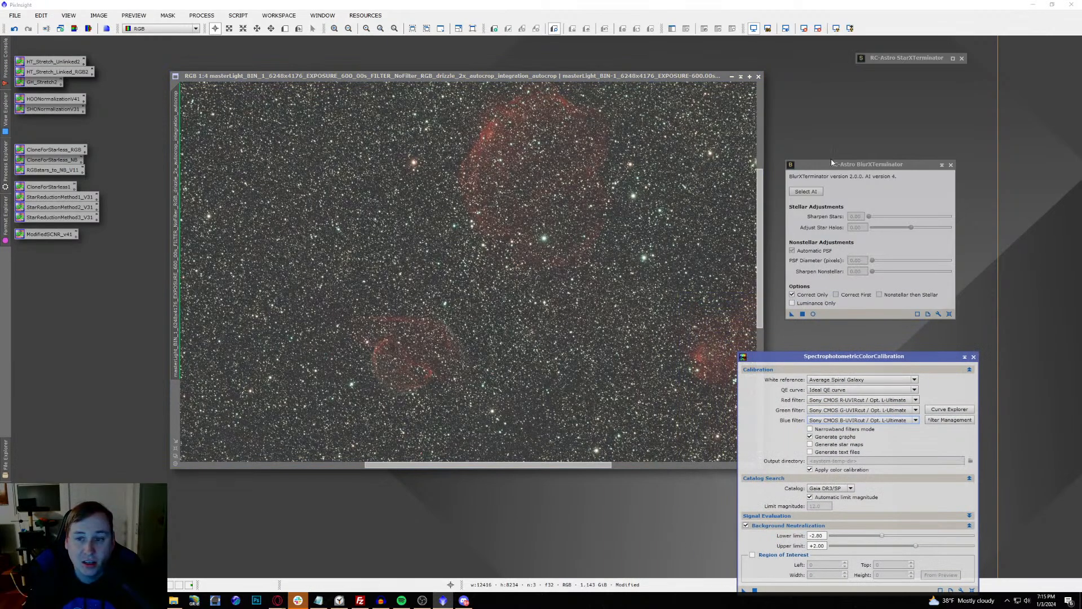
Step: Apply BlurXTerminator sharpening to the image with Correct Only and Automatic PSF turned off
left_click_drag(832, 162, 834, 144)
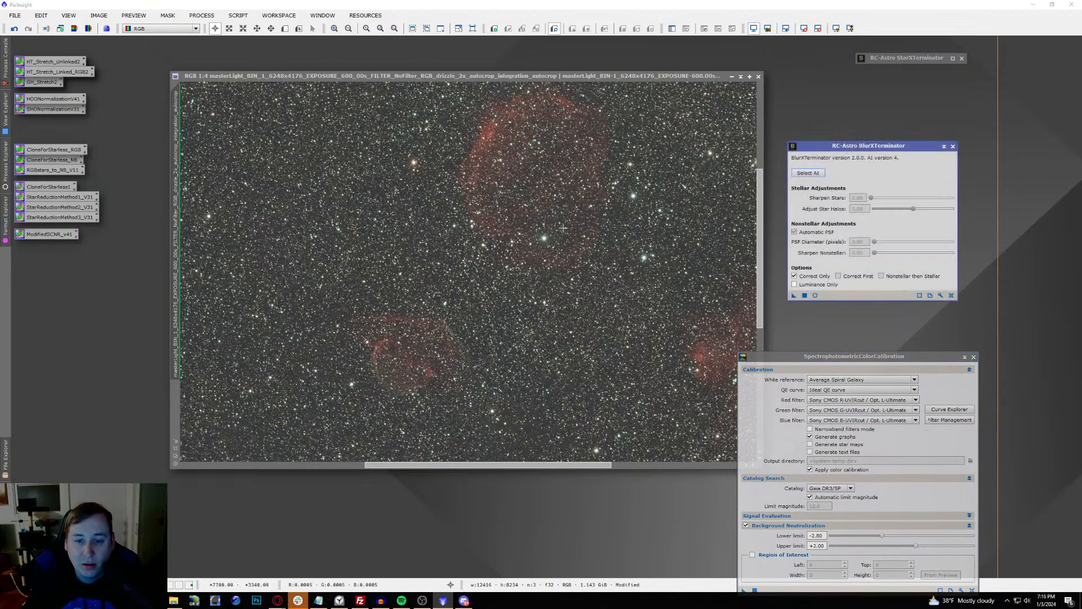
scroll(563, 227, "up", 2)
scroll(563, 227, "down", 2)
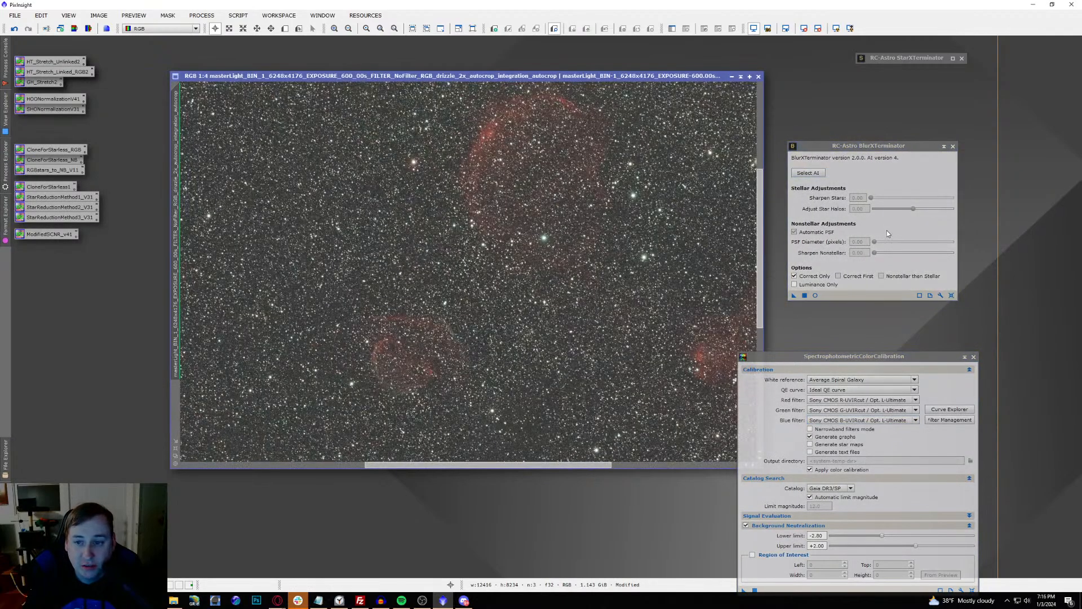
left_click(857, 183)
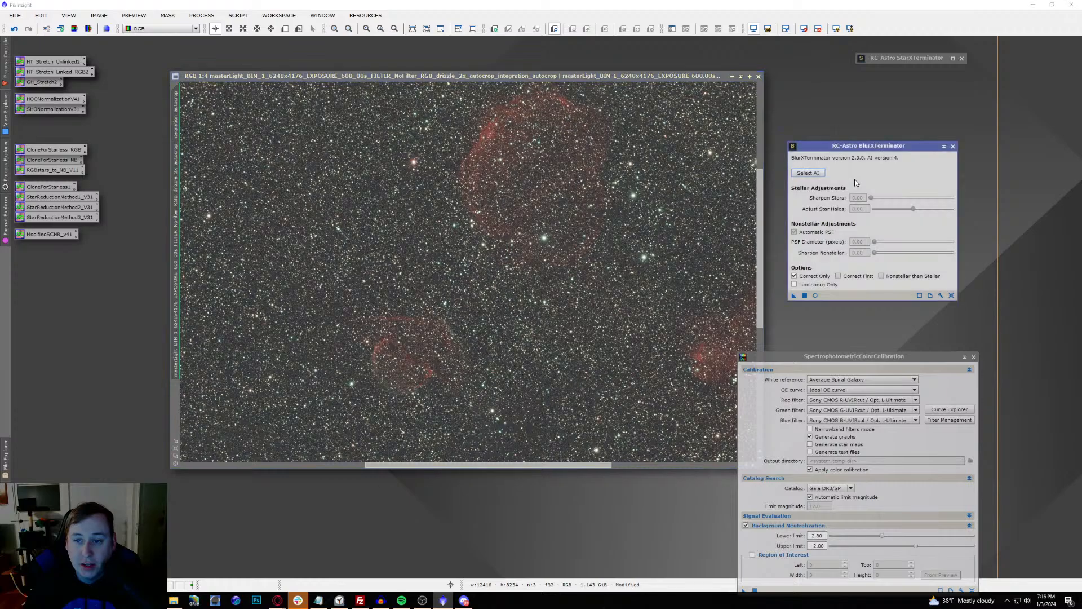
left_click(794, 276)
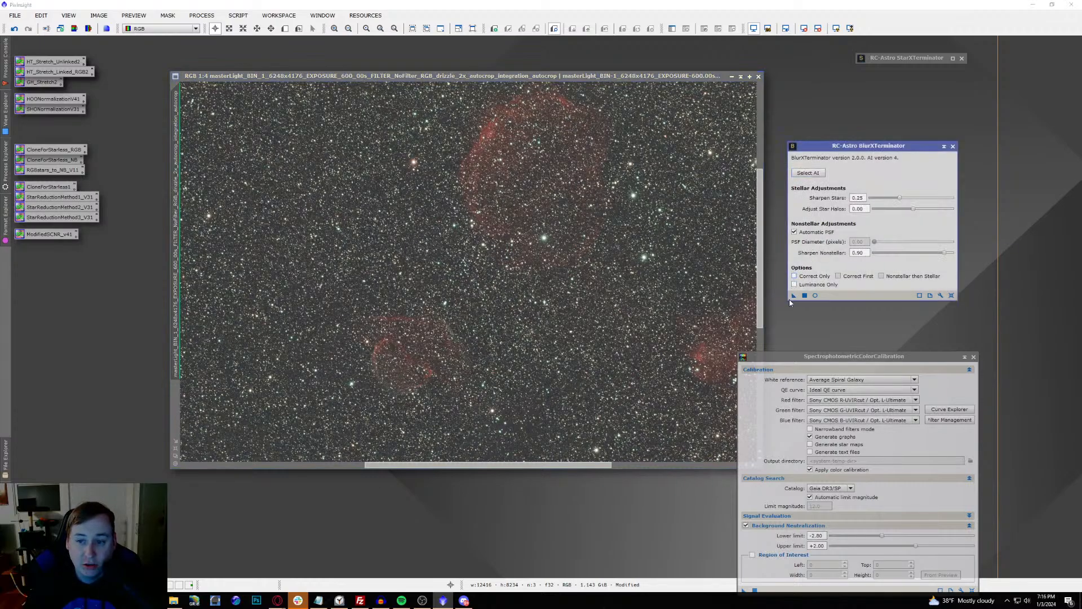
left_click(794, 232)
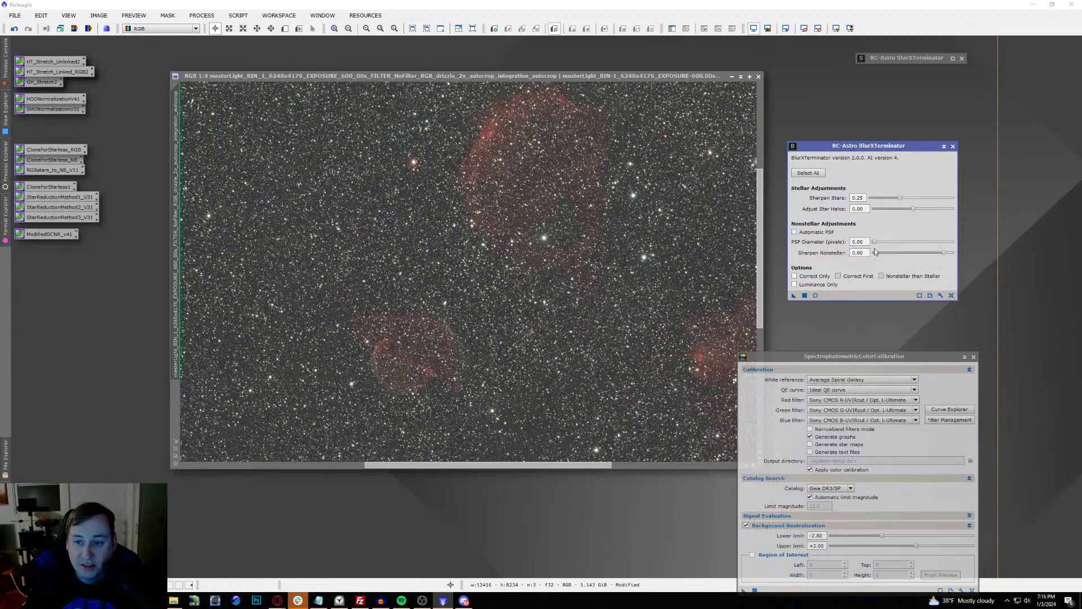
left_click_drag(578, 263, 573, 276)
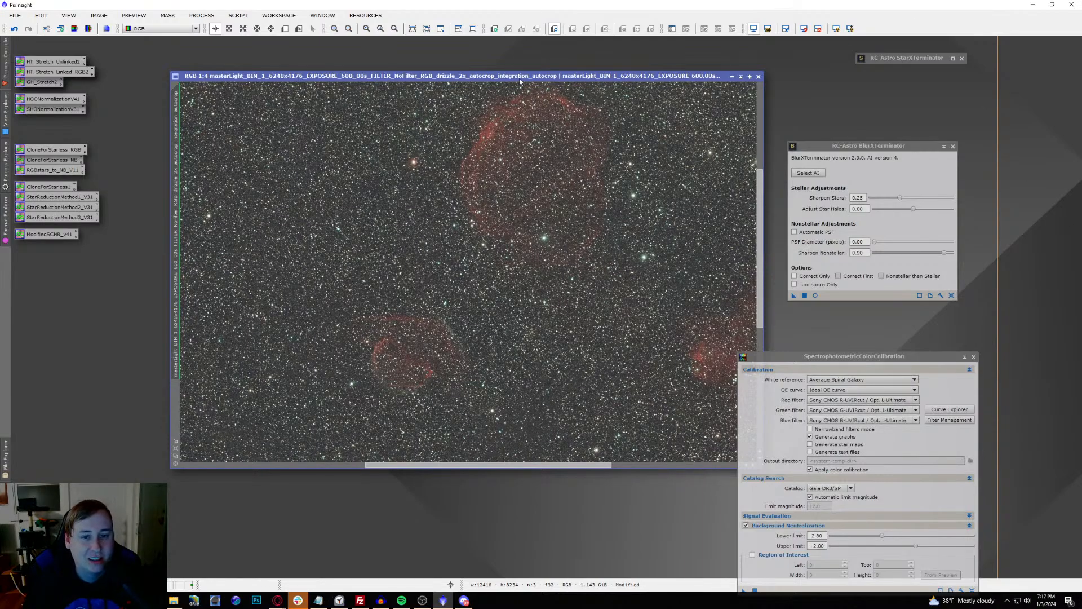
Step: Close the SpectrophotometricColorCalibration and BlurXTerminator windows and remove the screen stretch from the image
scroll(570, 249, "up", 2)
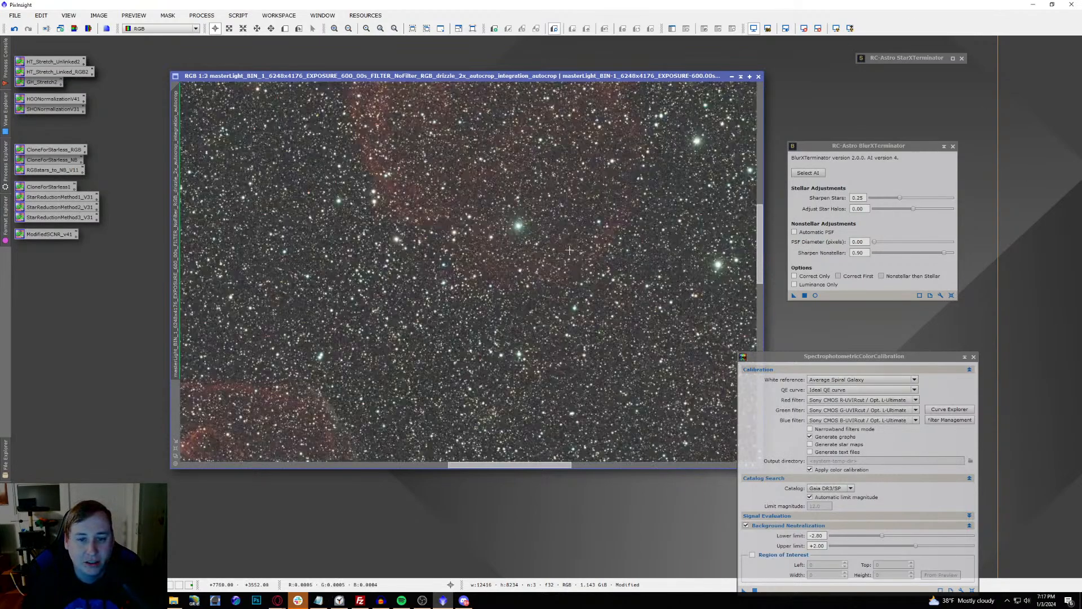
scroll(570, 249, "down", 6)
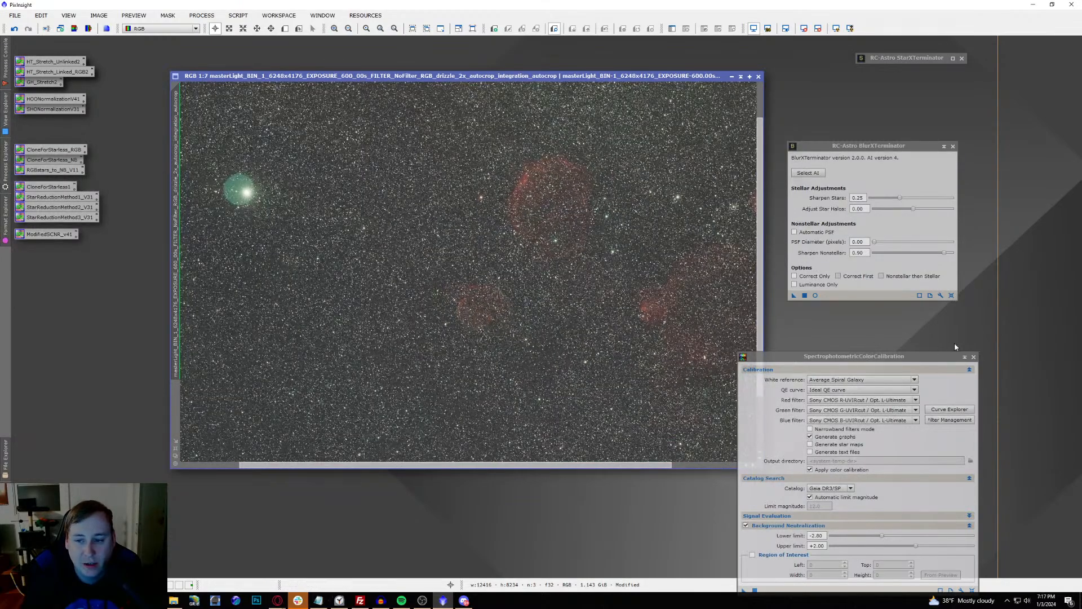
left_click(973, 357)
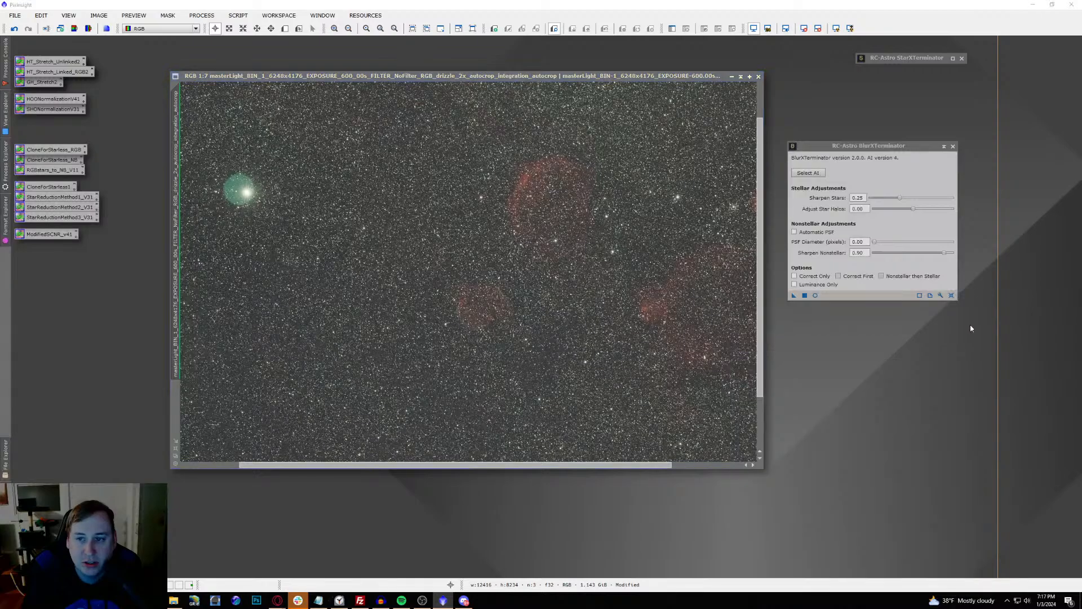
left_click(952, 147)
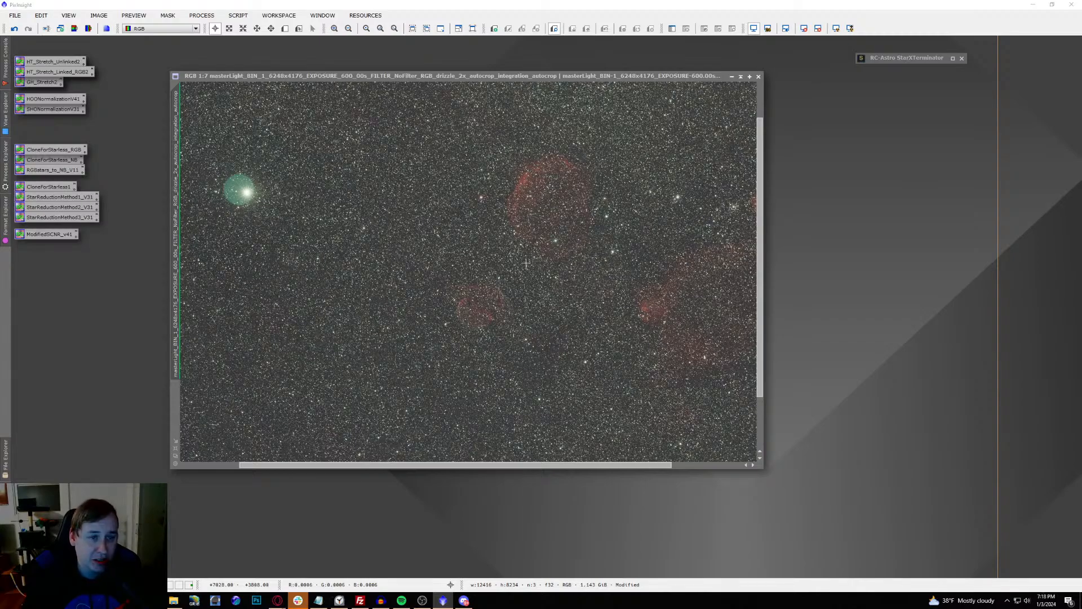
scroll(526, 262, "down", 2)
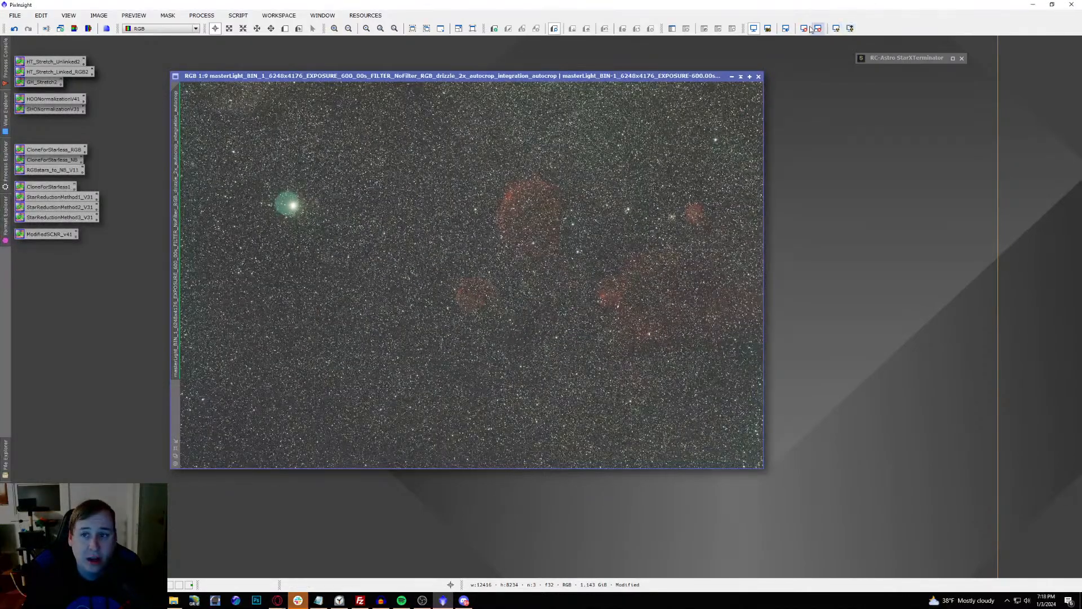
left_click(817, 29)
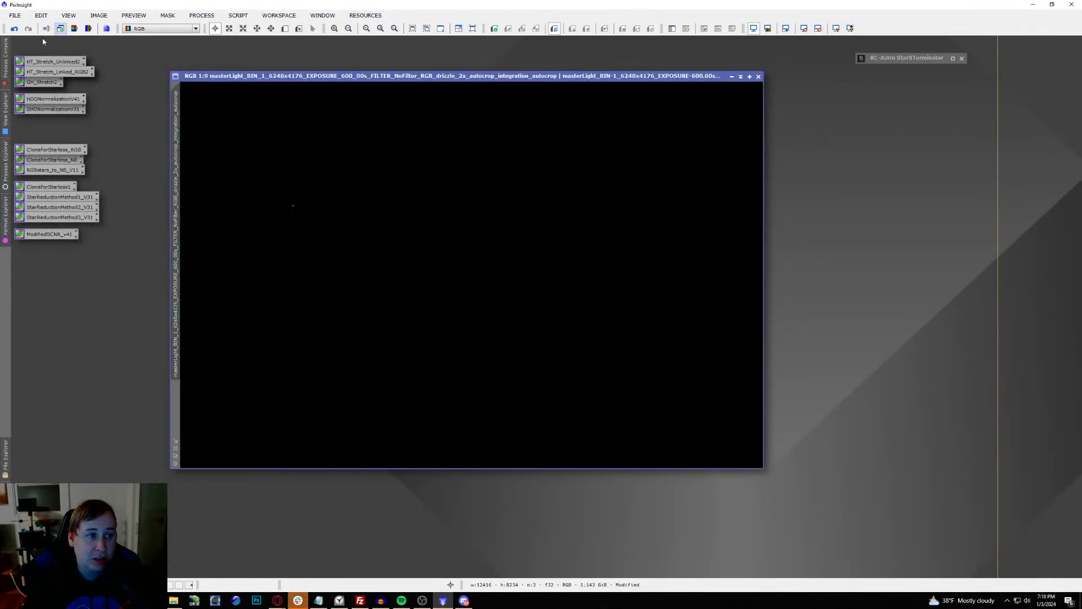
Step: Apply the saved GH_Stretch2 process to the linear image to make a stretched copy, and move the copy aside for inspection
left_click(53, 73)
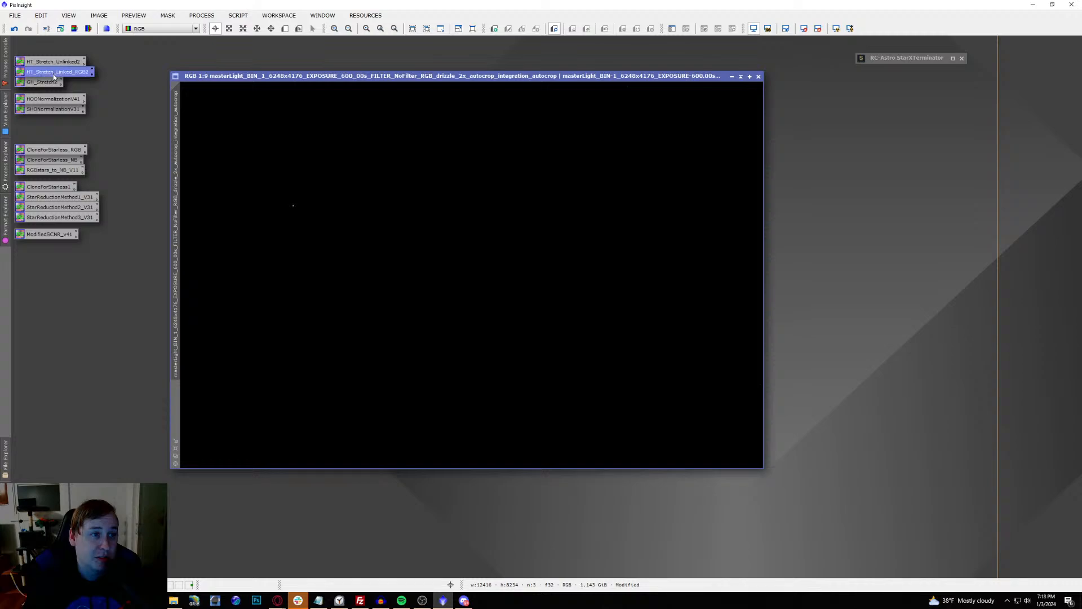
left_click(48, 85)
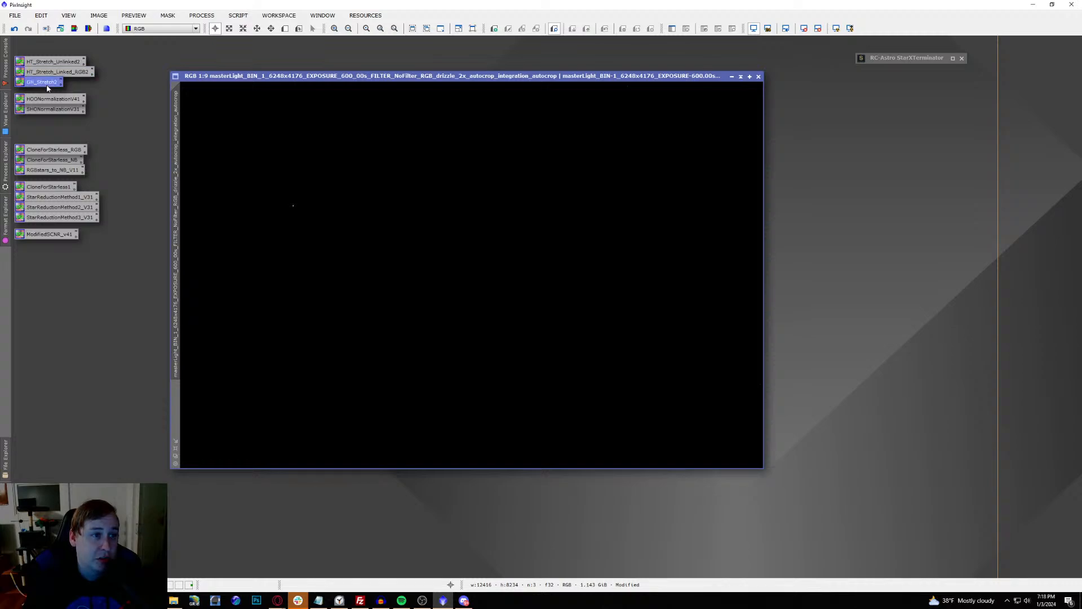
left_click_drag(47, 85, 466, 159)
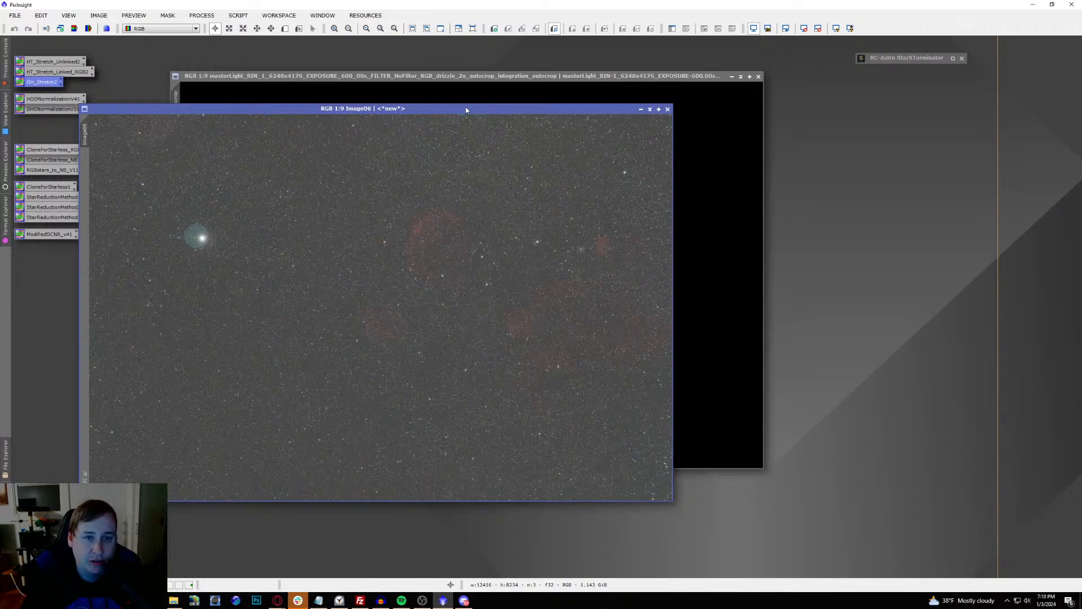
left_click_drag(467, 111, 782, 88)
scroll(691, 277, "up", 7)
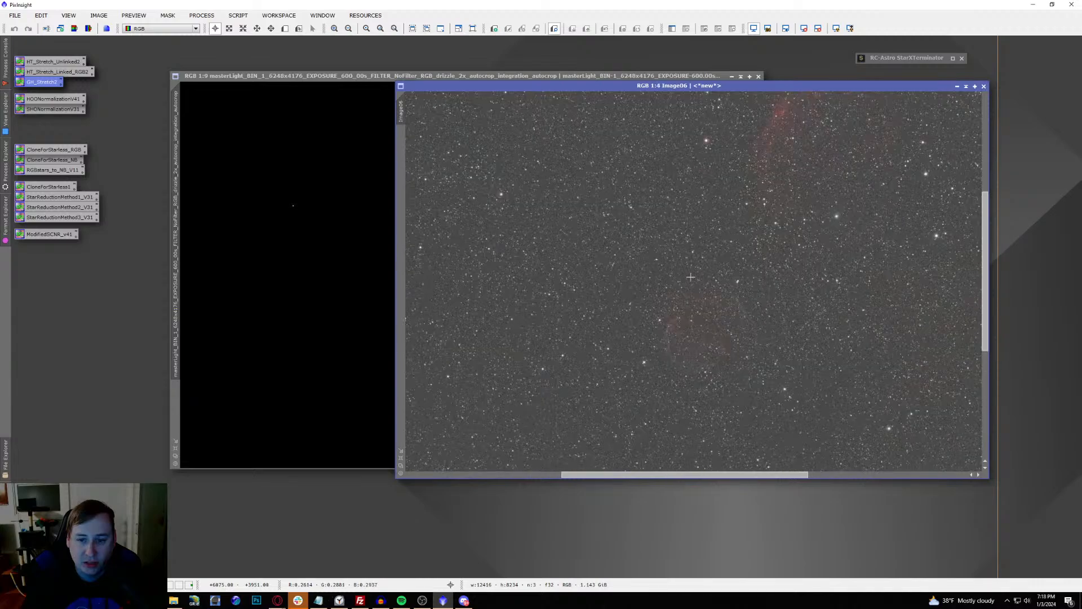
scroll(691, 277, "down", 7)
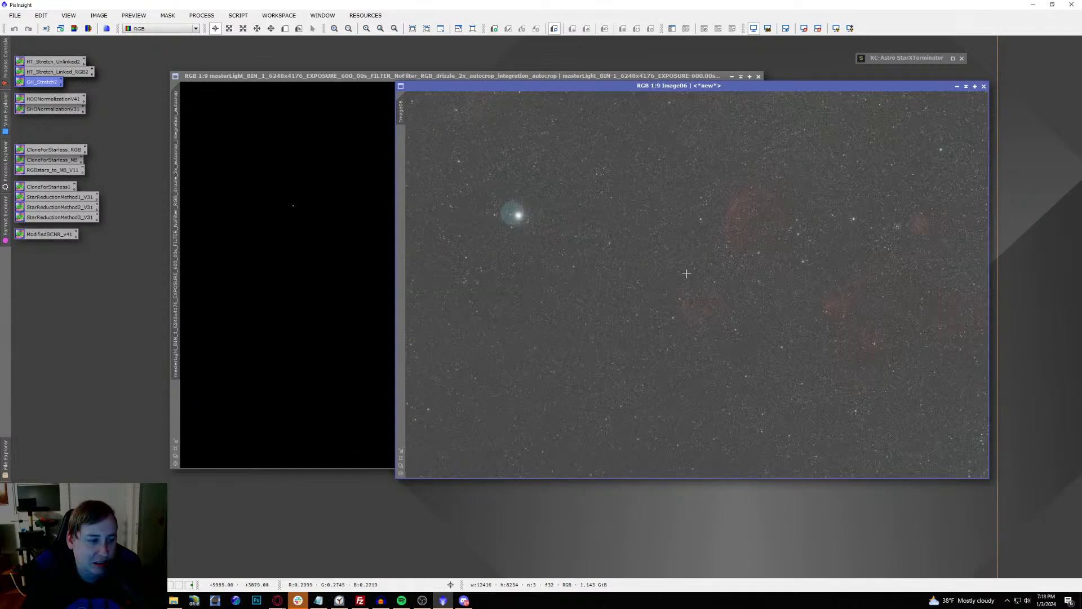
Step: Stretch the master light image with the saved HT_Stretch_Linked_RGB2 process
left_click(359, 82)
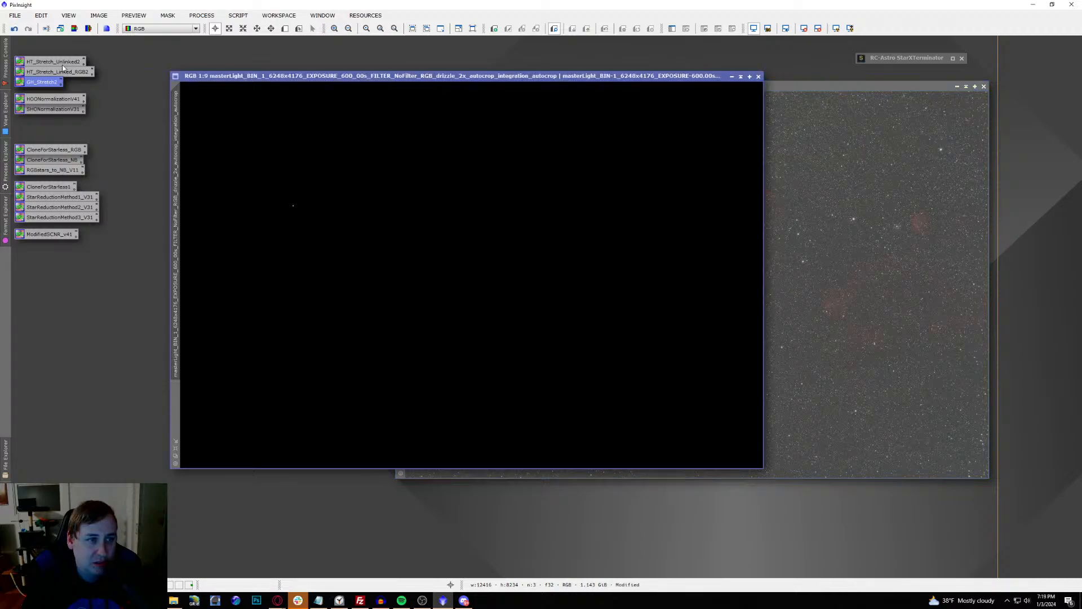
left_click_drag(59, 71, 323, 179)
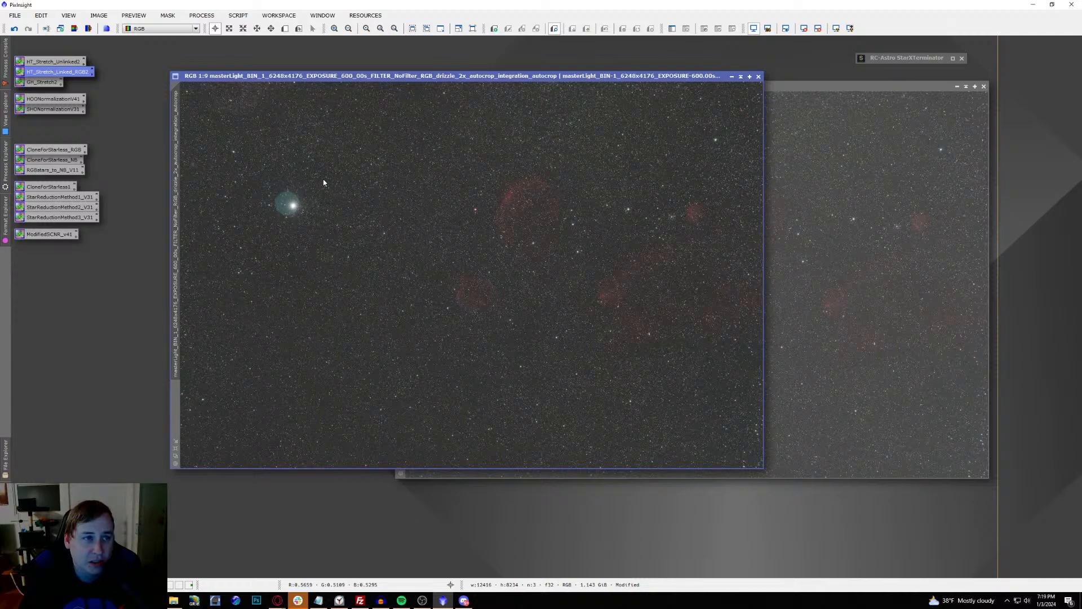
Step: Place the two stretched images side by side for comparison, and close the GH-stretched copy
left_click_drag(860, 90, 921, 108)
left_click_drag(515, 77, 340, 108)
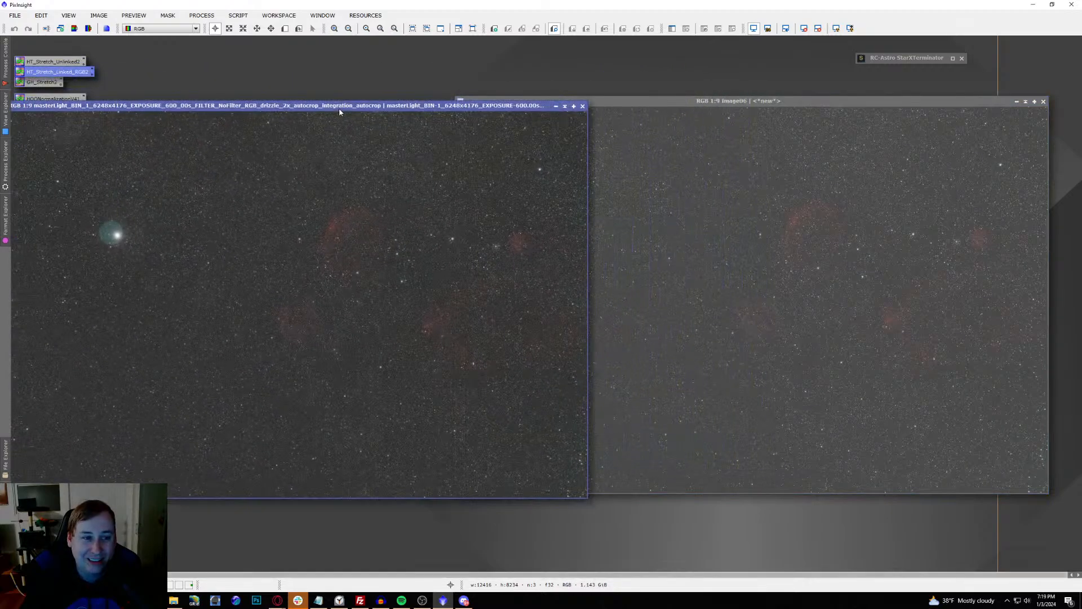
left_click_drag(663, 101, 702, 111)
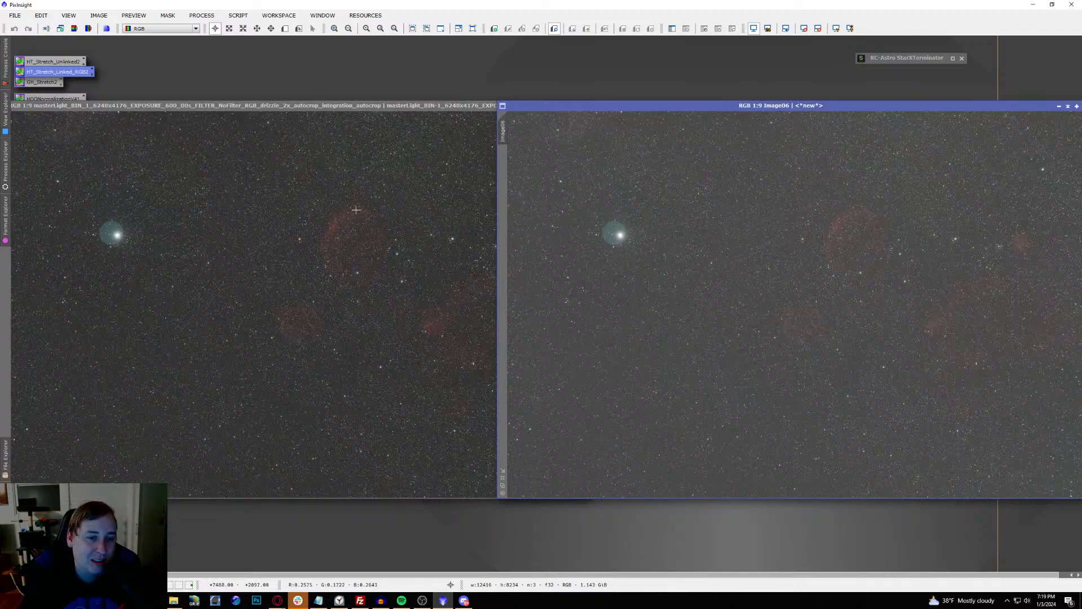
left_click_drag(787, 107, 623, 125)
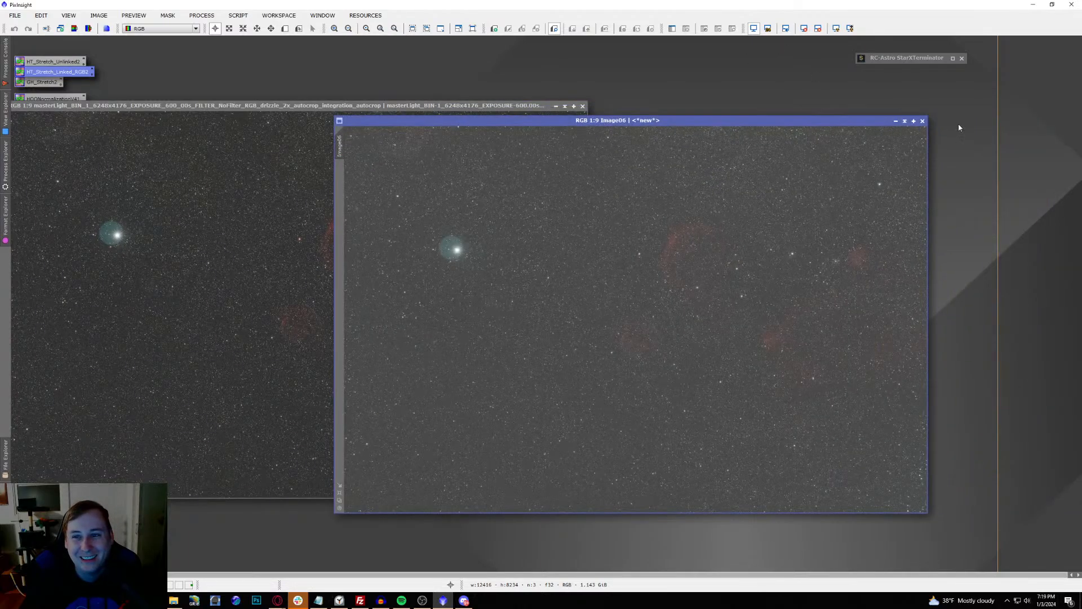
left_click(922, 122)
Step: Recenter the stretched master light in the workspace and inspect the bright star and its teal halo up close
left_click_drag(460, 108, 677, 97)
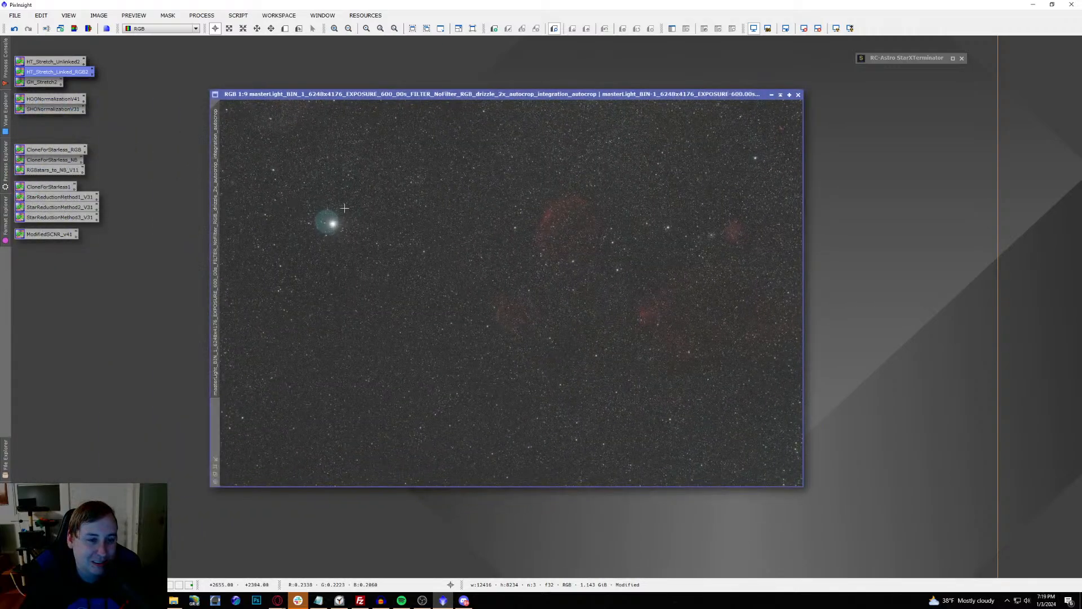
scroll(325, 224, "up", 2)
scroll(325, 223, "up", 5)
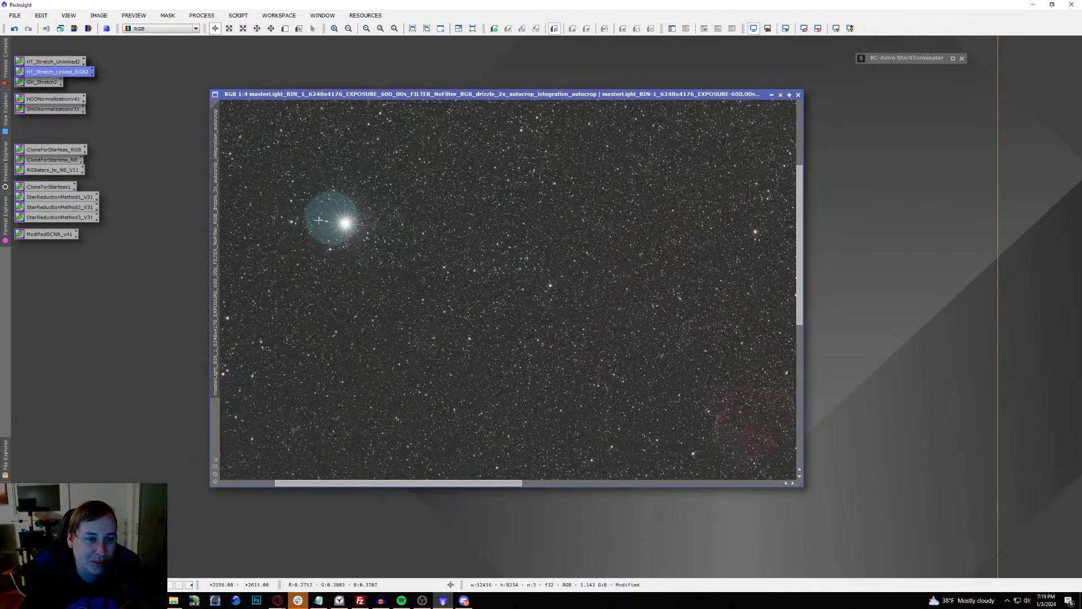
scroll(322, 208, "down", 1)
scroll(322, 207, "up", 1)
scroll(322, 208, "up", 1)
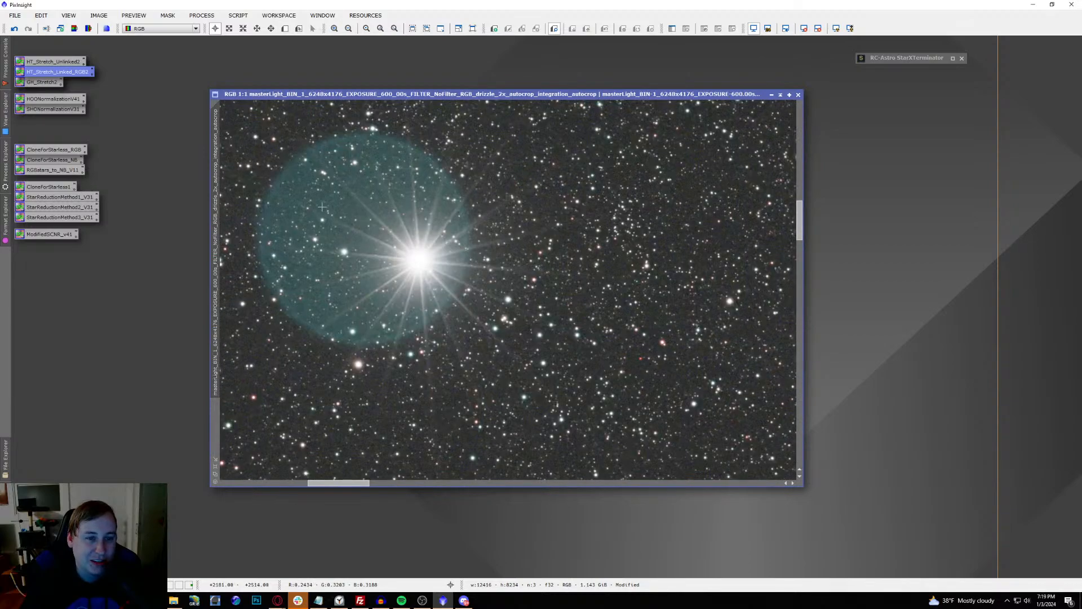
scroll(322, 208, "down", 9)
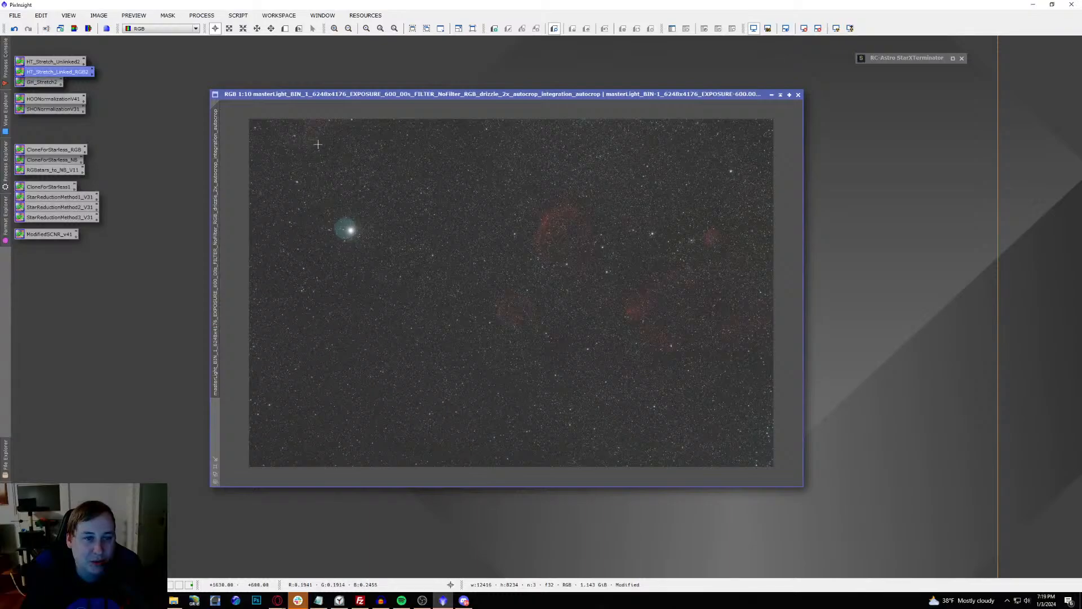
Step: Crop the stretched master light with DynamicCrop to about 7406 × 5304 px around the red nebulae, leaving out the bright teal-haloed star
left_click(202, 15)
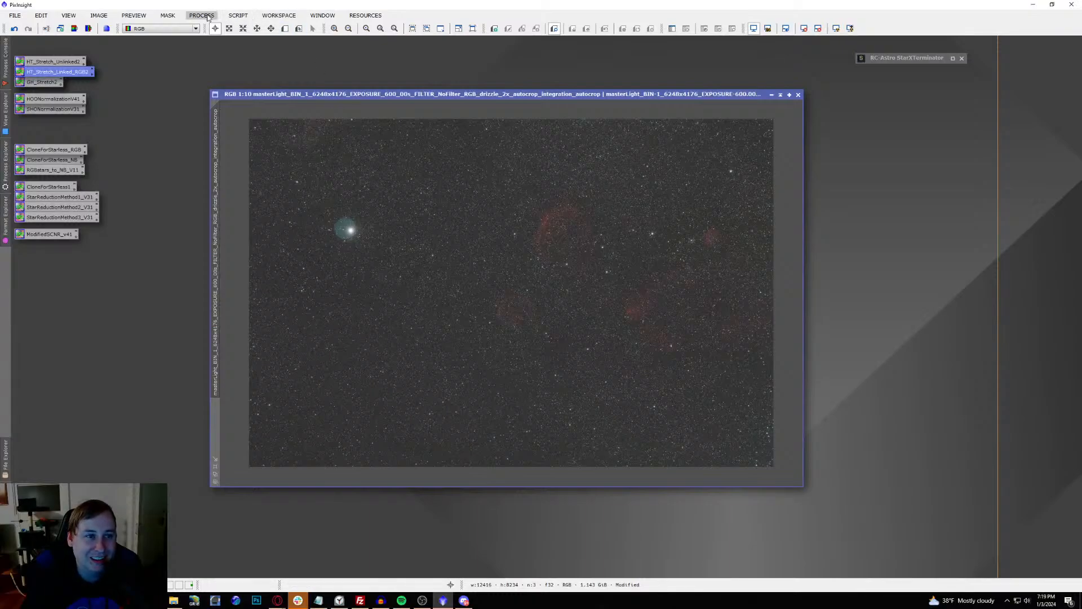
mouse_move(253, 29)
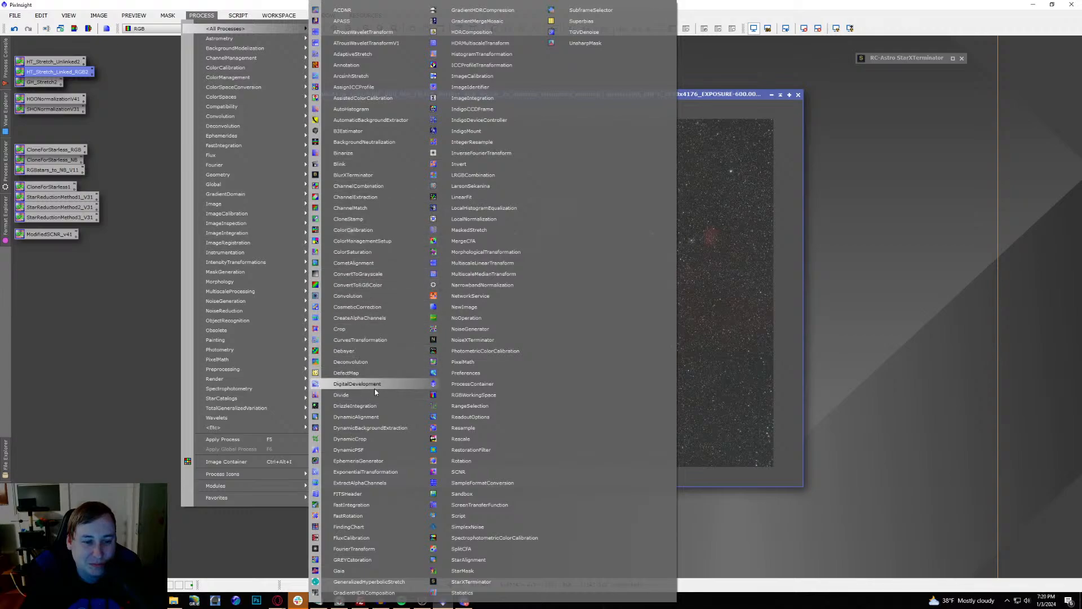
left_click(385, 439)
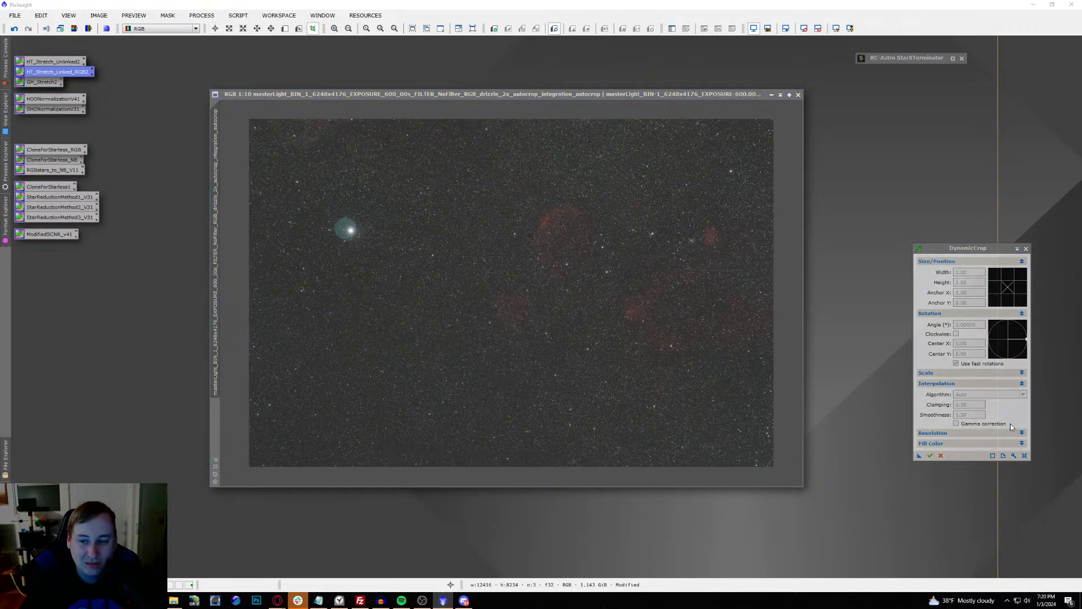
left_click(305, 192)
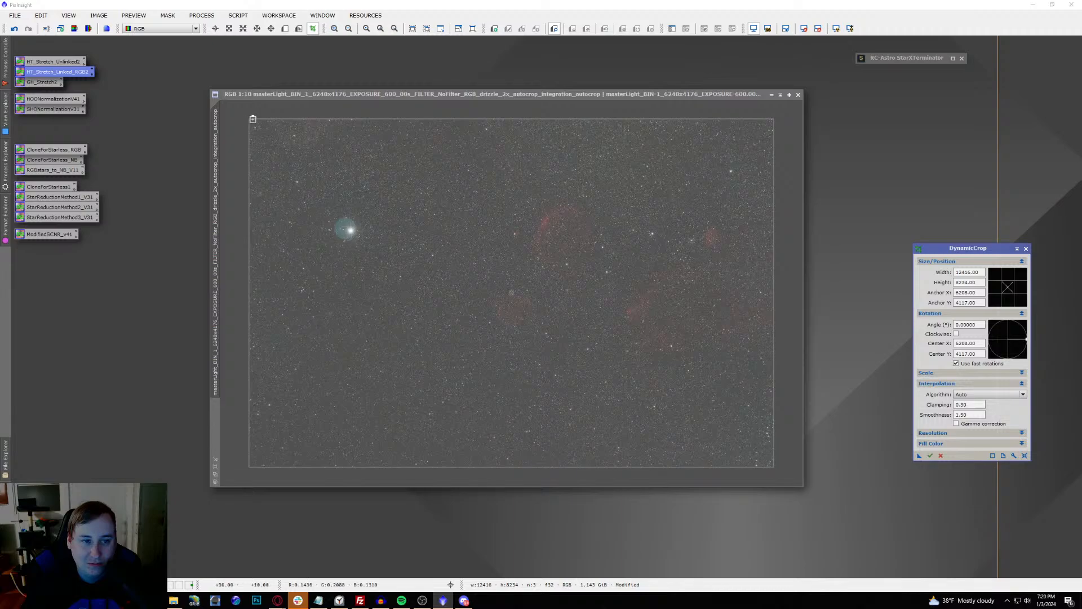
left_click_drag(248, 118, 461, 228)
left_click_drag(598, 339, 598, 285)
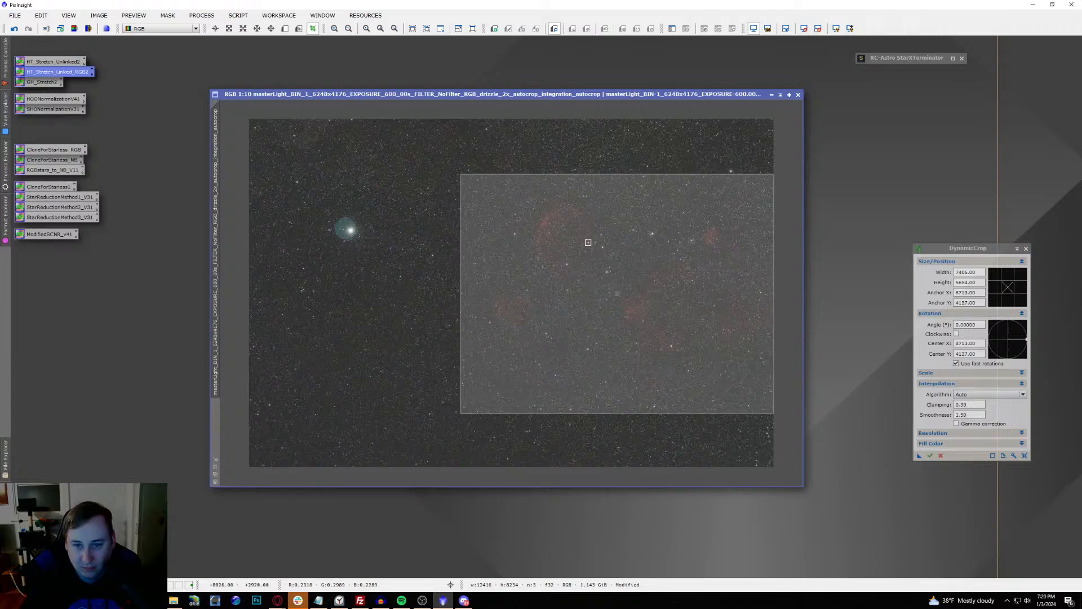
left_click_drag(637, 413, 638, 398)
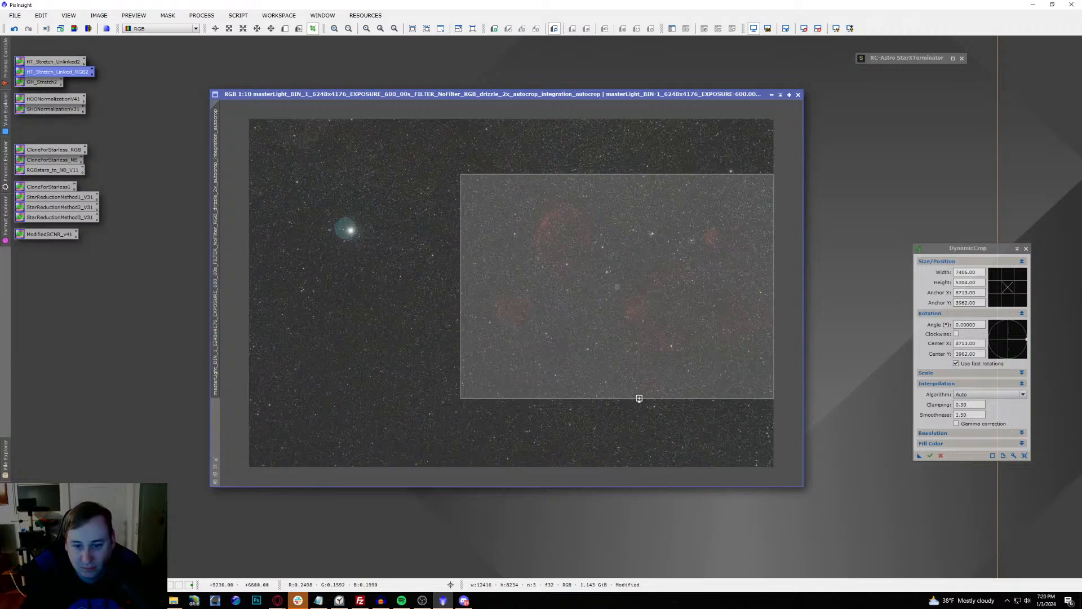
left_click_drag(641, 323, 641, 327)
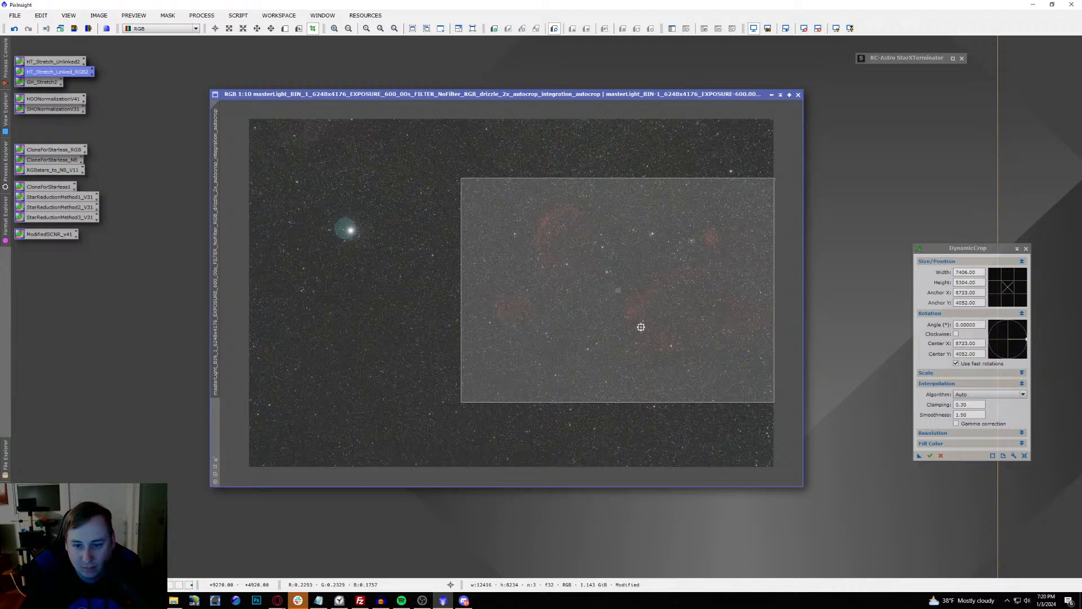
double_click(626, 337)
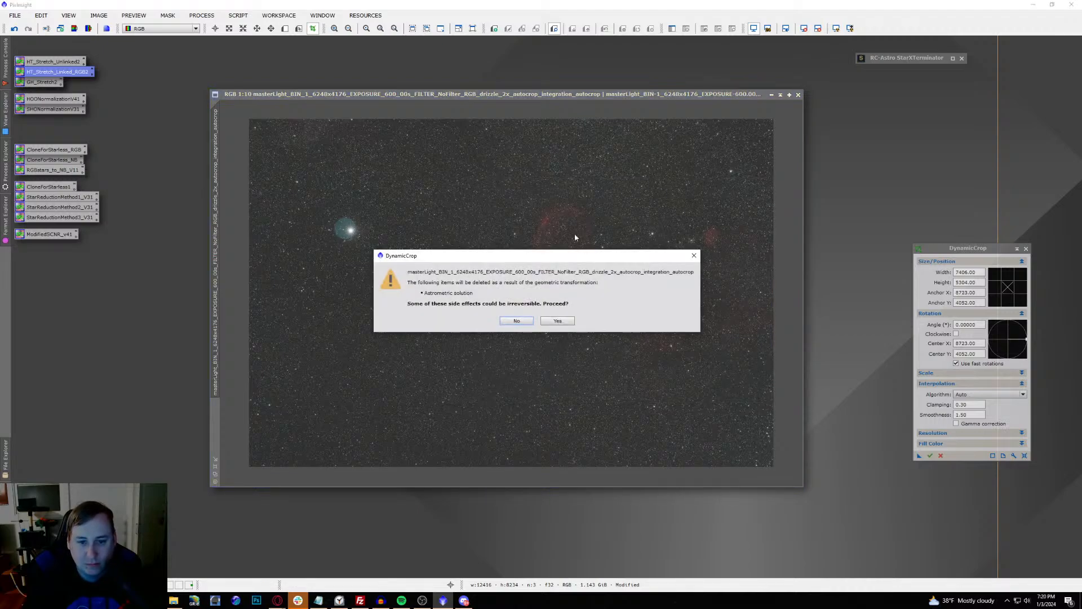
left_click(557, 321)
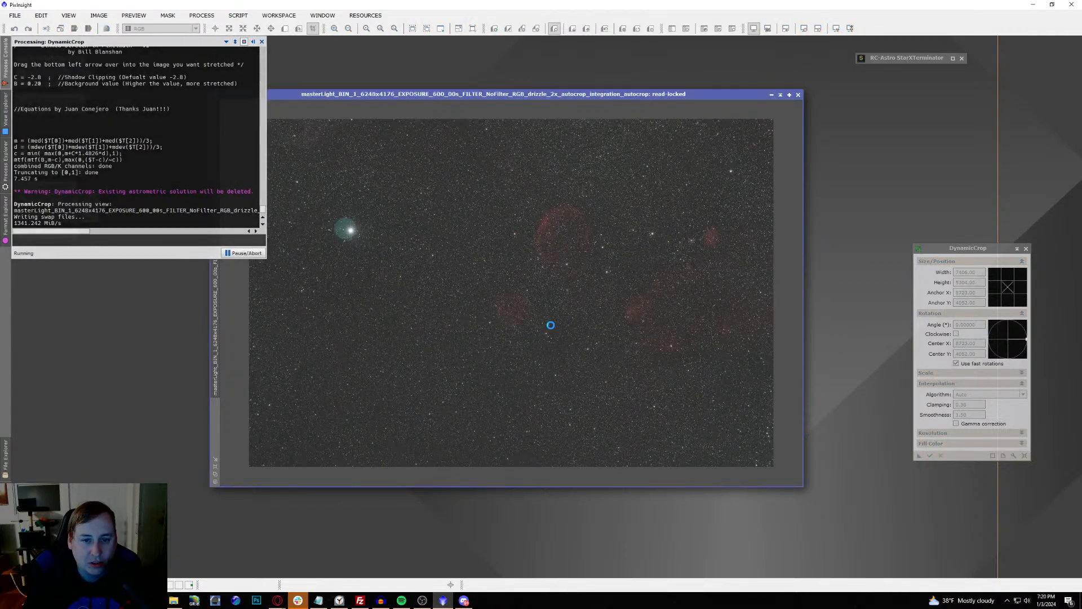
Step: Fit the window to the cropped image, check its stars up close, and close DynamicCrop
left_click(216, 466)
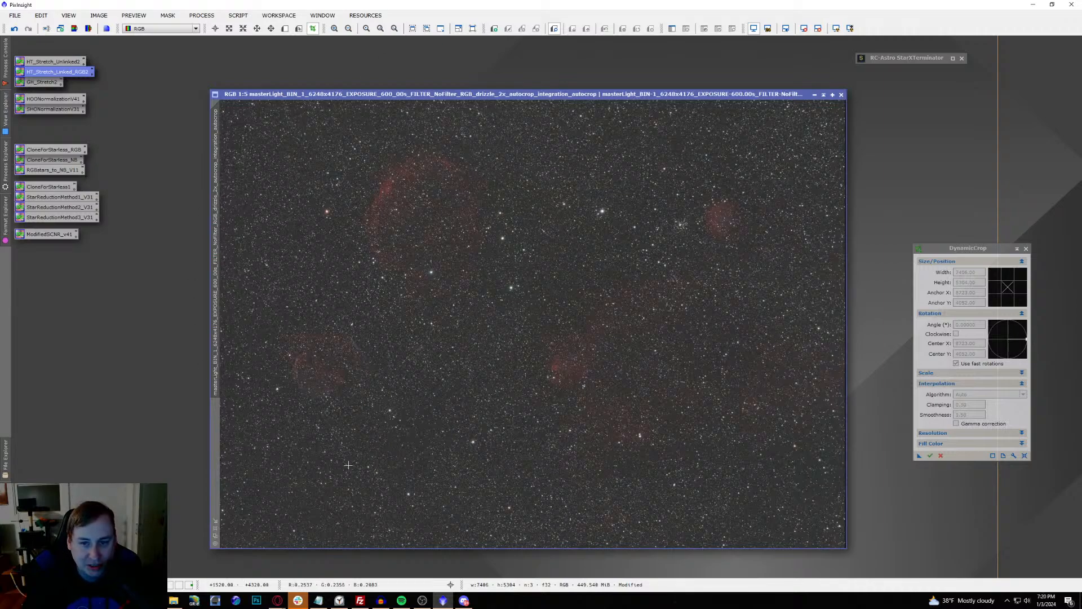
scroll(649, 212, "up", 3)
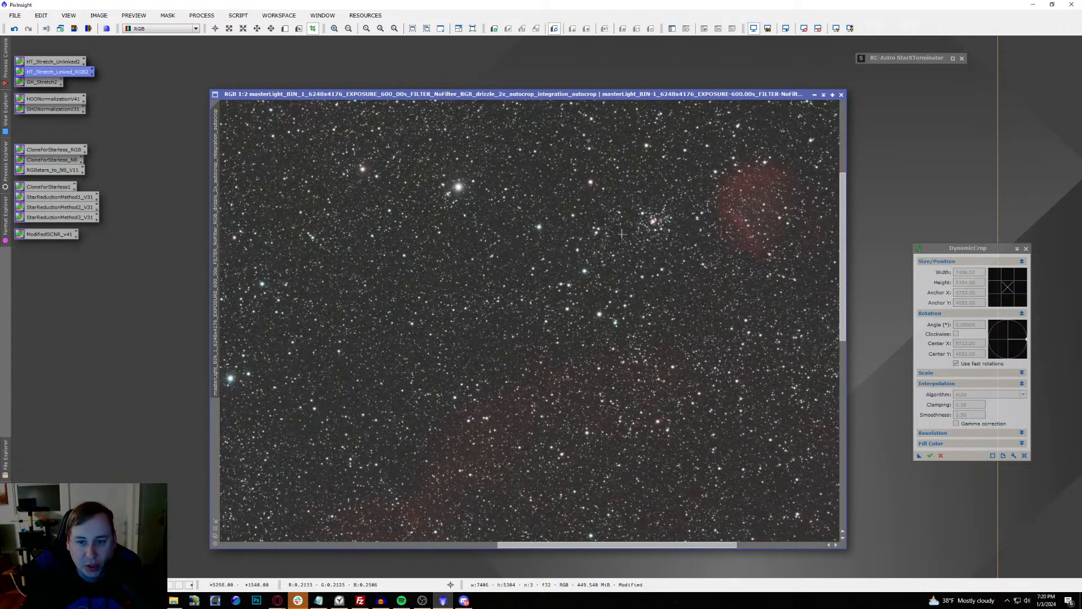
scroll(660, 229, "down", 3)
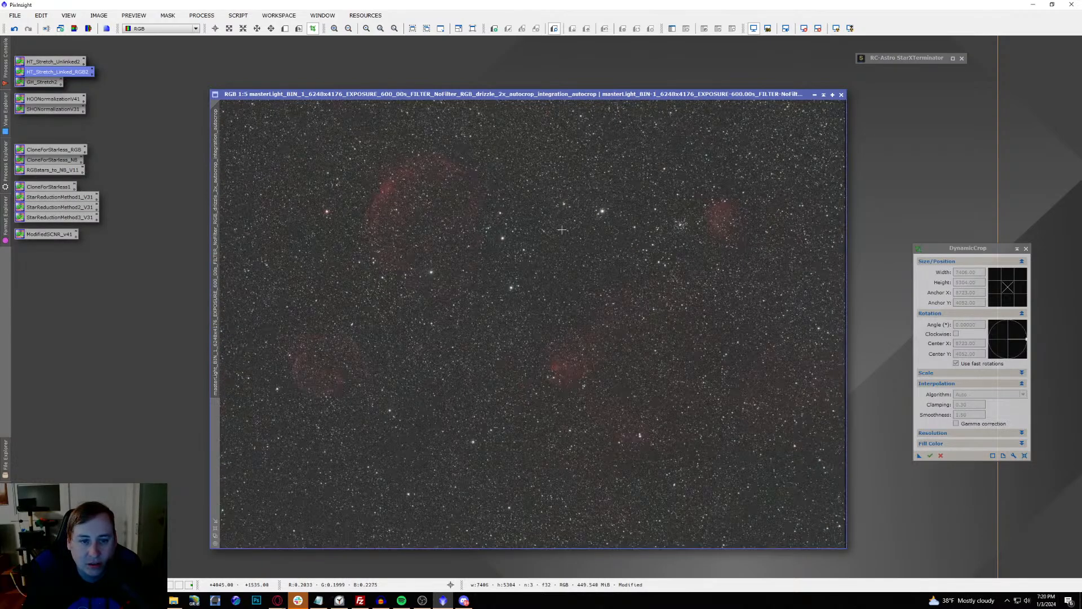
scroll(562, 229, "down", 3)
scroll(562, 229, "up", 3)
left_click(1026, 249)
left_click_drag(431, 98, 399, 81)
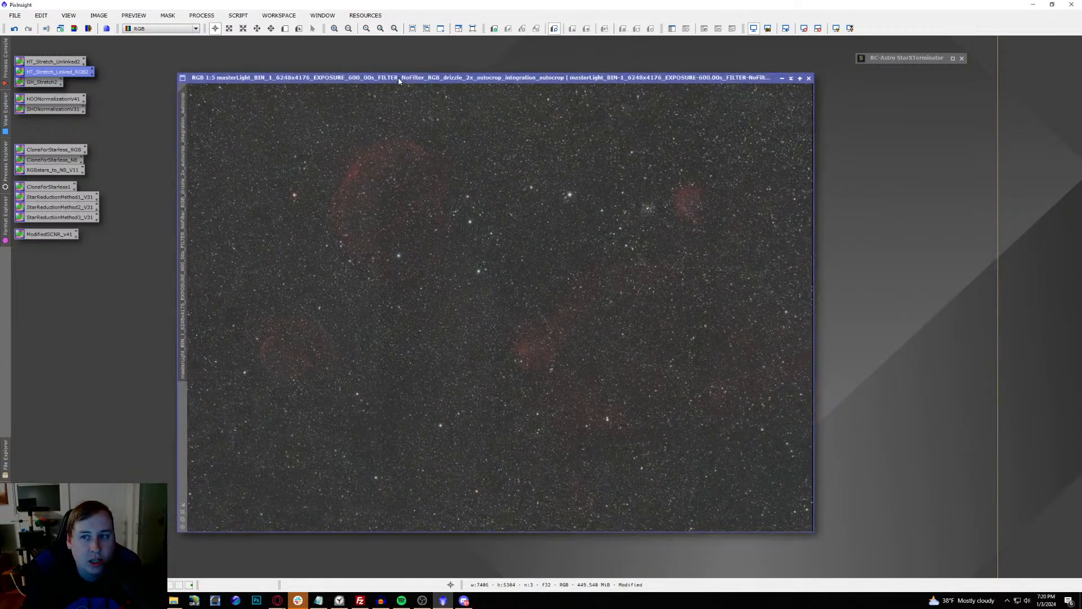
Step: Run StarXTerminator on the cropped image with Generate Star Image, Unscreen Stars and Large Overlap enabled
left_click(952, 58)
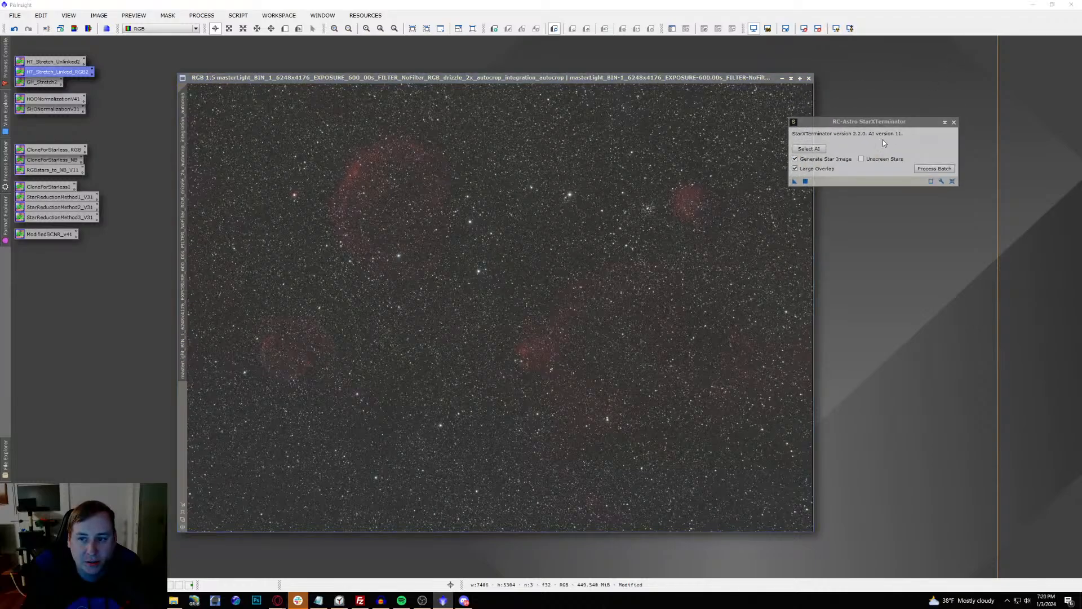
left_click(862, 160)
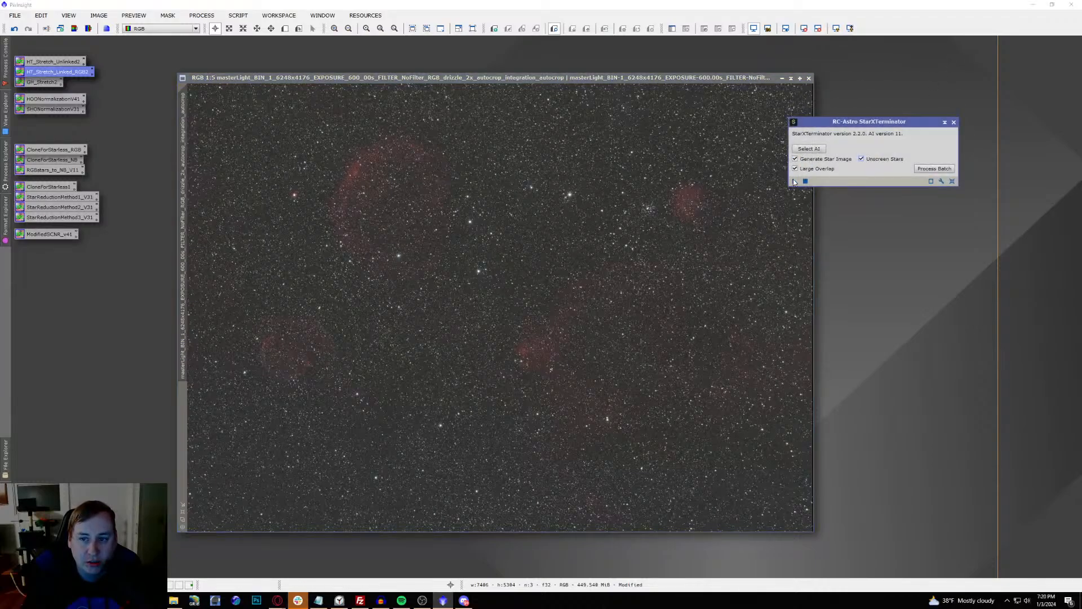
left_click_drag(548, 165, 524, 200)
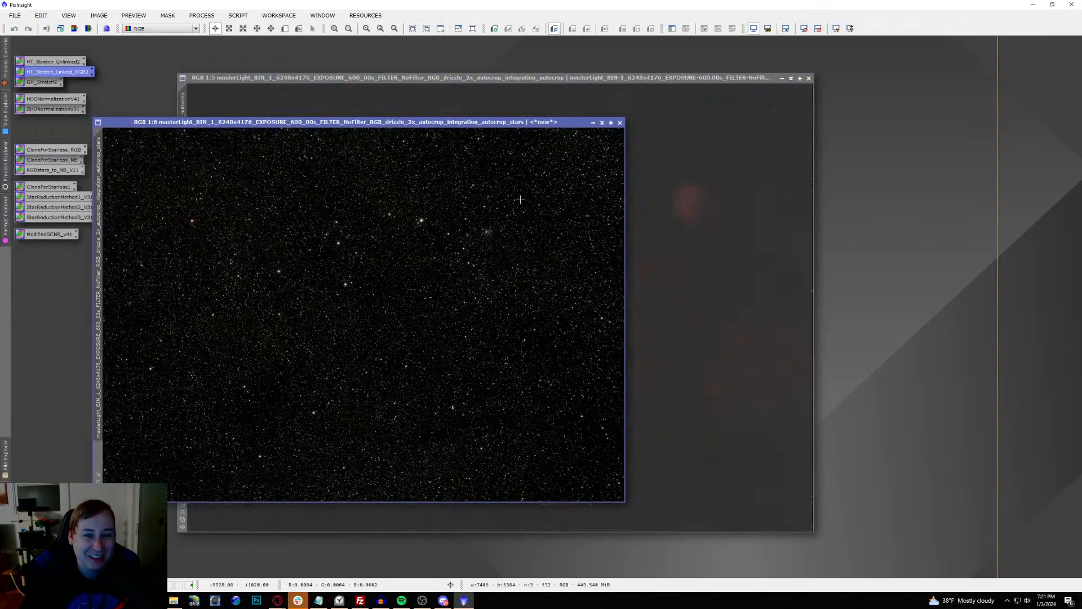
Step: Rename the extracted star image to "stars" and park it minimized beside the starless image, clear of the StarXTerminator window
left_click(593, 122)
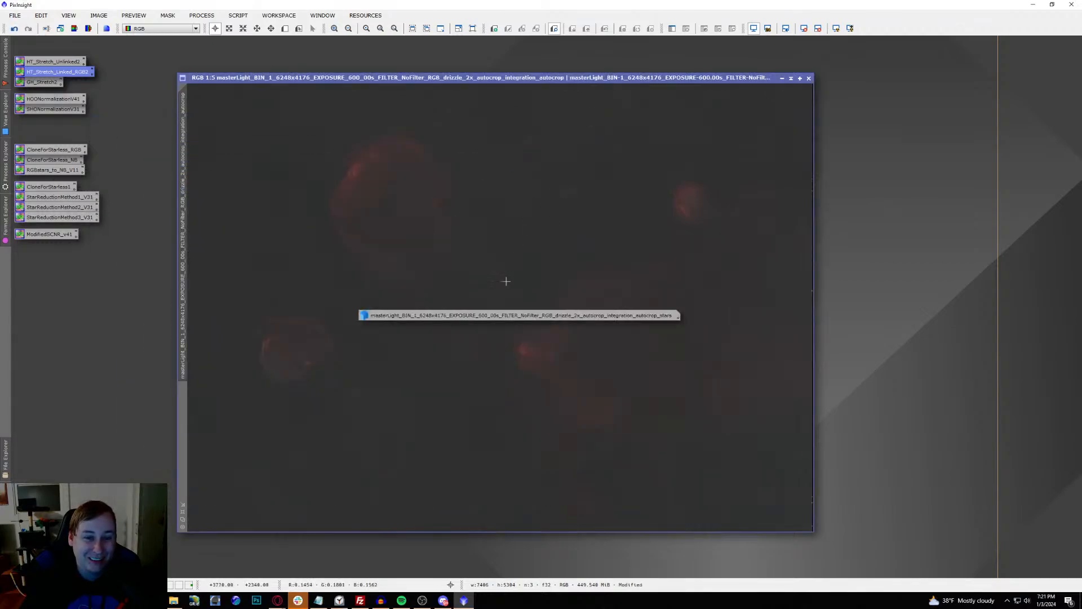
double_click(505, 316)
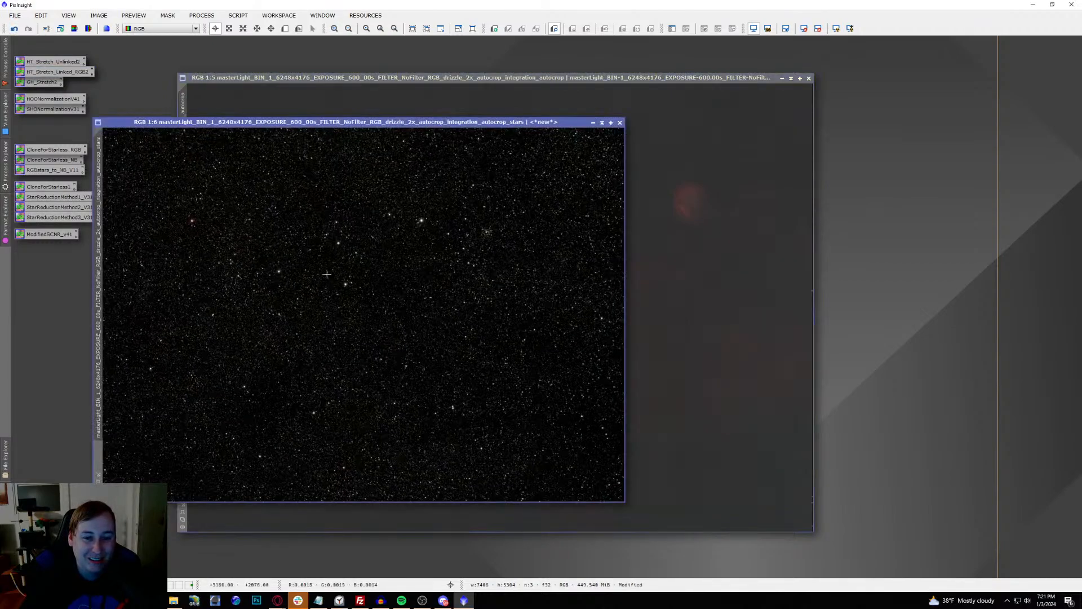
double_click(95, 209)
type("stars")
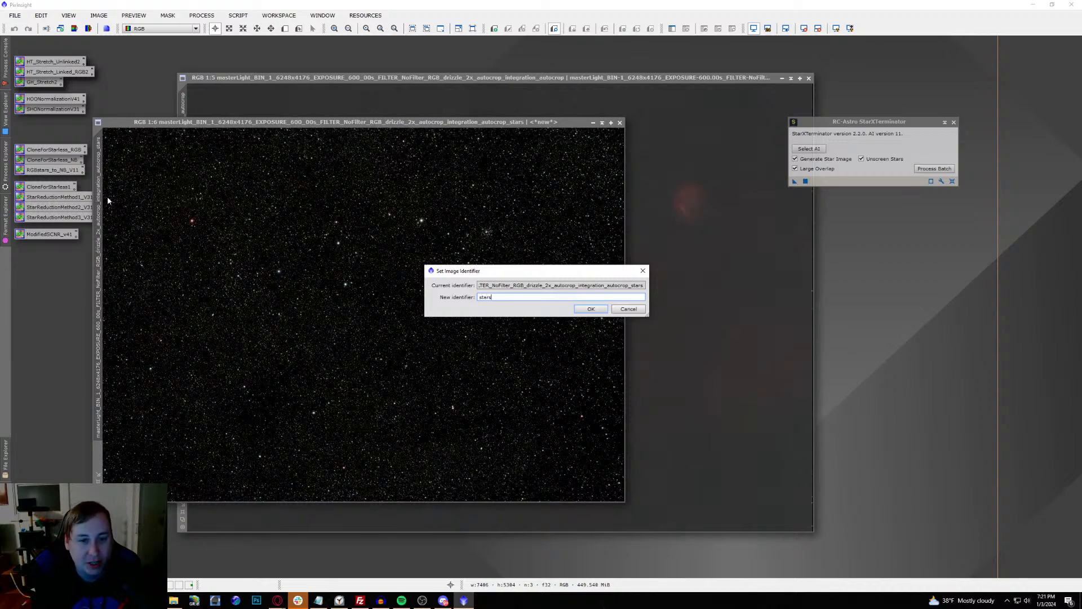
key("Return")
left_click(593, 123)
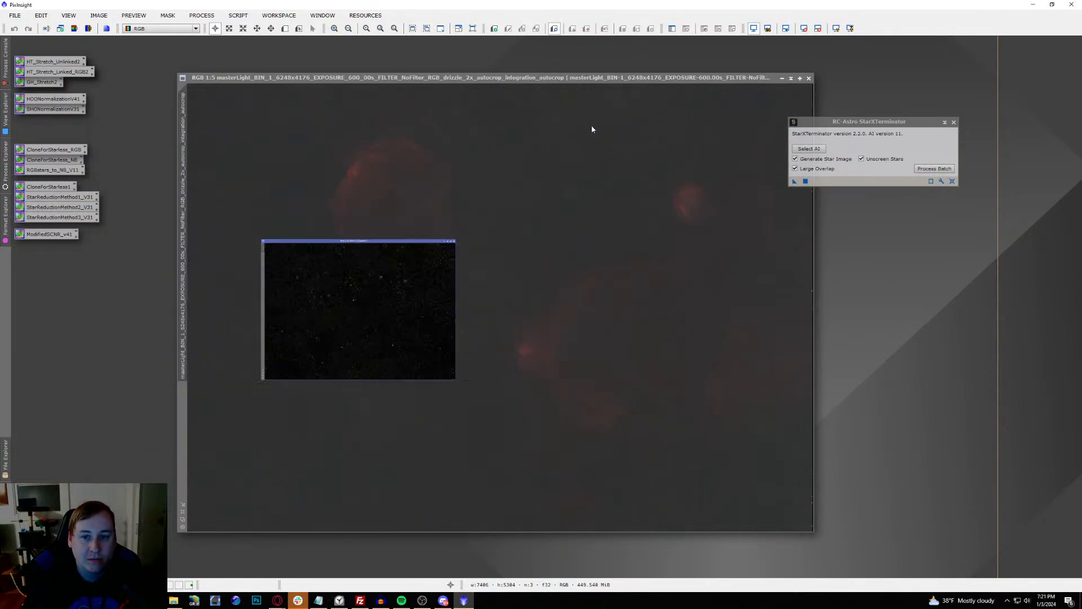
left_click_drag(375, 315, 896, 68)
left_click_drag(877, 118, 934, 107)
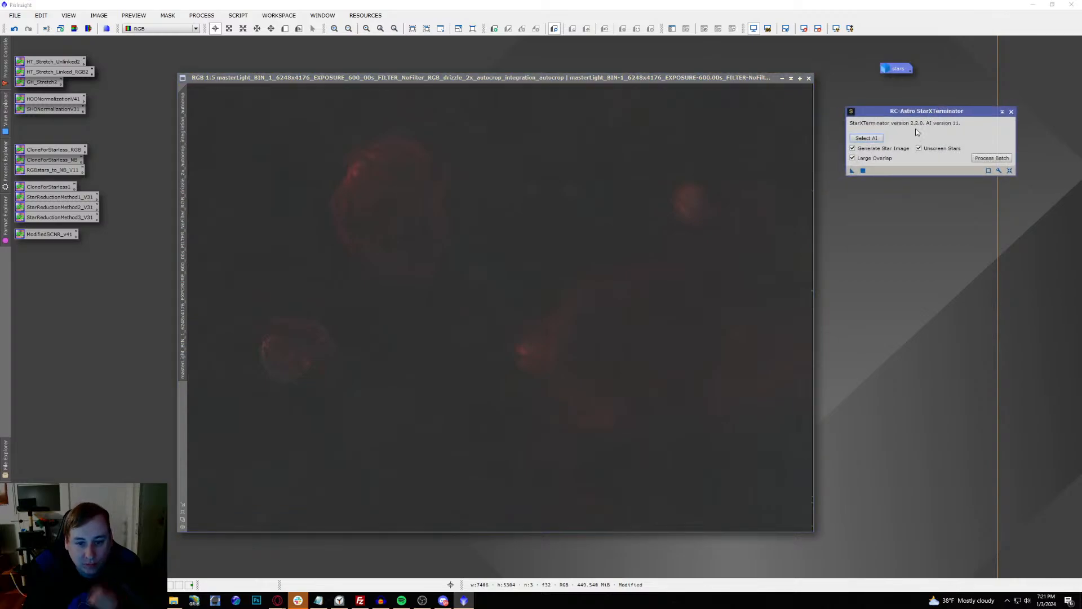
Step: Open GeneralizedHyperbolicStretch for the starless nebula image with a real-time preview at Maximum quality
scroll(252, 355, "up", 3)
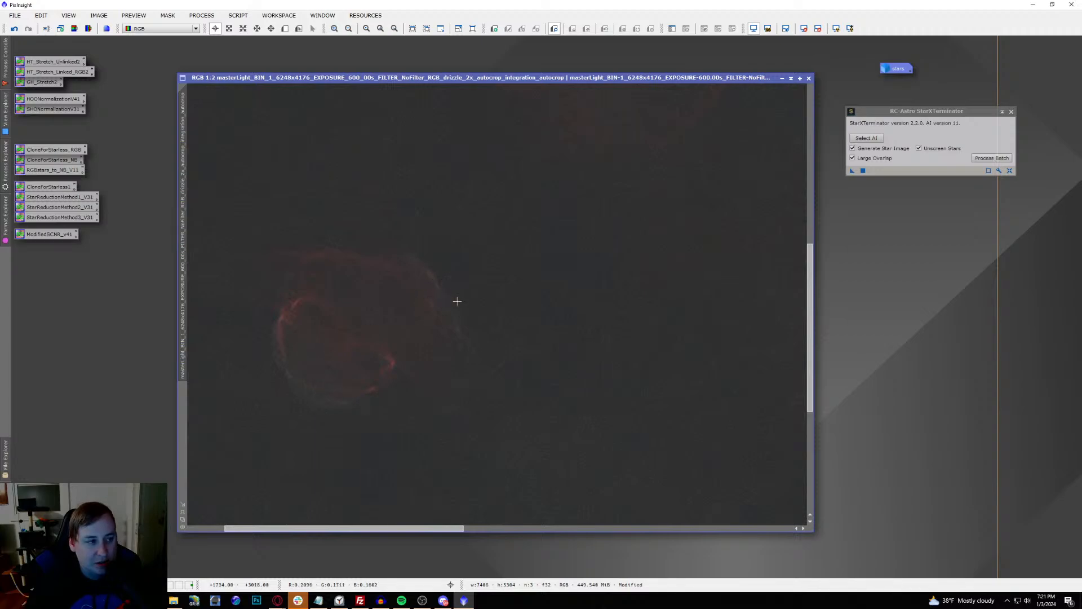
scroll(457, 301, "down", 3)
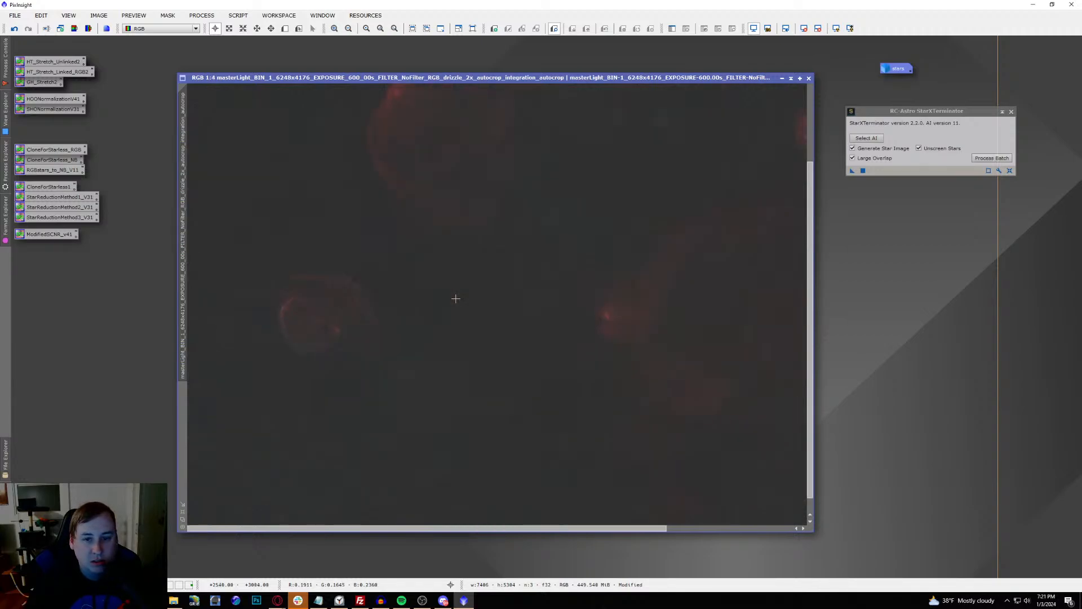
scroll(728, 196, "up", 3)
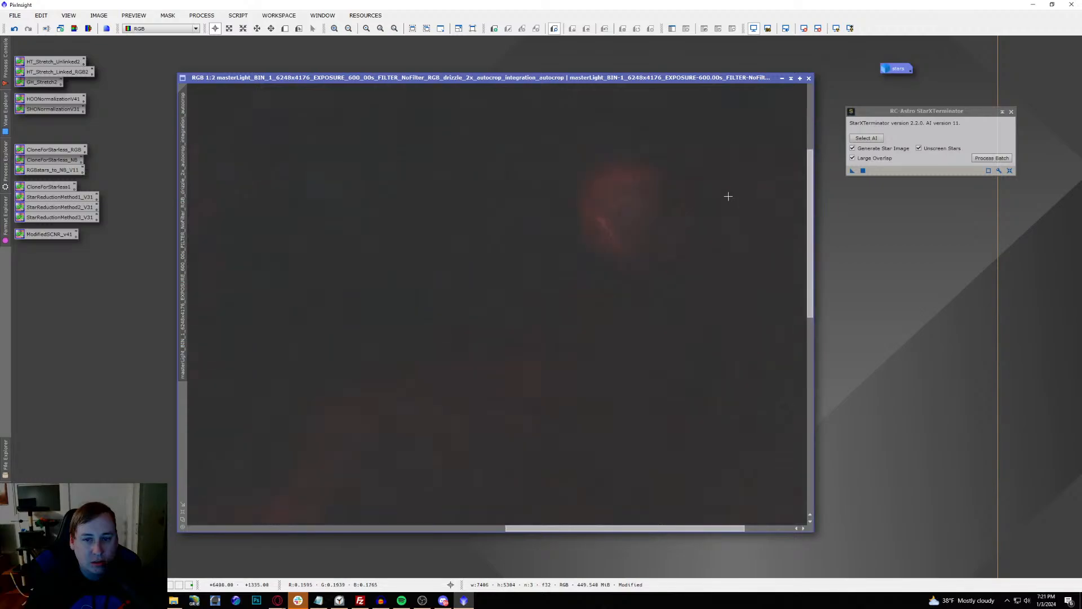
scroll(680, 211, "down", 4)
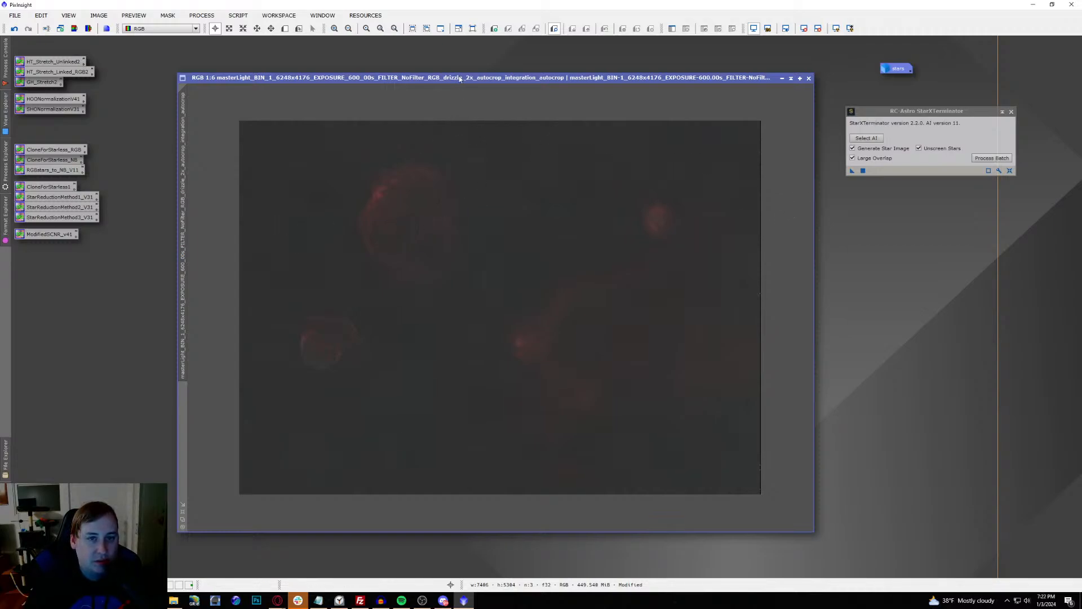
left_click(217, 16)
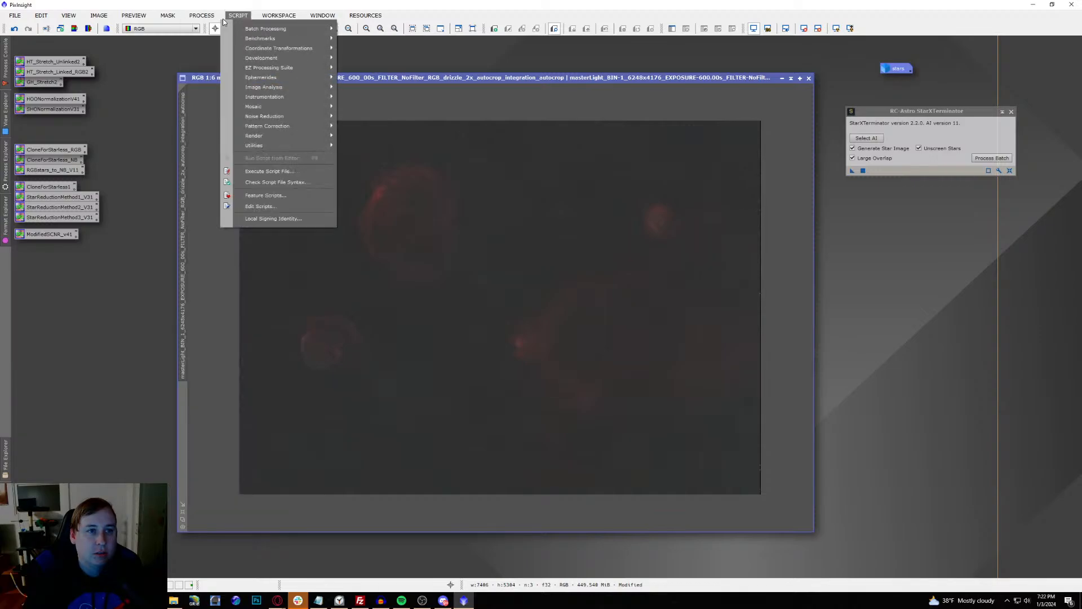
mouse_move(224, 28)
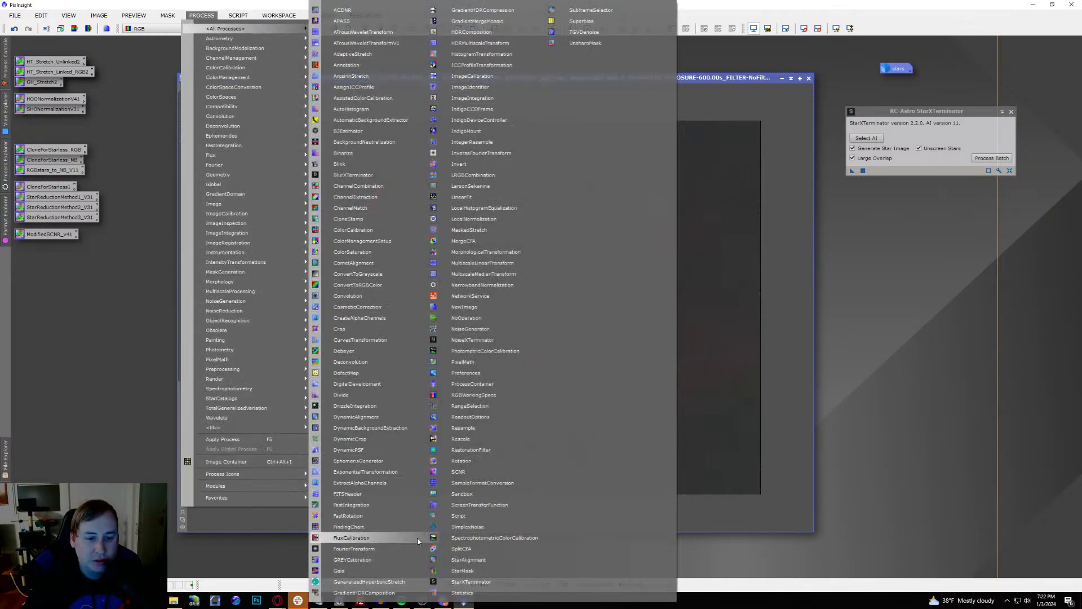
left_click(404, 586)
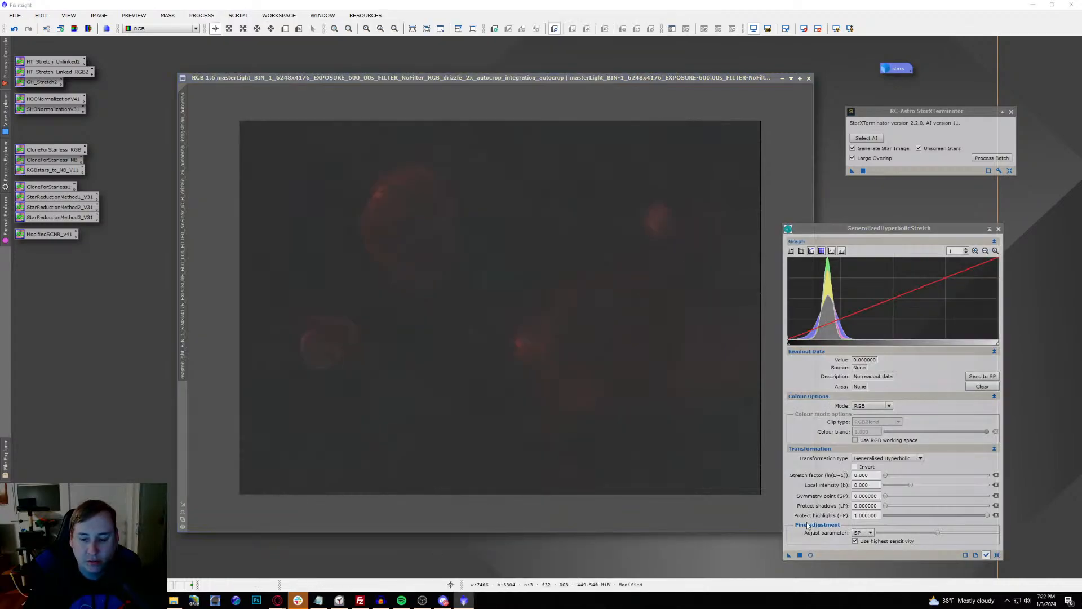
left_click(810, 555)
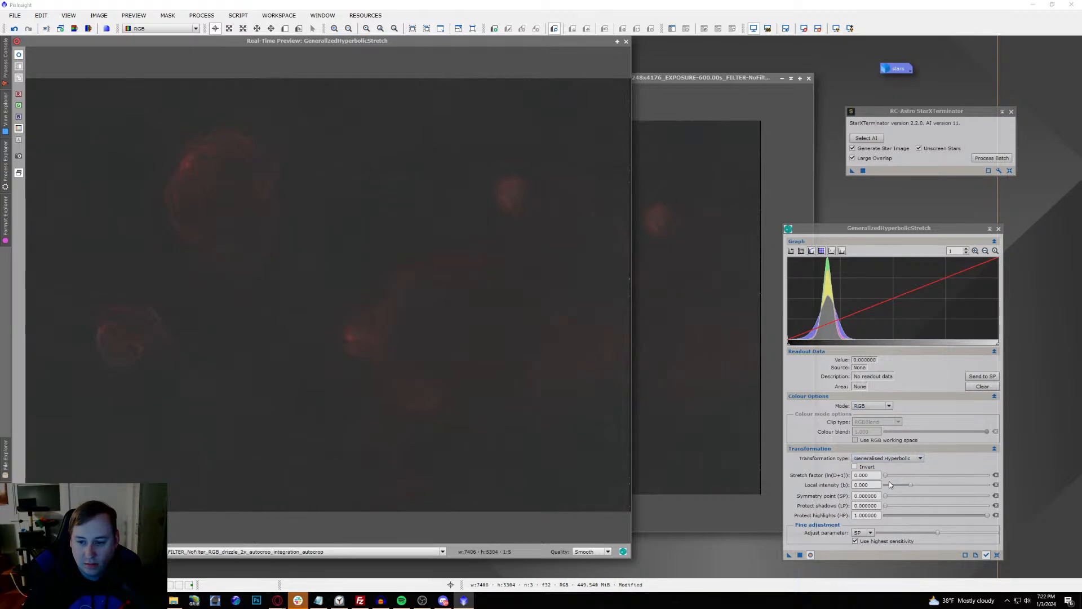
left_click(599, 552)
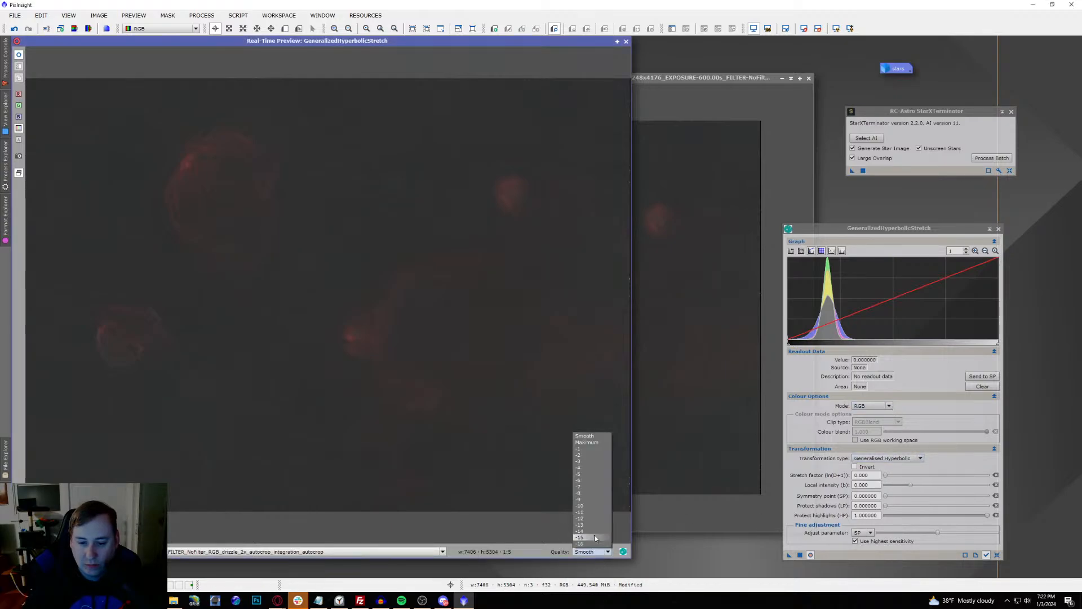
left_click(587, 442)
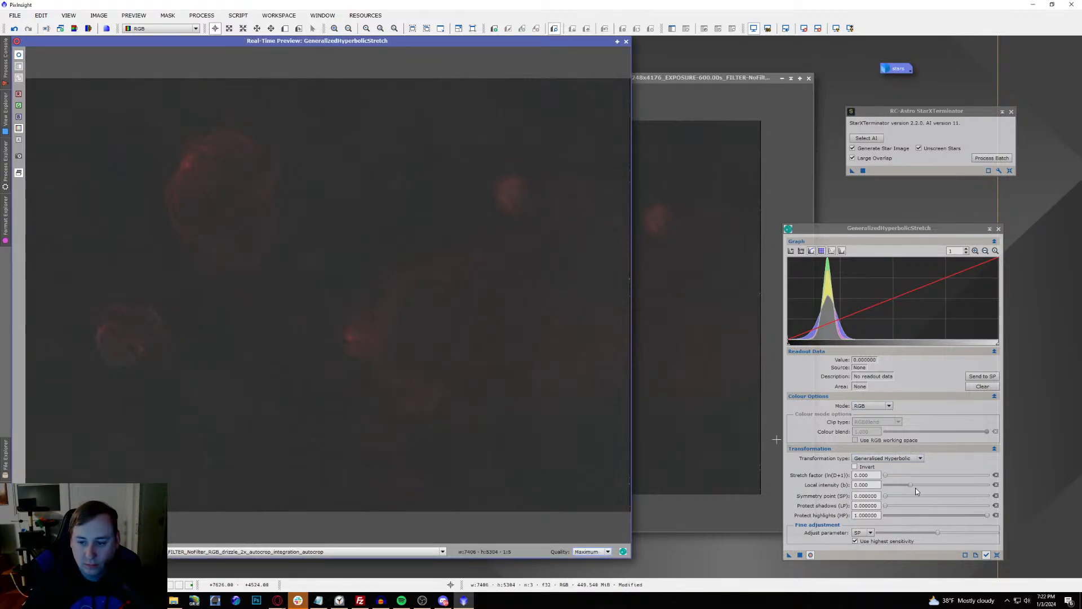
Step: Try a Generalized Hyperbolic stretch with local intensity 0.890, stretch factor 0.580 and the symmetry point on the histogram peak
left_click_drag(913, 486, 916, 487)
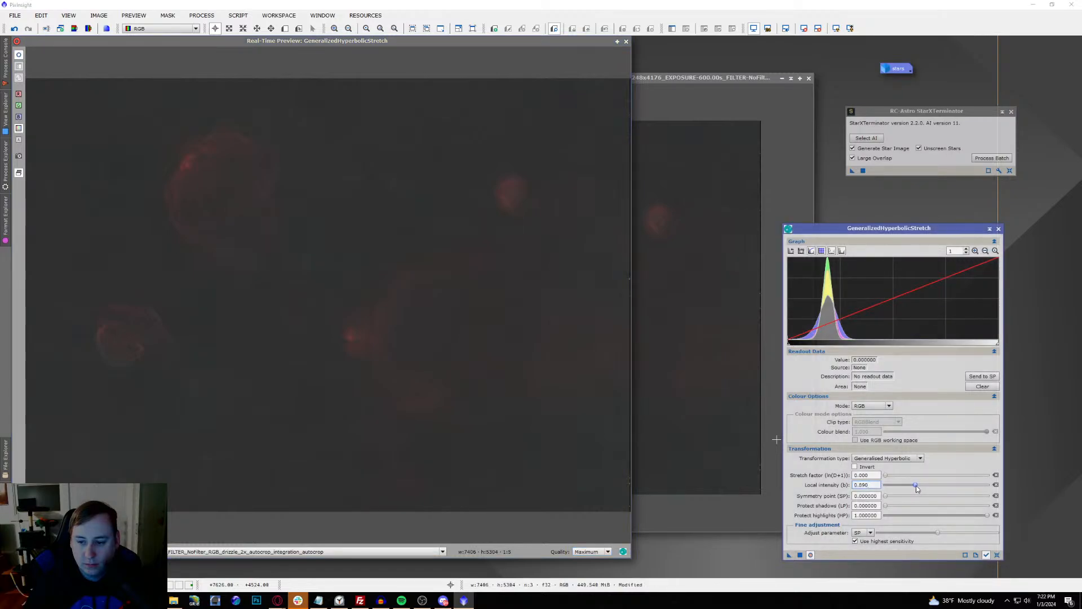
left_click(828, 310)
left_click(982, 376)
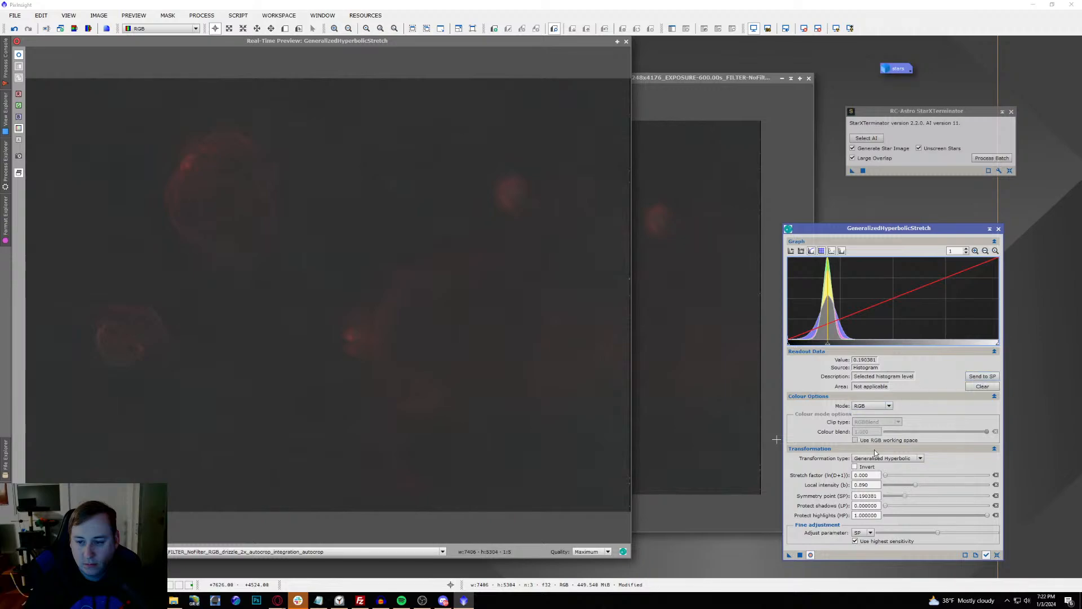
left_click_drag(889, 475, 889, 477)
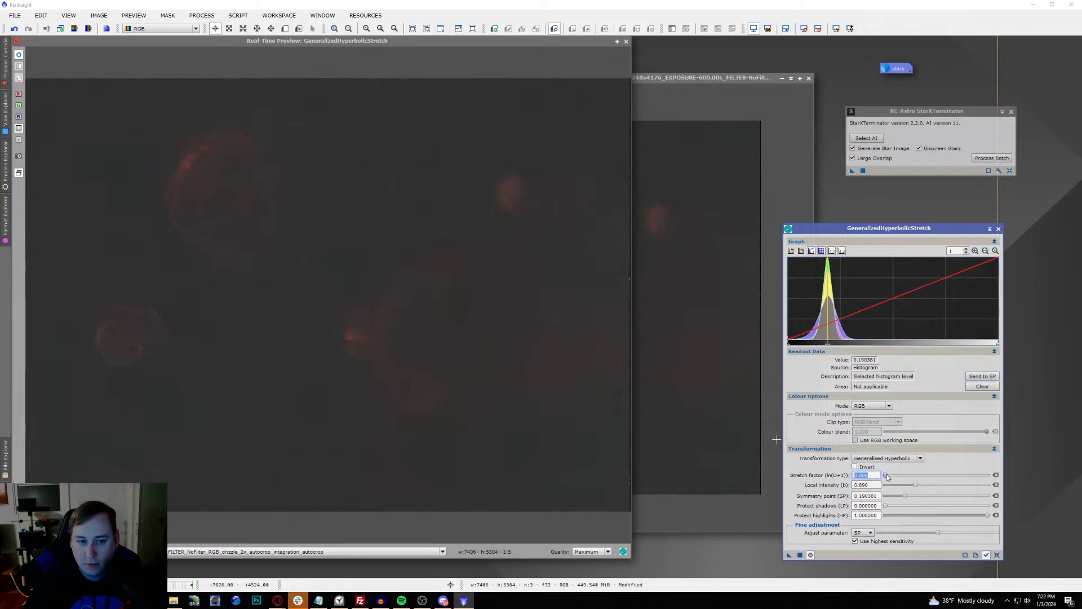
scroll(890, 477, "up", 2)
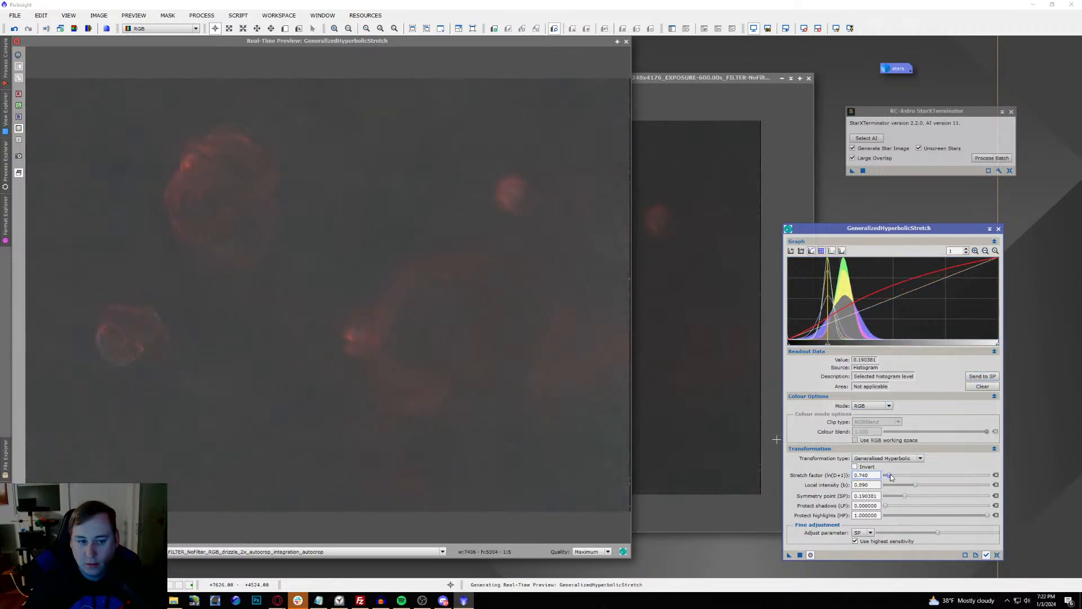
scroll(890, 476, "down", 2)
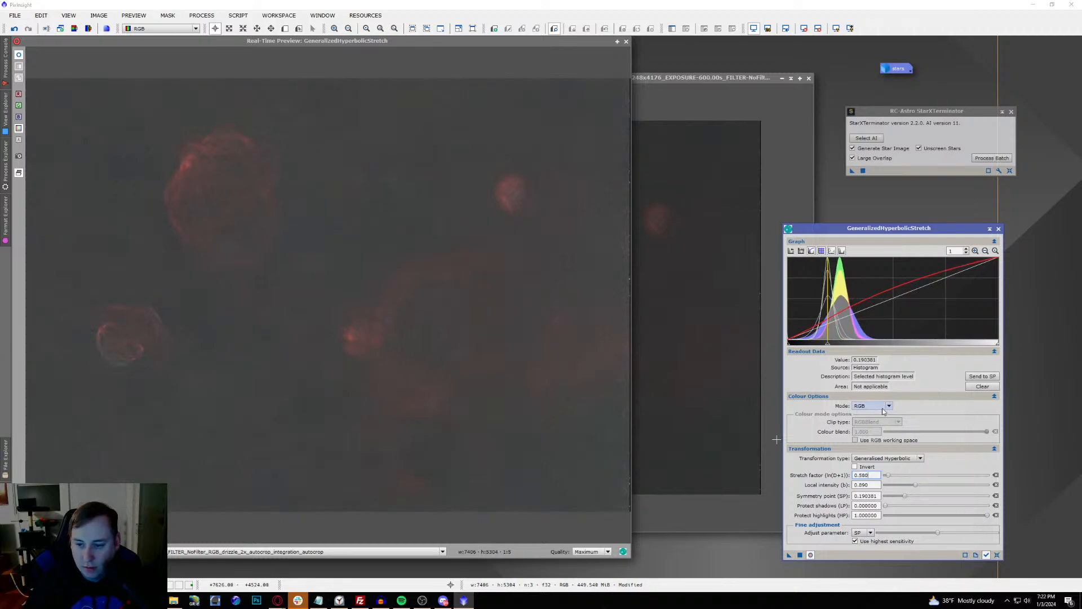
Step: Apply a Linear transformation with blackpoint 0.05 and whitepoint 0.83 to the starless image, and close the real-time preview
left_click(882, 457)
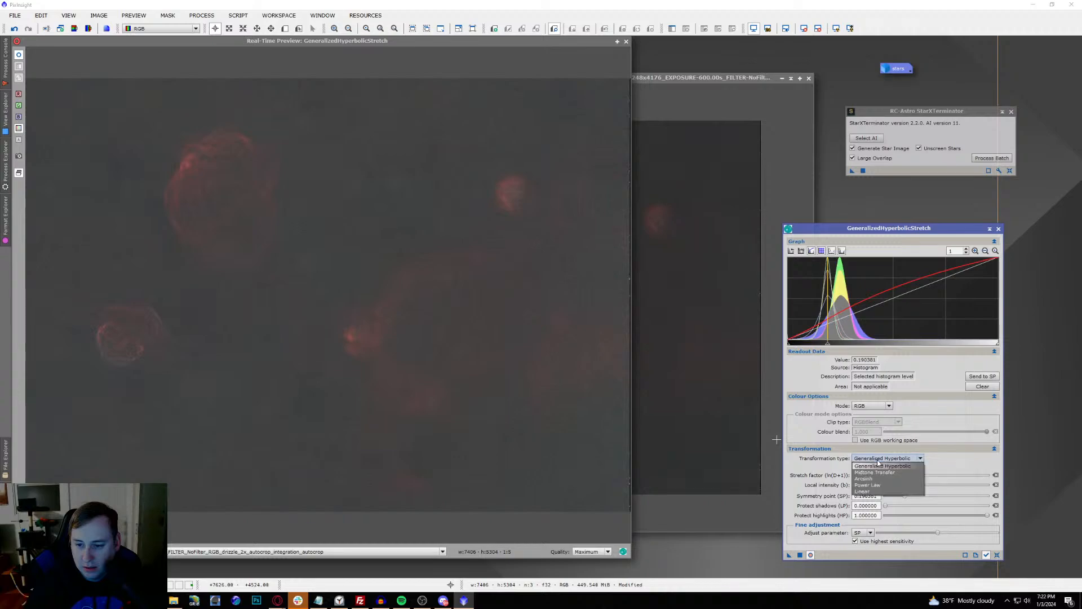
left_click(878, 491)
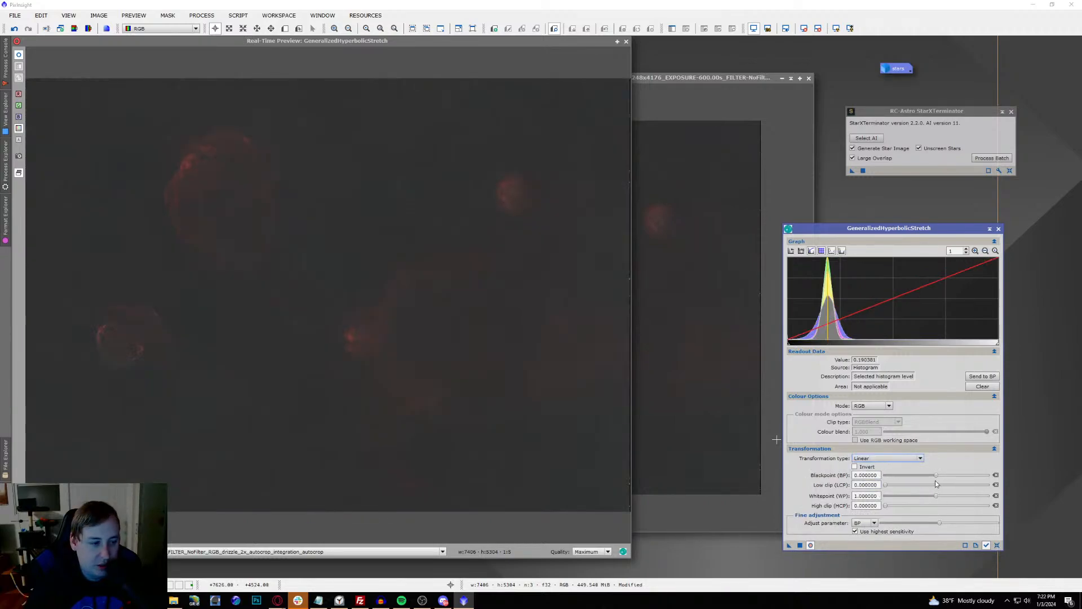
left_click_drag(936, 476, 932, 477)
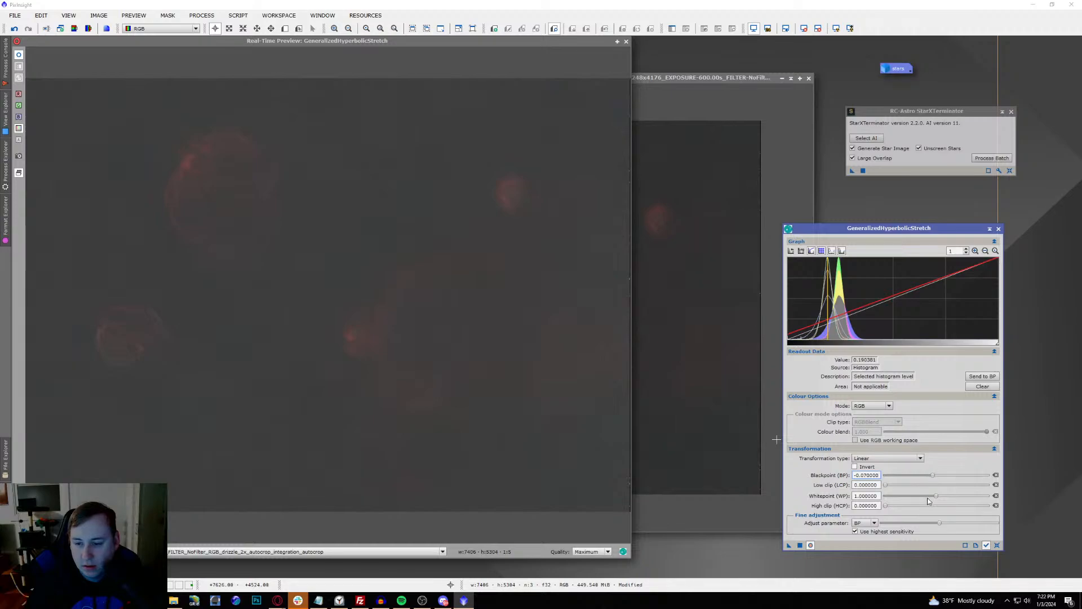
left_click_drag(938, 496, 933, 496)
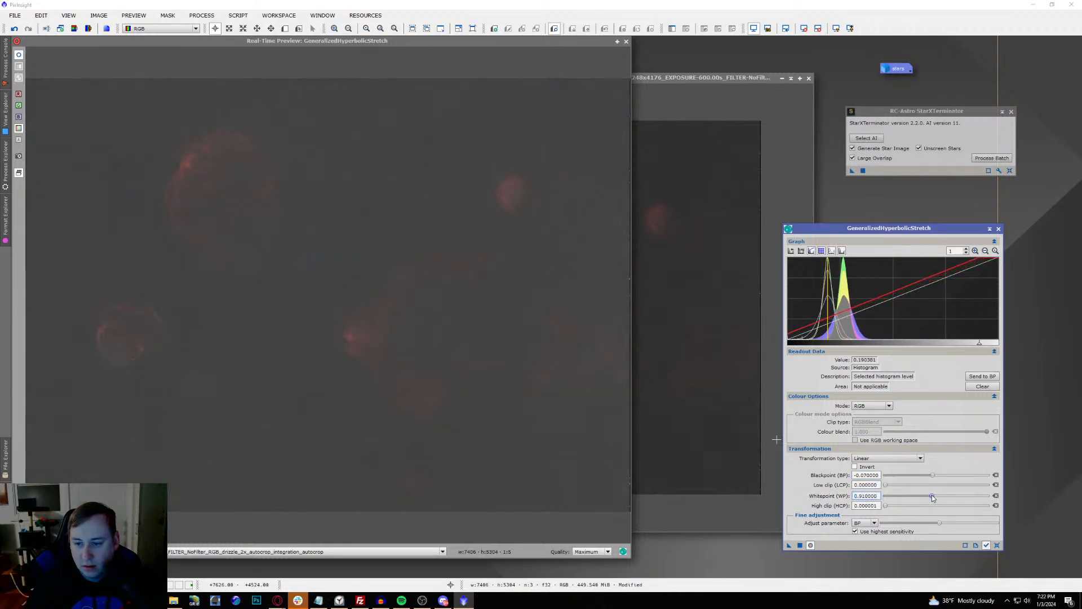
left_click_drag(940, 522, 936, 523)
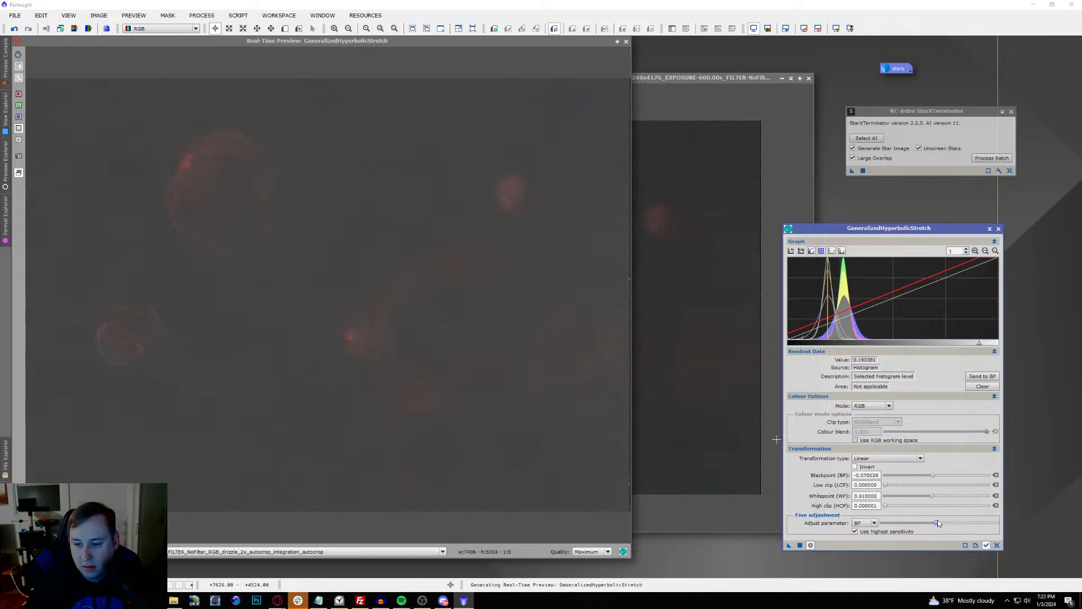
left_click(932, 475)
left_click_drag(932, 478, 938, 480)
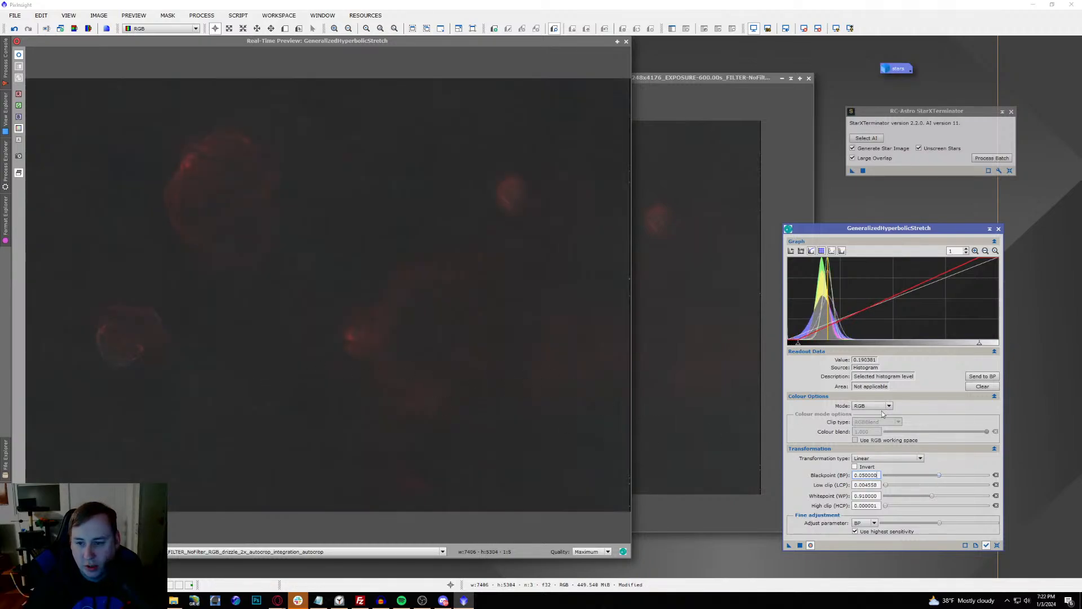
left_click_drag(933, 500, 930, 499)
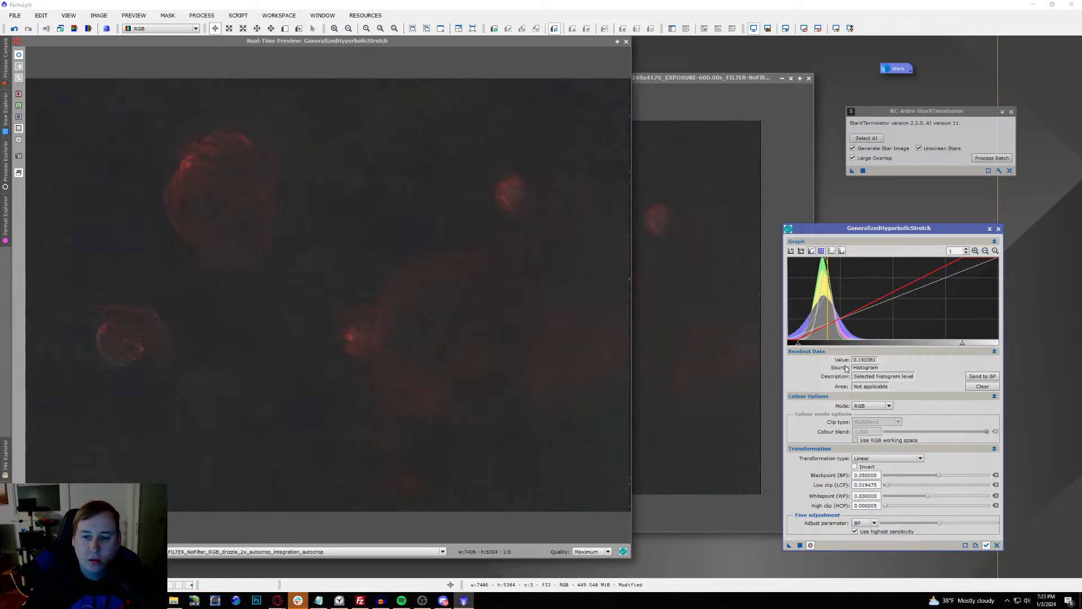
left_click(799, 545)
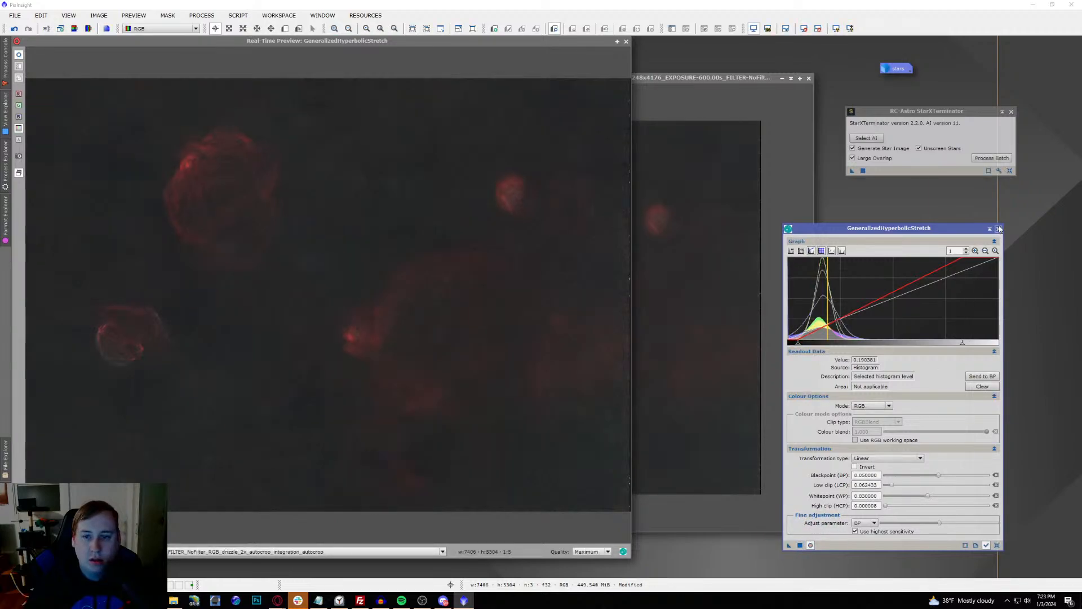
left_click(626, 43)
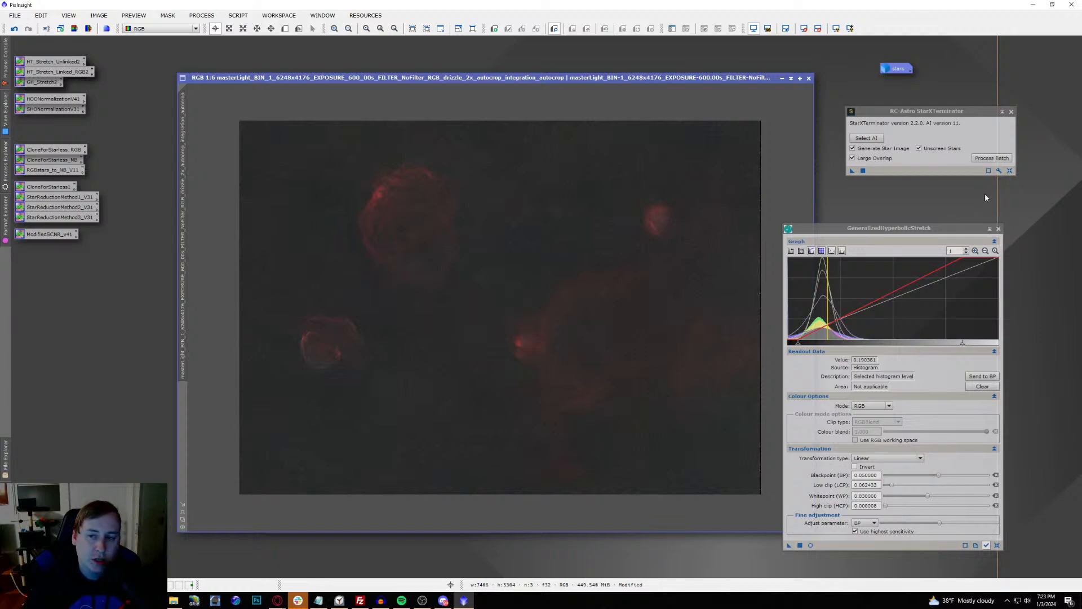
Step: Open NarrowbandNormalization with a real-time preview of the starless image, keeping its window and GeneralizedHyperbolicStretch clear of the preview
left_click_drag(933, 228, 975, 181)
left_click(524, 100)
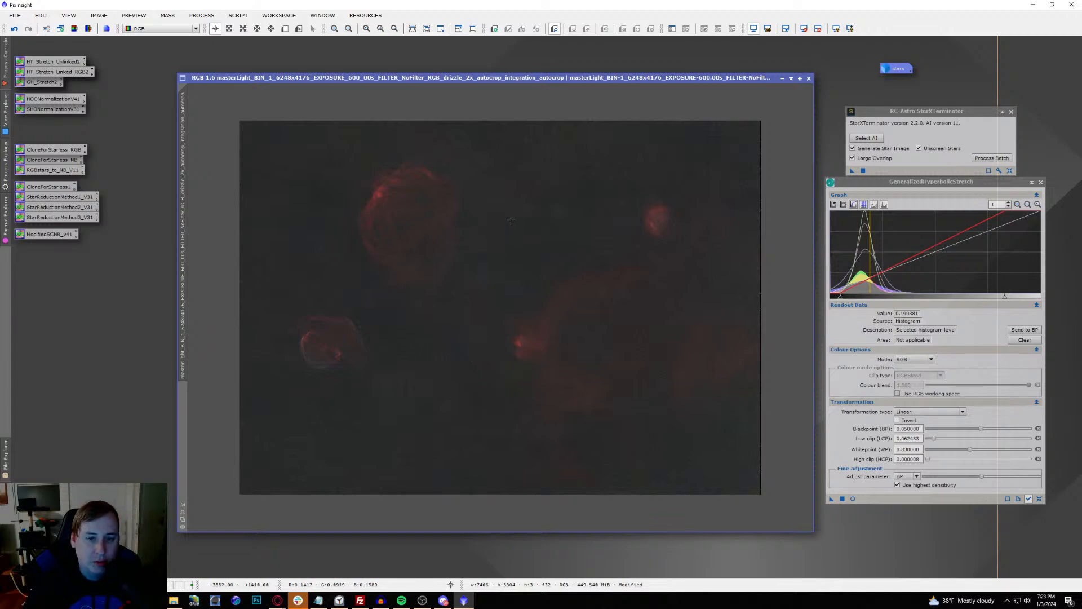
left_click(213, 17)
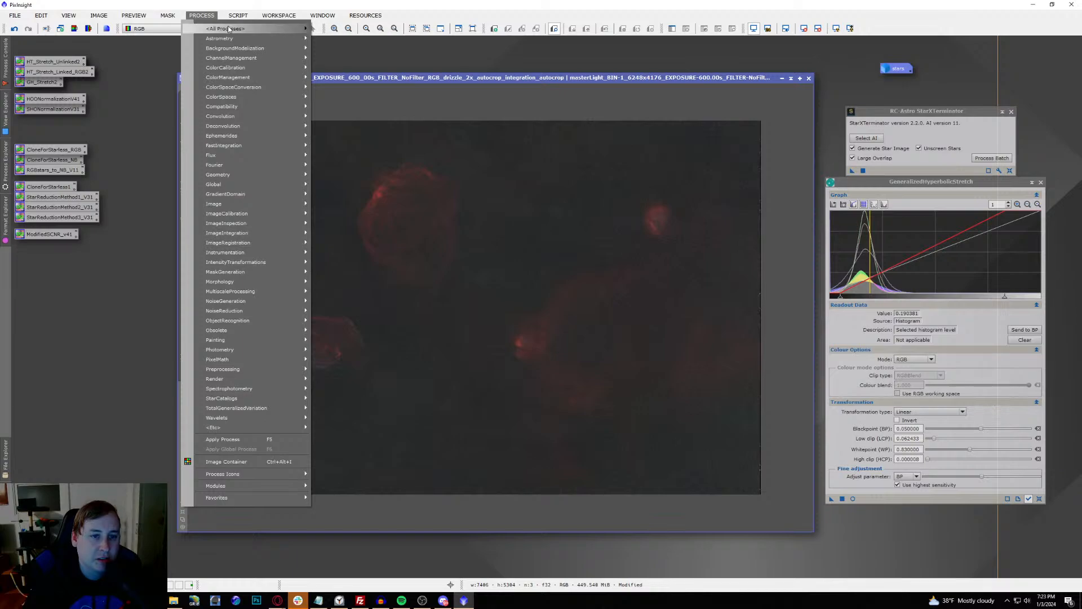
mouse_move(226, 29)
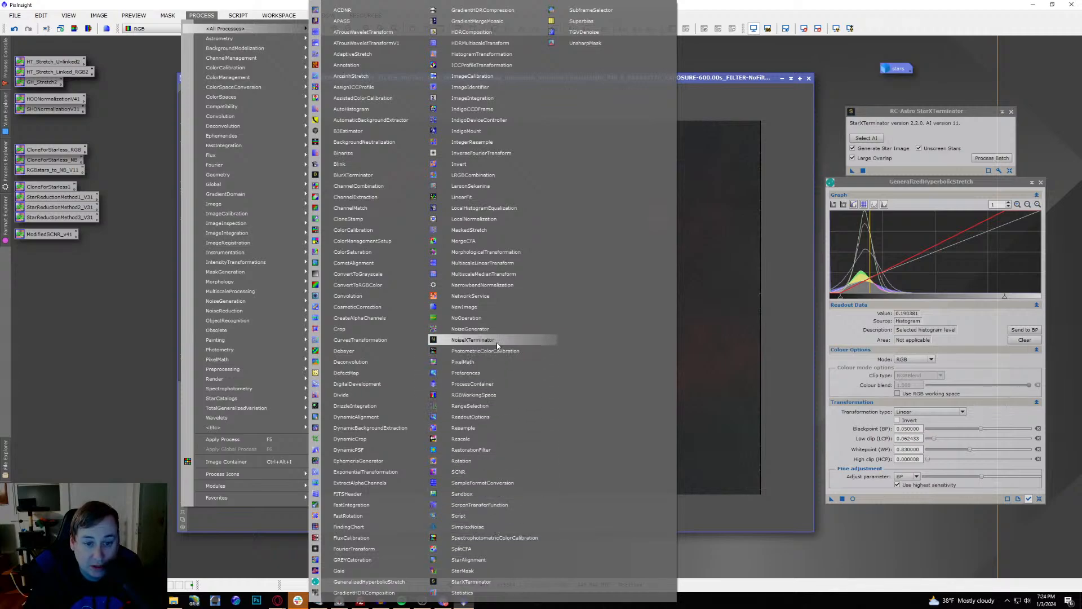
left_click(488, 283)
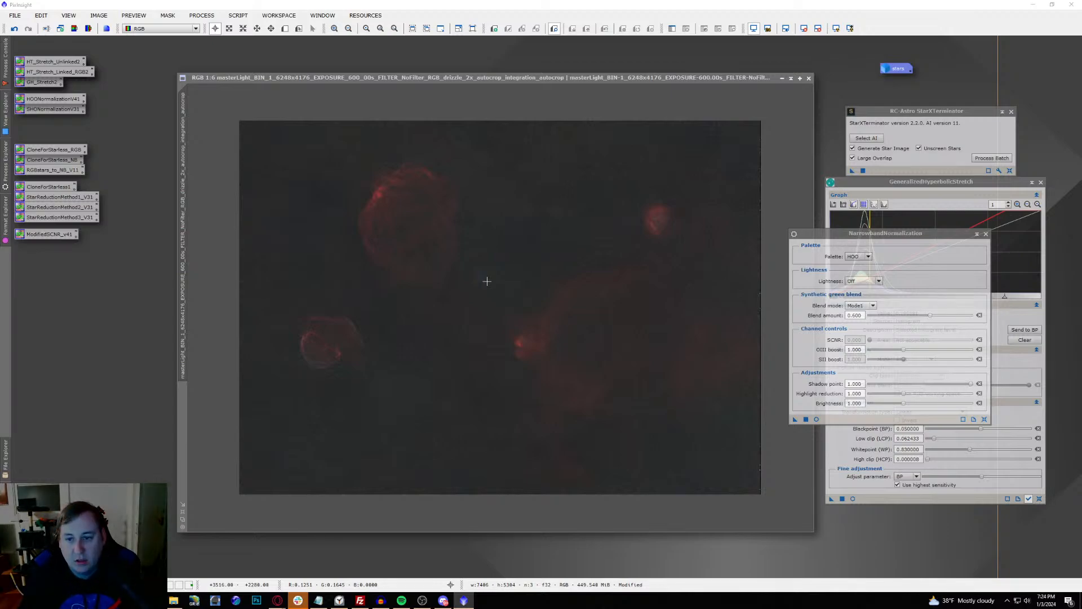
left_click(816, 419)
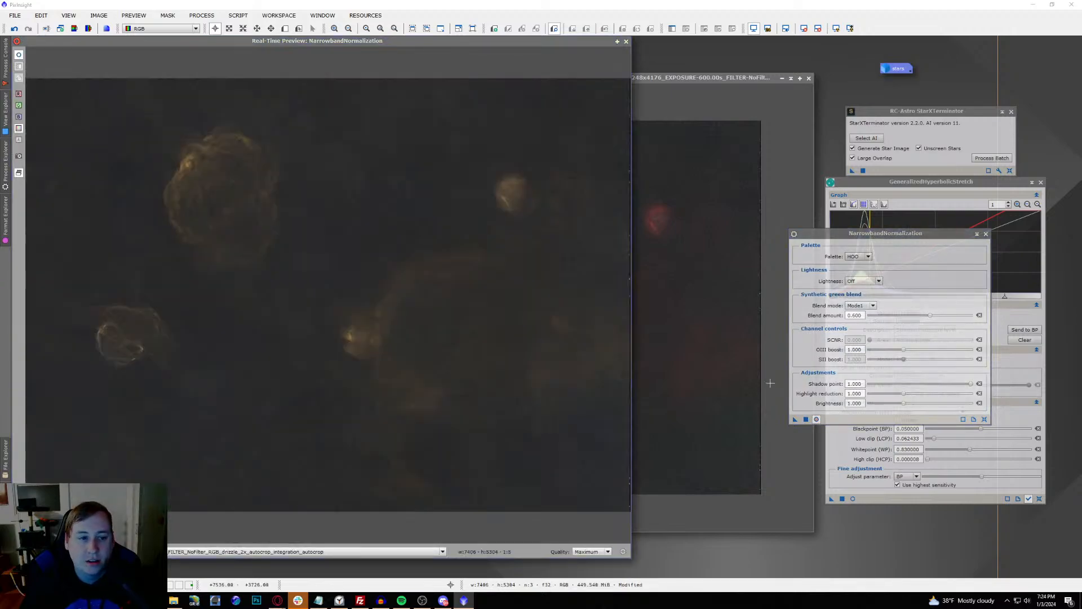
left_click_drag(879, 239, 756, 150)
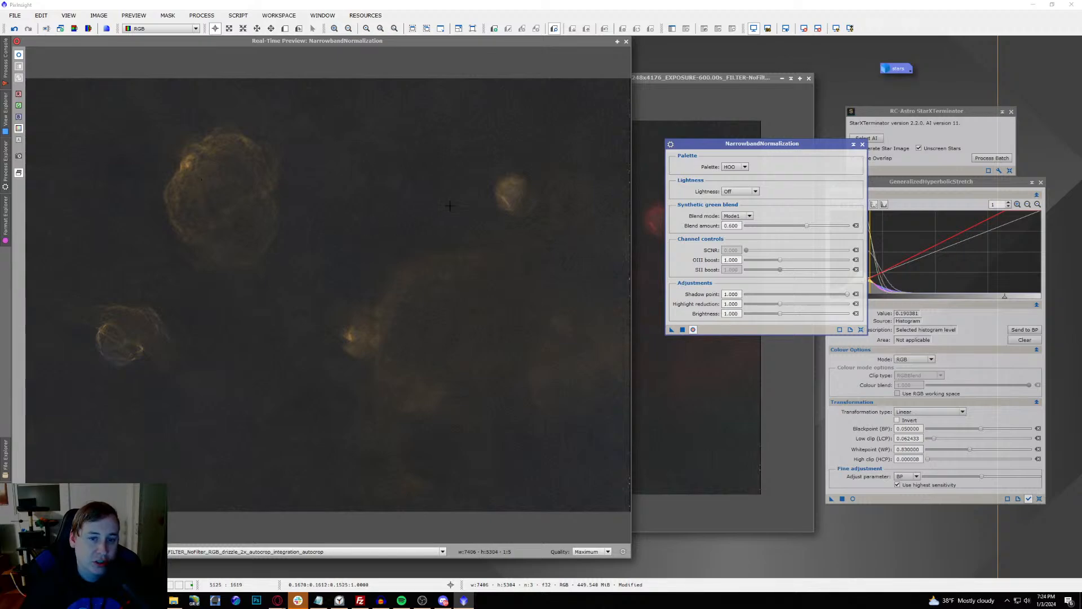
Step: Set the synthetic green blend mode to Mode2, compare the SHO, HSO and HOS palettes, and select HSO
left_click(737, 216)
left_click(728, 232)
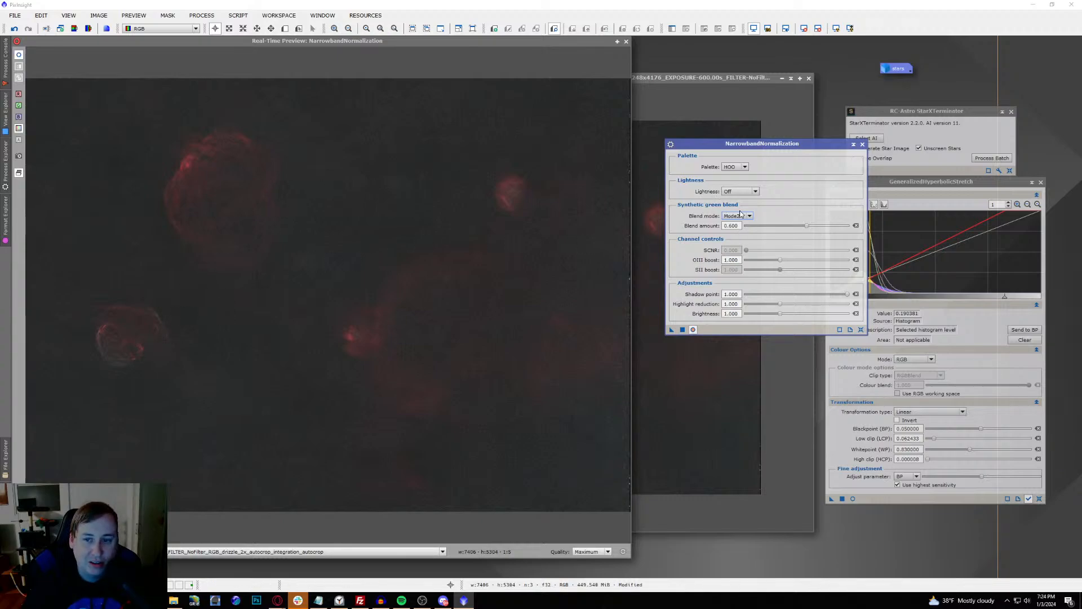
left_click(735, 167)
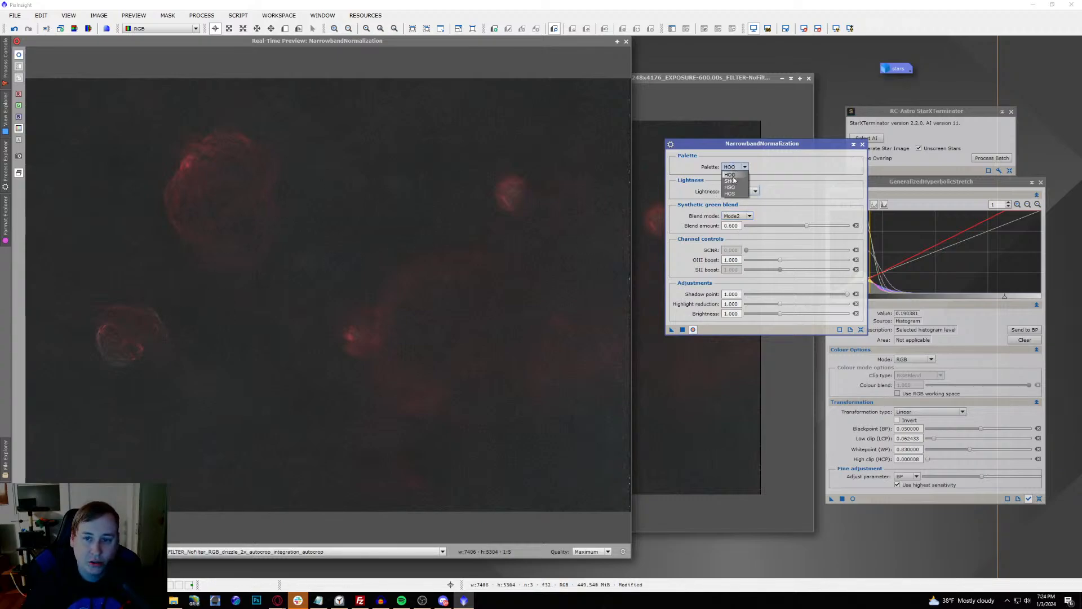
left_click(733, 181)
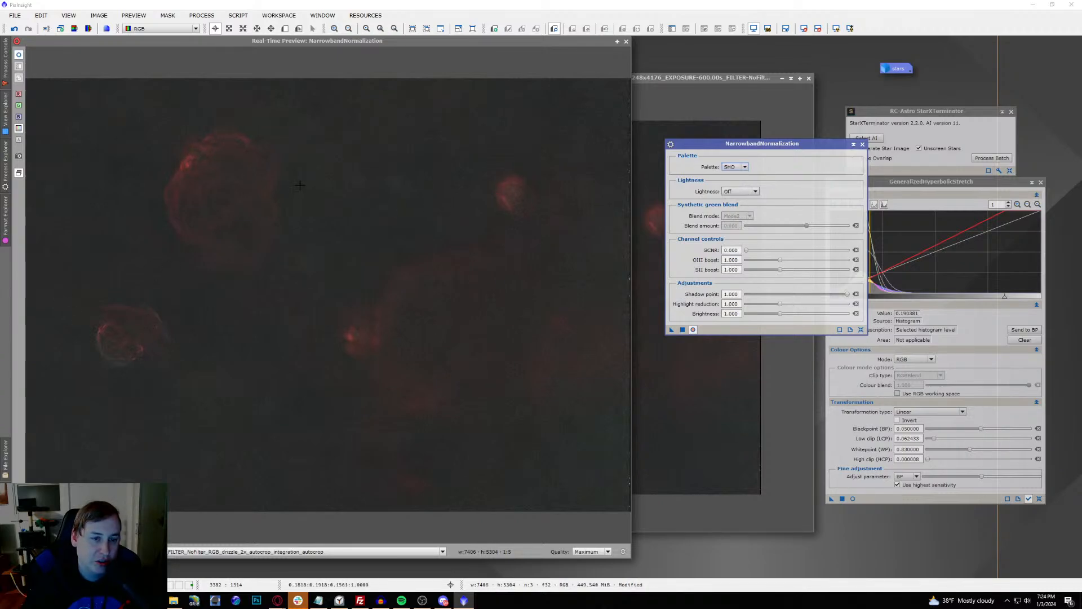
left_click(728, 167)
left_click(735, 187)
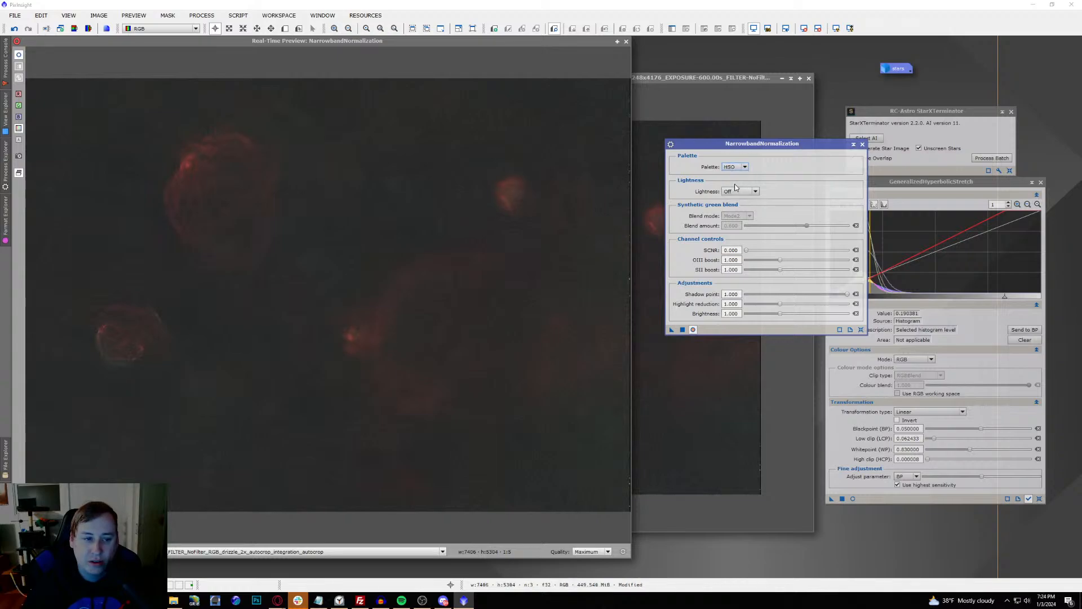
left_click(734, 167)
left_click(735, 193)
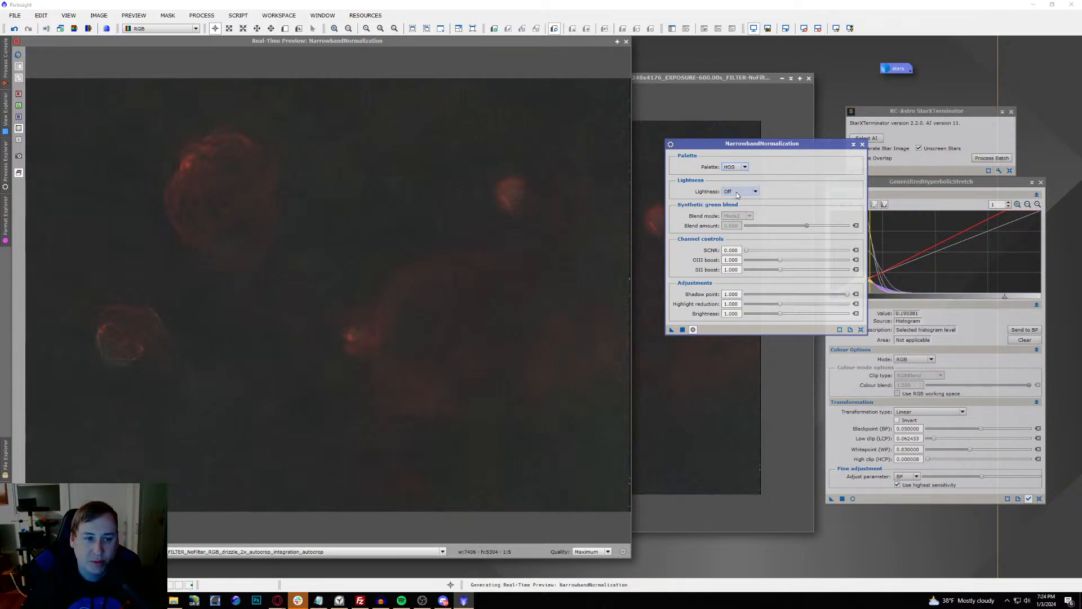
left_click(730, 167)
left_click(731, 188)
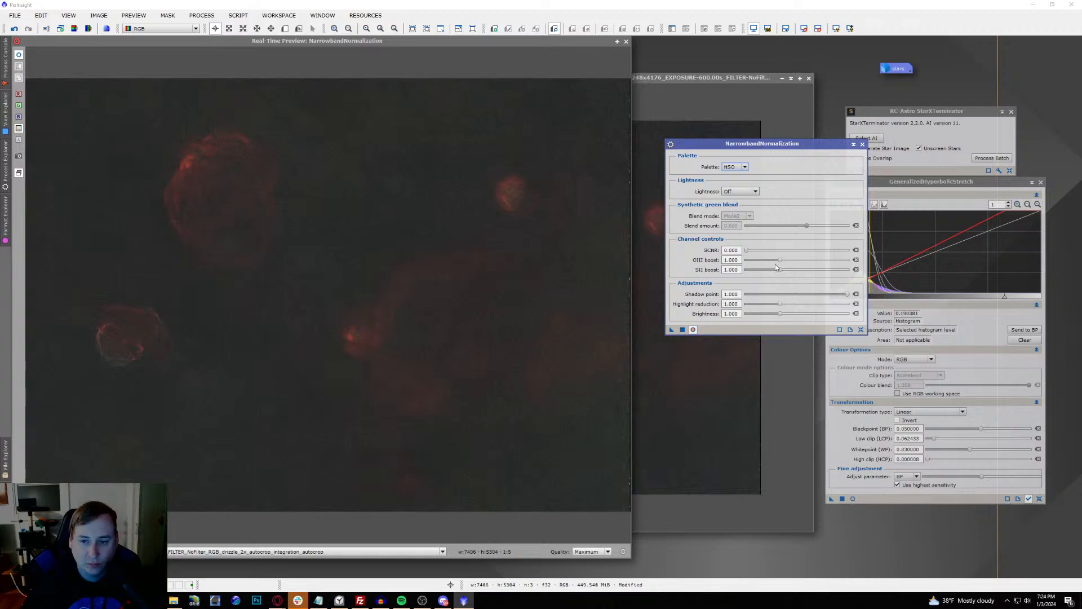
Step: Try an OIII boost of 1.158 with the Ha and Preserve lightness options, and switch lightness back to Off
left_click_drag(781, 264, 790, 266)
left_click(741, 190)
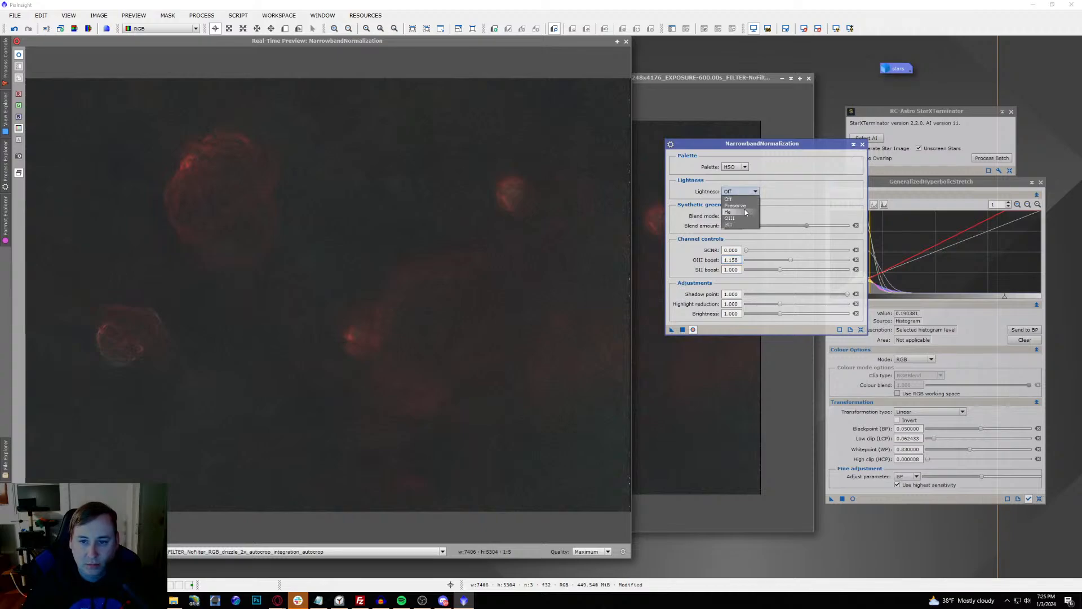
left_click(745, 212)
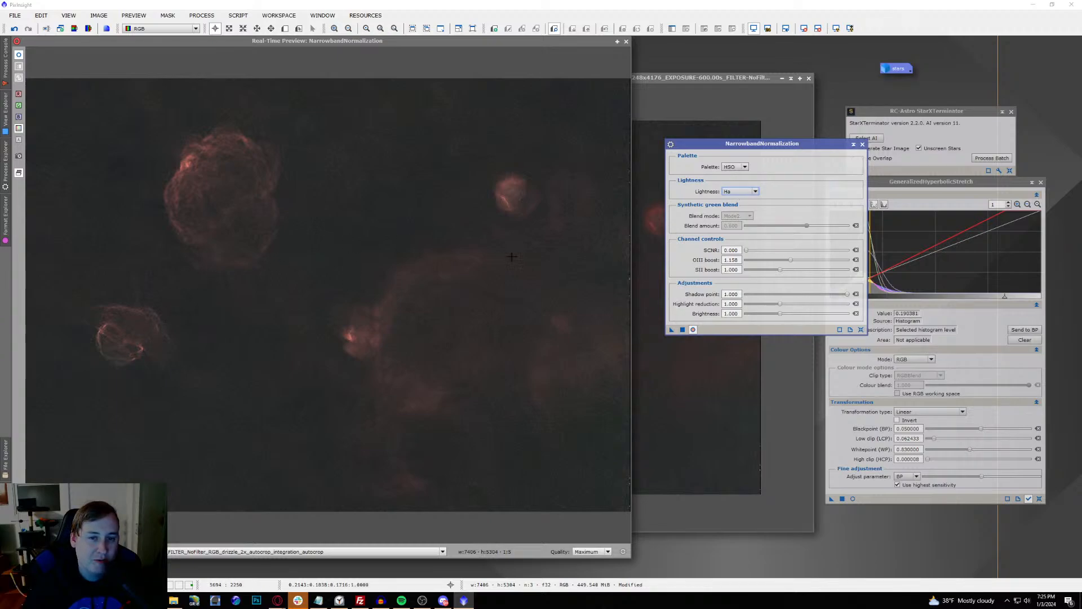
left_click(738, 191)
left_click(737, 206)
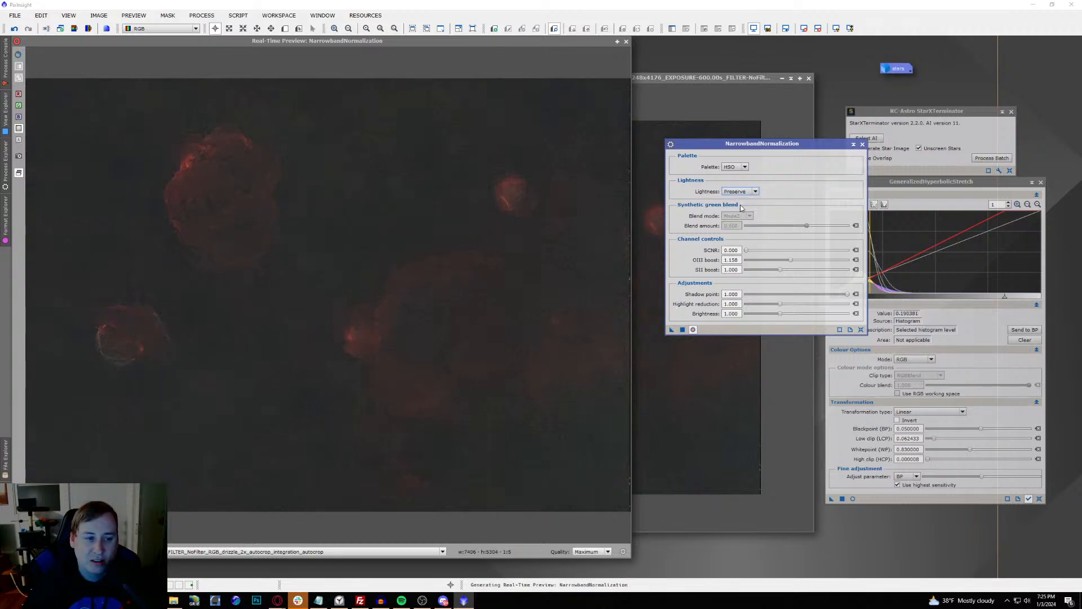
left_click(739, 193)
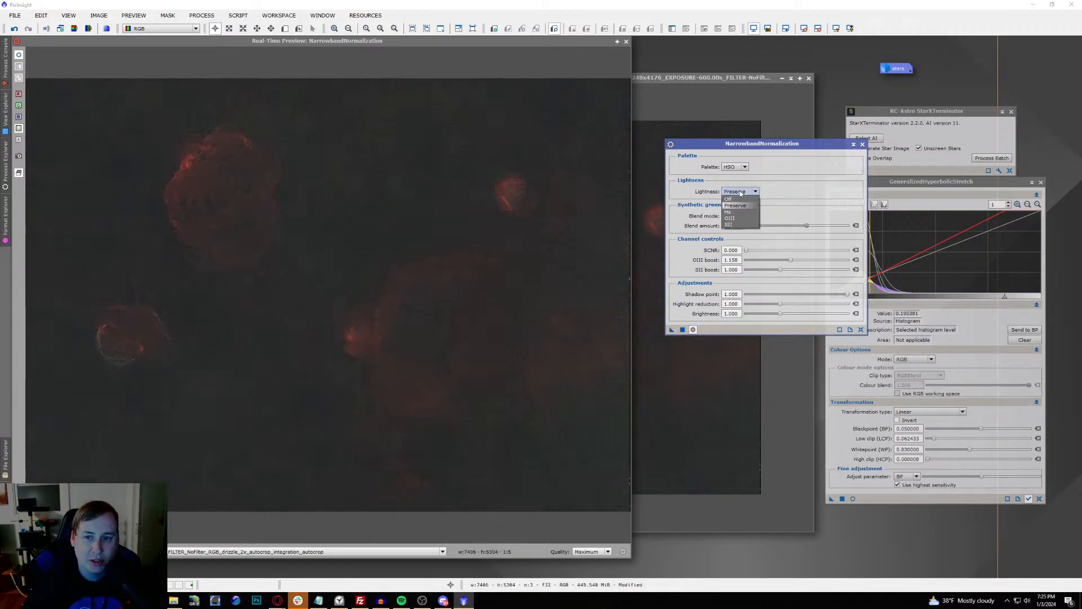
left_click(738, 199)
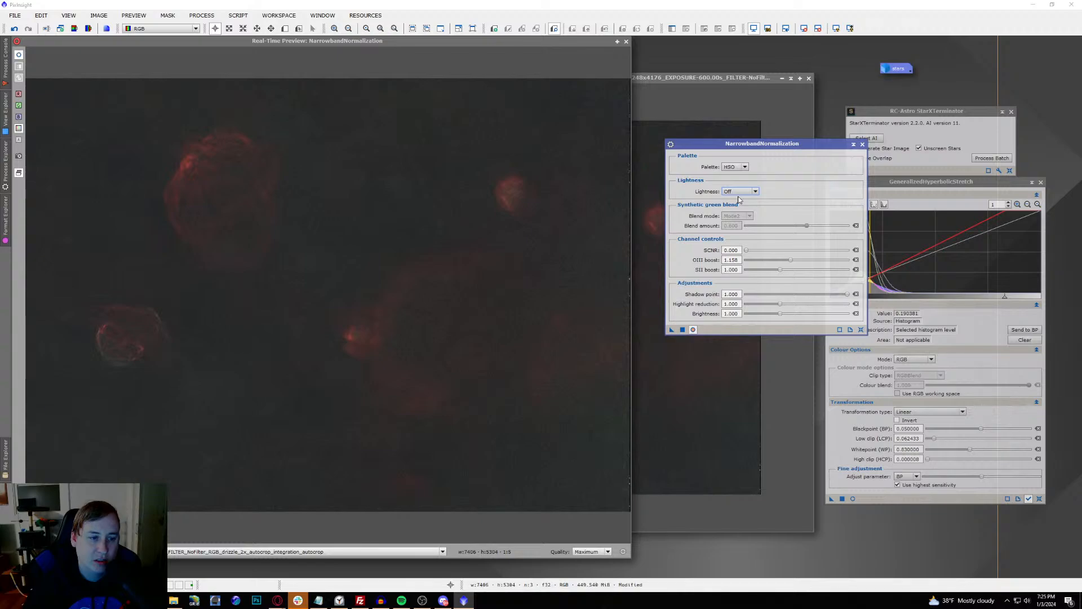
Step: Using the HOO palette, set OIII boost to 1.090, highlight reduction to 1.322 and brightness to 1.009, and switch the palette to HSO
left_click(734, 167)
left_click(730, 175)
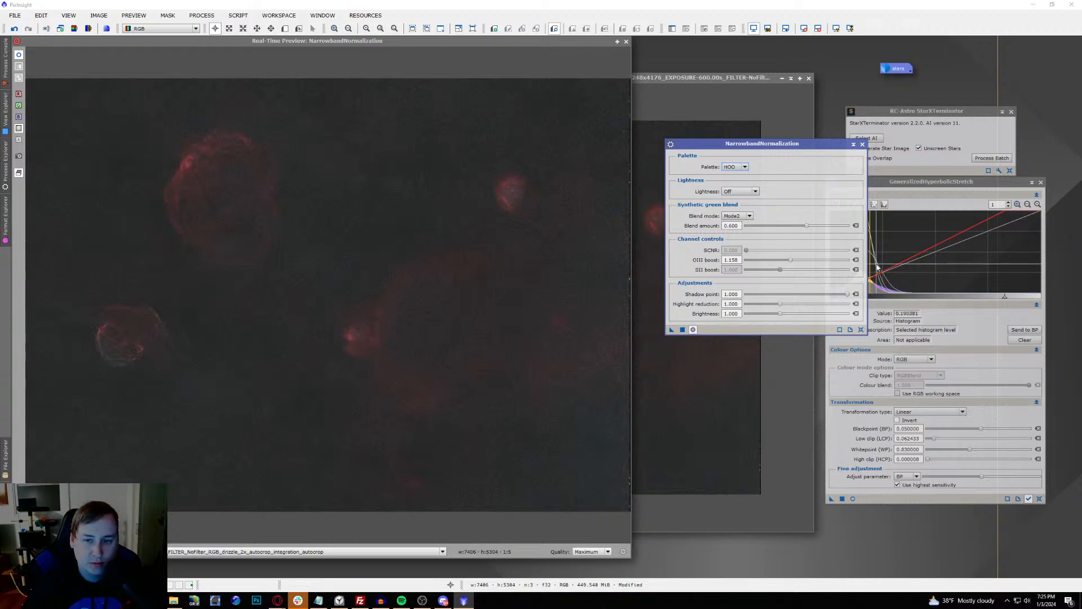
left_click_drag(794, 261, 787, 262)
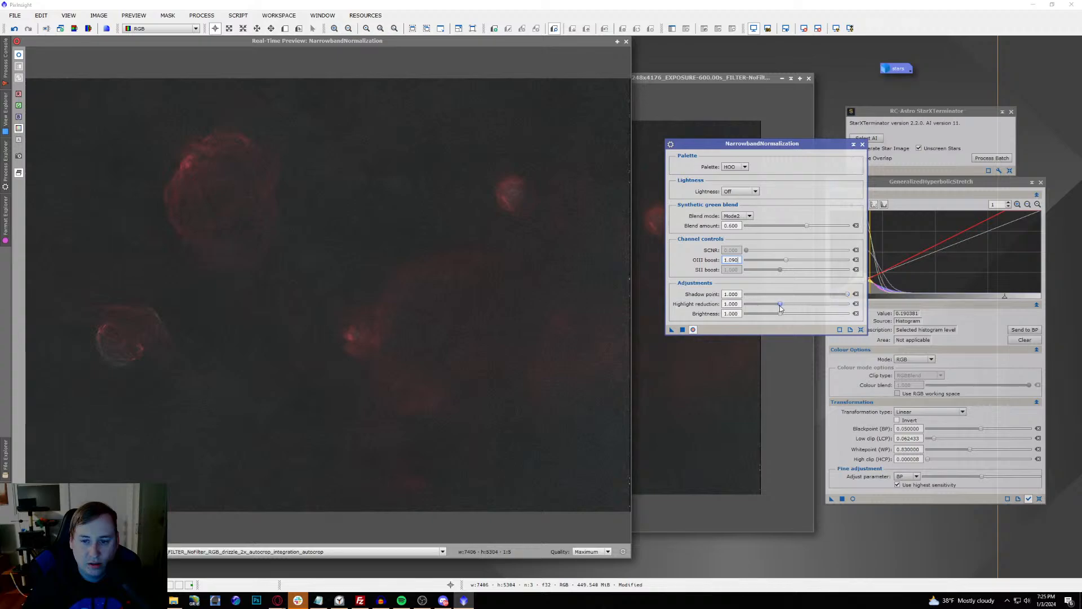
mouse_move(782, 304)
left_mouse_down()
mouse_move(806, 307)
mouse_move(780, 315)
left_mouse_up()
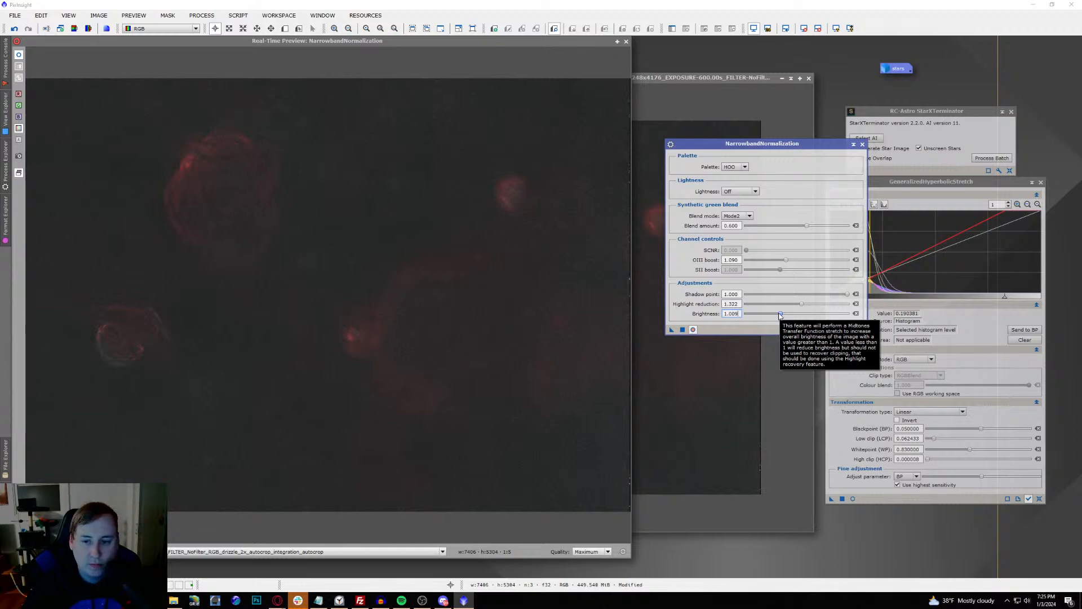
left_click(728, 167)
left_click(730, 187)
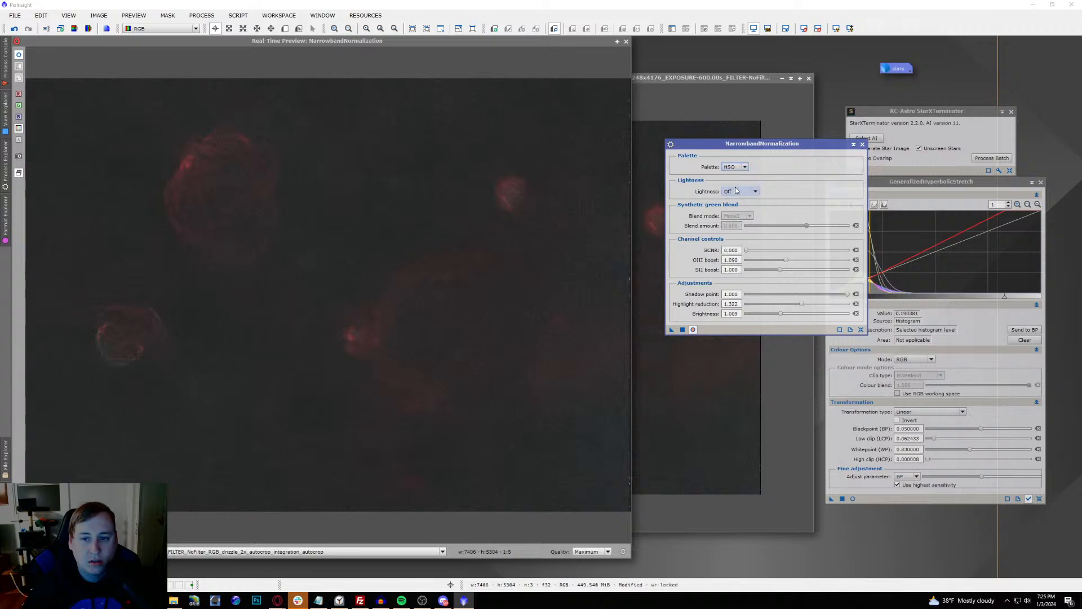
Step: Compare the HOO and HSO palettes on the starless preview and select HSO
left_click(737, 169)
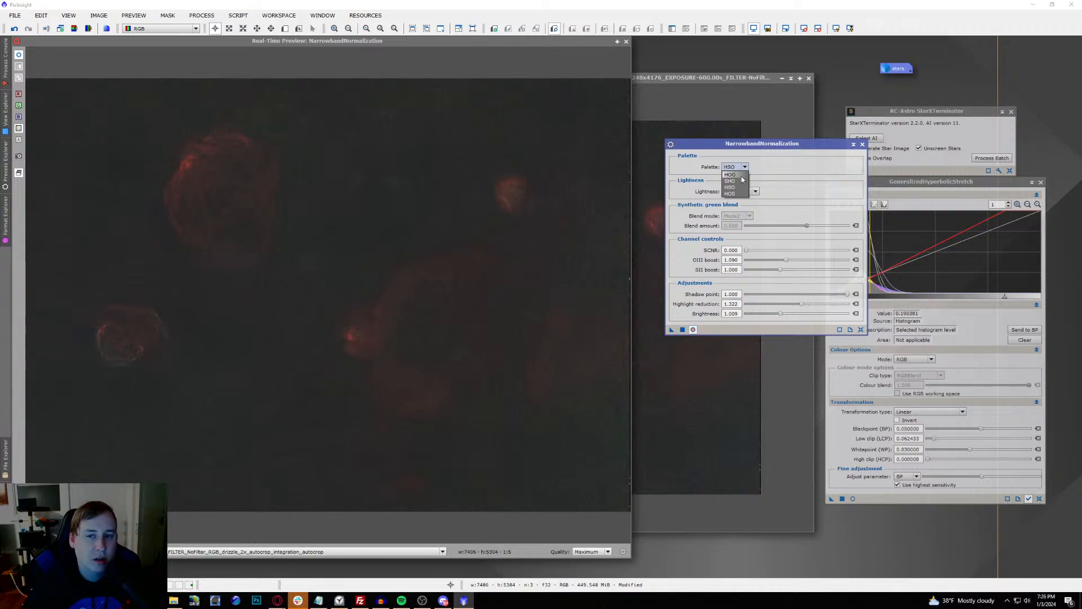
left_click(742, 175)
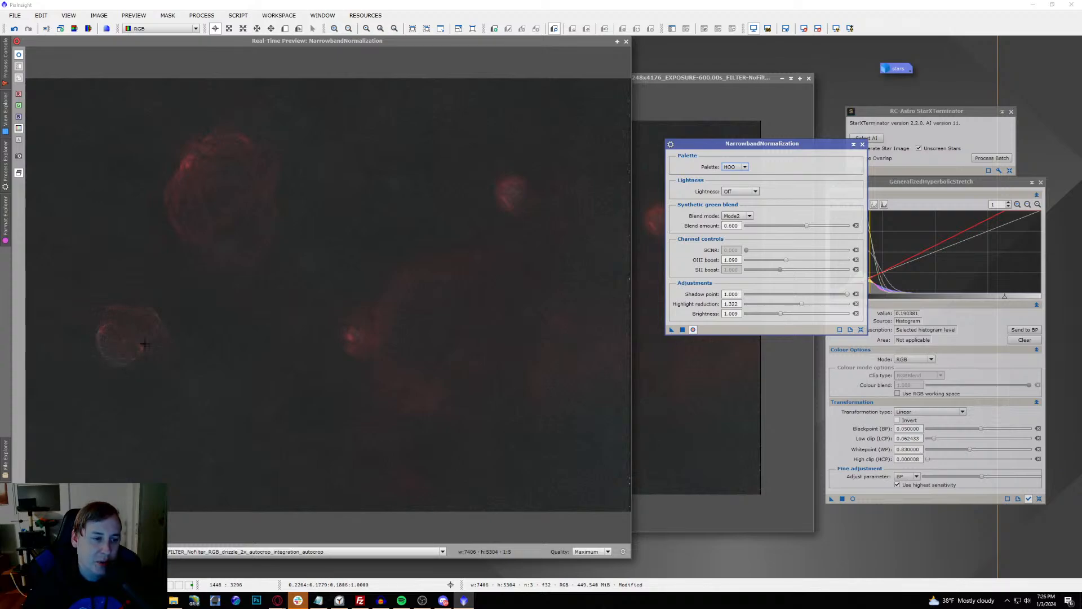
left_click(734, 167)
left_click(732, 186)
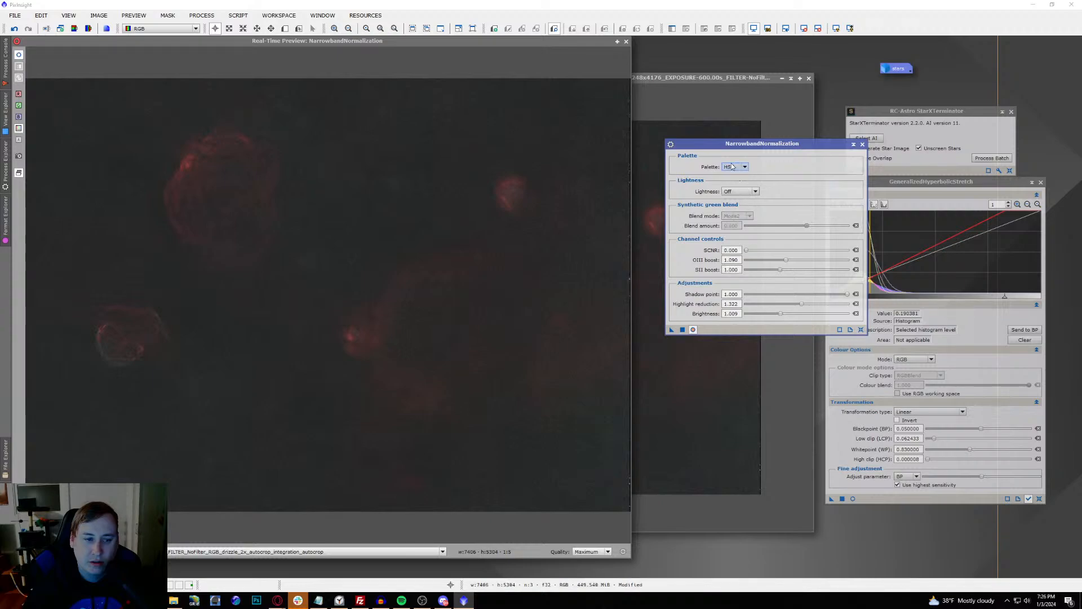
left_click(732, 167)
left_click(730, 171)
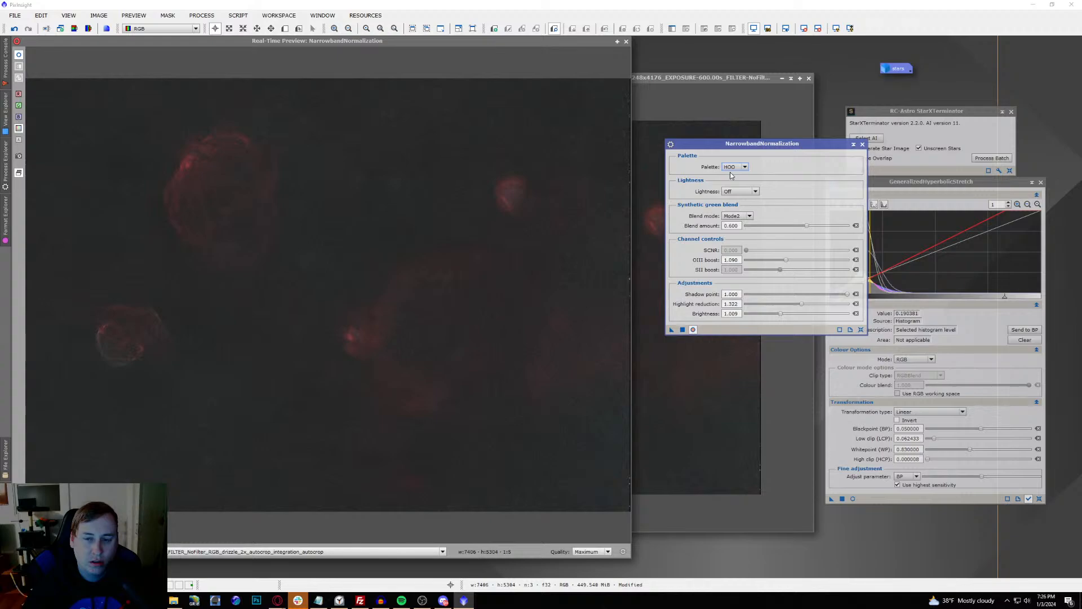
left_click(732, 167)
left_click(742, 188)
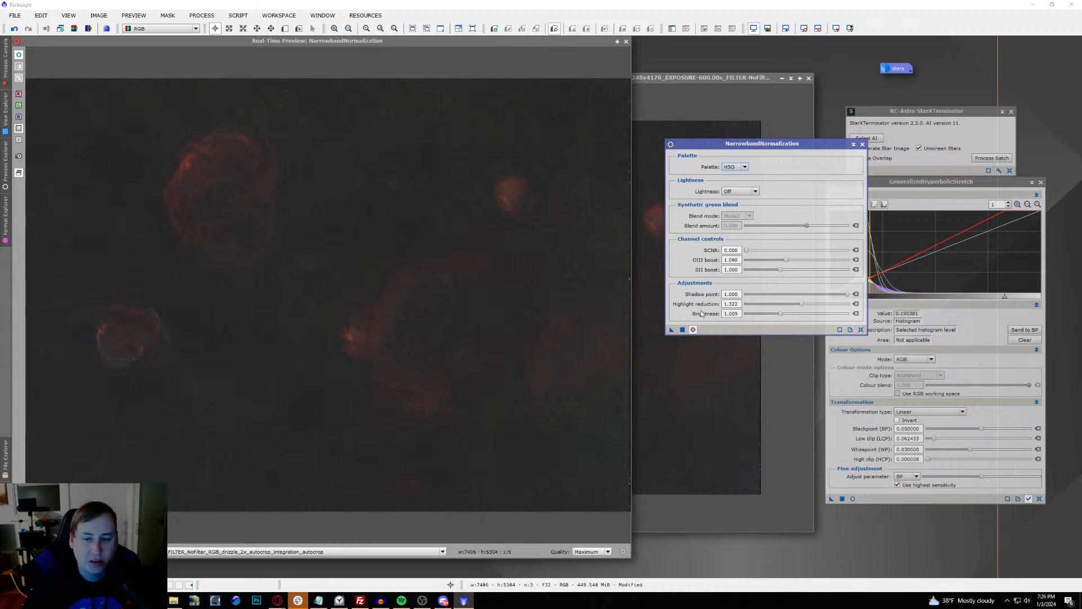
Step: Apply NarrowbandNormalization to the starless image, reset its settings, and close the process and its preview
left_click(683, 332)
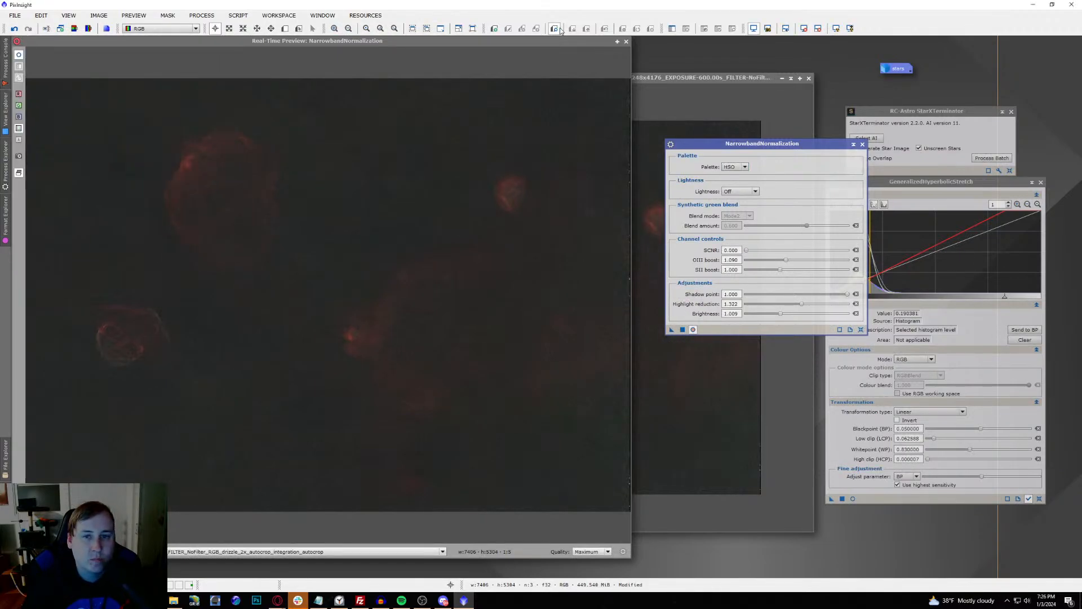
left_click(861, 329)
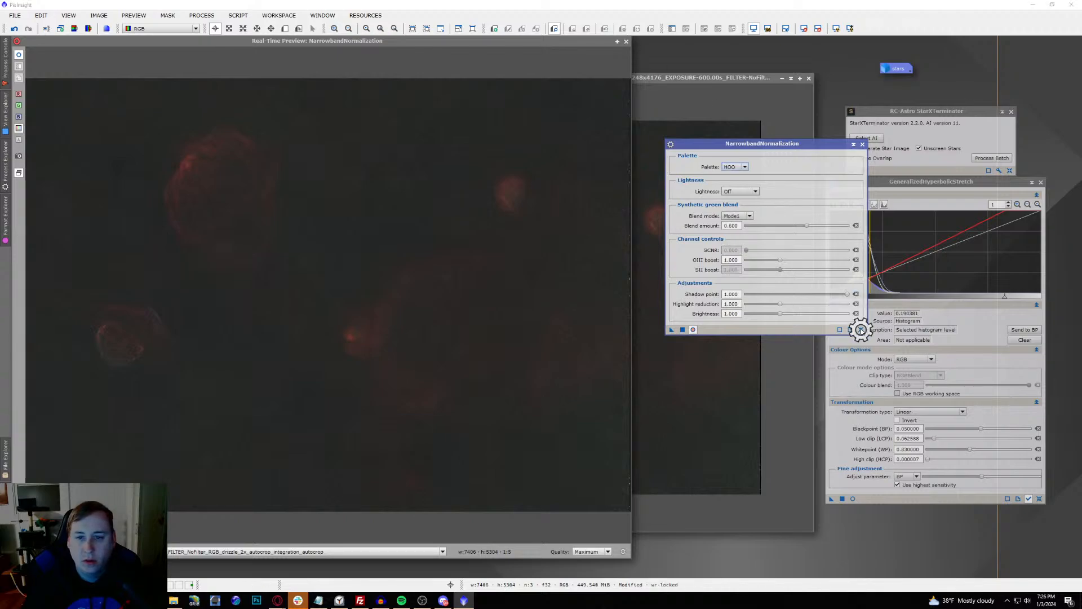
left_click(627, 42)
left_click(863, 145)
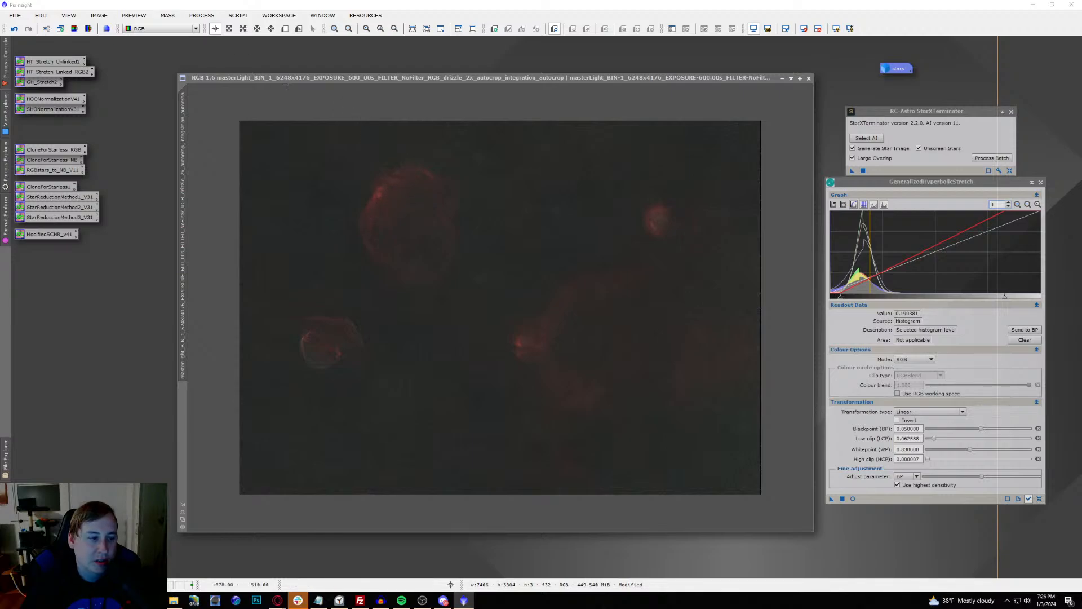
Step: Open the ColorMask_mod script and sample hues along the bright rim of the large round nebula
left_click(236, 15)
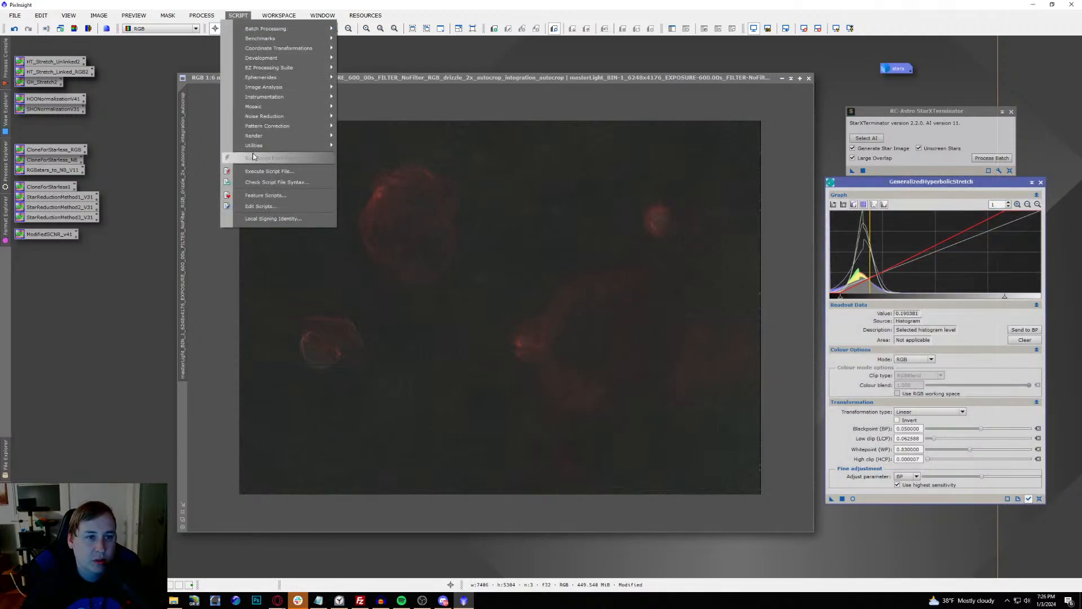
mouse_move(252, 148)
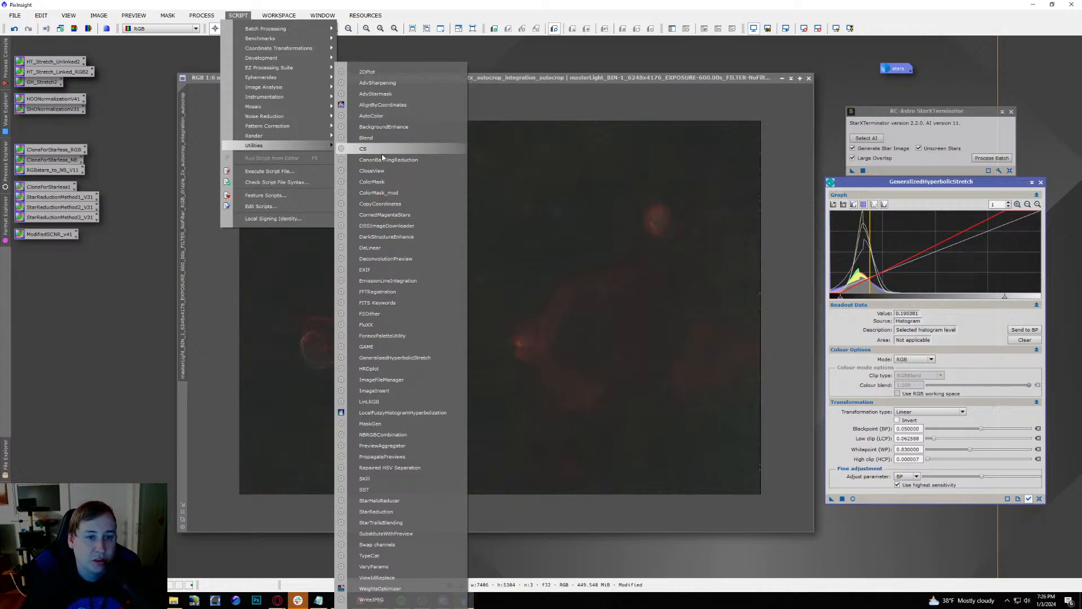
left_click(405, 193)
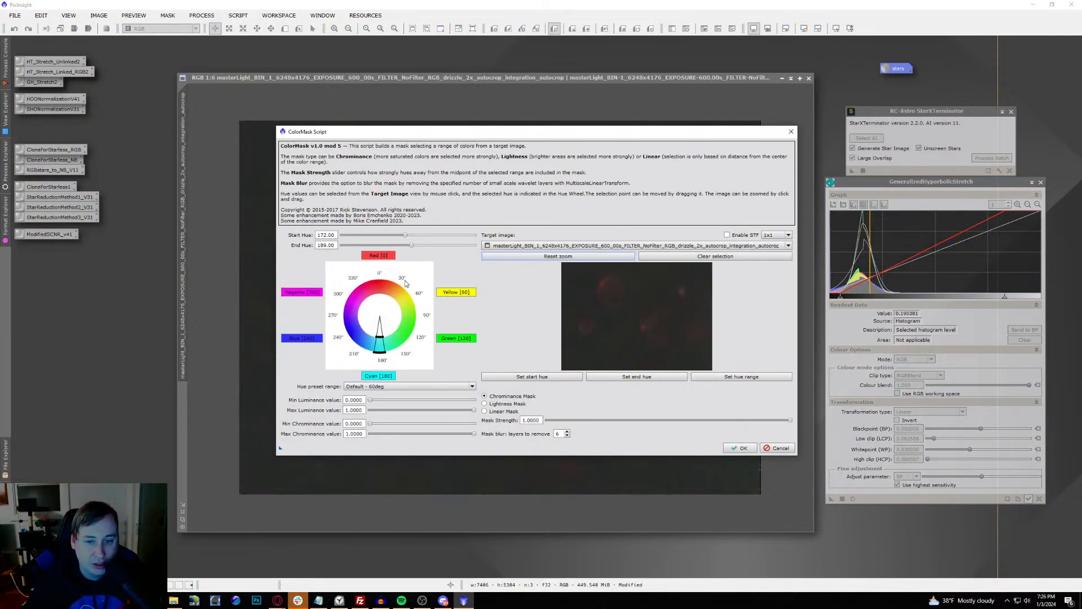
left_click_drag(583, 272, 644, 321)
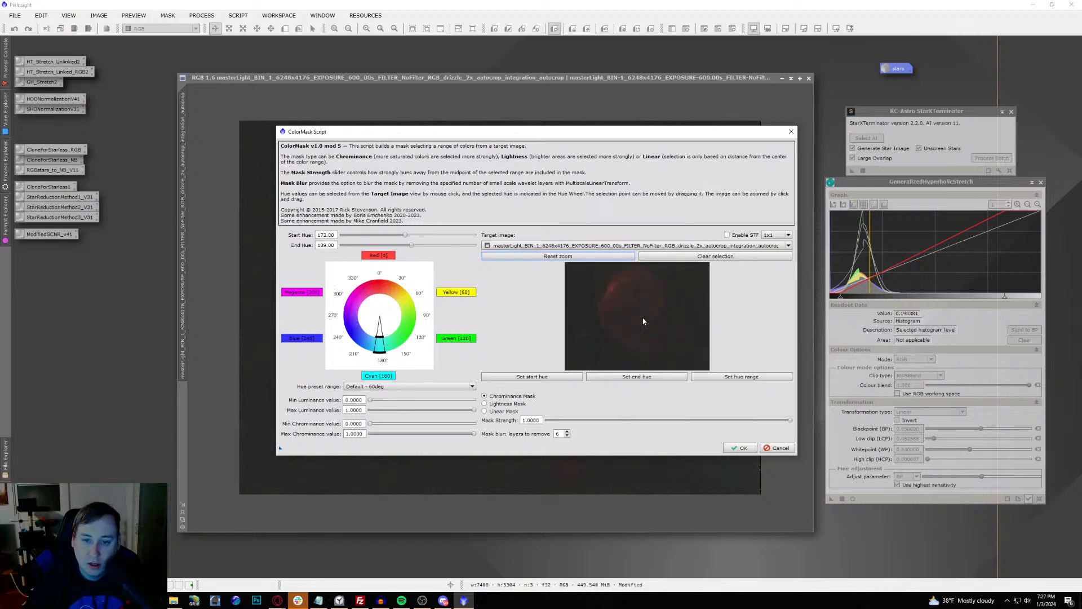
left_click(621, 279)
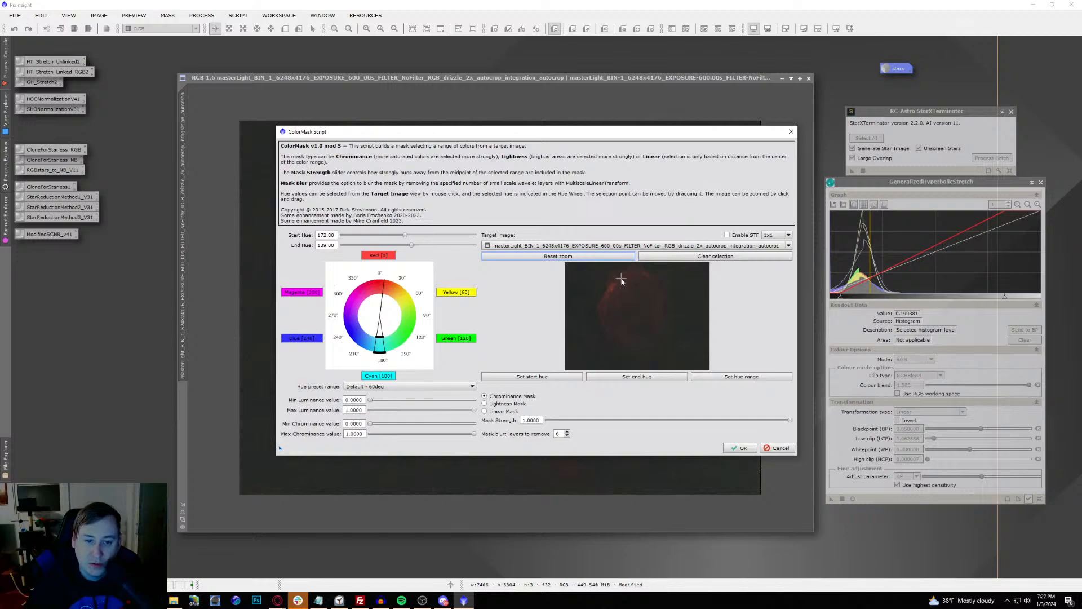
left_click(621, 280)
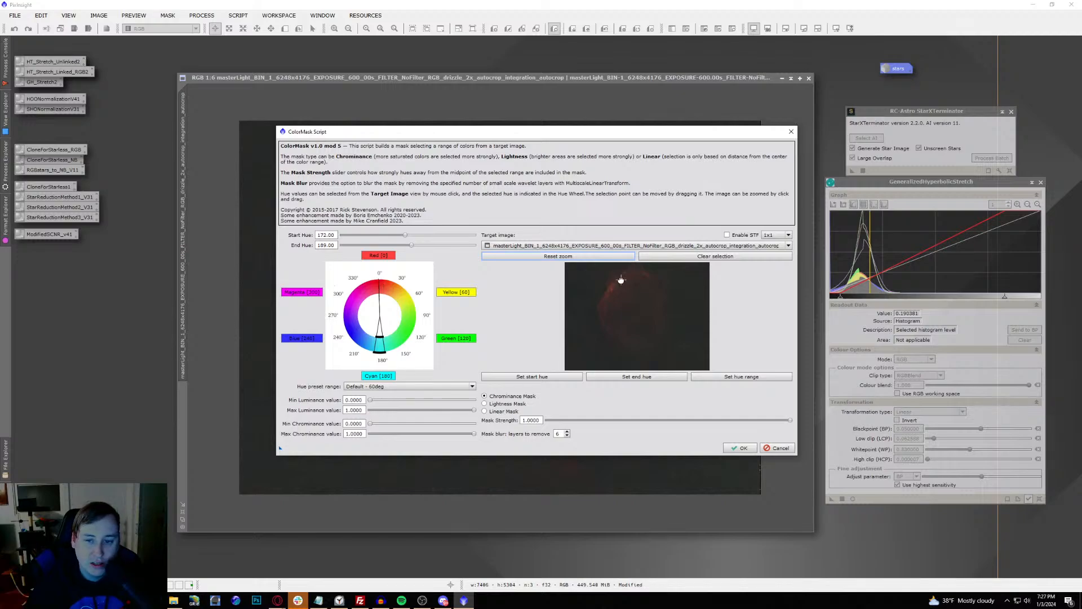
left_click(616, 280)
left_click(612, 288)
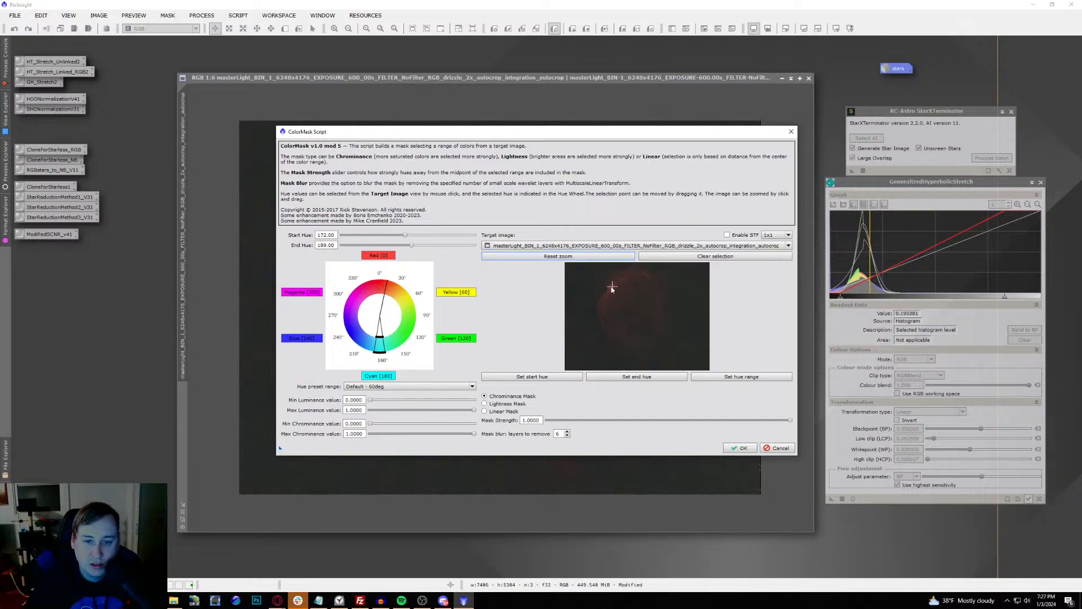
left_click_drag(611, 288, 609, 291)
left_click(609, 287)
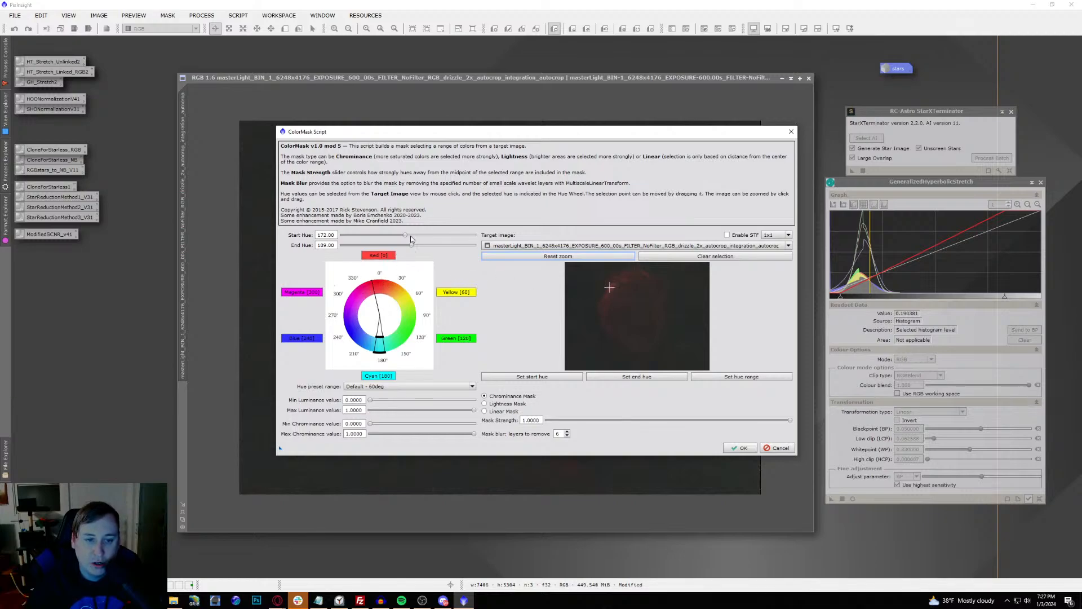
Step: Generate a chrominance mask from the red hue preset, using start hue 330 and end hue 25
left_click(394, 255)
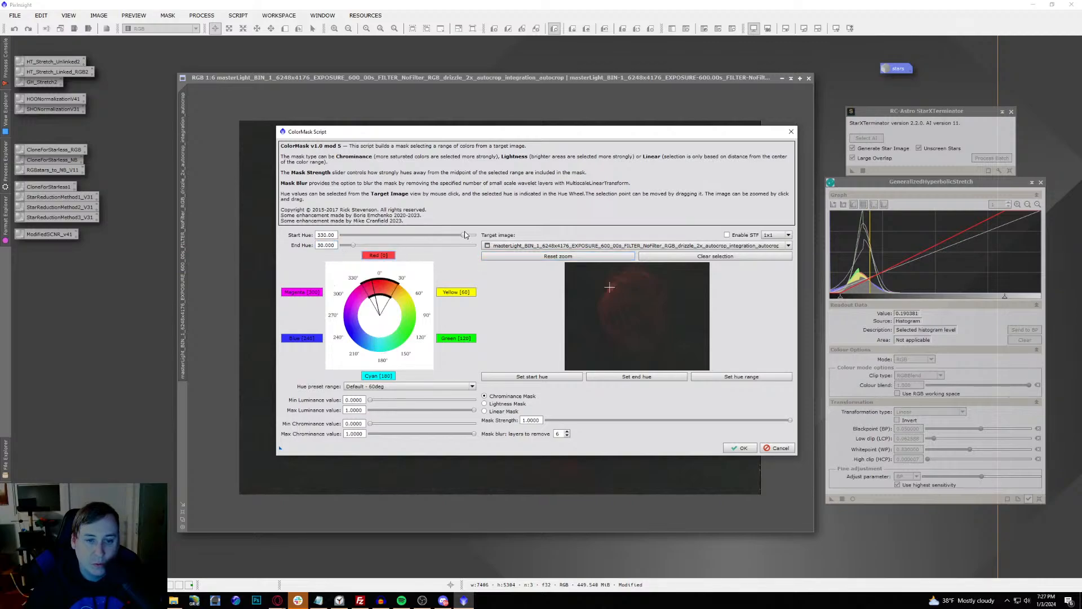
left_click(465, 236)
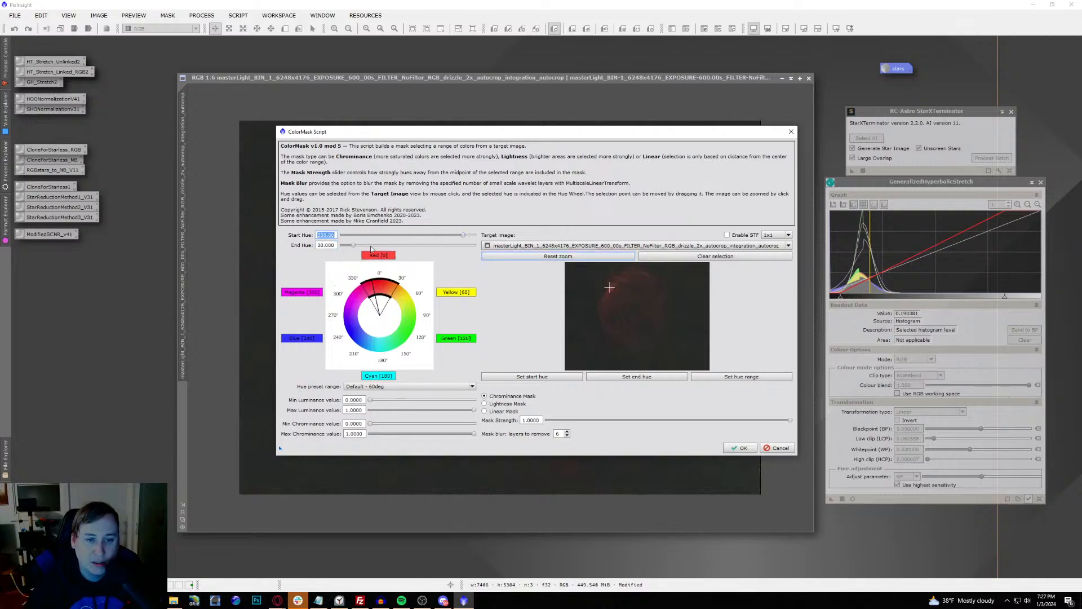
left_click_drag(355, 246, 351, 247)
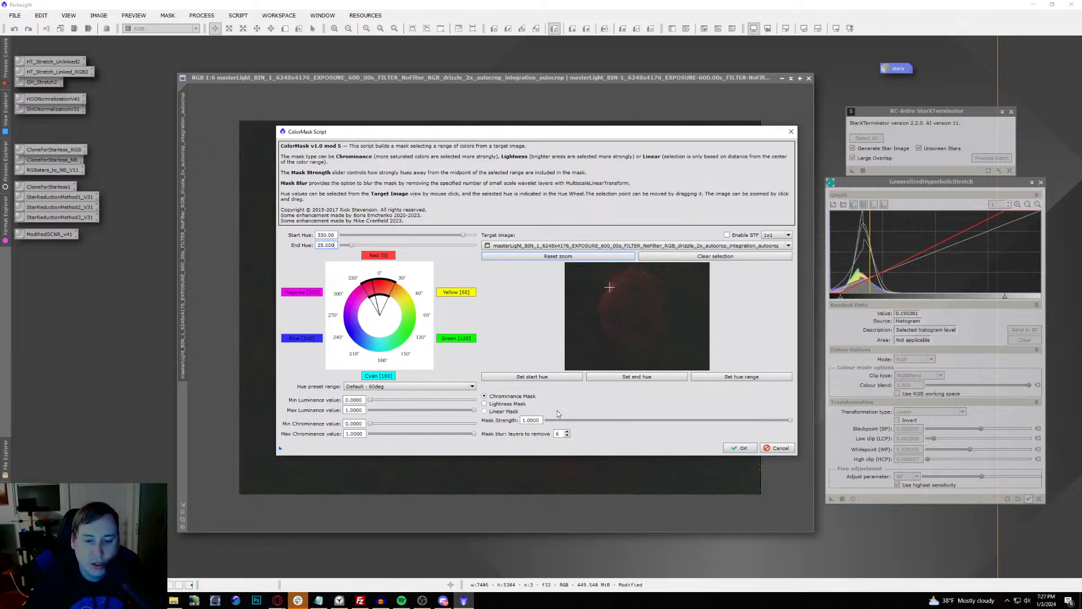
left_click(744, 448)
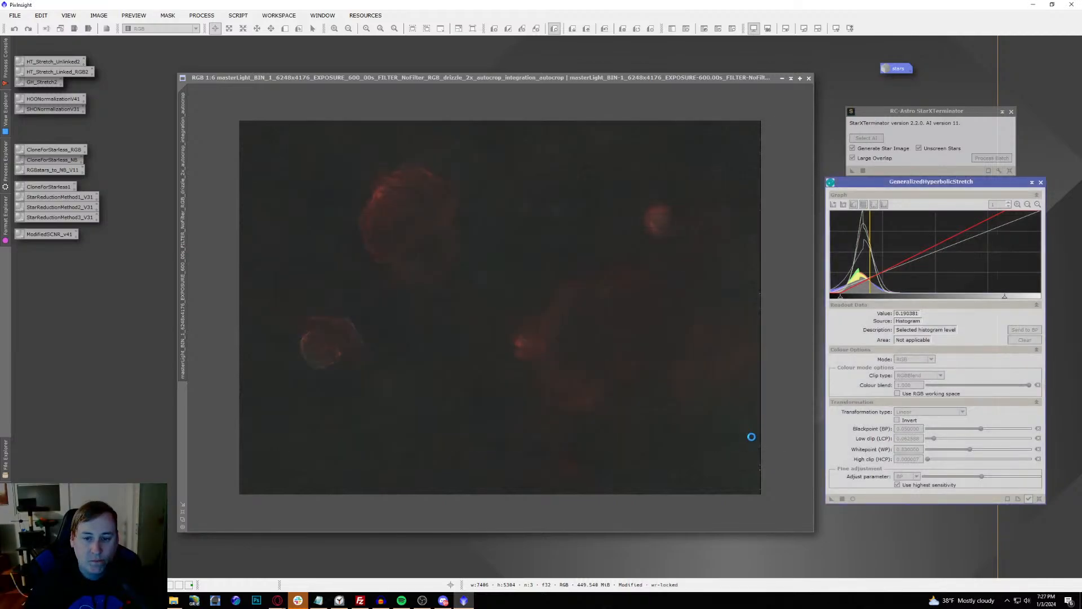
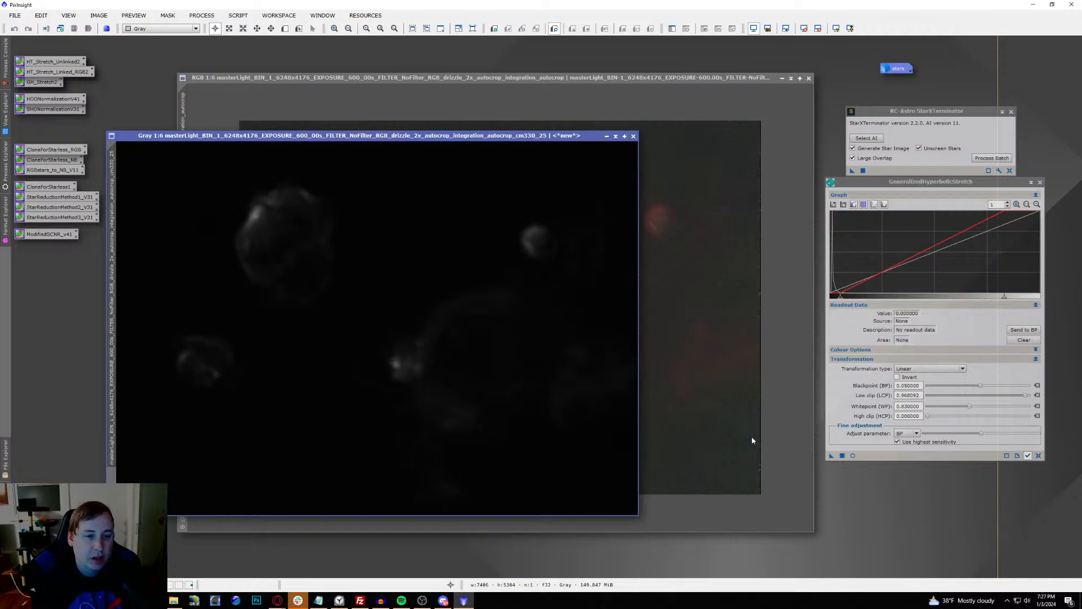
Step: Move the new colour mask window clear and apply it as a mask to the starless image
left_click_drag(494, 138, 743, 108)
left_click_drag(363, 138, 182, 389)
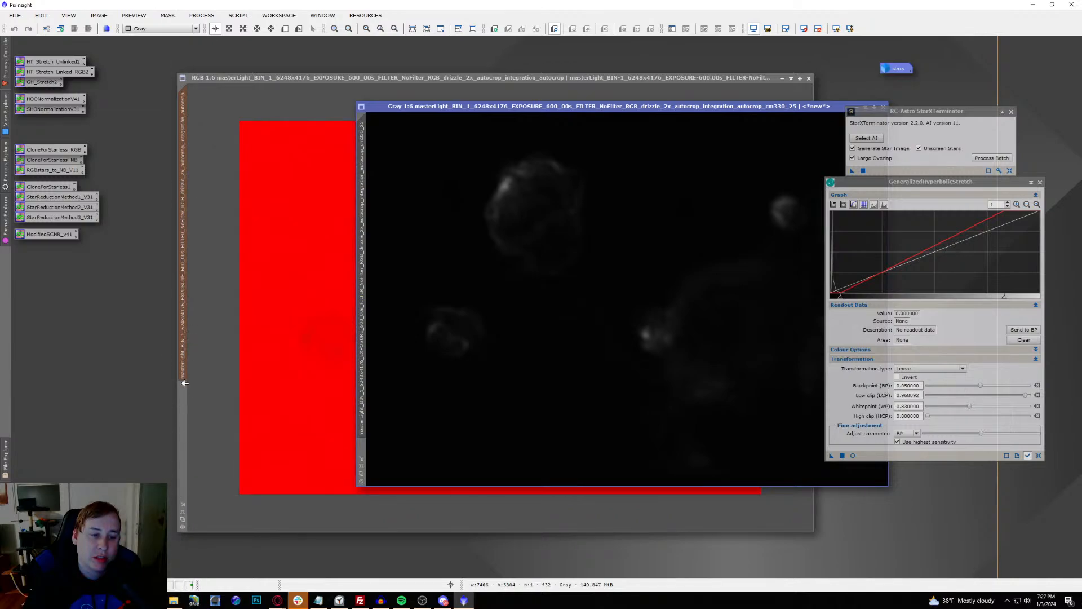
Step: Rename the masked colour image as starless and hide its mask overlay
double_click(181, 308)
type("starless")
key("Return")
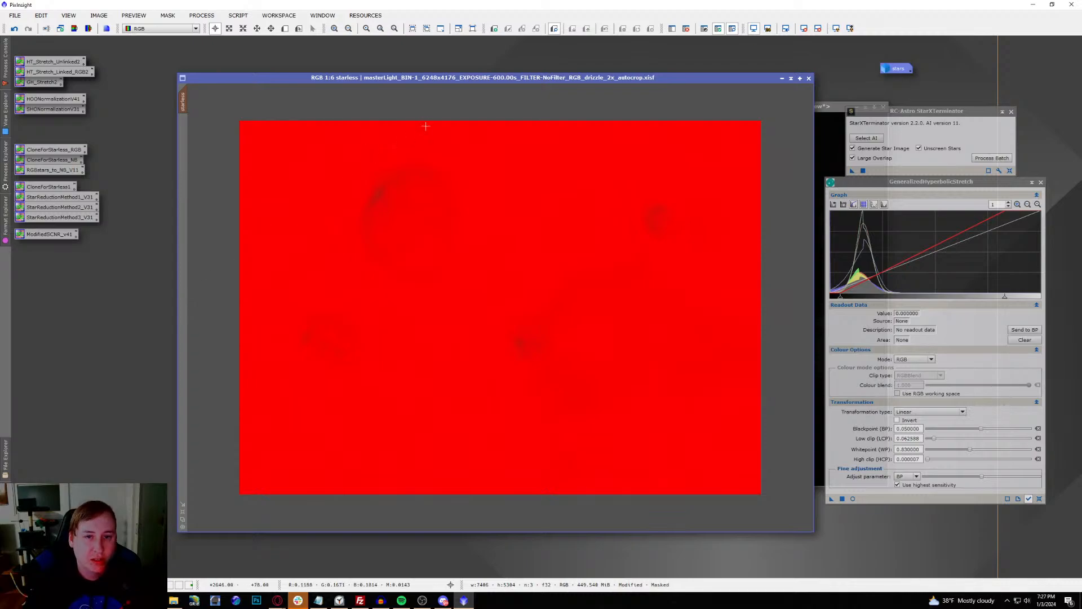
left_click(736, 28)
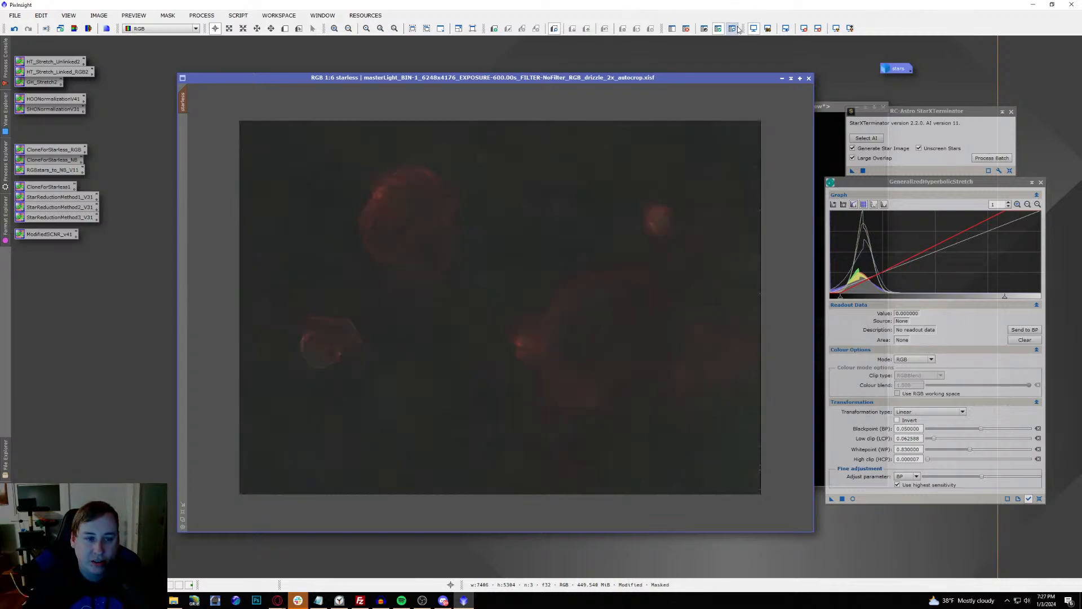
left_click_drag(479, 80, 442, 83)
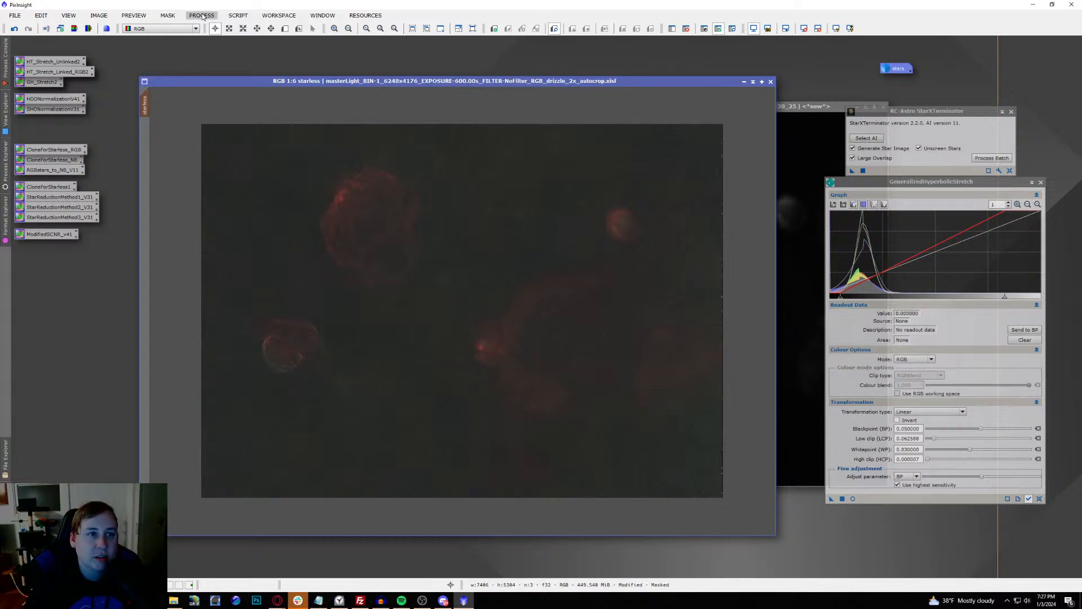
Step: Open CurvesTransformation with a real-time preview of the starless image and place its window clear of the preview
left_click(201, 15)
mouse_move(216, 29)
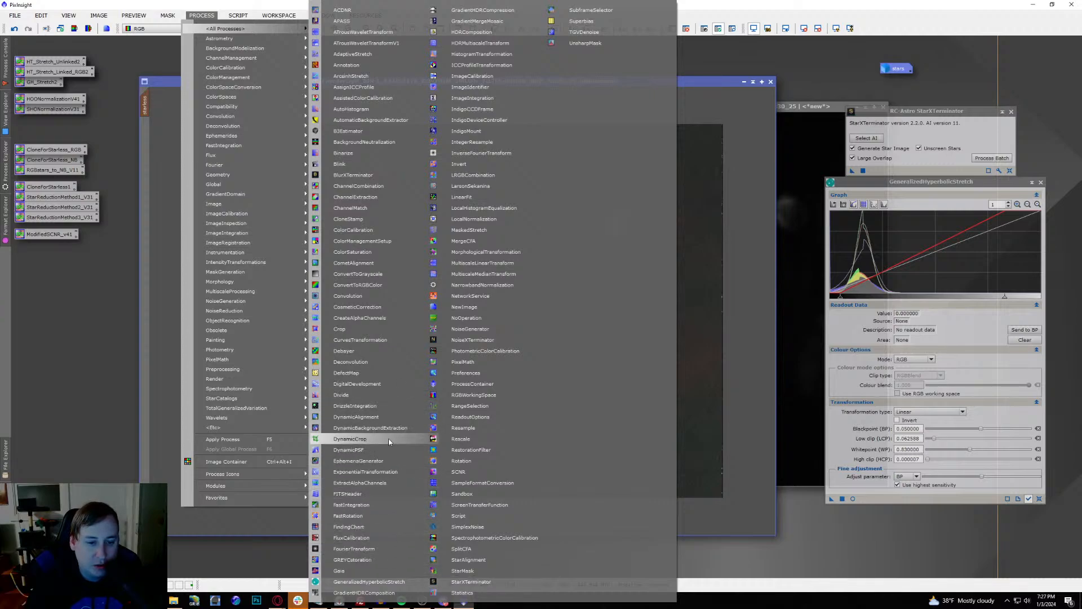
left_click(382, 341)
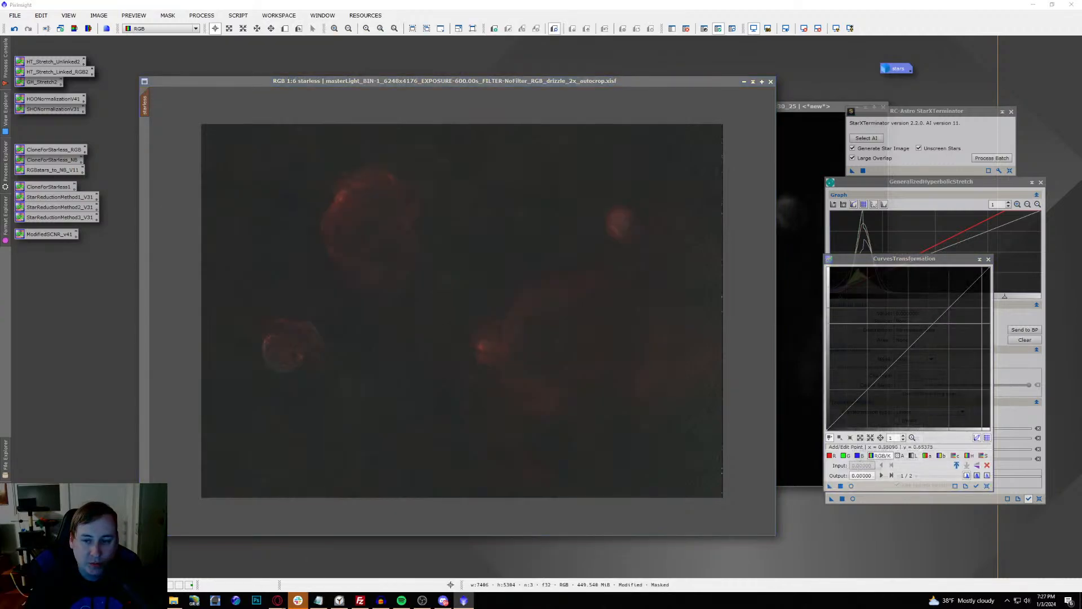
left_click(851, 486)
left_click_drag(897, 260, 743, 201)
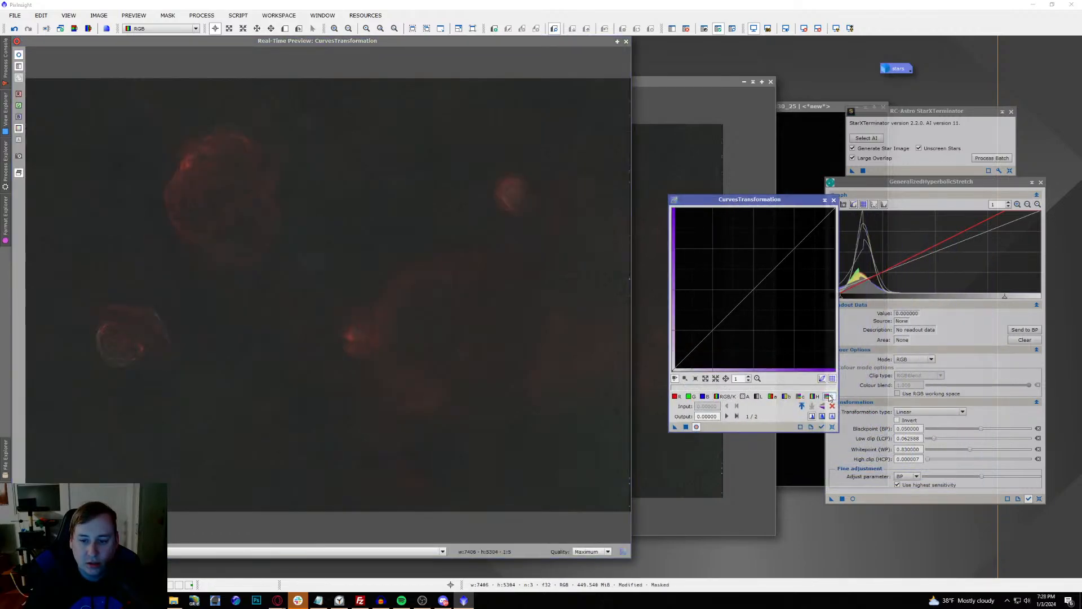
Step: Raise the saturation curve, try small green and blue curve changes, and lift red at input 0.47545 to output 0.51938
left_click_drag(735, 306, 736, 276)
left_click(690, 397)
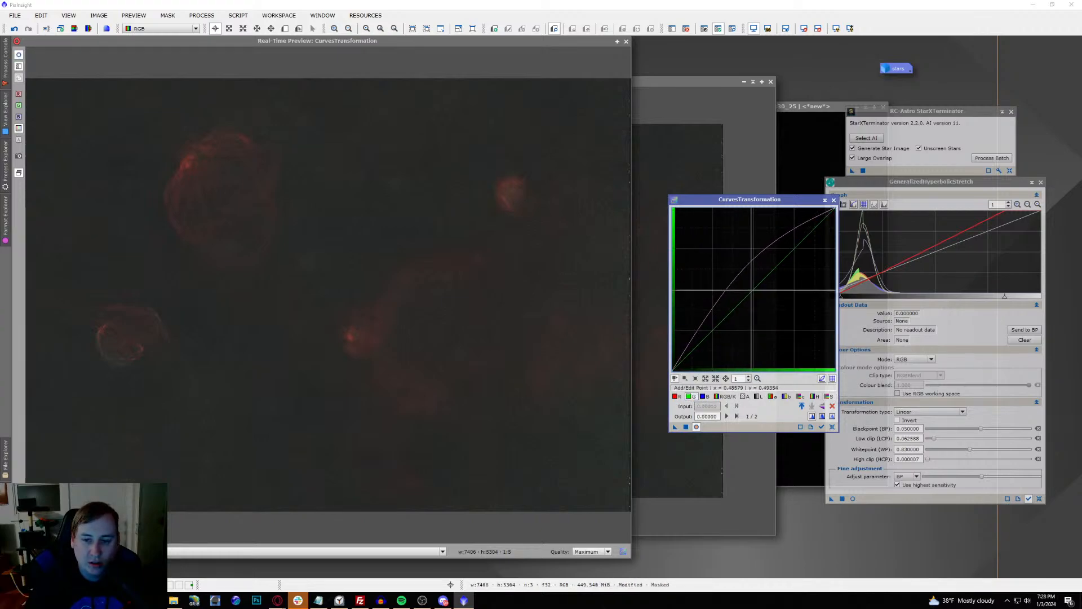
mouse_move(761, 285)
left_mouse_down()
mouse_move(762, 296)
mouse_move(749, 286)
left_mouse_up()
left_click(705, 397)
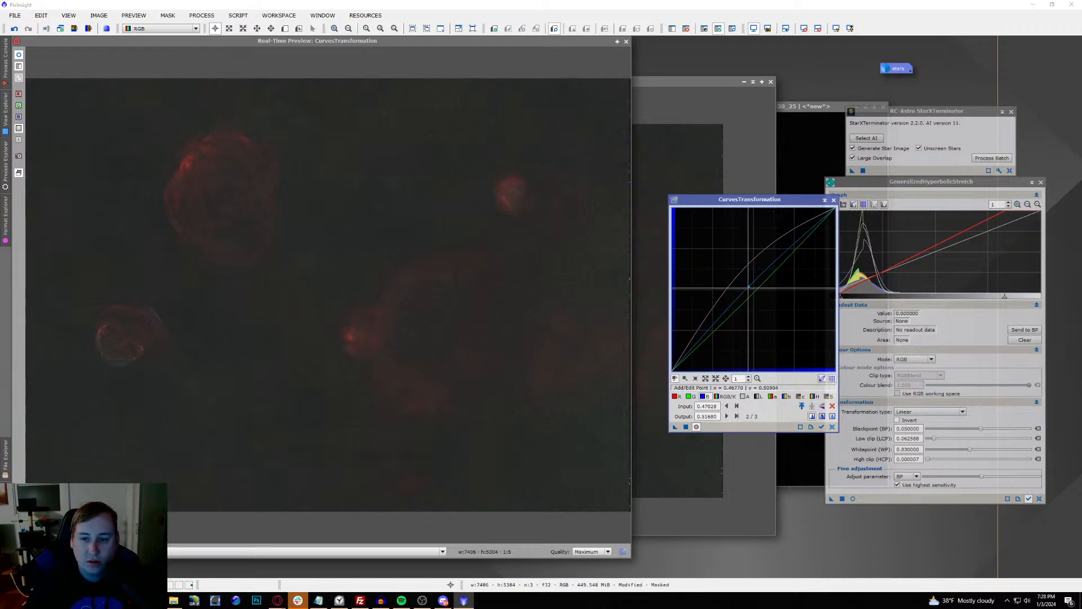
left_click_drag(748, 288, 752, 291)
left_click(677, 397)
left_click(750, 288)
left_click_drag(749, 288, 749, 286)
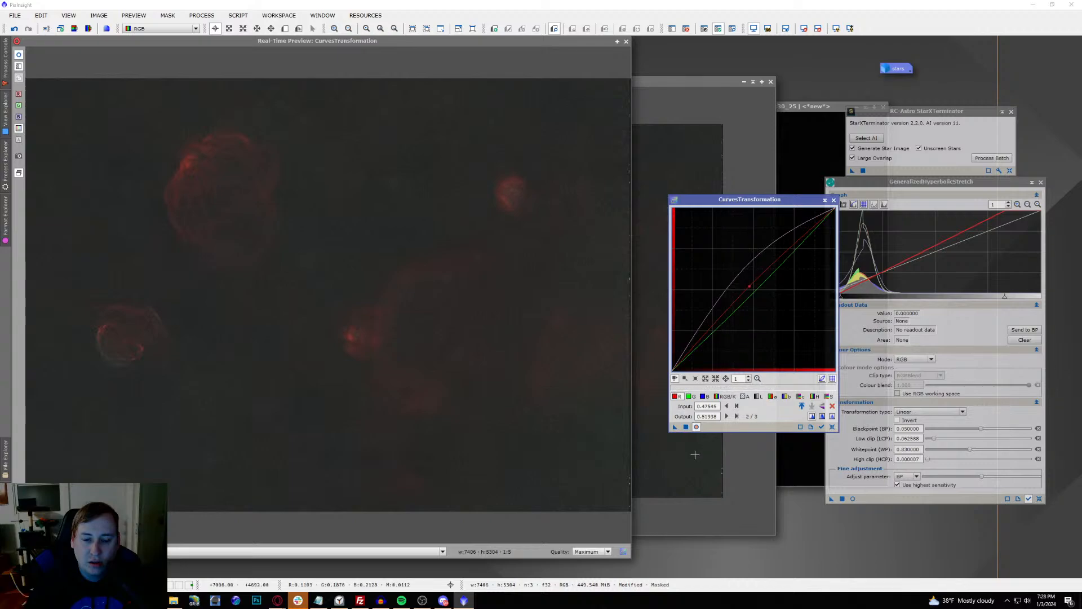
Step: Apply the curves to the masked starless image, reset CurvesTransformation, and close the real-time preview
left_click(687, 427)
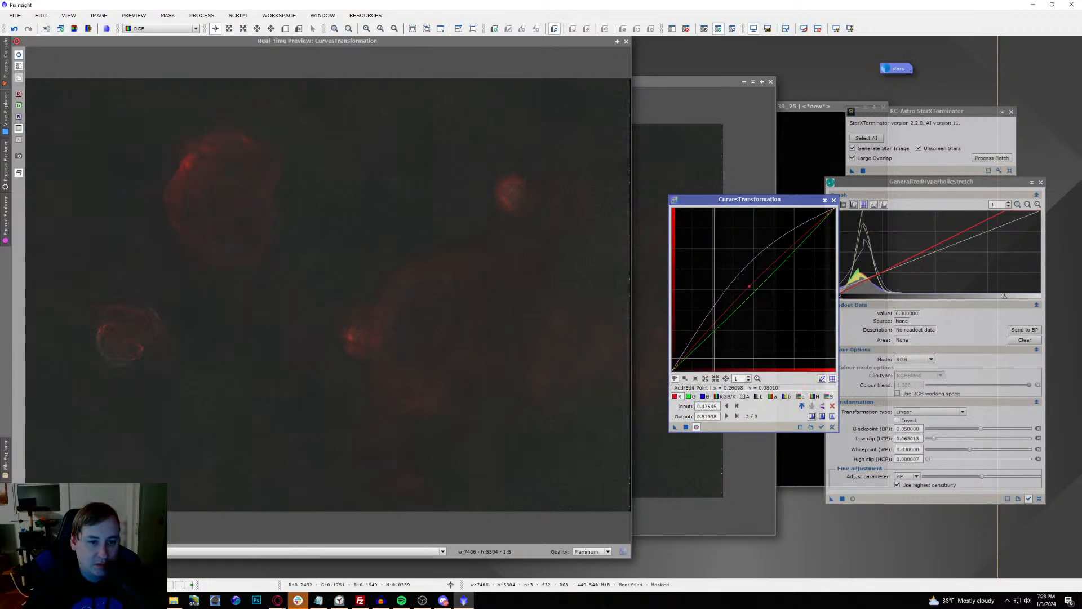
left_click(832, 428)
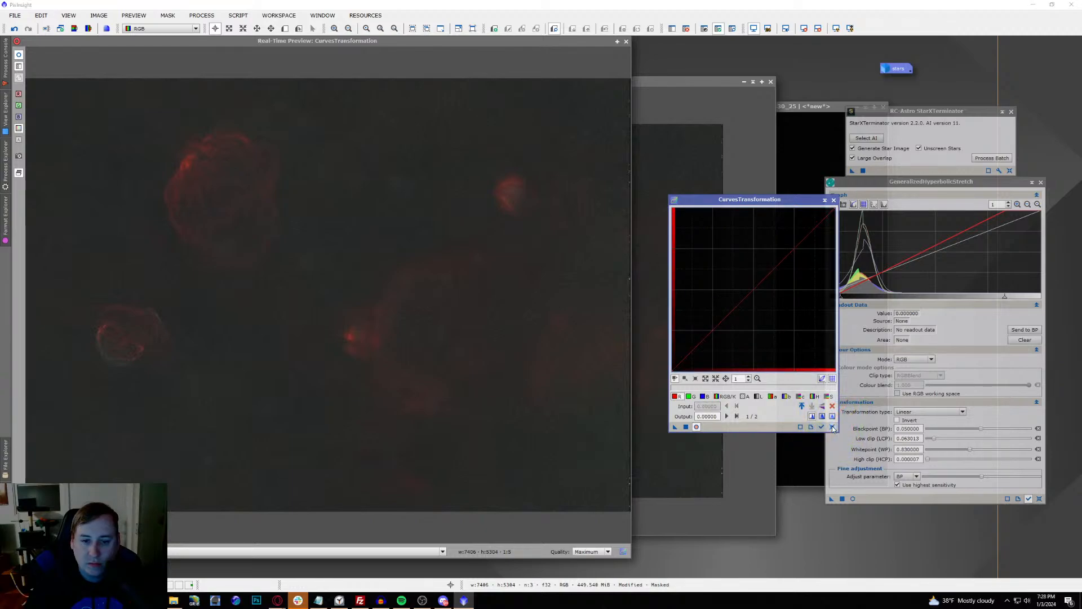
left_click(626, 42)
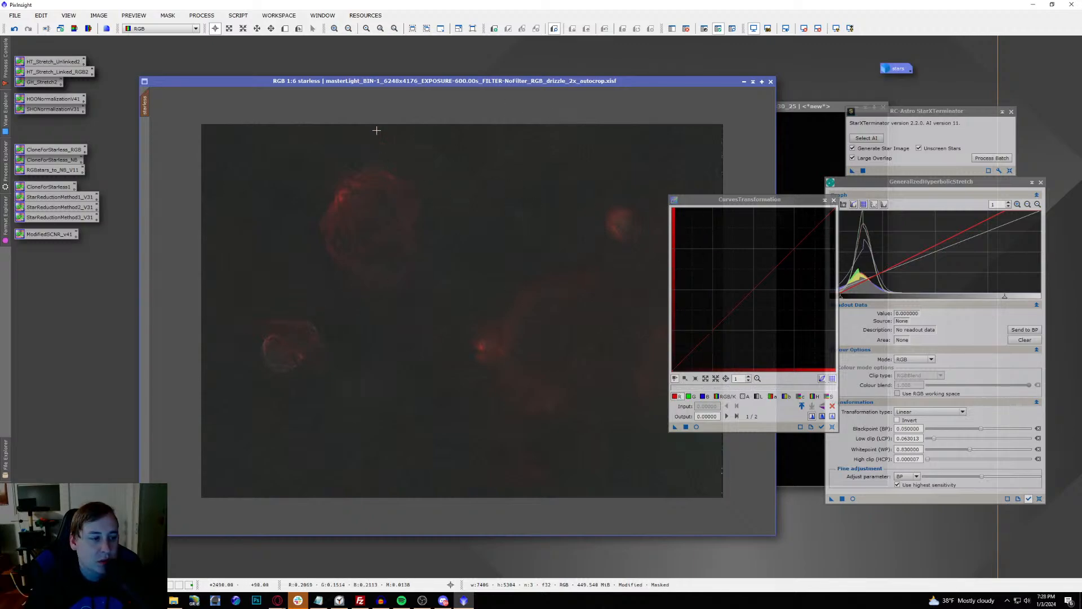
Step: Close the grayscale red-hue mask image and release it from the starless image
left_click_drag(804, 110, 667, 92)
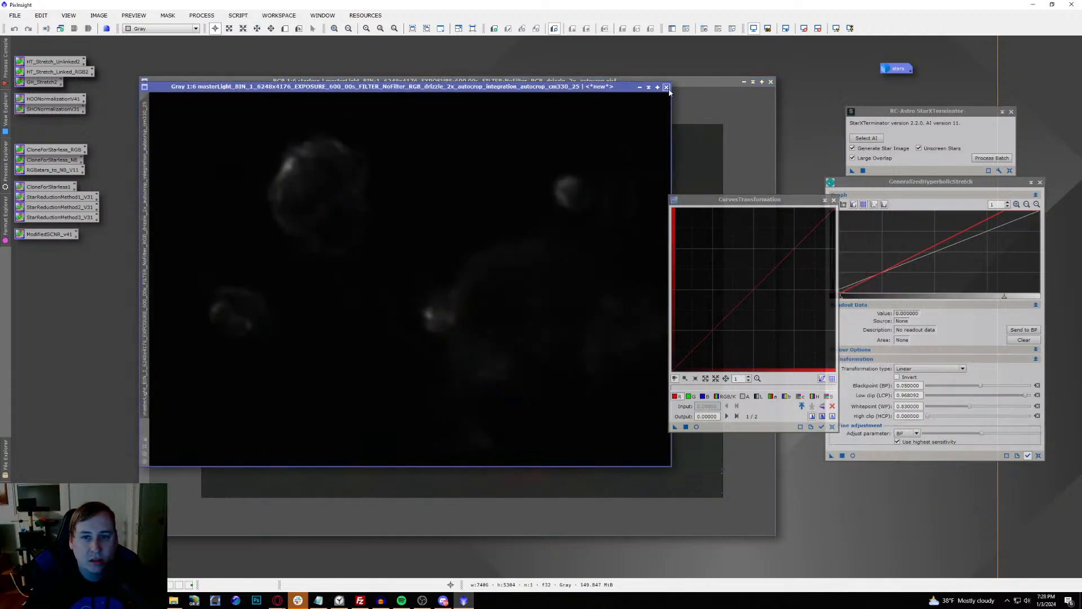
left_click(666, 88)
left_click(523, 323)
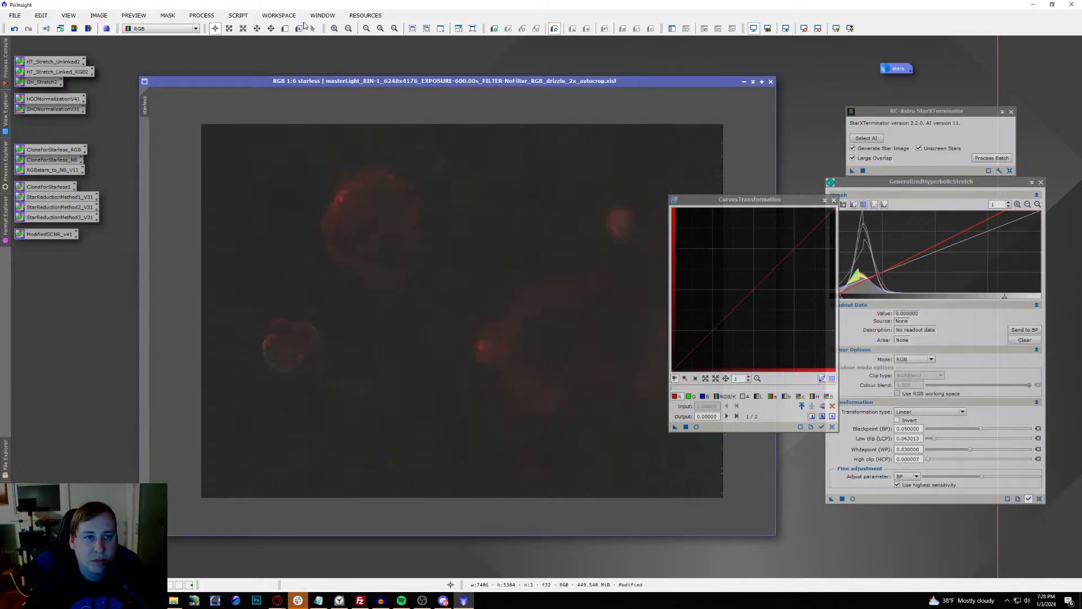
Step: Open the ColorMask_mod script for the starless image and sample the background hue just below the lower-left nebula
left_click(238, 15)
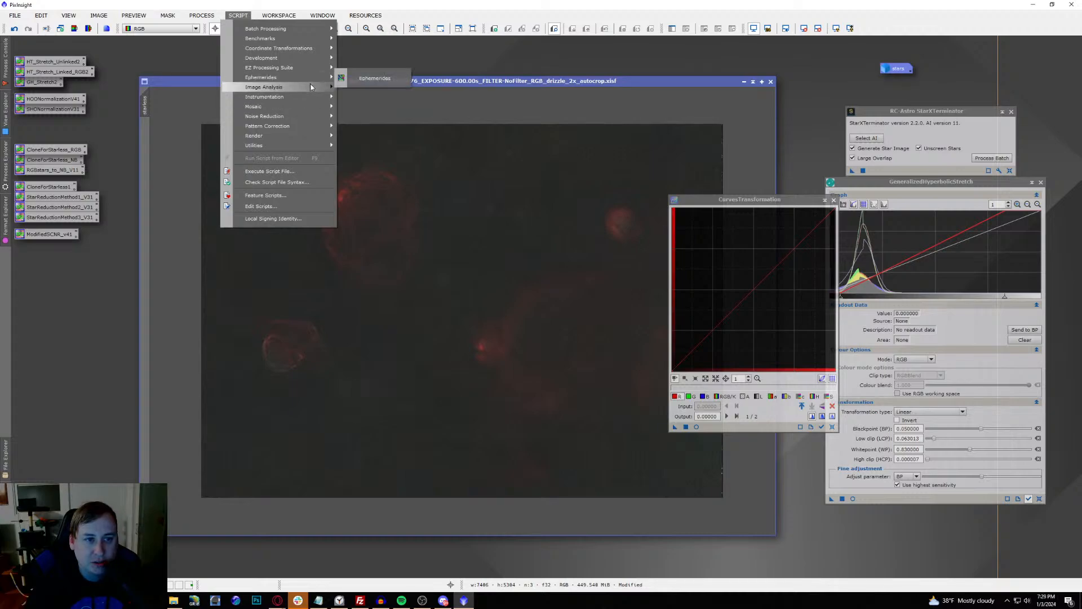
mouse_move(312, 91)
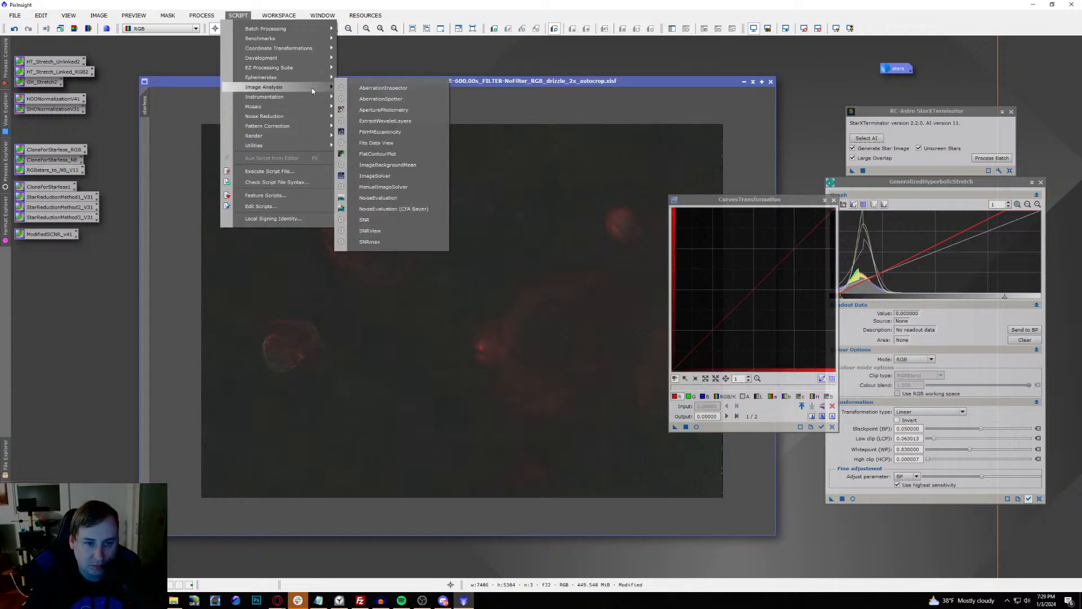
mouse_move(315, 146)
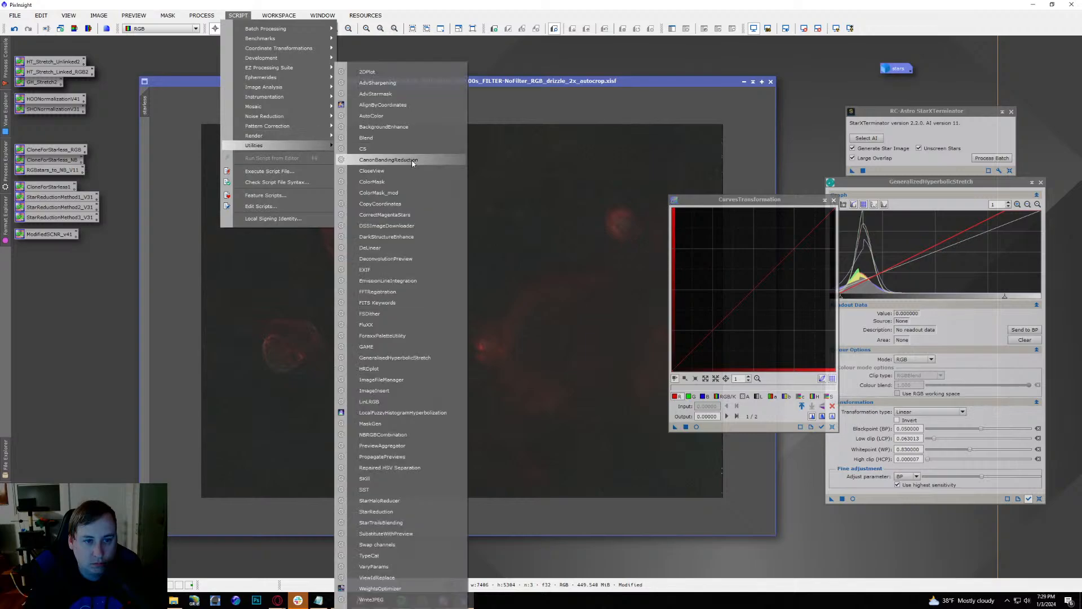
left_click(402, 192)
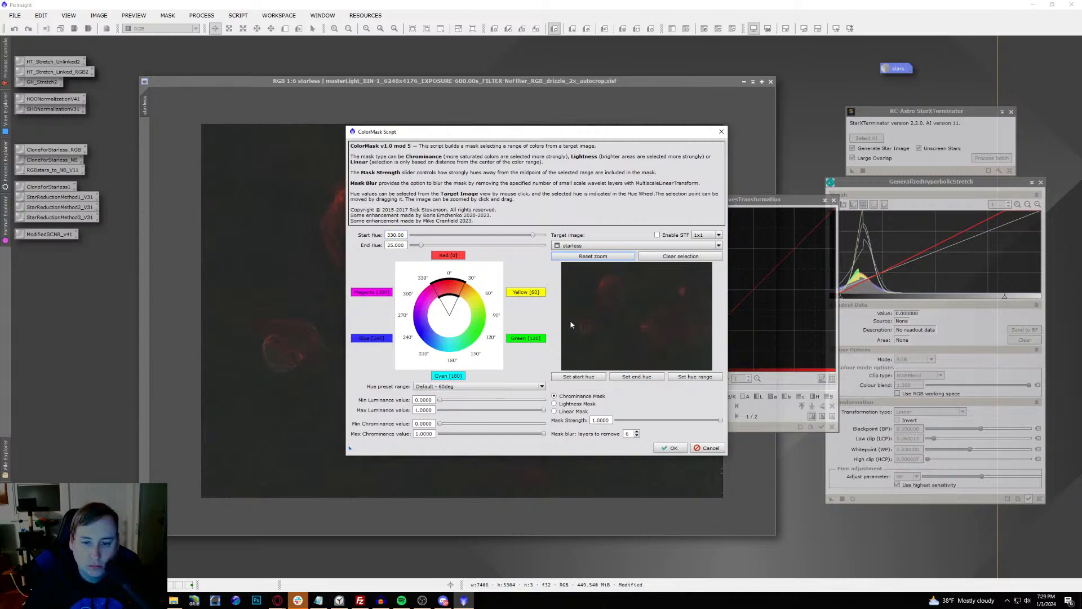
left_click(598, 345)
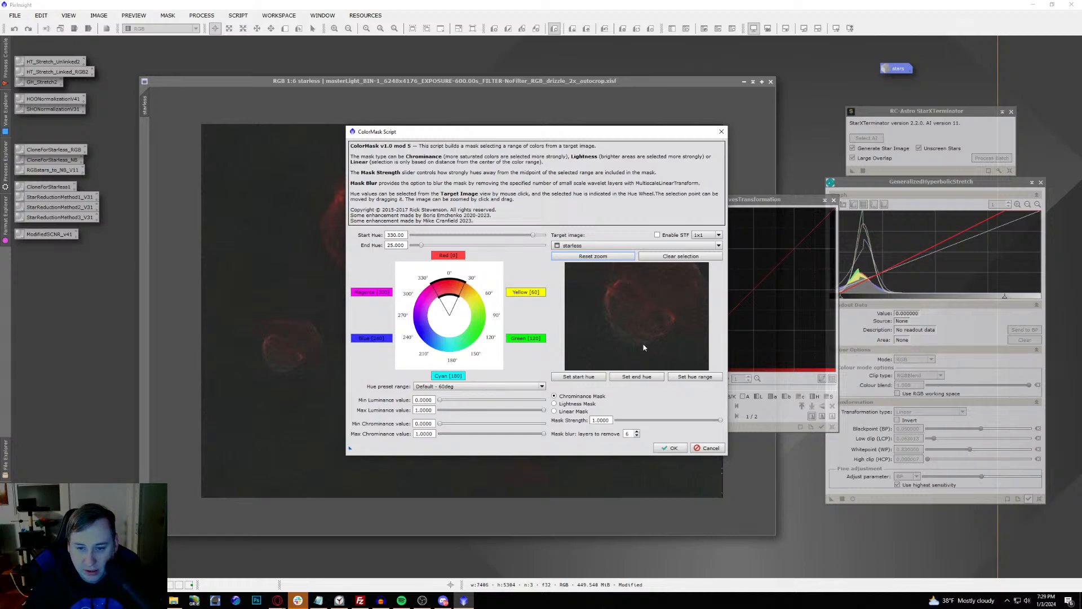
left_click(644, 341)
left_click(640, 345)
left_click(634, 345)
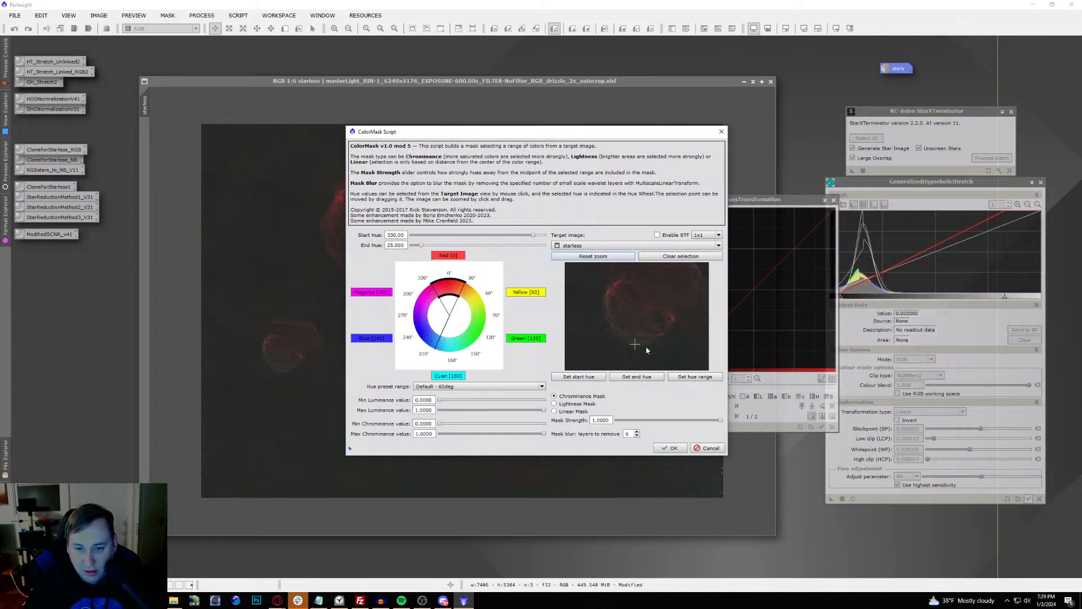
left_click(645, 343)
Step: Generate a colour mask from the blue preset, with the start hue adjusted to 173 and the end hue to 253
left_click(383, 341)
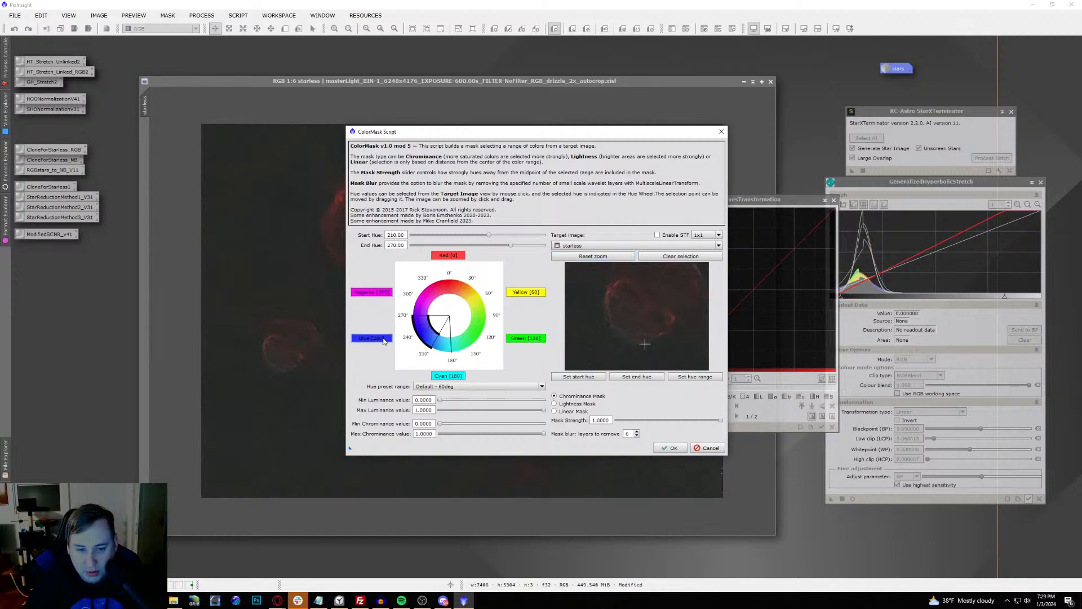
left_click_drag(509, 248, 476, 237)
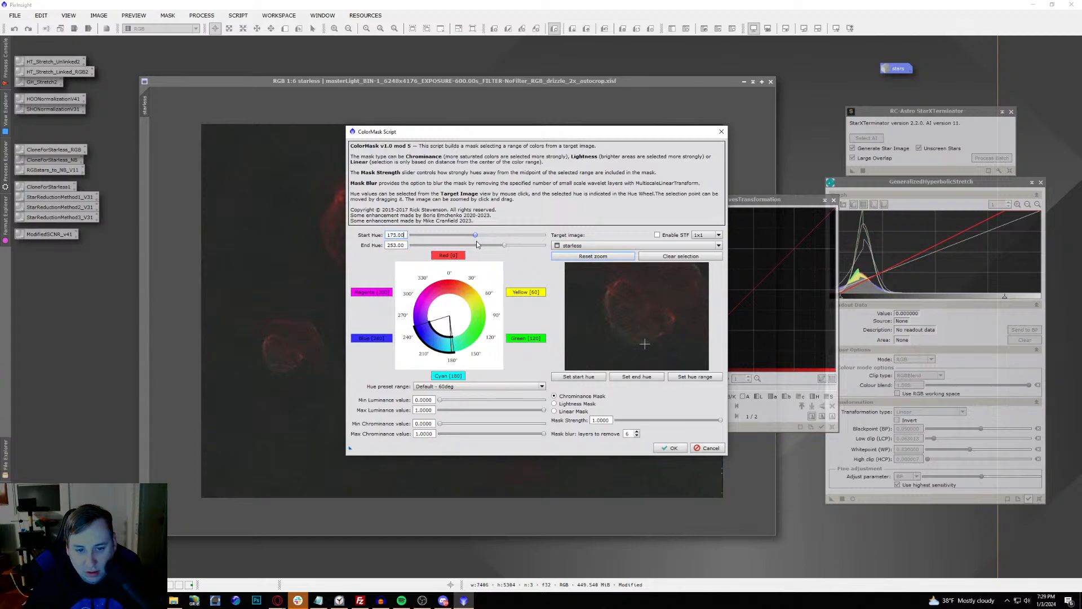
left_click(661, 447)
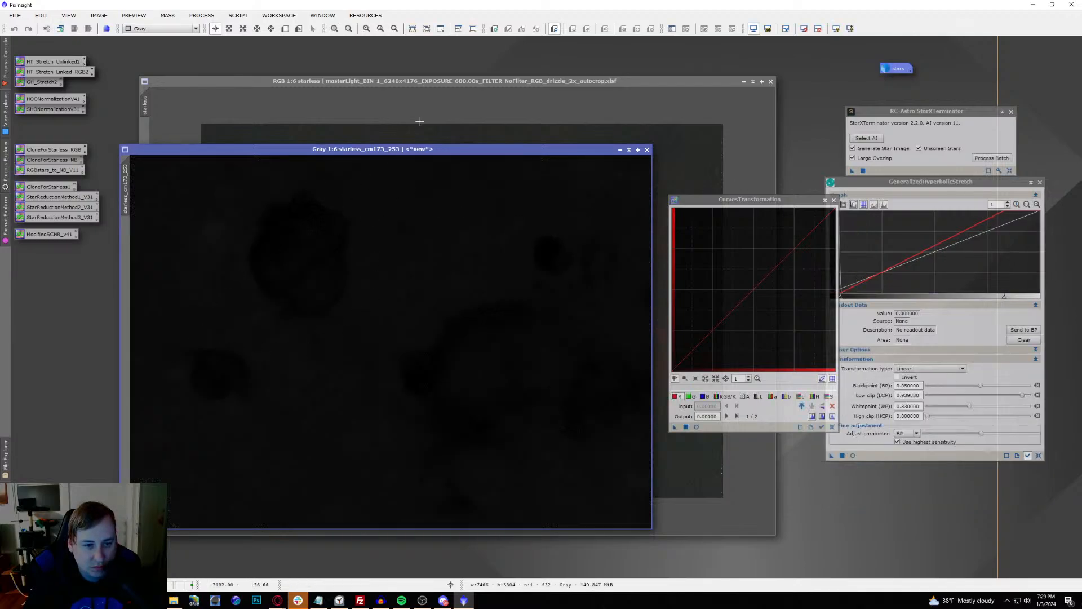
Step: Uncover the starless image and apply the new blue-cyan colour mask to it
left_click_drag(428, 149, 511, 131)
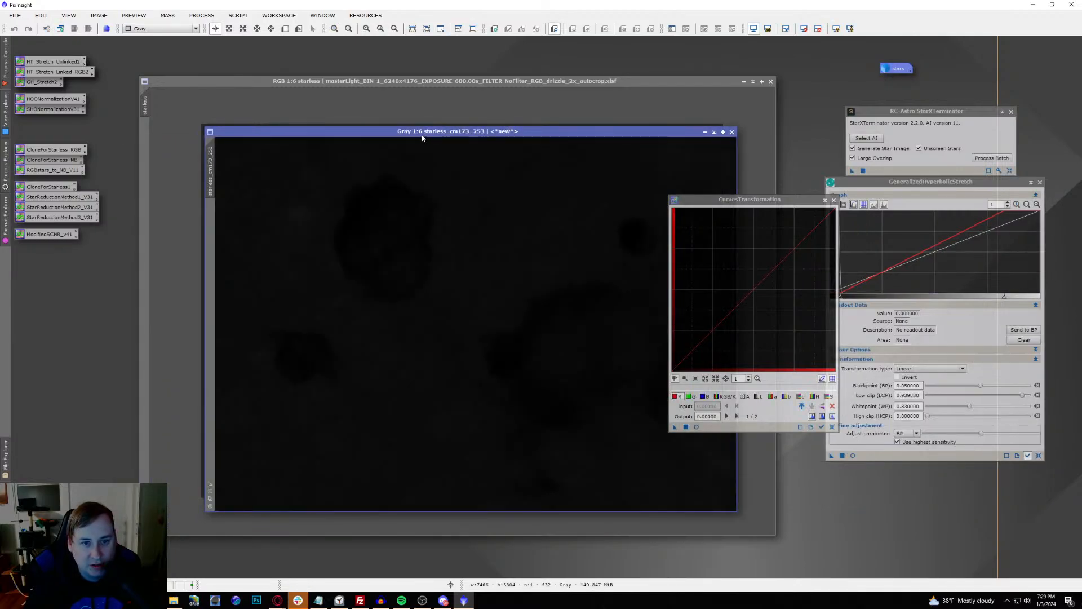
left_click_drag(424, 134, 498, 135)
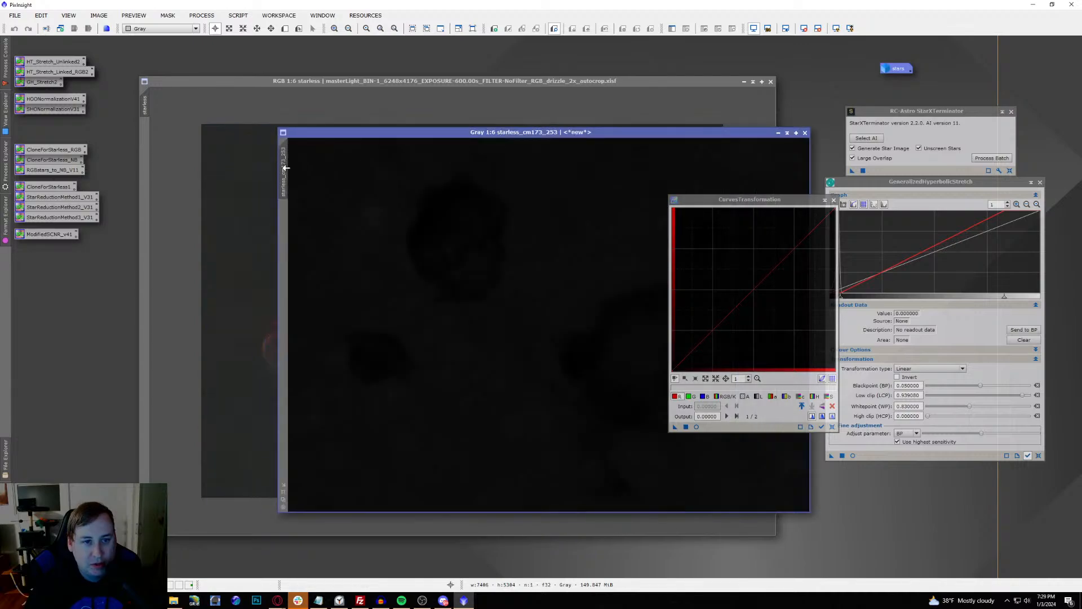
left_click(285, 79)
Step: With CurvesTransformation's real-time preview open, raise saturation at input 0.38501 to output 0.57881 and lower green at 0.50388 to 0.49354
left_click(697, 427)
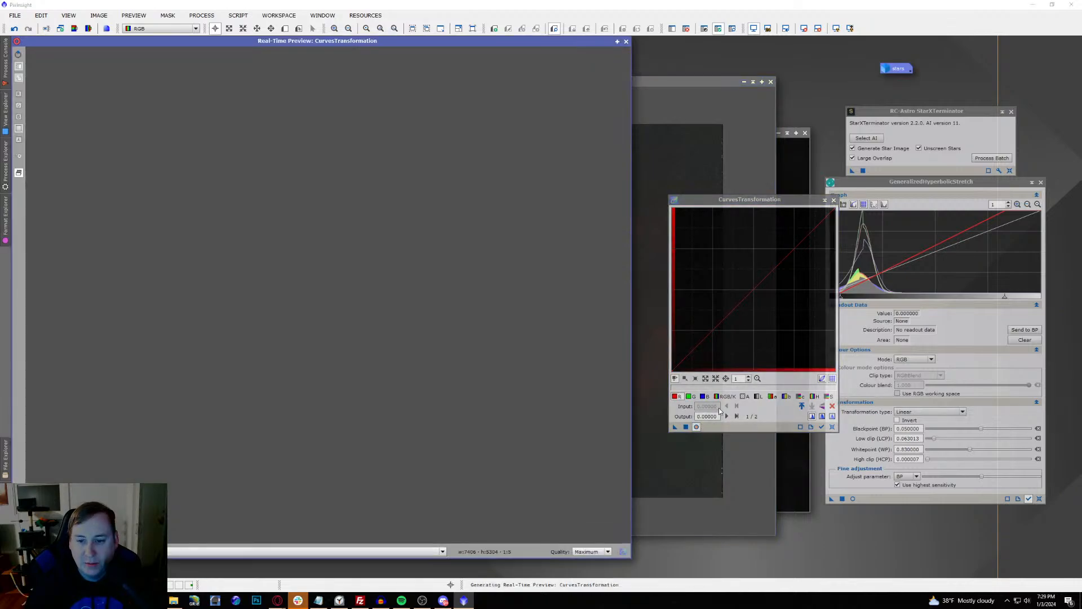
left_click(758, 397)
left_click_drag(754, 296, 735, 276)
left_click(828, 396)
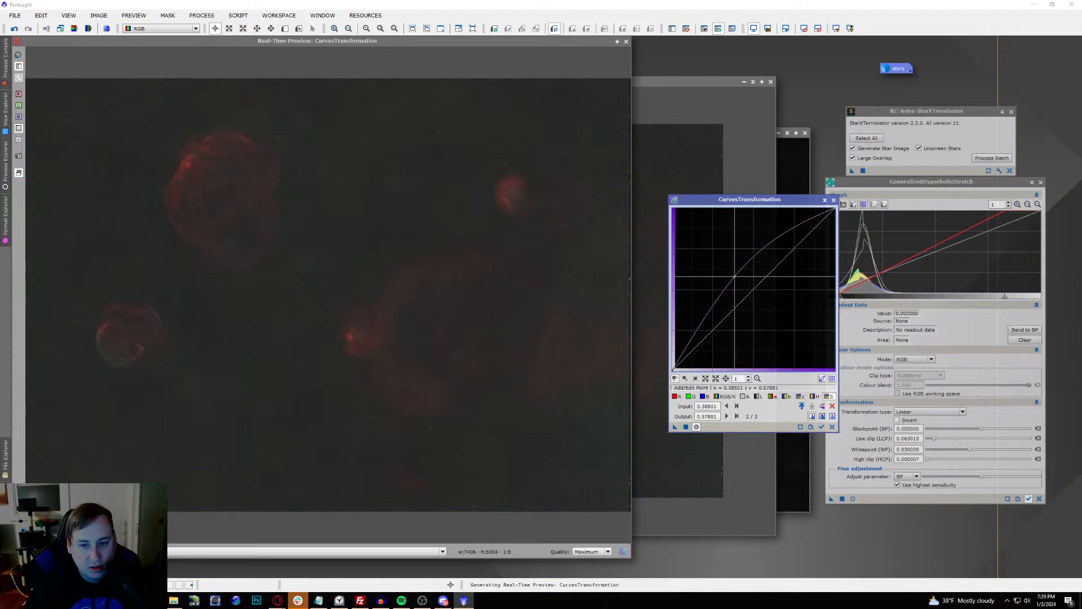
left_click(689, 396)
left_click_drag(752, 290, 754, 289)
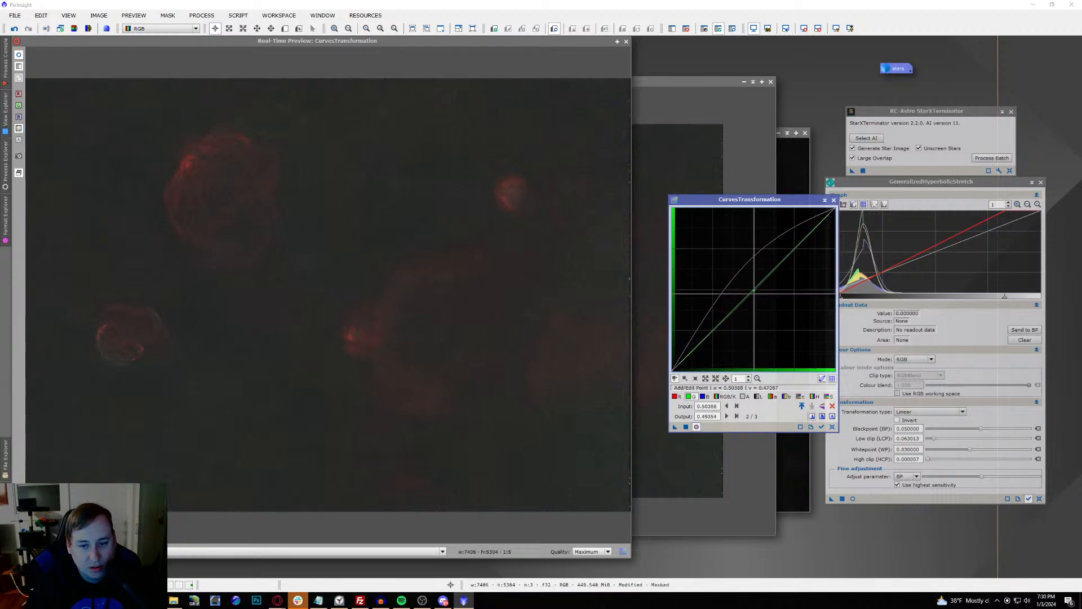
Step: Apply the curves to the masked starless image, clear the curves window out of the way, and remove the image's mask
left_click(685, 427)
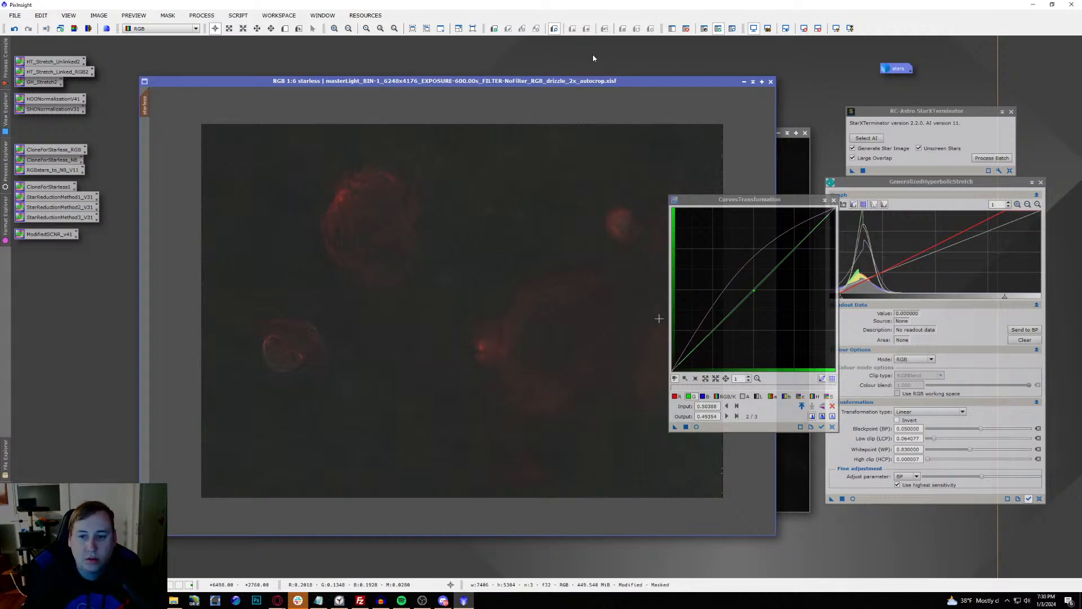
left_click_drag(772, 199, 930, 72)
left_click(977, 321)
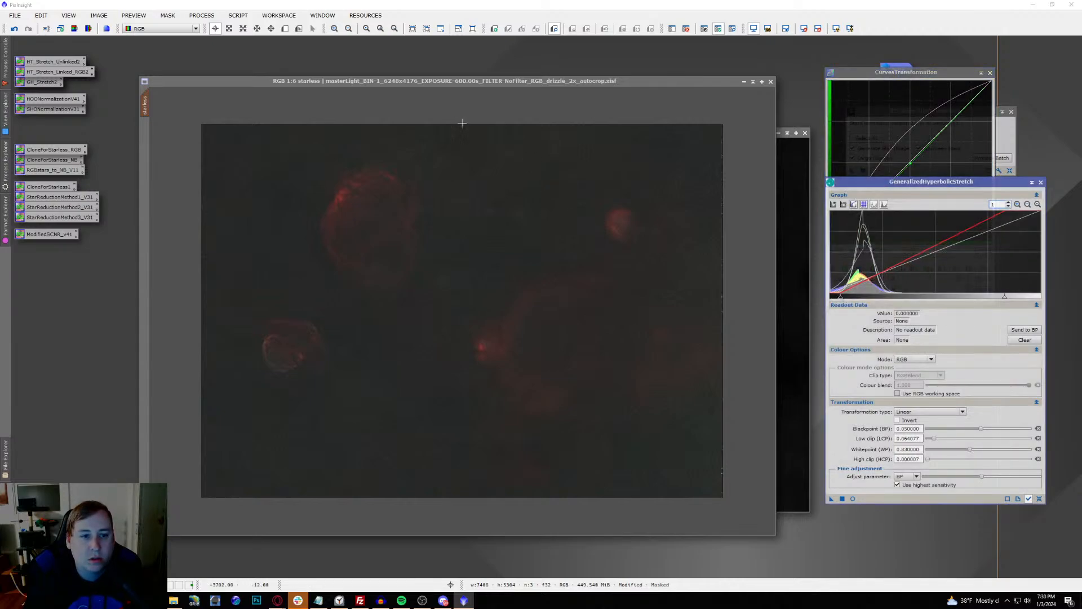
left_click(146, 102)
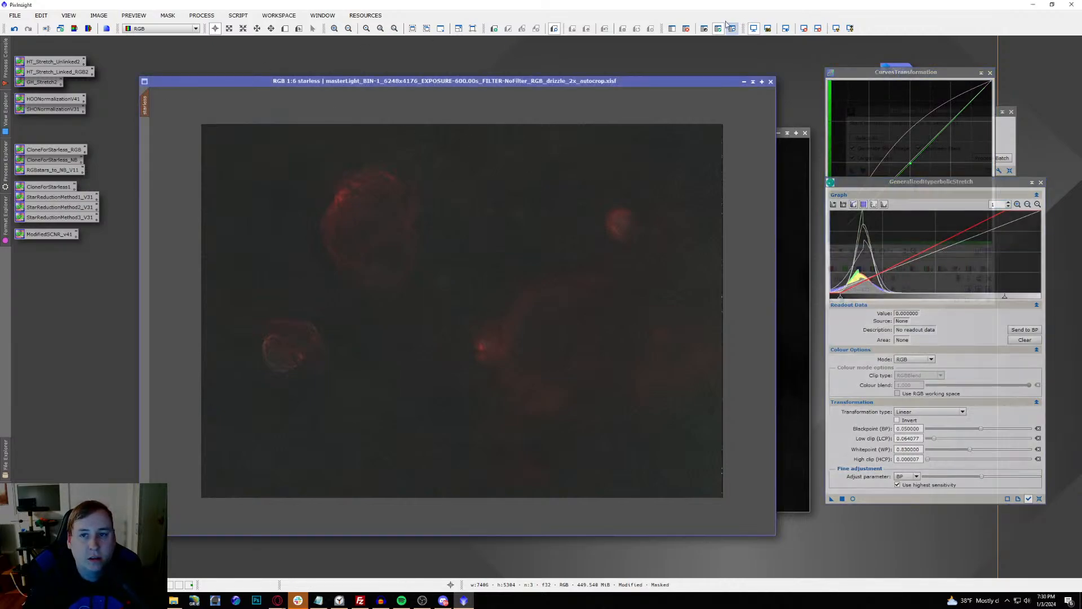
left_click(686, 28)
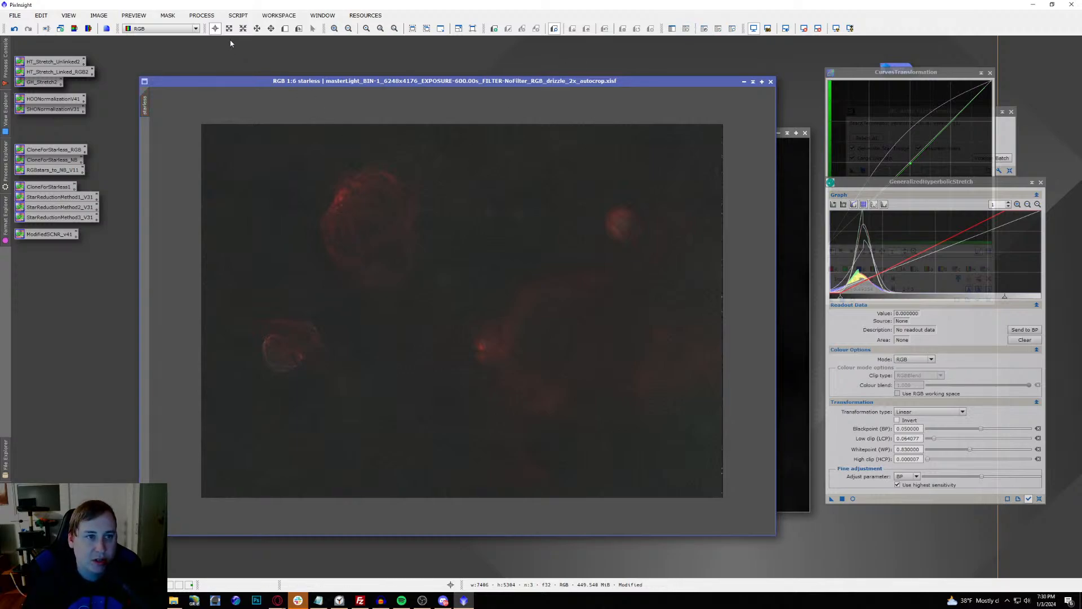
Step: Open RangeSelection with a real-time preview of the starless image
left_click(201, 17)
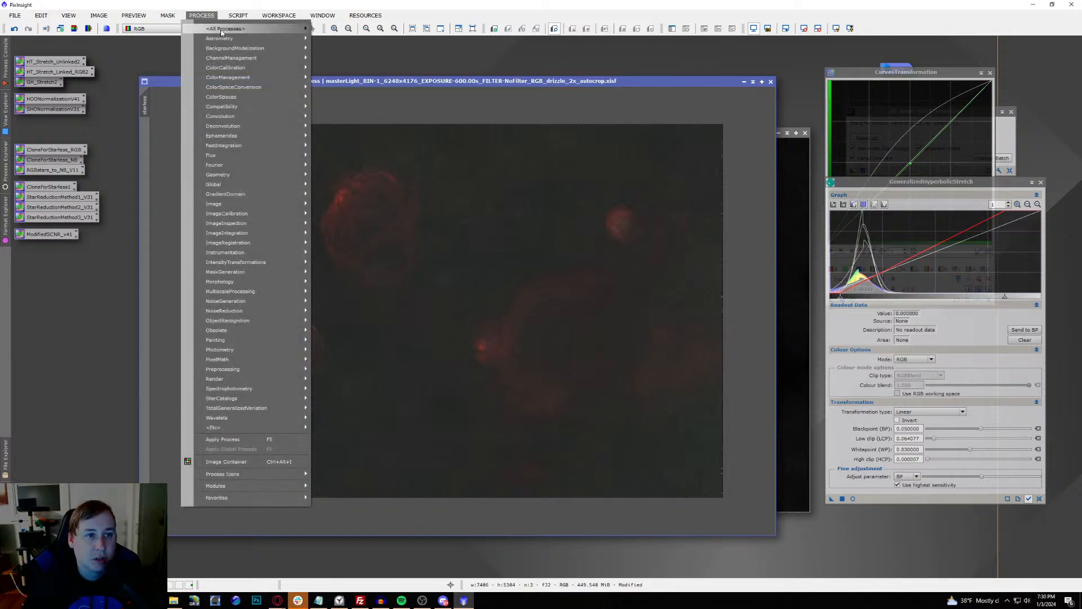
mouse_move(228, 33)
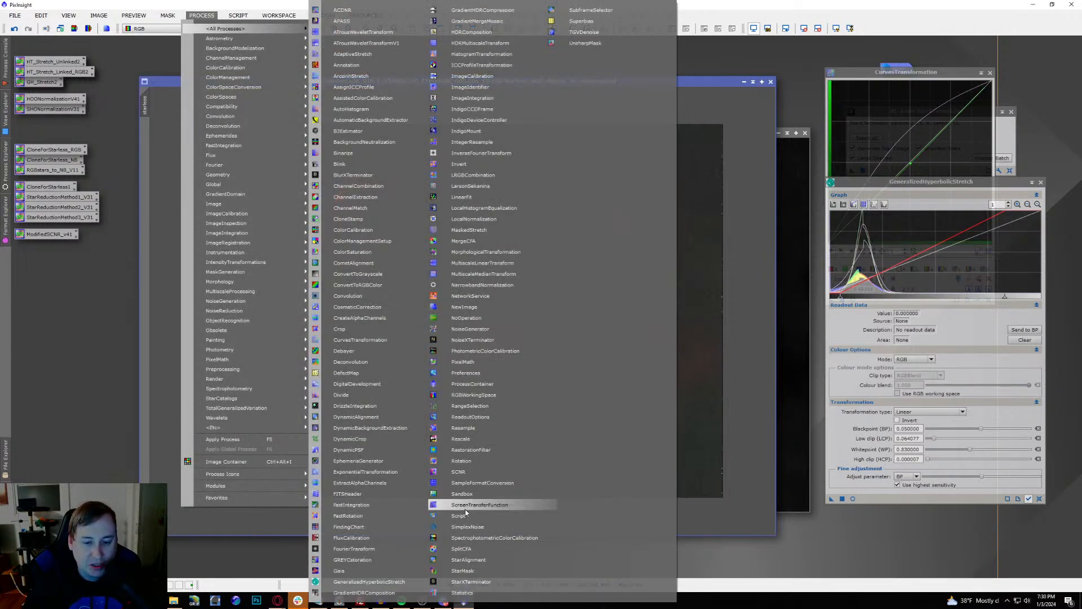
left_click(486, 406)
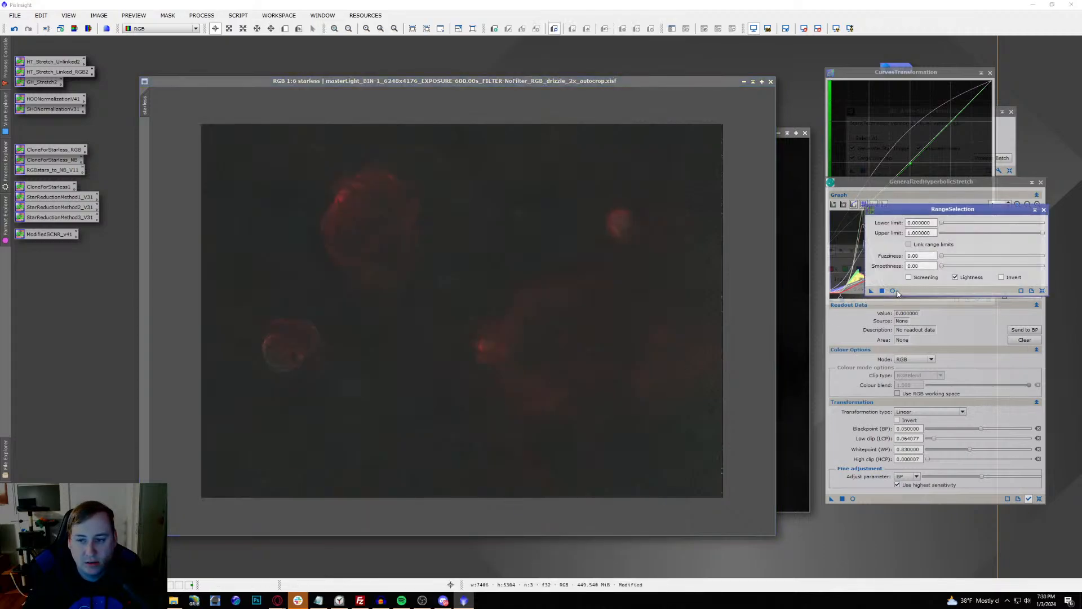
left_click(892, 290)
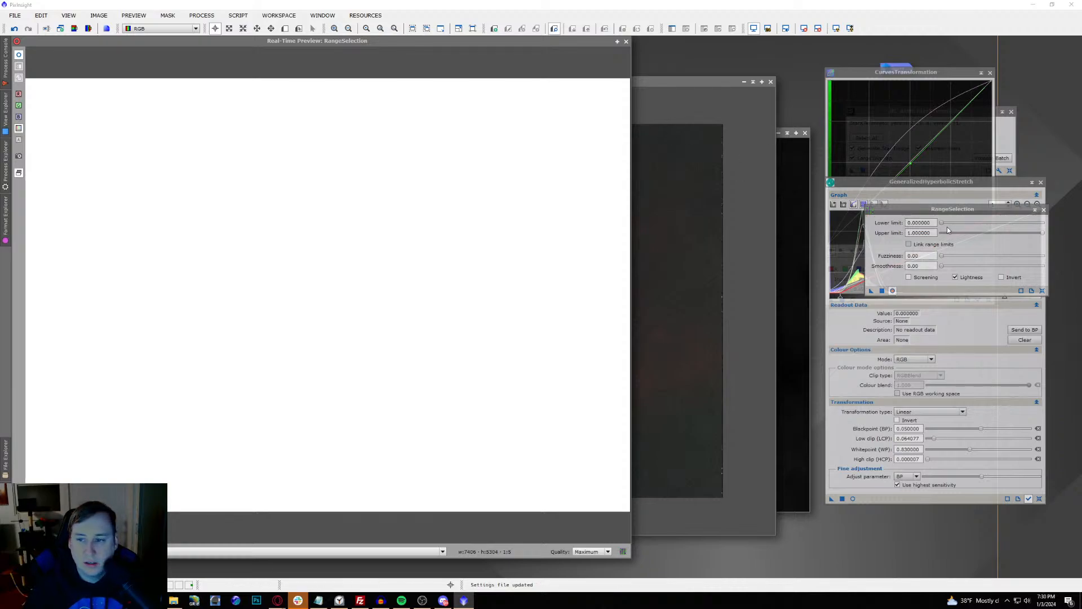
Step: Tune the range selection to lower limit 0.16, fuzziness 0.31 and smoothness 30.5, and invert it to select the background
left_click_drag(941, 223, 961, 225)
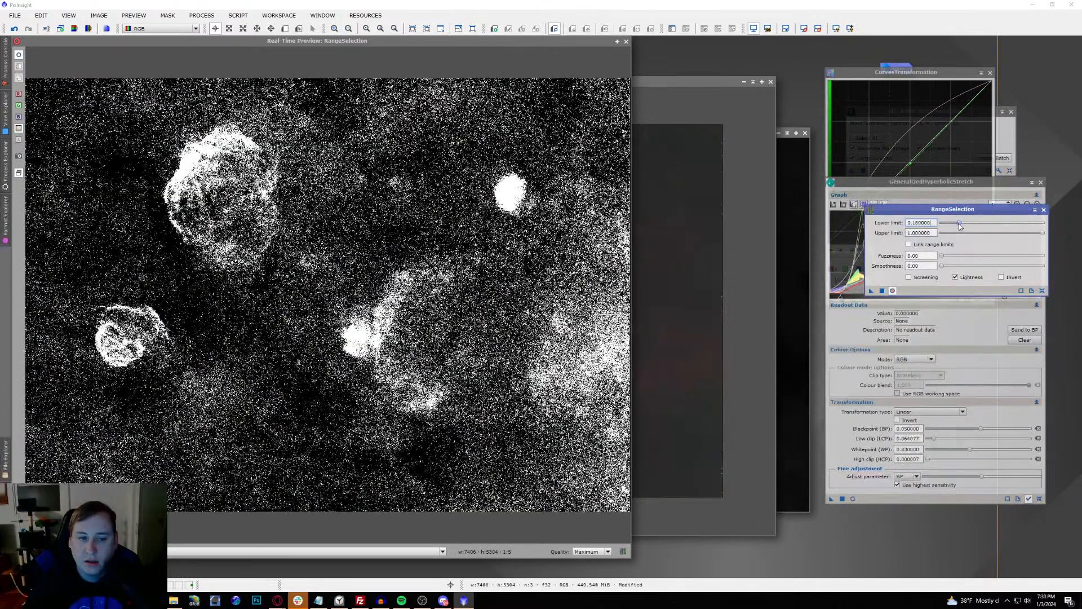
left_click_drag(942, 260, 960, 259)
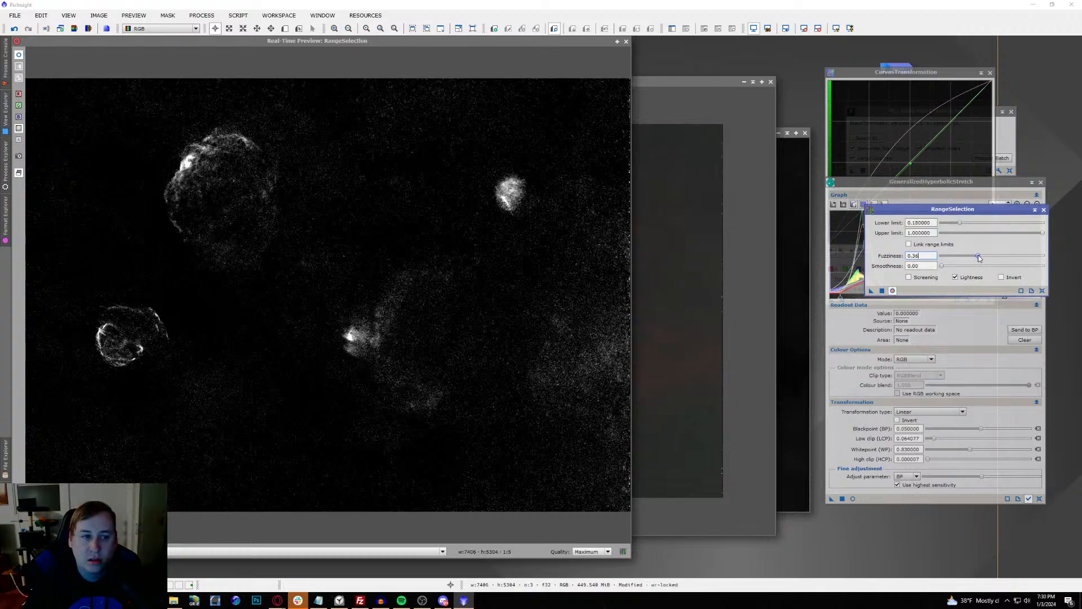
mouse_move(972, 258)
left_mouse_down()
mouse_move(998, 263)
mouse_move(987, 260)
left_mouse_up()
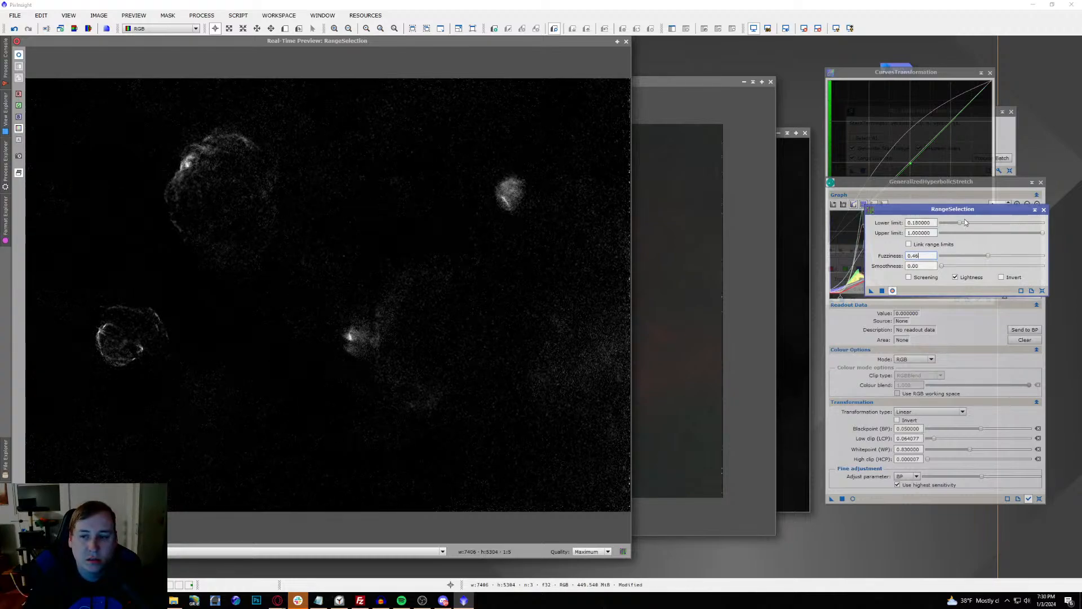
left_click_drag(959, 224, 957, 224)
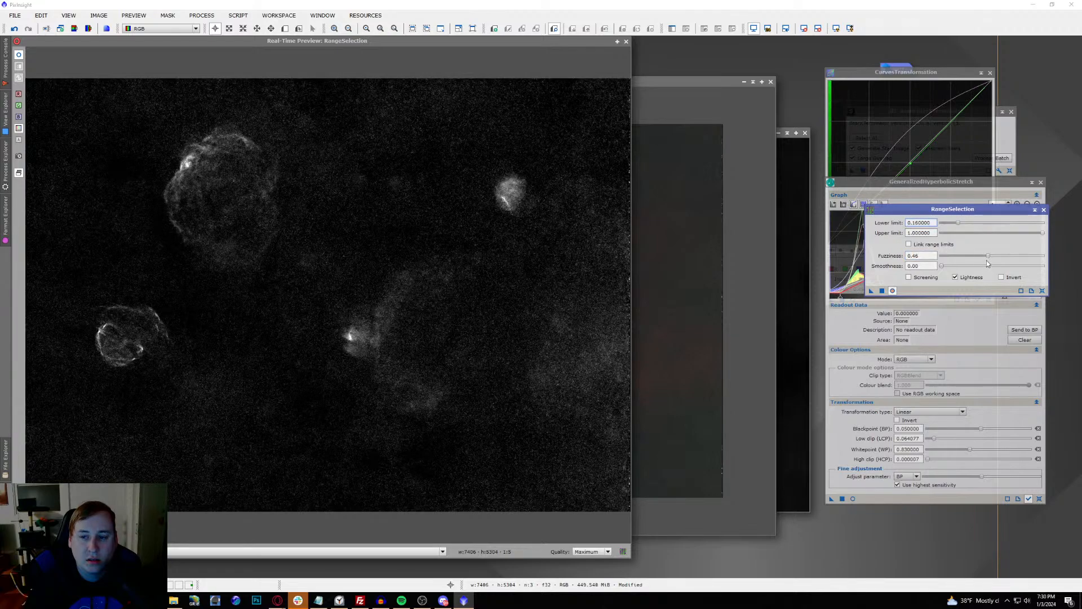
left_click_drag(961, 226, 963, 226)
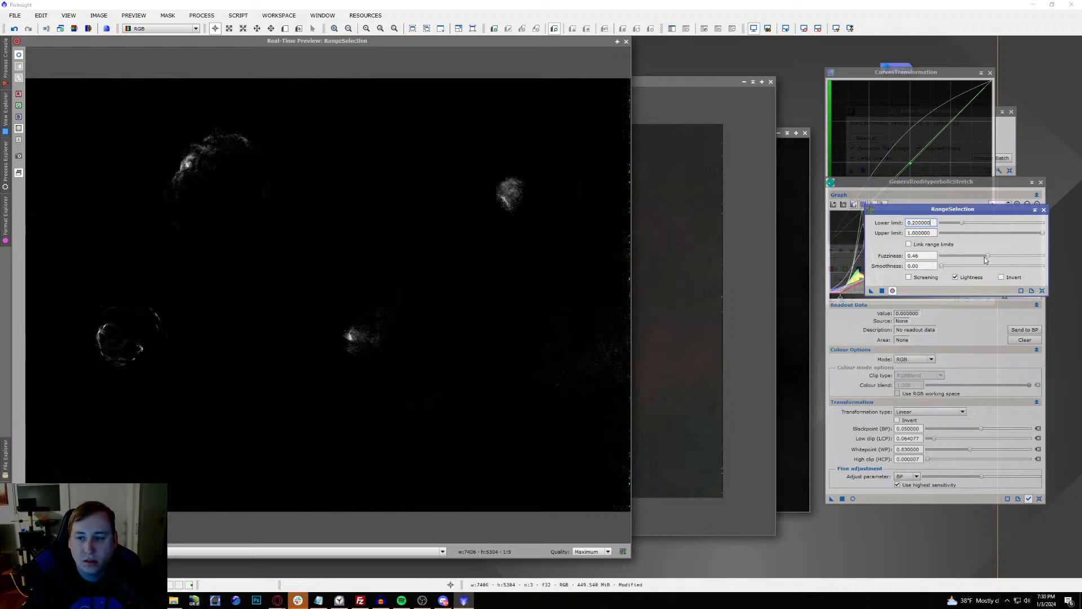
left_click_drag(987, 259, 944, 251)
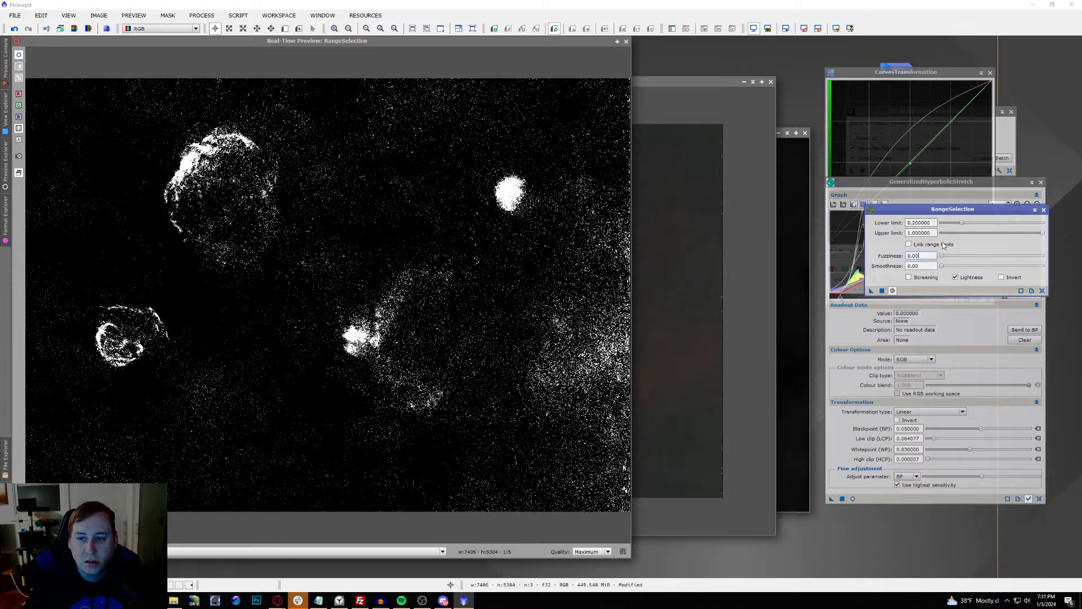
left_click_drag(962, 224, 975, 260)
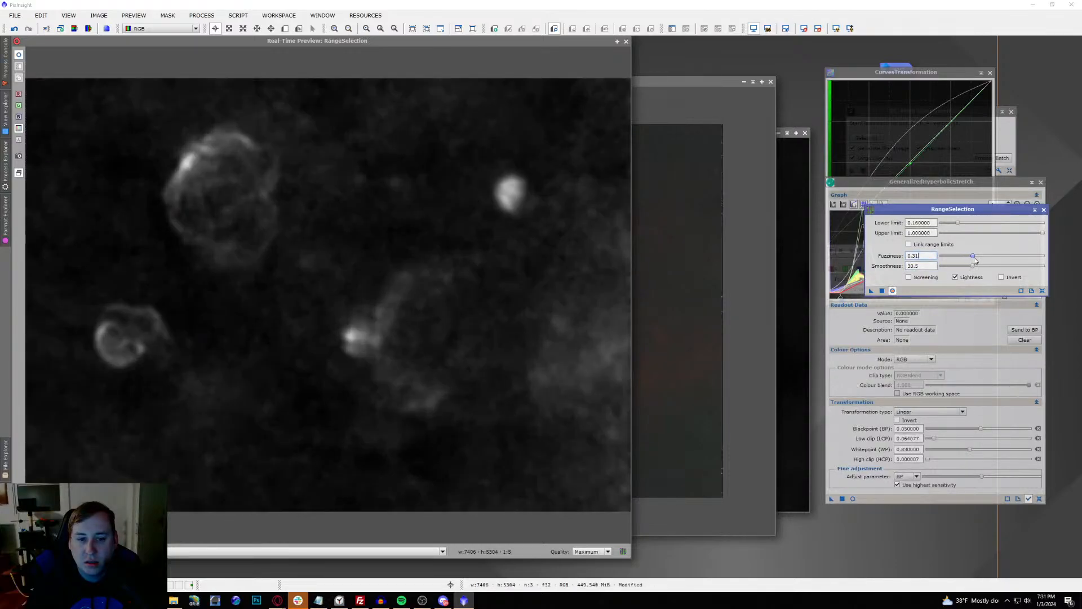
left_click(1002, 277)
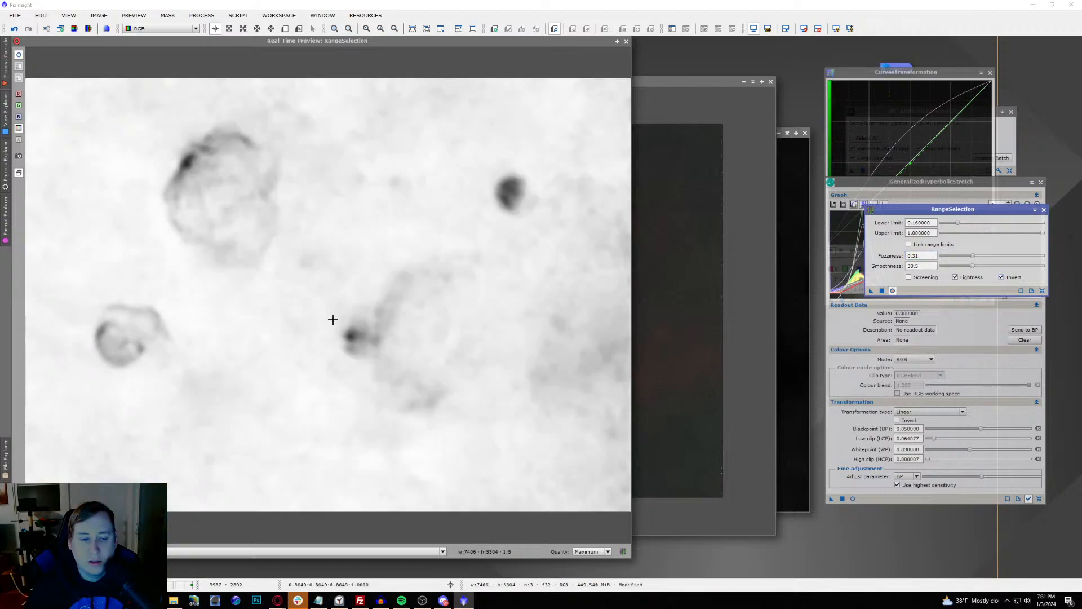
Step: Create the inverted range mask and apply it to the starless image
left_click_drag(589, 46, 839, 64)
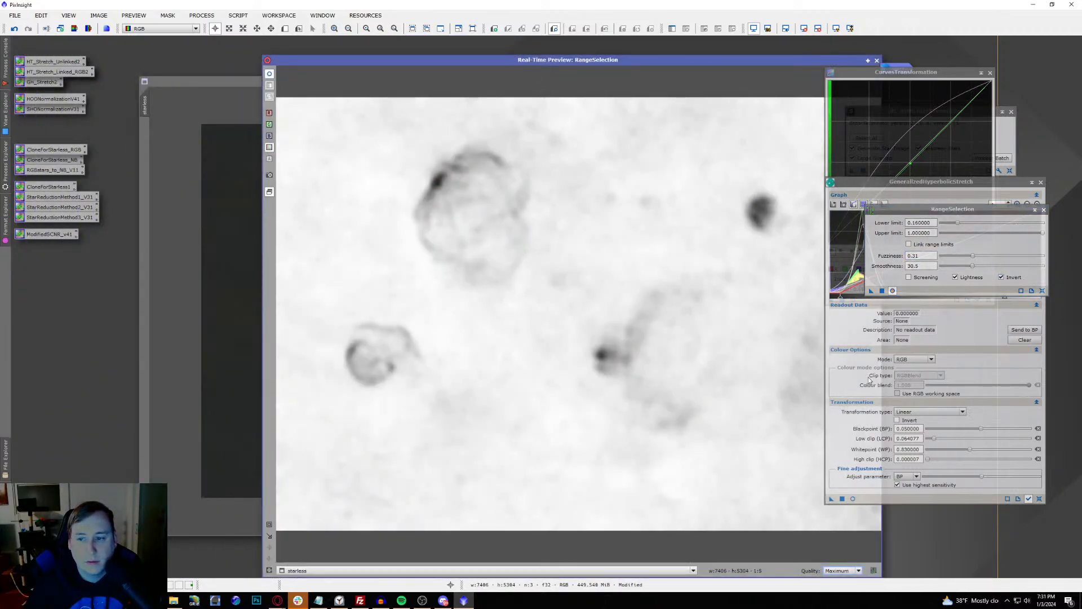
left_click(882, 291)
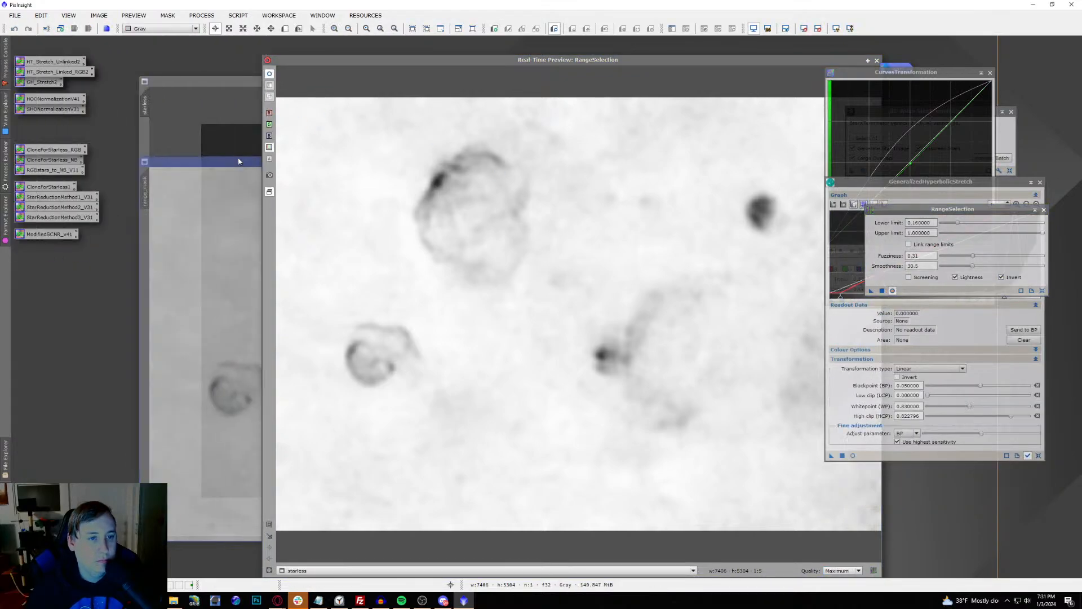
left_click_drag(184, 170, 147, 135)
left_click(192, 81)
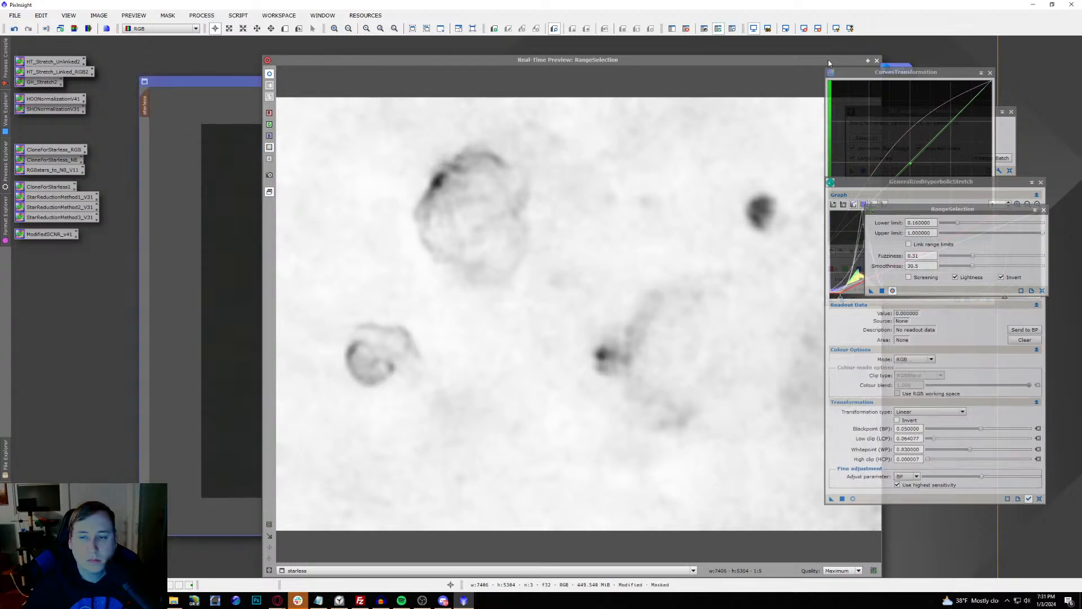
Step: Close the range preview and denoise the masked starless image using NoiseXTerminator with denoise 0.90 and detail 0.15
left_click_drag(827, 59, 565, 168)
left_click(610, 174)
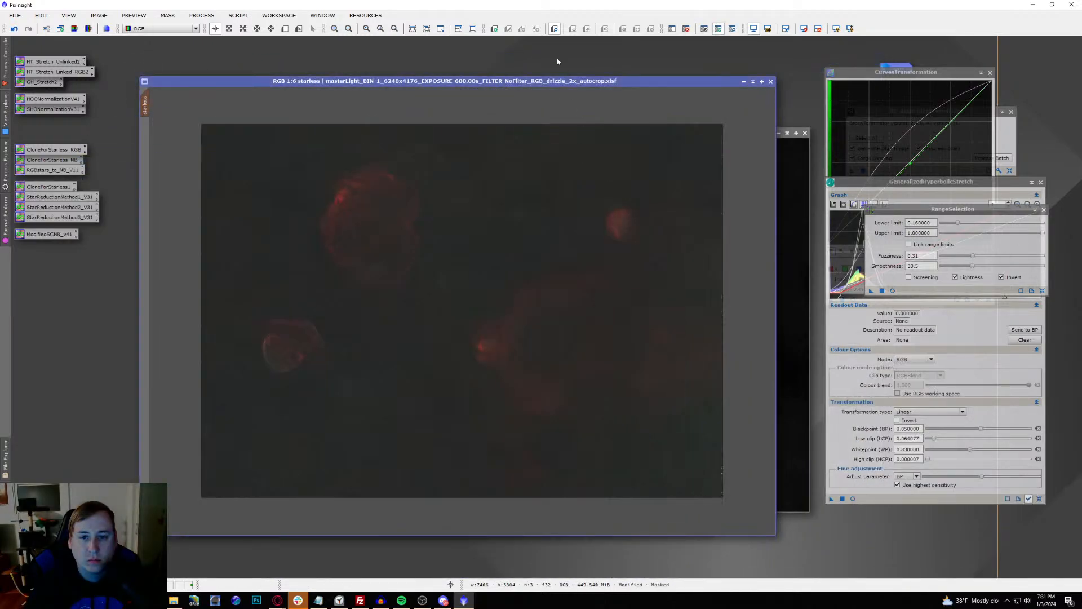
left_click(202, 16)
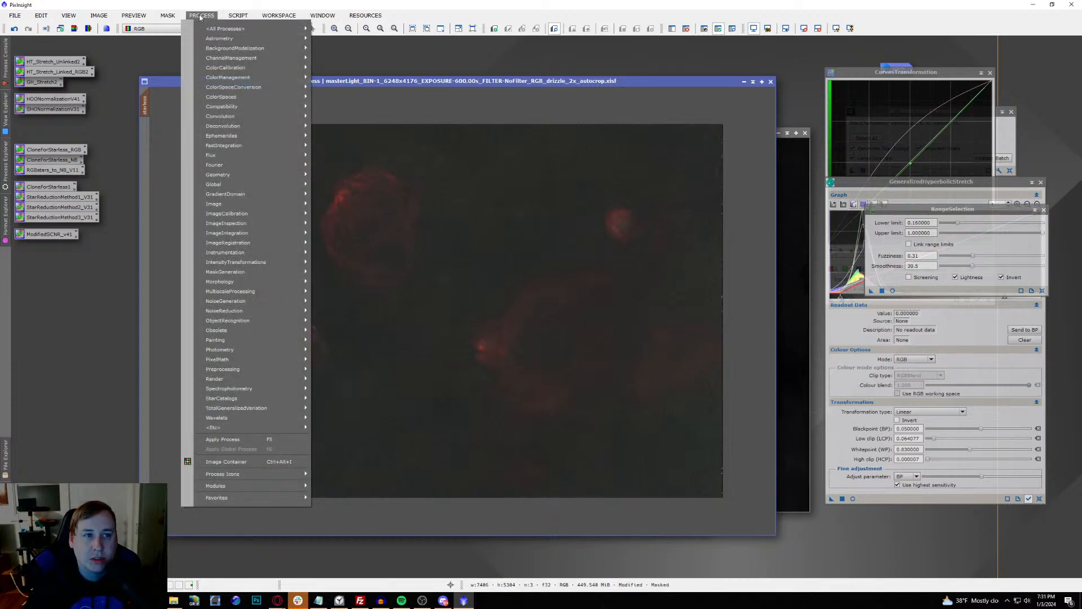
mouse_move(225, 28)
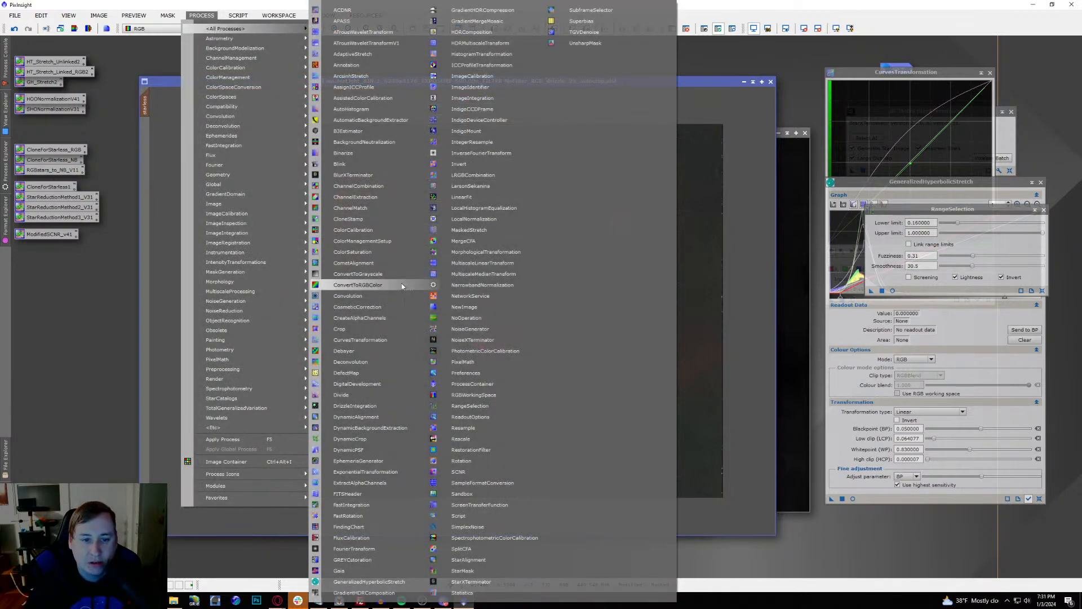
left_click(459, 340)
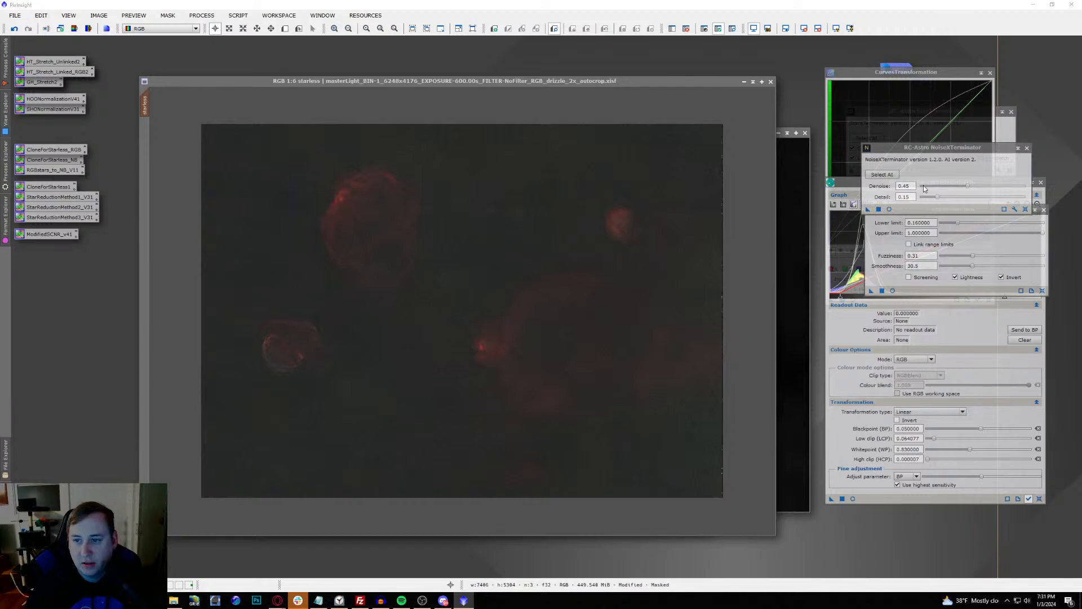
left_click_drag(967, 185, 1013, 186)
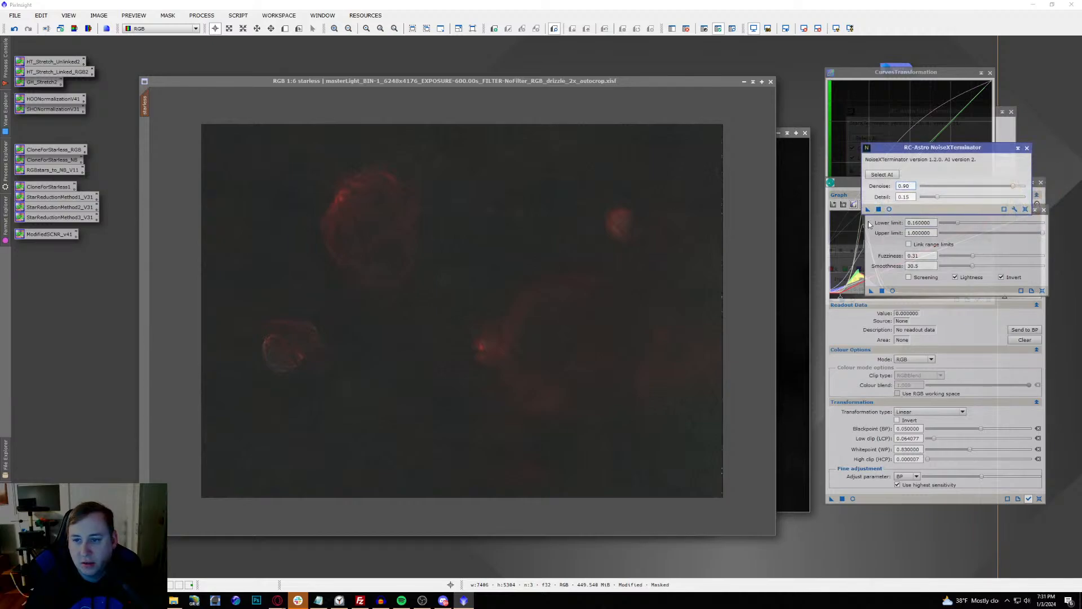
left_click_drag(868, 211, 579, 292)
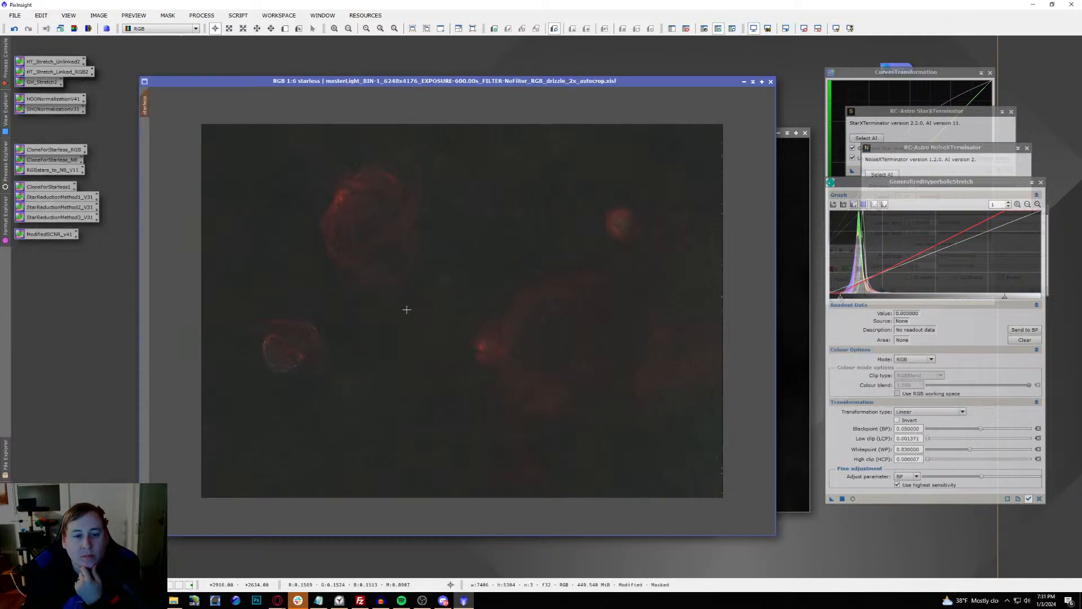
Step: Bring up CurvesTransformation and reset all its curves to a straight line
left_click(214, 16)
mouse_move(226, 28)
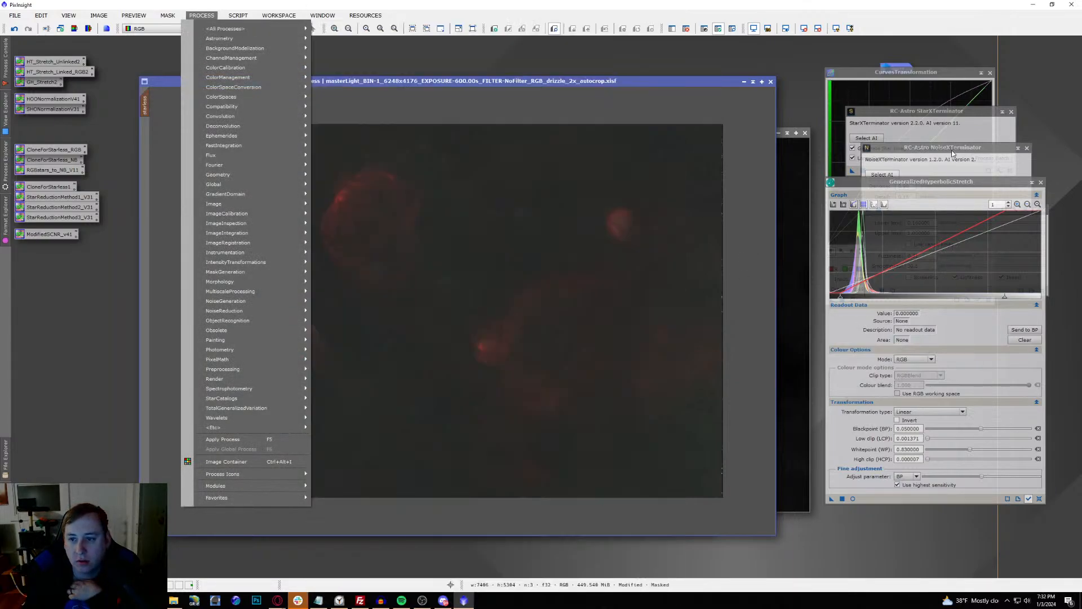
left_click(961, 148)
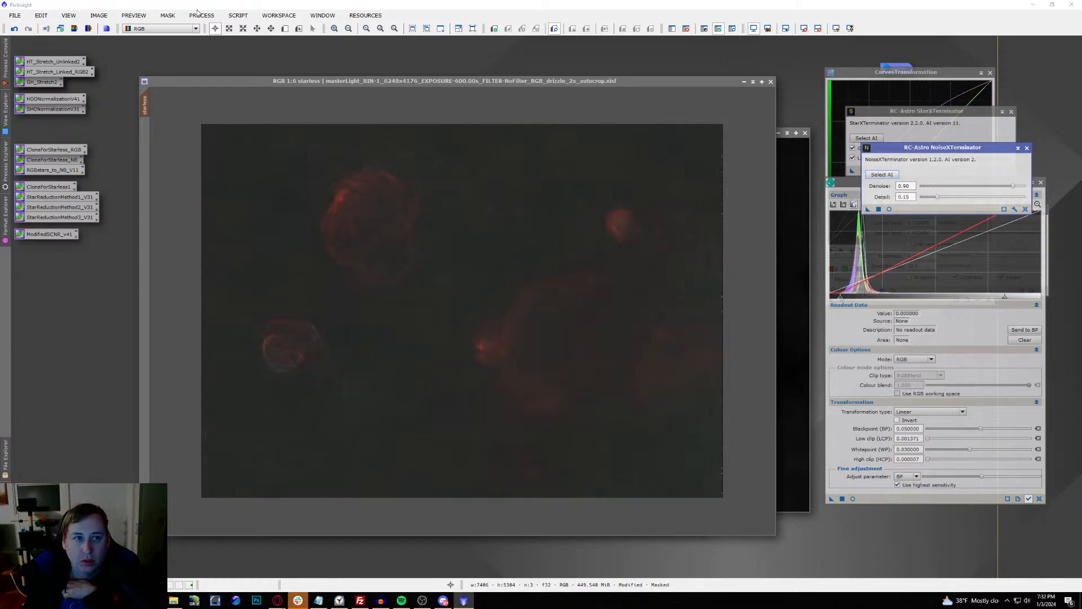
left_click(214, 17)
mouse_move(238, 15)
mouse_move(252, 145)
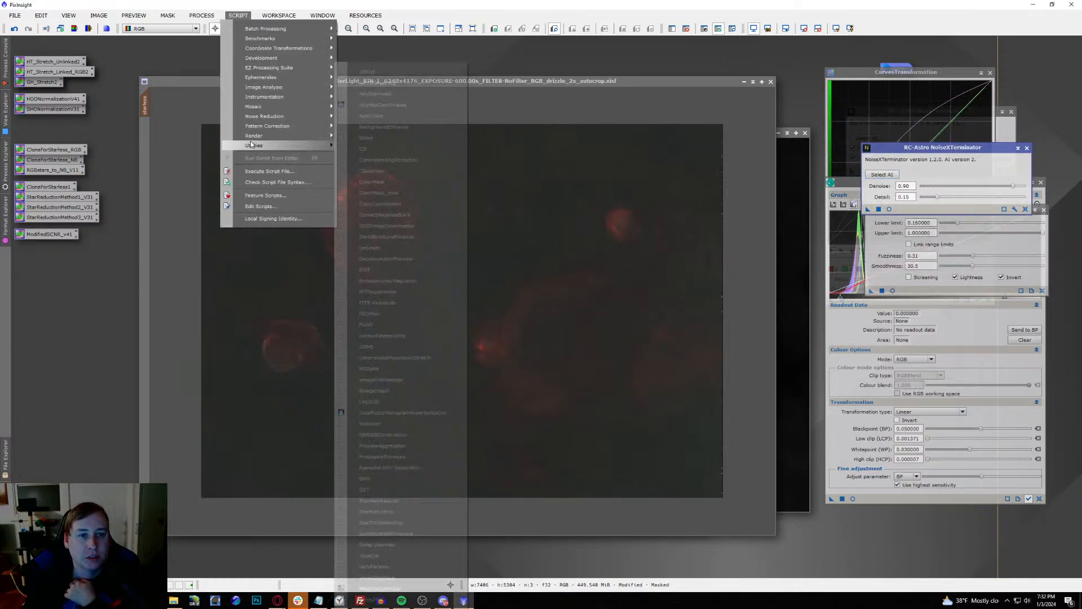
mouse_move(202, 15)
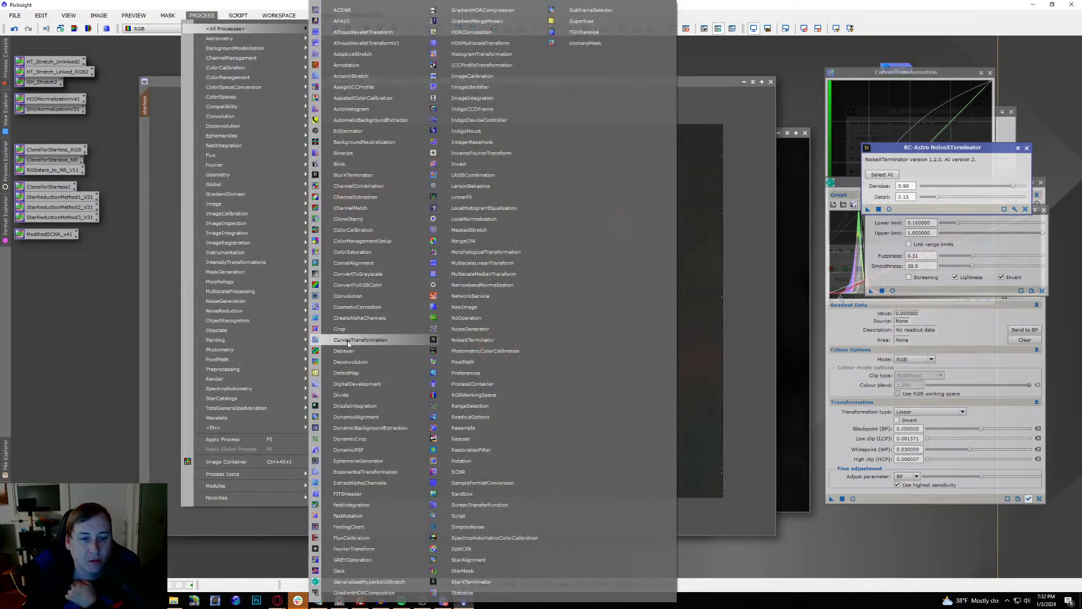
left_click(347, 341)
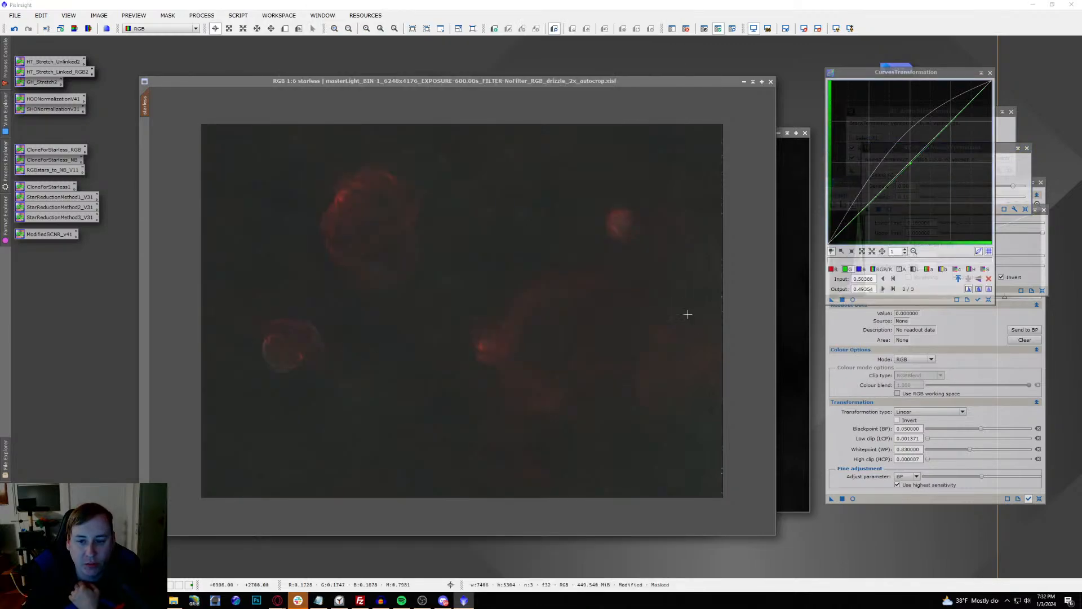
left_click(989, 300)
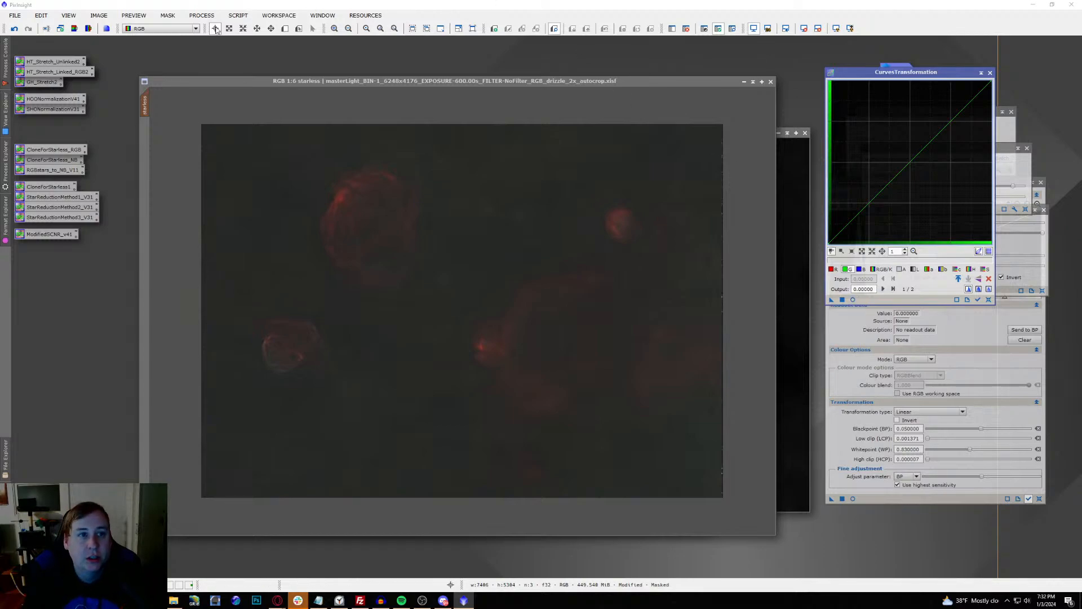
Step: Try a MorphologicalTransformation erosion with amount 0.75 on the masked starless image, and close the process window
left_click(238, 15)
mouse_move(201, 15)
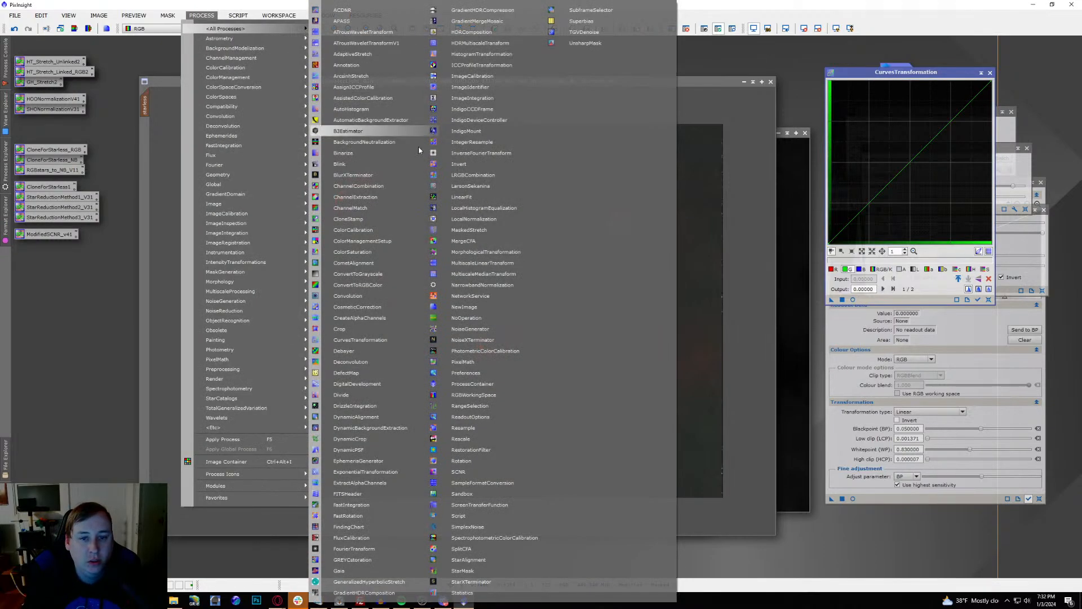
left_click(518, 252)
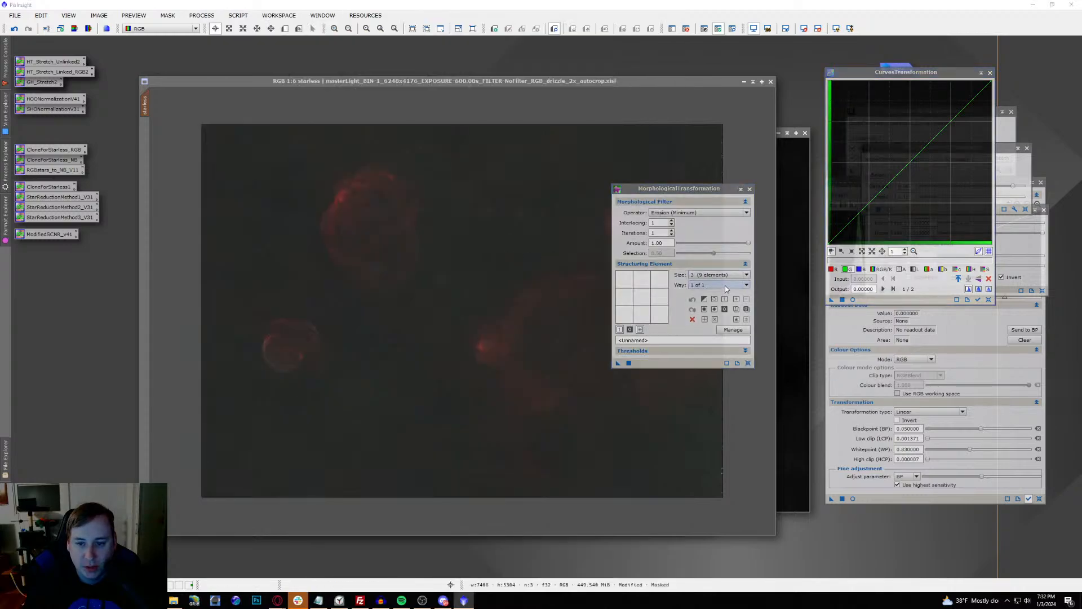
left_click_drag(749, 245, 743, 245)
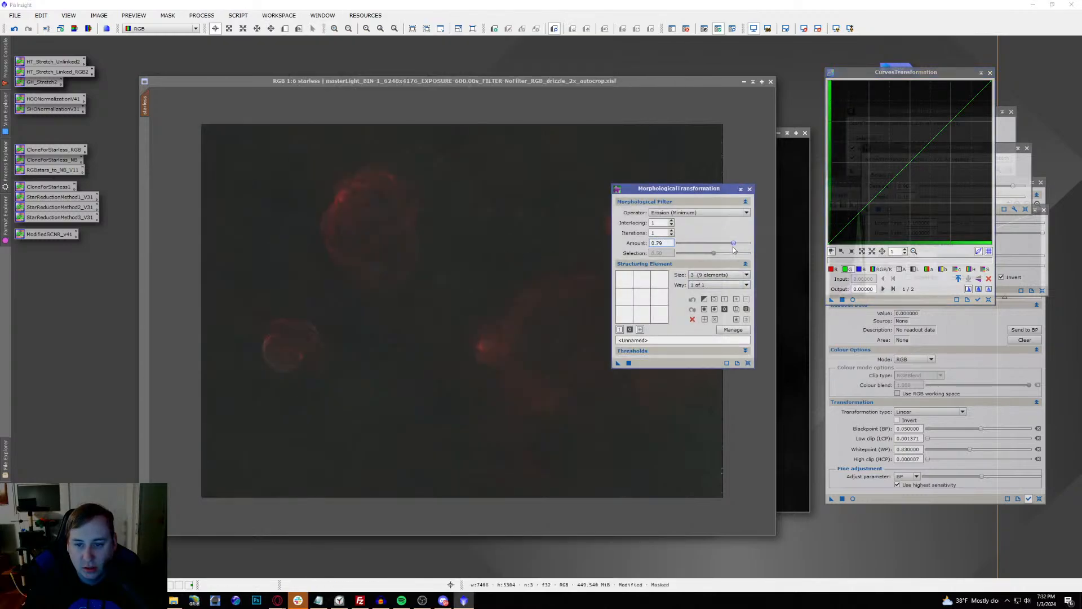
left_click_drag(617, 363, 382, 344)
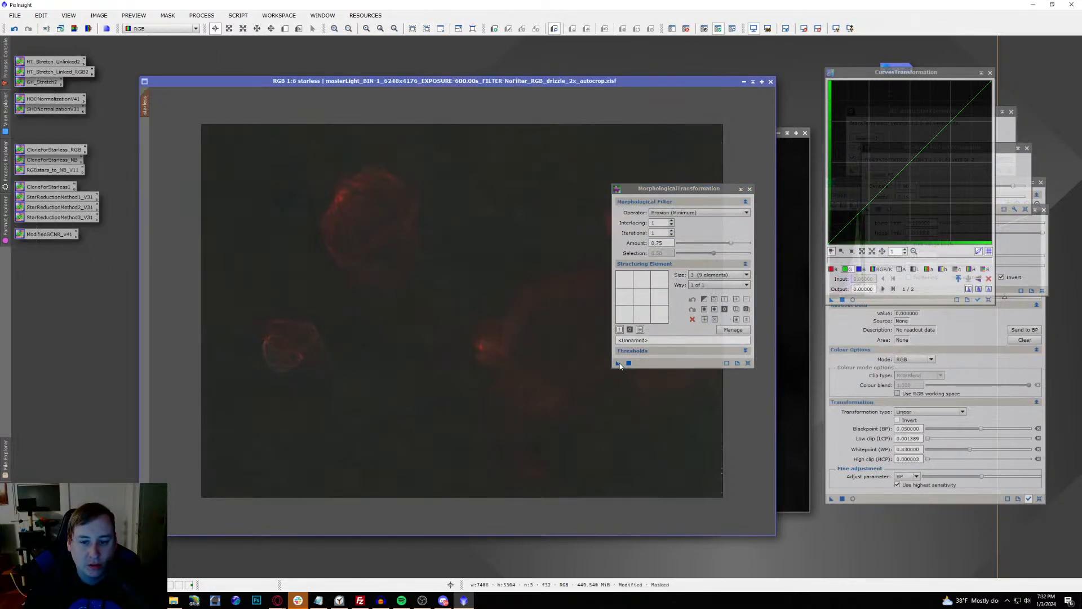
left_click_drag(617, 365, 439, 282)
left_click(749, 188)
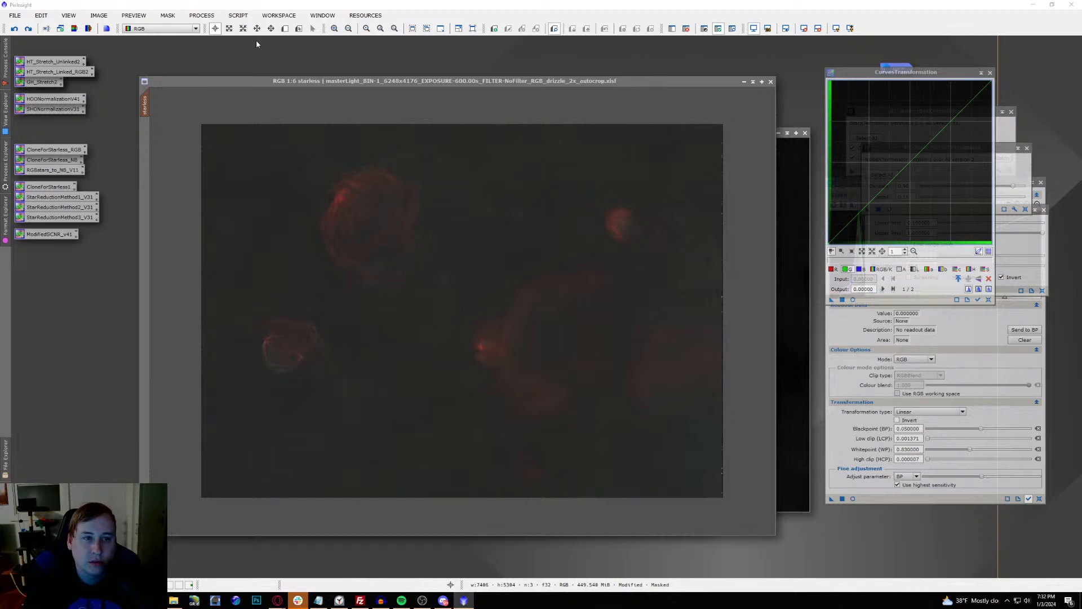
Step: Preview and apply a darkening RGB/K curve to the masked starless background with a point at input 0.56589, output 0.43411
left_click(202, 16)
mouse_move(243, 29)
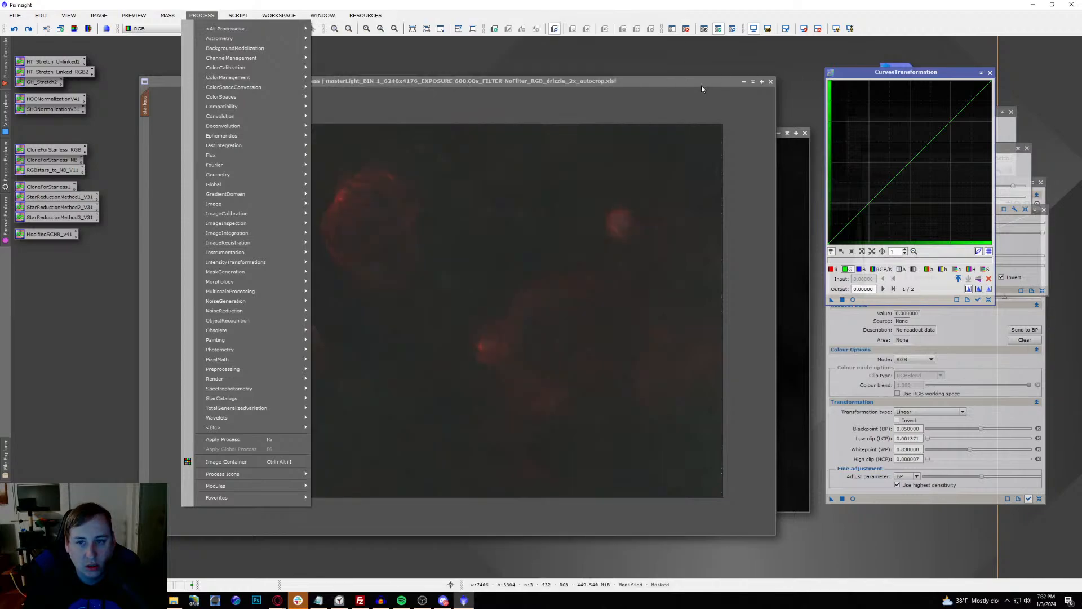
left_click(703, 89)
left_click(852, 299)
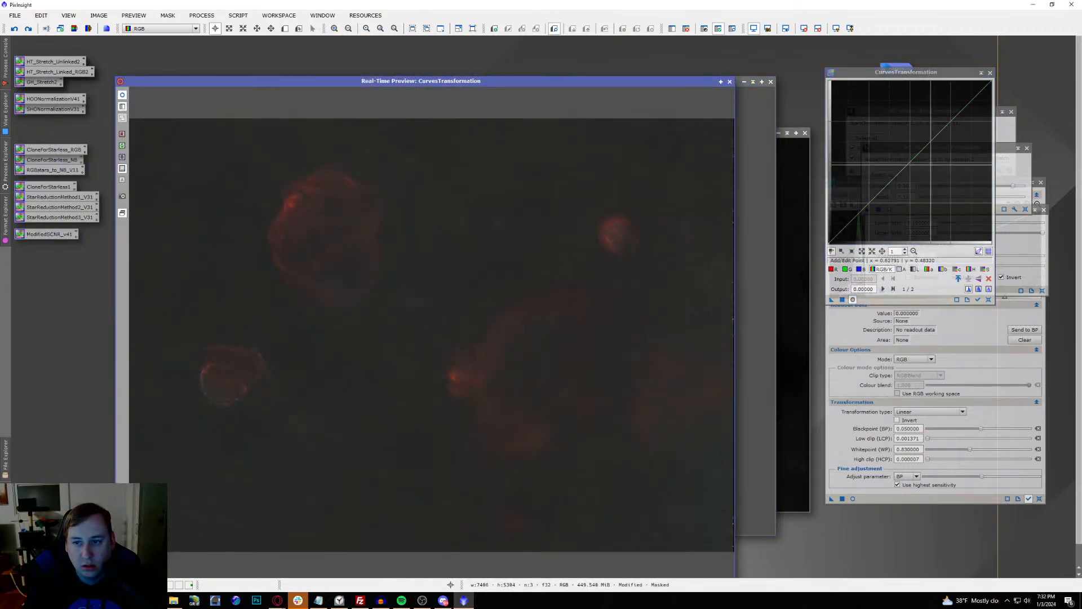
left_click(920, 168)
left_click_drag(921, 167, 920, 173)
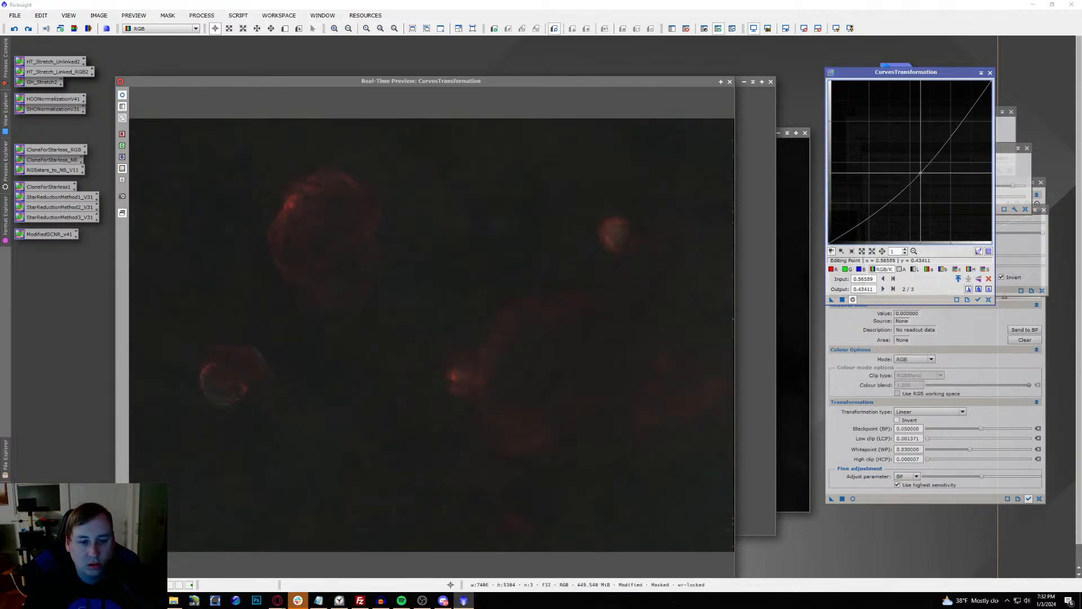
left_click(842, 299)
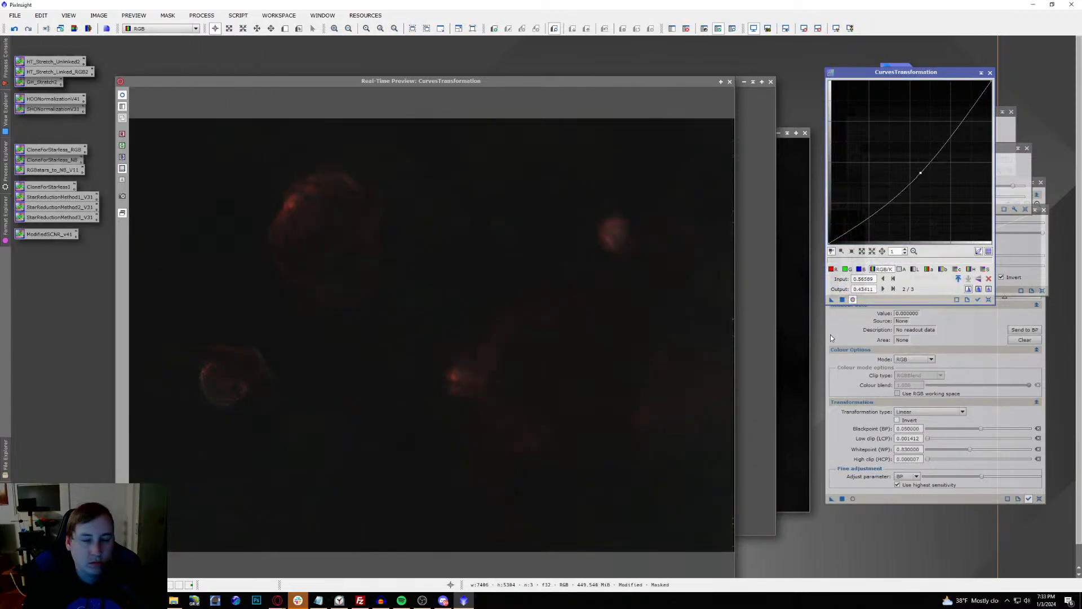
Step: Reset the curves and close the real-time preview
left_click(988, 299)
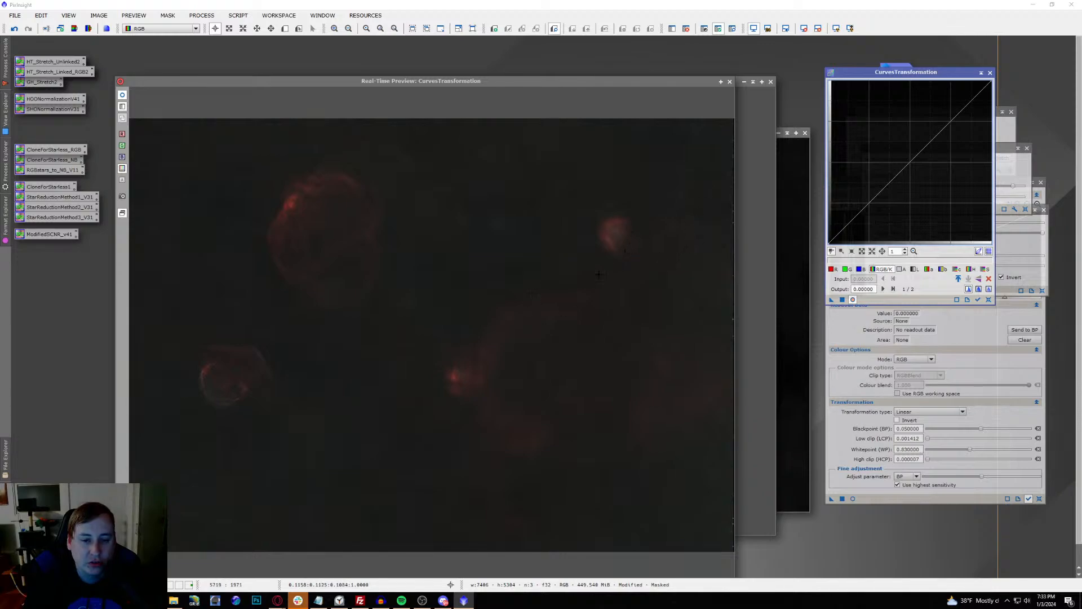
left_click(509, 79)
left_click(730, 82)
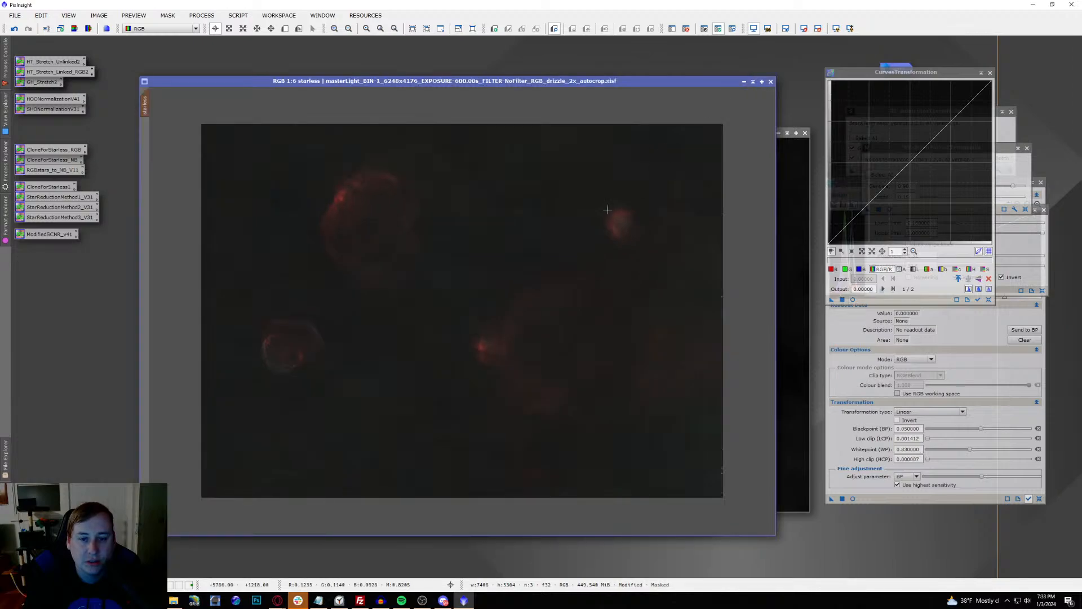
Step: Undo the background darkening and noise reduction on the starless image and remove its mask
scroll(514, 290, "up", 3)
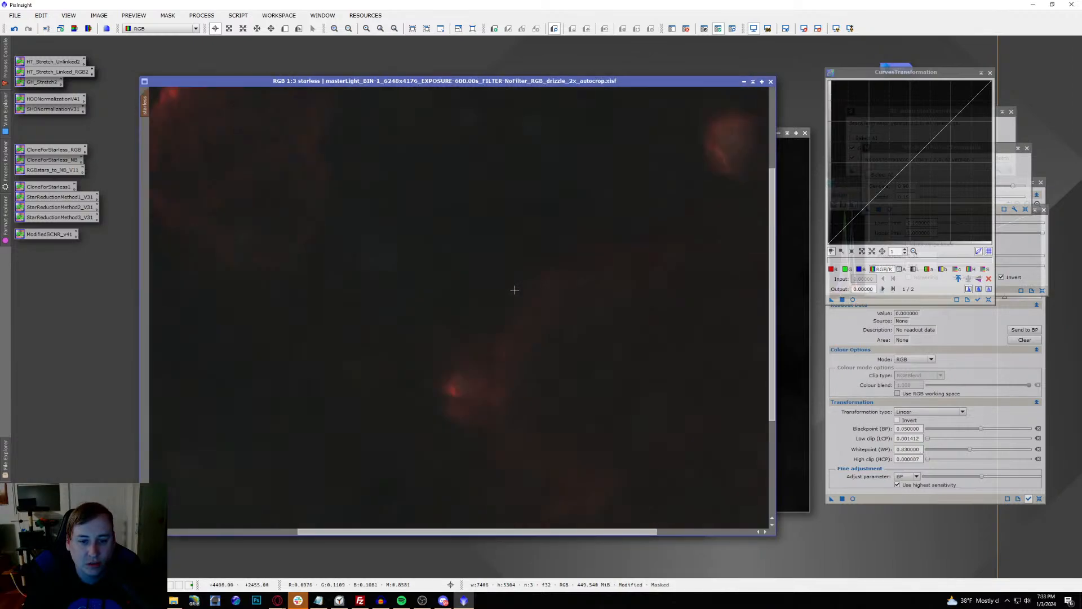
scroll(709, 201, "down", 3)
scroll(338, 186, "up", 1)
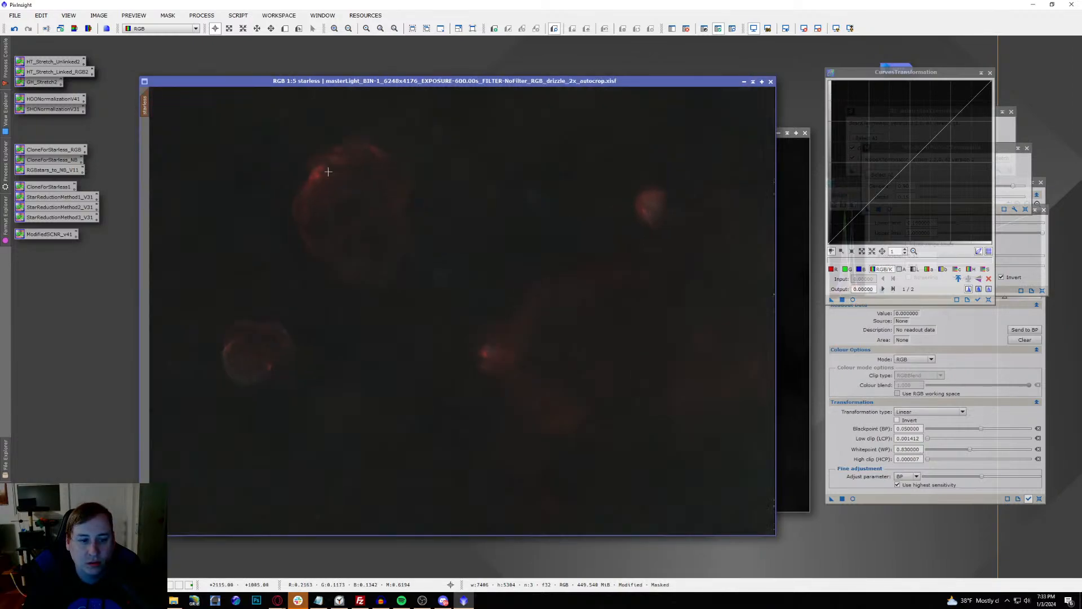
left_click(16, 32)
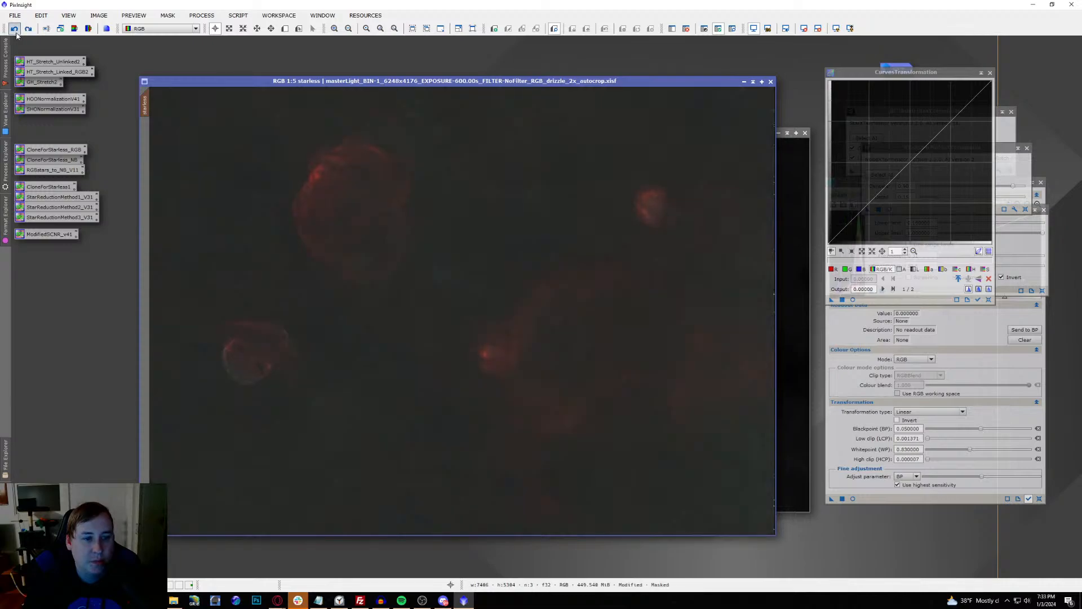
left_click(731, 28)
Step: Denoise the whole unmasked starless image using NoiseXTerminator with denoise 0.45 and detail 0.15
left_click(1005, 148)
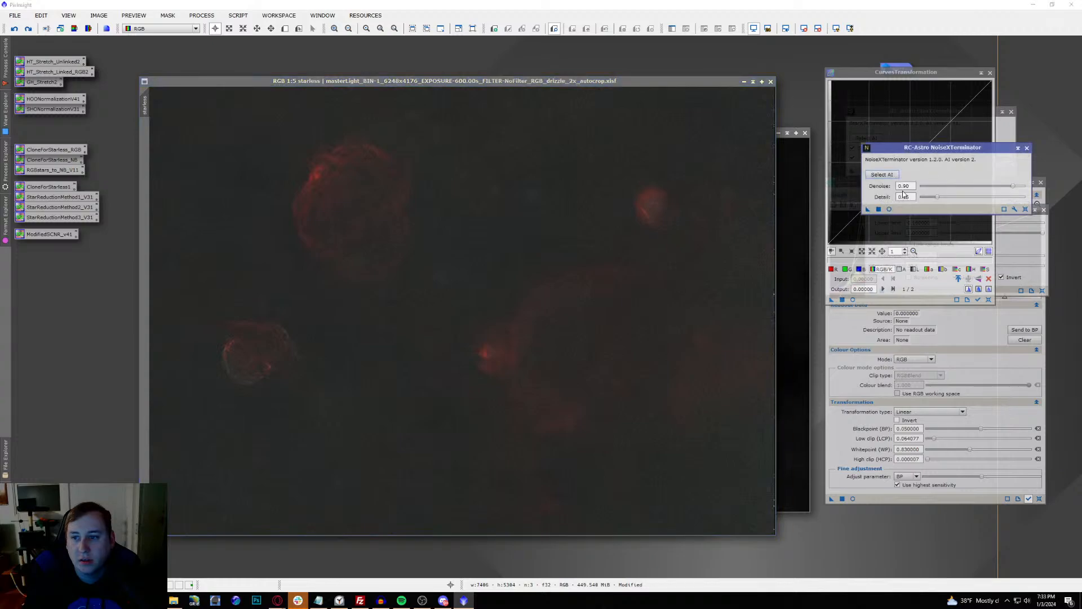
left_click_drag(1012, 191, 977, 190)
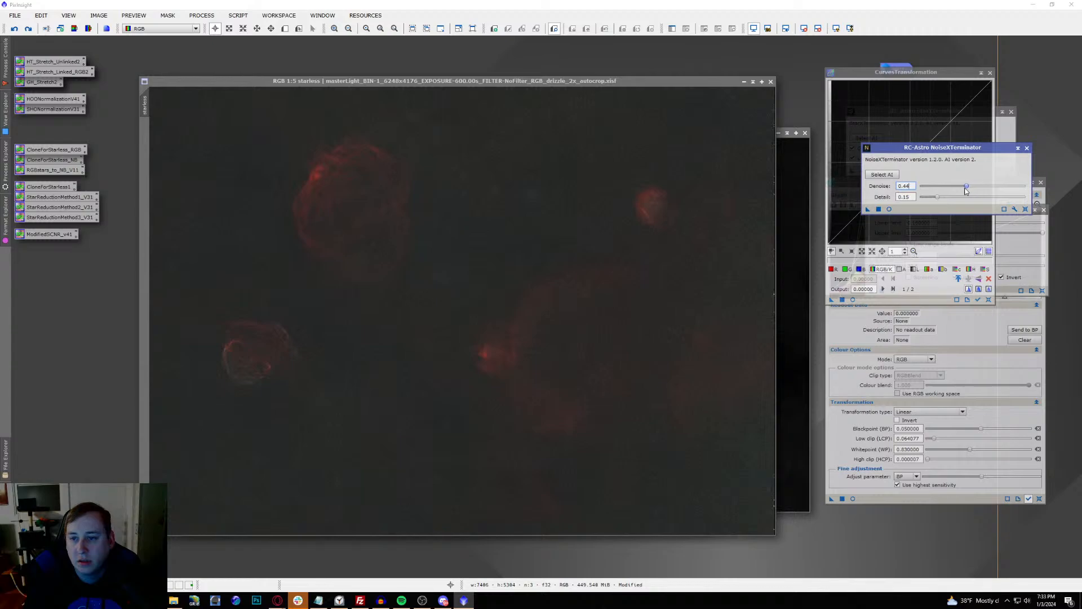
left_click_drag(867, 210, 482, 242)
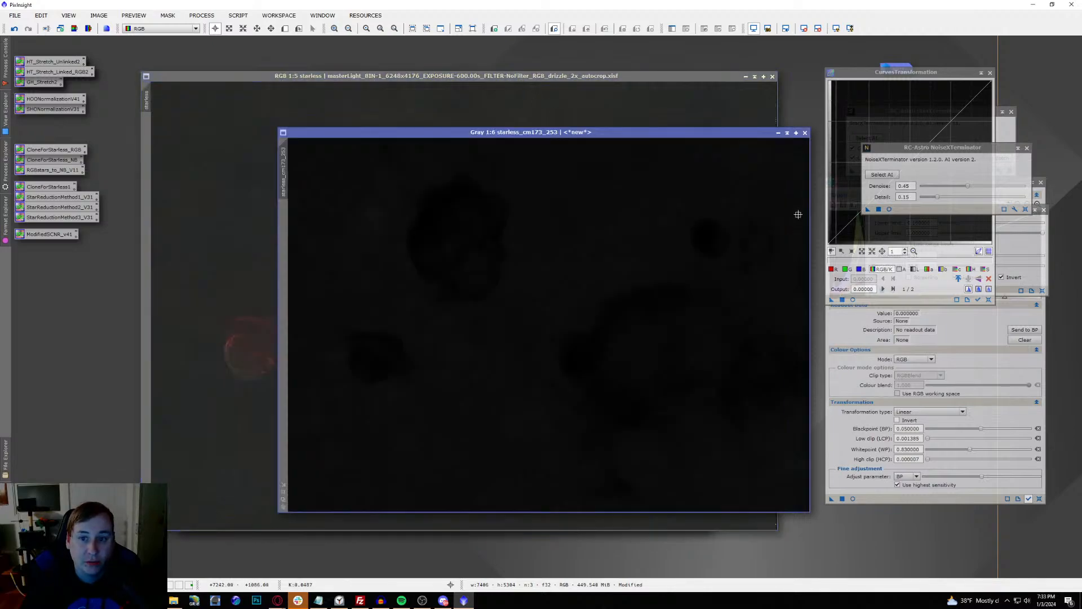
Step: Close the leftover colour mask and range mask images, leaving the starless image active
left_click(805, 133)
left_click(558, 320)
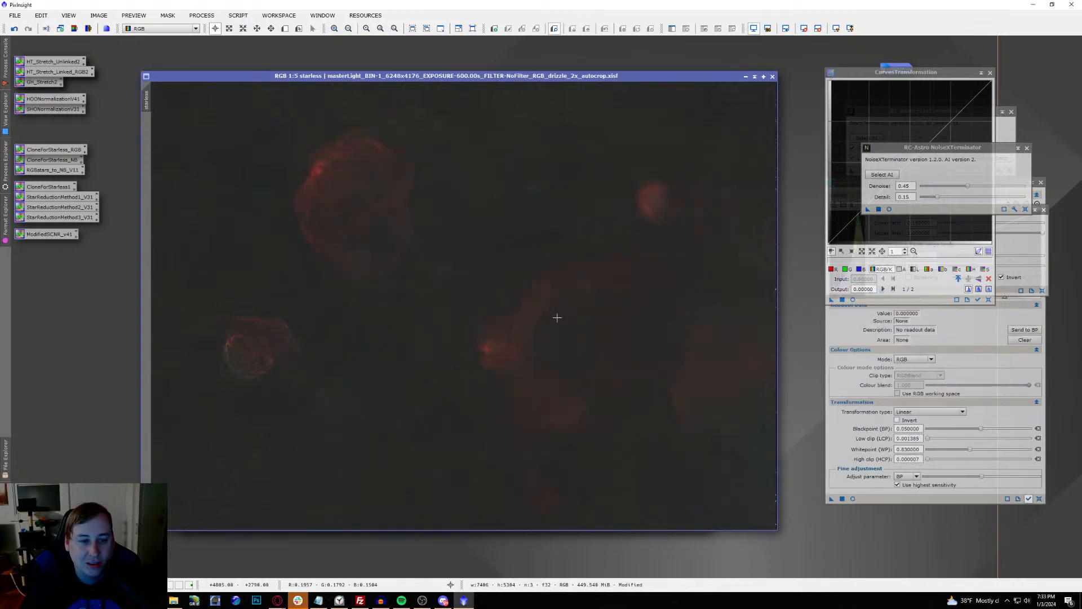
scroll(552, 293, "down", 2)
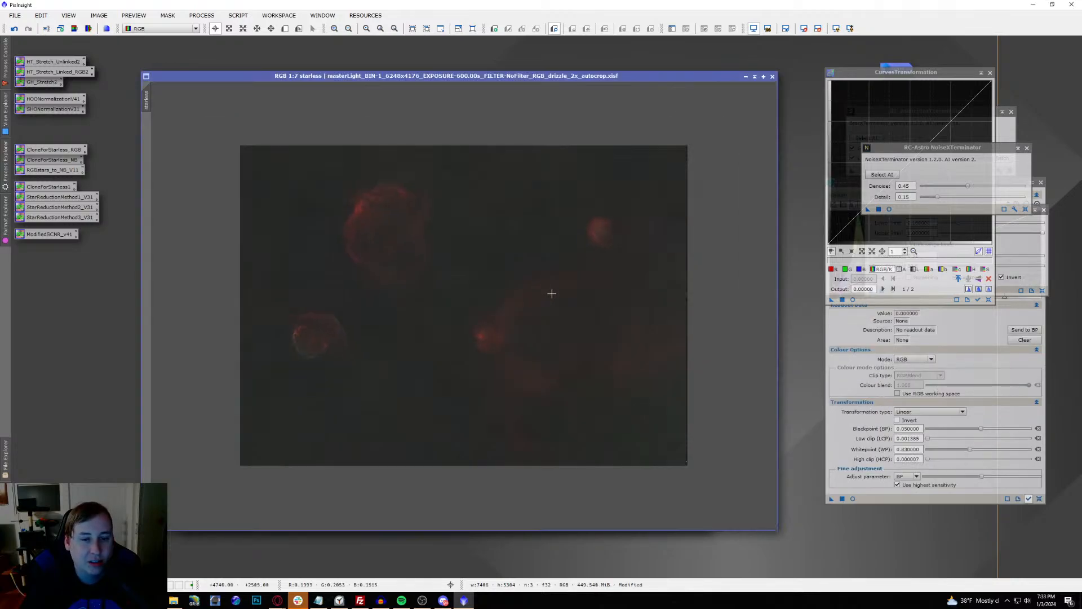
scroll(552, 294, "up", 1)
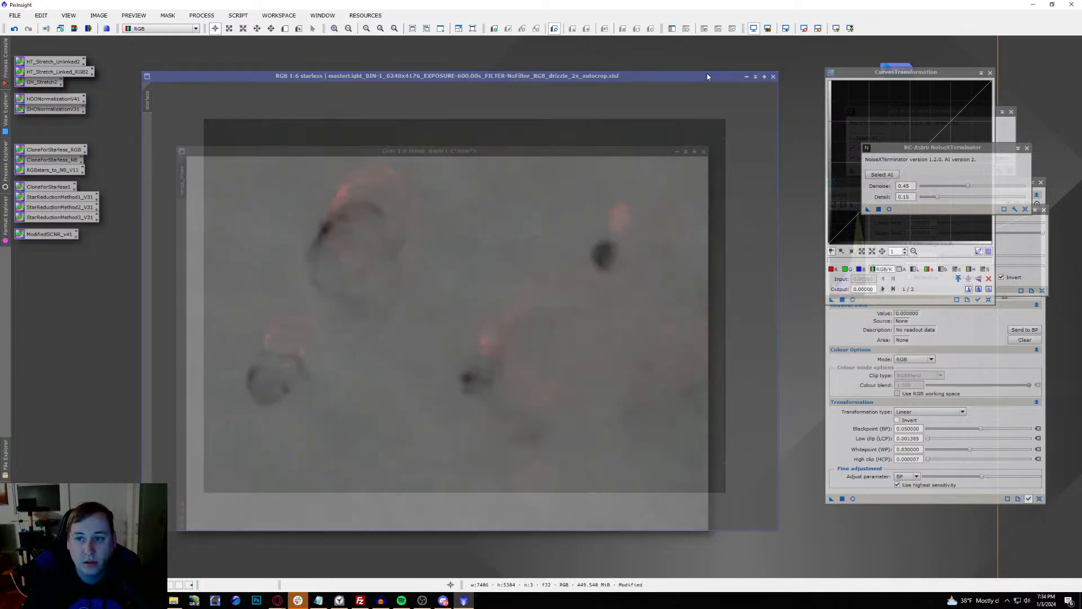
left_click(706, 73)
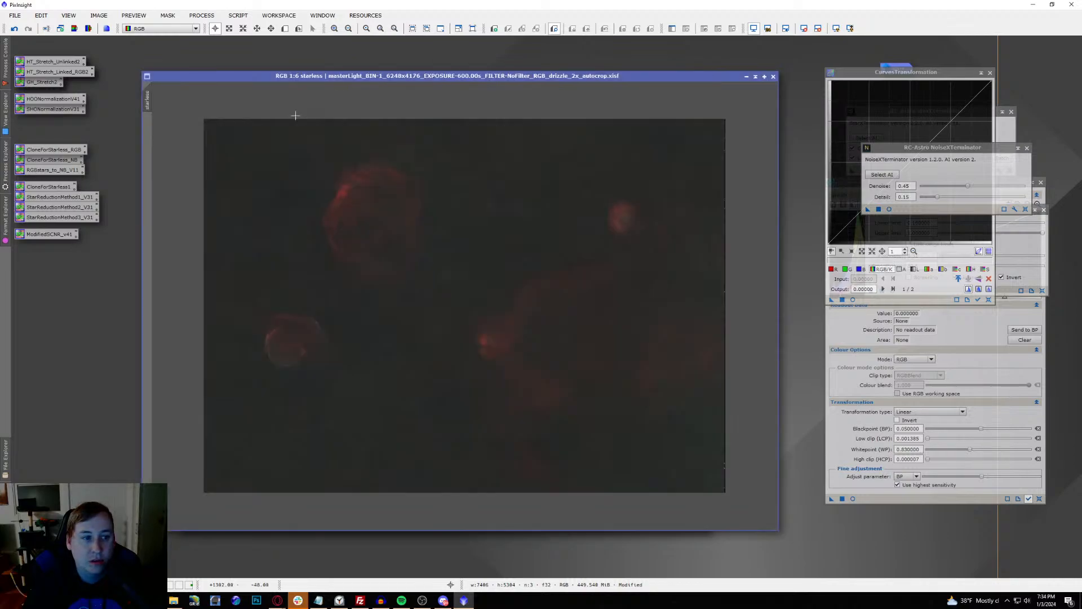
Step: Move the curves window aside, restore the minimized stars image, and zoom in on its stars
left_click_drag(896, 75, 909, 94)
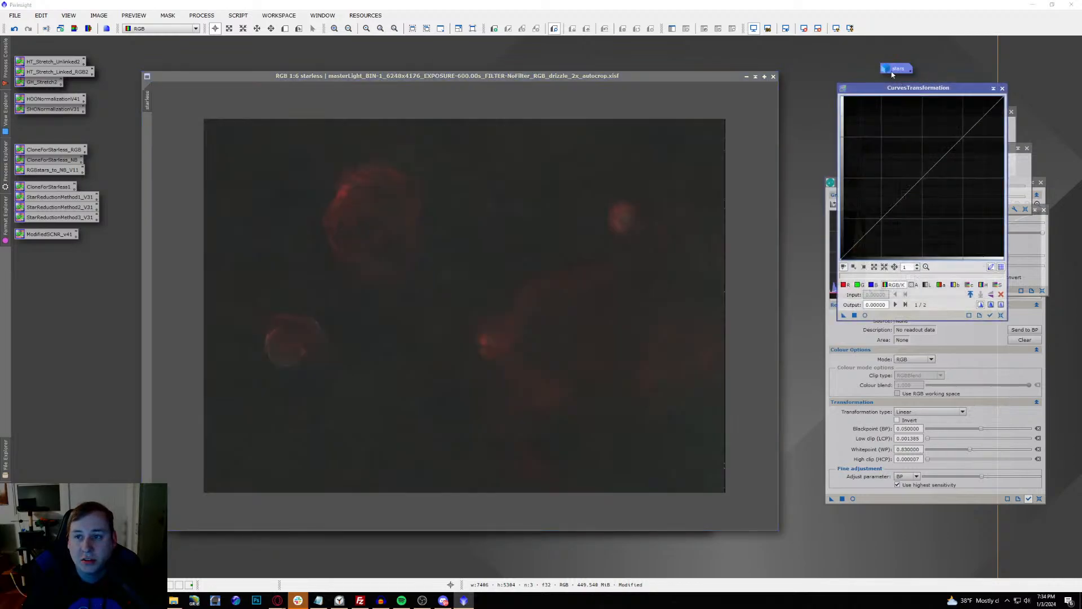
double_click(896, 68)
scroll(382, 292, "up", 4)
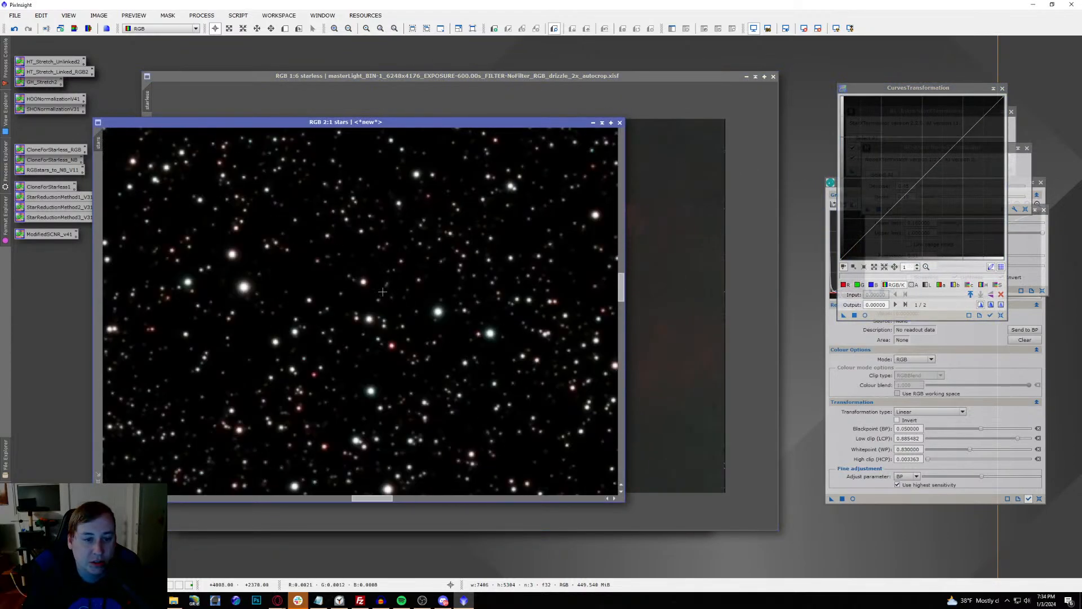
Step: Apply the ModifiedSCNR_v41 process to the stars image, once with the image inverted and once in its normal form
scroll(405, 364, "down", 1)
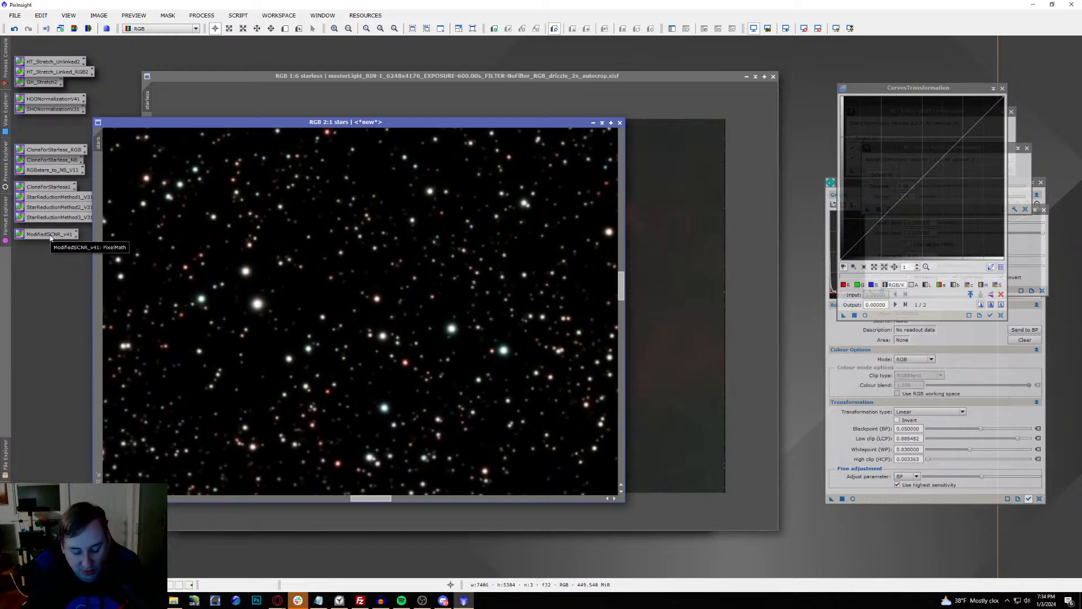
key("ctrl+i")
left_click_drag(50, 236, 366, 304)
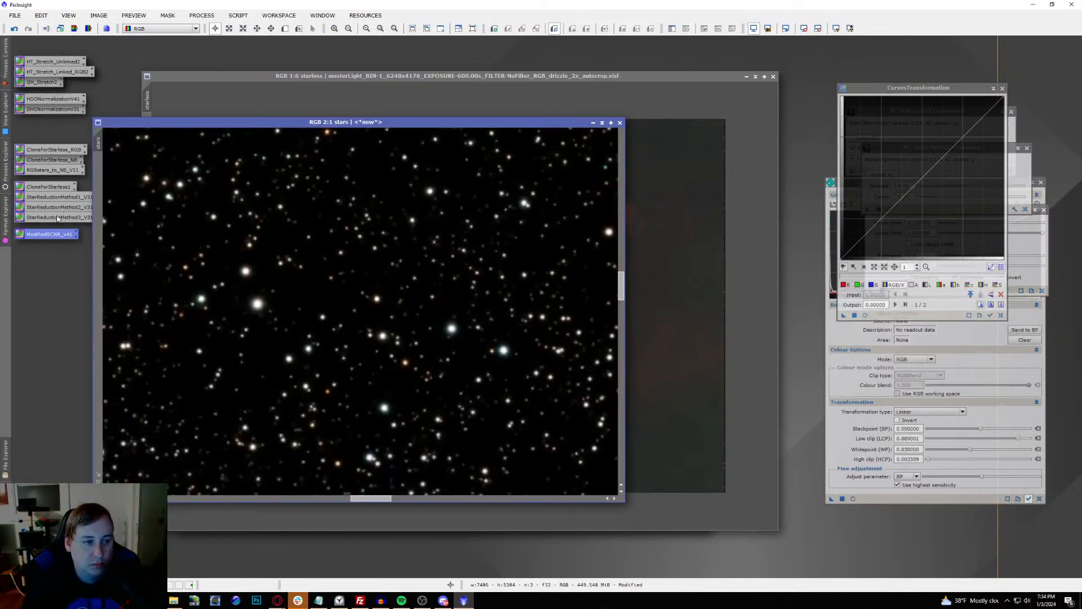
left_click_drag(54, 237, 383, 284)
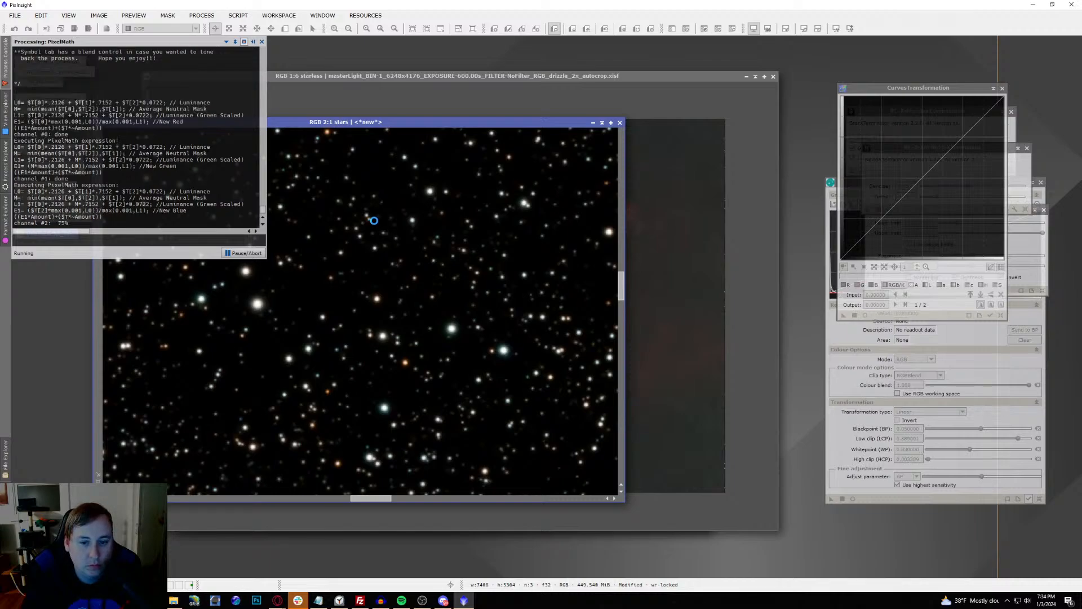
scroll(402, 278, "down", 4)
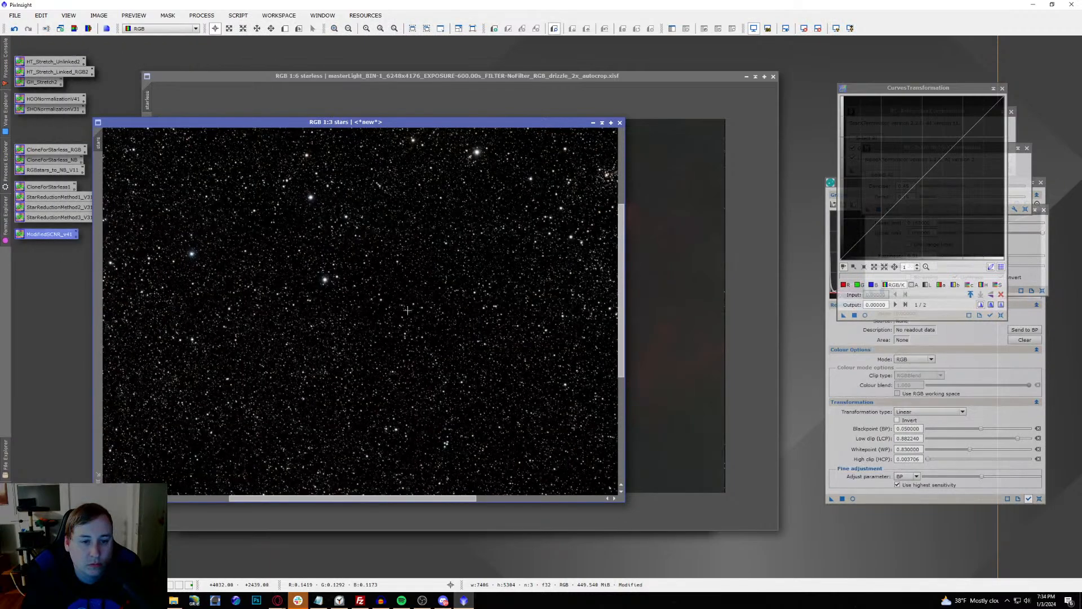
Step: Run CorrectMagentaStars on the stars image with amount 0.80 and lightness preserved, and inspect the star colours up close
left_click(240, 16)
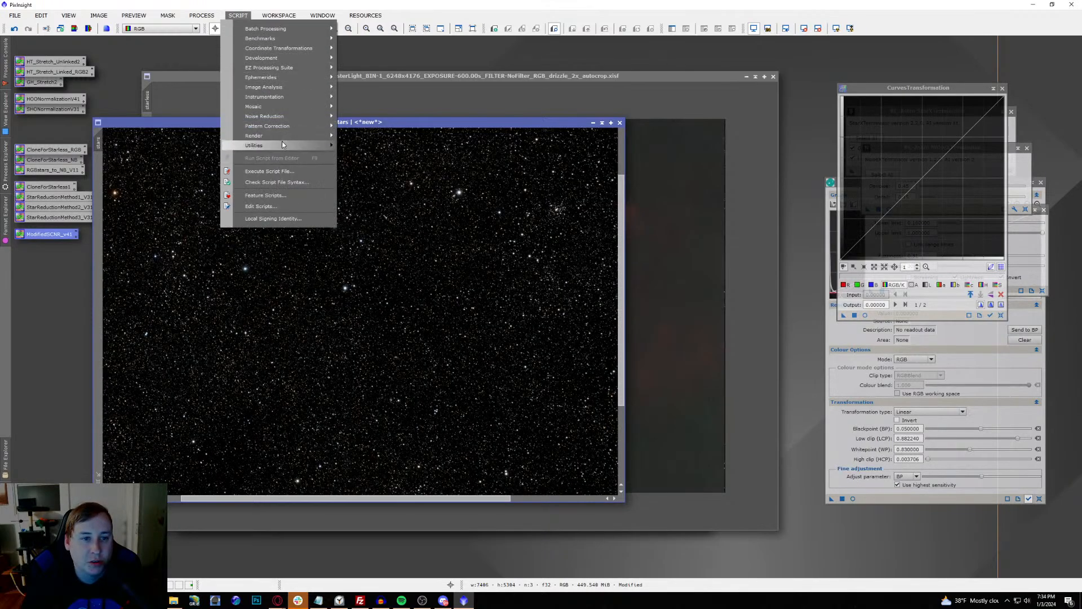
mouse_move(282, 143)
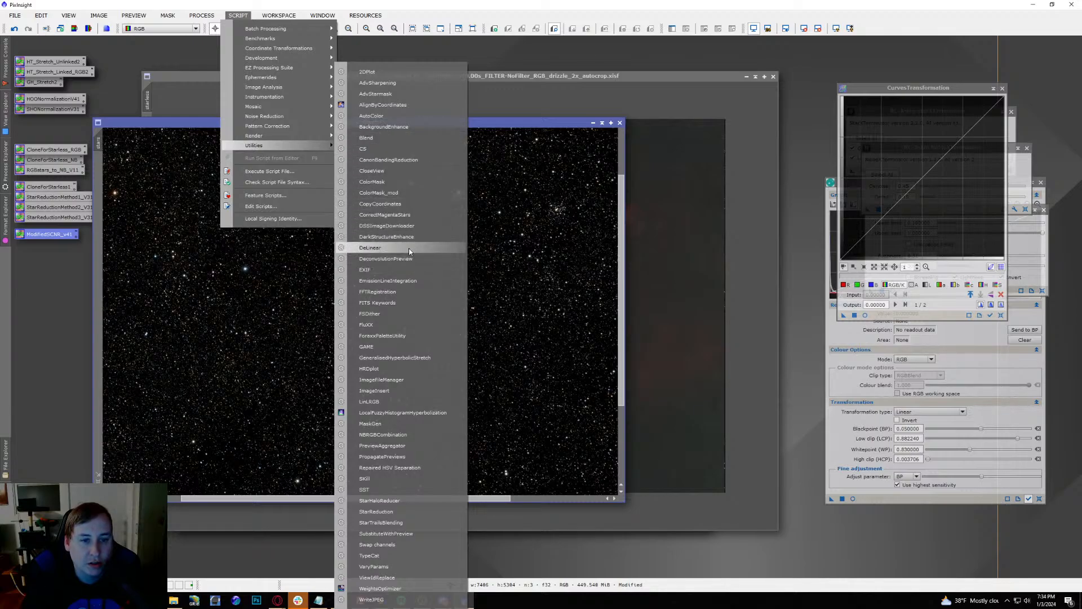
left_click(411, 219)
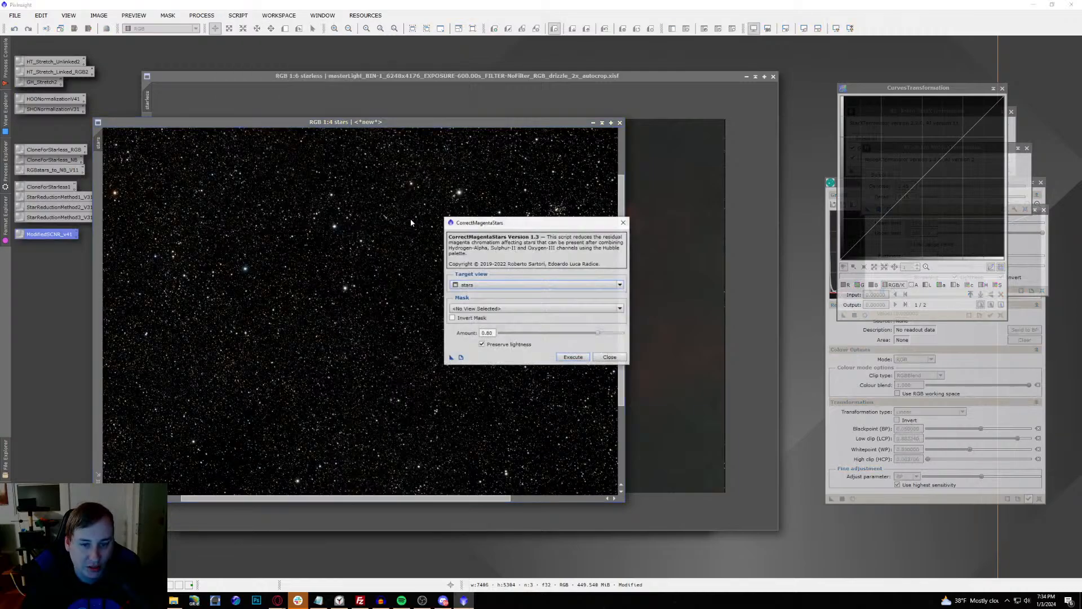
left_click(575, 357)
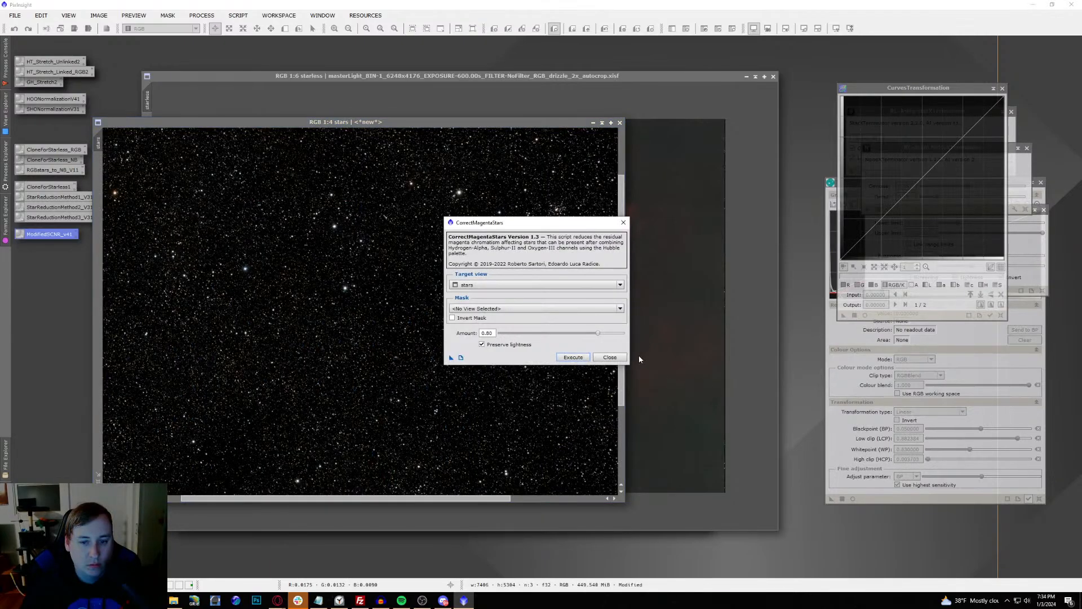
left_click(609, 357)
scroll(428, 257, "up", 4)
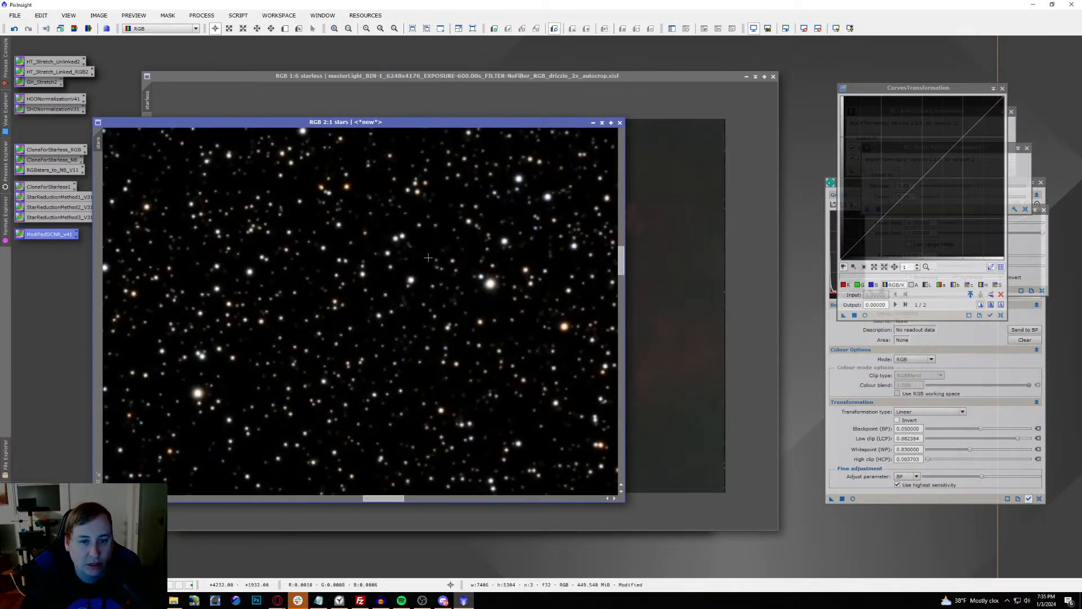
scroll(428, 257, "down", 4)
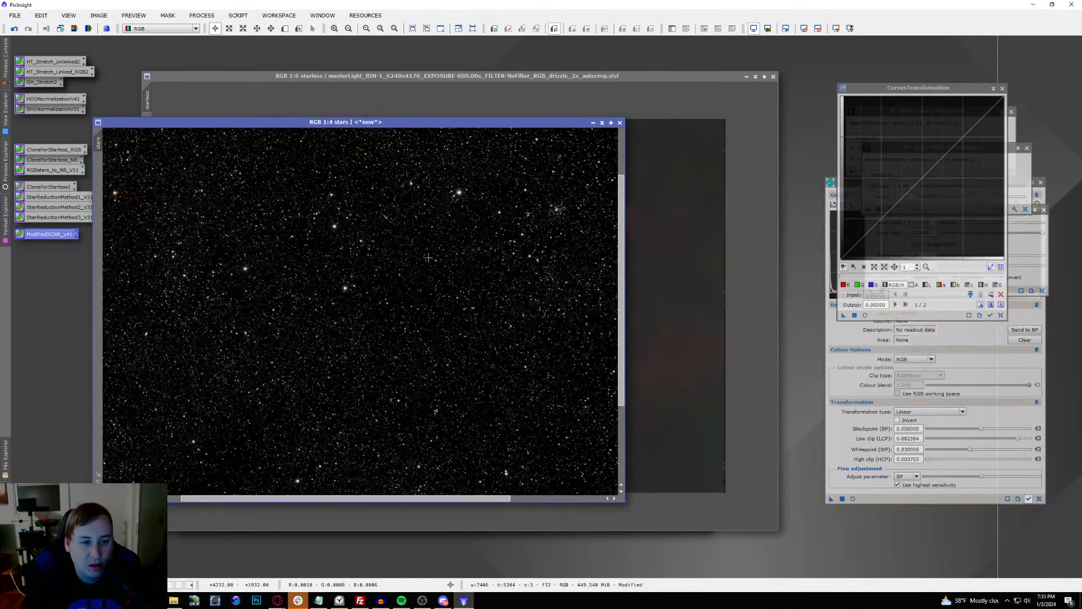
scroll(428, 257, "down", 1)
scroll(429, 258, "up", 1)
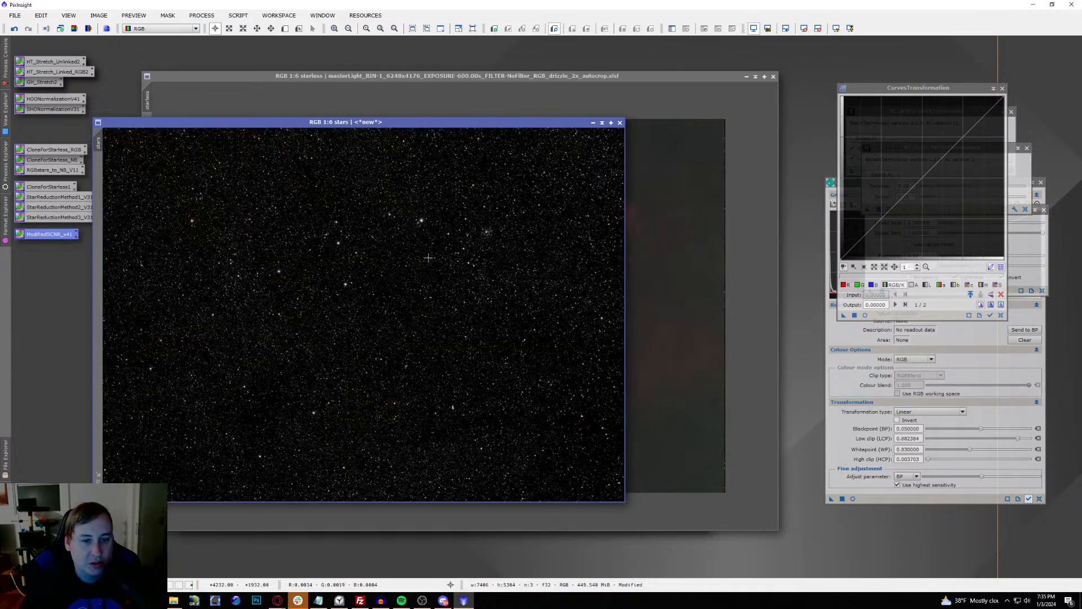
Step: Move the stars window aside to uncover the starless image, and open PixelMath with its settings reset
left_click_drag(323, 121, 628, 136)
left_click(480, 83)
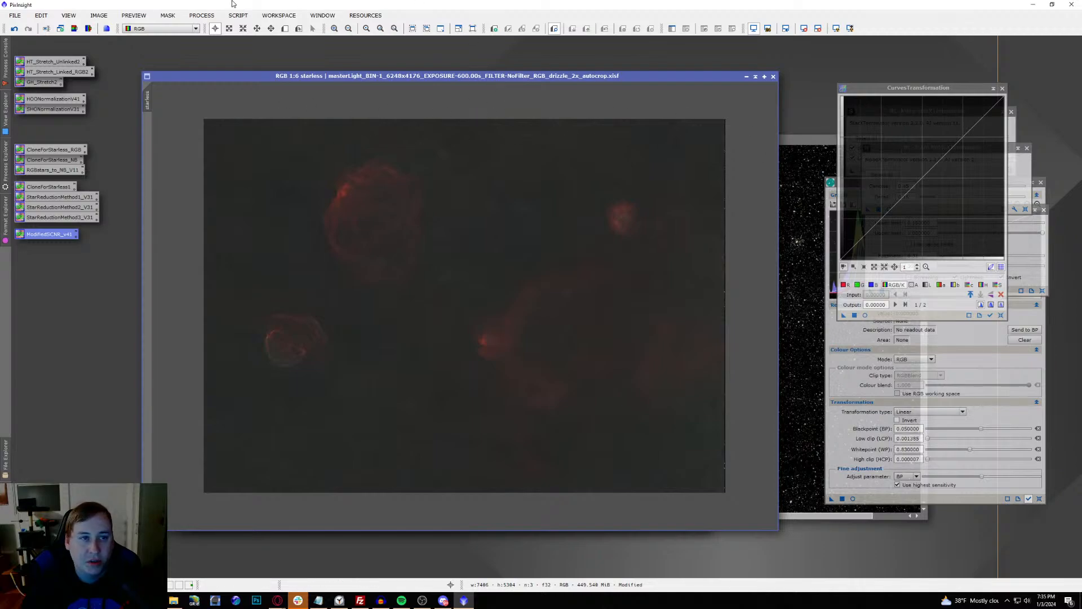
left_click(201, 15)
mouse_move(228, 28)
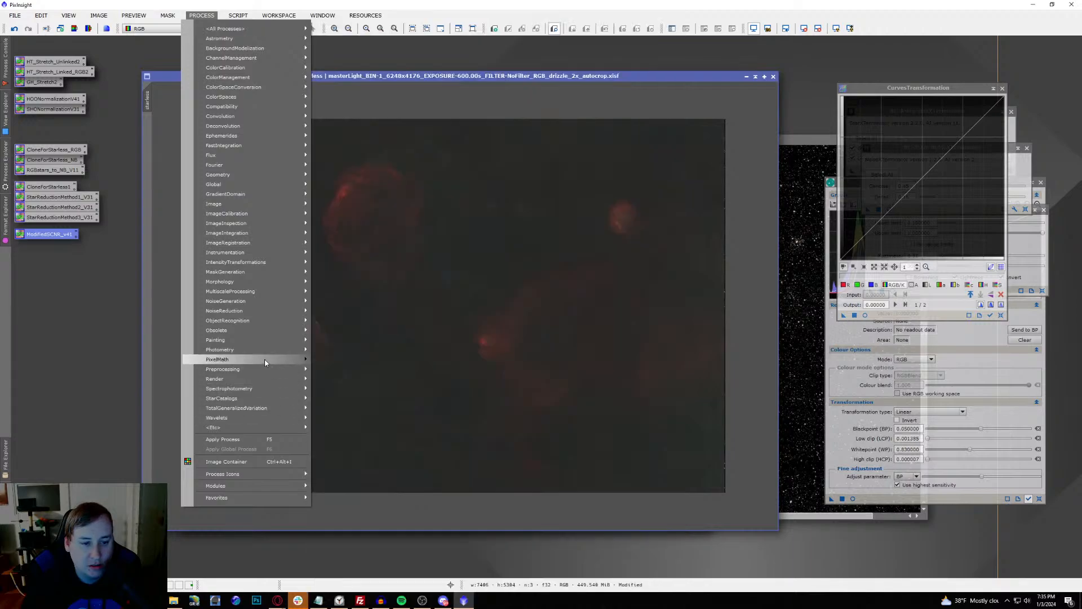
mouse_move(265, 359)
left_click(341, 359)
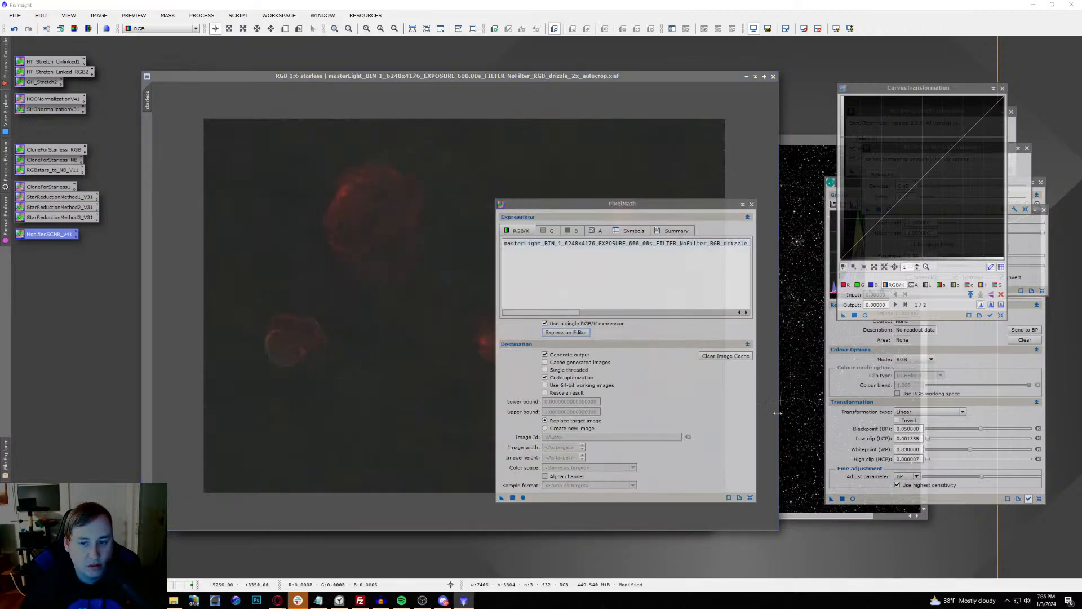
left_click(750, 497)
Step: Combine the two images into a new image with the PixelMath expression stars+starless, and rearrange the windows to view it
left_click(623, 249)
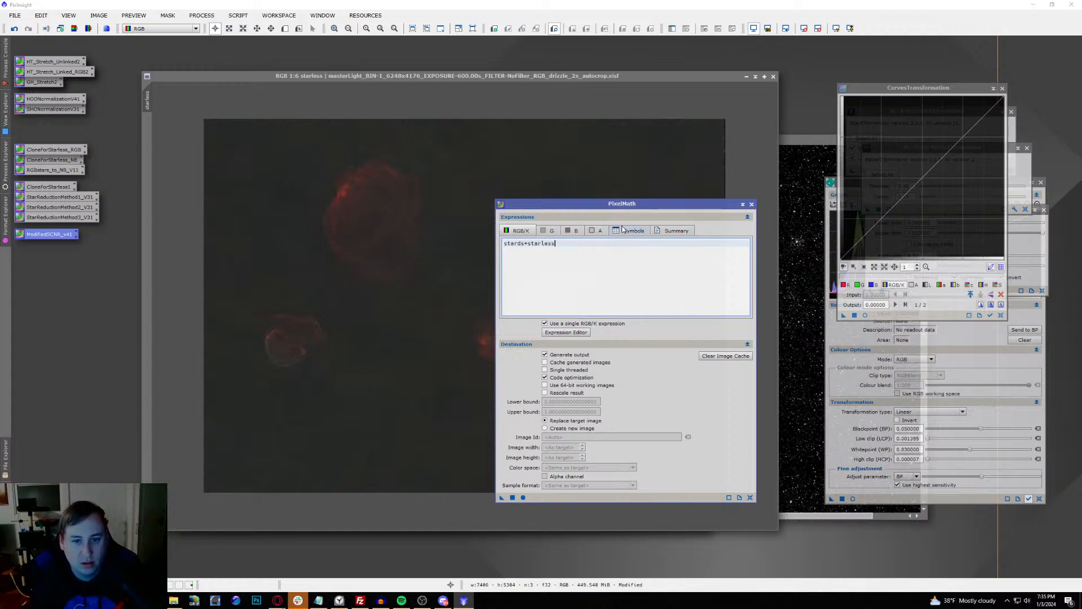
key("Return")
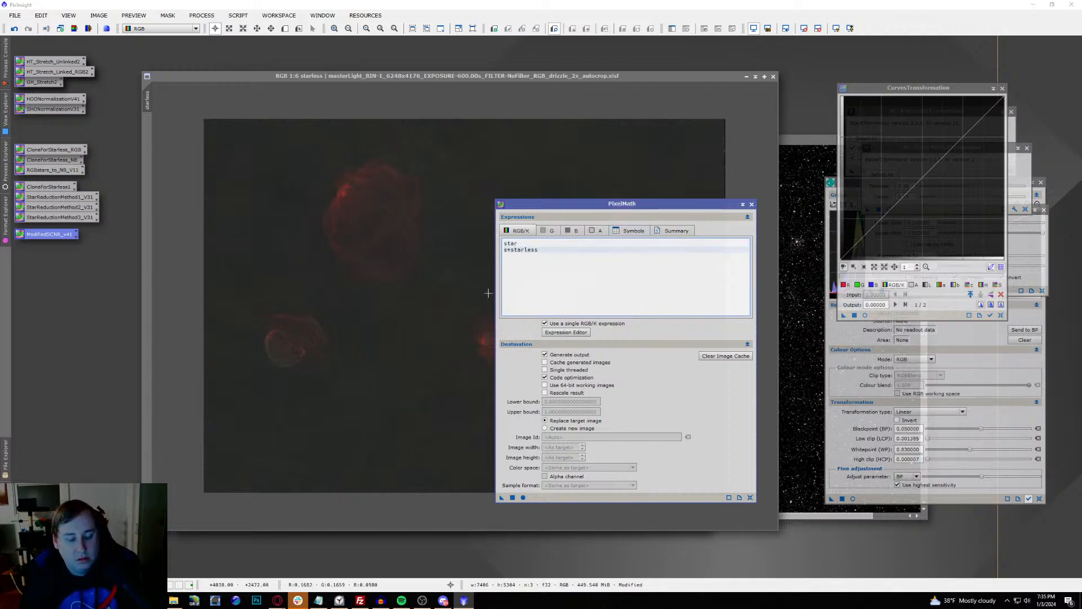
key("BackSpace")
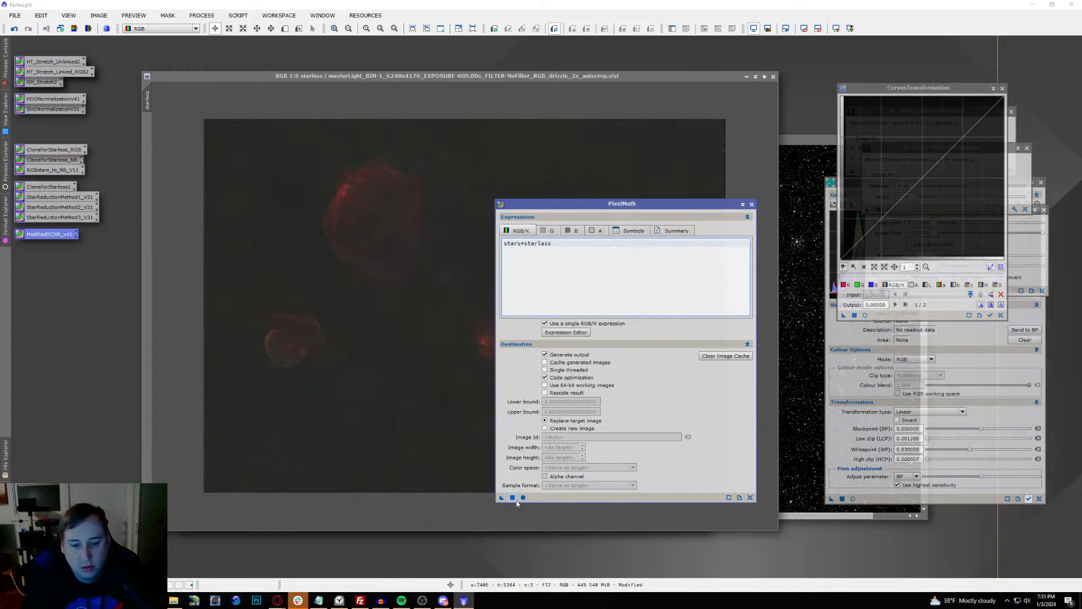
left_click(545, 428)
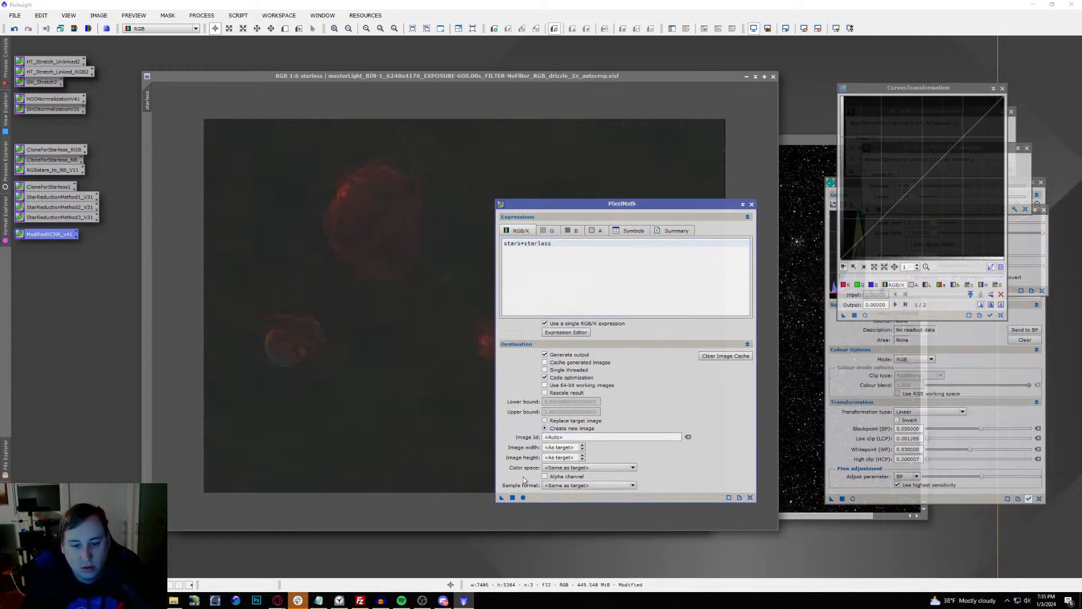
left_click(513, 497)
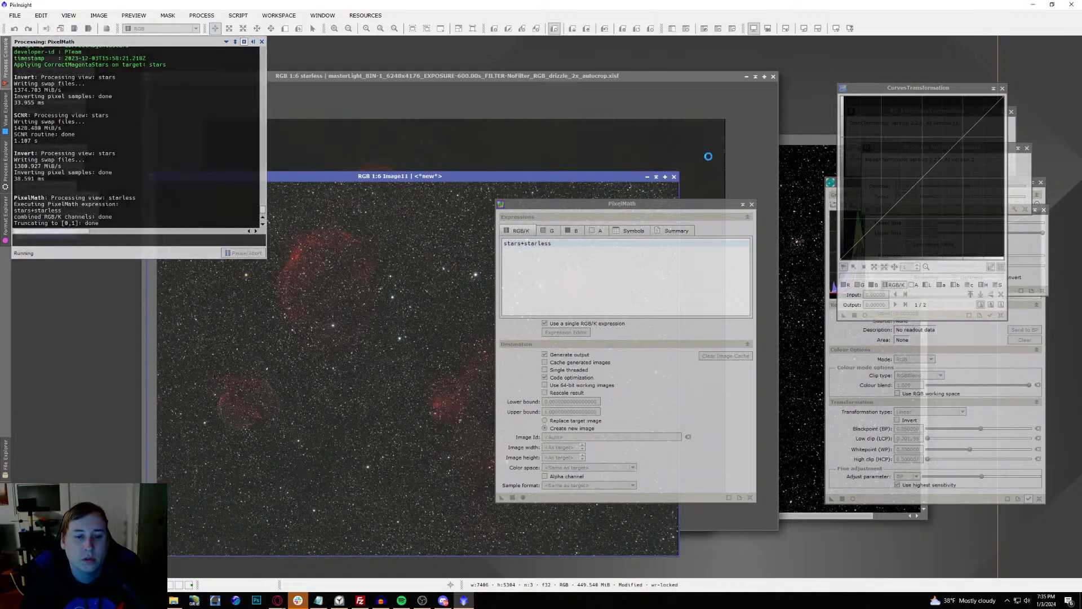
left_click_drag(719, 201, 837, 85)
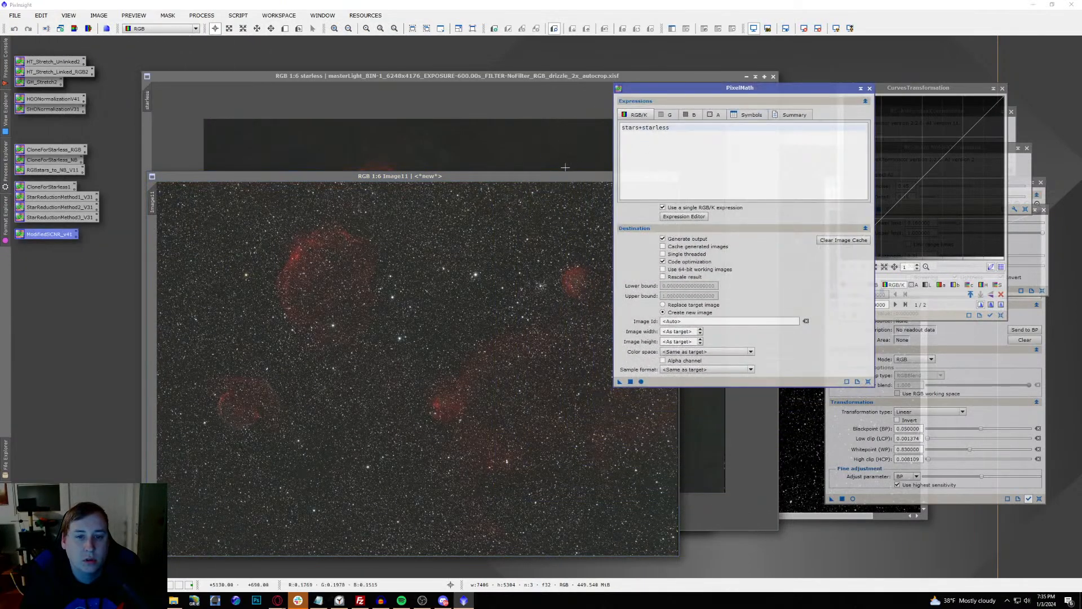
left_click_drag(546, 183, 527, 88)
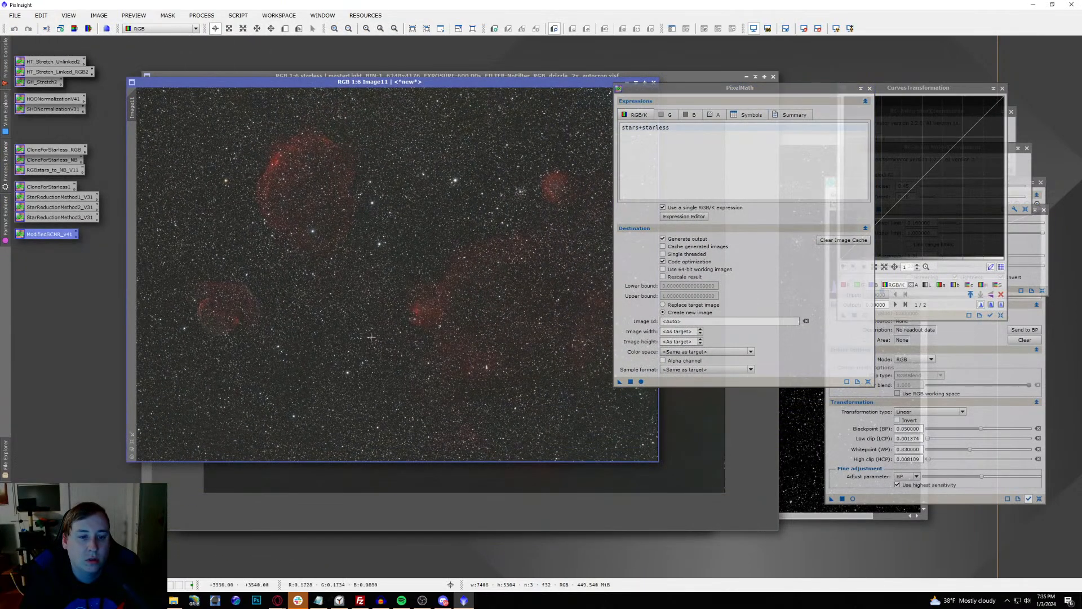
Step: Try a MorphologicalTransformation erosion with amount 0.75 on the combined image, compare the stars up close, and undo it
left_click(201, 15)
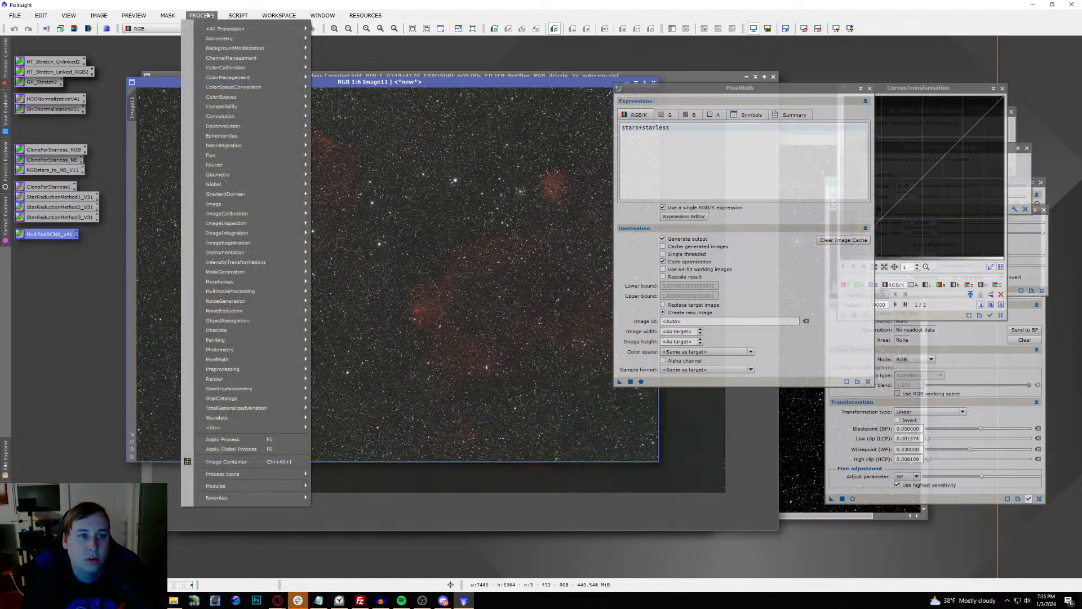
mouse_move(237, 28)
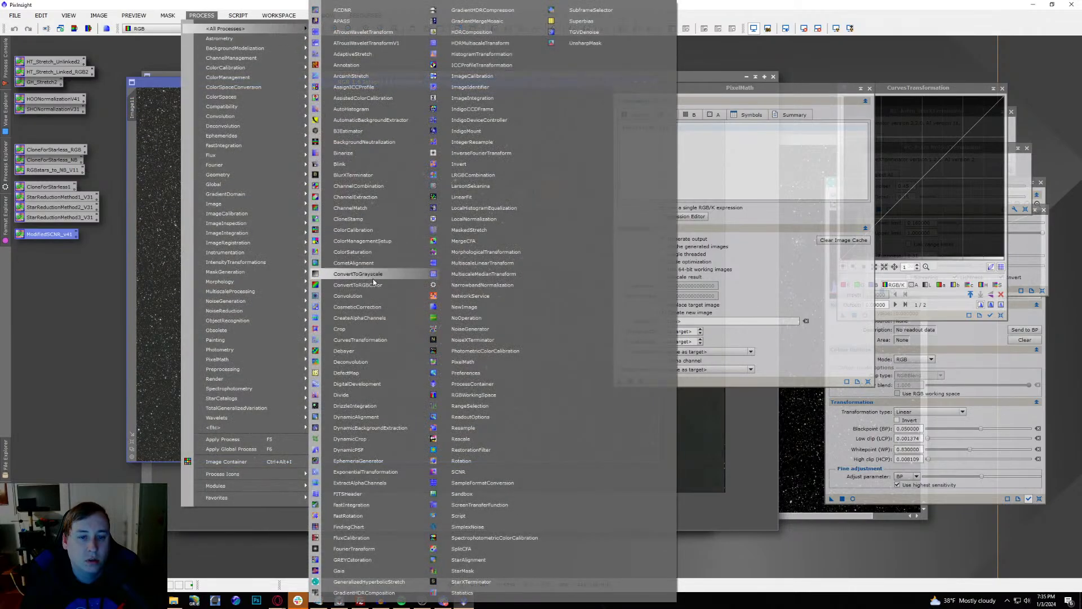
left_click(472, 255)
left_click(628, 363)
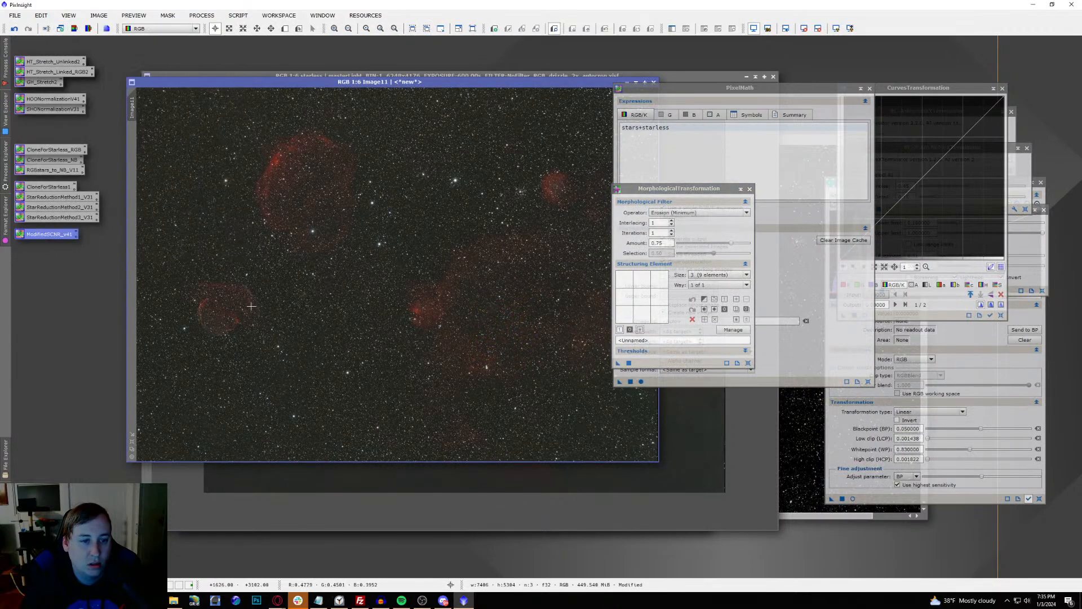
scroll(319, 302, "up", 5)
scroll(349, 314, "up", 1)
scroll(372, 287, "down", 2)
scroll(389, 264, "up", 3)
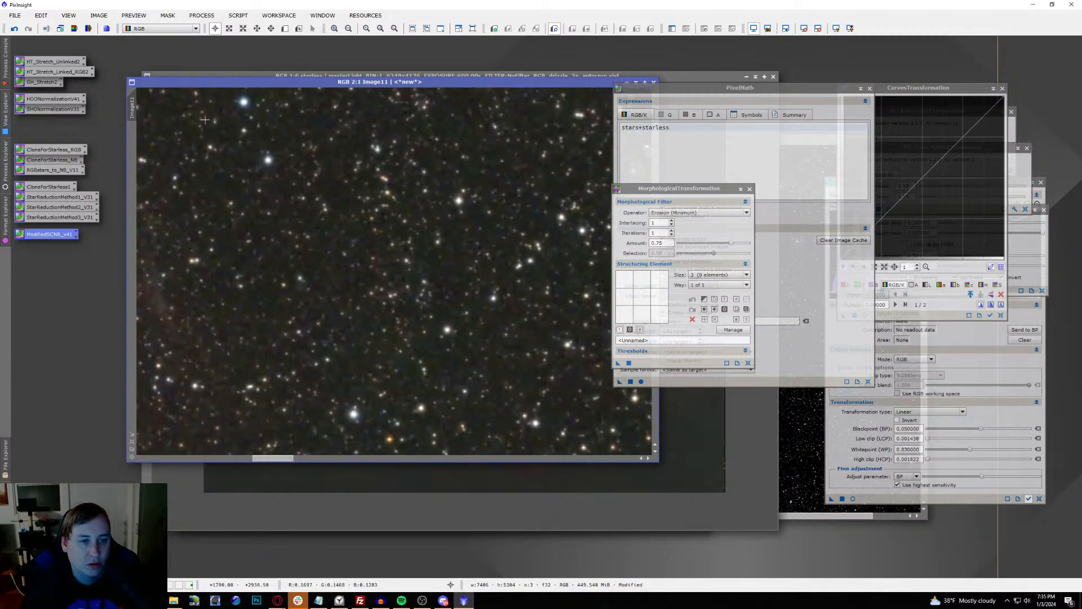
left_click(17, 30)
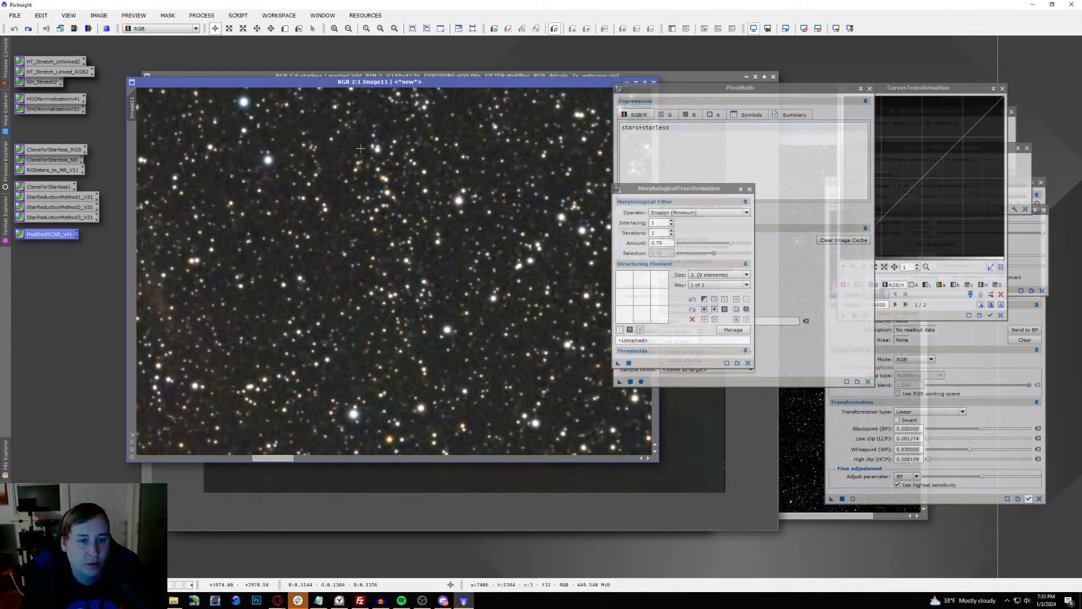
scroll(503, 232, "down", 6)
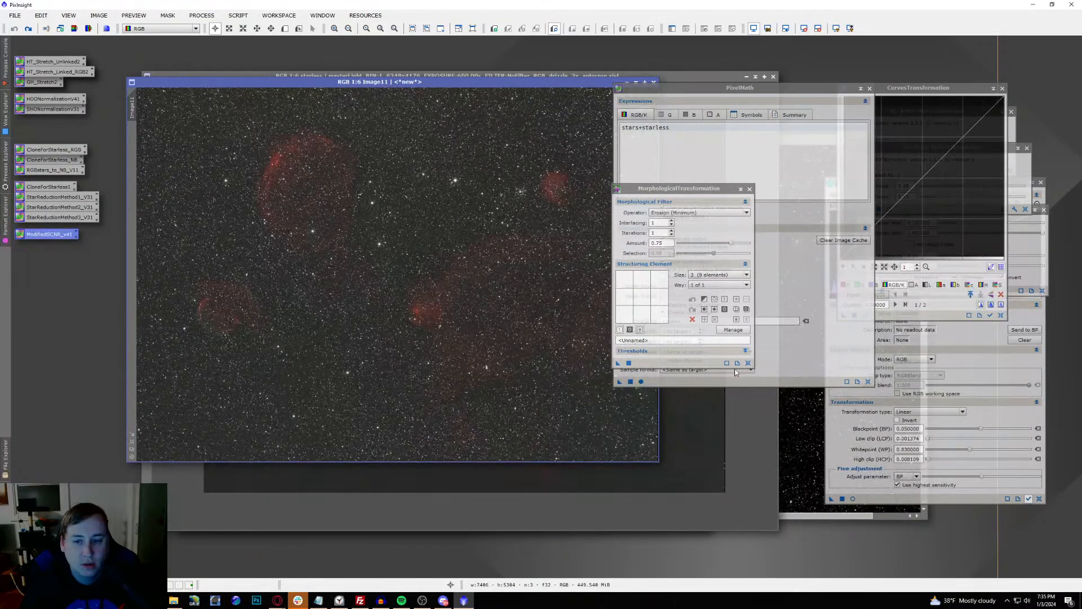
Step: Try the same morphological erosion on the separate stars image, undo it and close MorphologicalTransformation
key("ctrl+Tab")
left_click_drag(618, 365, 510, 367)
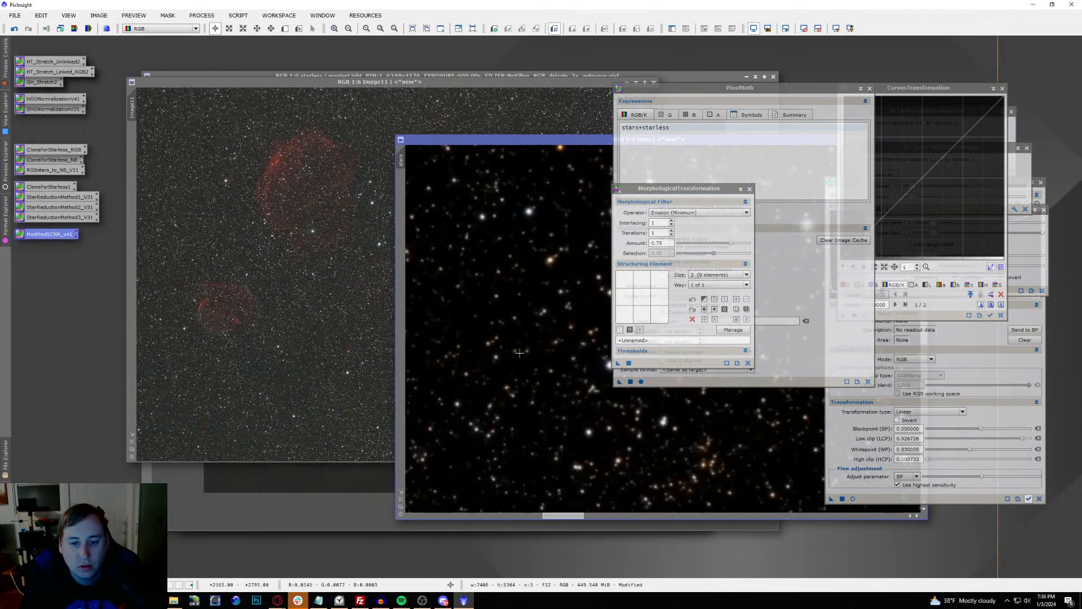
scroll(519, 352, "down", 5)
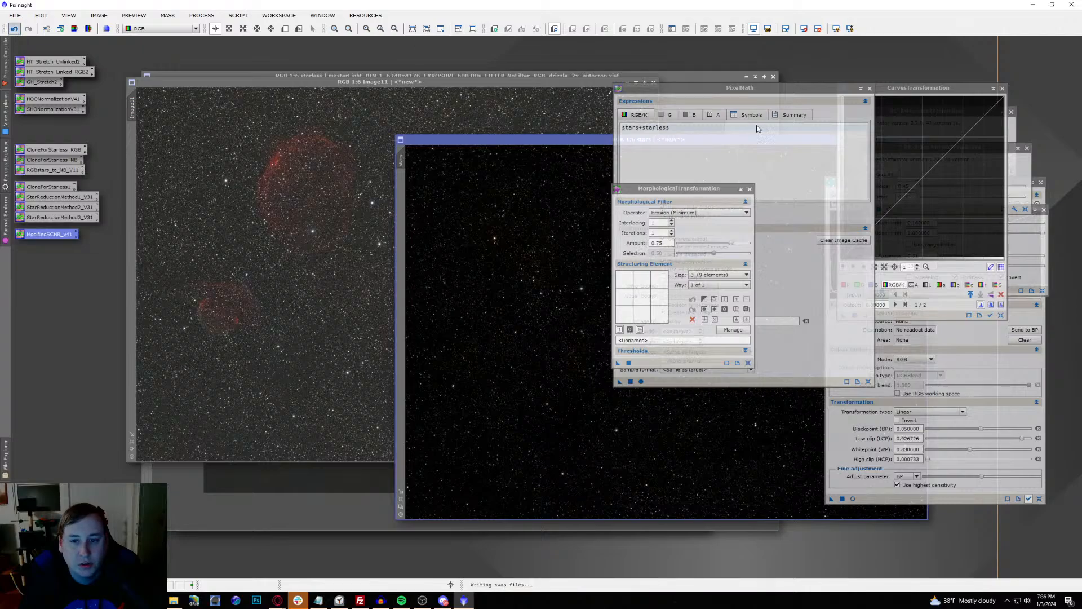
left_click(669, 121)
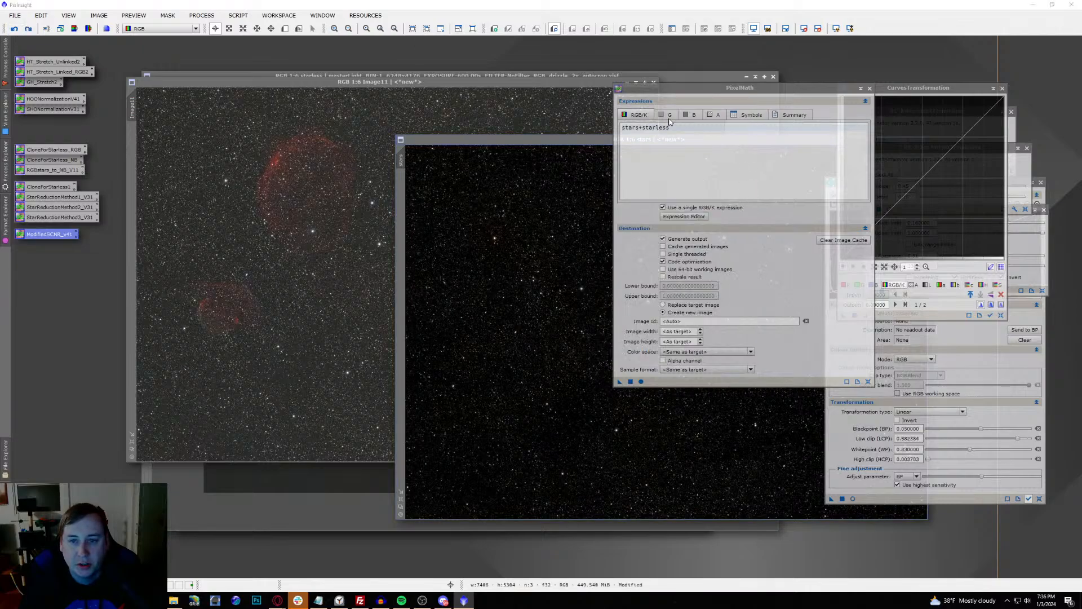
Step: Collapse the PixelMath window and minimize the stars image, leaving the combined image in front
left_click(861, 89)
left_click_drag(895, 142, 775, 145)
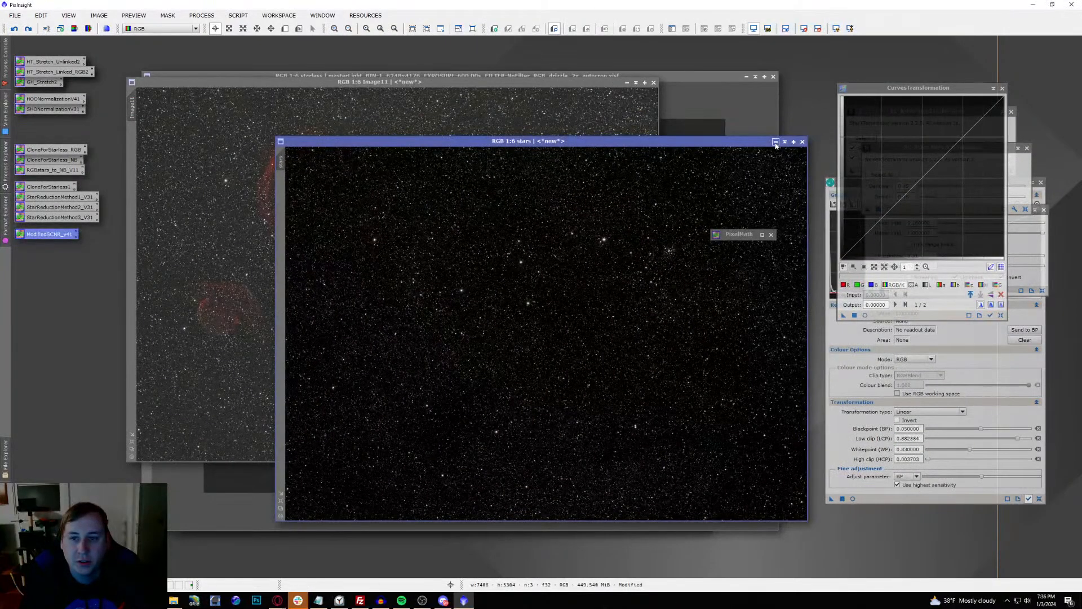
left_click(776, 143)
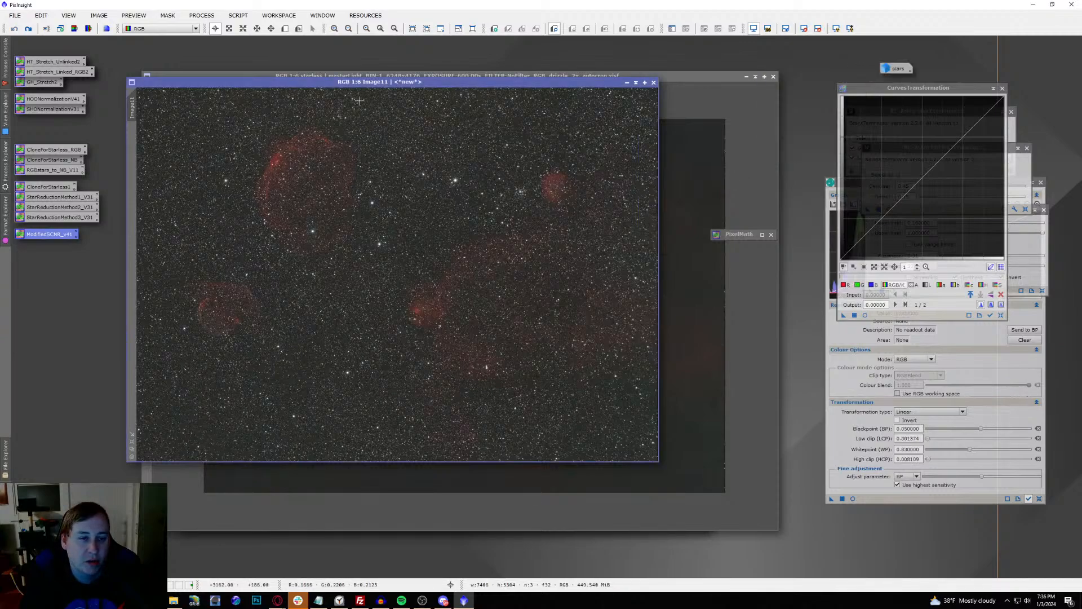
Step: Open the StarReduction script for the combined image, choose starless as its starless view, and zoom the preview onto the large nebula
left_click(242, 14)
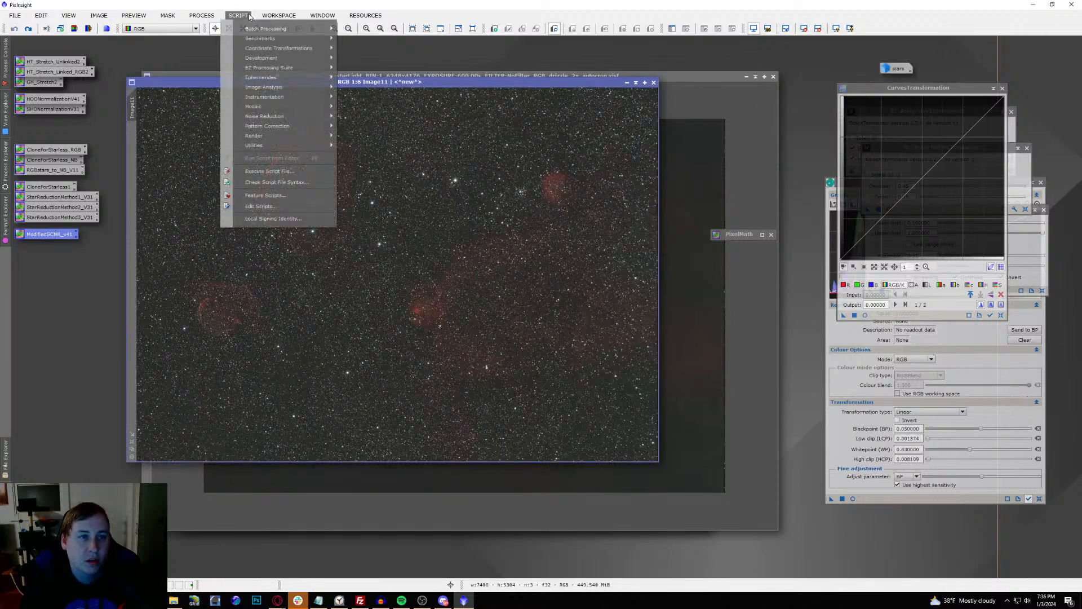
mouse_move(265, 144)
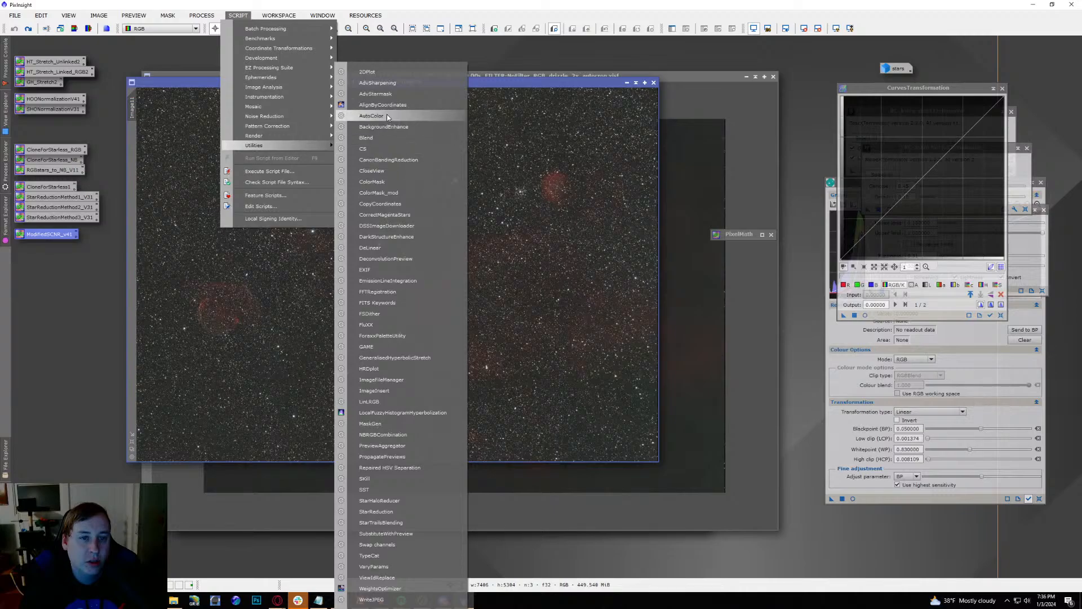
left_click(408, 511)
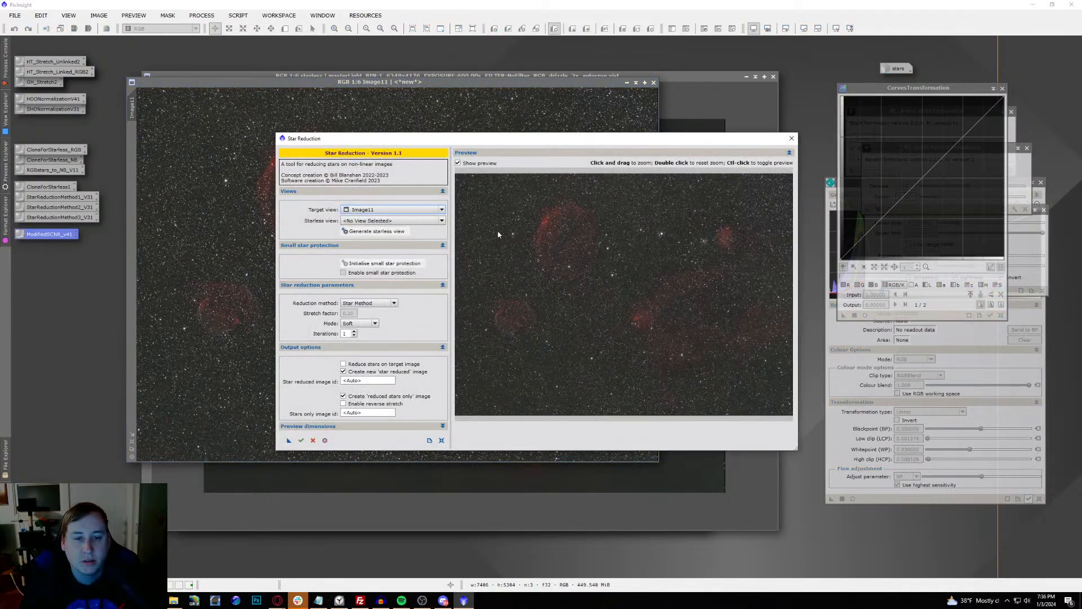
left_click(372, 221)
key("Escape")
key("Down")
left_click_drag(484, 189, 648, 312)
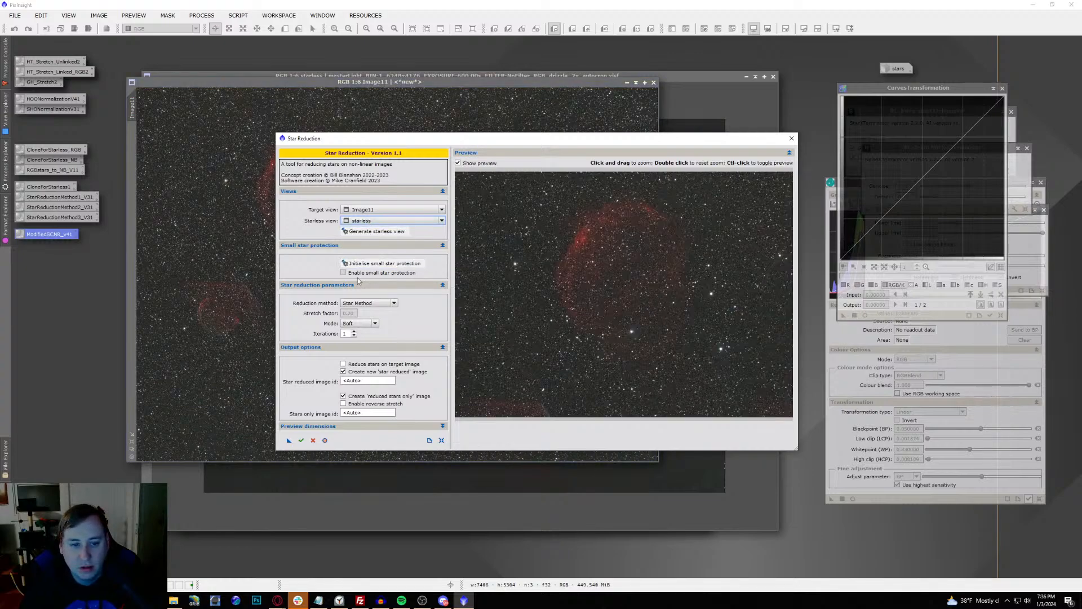
Step: Try the Moderate and Strong star reduction modes and check their effect on the nebula's stars in the preview
left_click(358, 323)
left_click(355, 337)
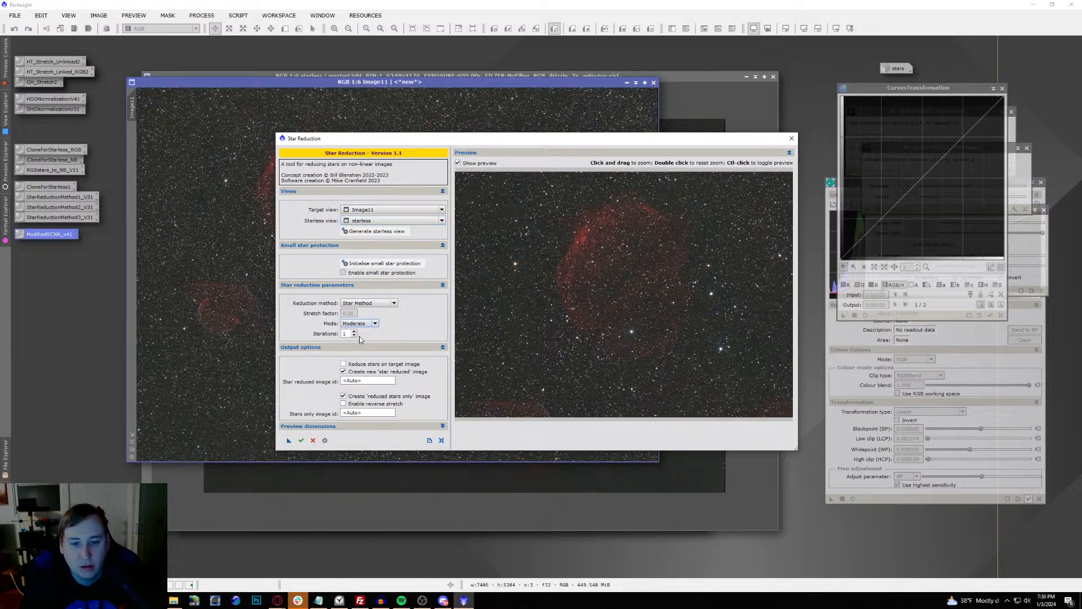
left_click(359, 324)
left_click(359, 332)
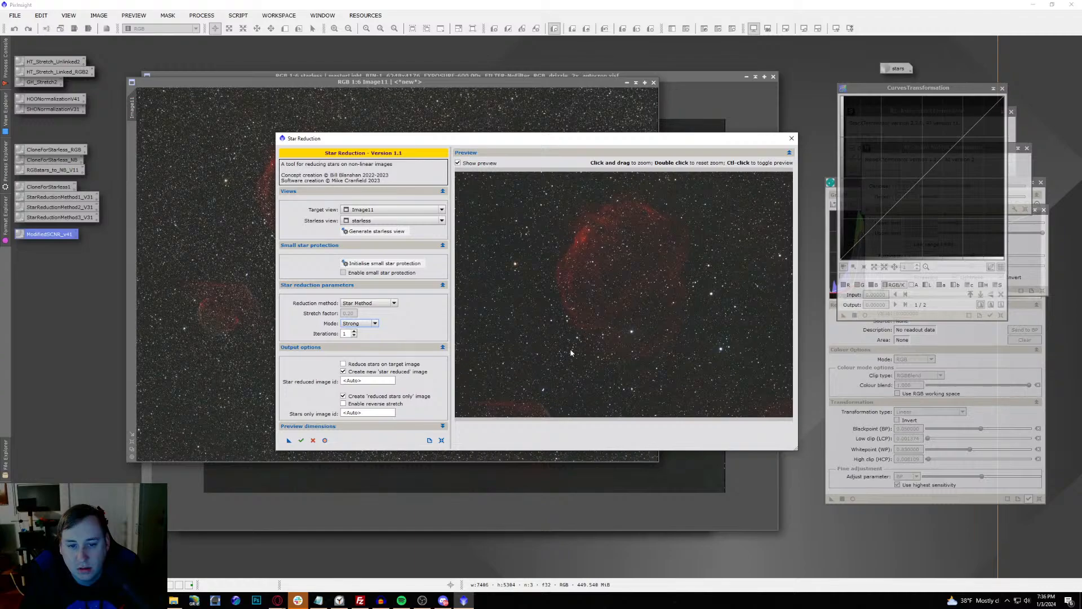
double_click(544, 302)
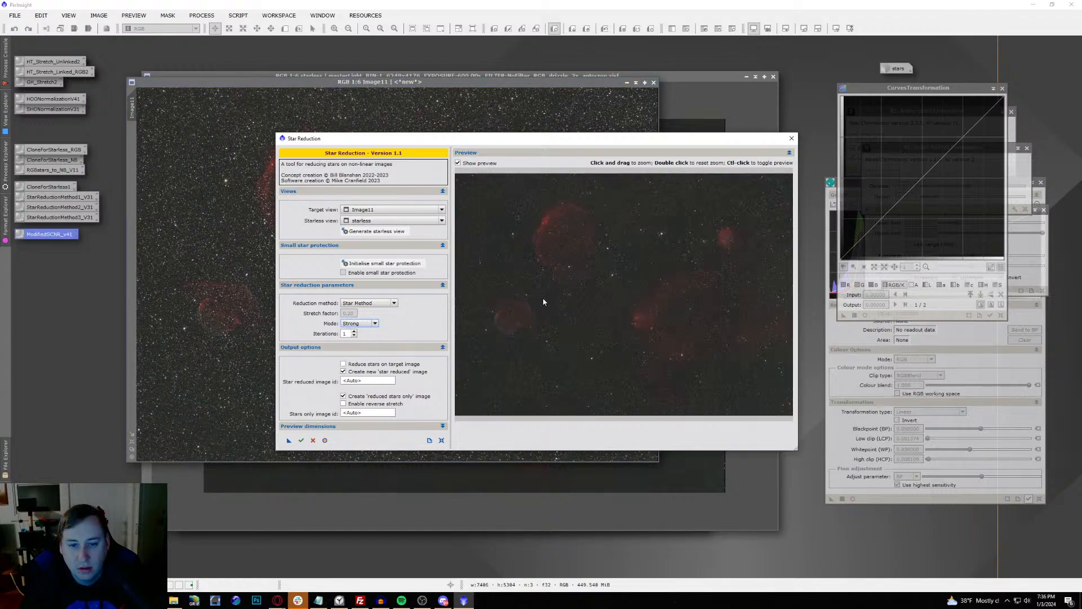
left_click_drag(479, 288, 549, 340)
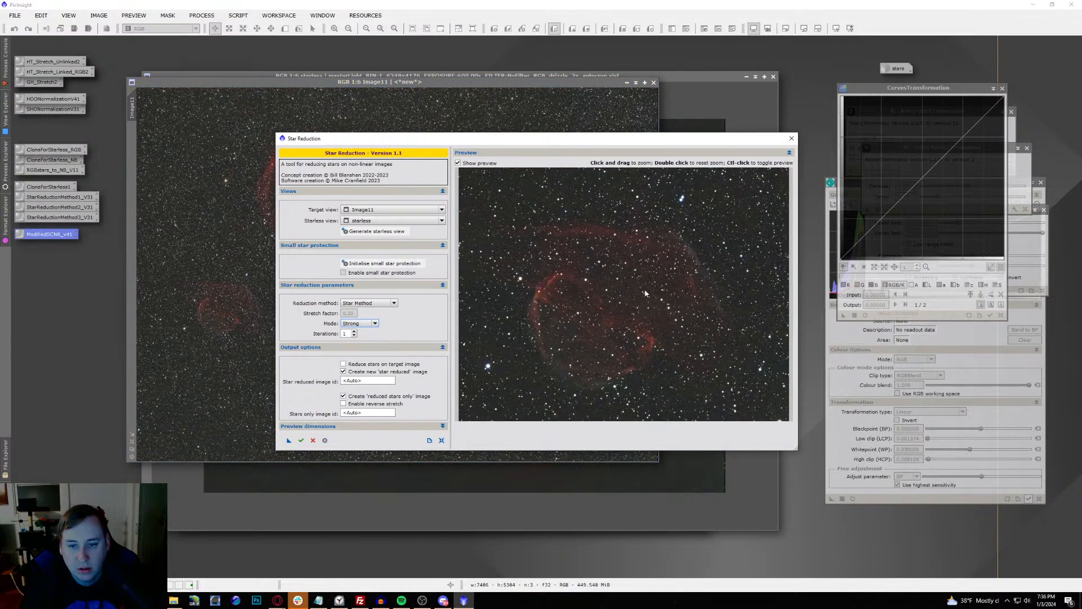
left_click_drag(610, 256, 663, 280)
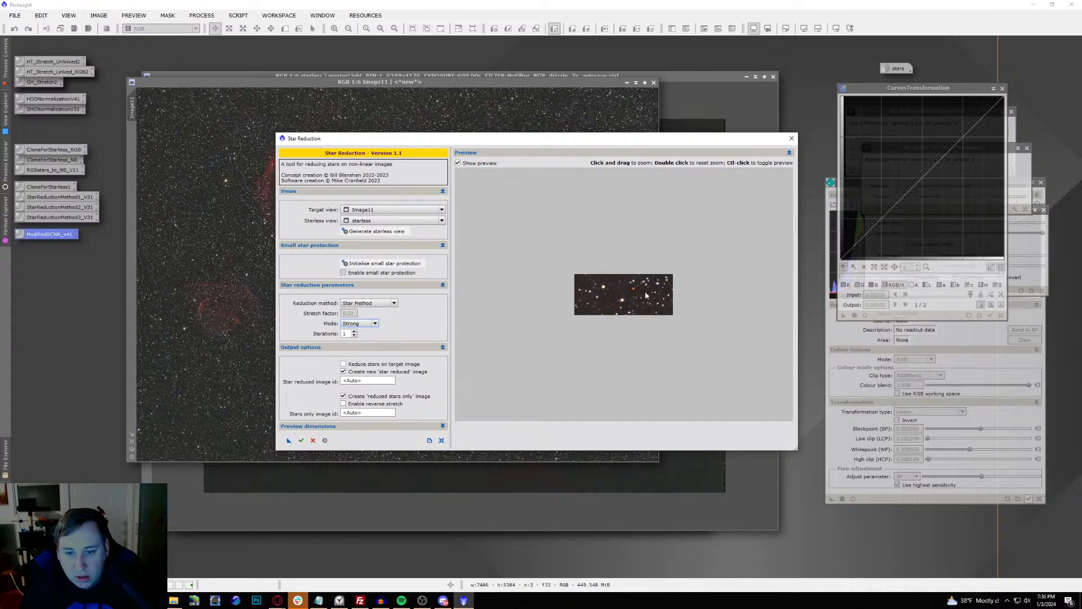
double_click(645, 295)
Step: Set the star reduction mode to Moderate and initialise small star protection
left_click(359, 323)
left_click(360, 337)
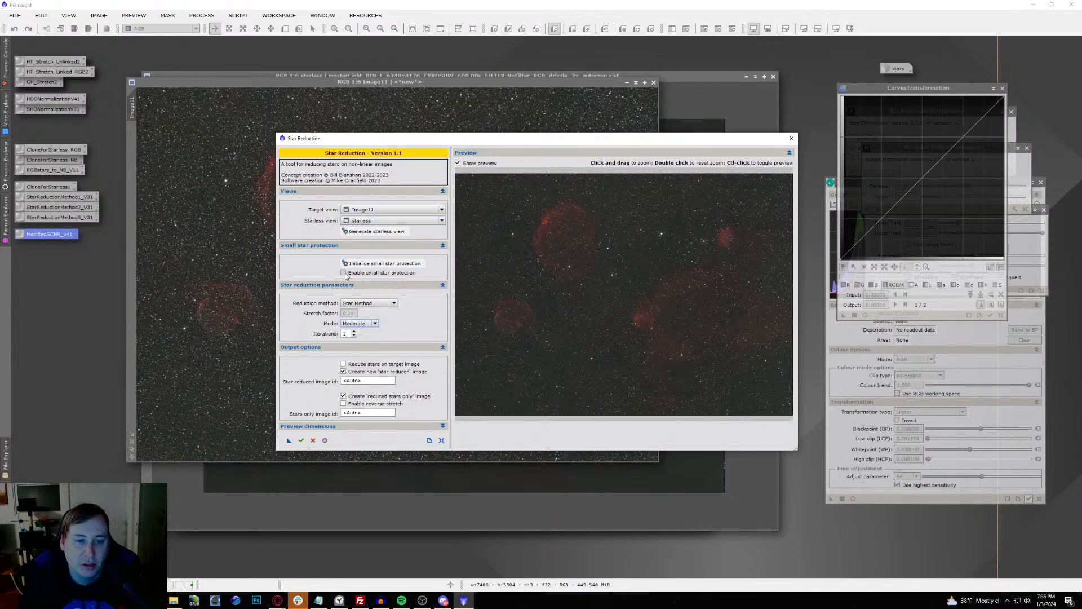
left_click(363, 263)
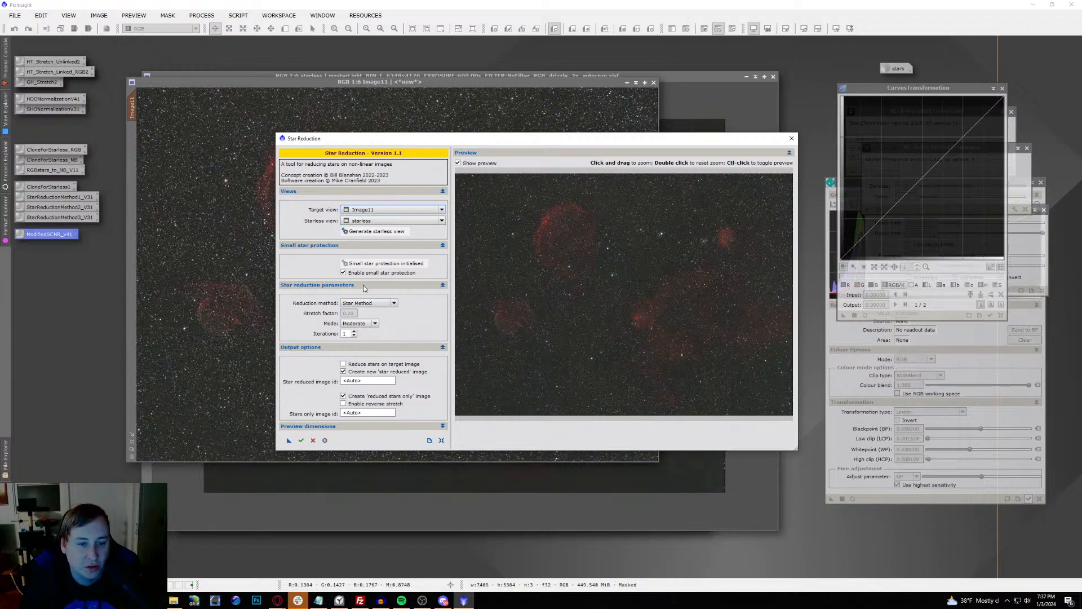
Step: Try a different iteration count and another reduction mode with small star protection enabled
left_click_drag(472, 286, 558, 351)
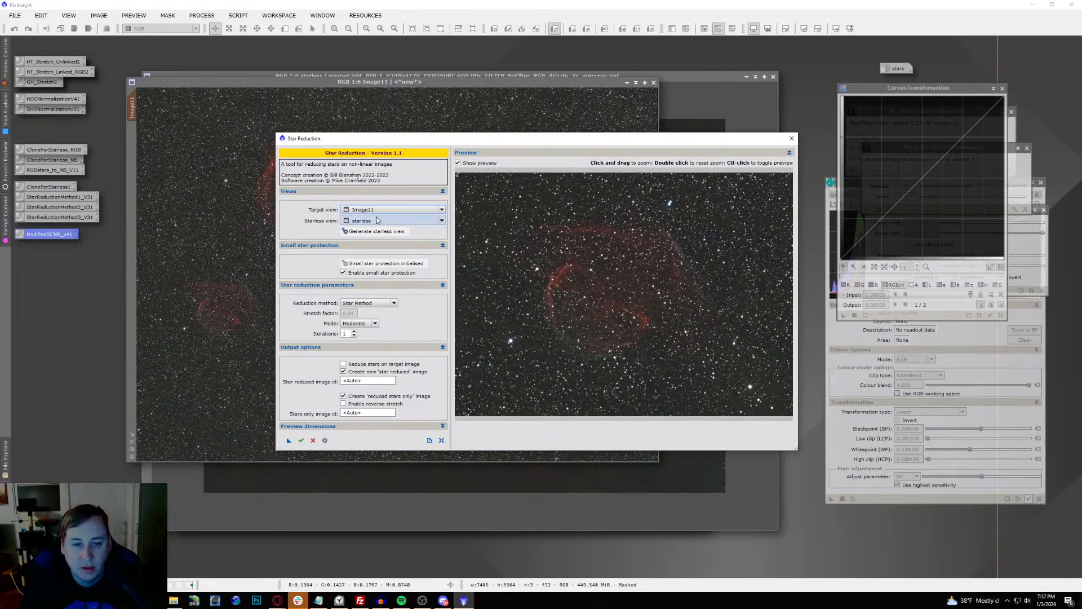
left_click(354, 332)
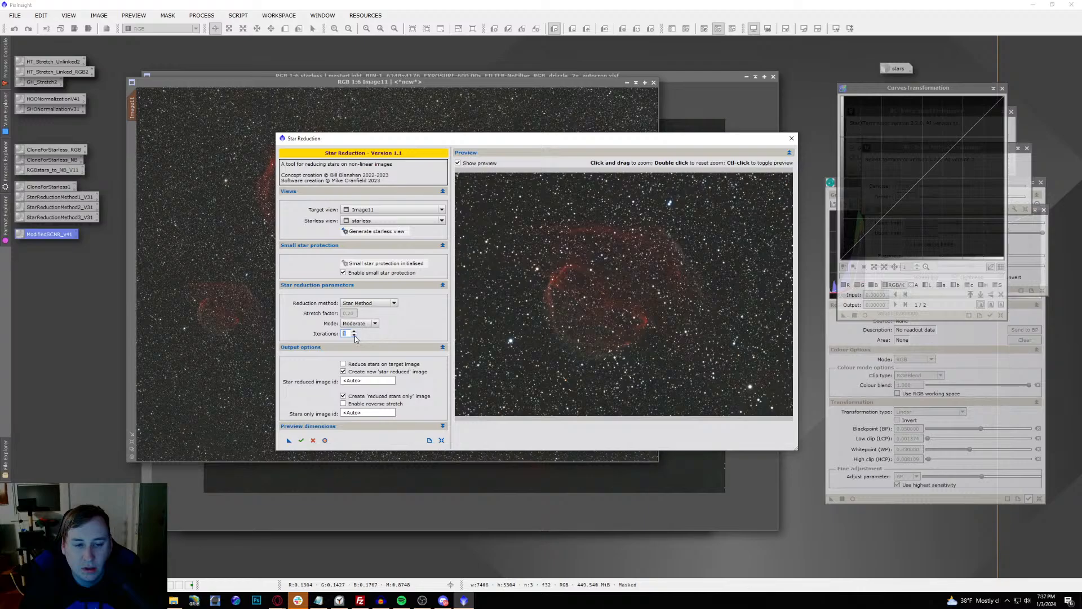
left_click(360, 324)
left_click(361, 343)
left_click(353, 333)
Step: Try the Halo Method, then the Transfer Method with a stretch factor of 0.40
left_click(360, 303)
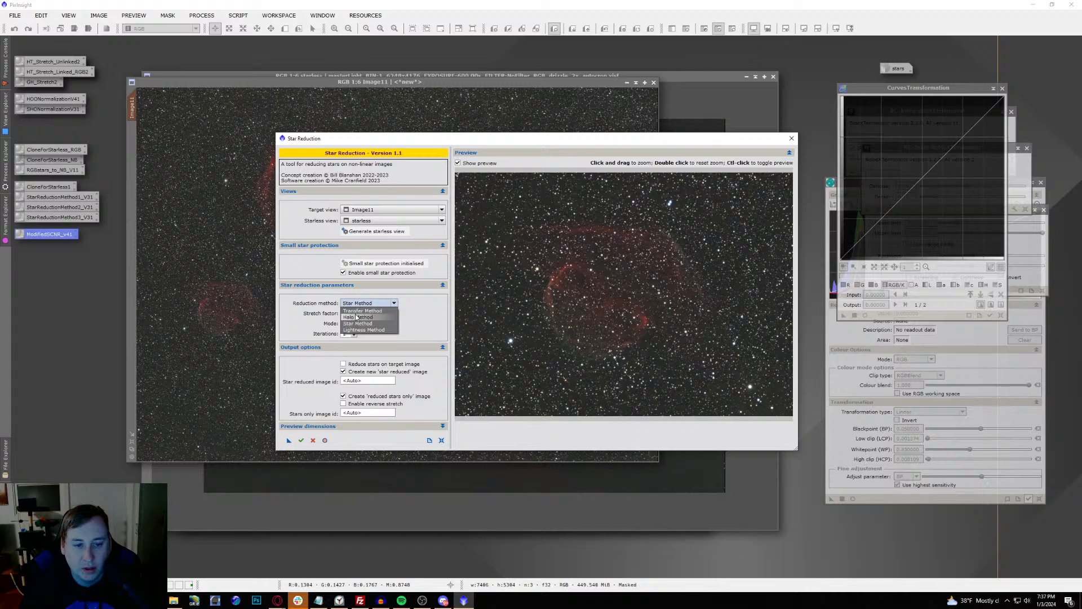
left_click(357, 316)
left_click(356, 306)
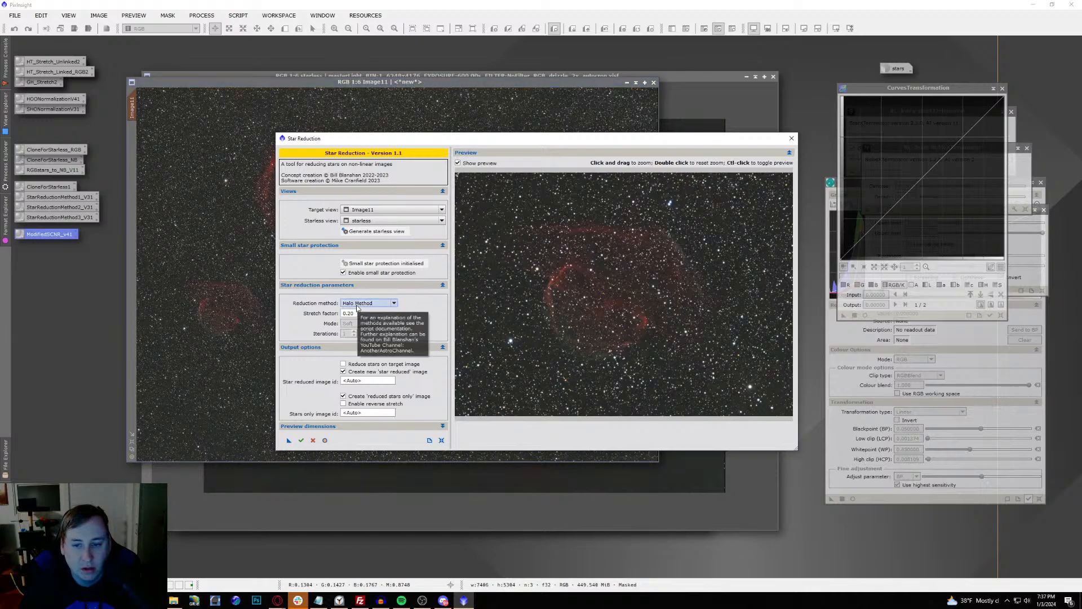
left_click(360, 313)
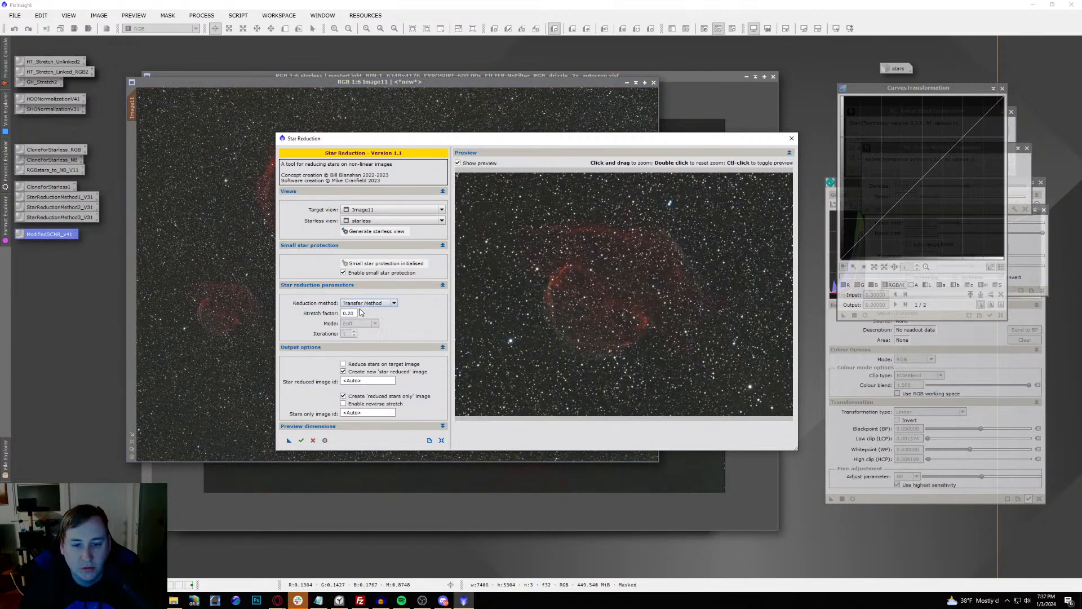
left_click(351, 316)
key("BackSpace")
type("4")
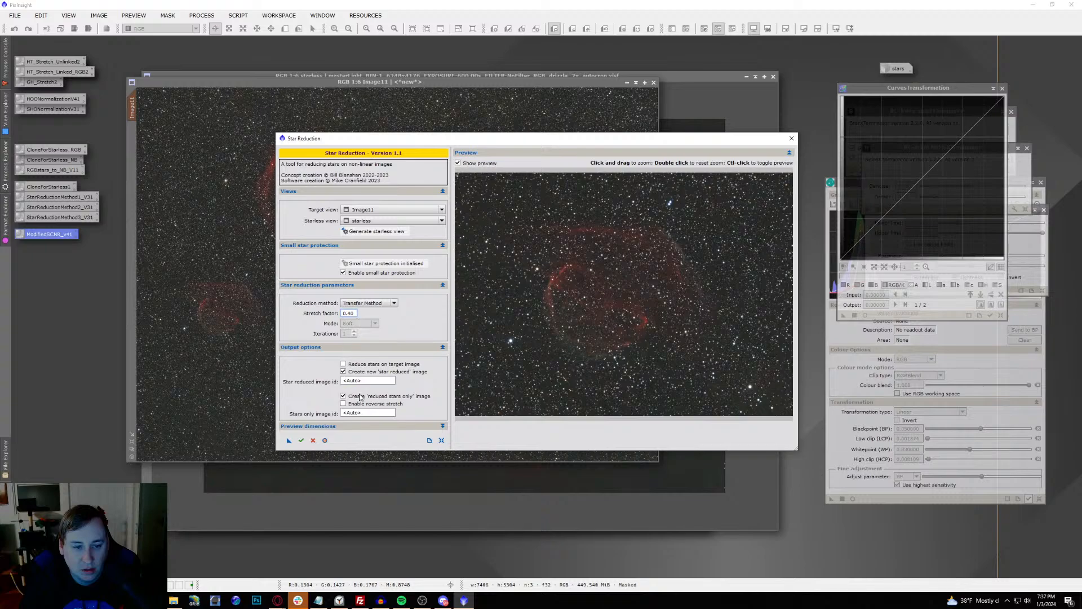
left_click(372, 381)
Step: Try the Halo Method again, followed by the Lightness Method, as the star reduction method
left_click(365, 304)
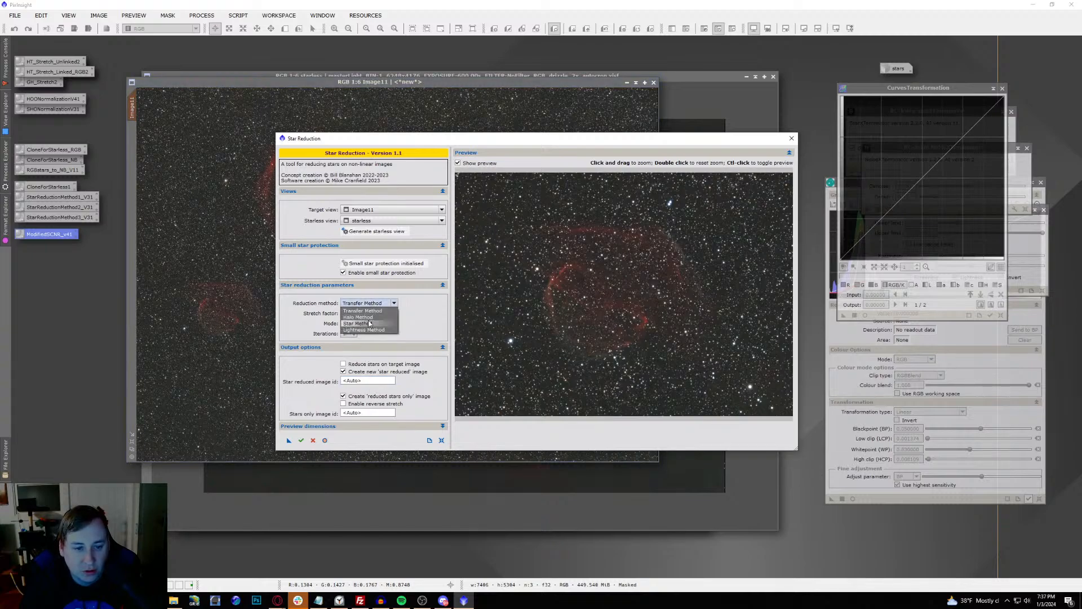
left_click(367, 317)
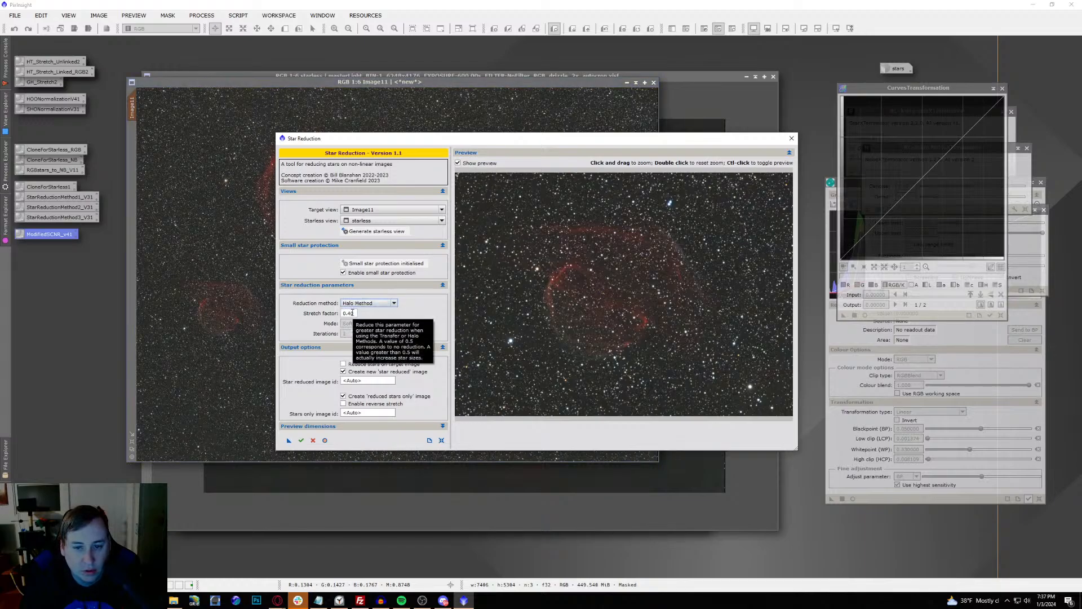
left_click(369, 304)
left_click(366, 329)
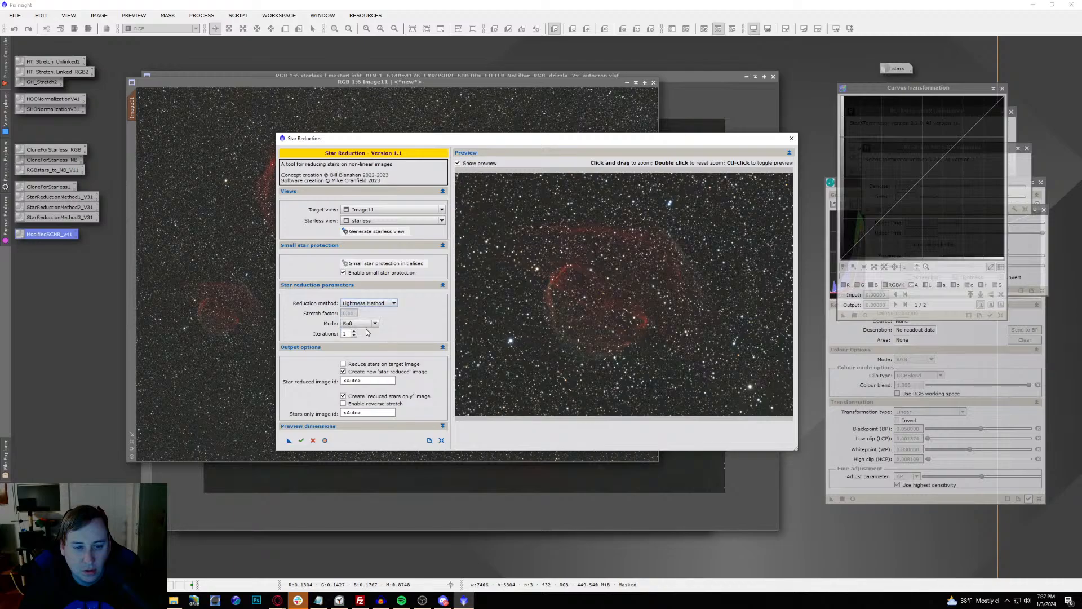
Step: Choose the Star Method, disable small star protection, run the star reduction on Image11 and close the script
left_click(369, 303)
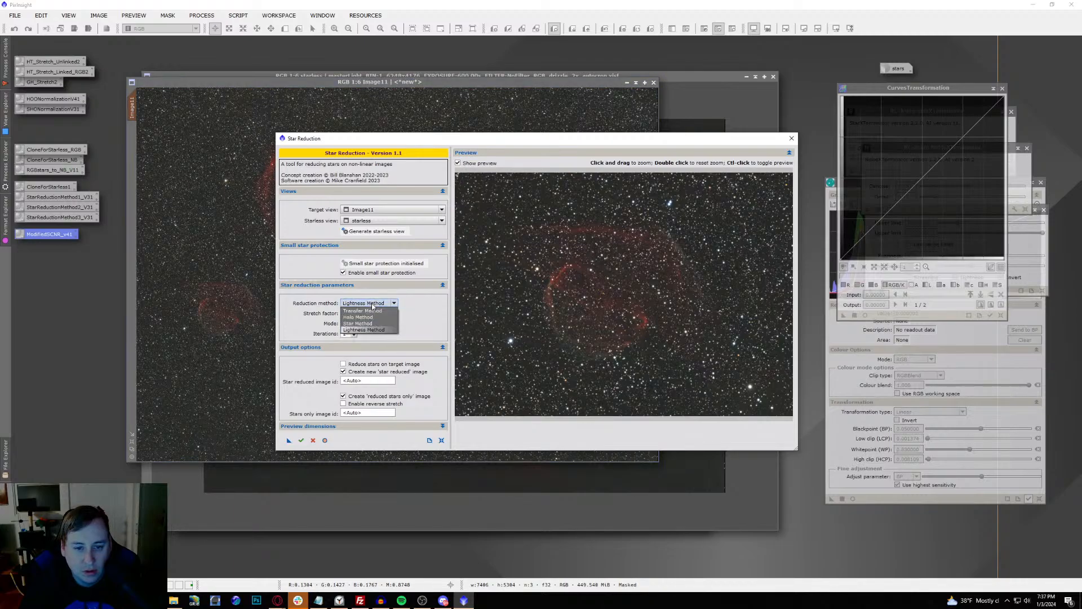
left_click(372, 326)
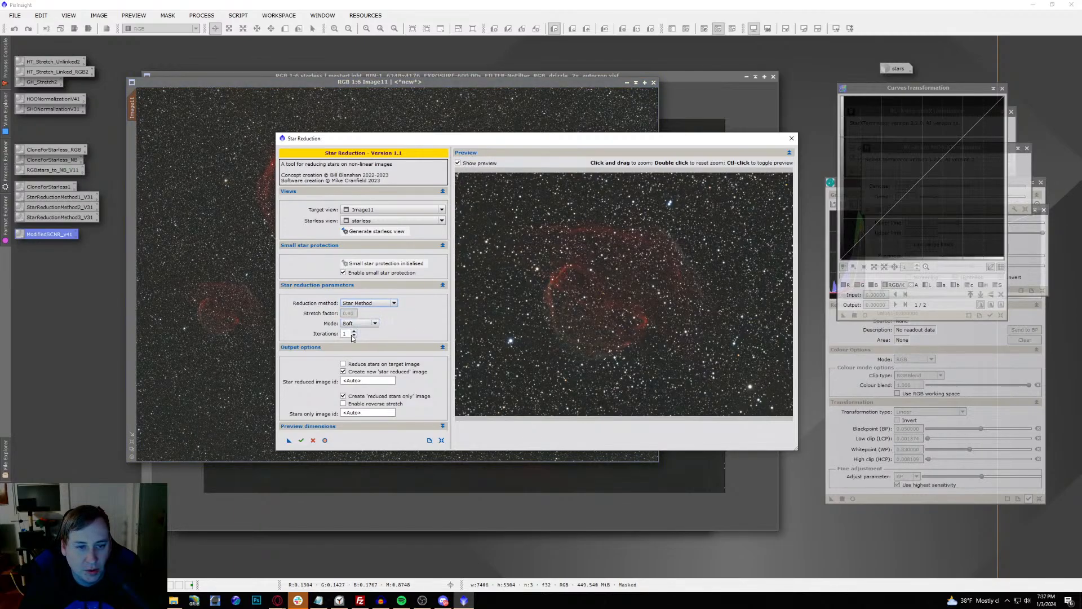
left_click(344, 273)
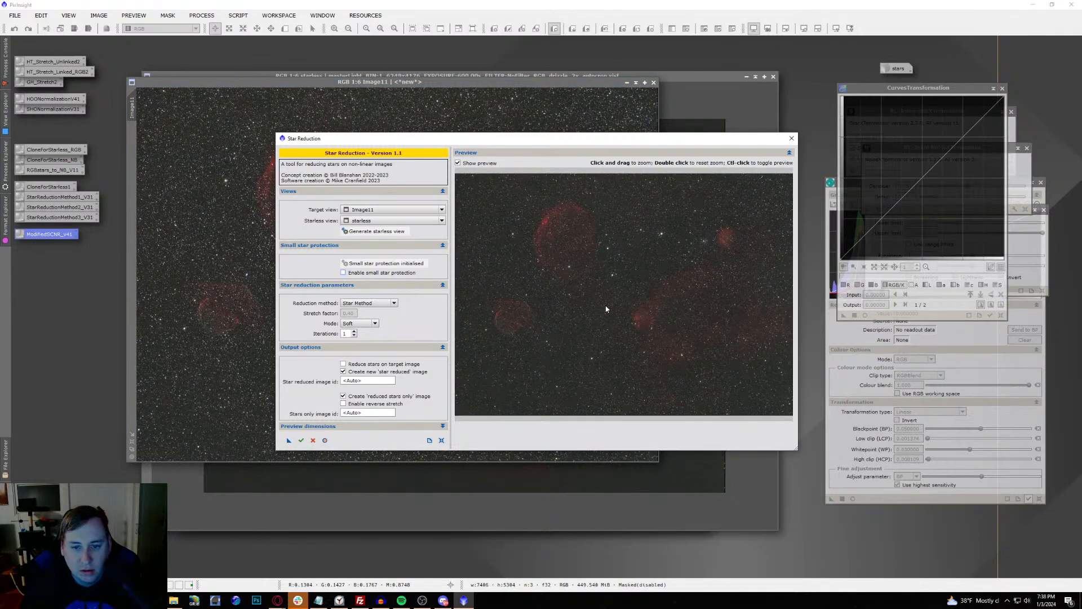
left_click(301, 440)
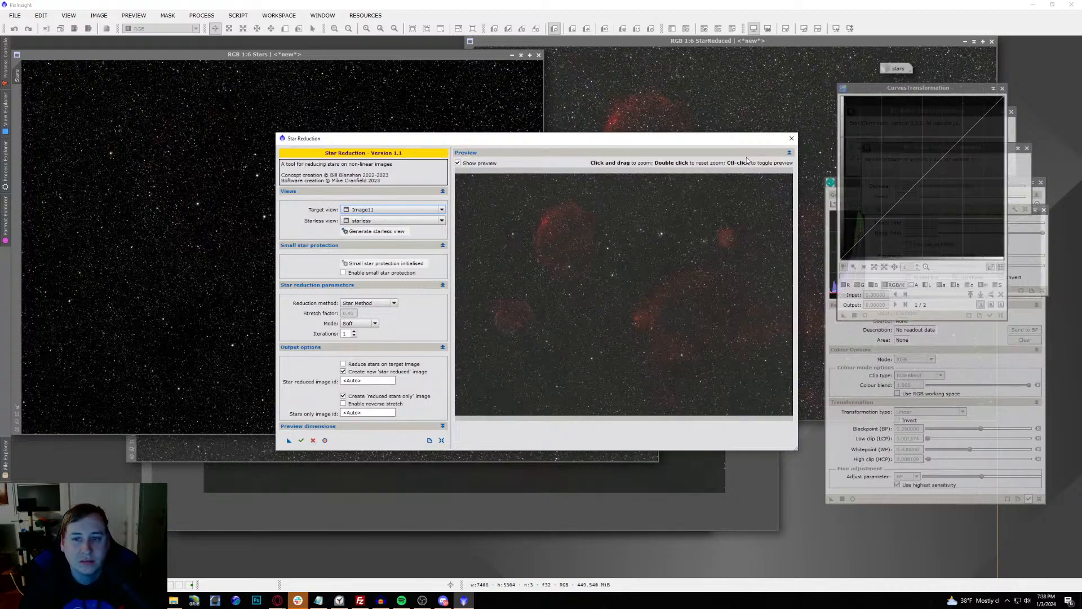
left_click(791, 138)
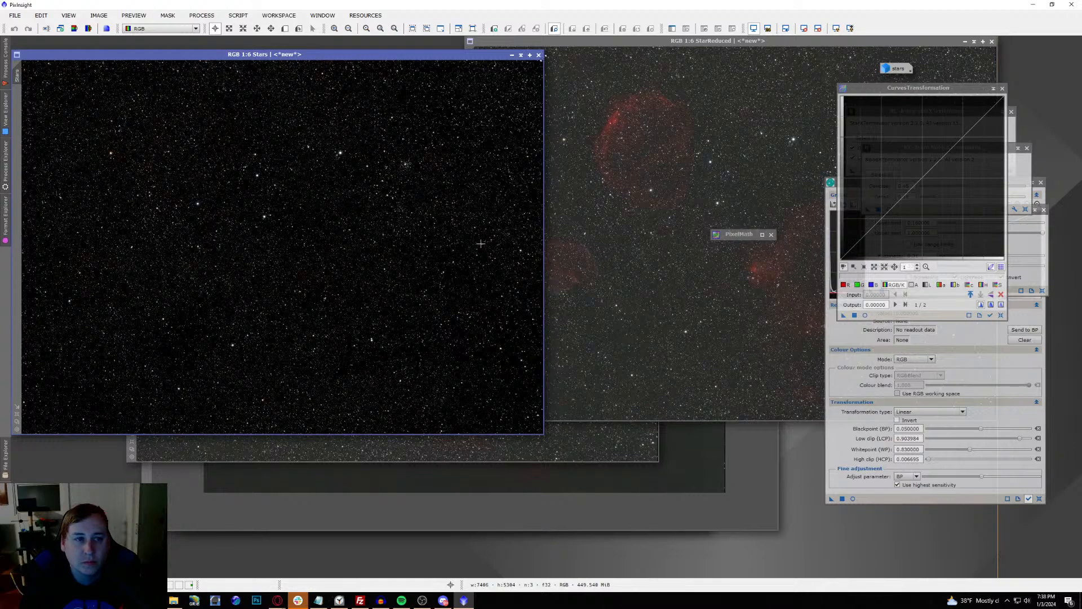
Step: Reduce the Stars image to an icon, bring the StarReduced window forward and examine its stars up close
left_click(520, 55)
left_click_drag(671, 43, 379, 182)
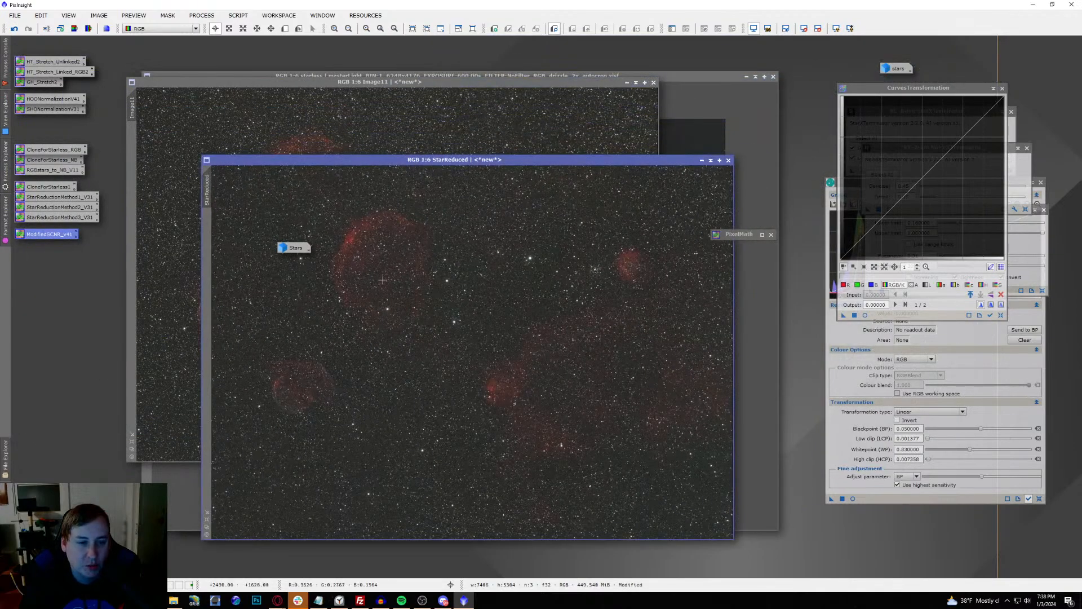
scroll(405, 240, "up", 3)
scroll(406, 240, "up", 2)
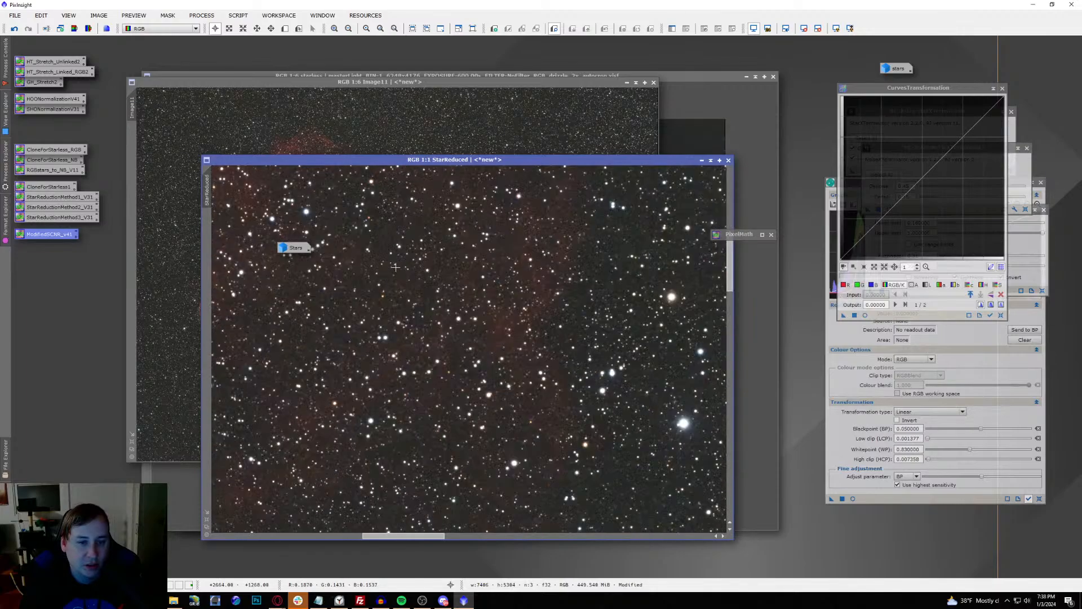
scroll(395, 266, "down", 5)
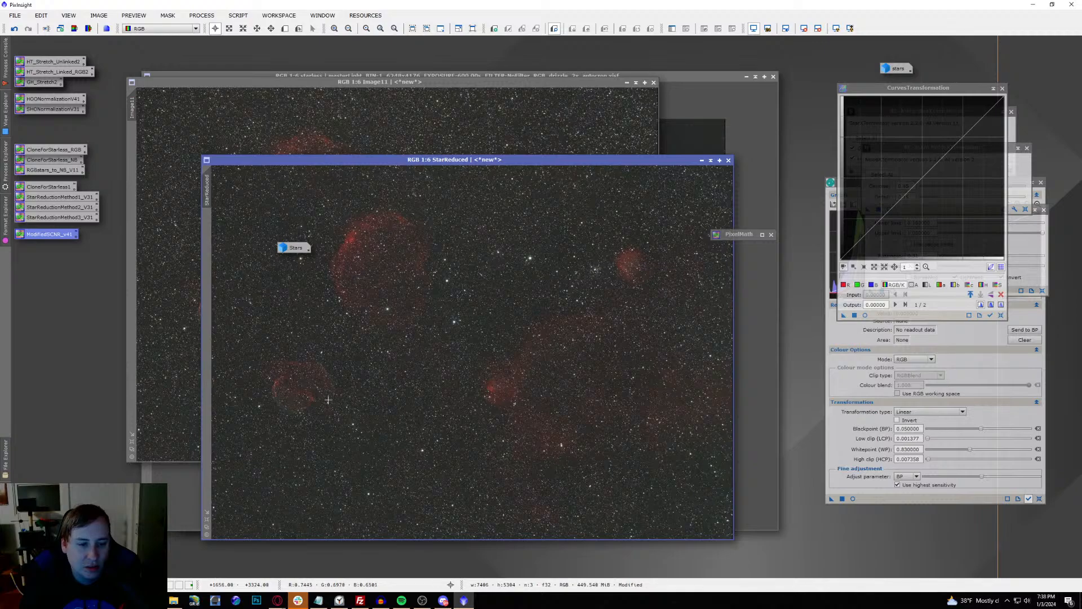
scroll(671, 299, "up", 4)
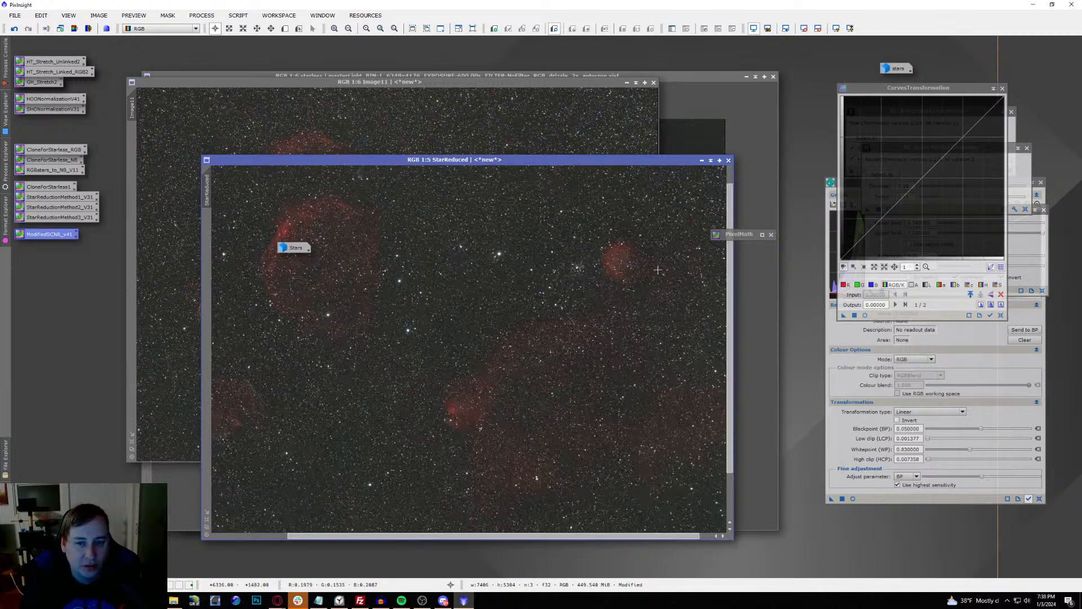
scroll(657, 269, "up", 1)
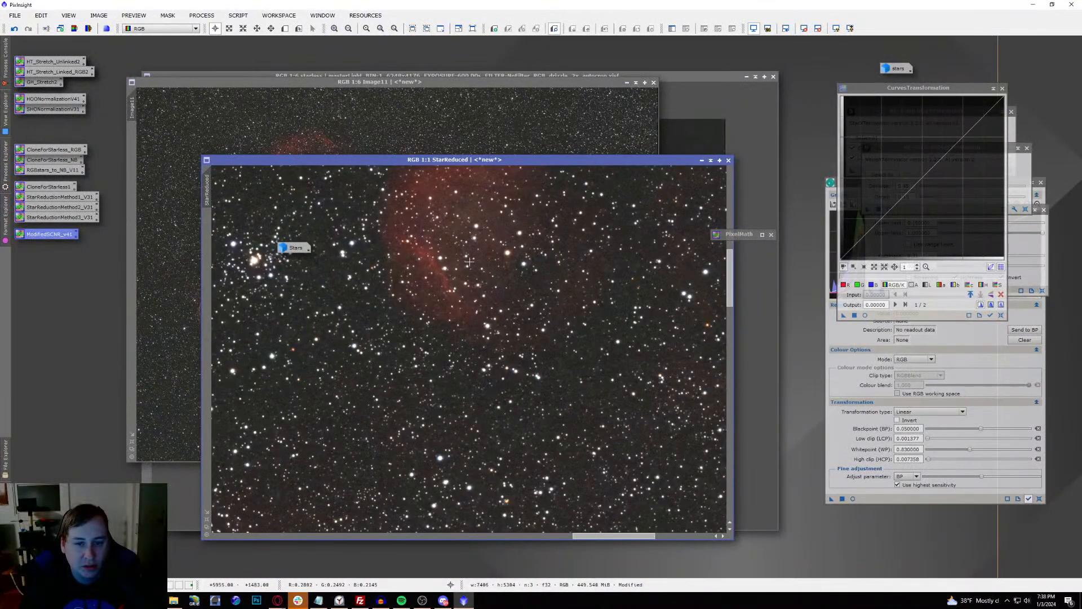
scroll(524, 247, "down", 4)
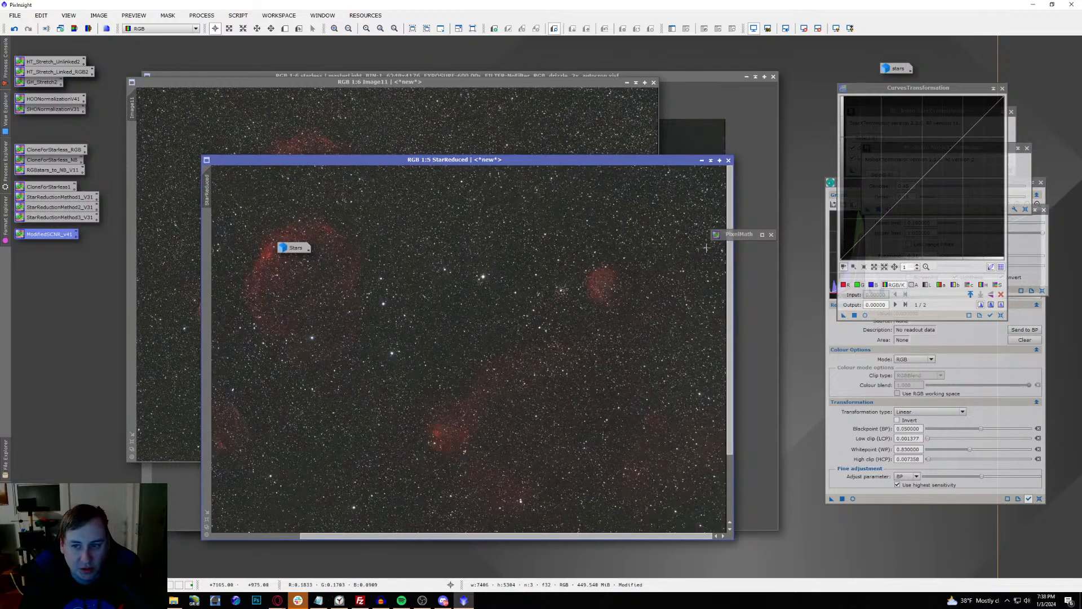
scroll(706, 248, "down", 1)
Step: Move the CurvesTransformation window down to uncover the NoiseXTerminator window, and examine the StarReduced image's stars again
left_click_drag(953, 88, 945, 242)
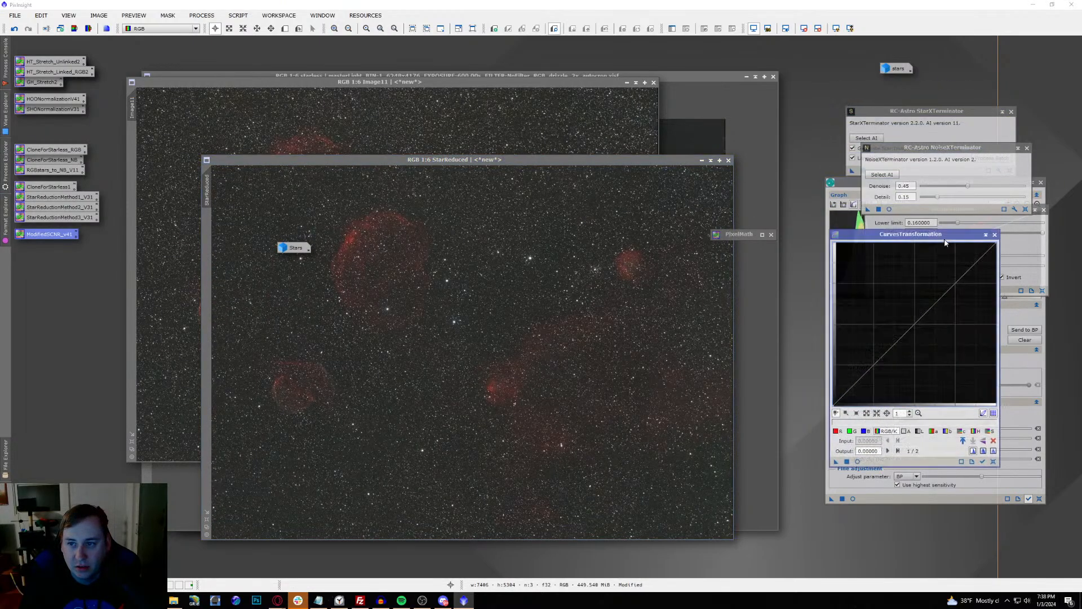
left_click(889, 211)
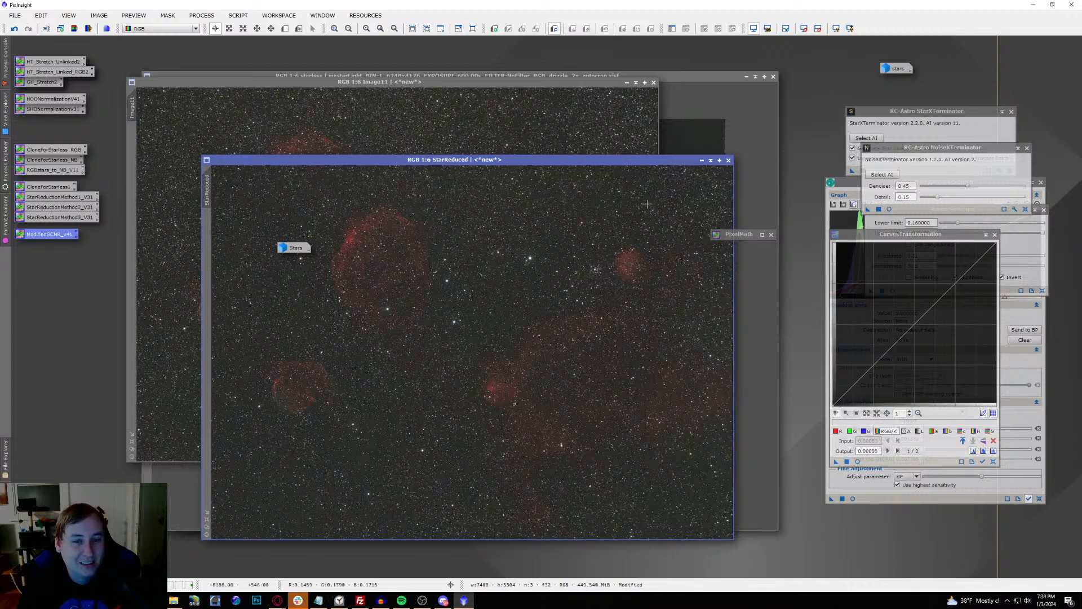
scroll(441, 295, "up", 3)
scroll(439, 293, "up", 2)
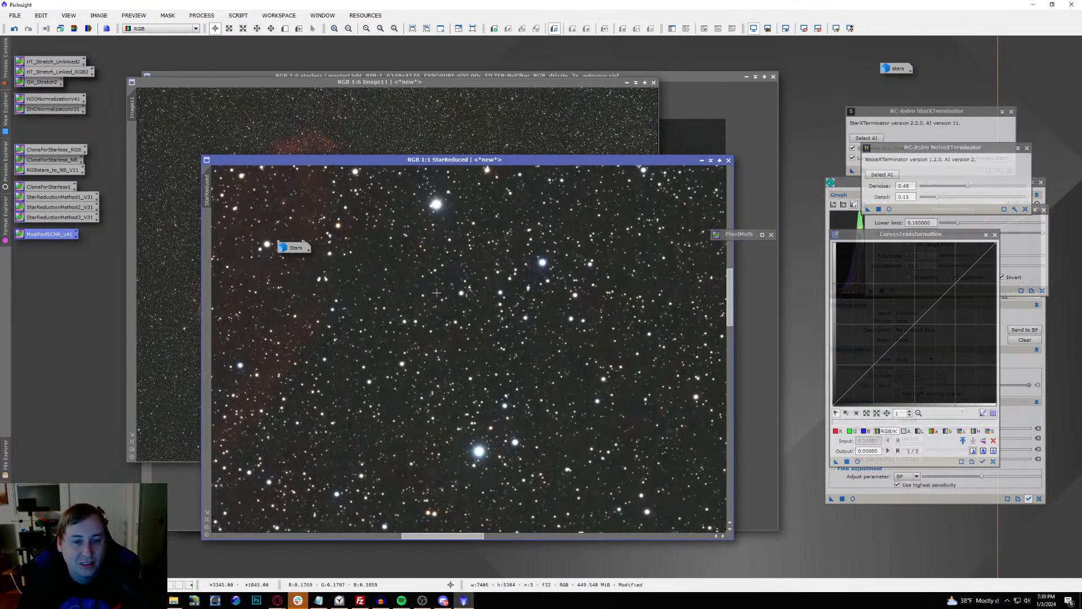
scroll(436, 293, "down", 2)
scroll(414, 285, "up", 2)
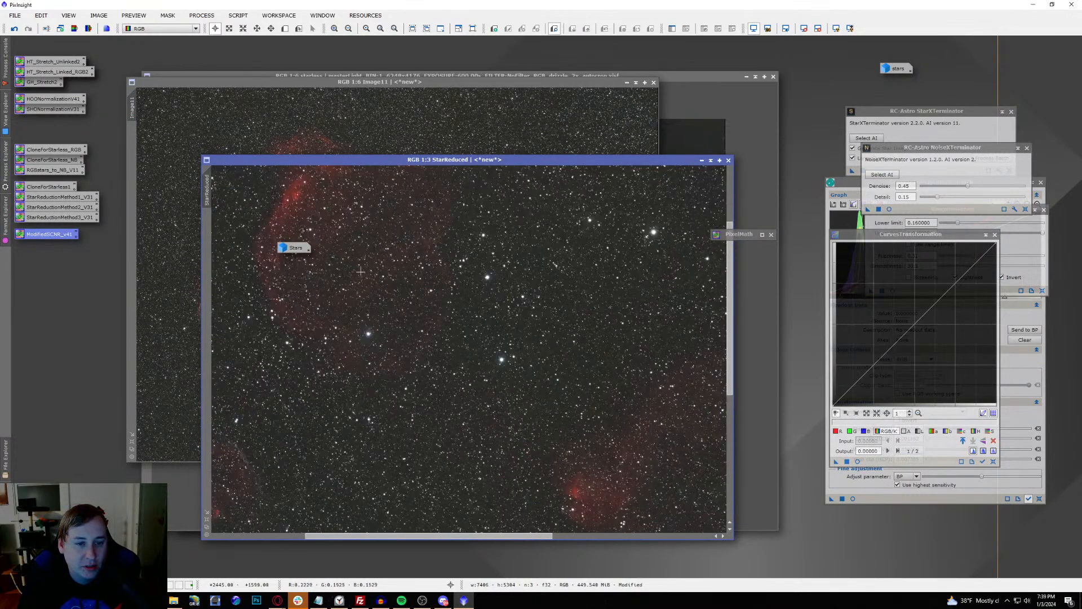
scroll(363, 270, "down", 4)
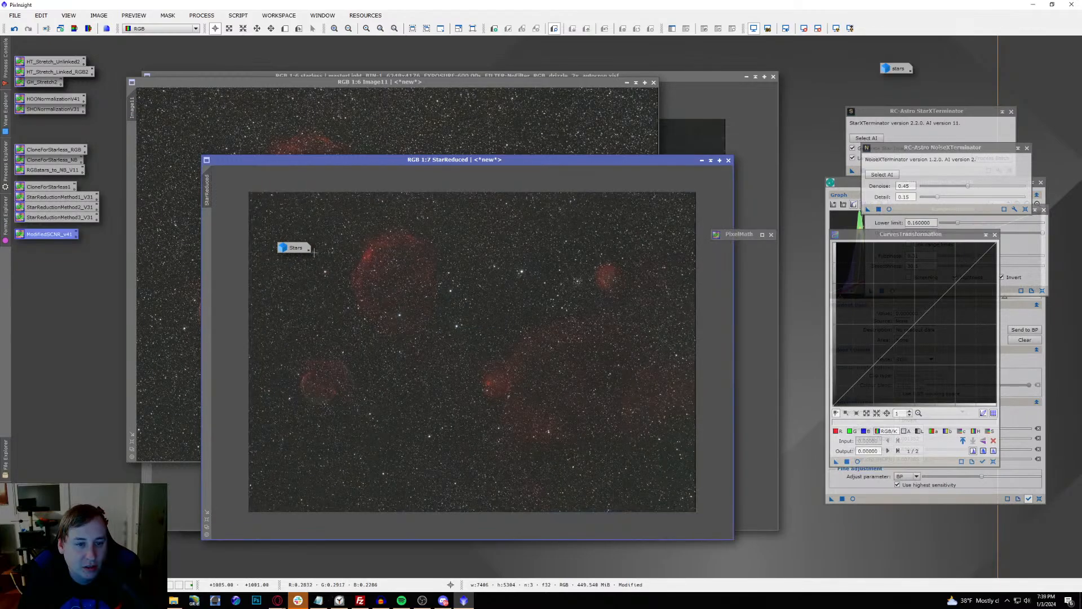
Step: Move the Stars icon clear of the StarReduced window and save that image as StarReduced.tif in Documents with the default TIFF options
left_click_drag(293, 247, 333, 42)
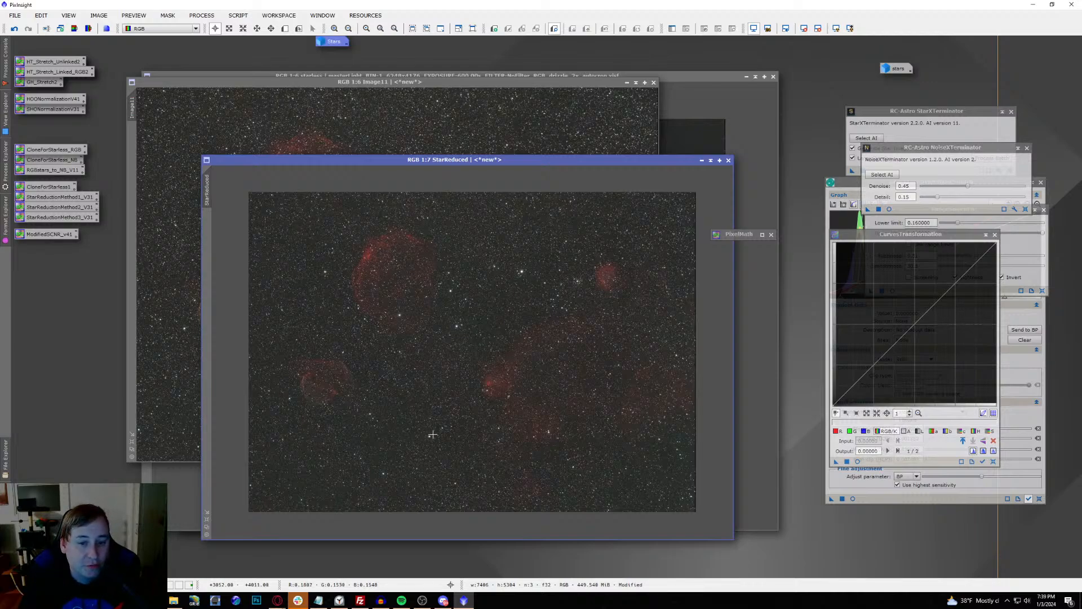
left_click_drag(409, 167, 385, 157)
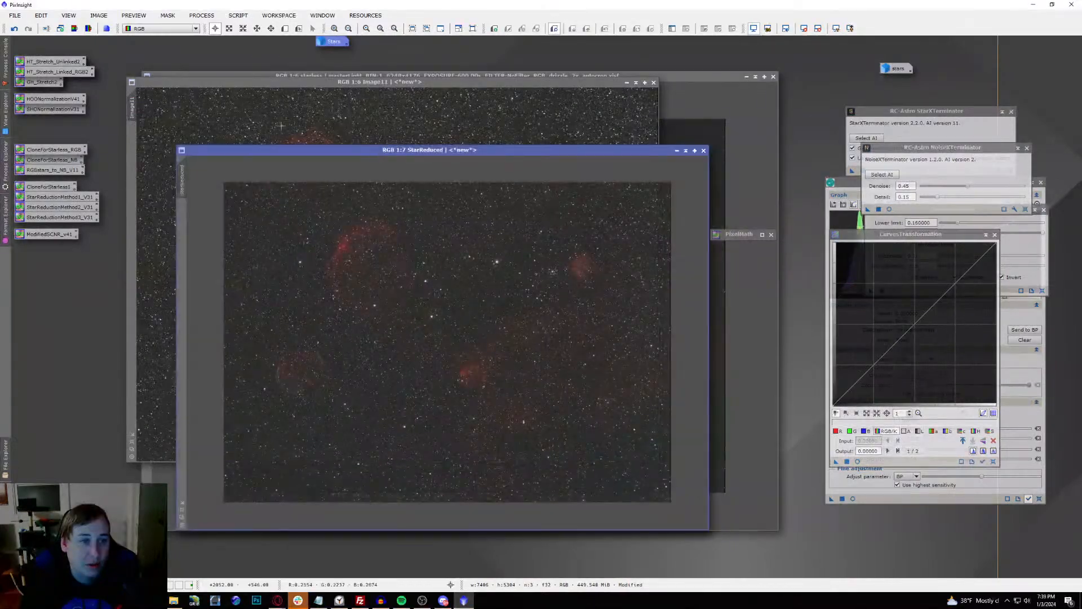
left_click(15, 16)
left_click(38, 99)
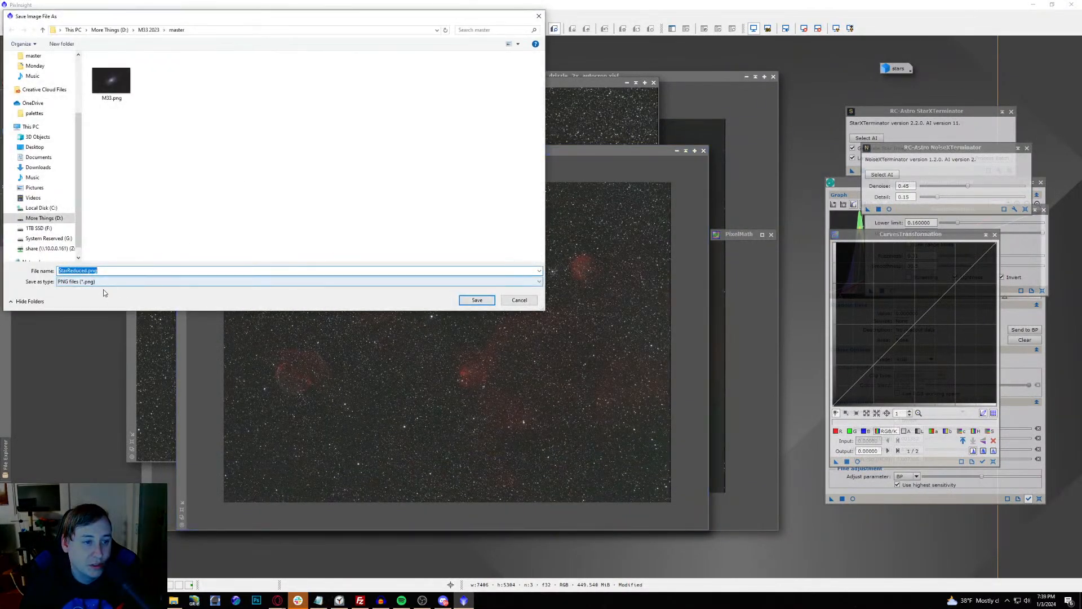
left_click(104, 282)
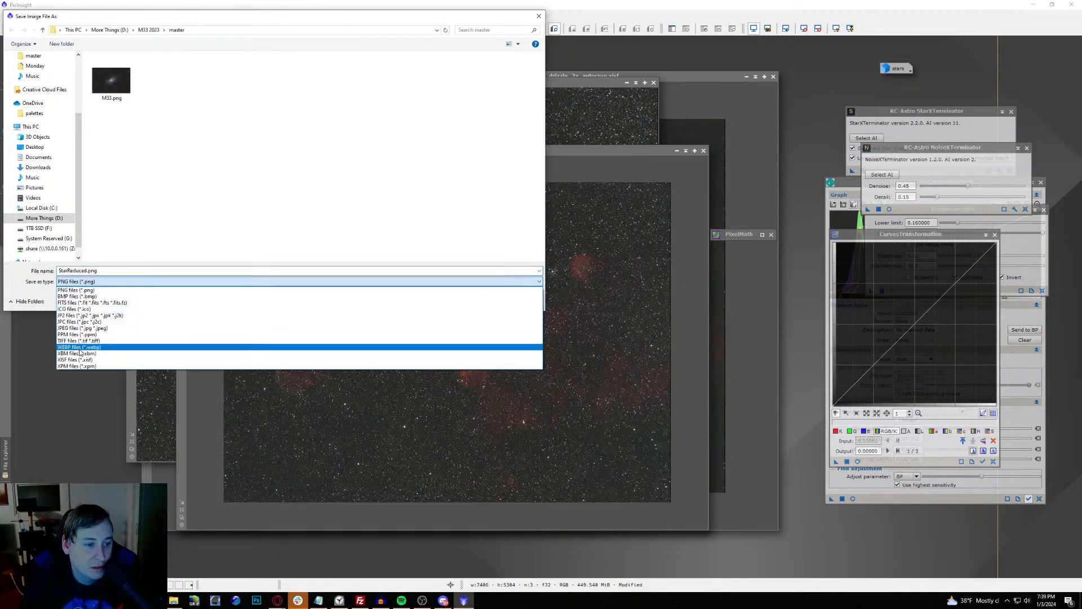
left_click(79, 340)
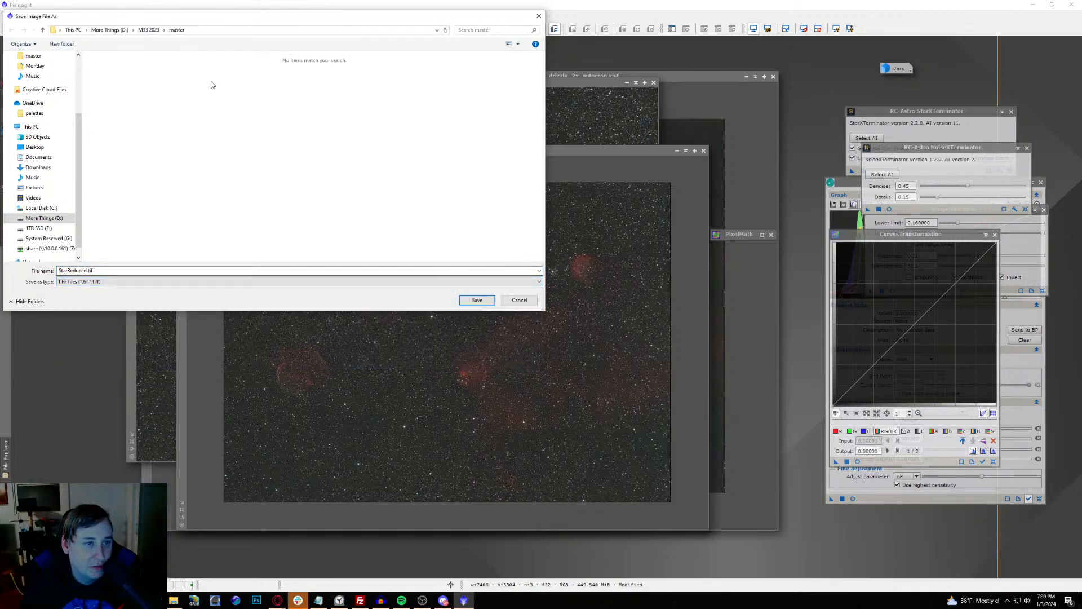
left_click(37, 156)
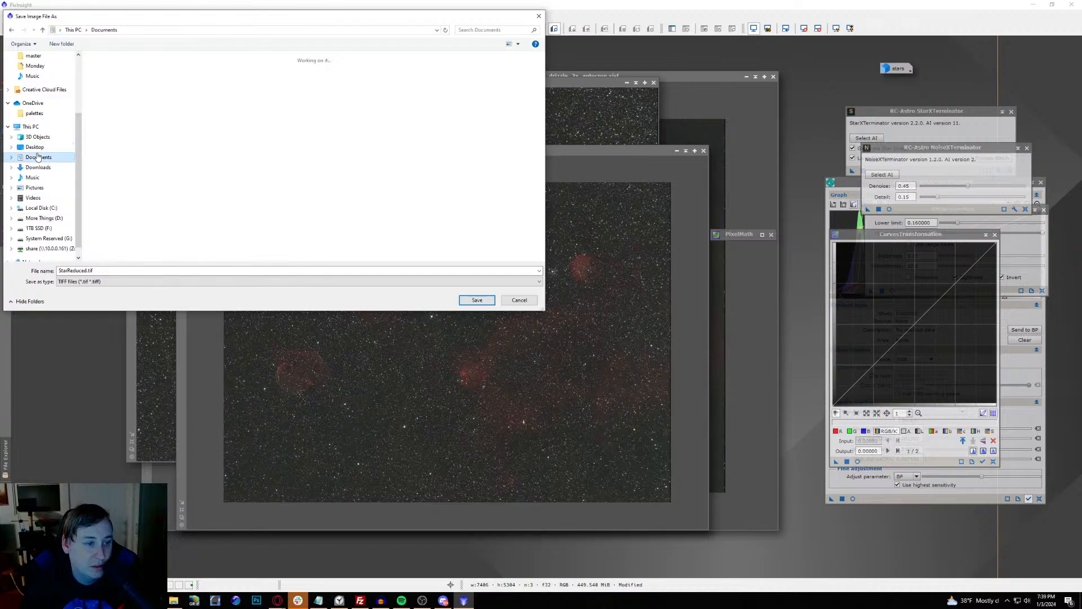
left_click(482, 297)
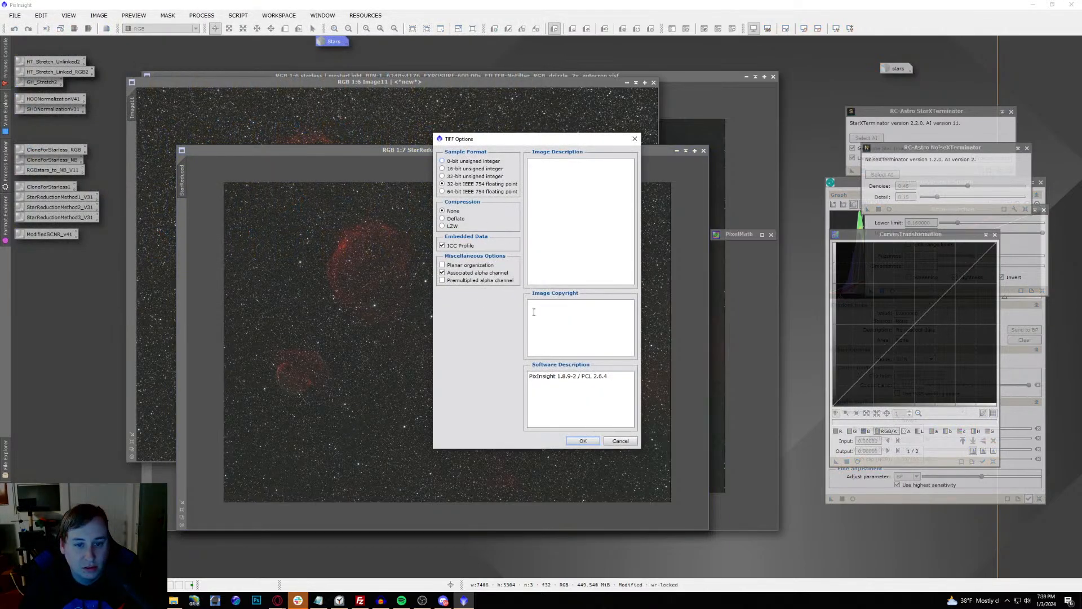
left_click(582, 440)
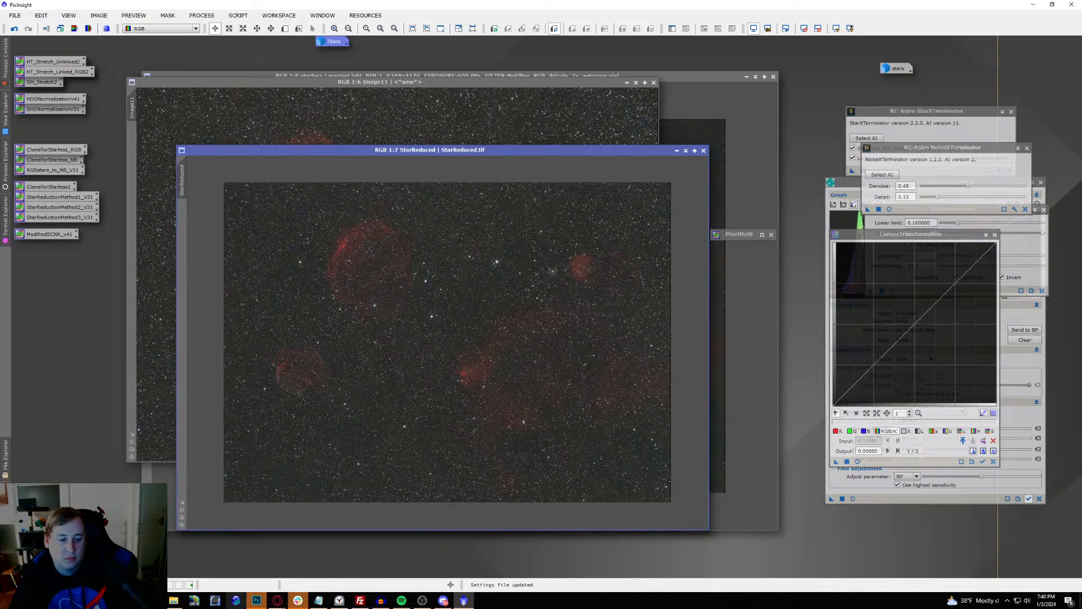
Step: Switch to Photoshop and open StarReduced.tif from the recent files
left_click(257, 600)
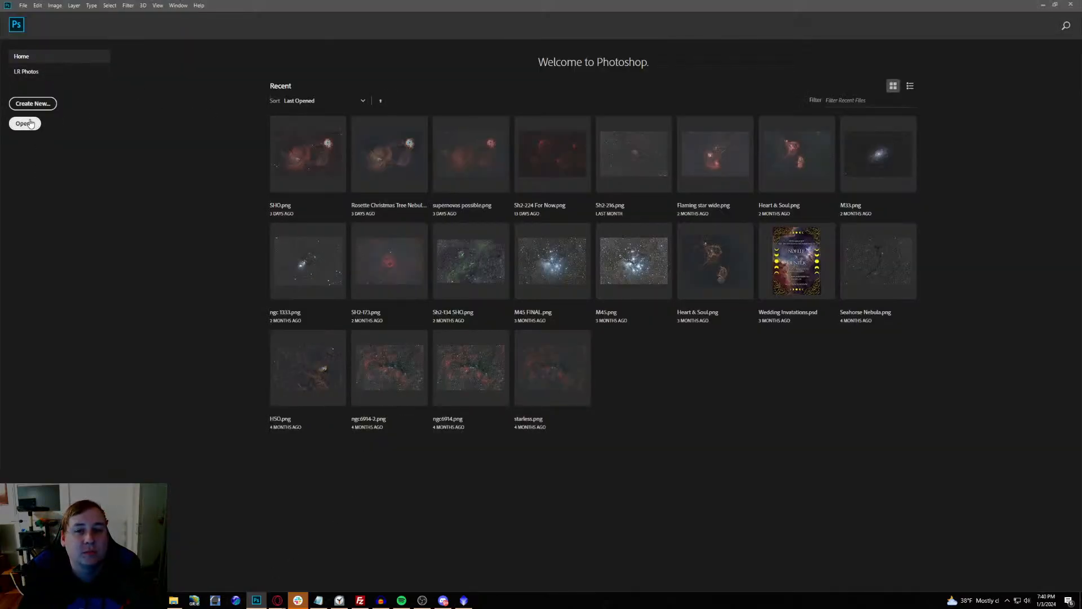
left_click(31, 123)
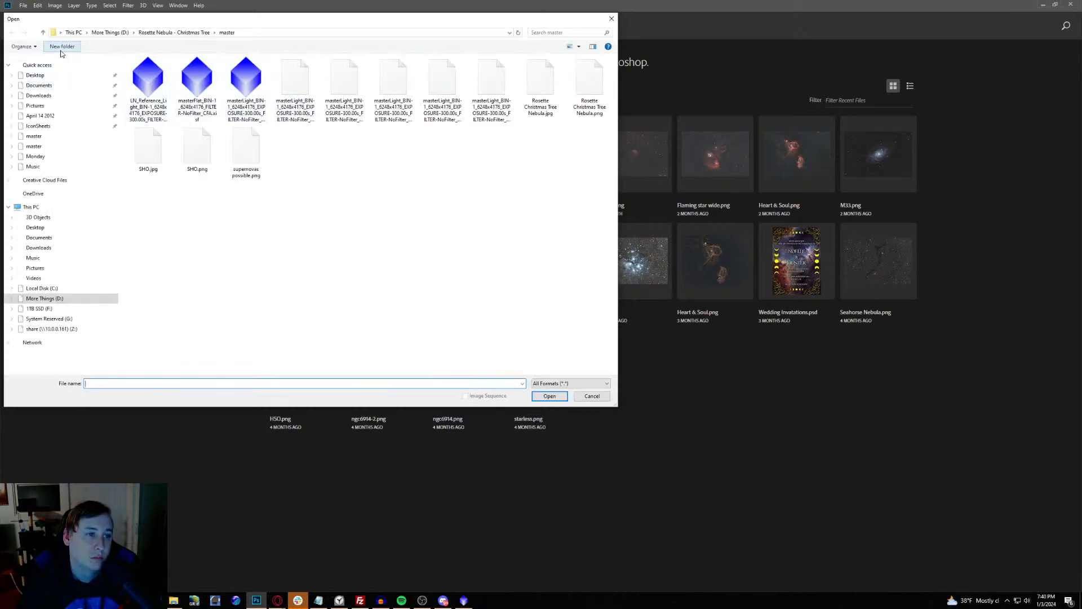
left_click(36, 65)
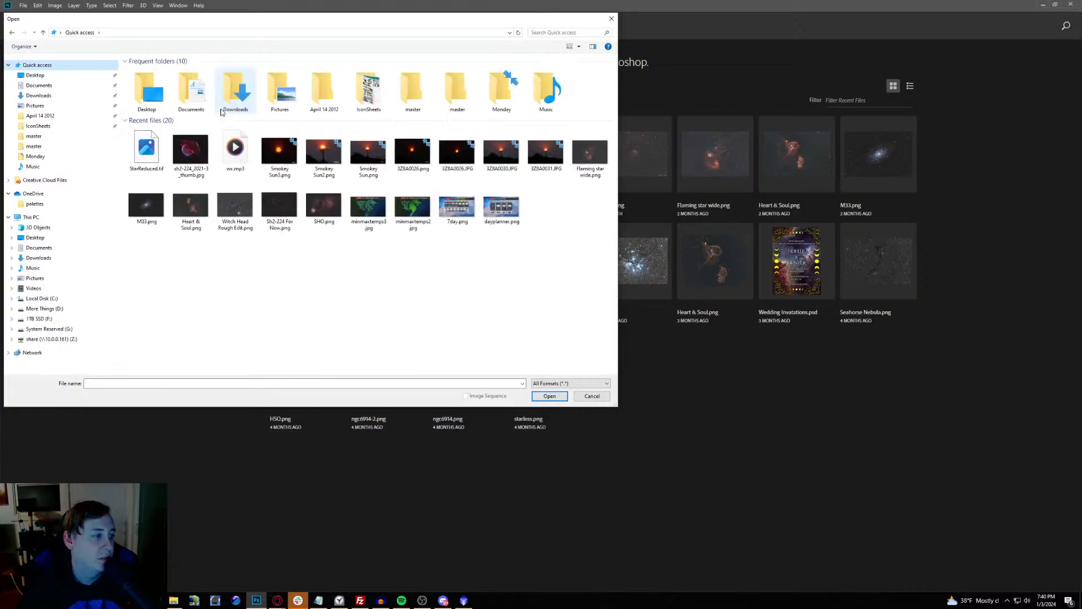
left_click(146, 149)
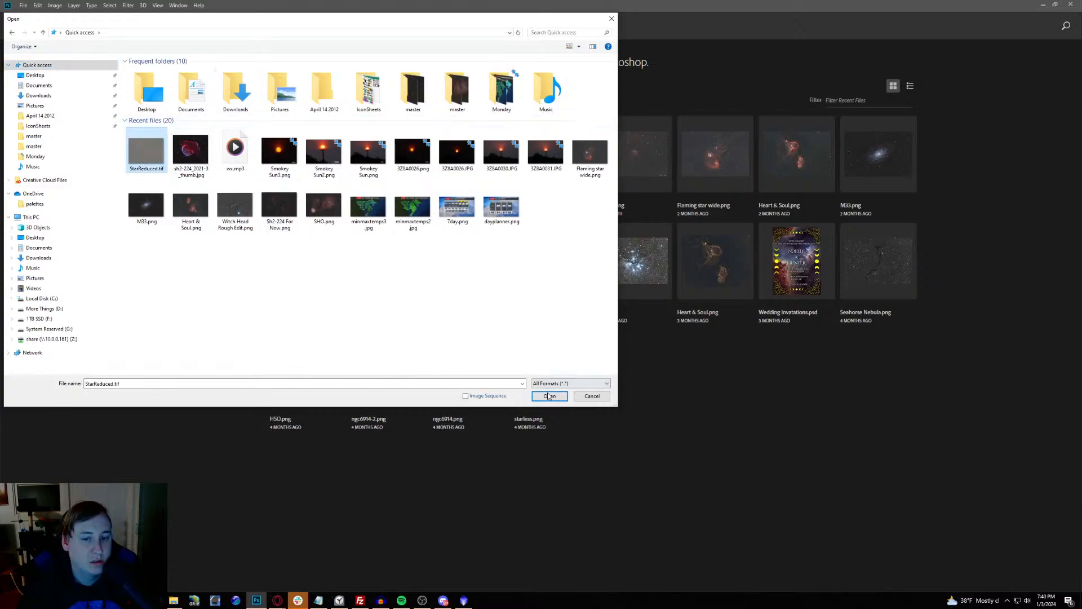
left_click(548, 396)
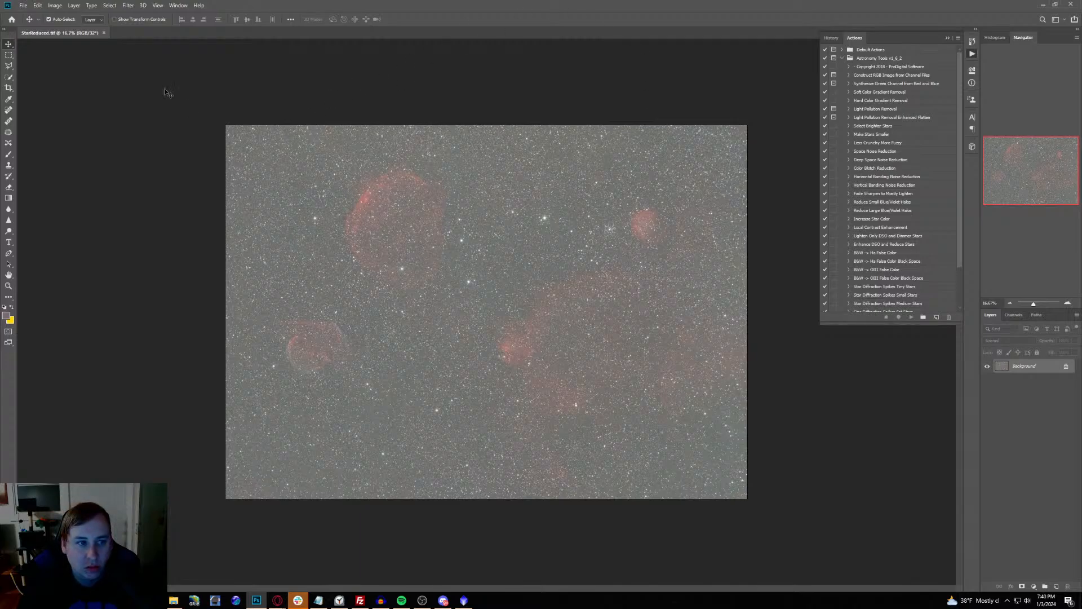
Step: Try to convert StarReduced.tif to 16 bits per channel, cancel the HDR toning and close the image
left_click(55, 5)
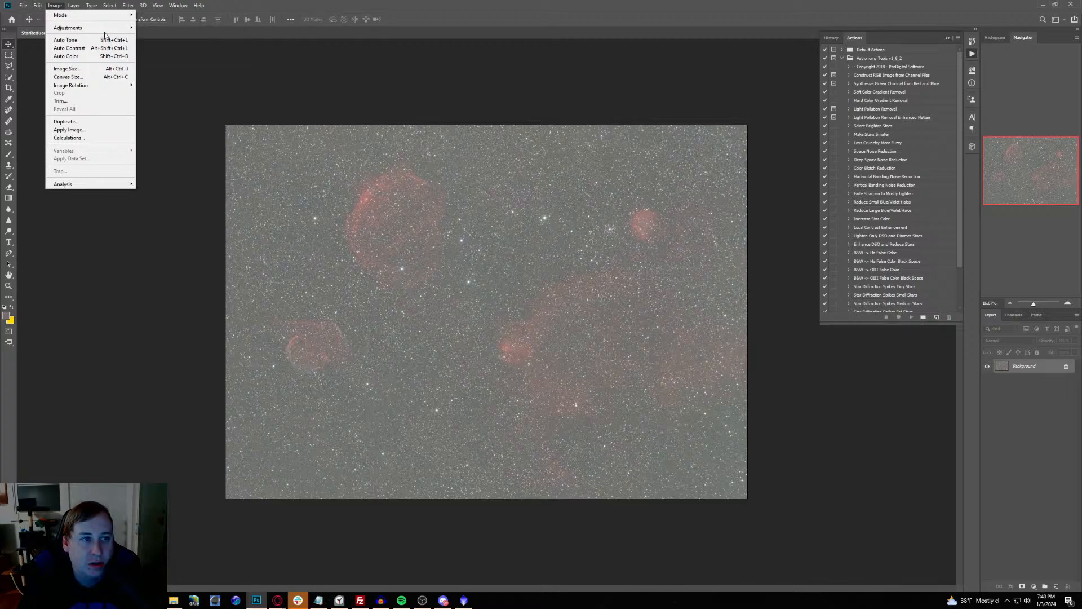
mouse_move(94, 20)
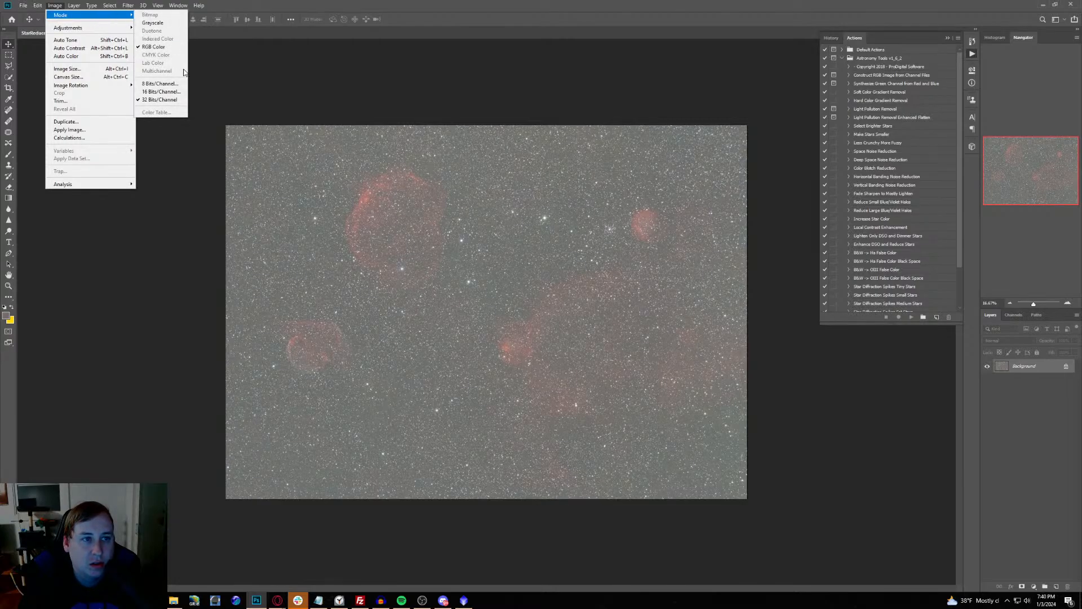
left_click(161, 91)
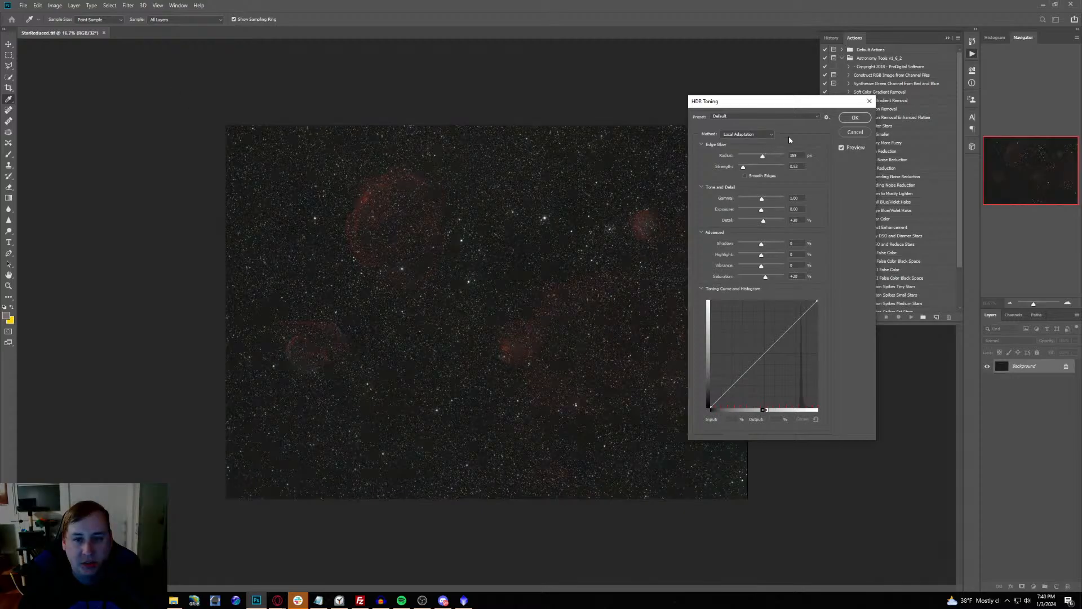
left_click(855, 132)
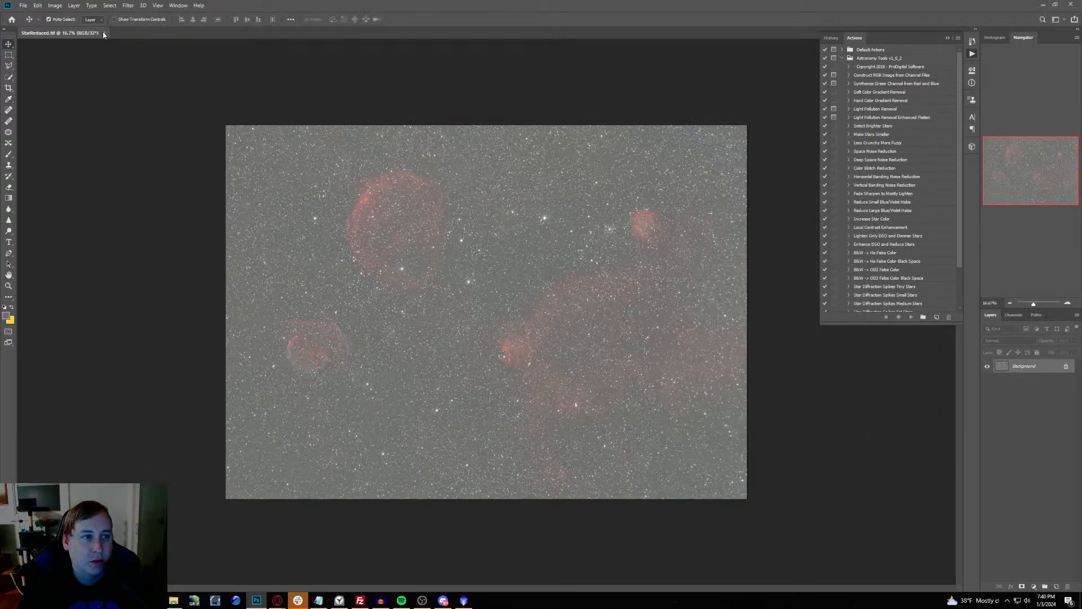
left_click(103, 34)
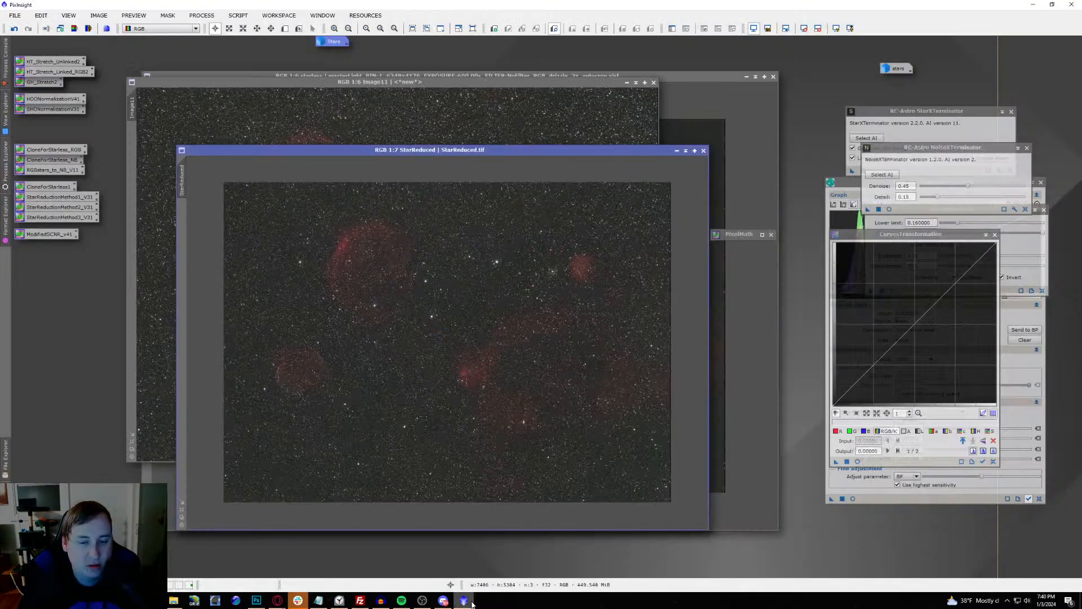
Step: Switch to PixInsight and save the star-reduced image as StarReduced.png in the Documents folder
left_click(463, 600)
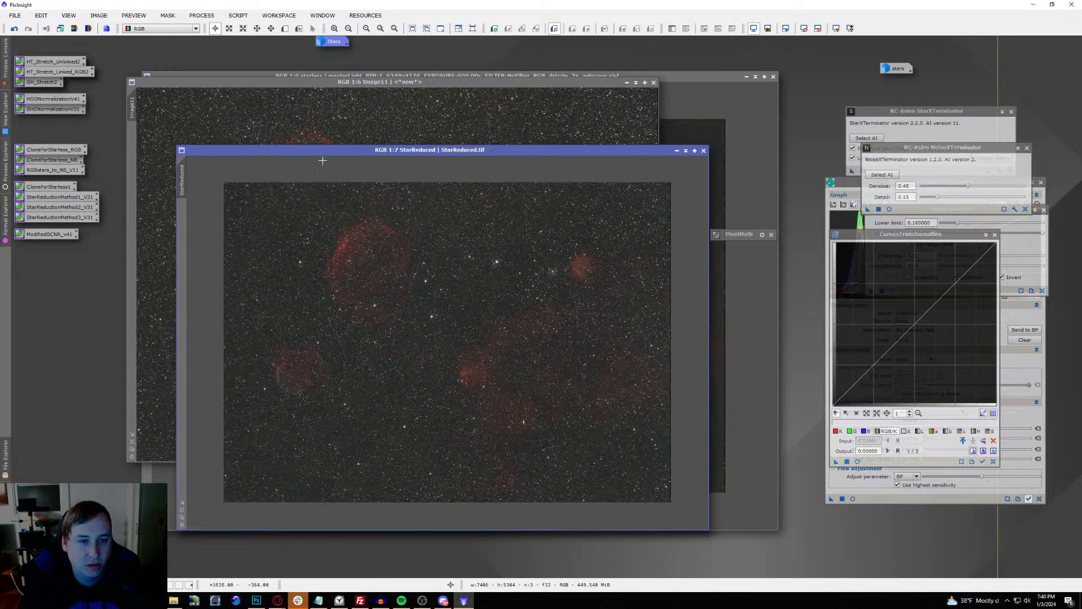
left_click(15, 15)
left_click(56, 100)
left_click(79, 282)
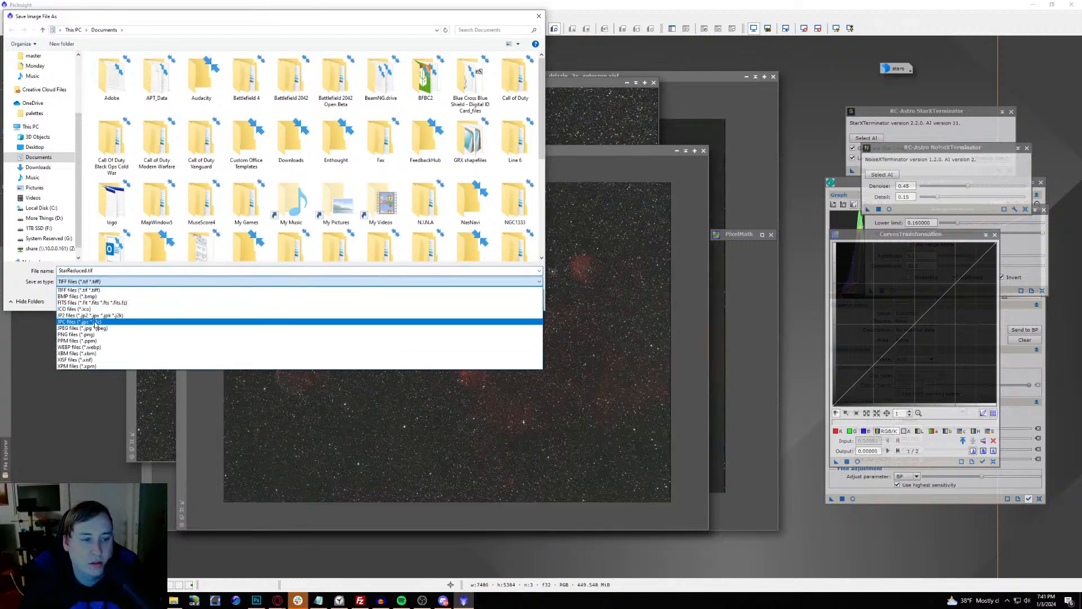
left_click(77, 333)
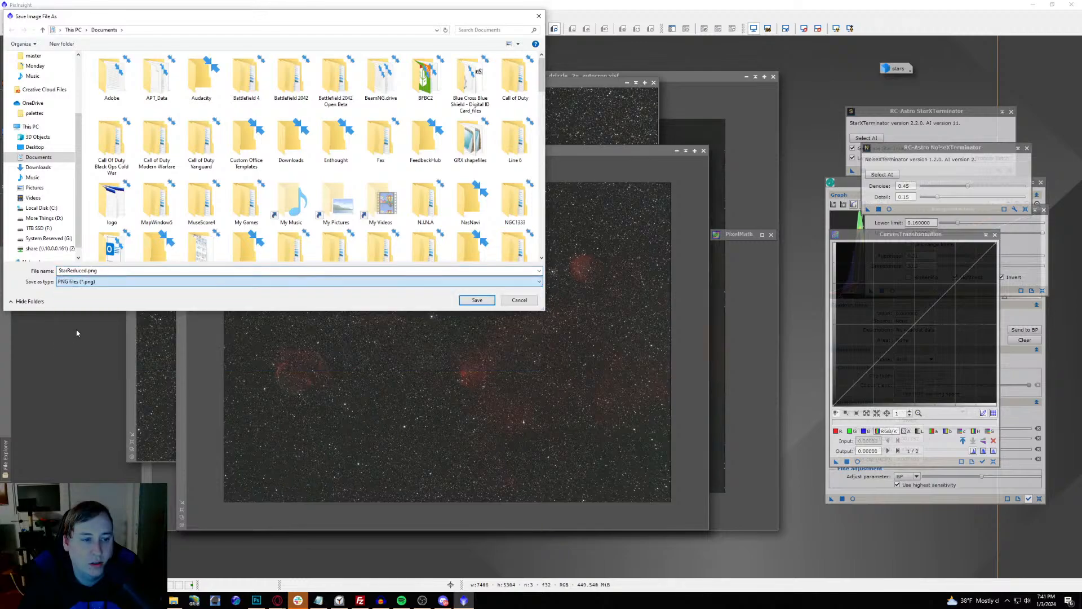
left_click(476, 300)
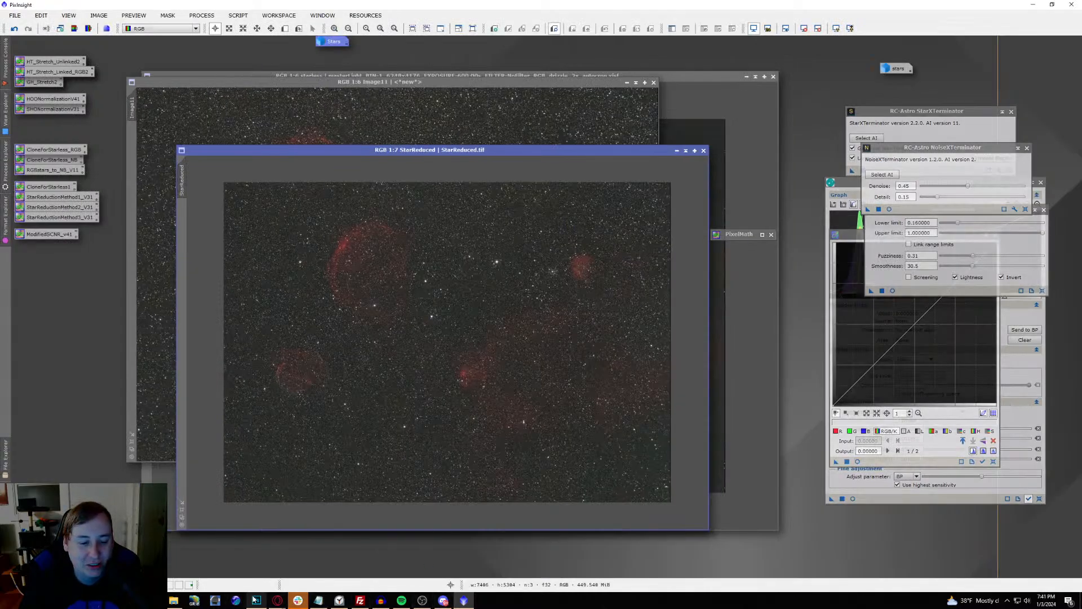
Step: Switch to Photoshop and open StarReduced.png from the recent files
left_click(257, 600)
left_click(25, 124)
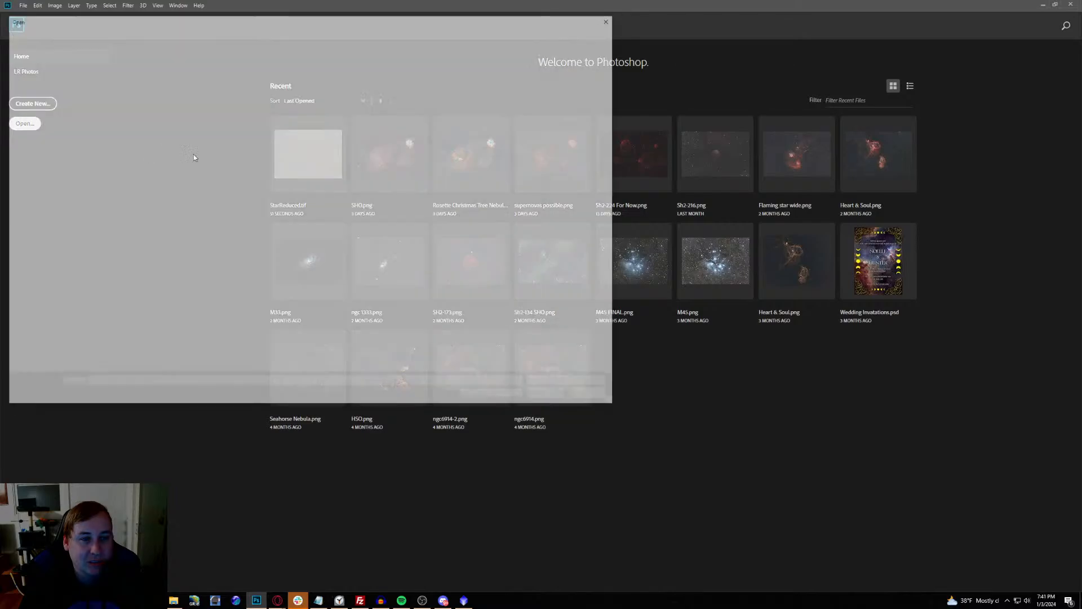
left_click(36, 75)
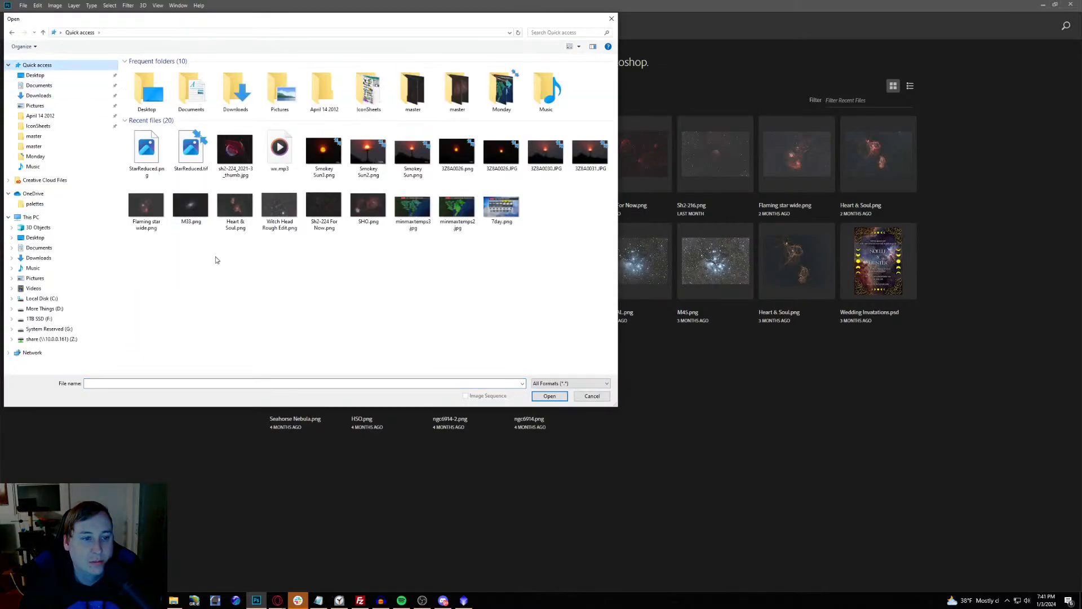
double_click(148, 151)
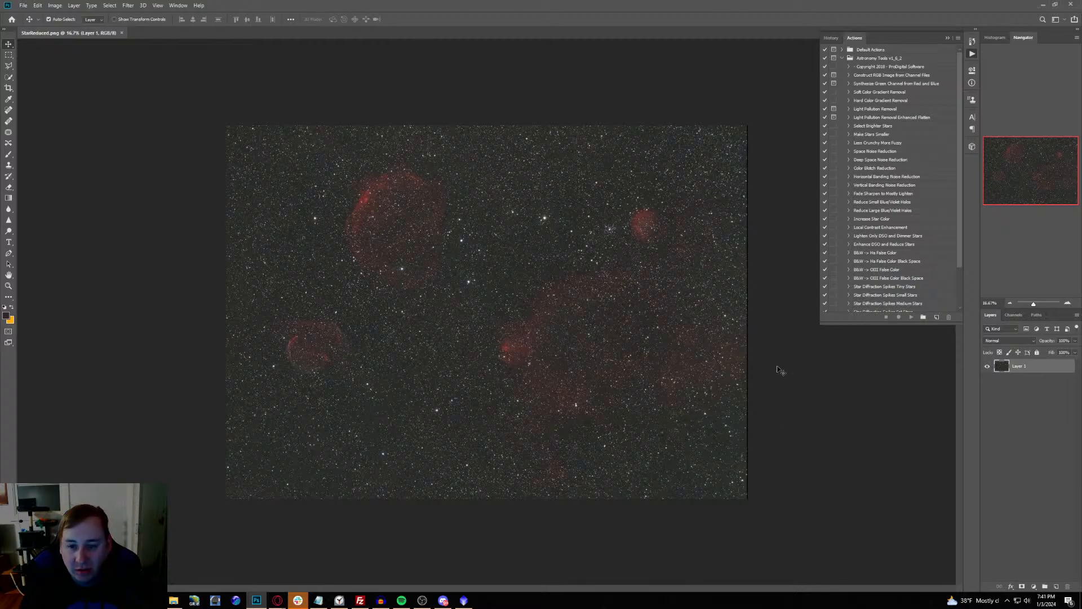
Step: Look at the nebula image up close and crop a thin border off its edges, keeping the original ratio
left_click(1067, 304)
left_click(1067, 303)
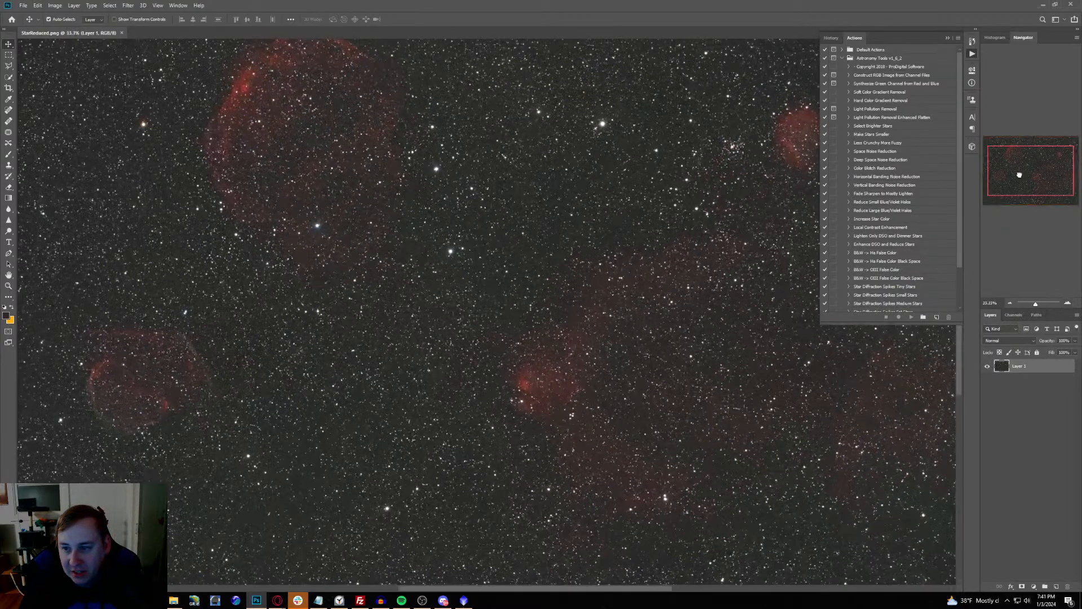
left_click(1009, 302)
left_click(1010, 302)
left_click(8, 88)
mouse_move(744, 313)
left_mouse_down()
mouse_move(754, 302)
mouse_move(741, 310)
left_mouse_up()
left_click_drag(225, 313, 237, 313)
key("Return")
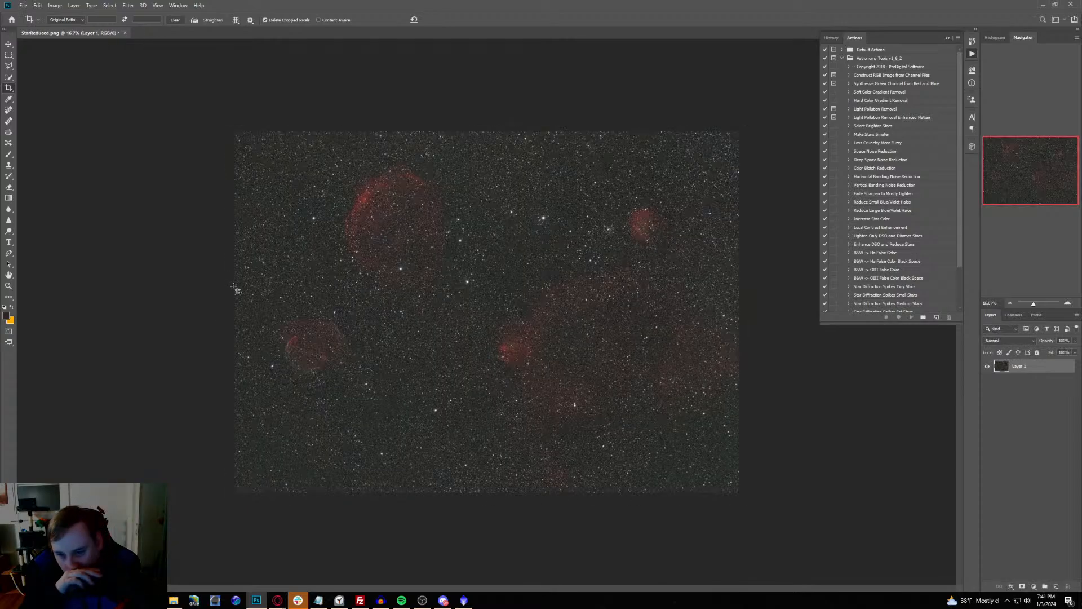
Step: Neutralize the background color with a Curves adjustment, sampling dark sky near the image's lower-right corner as the gray point
left_click(63, 6)
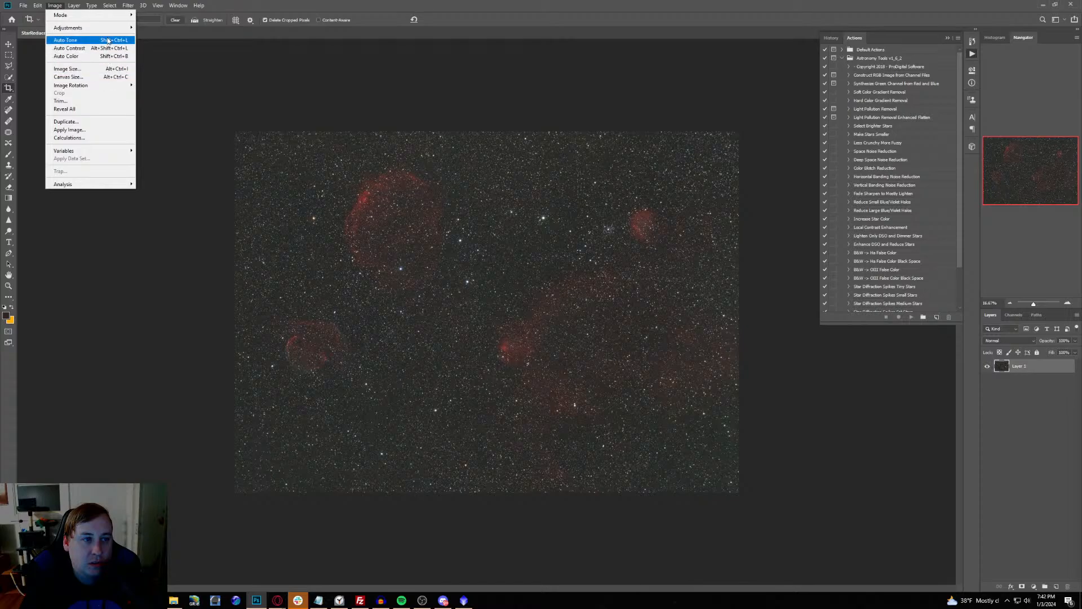
mouse_move(113, 27)
left_click(168, 44)
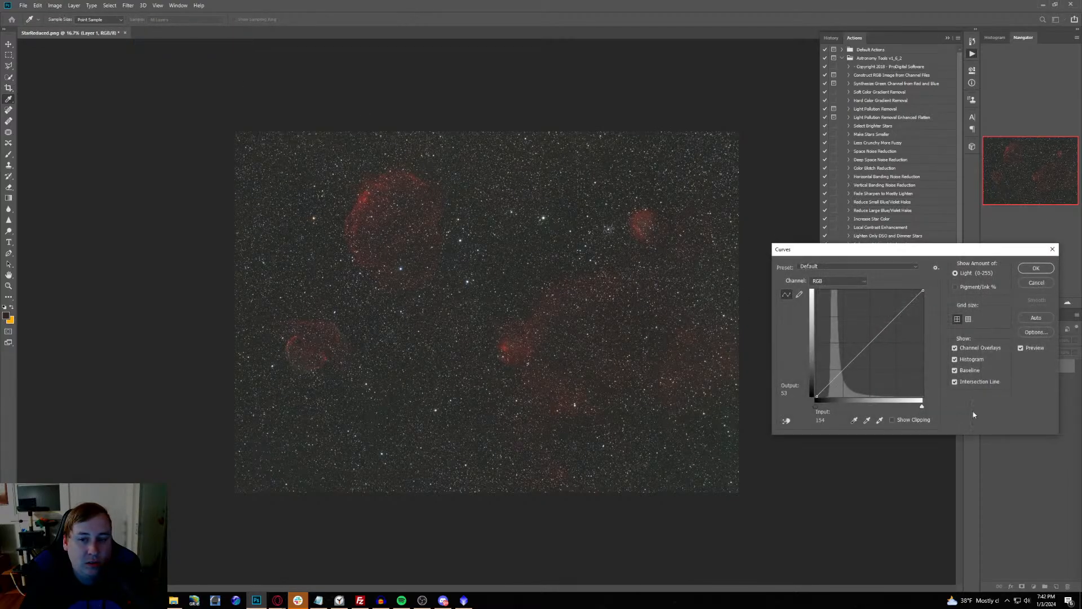
left_click(867, 421)
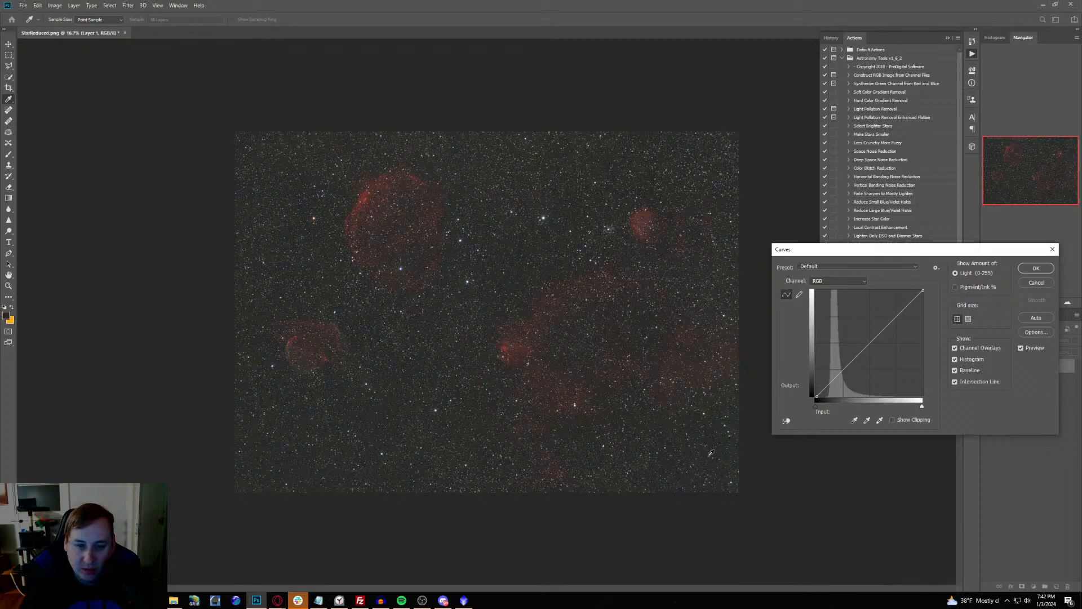
left_click(867, 421)
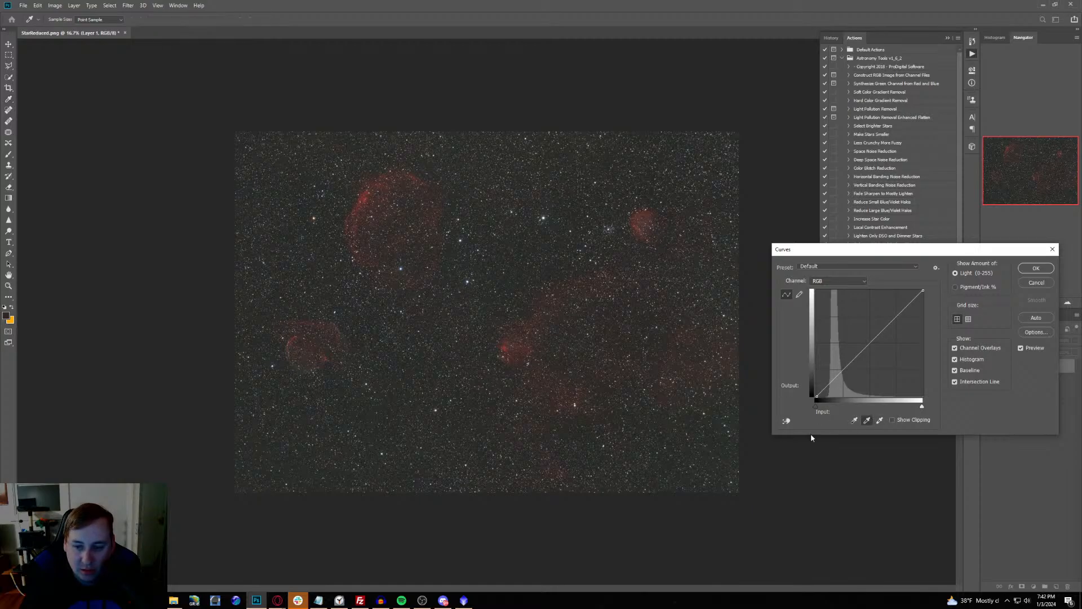
left_click(716, 445)
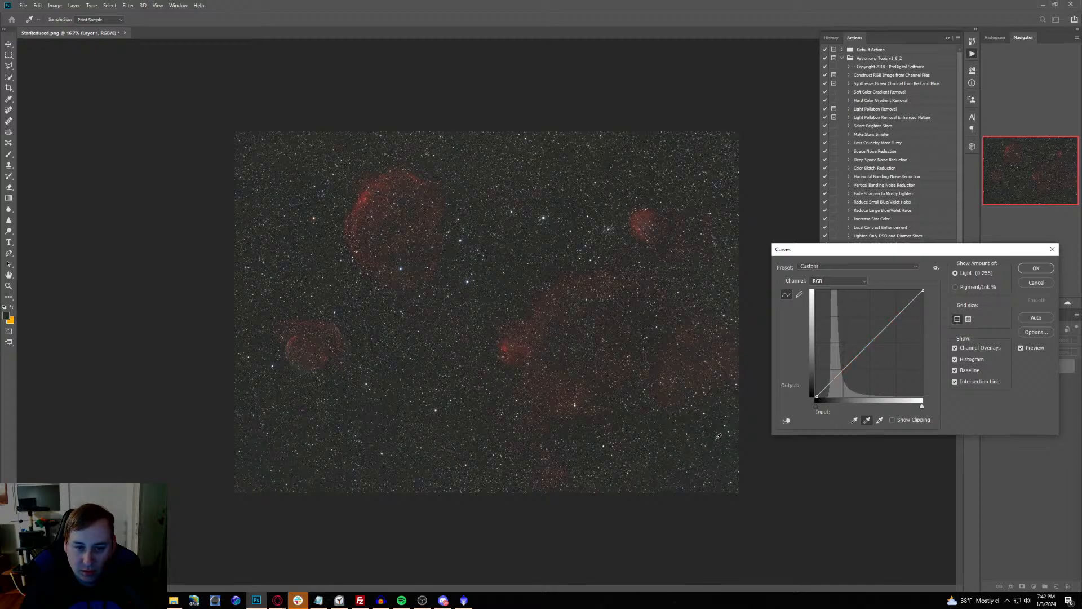
left_click(716, 440)
left_click(709, 455)
left_click(690, 452)
left_click(695, 452)
left_click(729, 459)
left_click(1035, 269)
Step: Run the Astronomy Tools action Enhance DSO and Reduce Stars on the image
key("c")
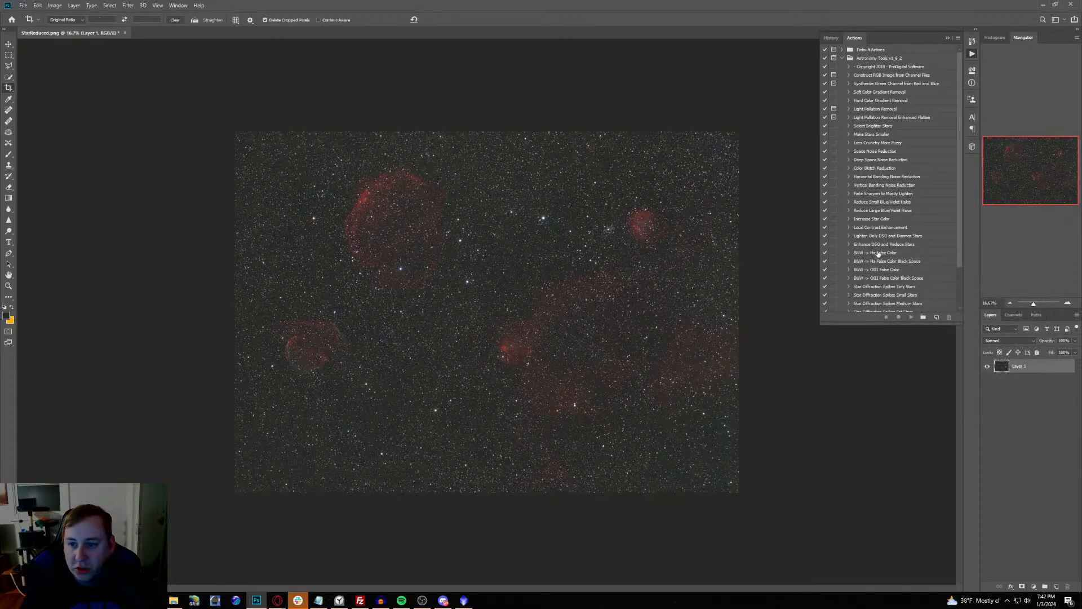
left_click(887, 248)
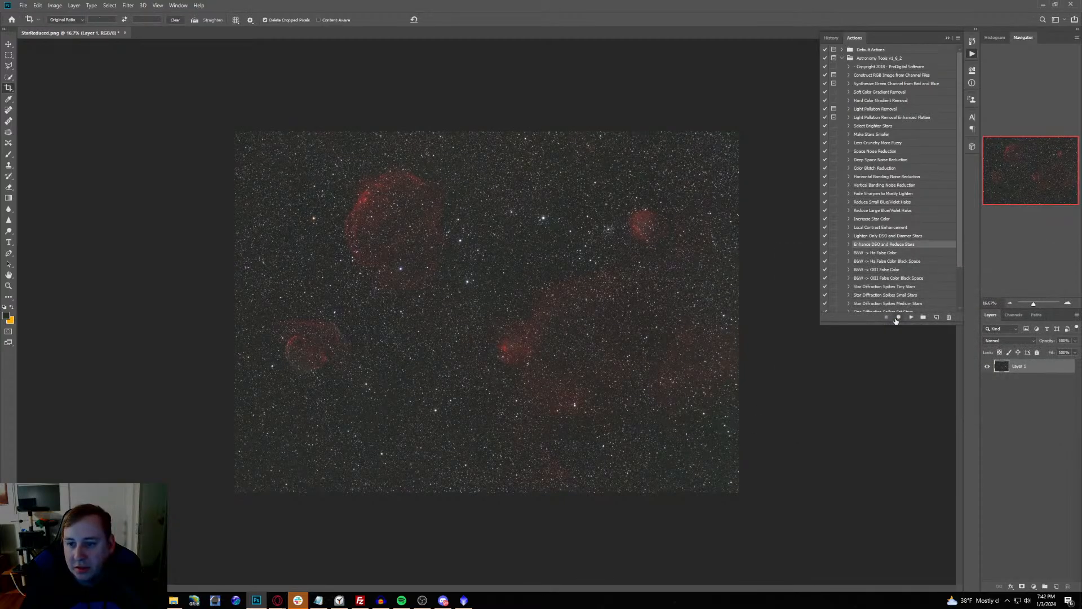
left_click(911, 317)
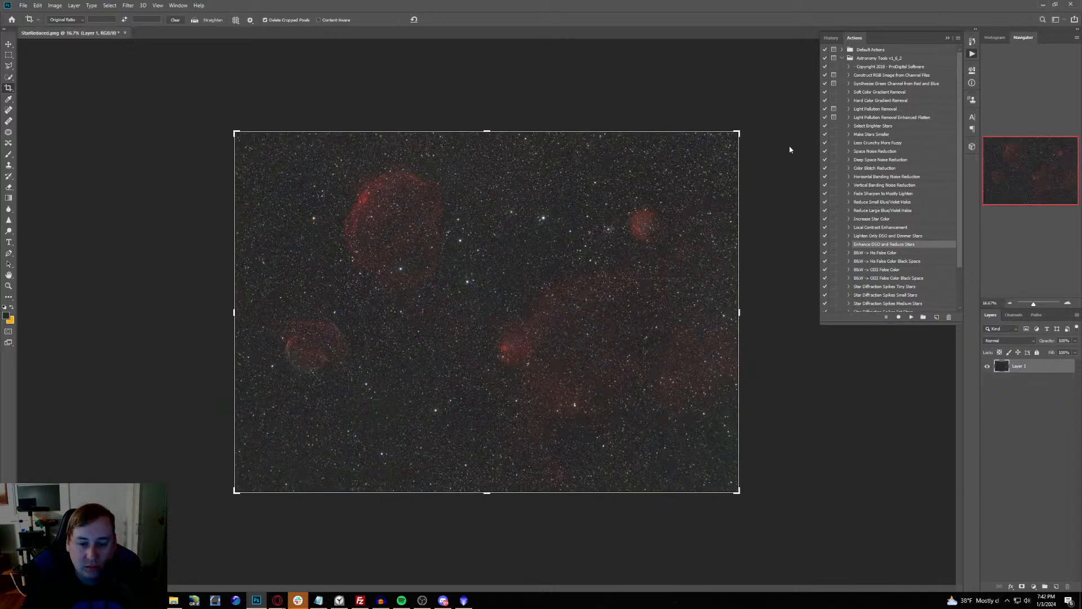
Step: Inspect the enhanced image up close and neutralize its greenish cast with Curves, sampling dark sky near the lower-right corner as the gray point
left_click(1067, 308)
left_click(1067, 307)
left_click(1068, 307)
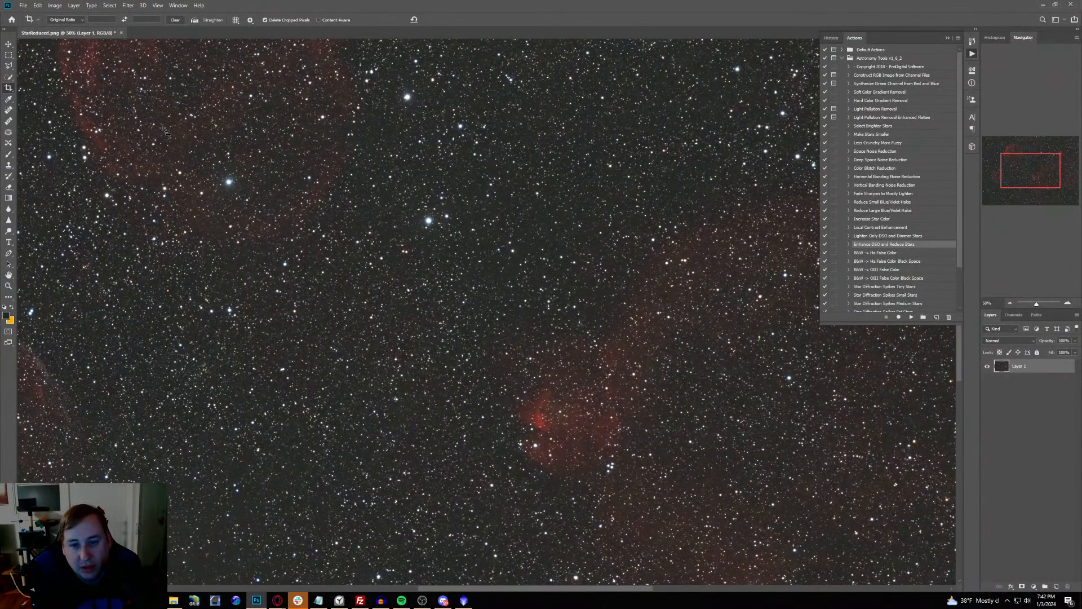
left_click(1009, 304)
left_click(1008, 305)
left_click(1009, 304)
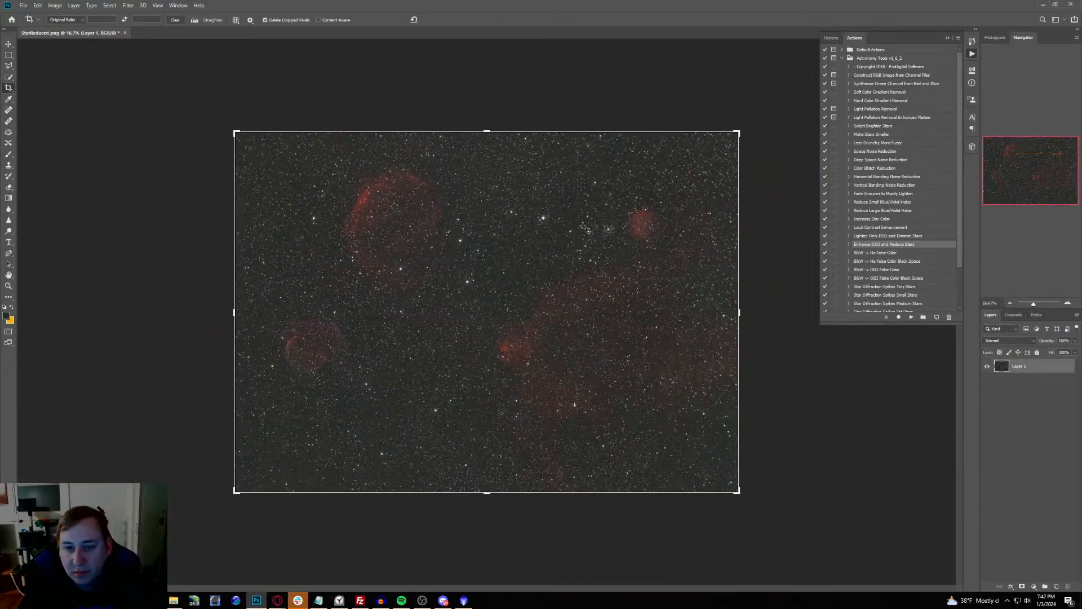
left_click(8, 44)
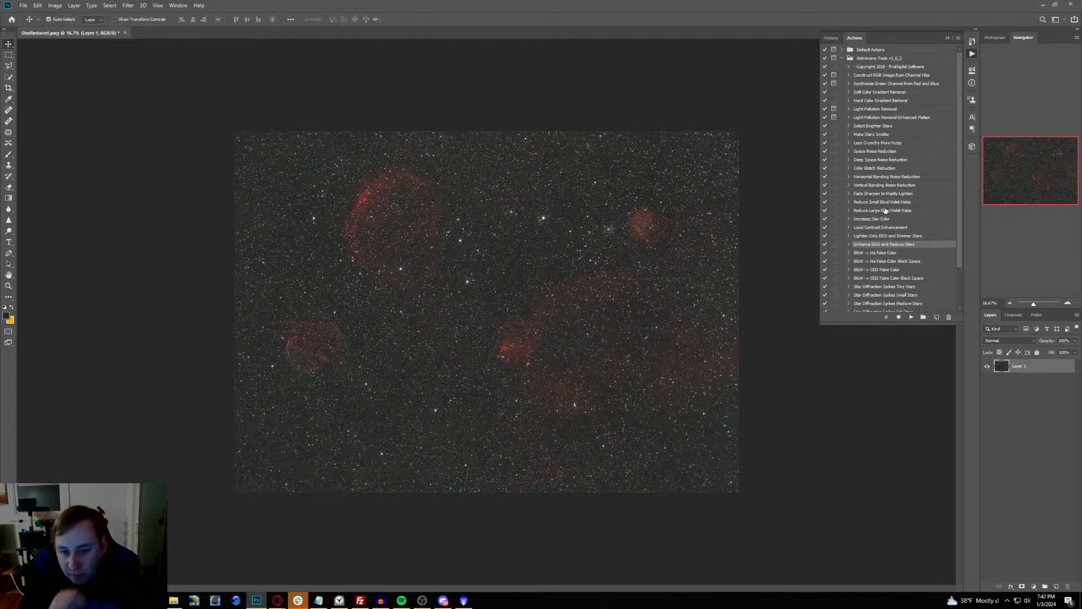
left_click(55, 6)
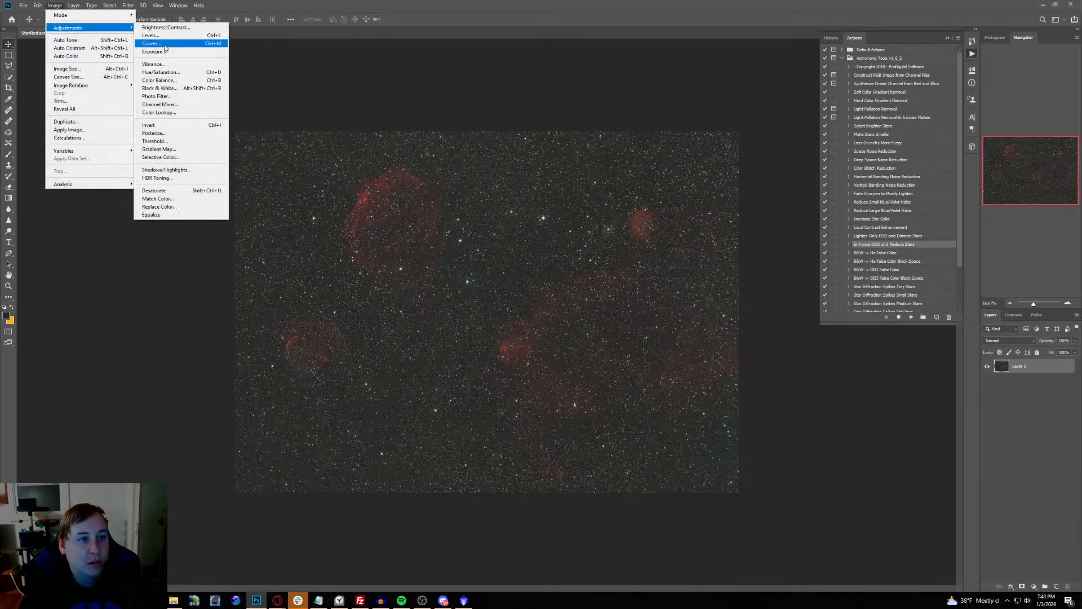
left_click(162, 43)
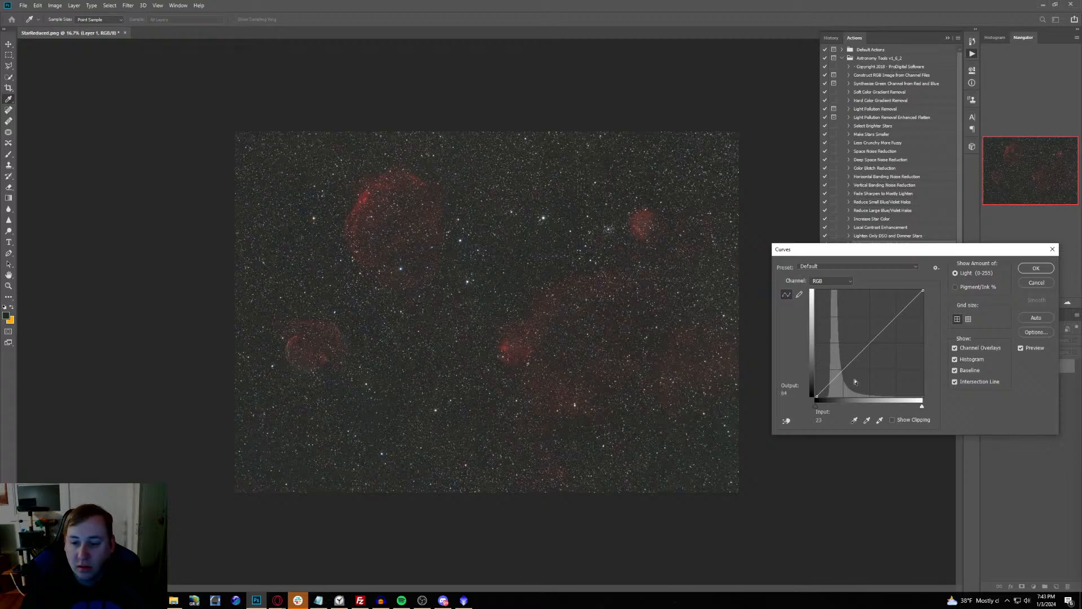
left_click(867, 421)
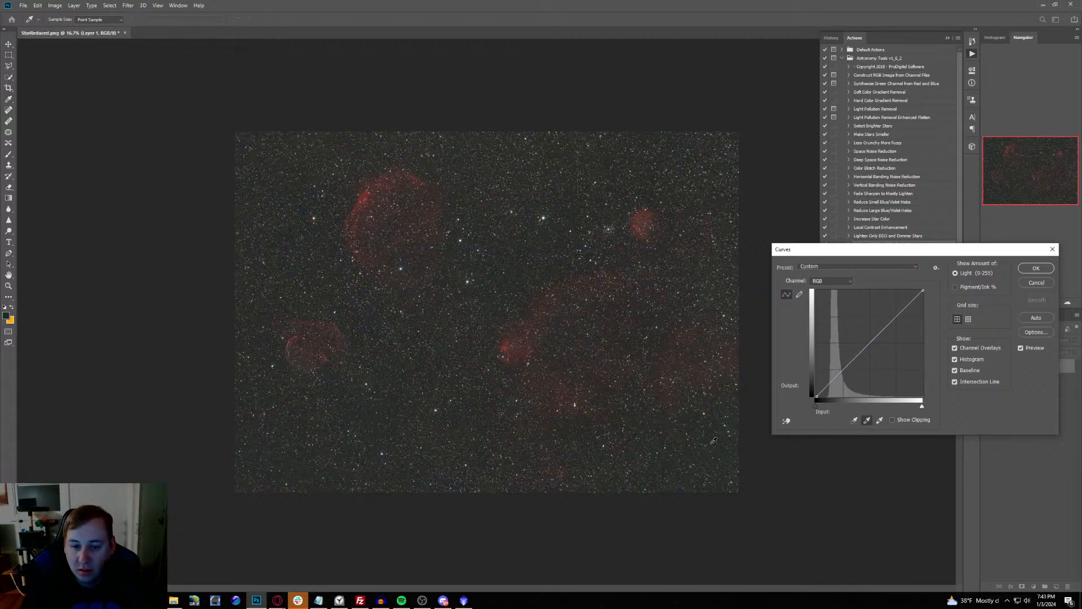
left_click(716, 440)
left_click(1034, 269)
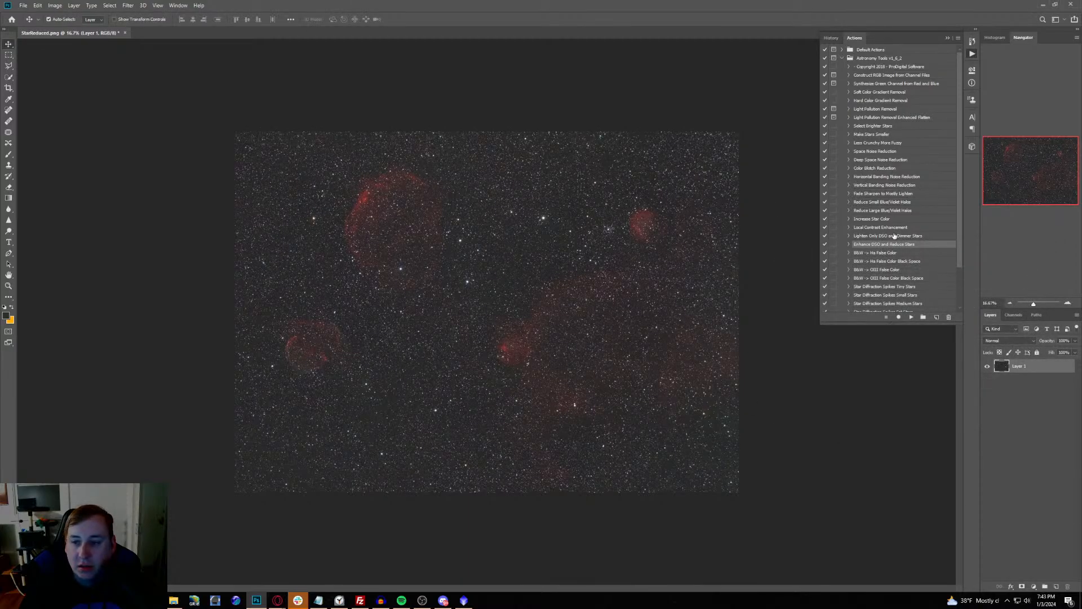
Step: Run the Astronomy Tools action Local Contrast Enhancement on the image and inspect the nebulae up close
left_click(919, 229)
left_click(909, 317)
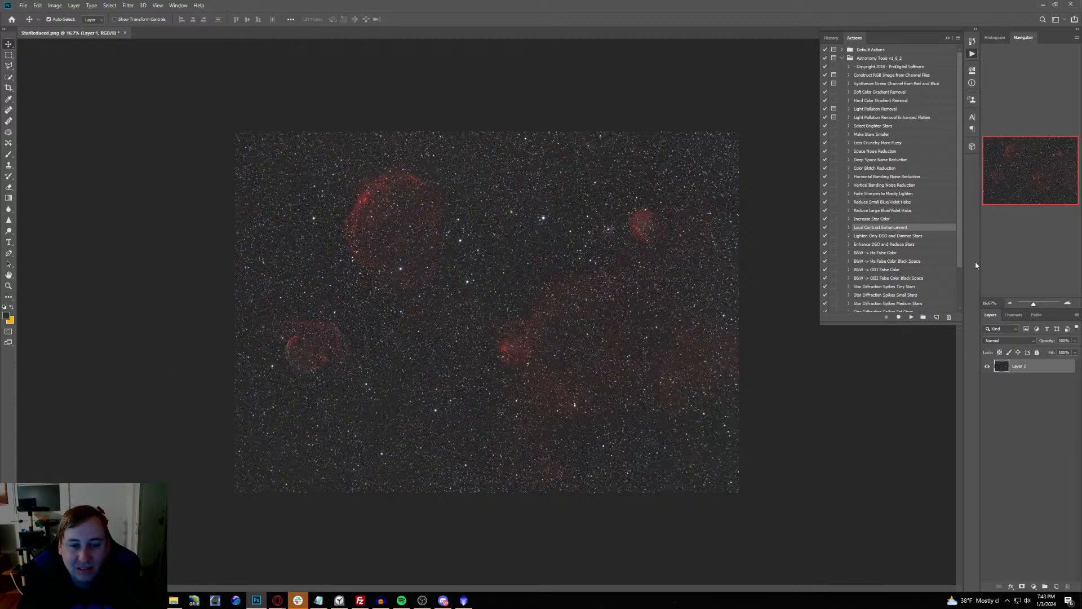
left_click(1067, 303)
left_click(1066, 302)
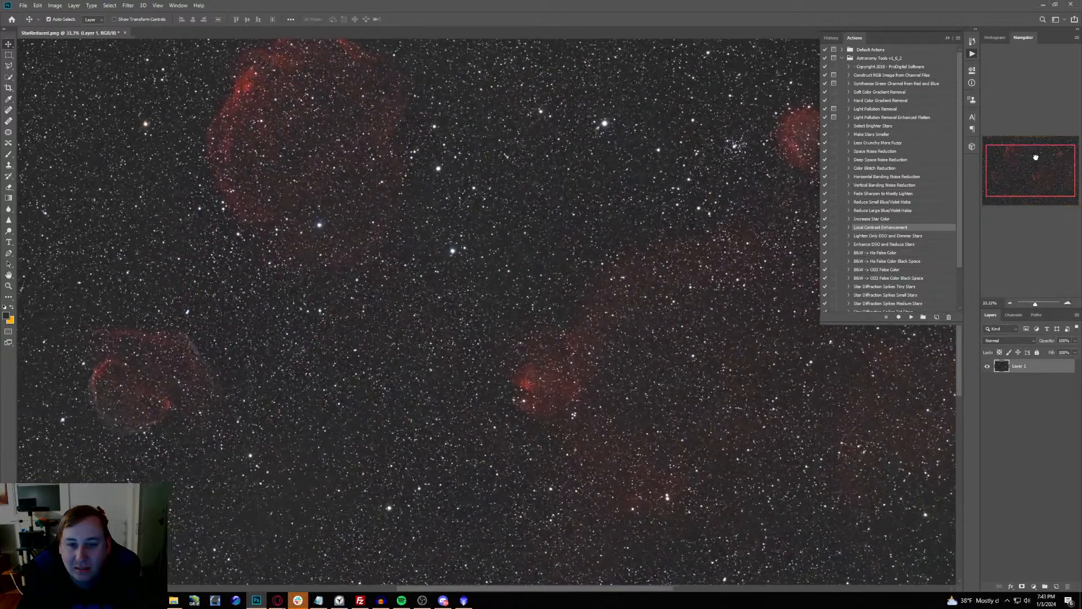
left_click_drag(1035, 157, 972, 161)
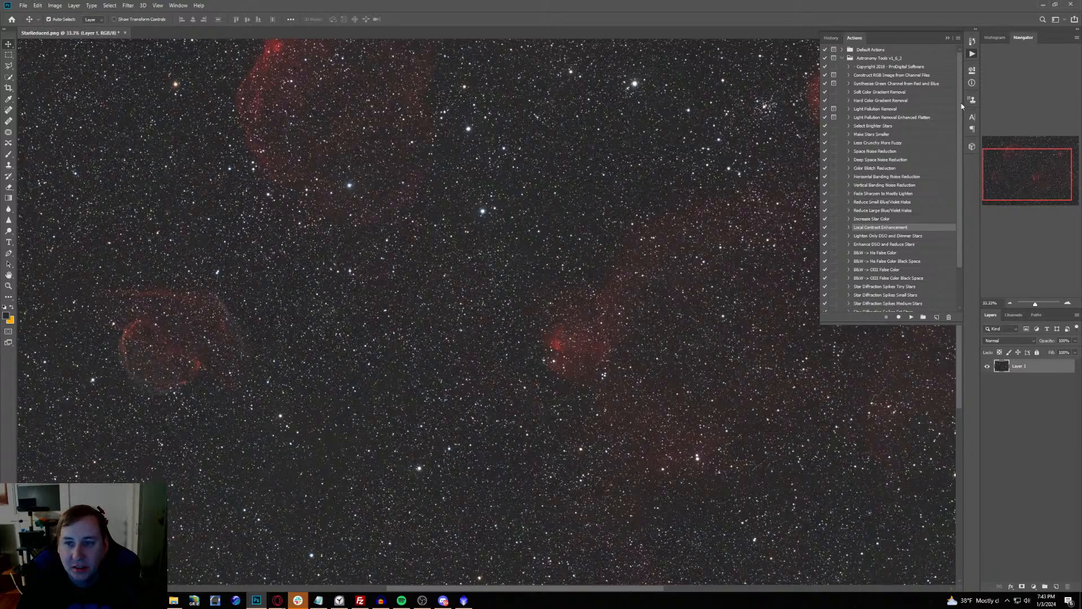
left_click(947, 38)
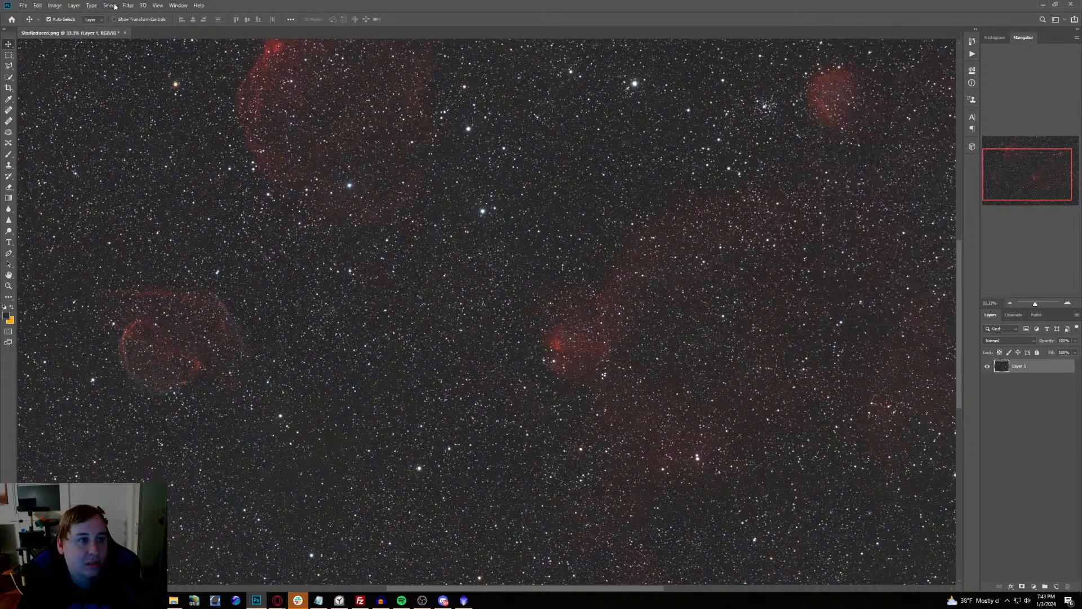
left_click(55, 5)
mouse_move(72, 29)
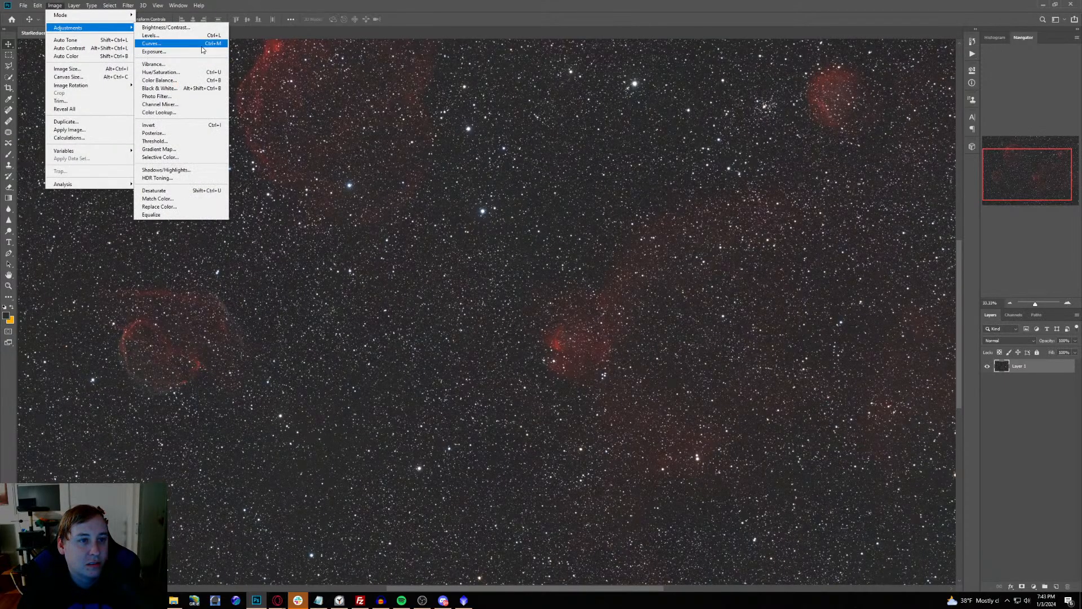
left_click(163, 44)
left_click_drag(878, 331, 870, 323)
left_click_drag(832, 370, 837, 371)
left_click(1029, 319)
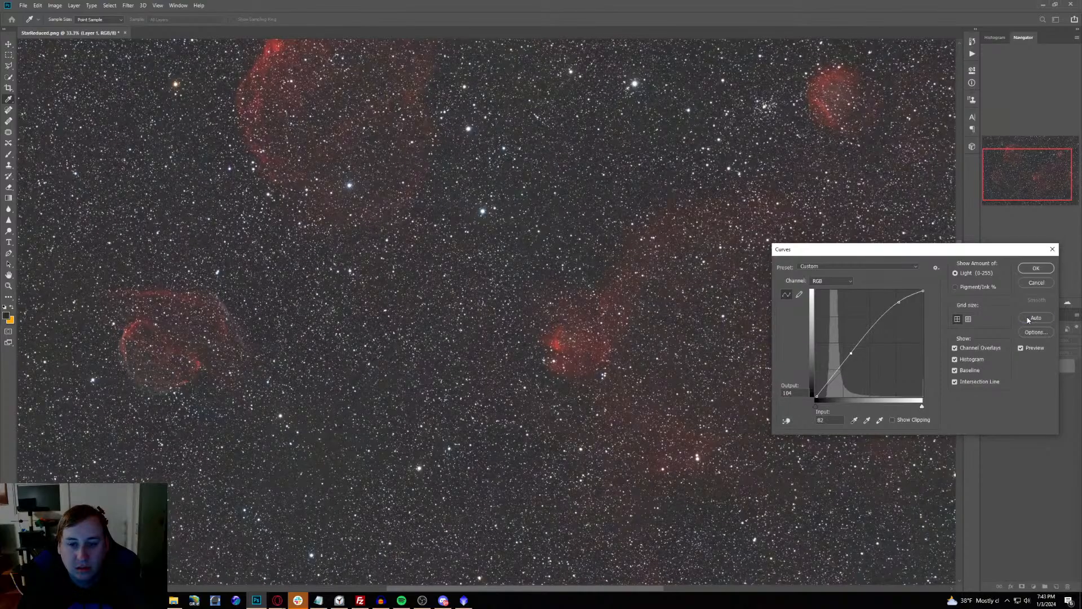
left_click(1034, 283)
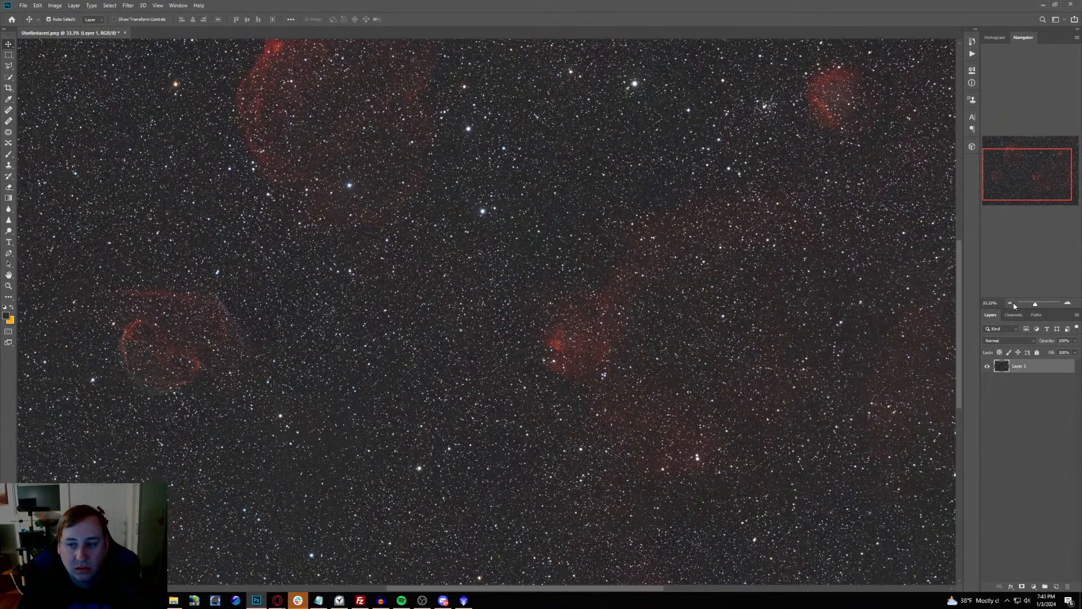
Step: Open the StarSpikes Pro 4 filter from ProDigital Software for the nebula layer
left_click(1012, 304)
left_click(1012, 303)
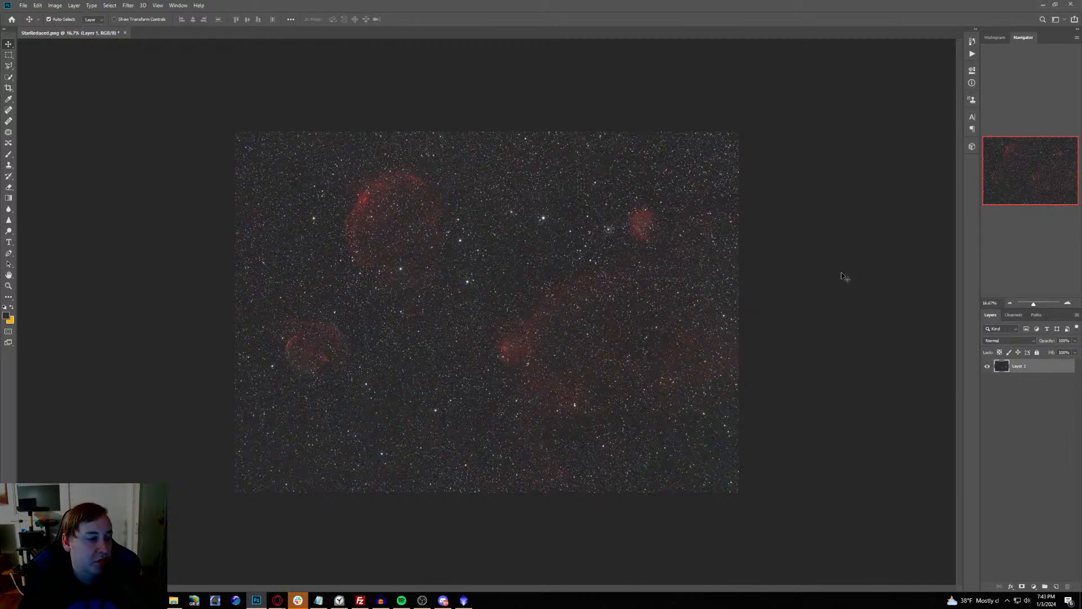
left_click(1068, 304)
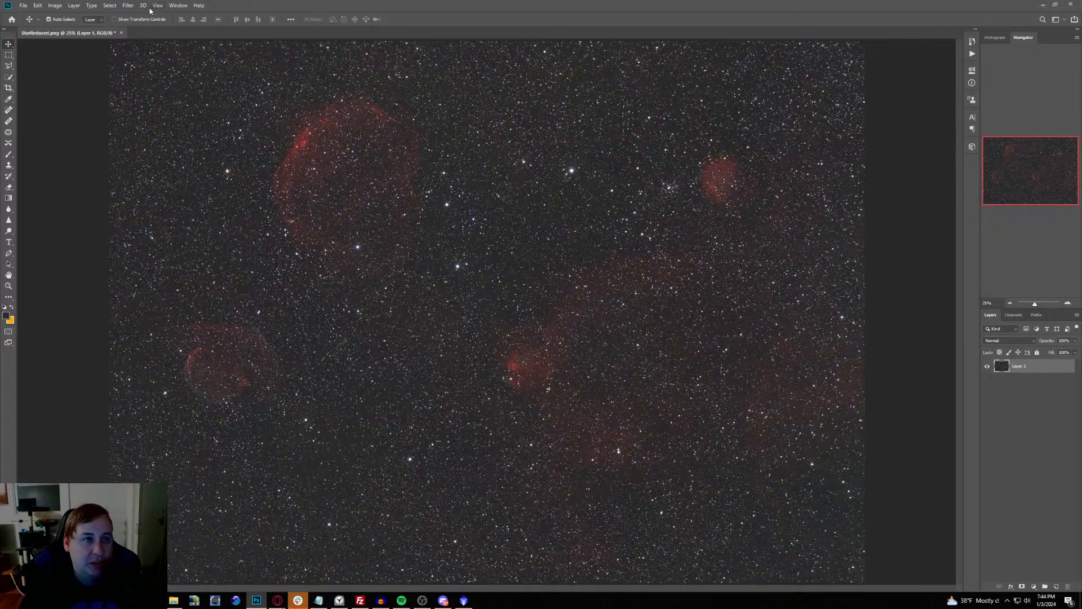
left_click(128, 5)
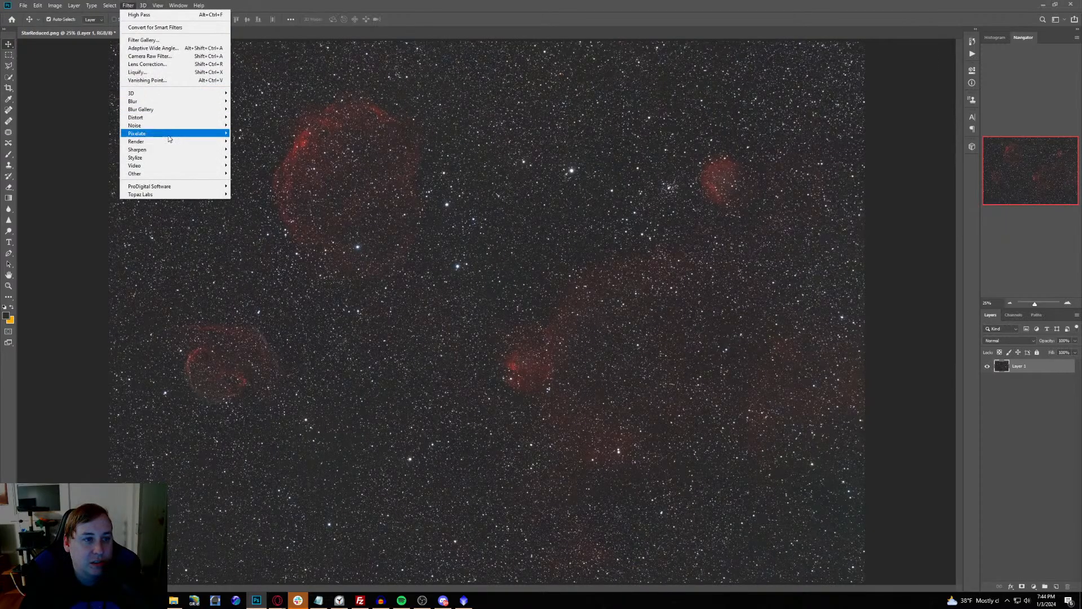
mouse_move(173, 187)
left_click(261, 188)
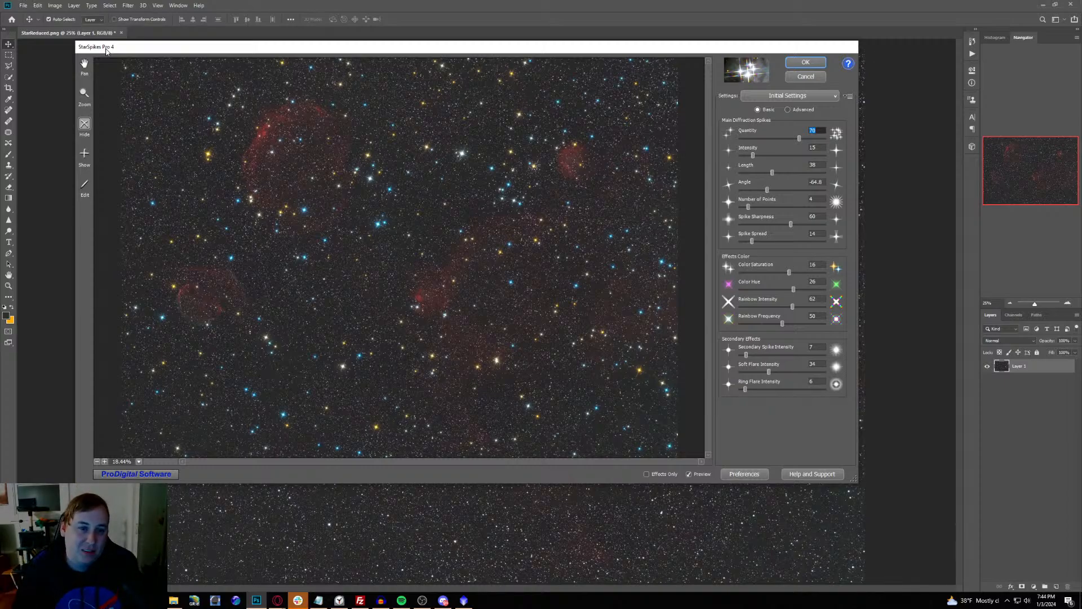
Step: Set the main diffraction spikes' quantity to 62 and the effects' color saturation to 7, checking the stars in the enlarged preview
left_click(105, 461)
left_click(104, 461)
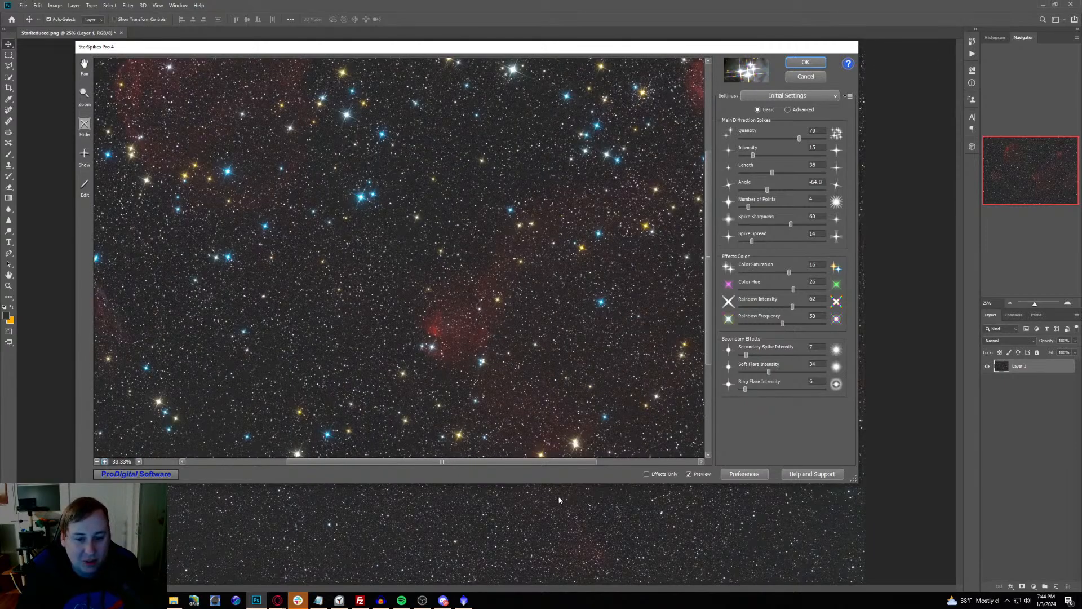
left_click_drag(565, 461, 398, 461)
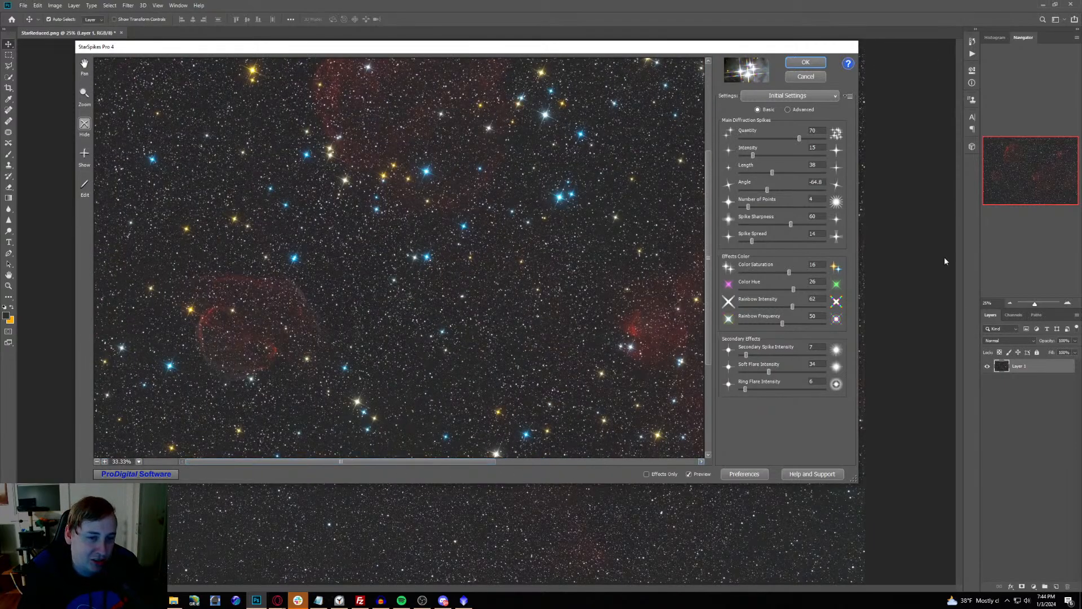
scroll(708, 225, "up", 3)
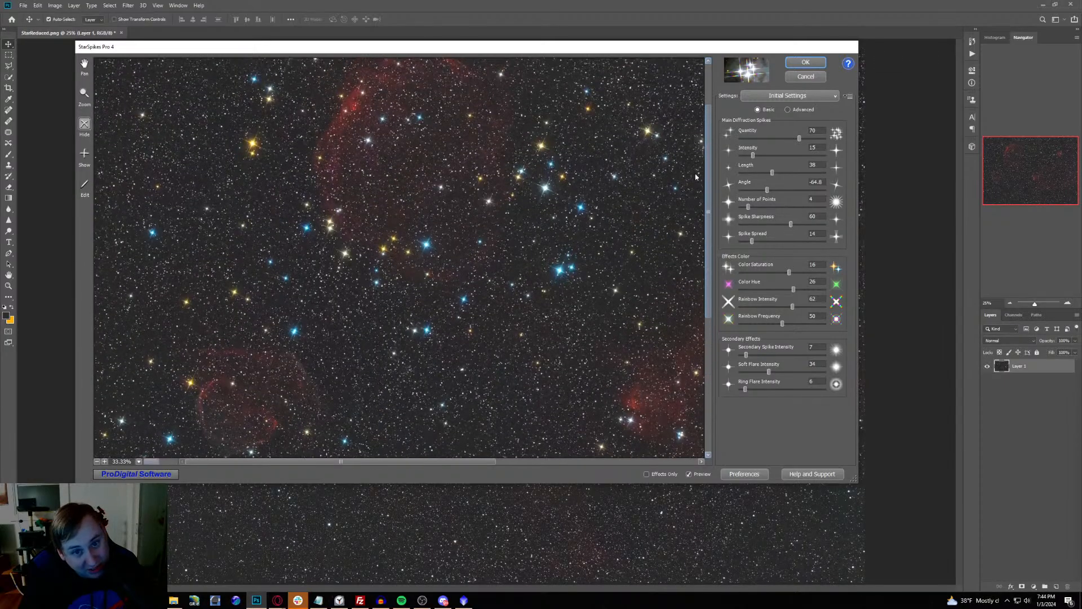
left_click_drag(793, 139, 792, 140)
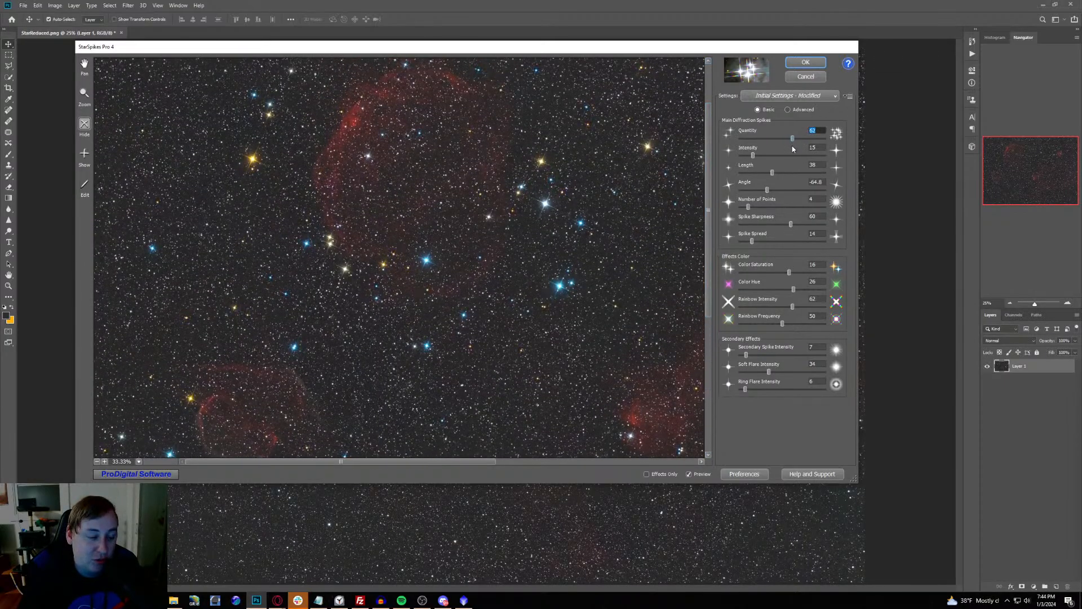
mouse_move(397, 461)
left_mouse_down()
mouse_move(529, 463)
mouse_move(399, 463)
left_mouse_up()
left_click_drag(795, 274, 786, 275)
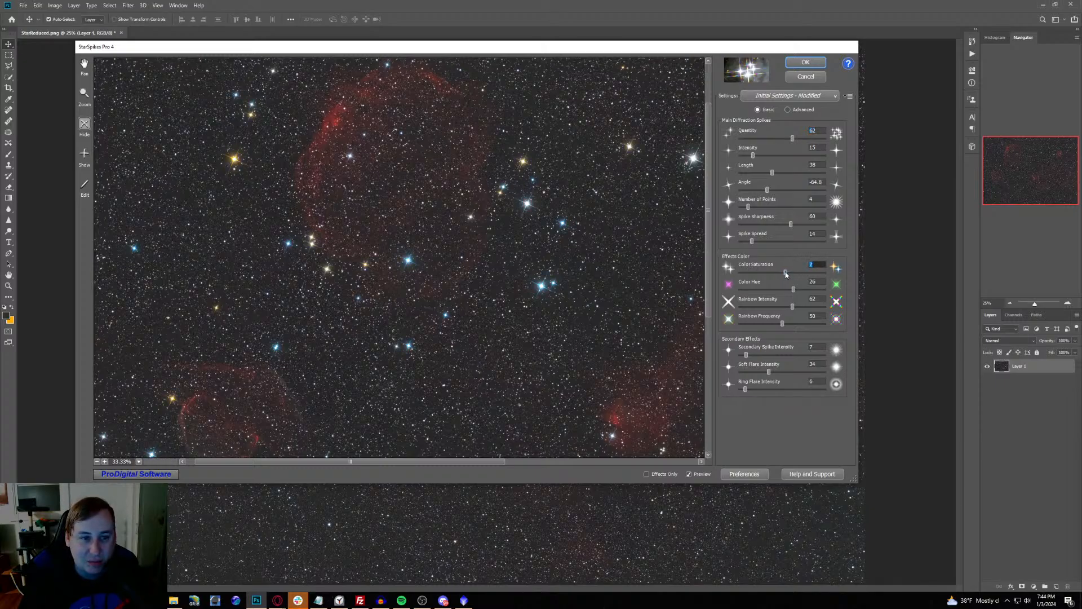
Step: Set the main diffraction spikes' angle to -149.4 and their intensity to 16
left_click_drag(706, 221, 709, 181)
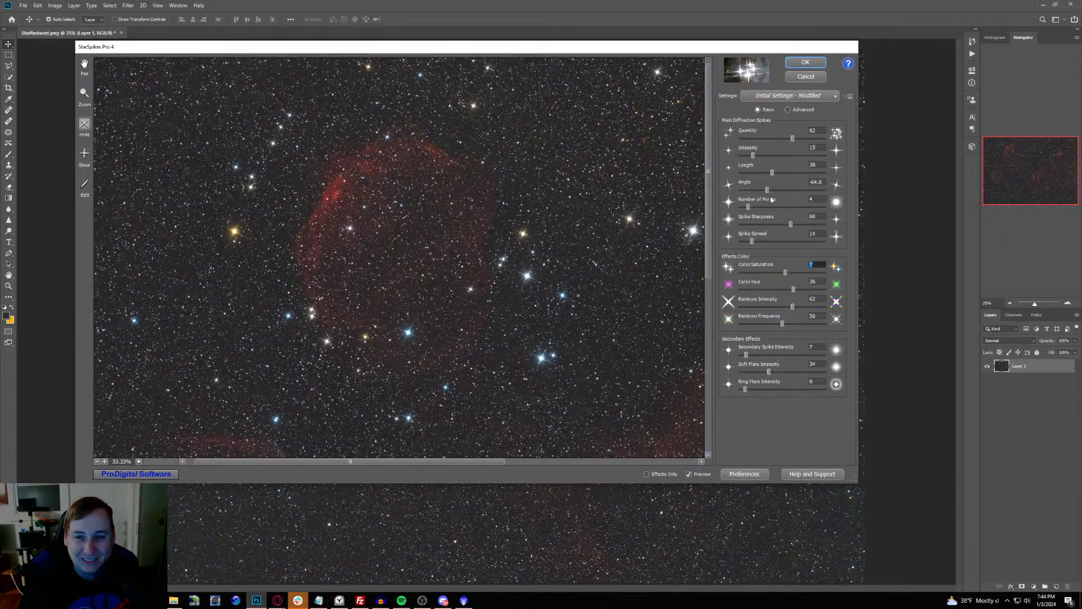
left_click_drag(766, 193, 747, 191)
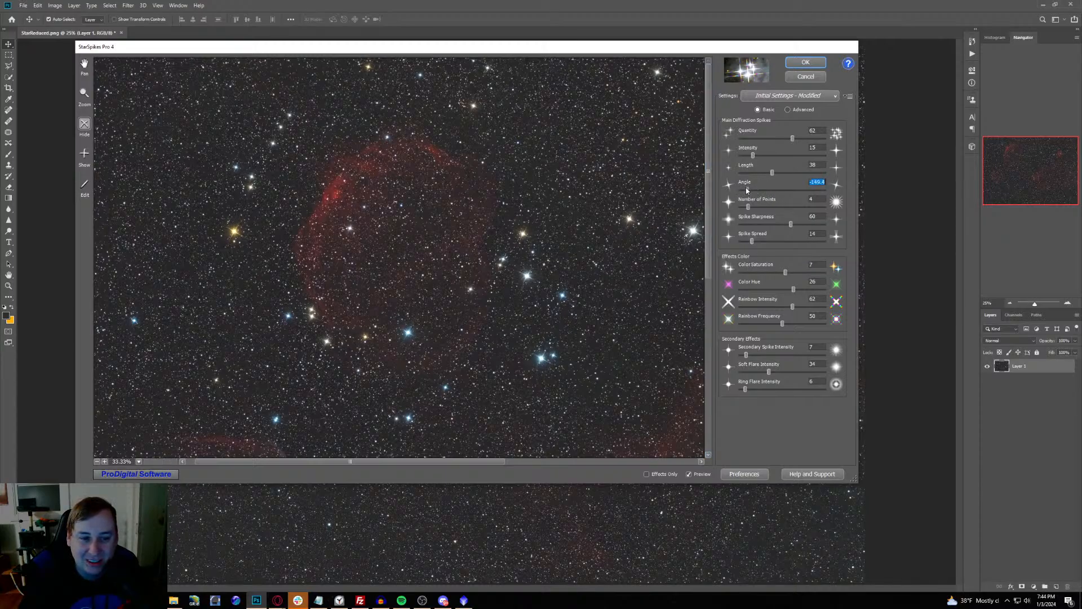
left_click_drag(752, 156, 753, 164)
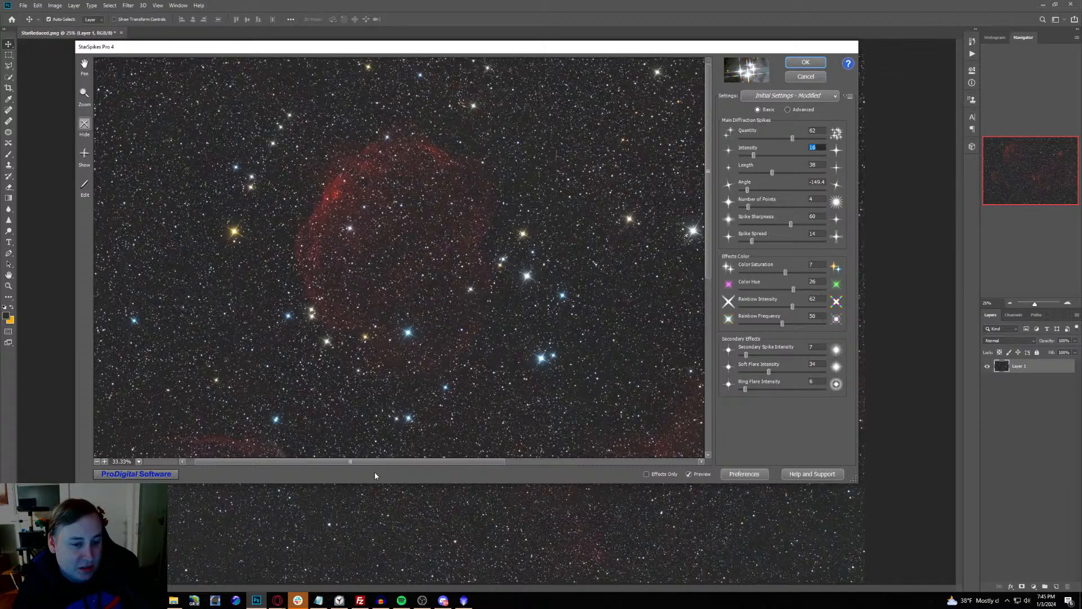
Step: Try different numbers of points for the main diffraction spikes and settle on 8
left_click_drag(369, 466, 360, 466)
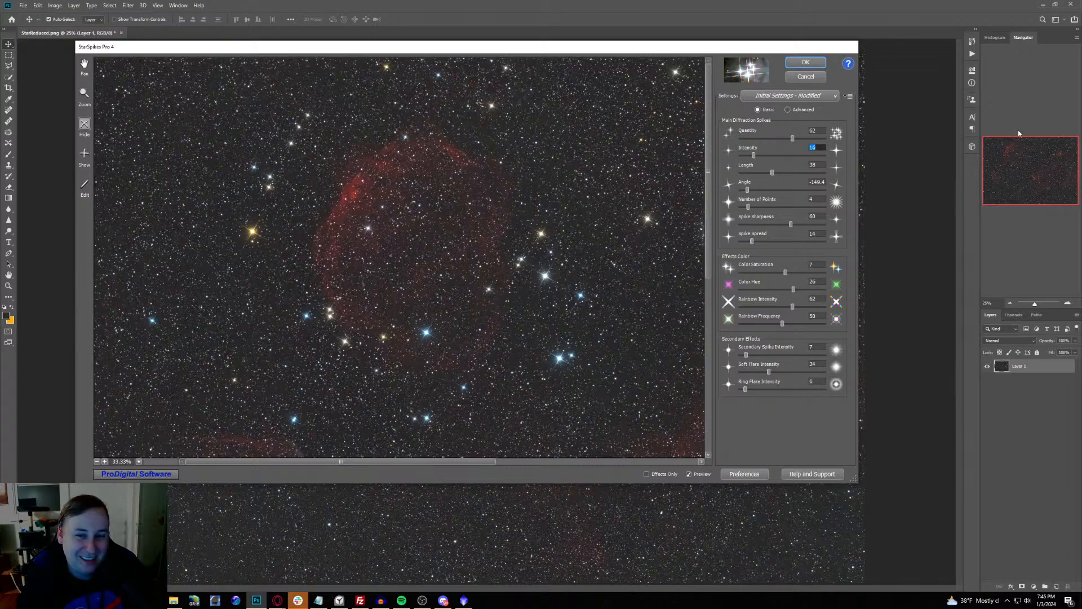
left_click_drag(752, 208, 746, 208)
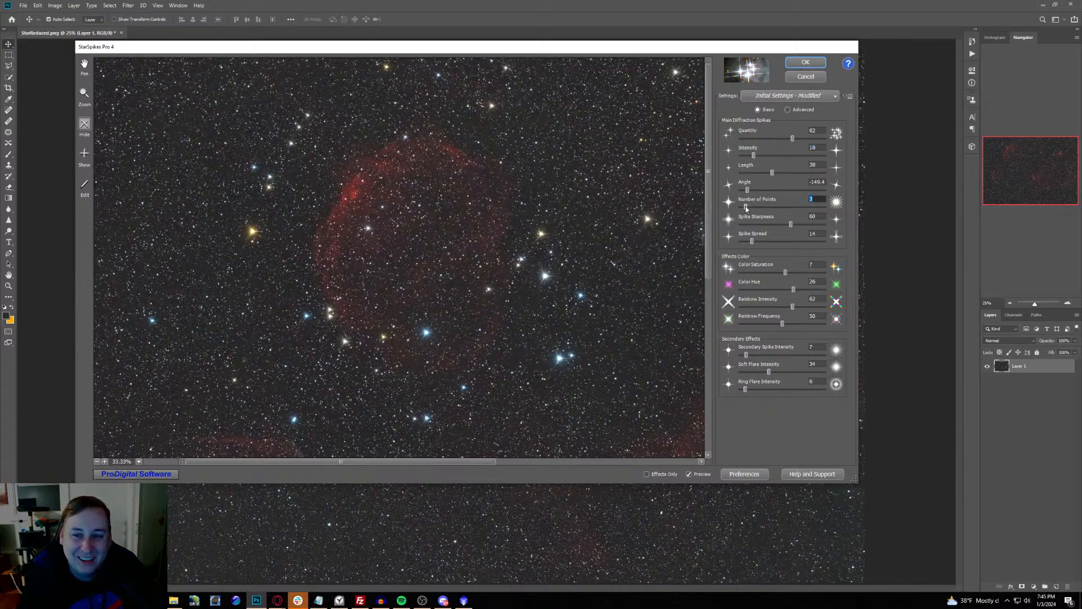
left_click_drag(747, 209, 827, 208)
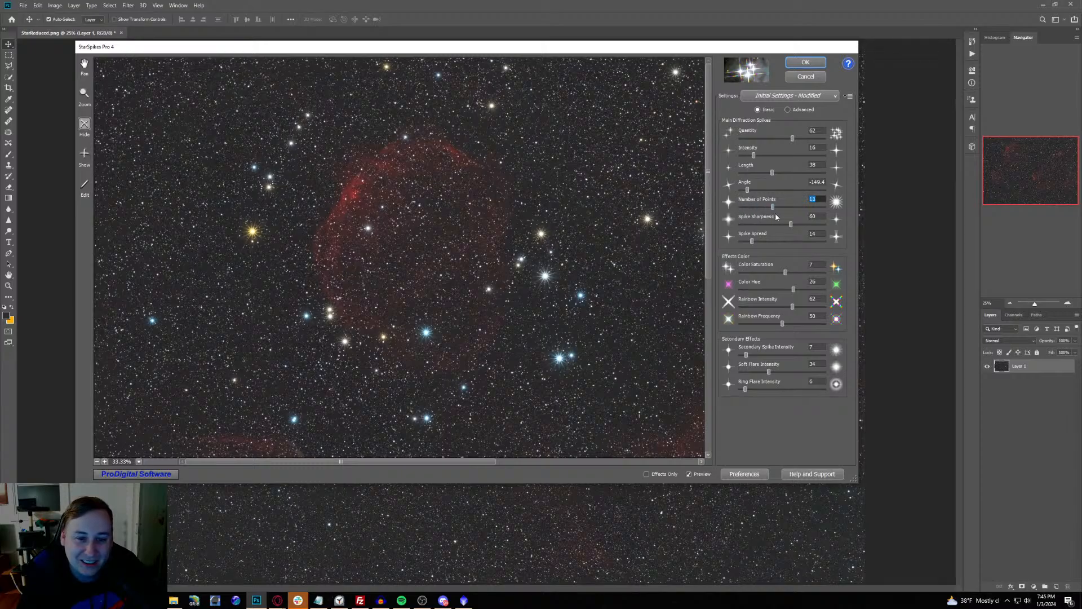
left_click_drag(824, 207, 759, 221)
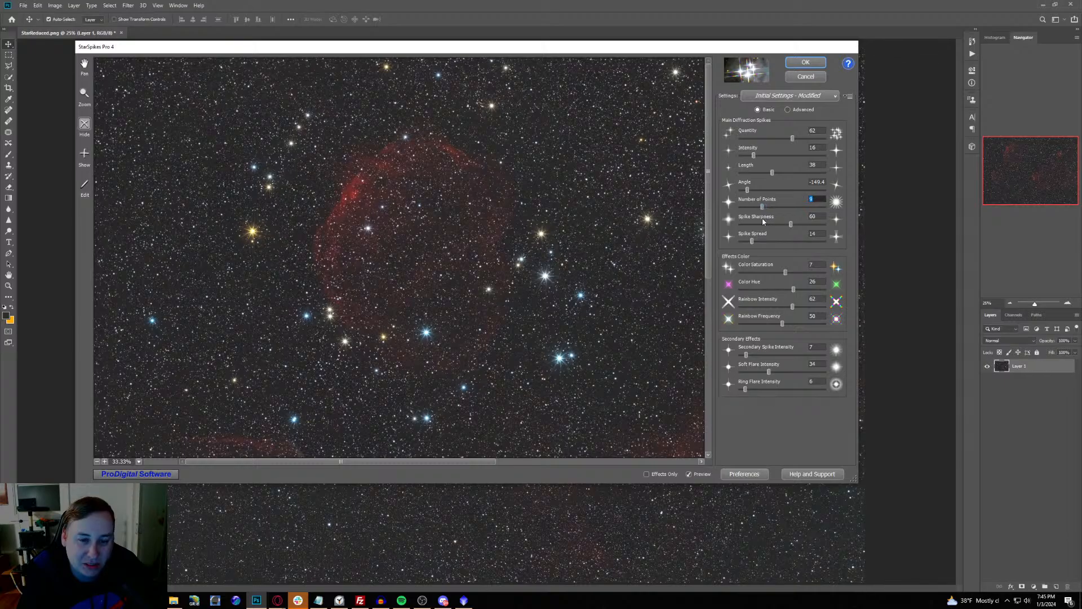
left_click_drag(758, 221, 756, 221)
type("8")
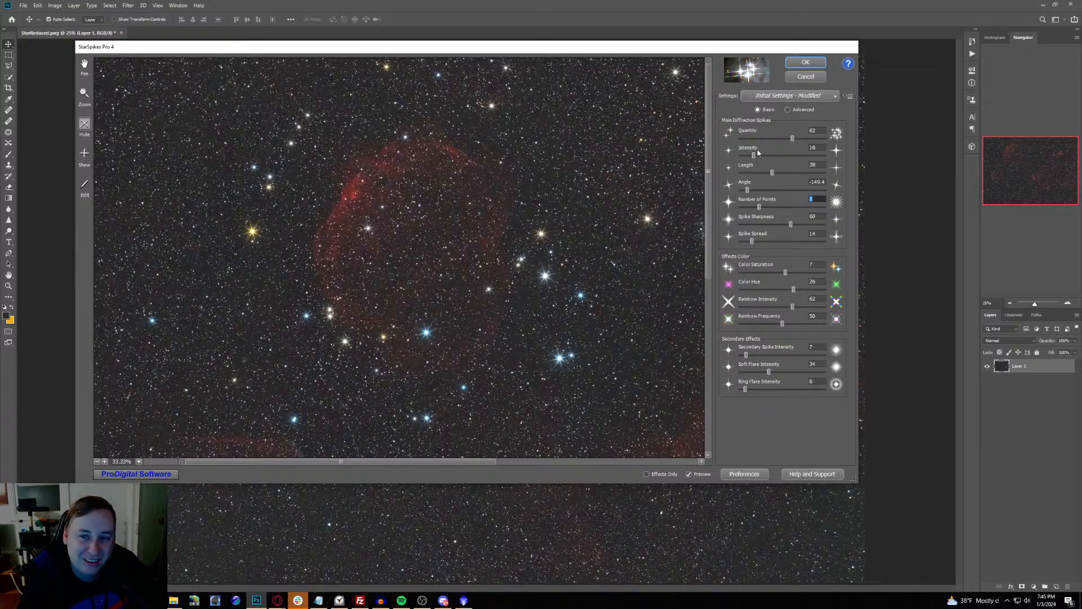
Step: Lower the spike intensity to 7 and set the color saturation to 9, checking the stars across the preview
left_click_drag(755, 157, 747, 159)
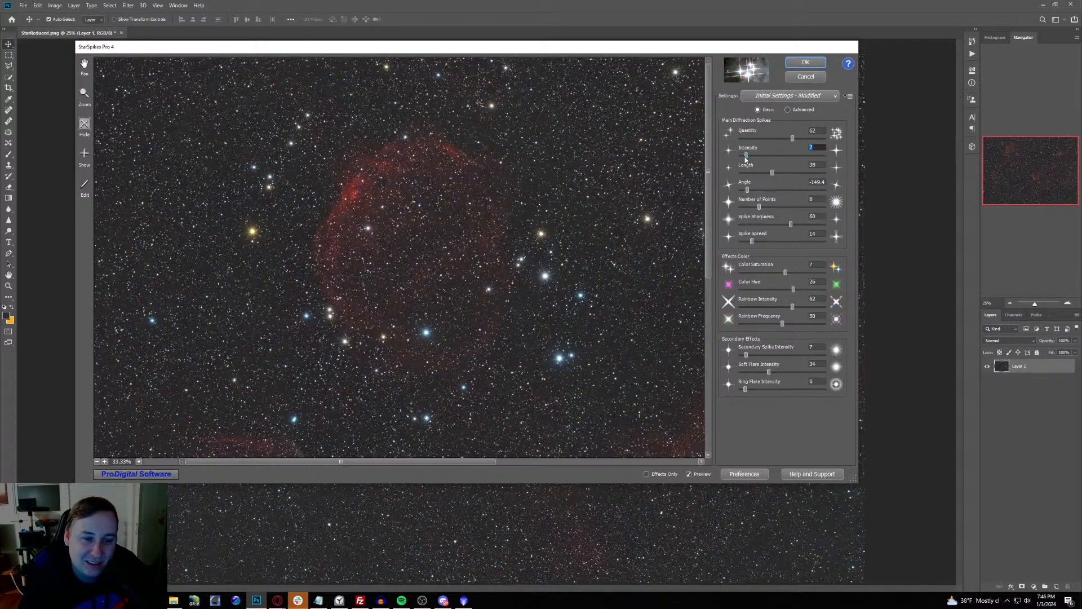
scroll(712, 159, "down", 2)
left_click_drag(712, 159, 711, 272)
left_click_drag(786, 273, 834, 284)
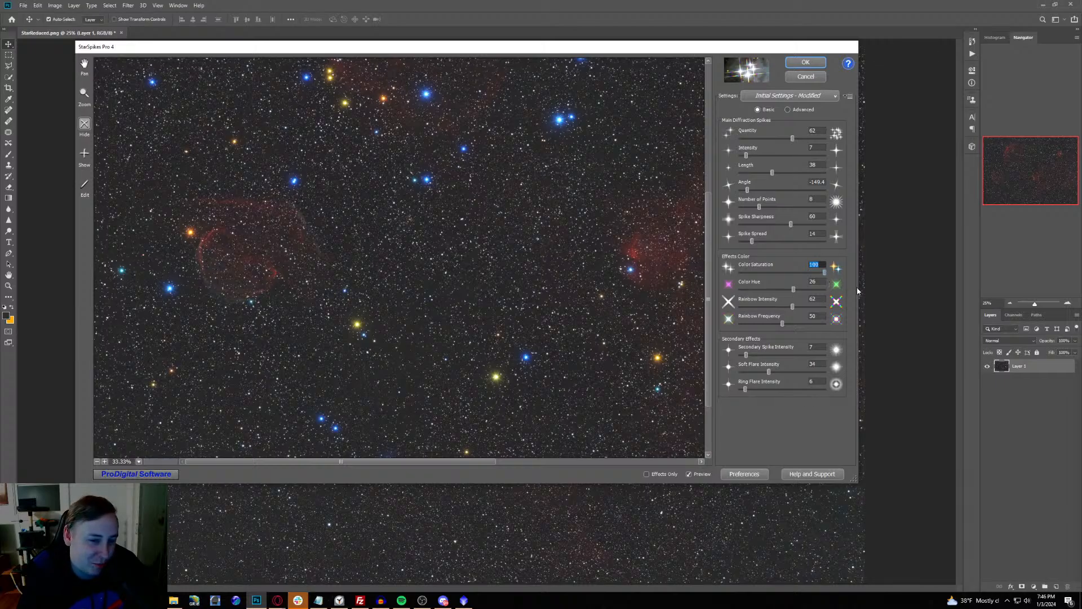
left_click_drag(857, 286, 787, 281)
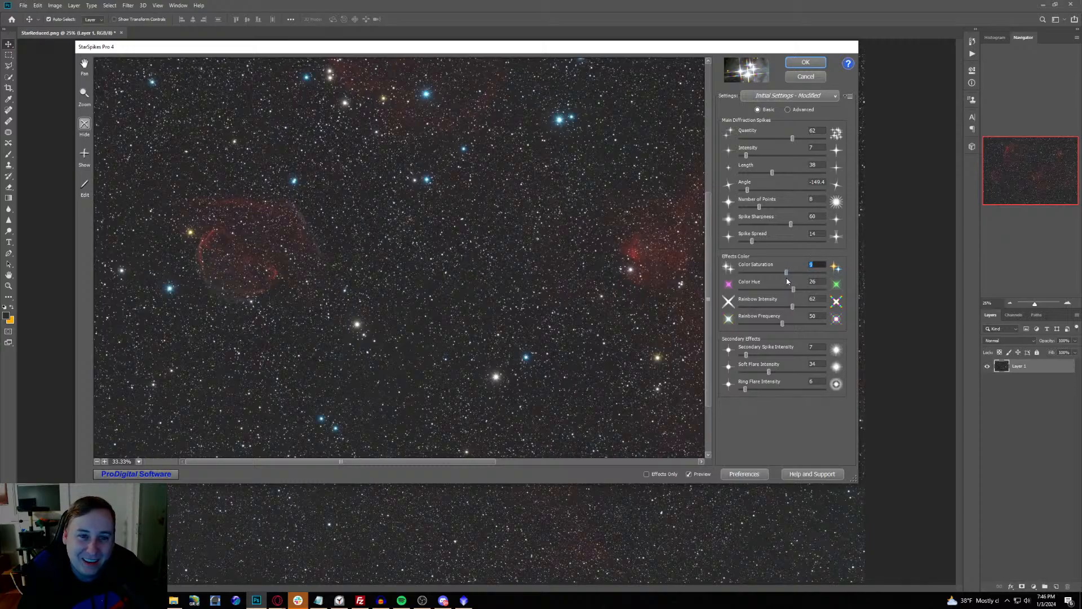
left_click_drag(478, 462, 681, 460)
left_click_drag(706, 397, 714, 198)
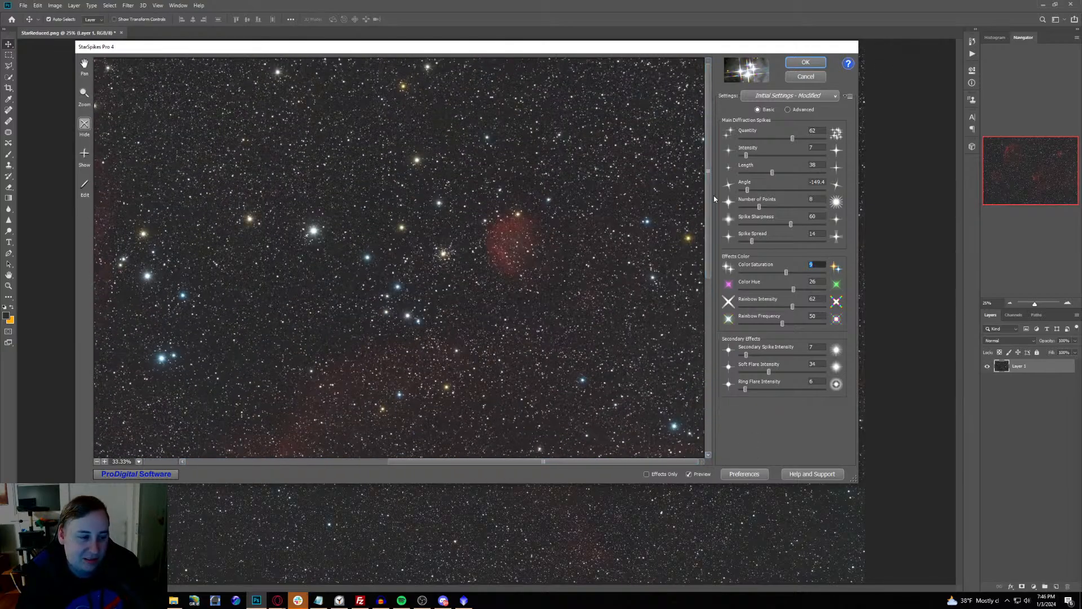
Step: Lower the main diffraction spikes' quantity to 56 after checking the preview, and apply the StarSpikes Pro effect to the image
left_click(98, 462)
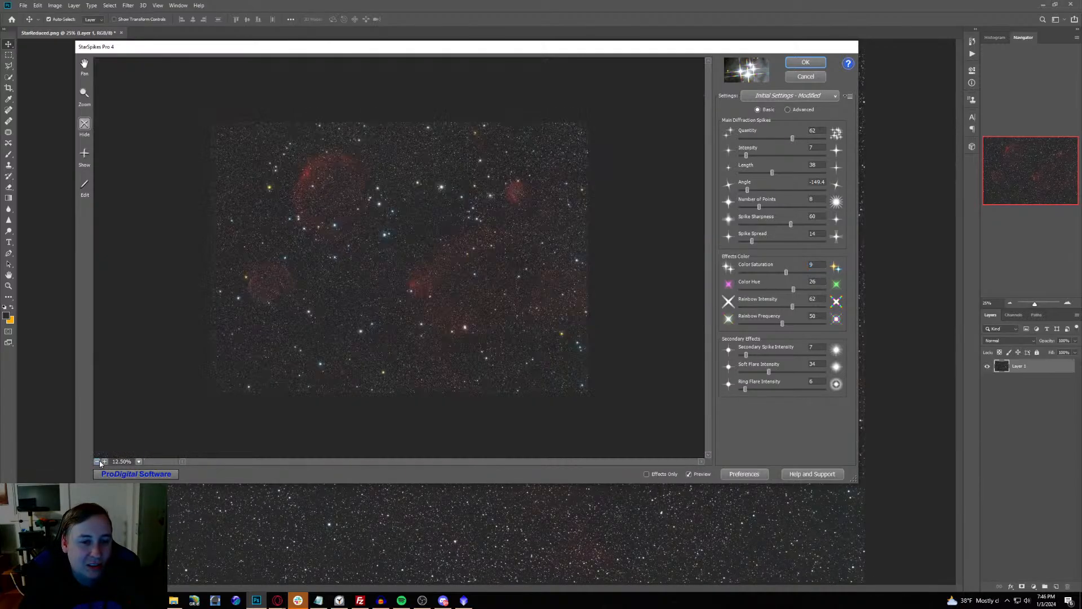
left_click(104, 461)
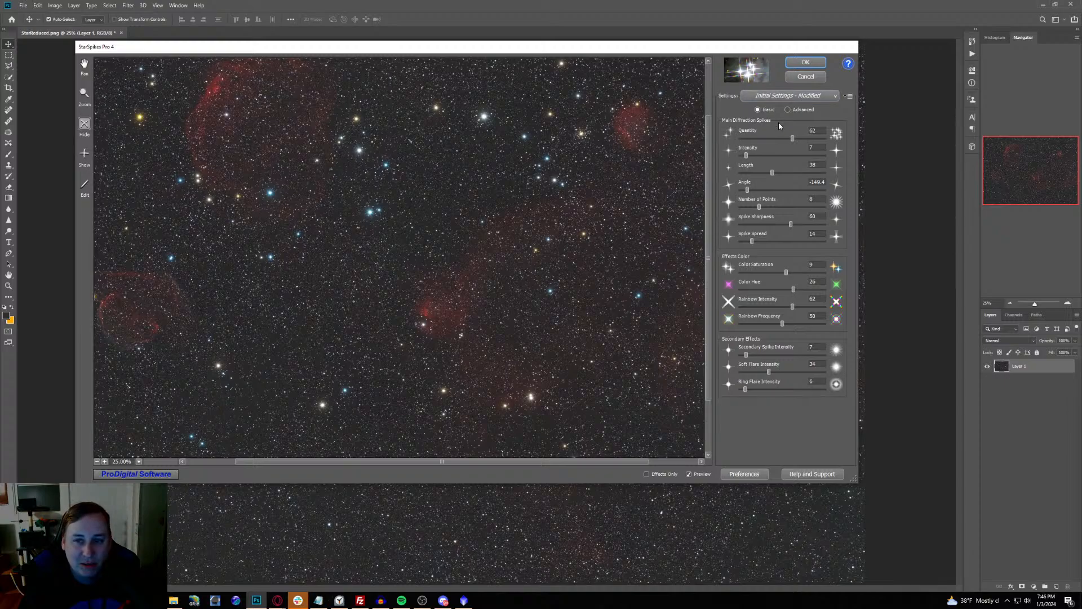
left_click_drag(793, 138, 787, 141)
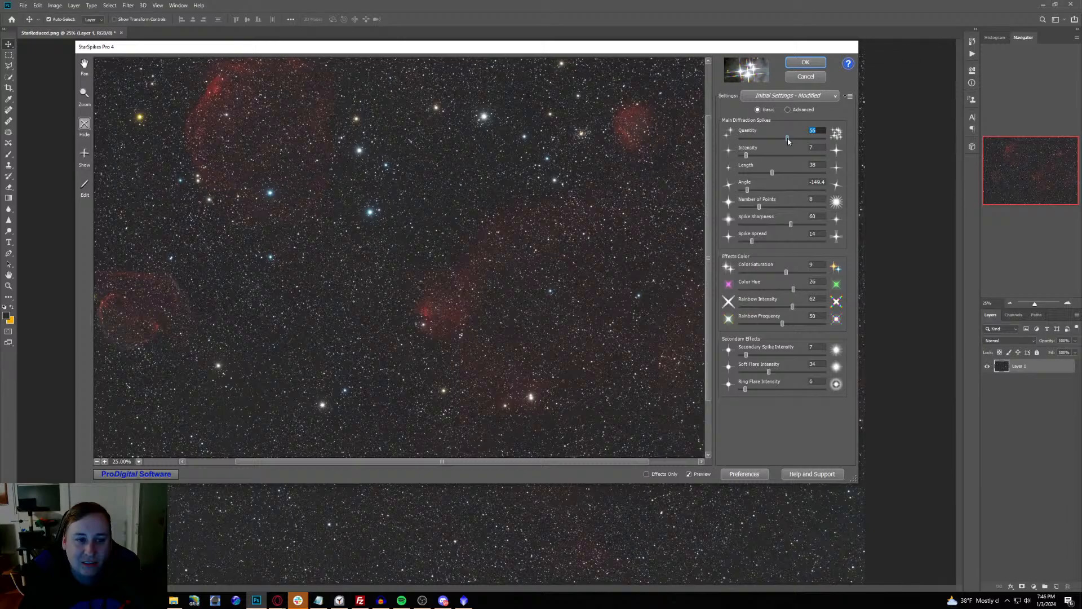
left_click(804, 62)
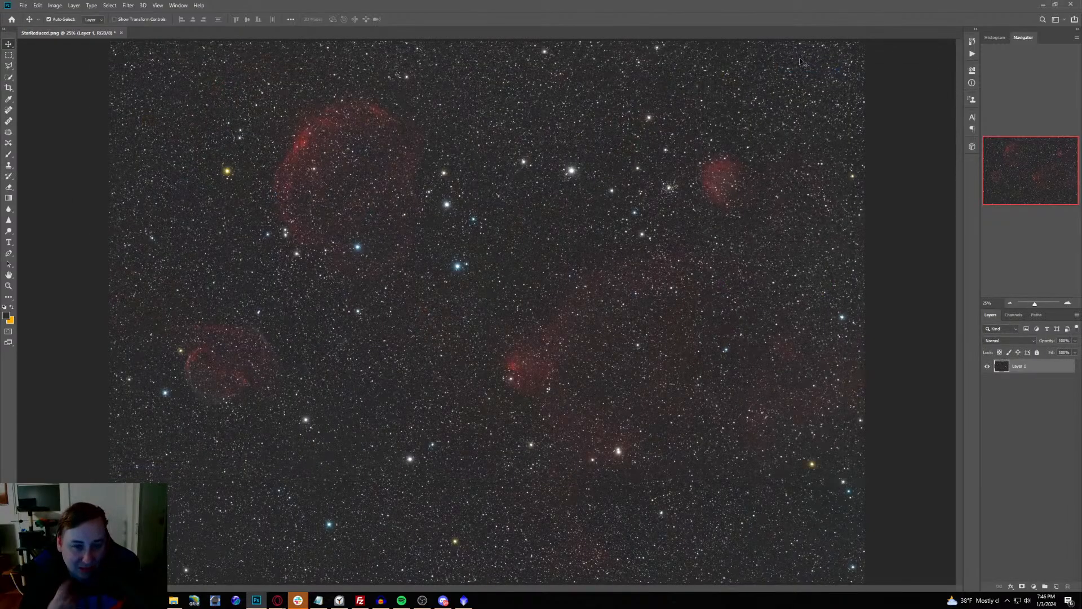
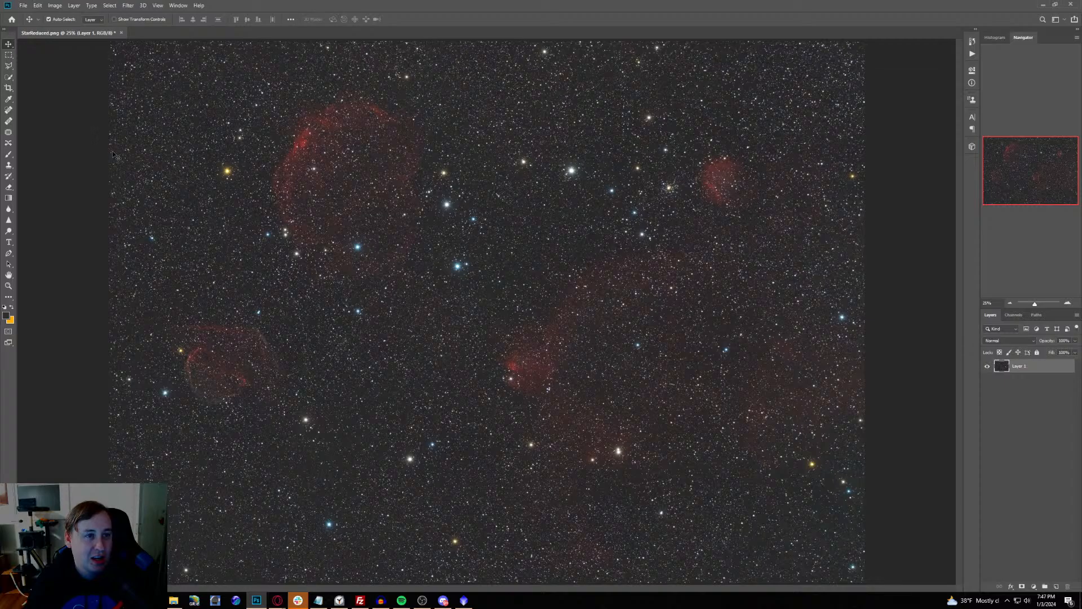
Step: Switch to the Opera browser, search the web for "starspikes pro 4", and open ProDigital Software's page for the plug-in
mouse_move(273, 600)
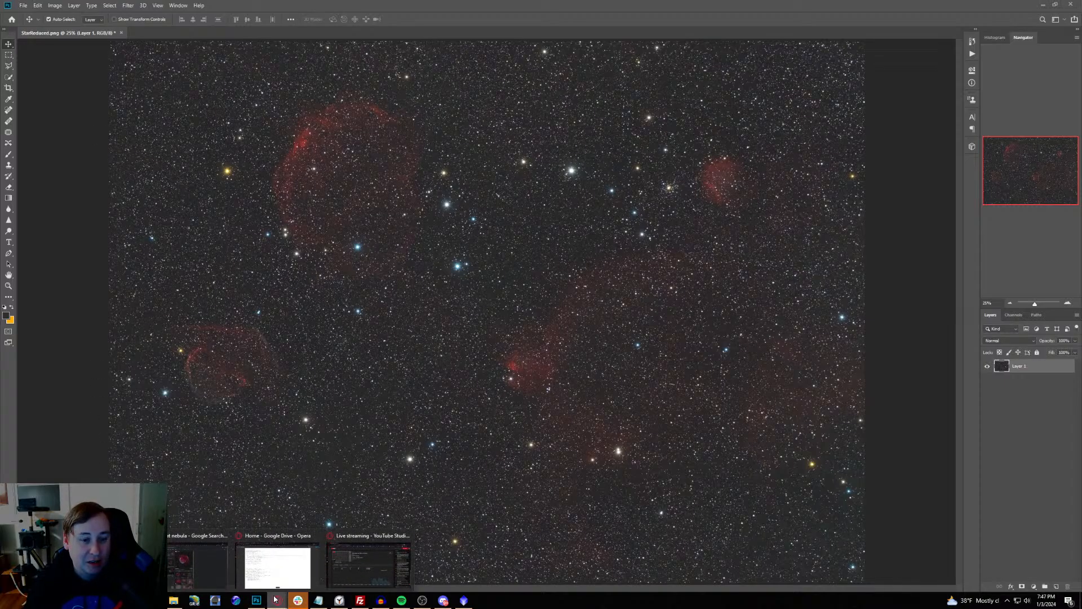
left_click(277, 576)
left_click(417, 21)
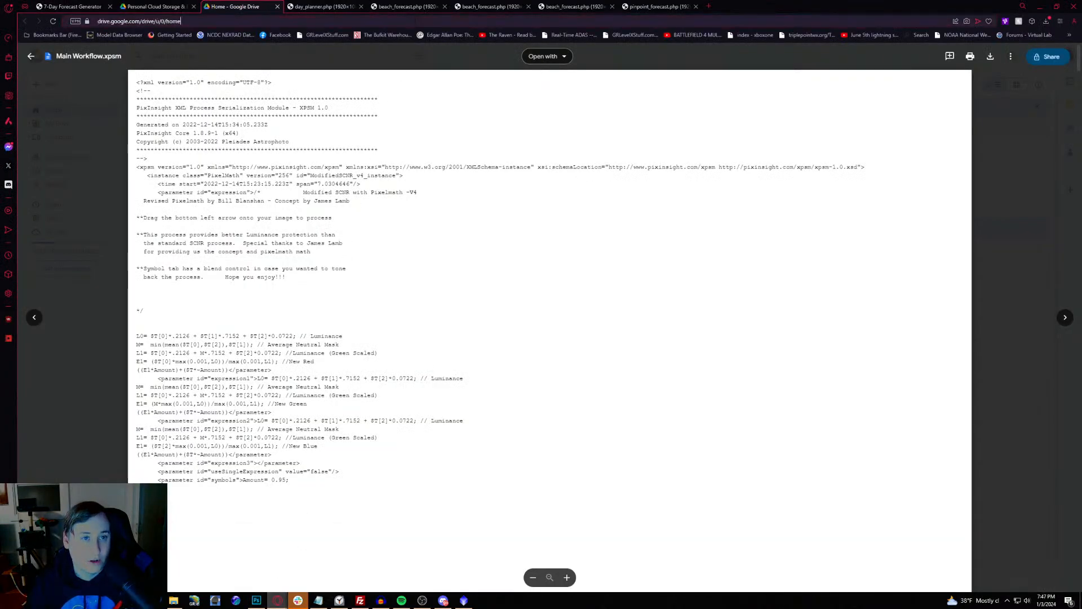
type("starspikes")
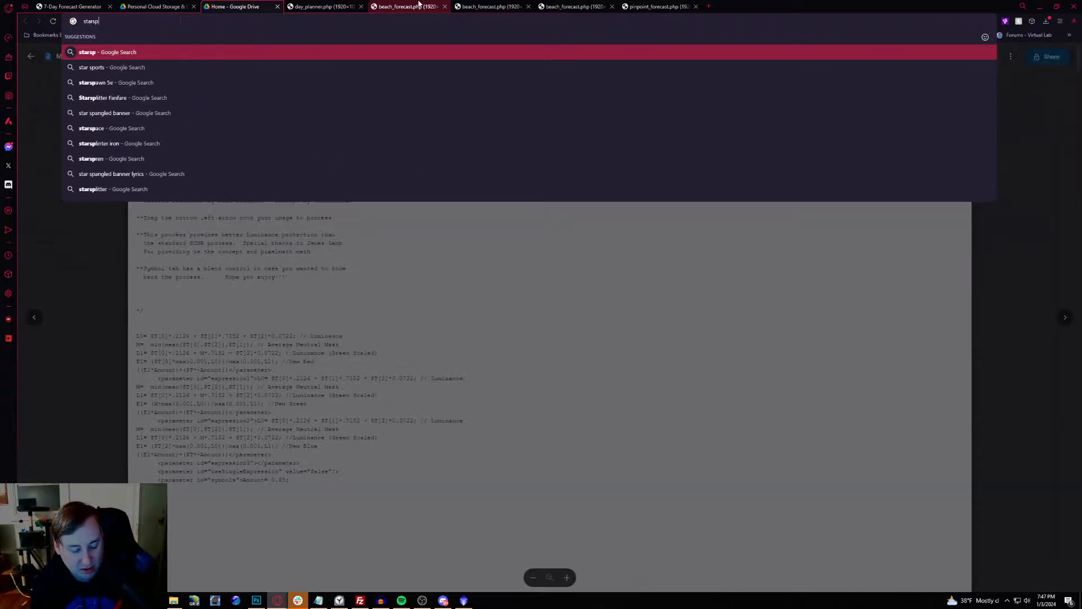
type("pro 4")
key("Return")
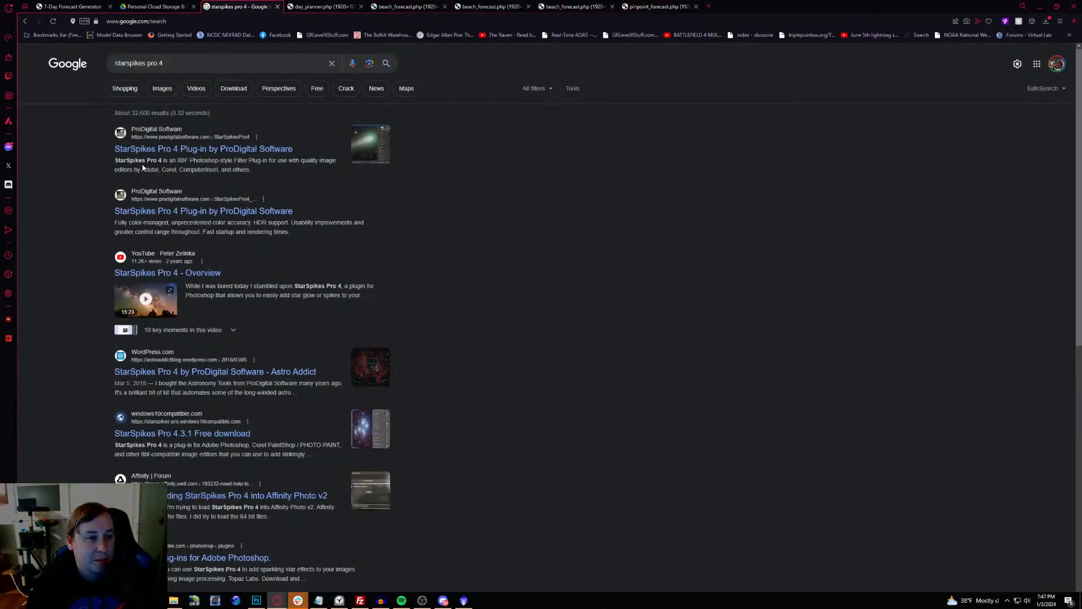
left_click(160, 150)
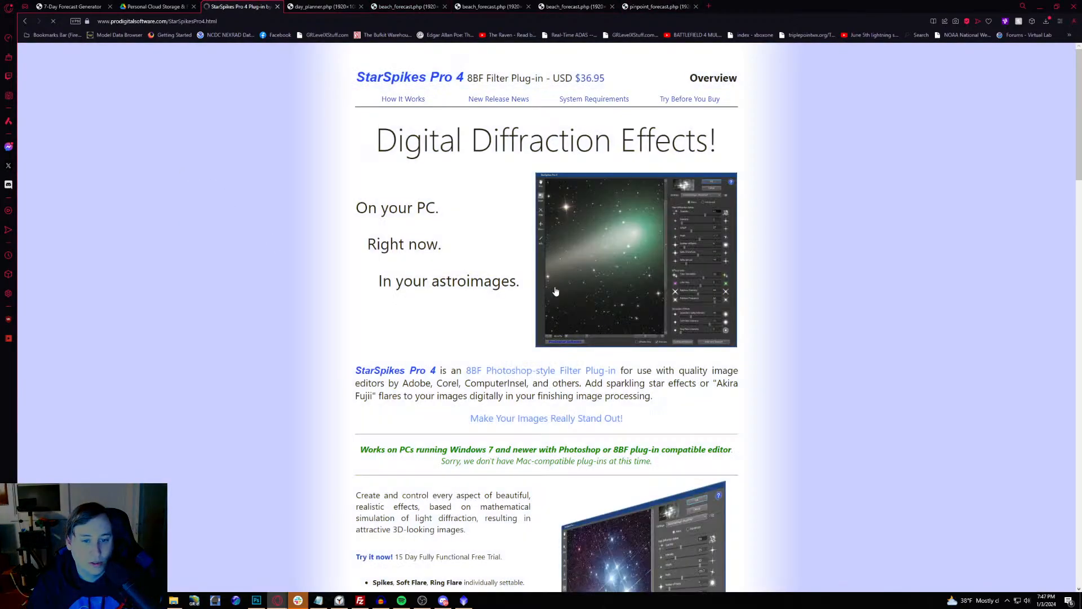
Step: Open the StarSpikes Pro 4 Try / Buy page and review its purchase options, features and system requirements
left_click(583, 81)
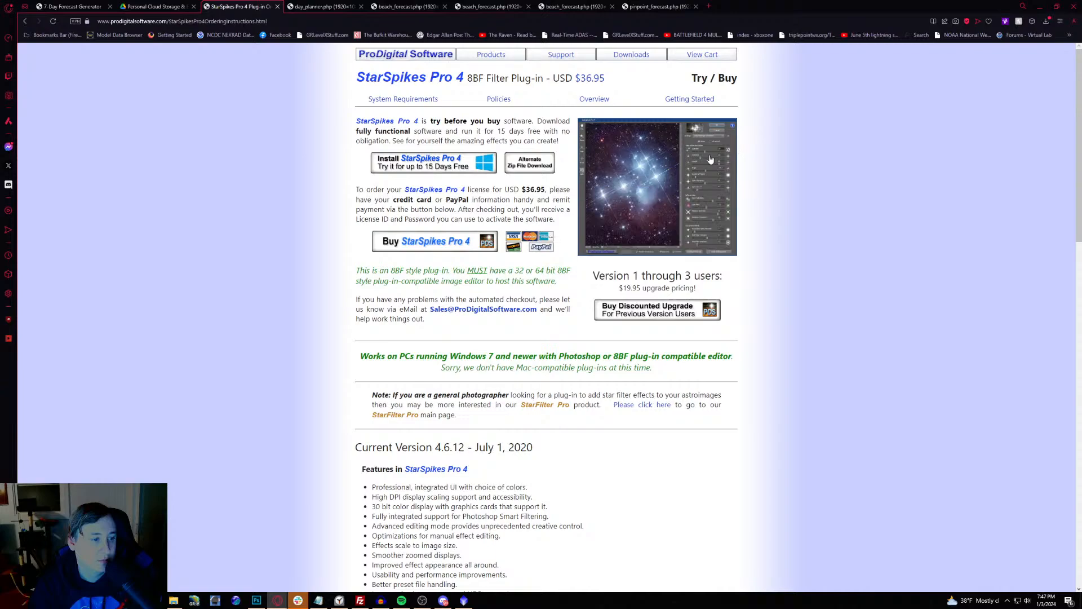
scroll(648, 166, "down", 3)
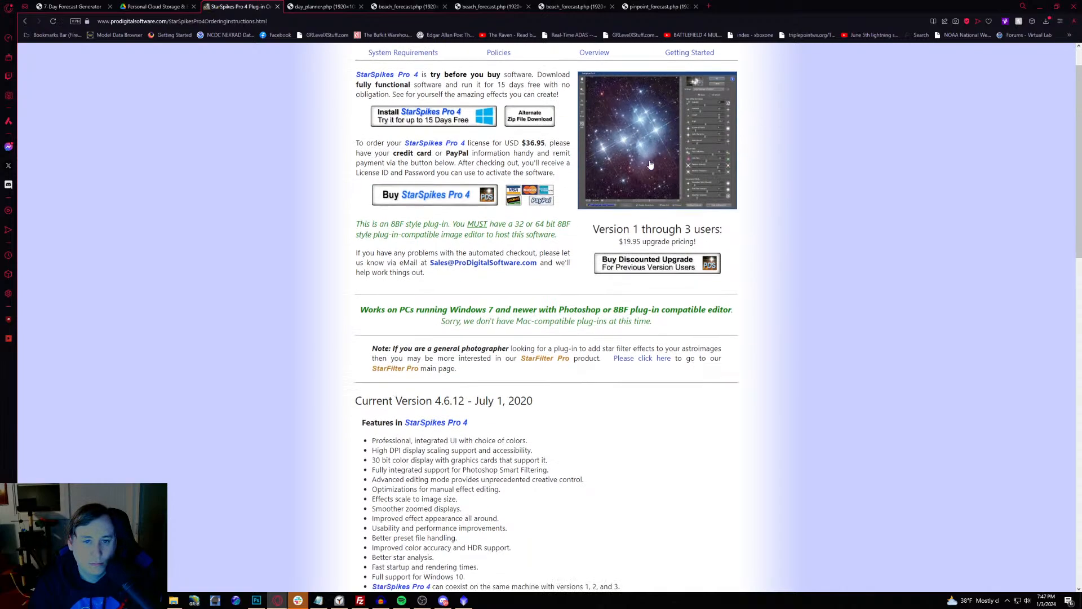
scroll(650, 164, "down", 6)
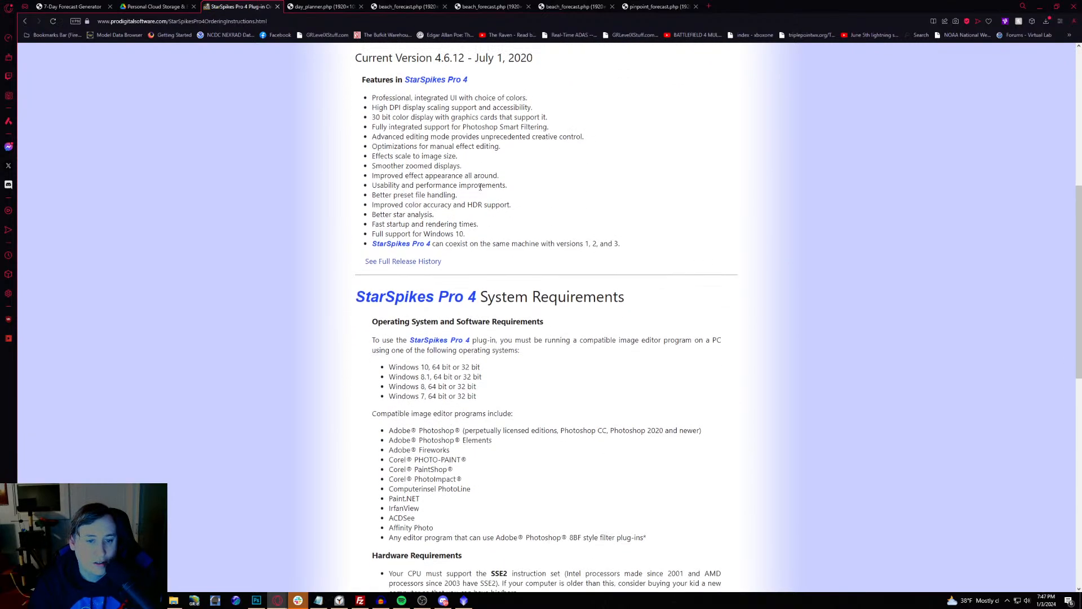
scroll(482, 186, "down", 8)
scroll(473, 178, "up", 3)
scroll(465, 170, "up", 14)
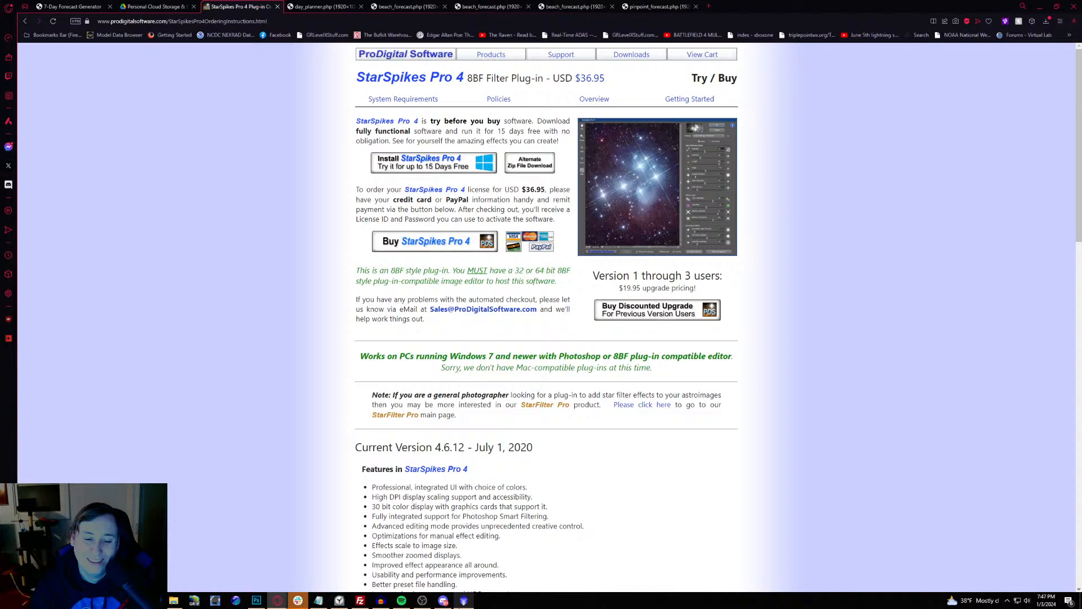
Step: Minimize Photoshop, switch to PixInsight, and inspect the StarReduced image's stars up close and as a whole
left_click(257, 601)
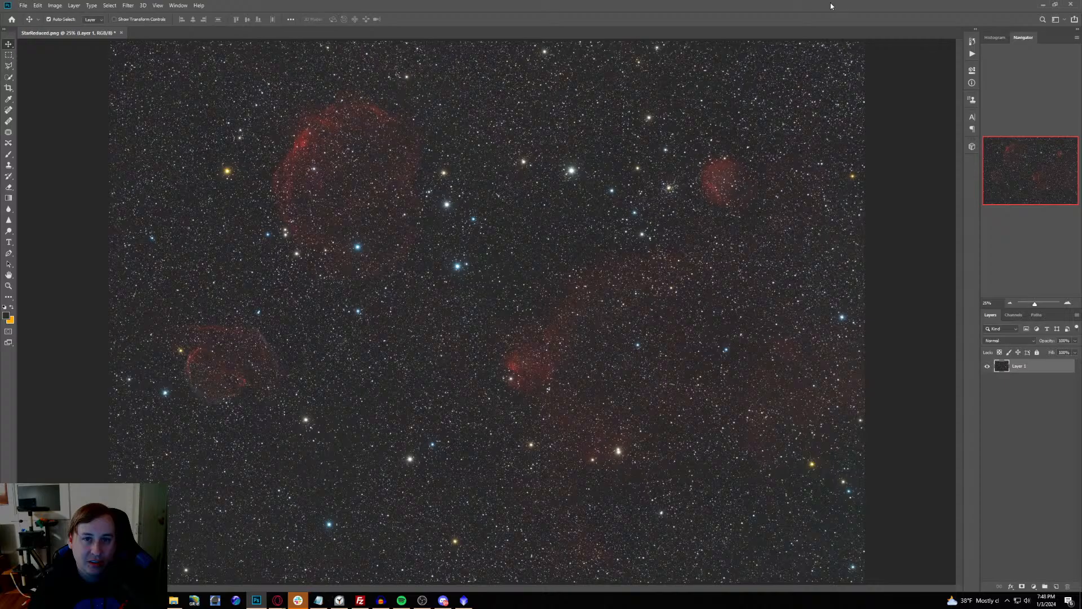
left_click(1044, 7)
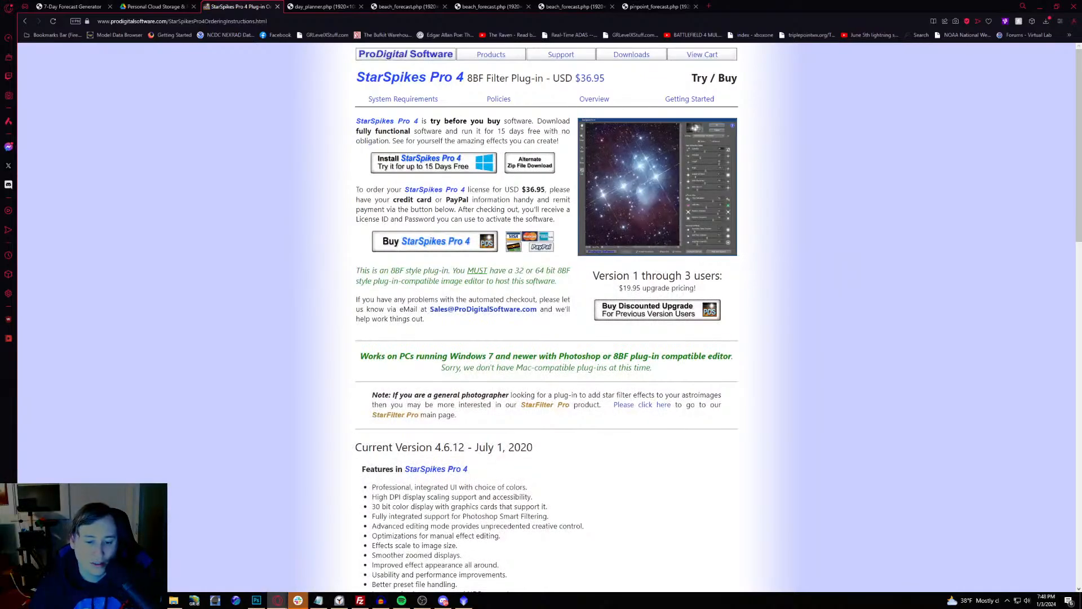
left_click(464, 601)
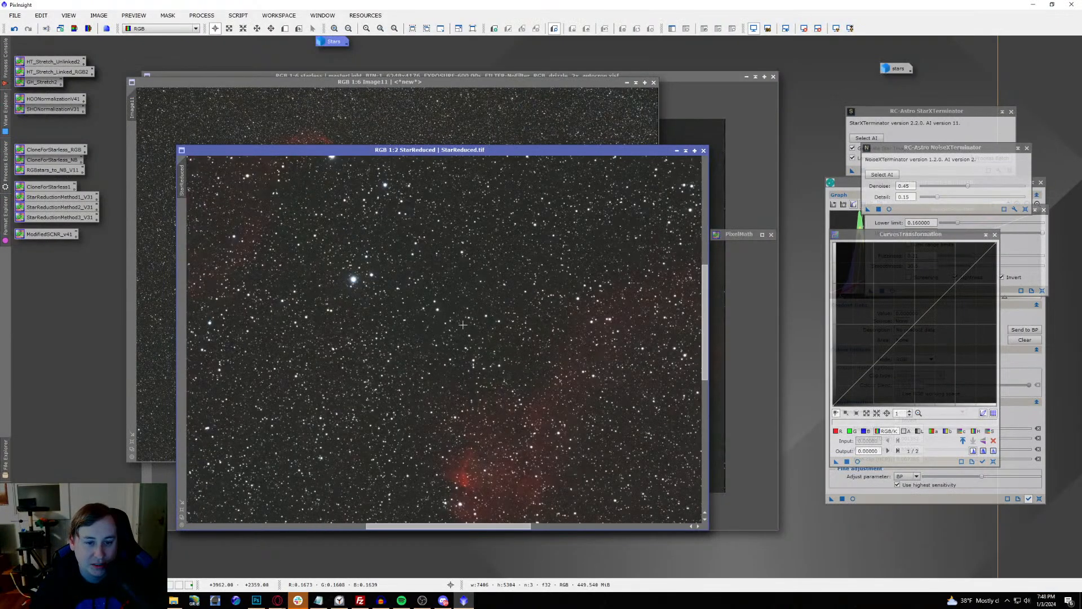
scroll(462, 324, "down", 1)
scroll(462, 325, "up", 3)
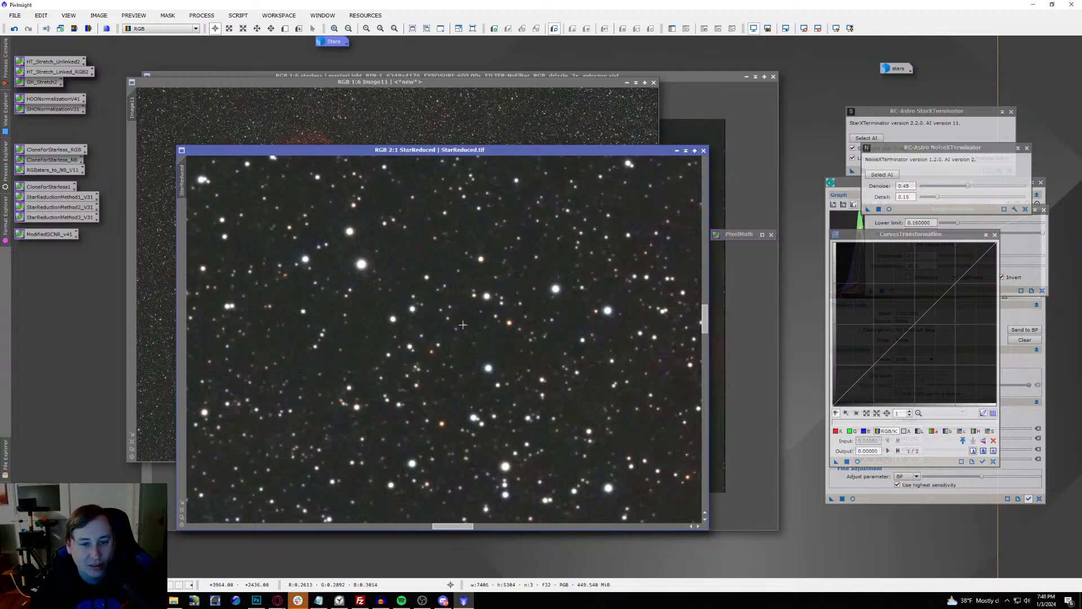
scroll(462, 325, "down", 6)
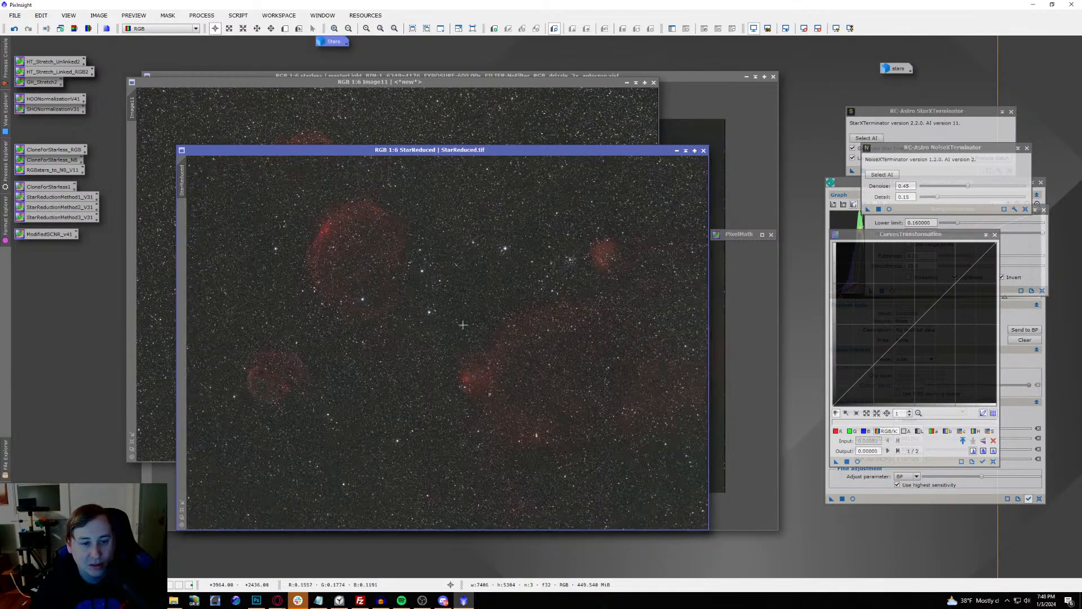
scroll(463, 321, "down", 1)
left_click_drag(466, 151, 461, 137)
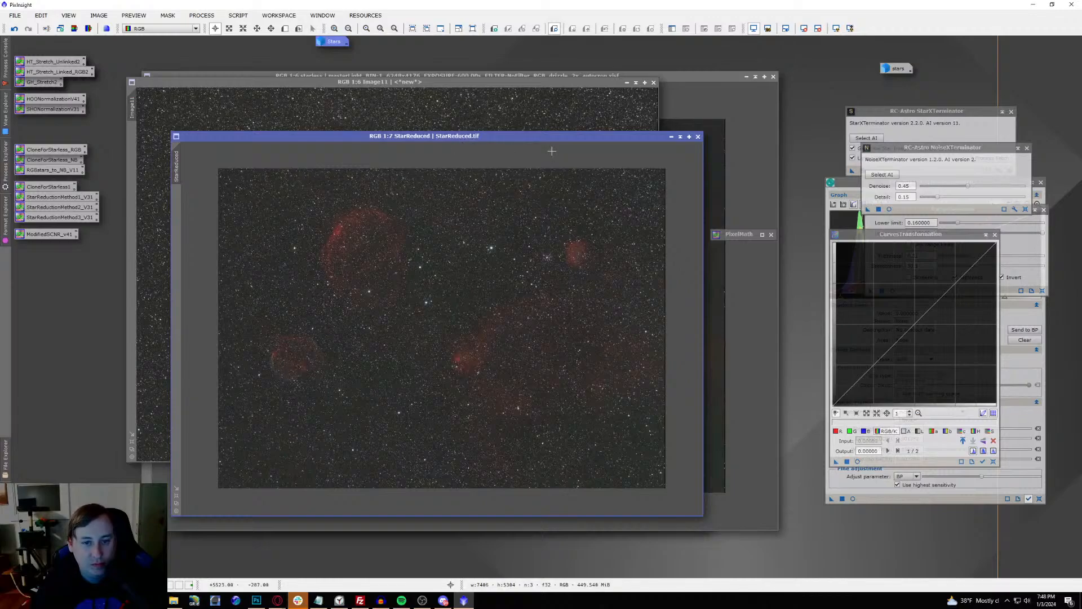
left_click(238, 15)
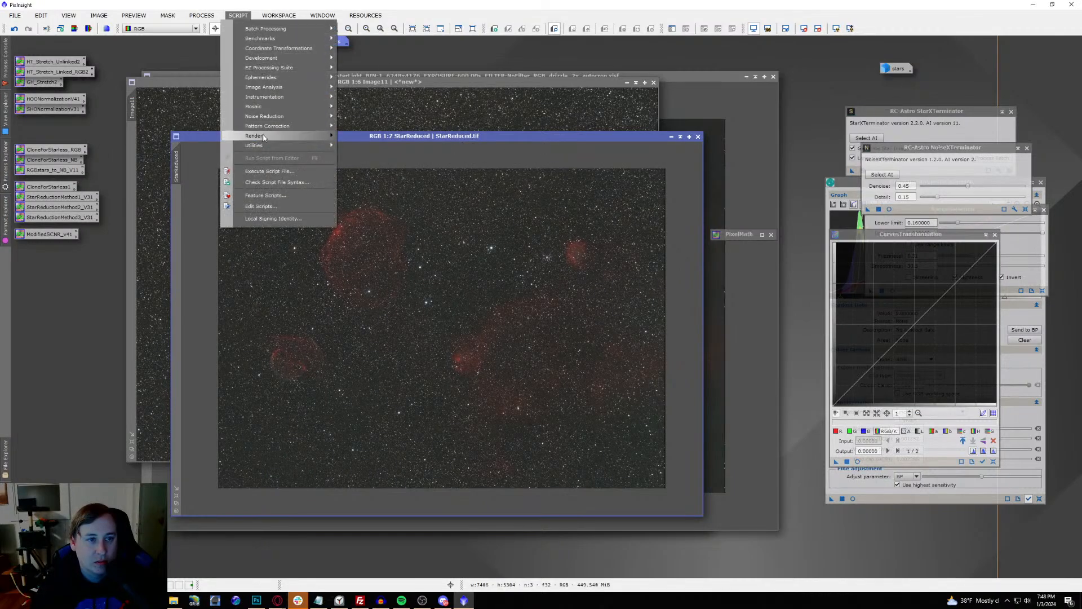
mouse_move(293, 68)
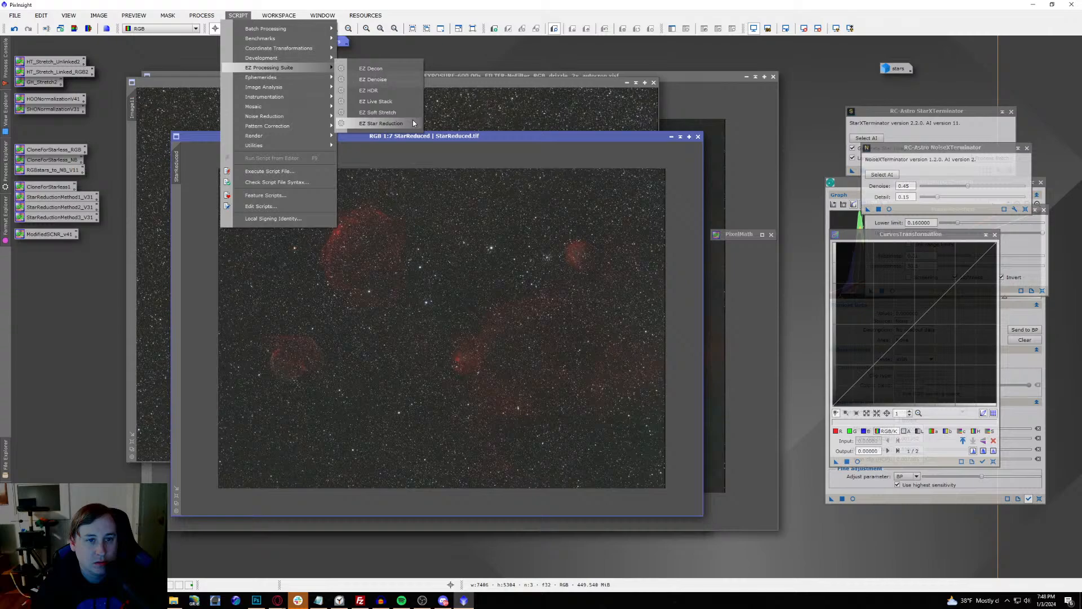
left_click(383, 123)
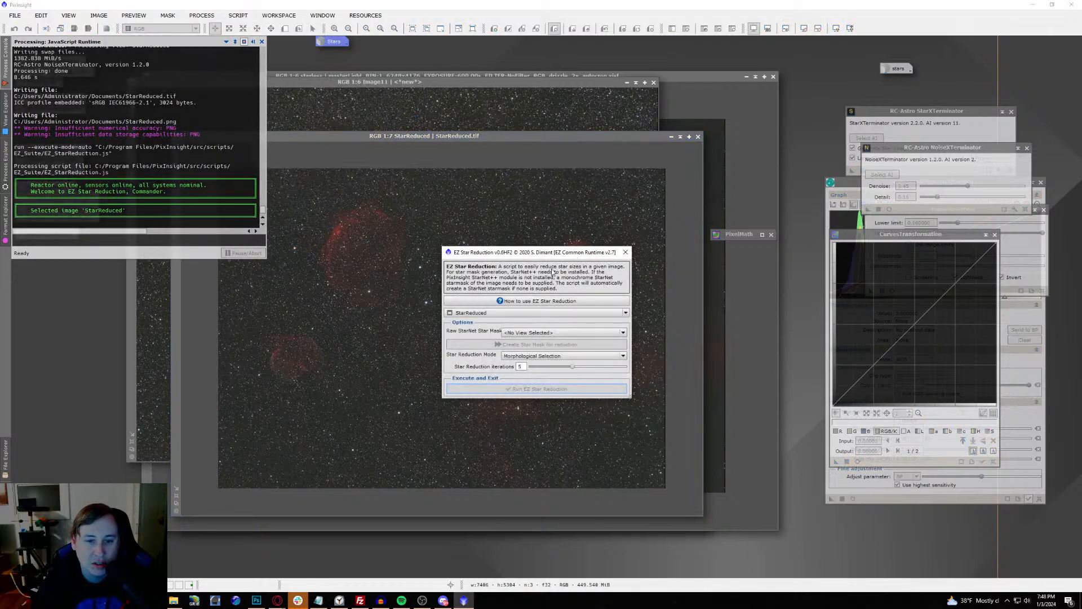
left_click(253, 42)
left_click(364, 138)
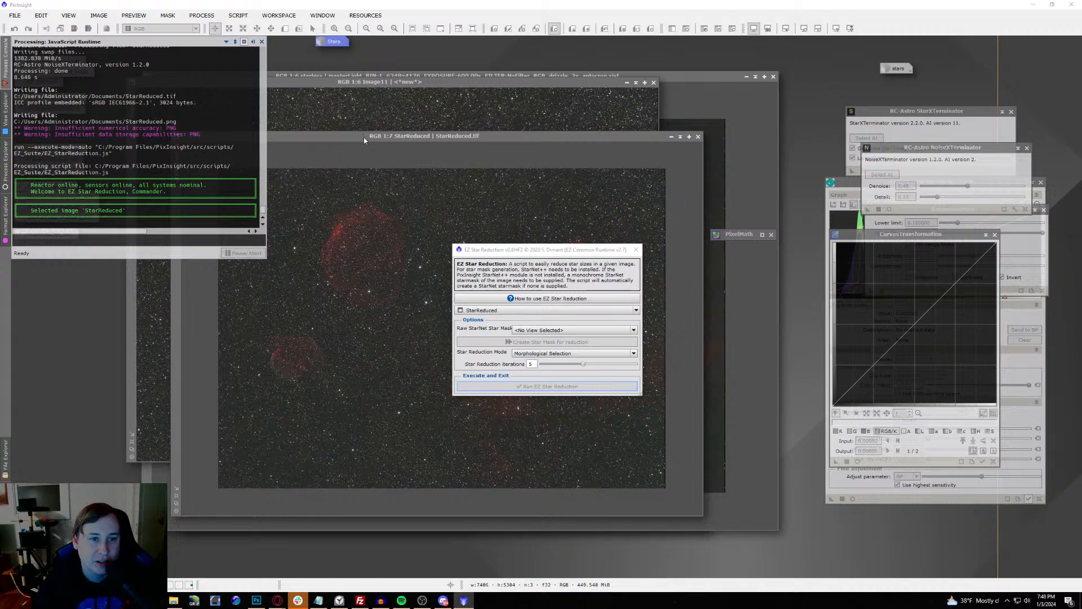
left_click(535, 331)
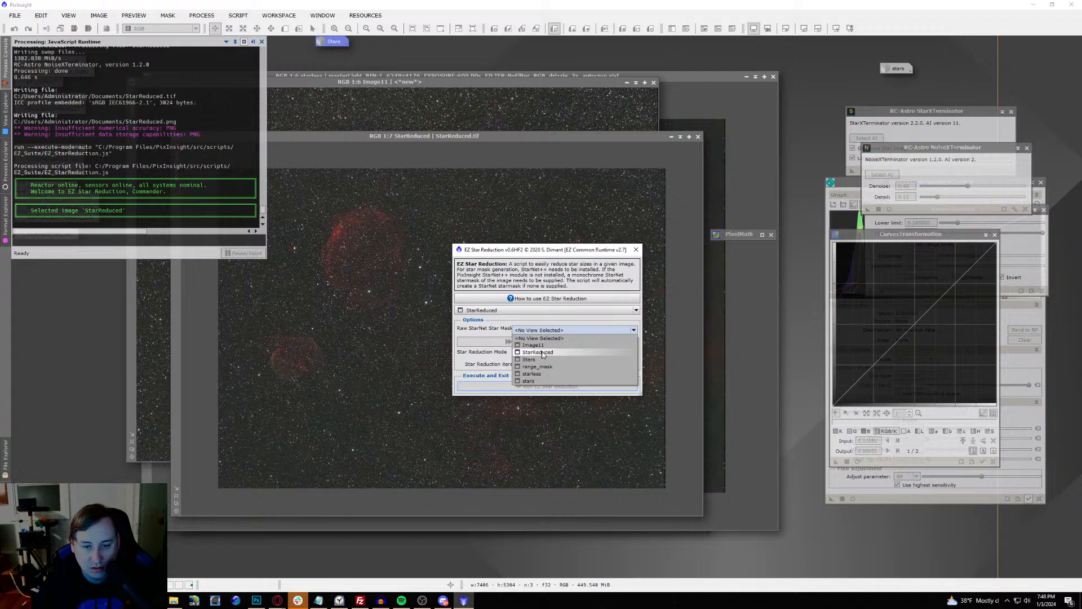
left_click(523, 183)
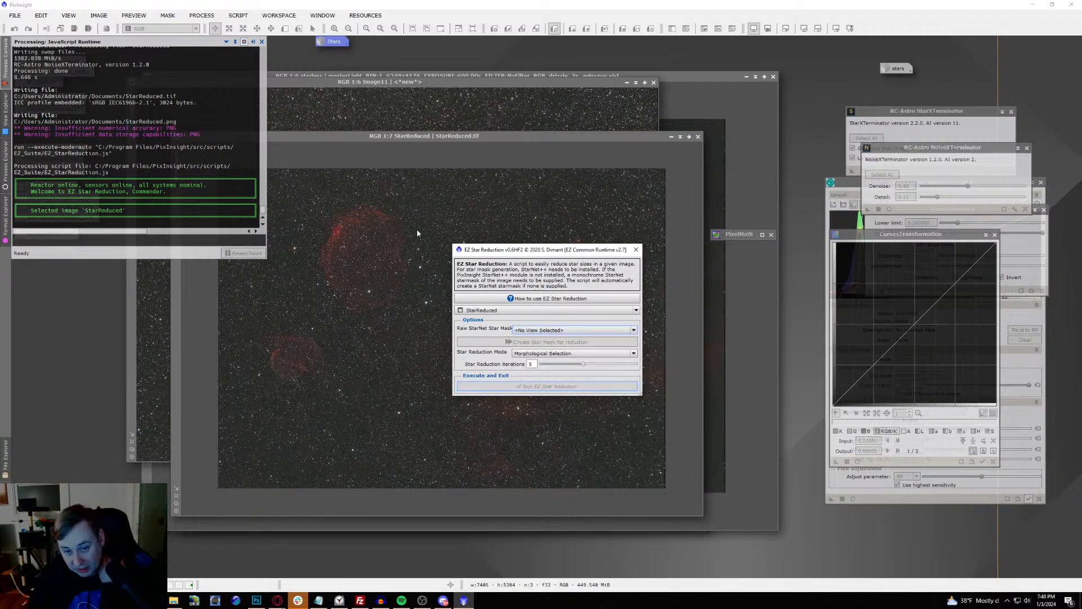
left_click(635, 252)
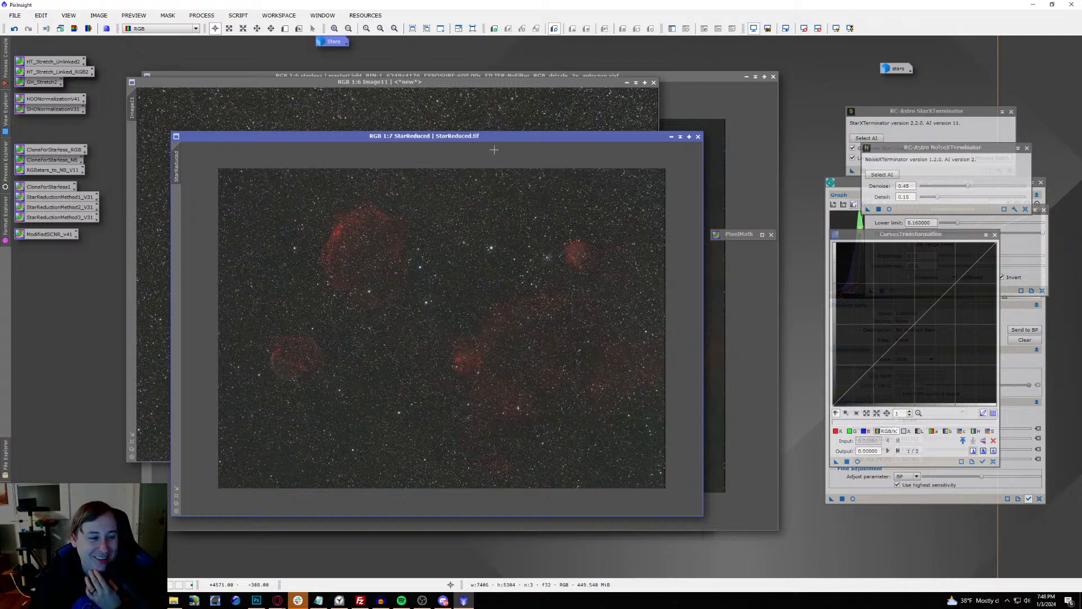
Step: Generate a star mask from the StarReduced image using the StarMask process with its existing settings, and move the mask window aside
left_click(236, 15)
mouse_move(291, 146)
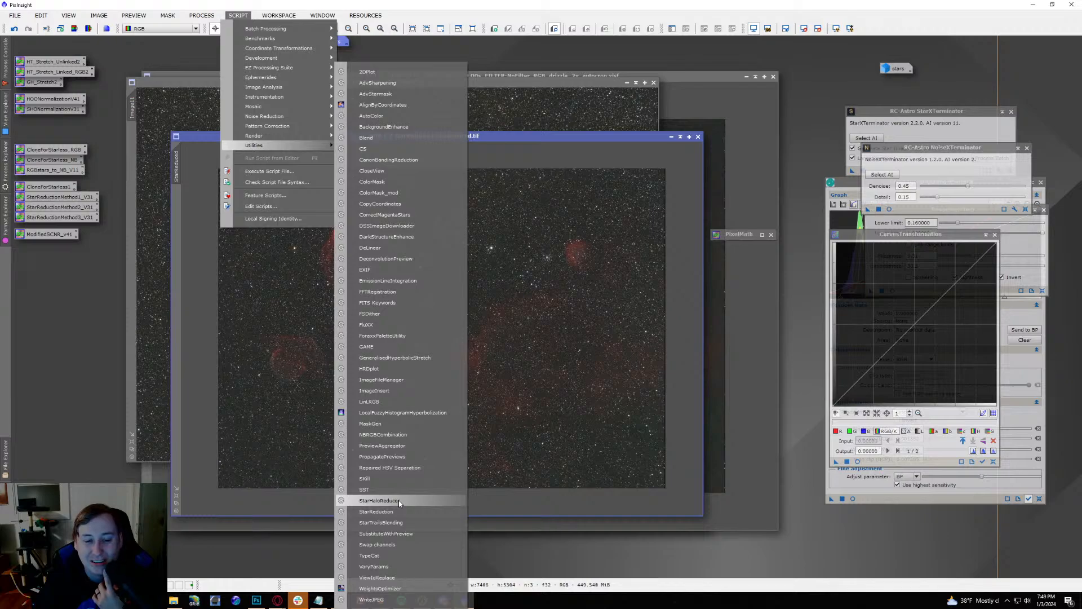
mouse_move(208, 16)
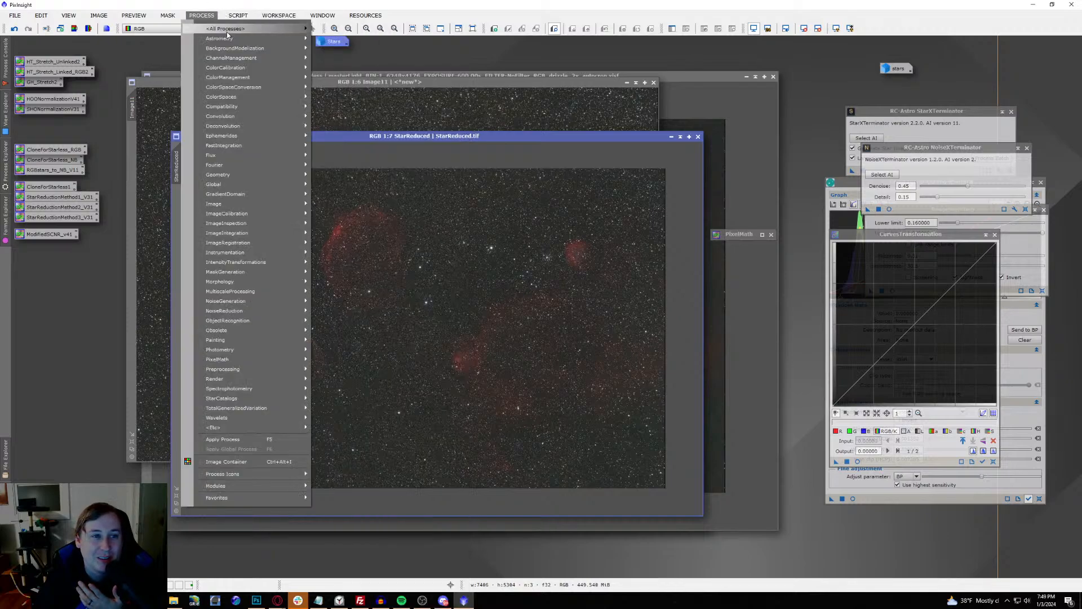
mouse_move(226, 31)
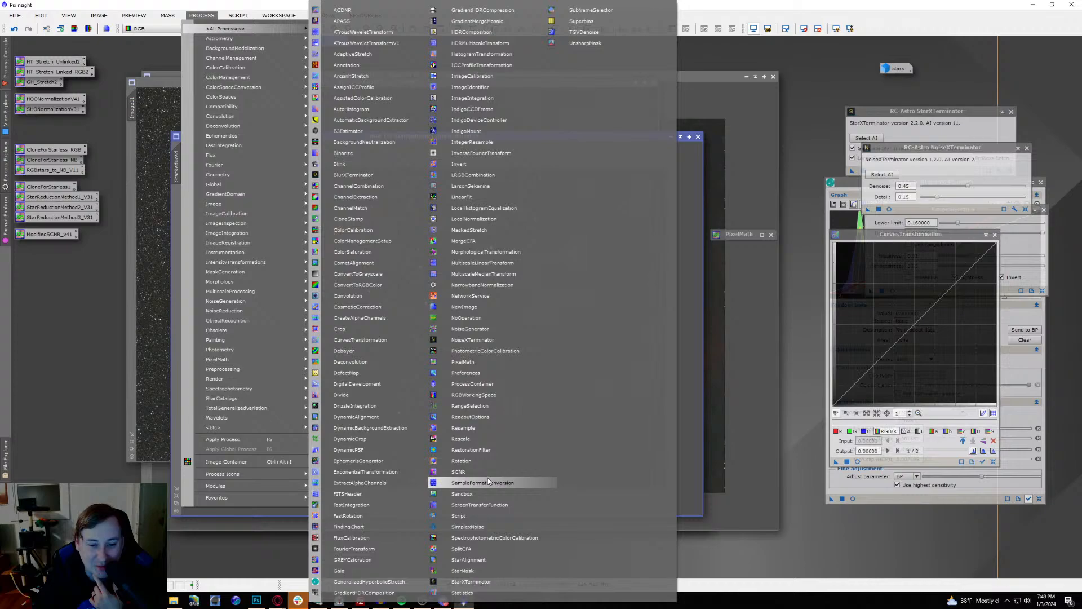
left_click(472, 570)
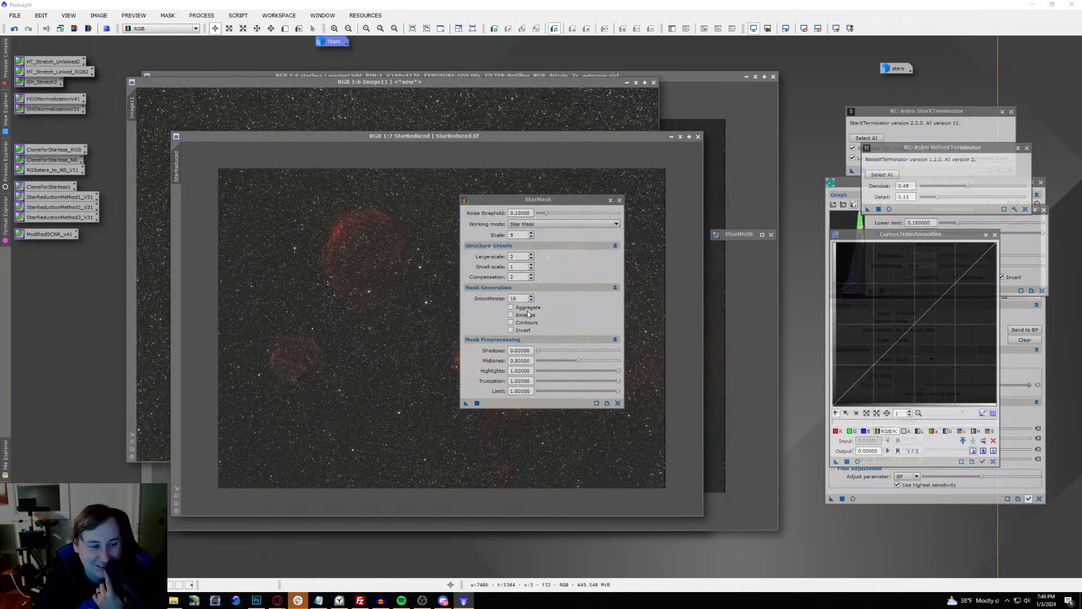
left_click_drag(464, 402, 351, 404)
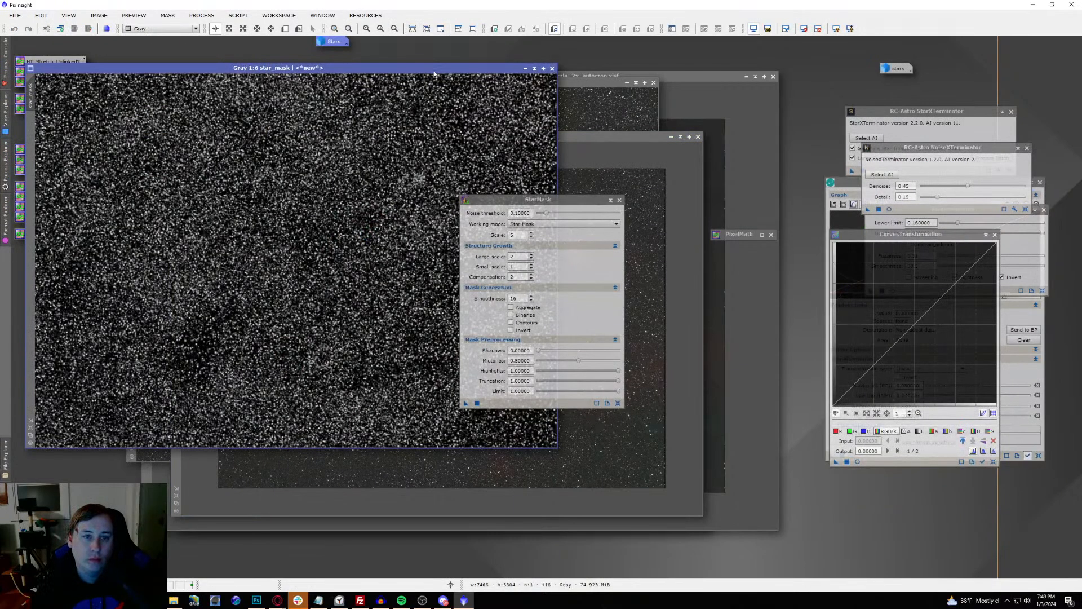
left_click_drag(431, 67, 667, 84)
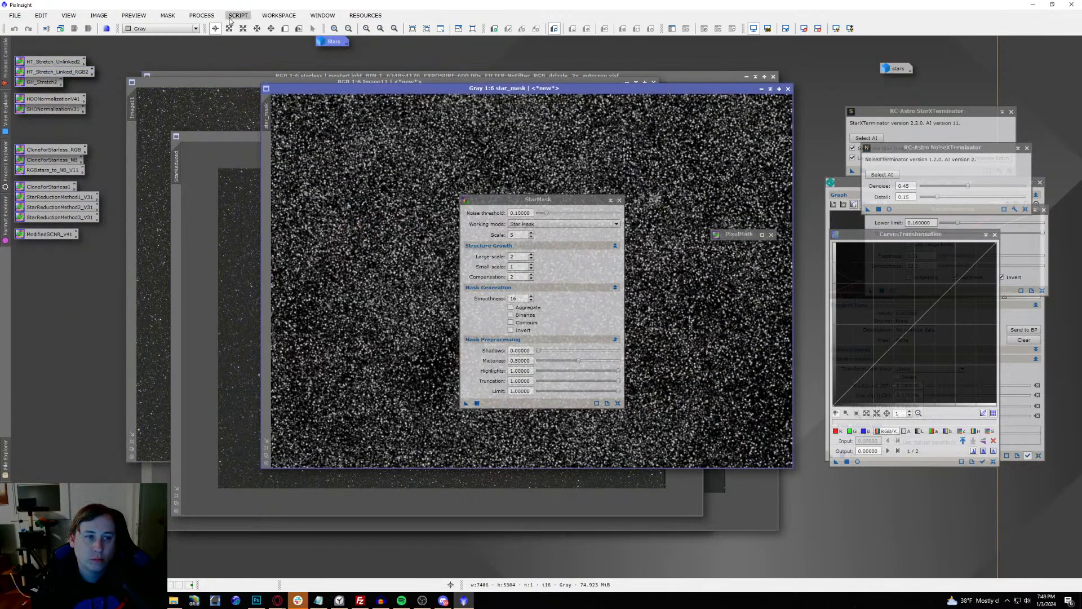
Step: Try EZ Star Reduction with star_mask as both target and raw star mask, using Morphological Selection with 5 iterations
left_click(238, 15)
mouse_move(271, 67)
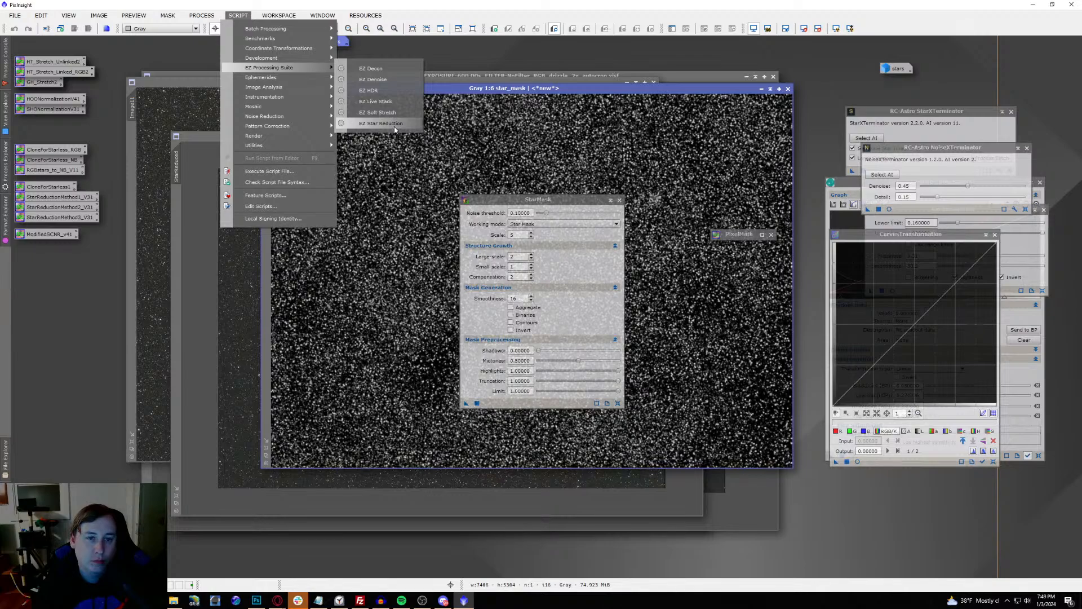
left_click(381, 123)
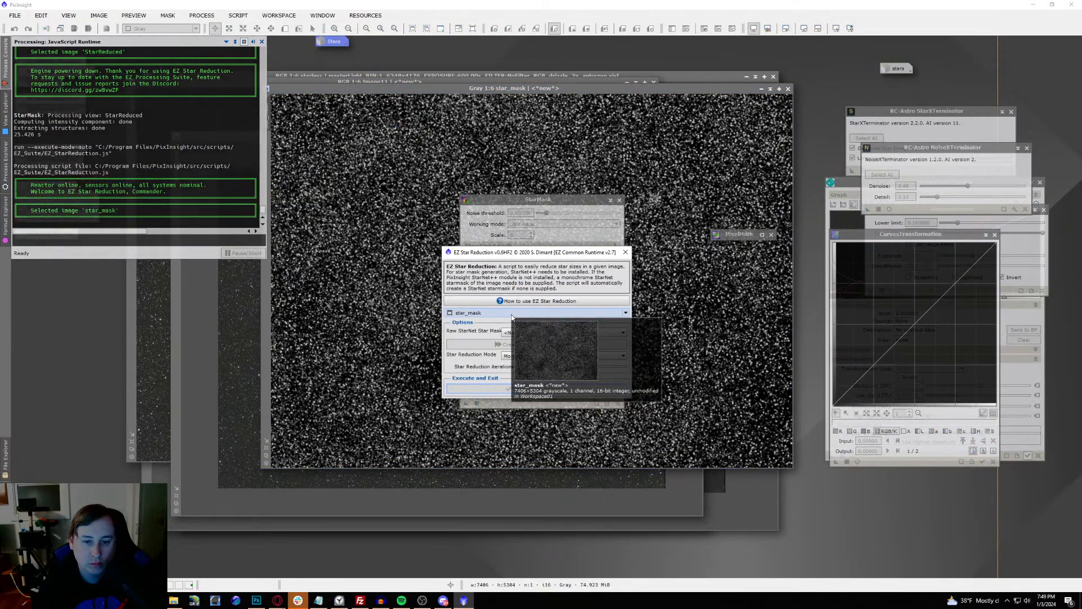
left_click(517, 333)
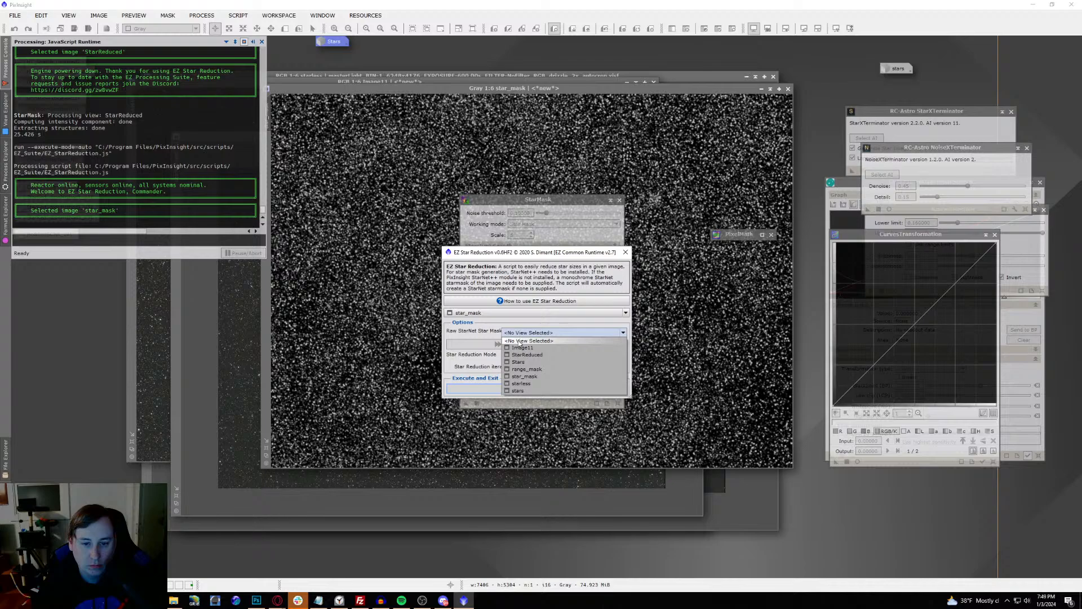
left_click(530, 376)
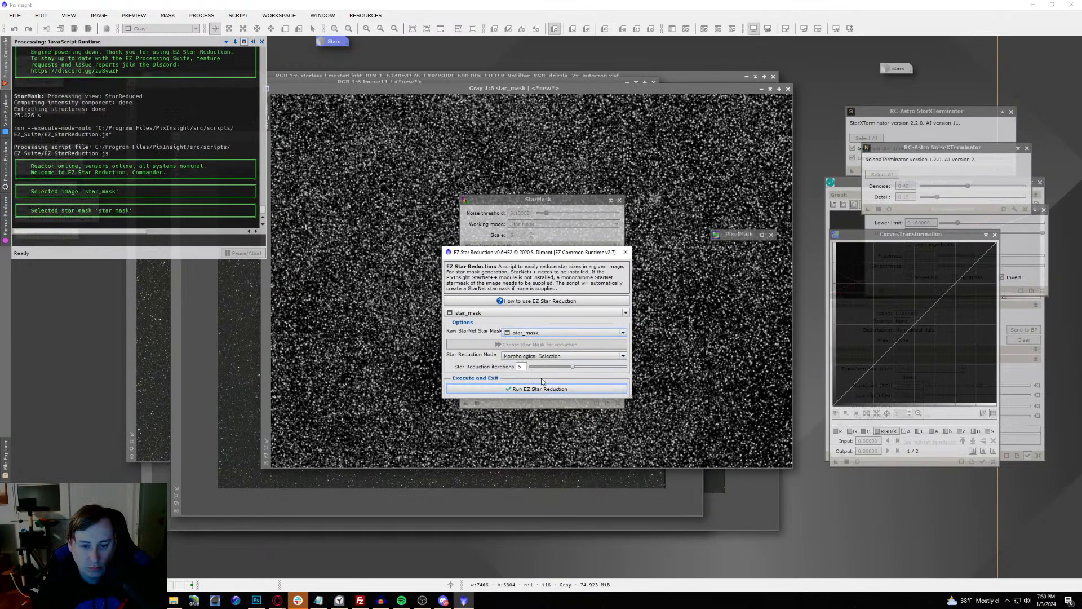
left_click(574, 357)
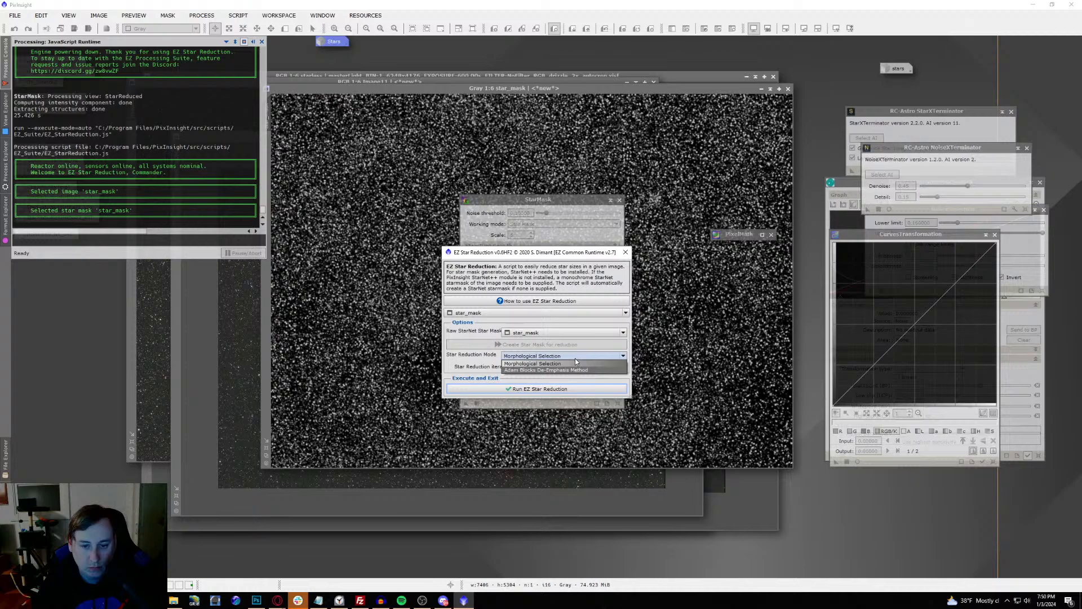
left_click(534, 364)
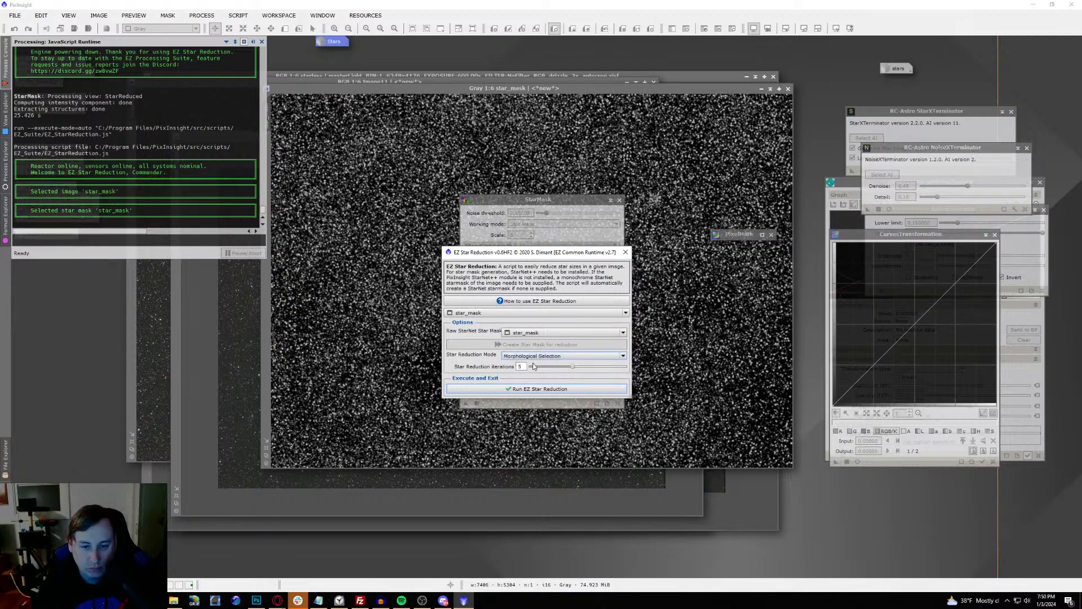
left_click(555, 388)
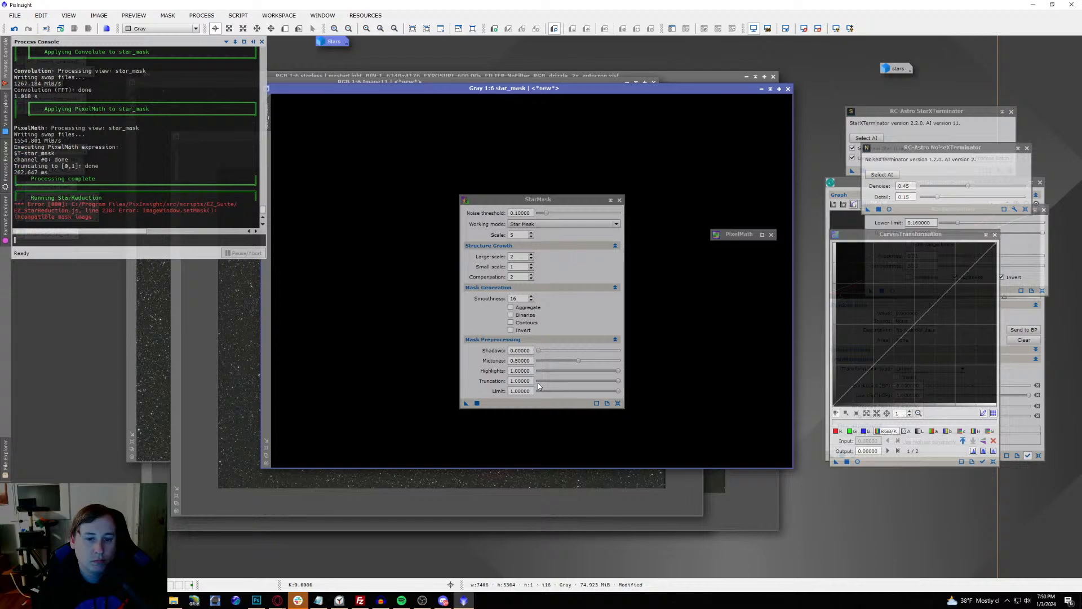
Step: Undo the changes the EZ Star Reduction script made to the star_mask image
left_click(394, 104)
left_click(15, 28)
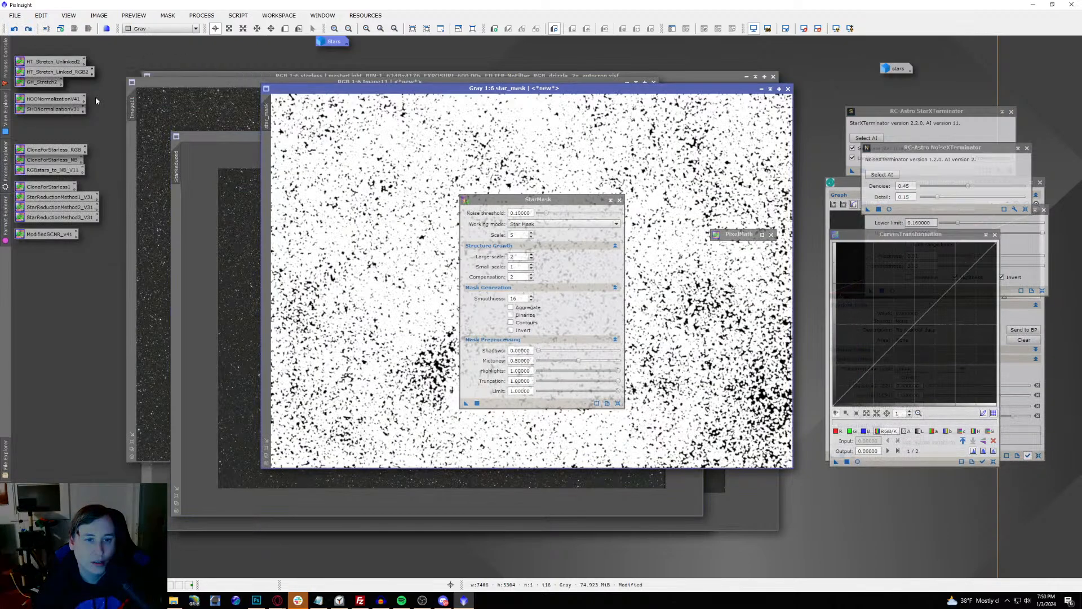
left_click(10, 31)
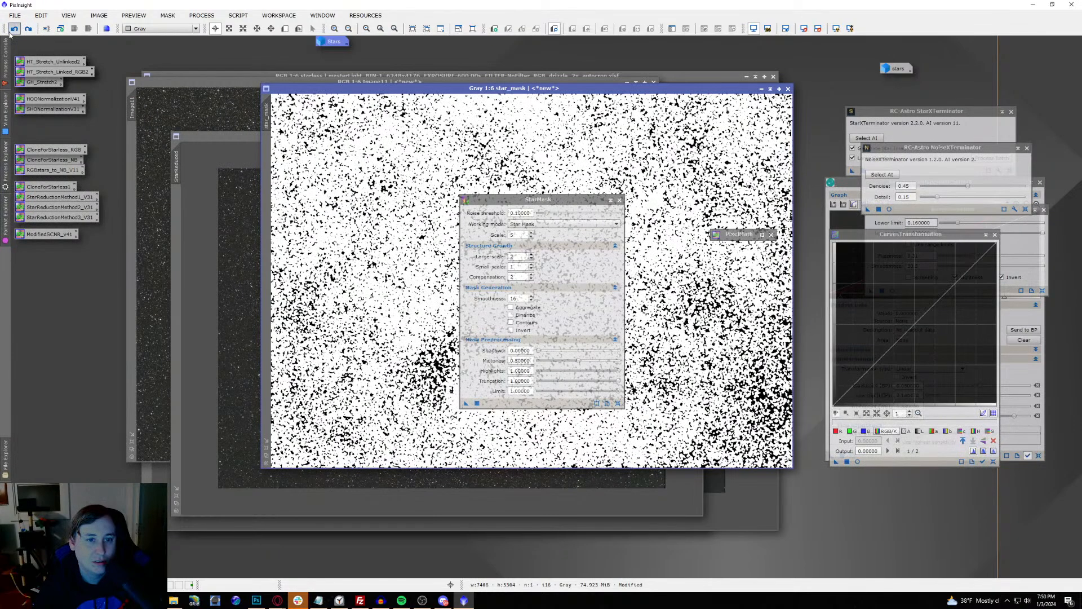
Step: Close the StarMask process and run EZ Star Reduction on StarReduced with star_mask, Morphological Selection and 5 iterations
left_click(191, 138)
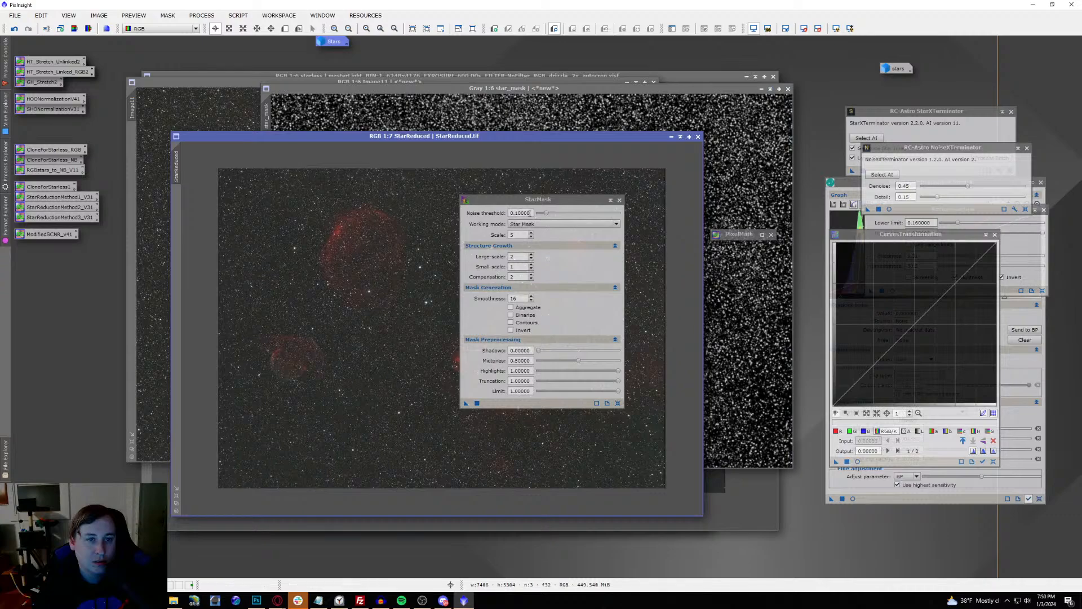
left_click(619, 201)
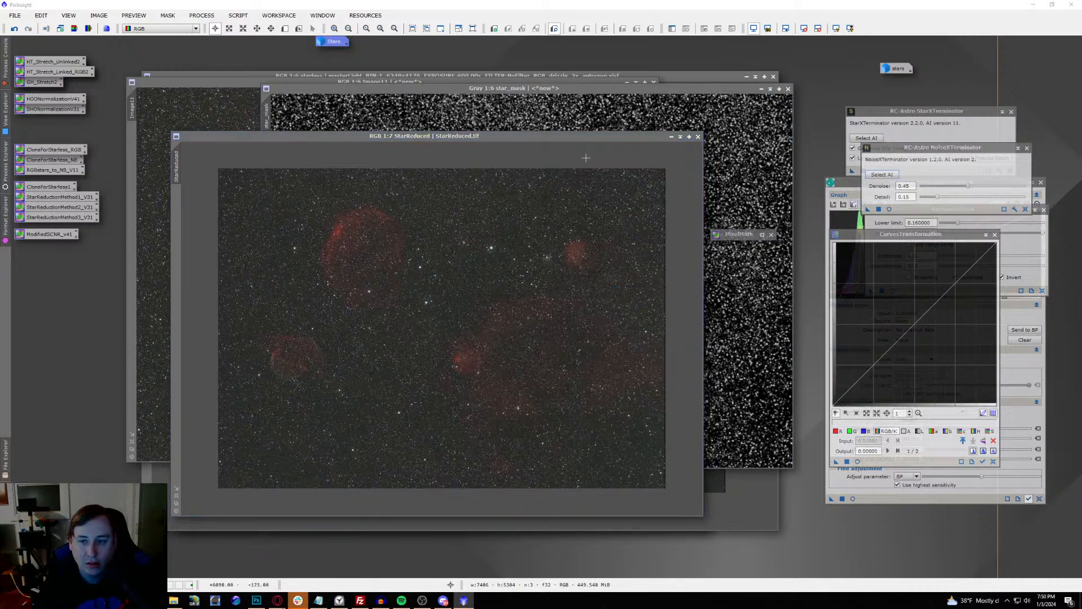
left_click(239, 16)
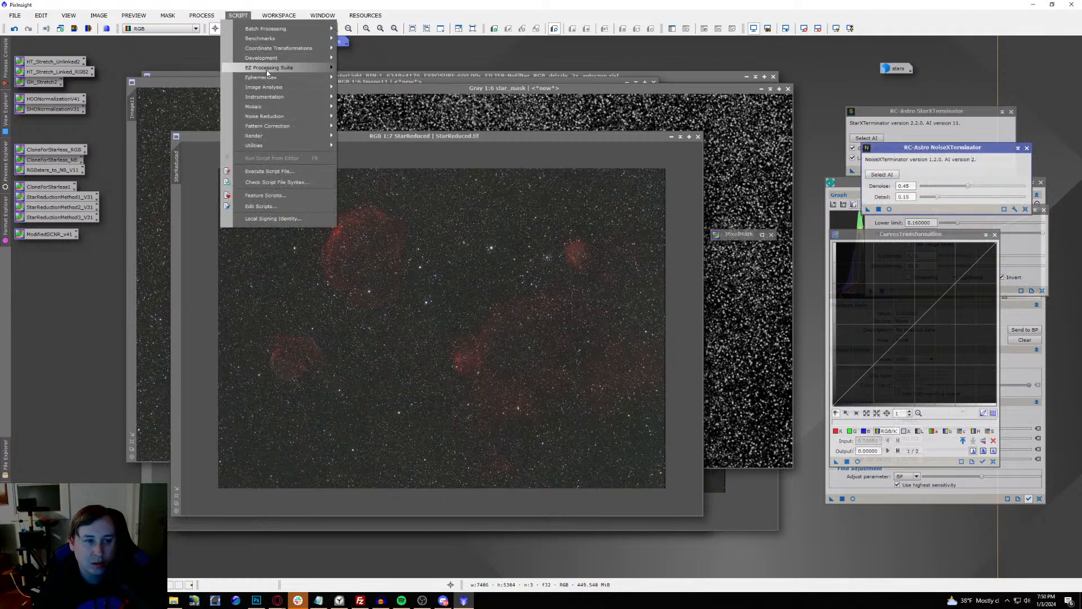
mouse_move(267, 68)
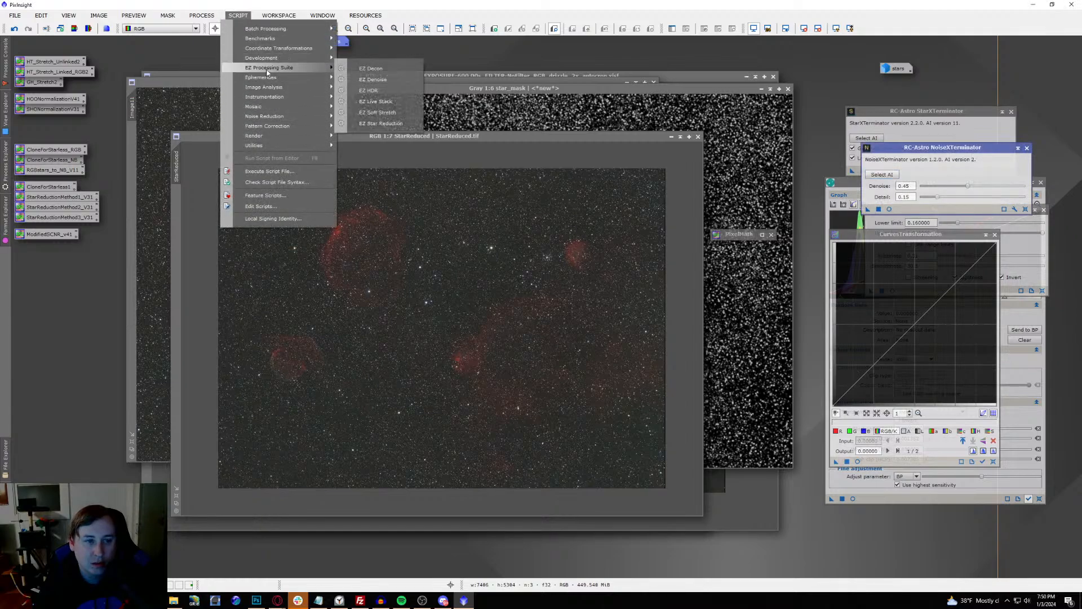
left_click(399, 124)
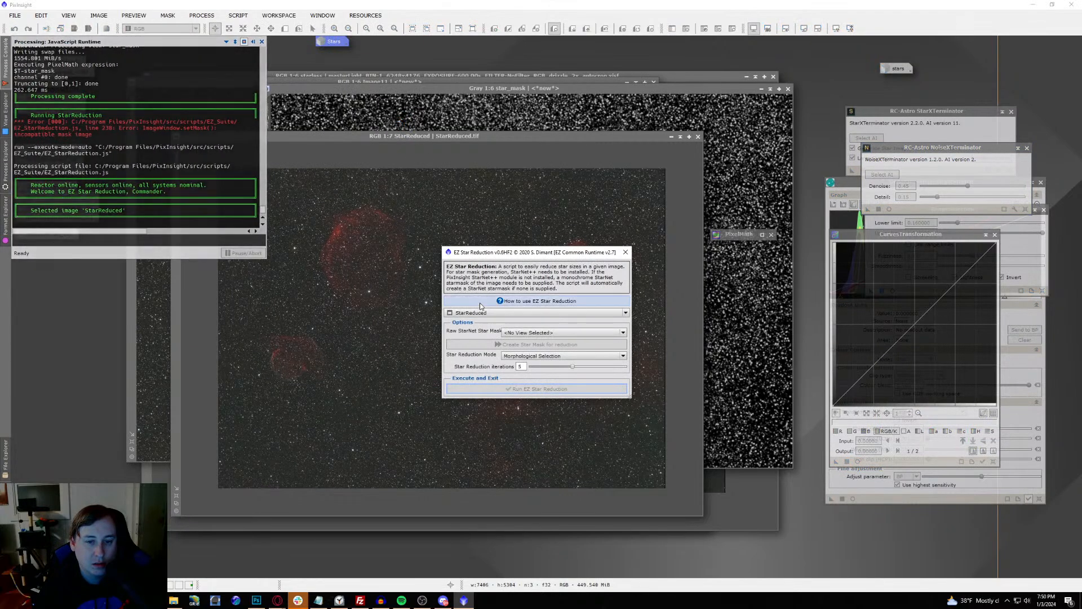
left_click(501, 332)
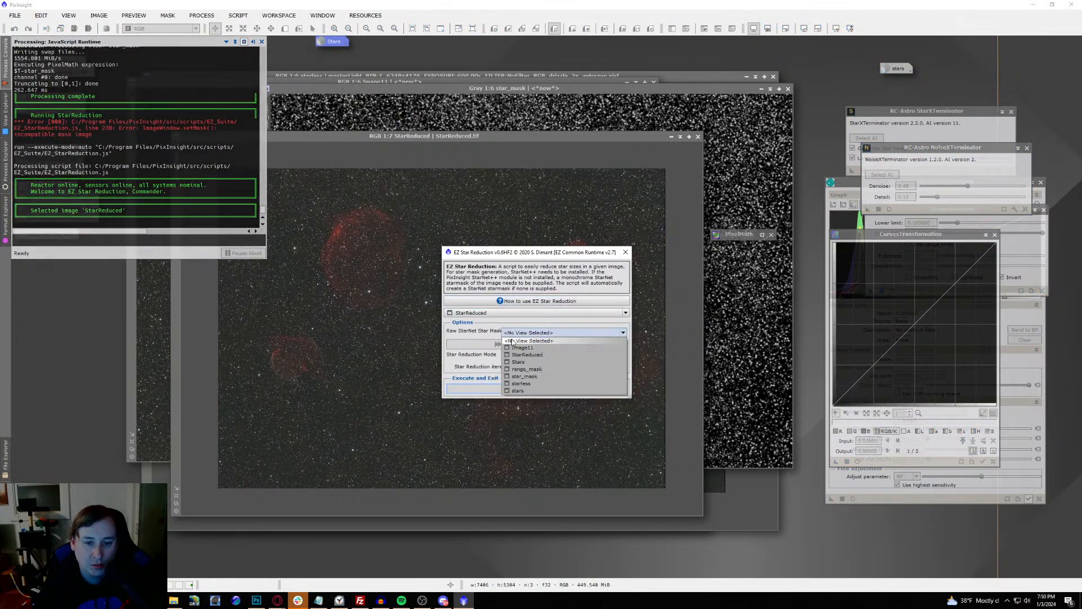
left_click(541, 376)
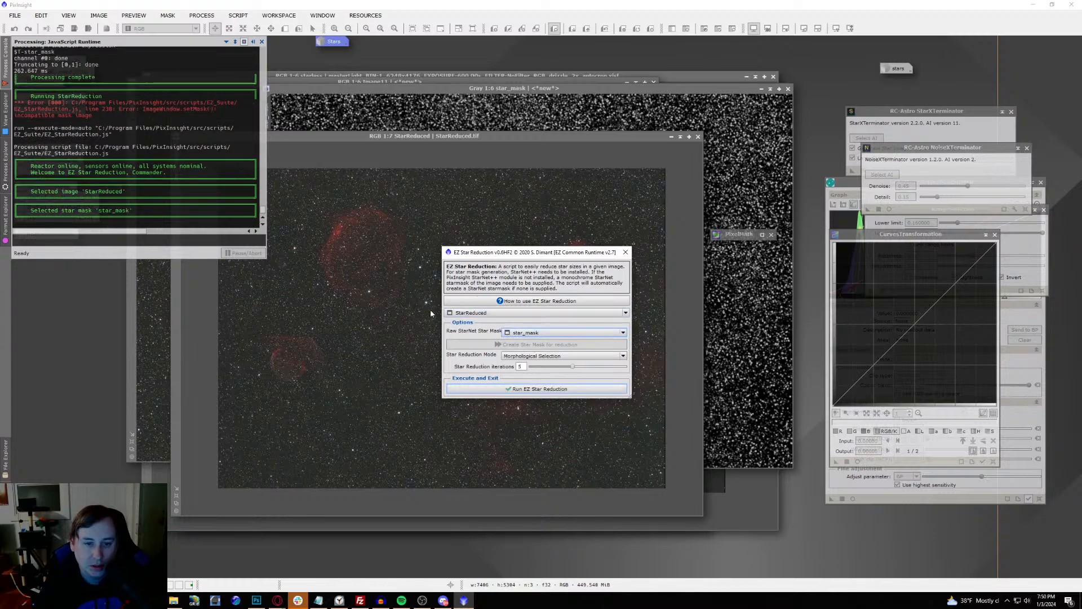
left_click(562, 388)
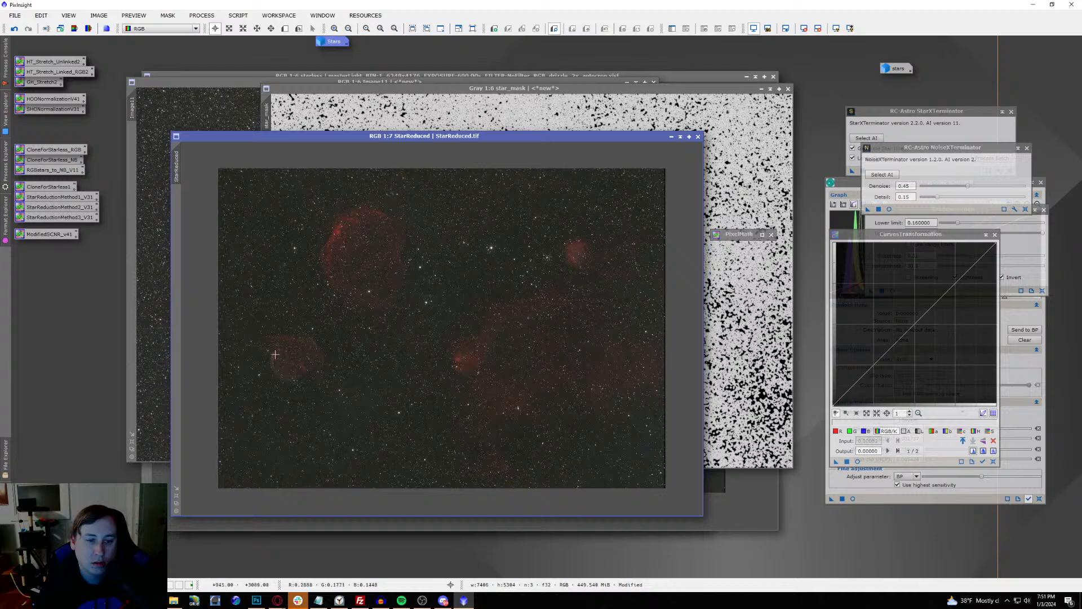
Step: Inspect the reduced stars up close in StarReduced and undo the star reduction
scroll(294, 369, "up", 5)
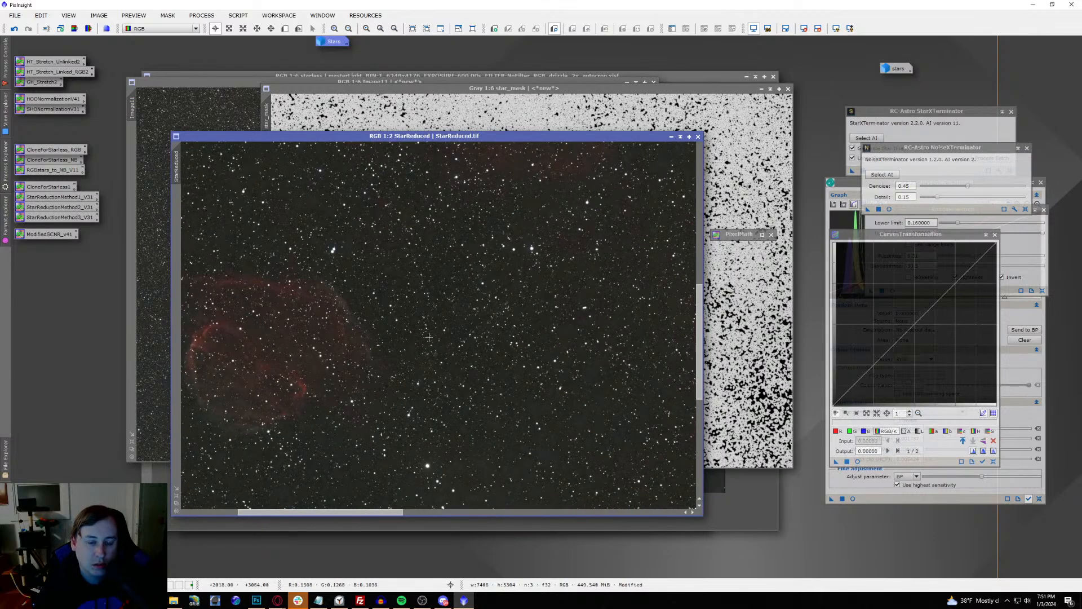
scroll(483, 321, "up", 2)
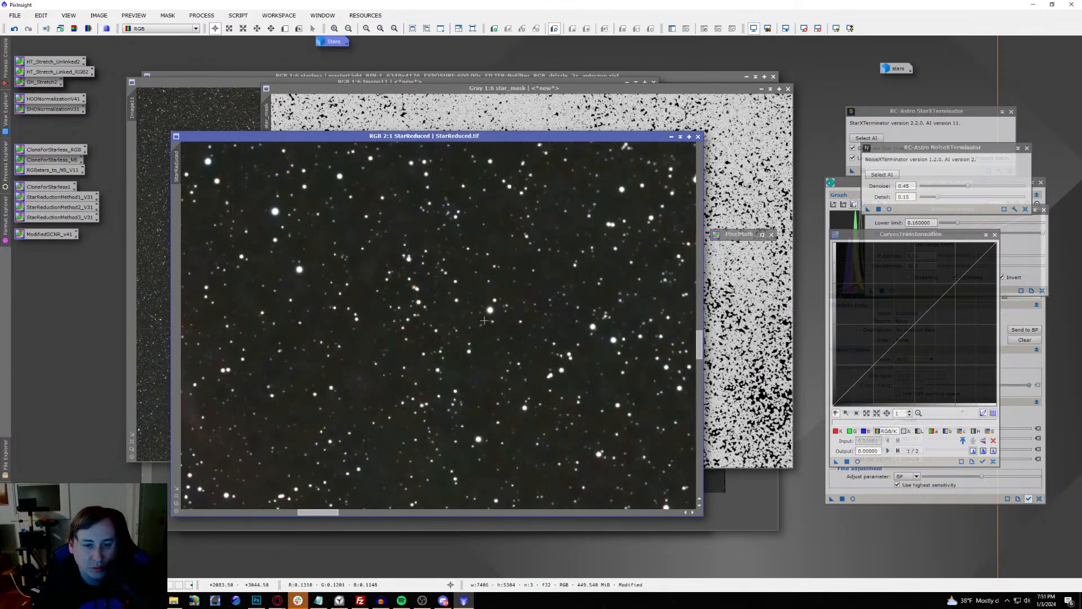
scroll(484, 320, "down", 6)
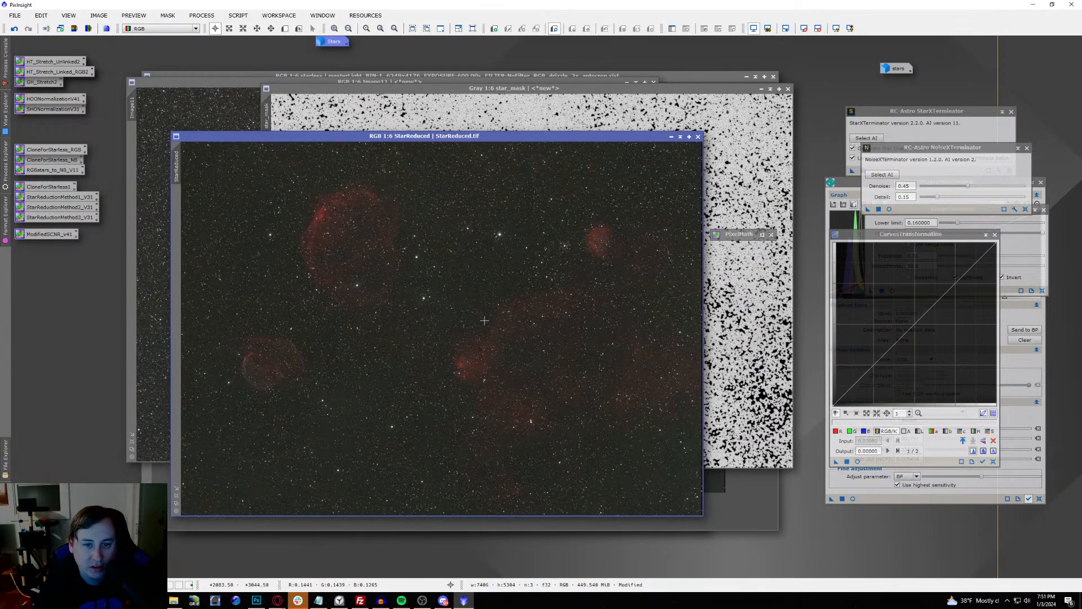
left_click(16, 33)
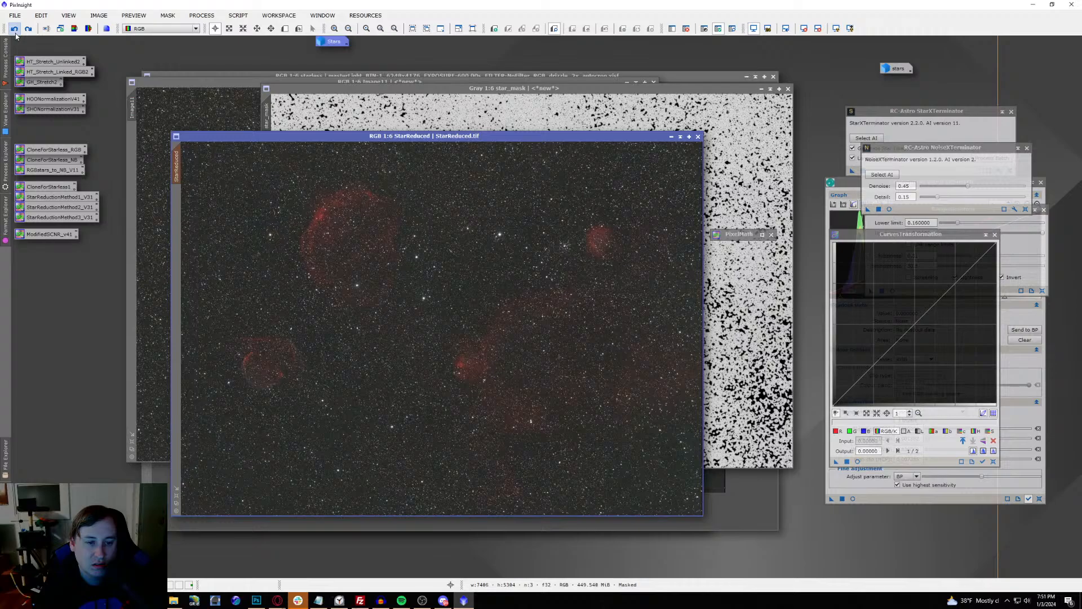
Step: Iconize the StarReduced image and park its icon in the empty workspace above the process windows
left_click_drag(515, 138, 540, 164)
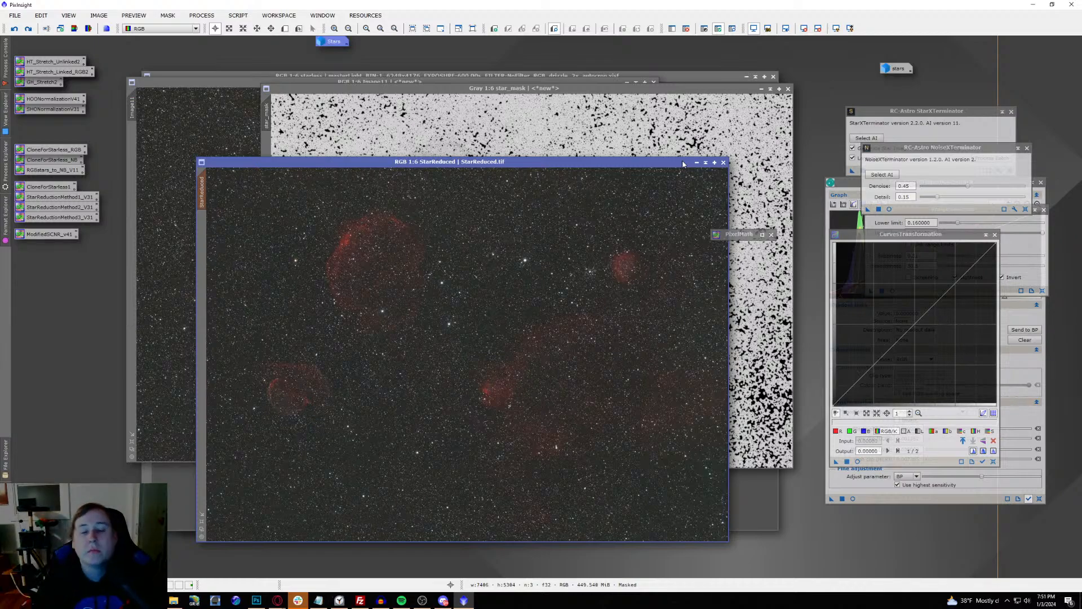
left_click(696, 162)
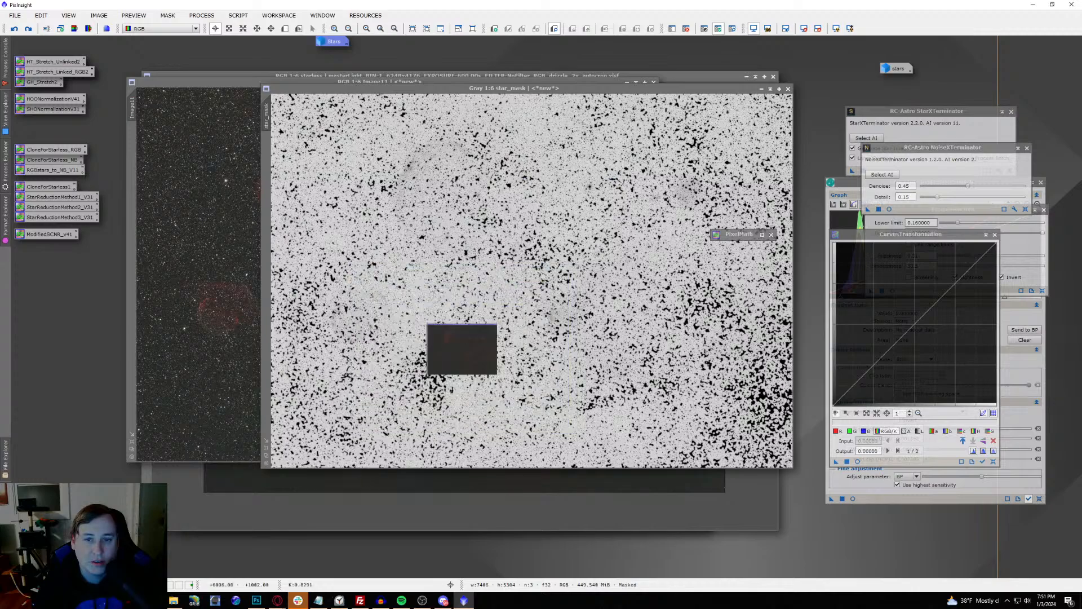
left_click_drag(499, 361, 902, 70)
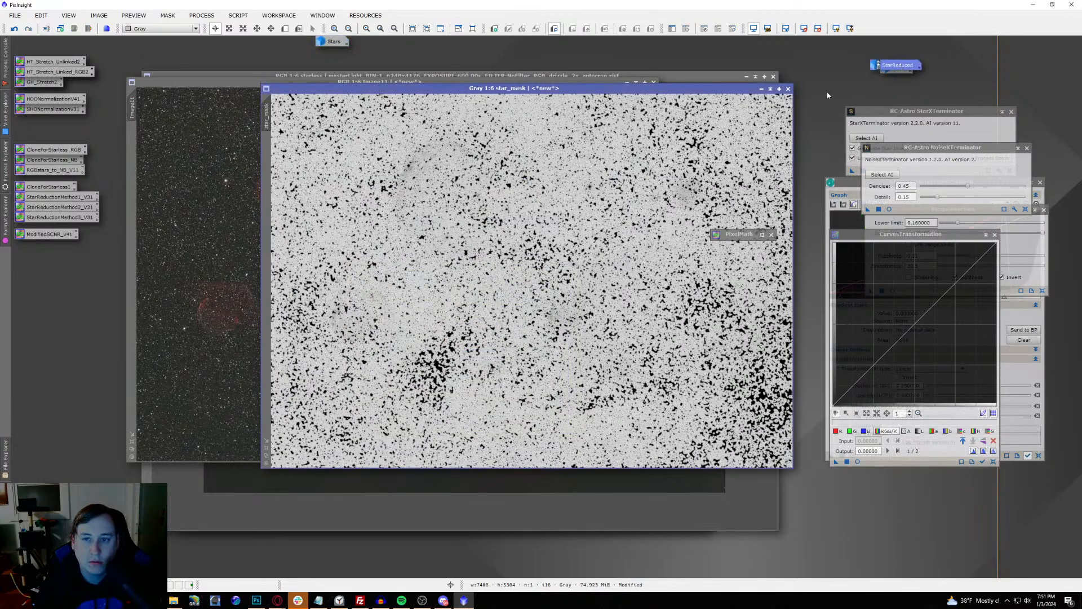
Step: Close the star_mask image despite its active mask references, and close the Image11 image
left_click(789, 89)
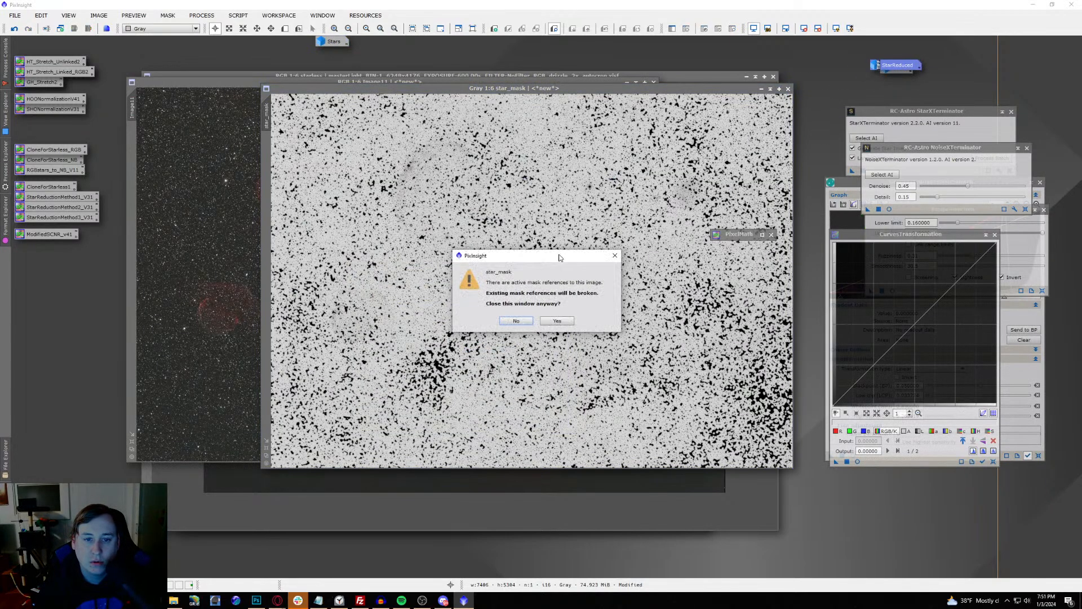
left_click(556, 322)
left_click_drag(590, 83, 718, 133)
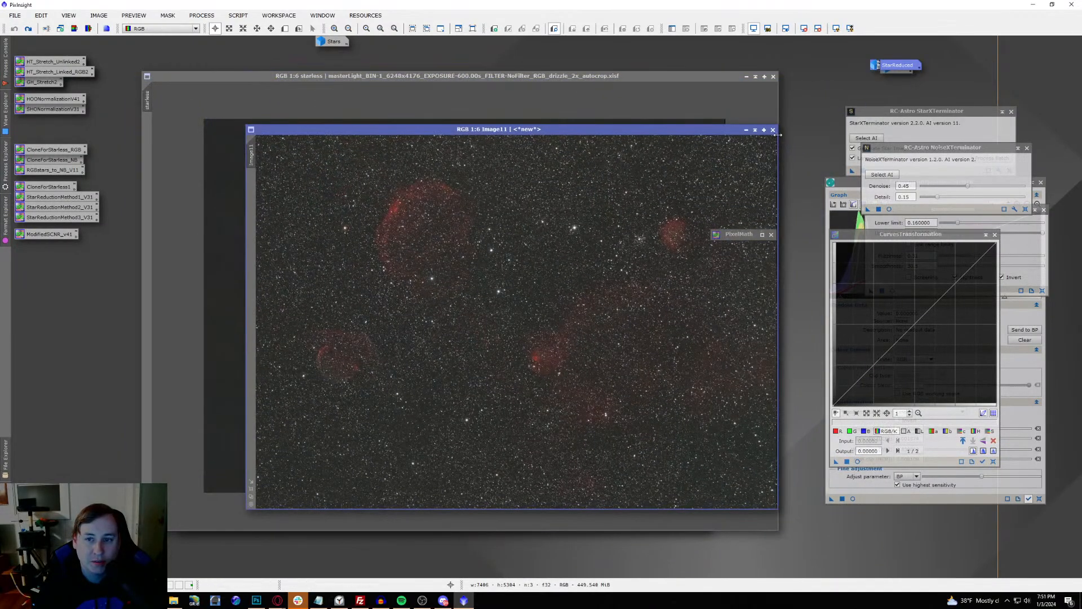
left_click(772, 130)
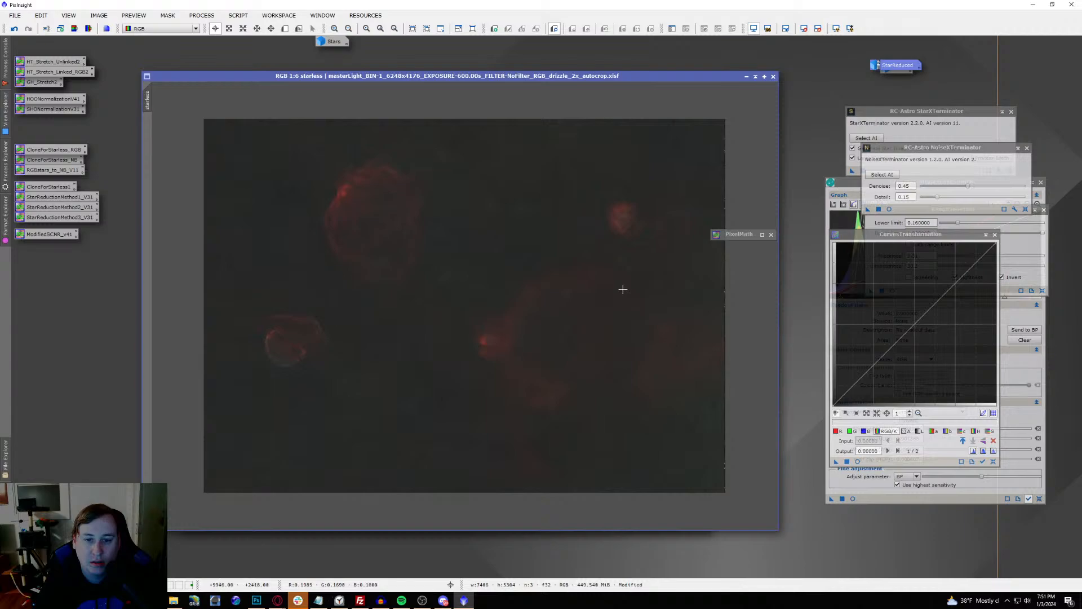
Step: Step the masterLight autocrop image back through its processing history to before the crop, and redo the crop
left_click(14, 31)
left_click(14, 31)
left_click(14, 31)
left_click(14, 31)
left_click(14, 31)
left_click(14, 31)
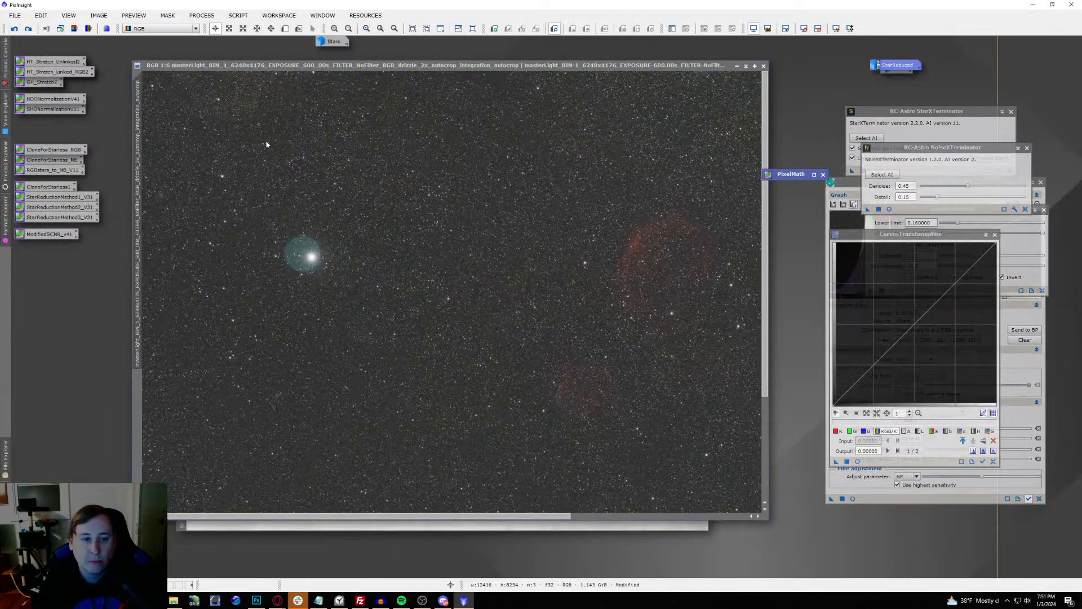
left_click(28, 28)
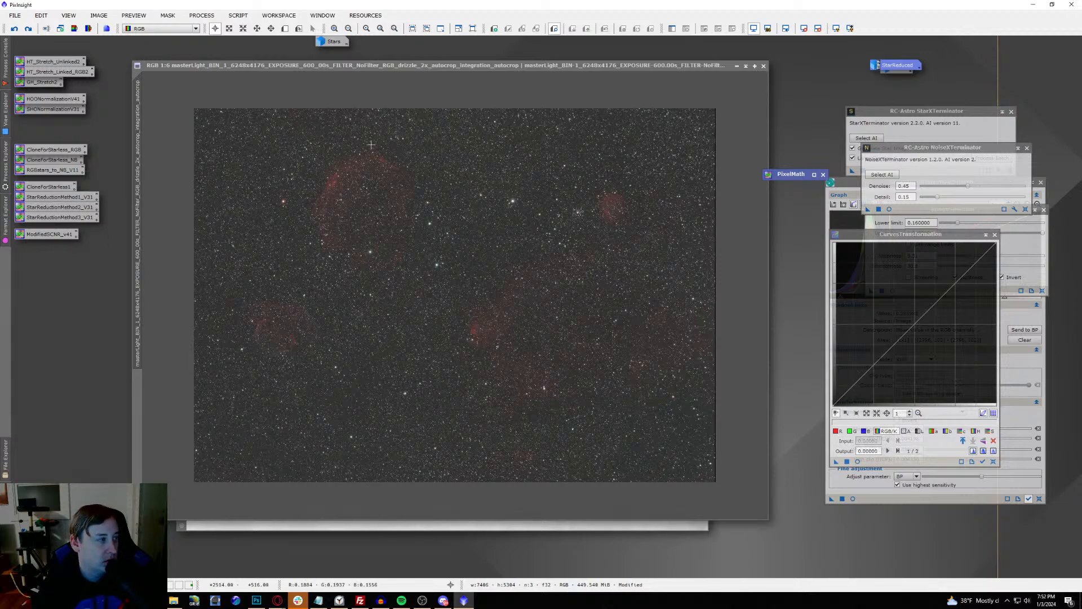
Step: Close the range_mask image and undo the masterLight image's crop and stretch
mouse_move(462, 73)
left_mouse_down()
mouse_move(478, 68)
mouse_move(452, 76)
left_mouse_up()
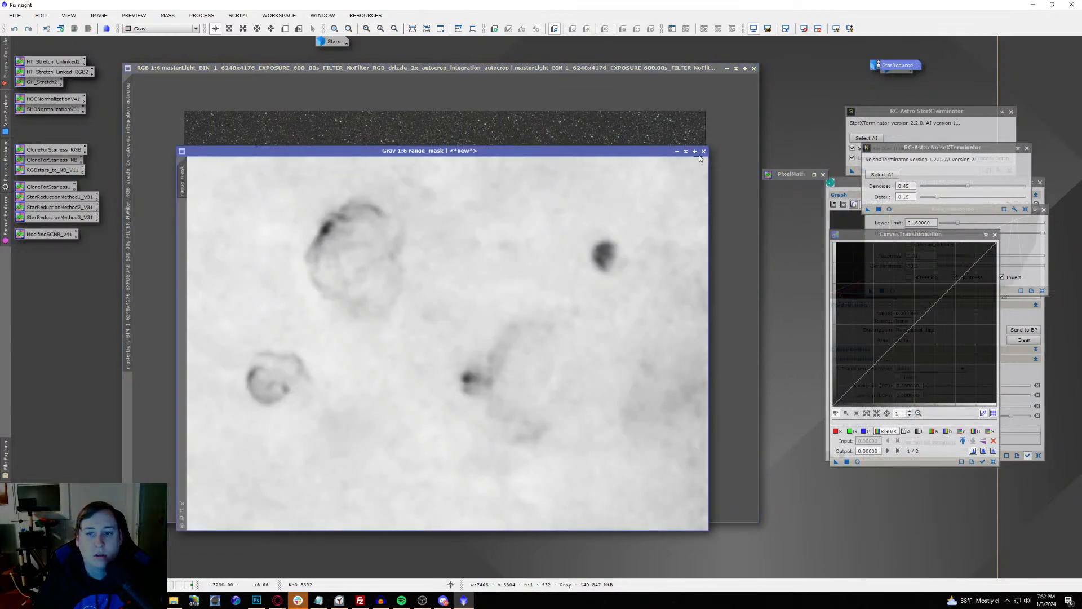
left_click(703, 151)
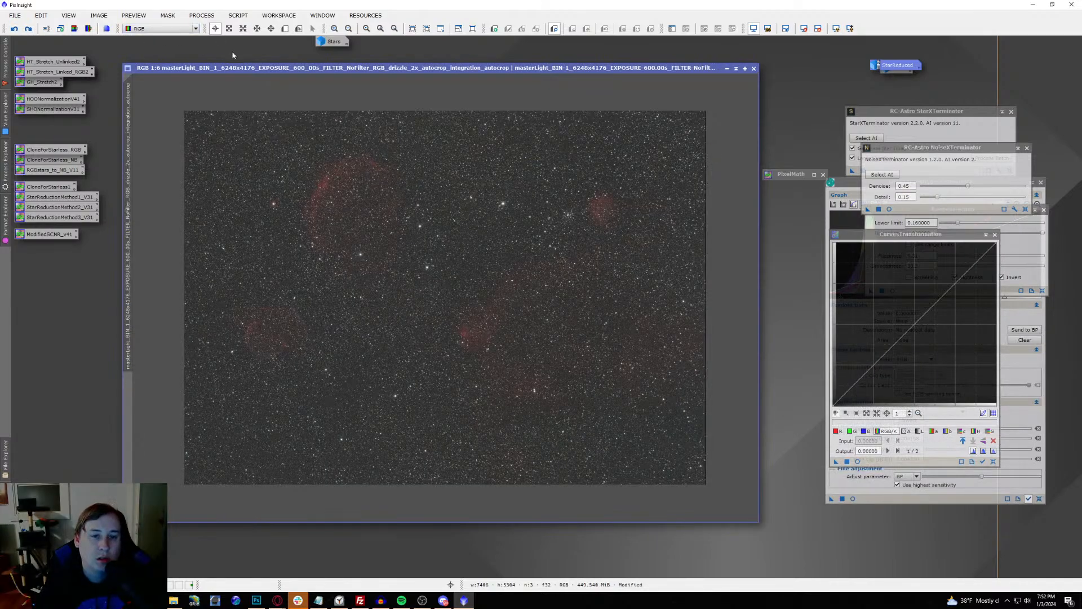
left_click(14, 29)
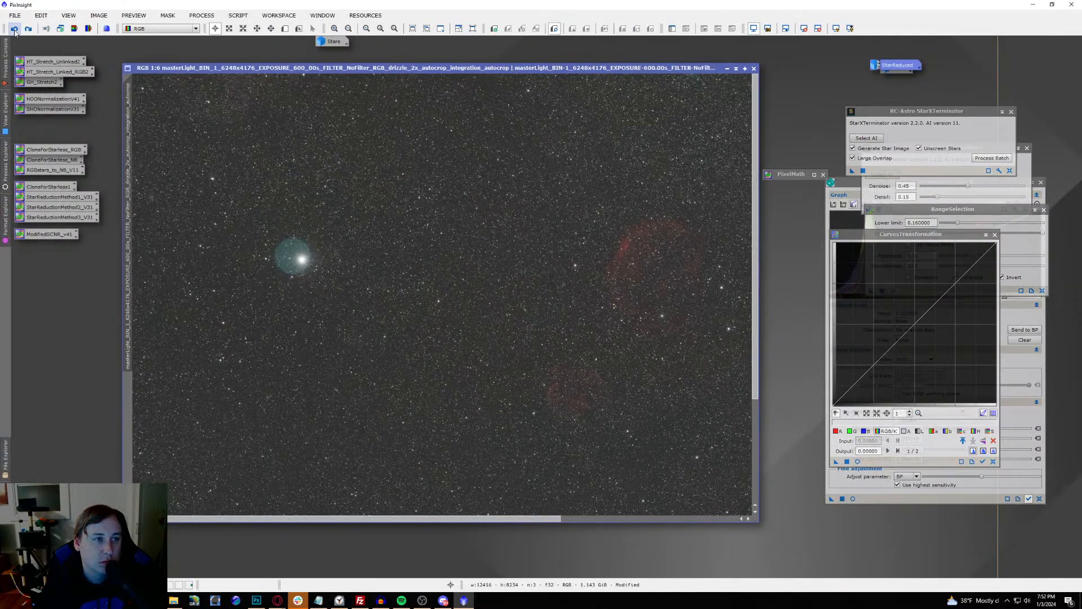
left_click(14, 29)
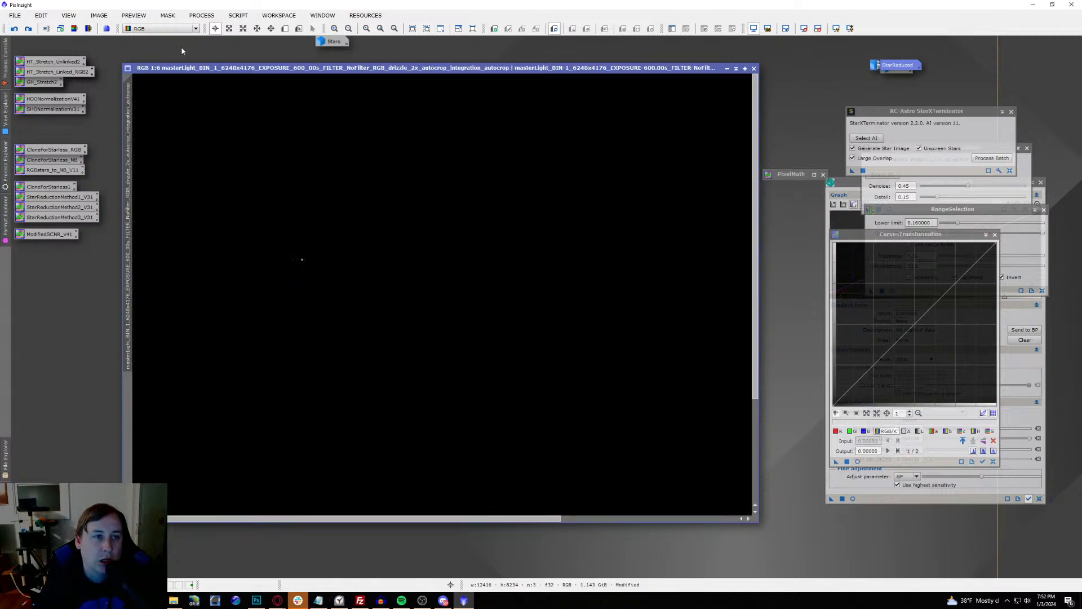
Step: Split the masterLight image into separate R, G and B channel images and iconize the original
left_click(88, 29)
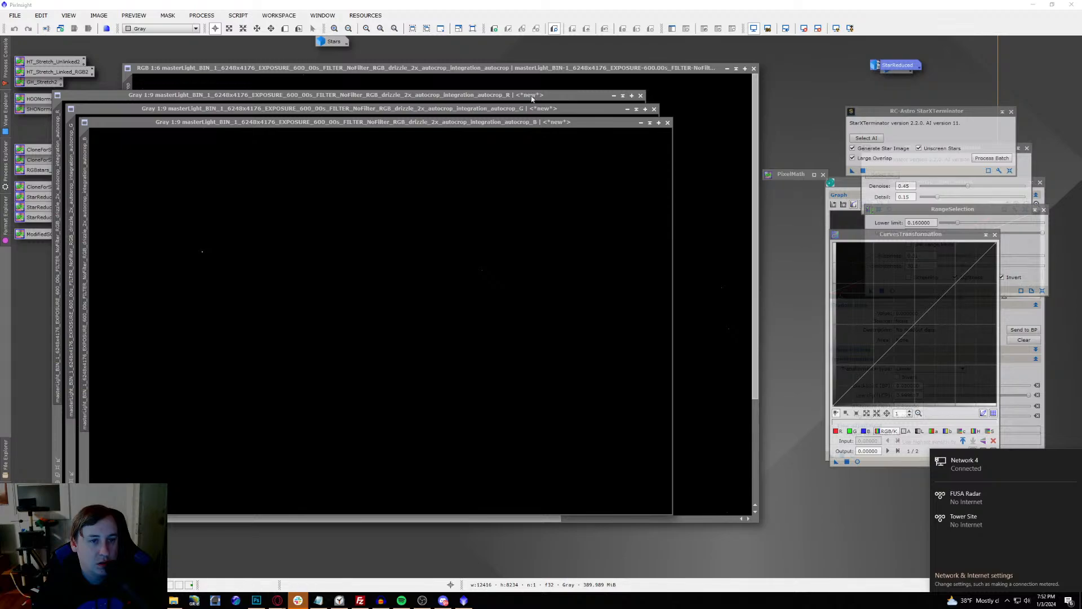
left_click(736, 68)
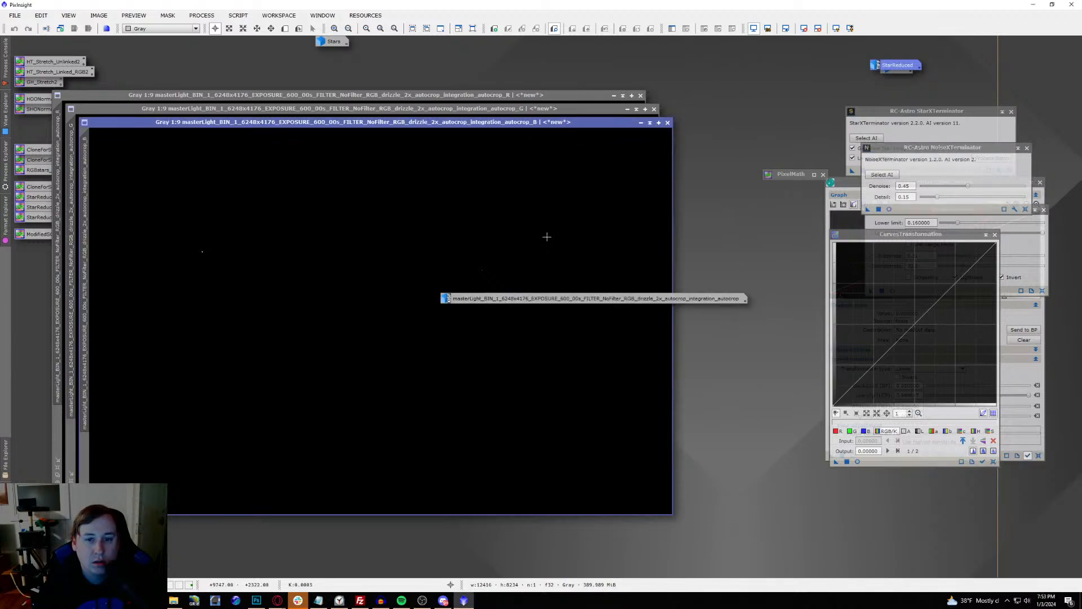
Step: Move the iconized master image clear of the windows, apply an automatic screen stretch to the red channel image and rename it Ha
left_click_drag(550, 304, 565, 58)
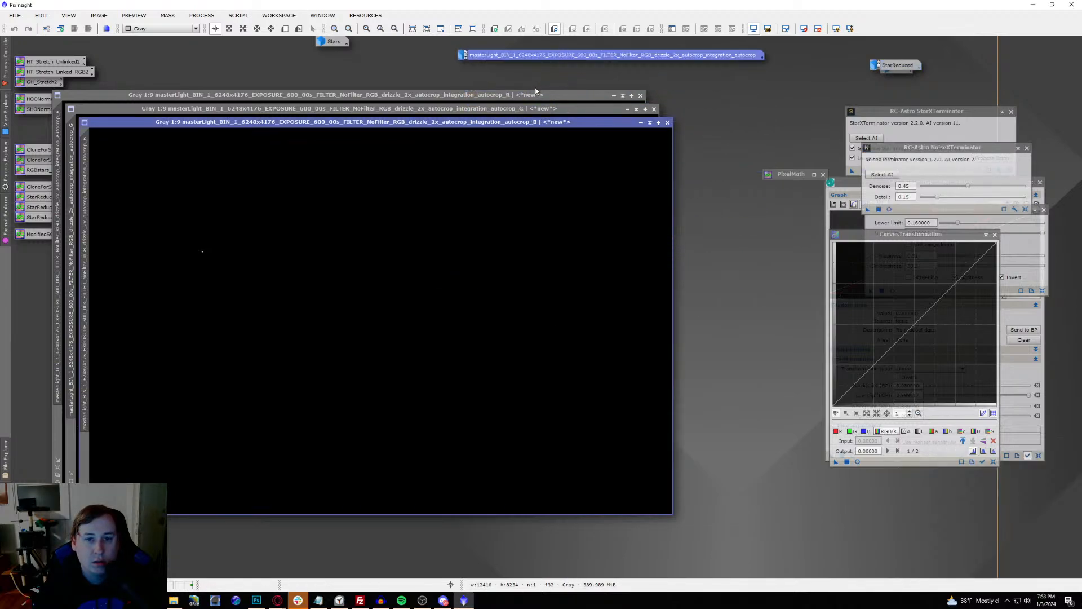
left_click(529, 96)
left_click(835, 28)
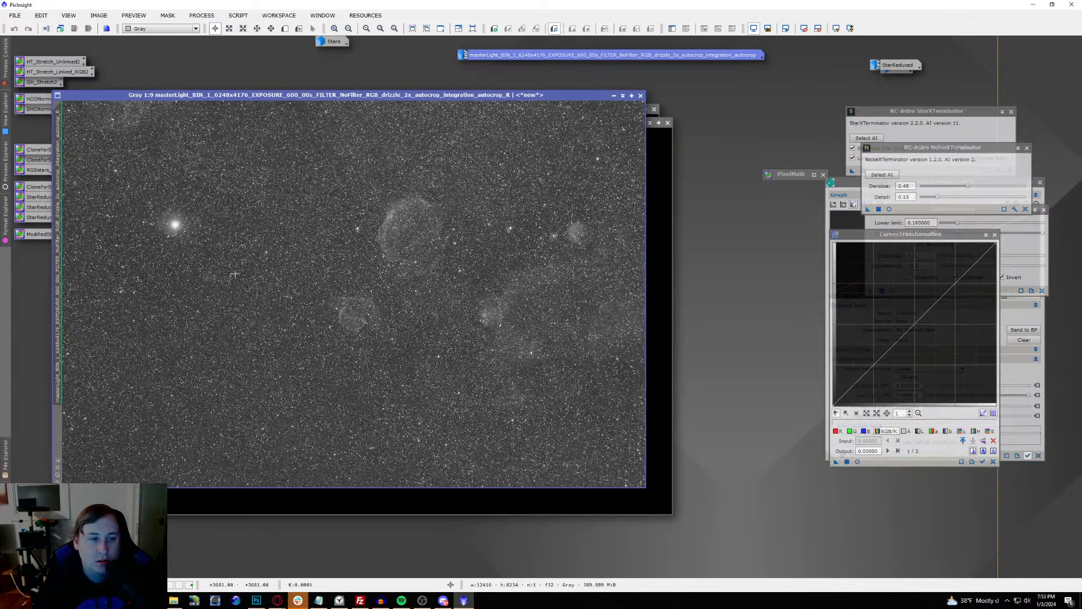
double_click(58, 181)
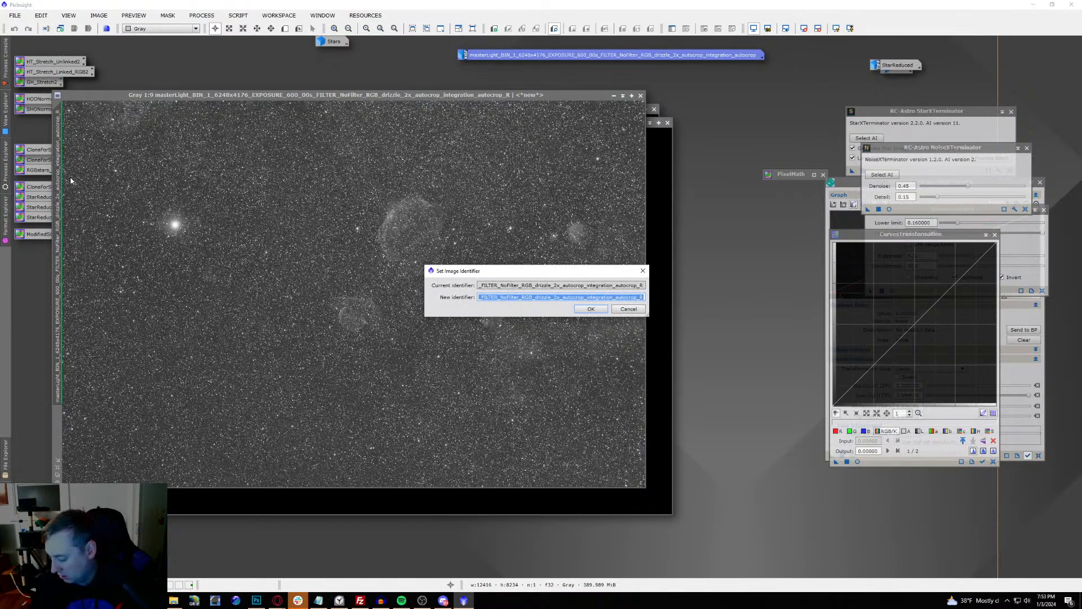
type("Ha")
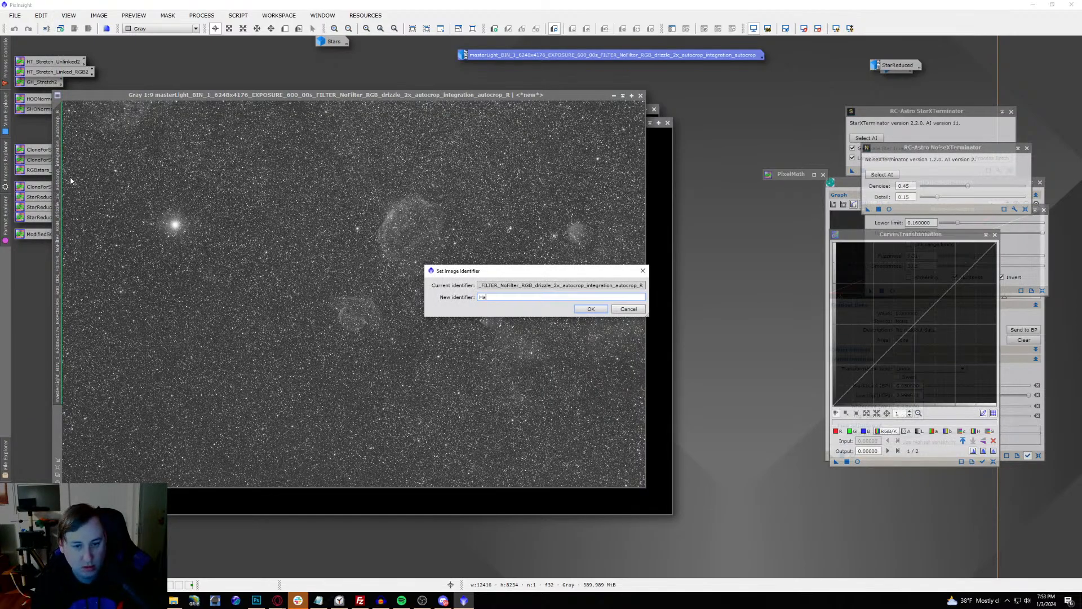
key("Return")
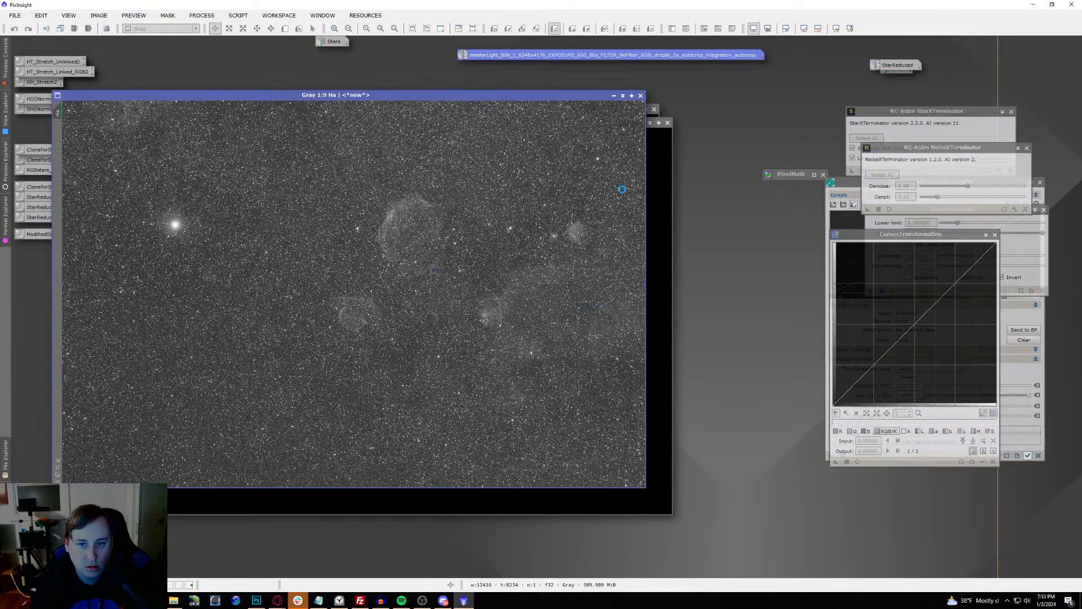
Step: Rename the blue channel image B and apply an automatic screen stretch to it
left_click(655, 166)
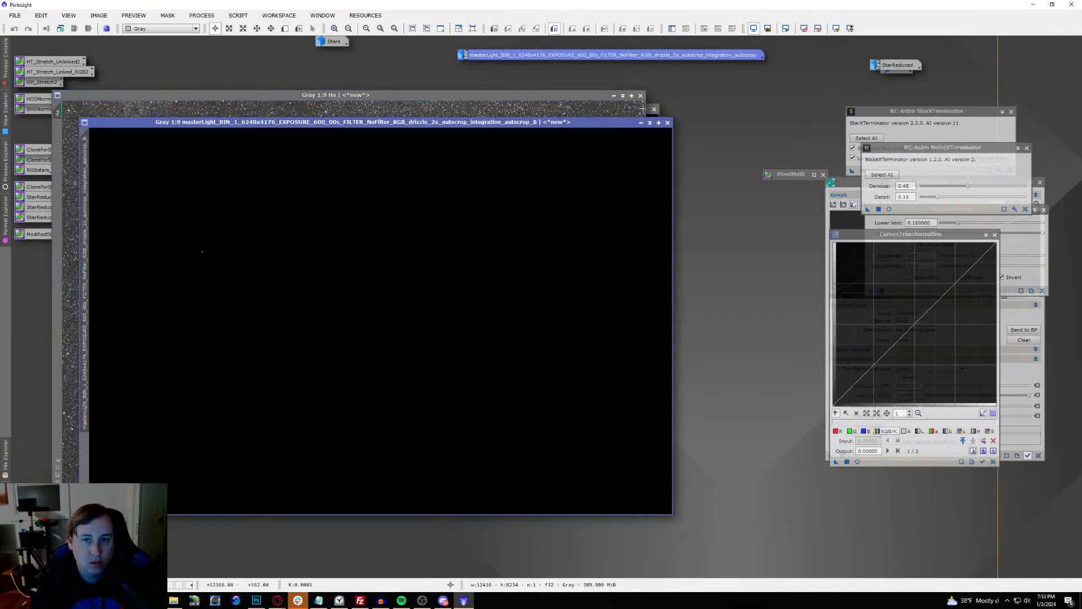
double_click(83, 162)
type("B")
key("Return")
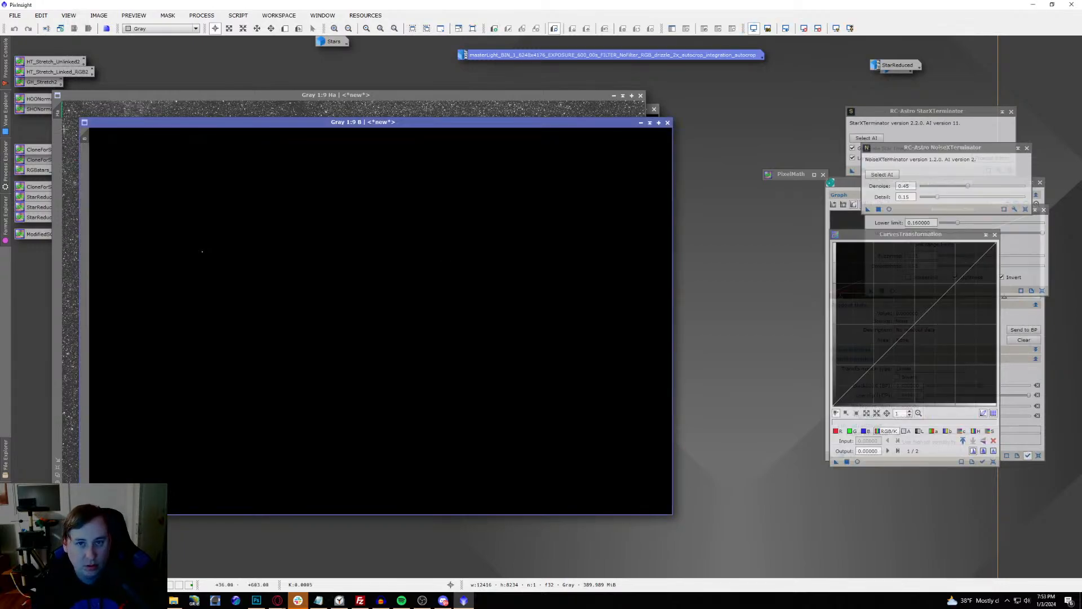
left_click(837, 28)
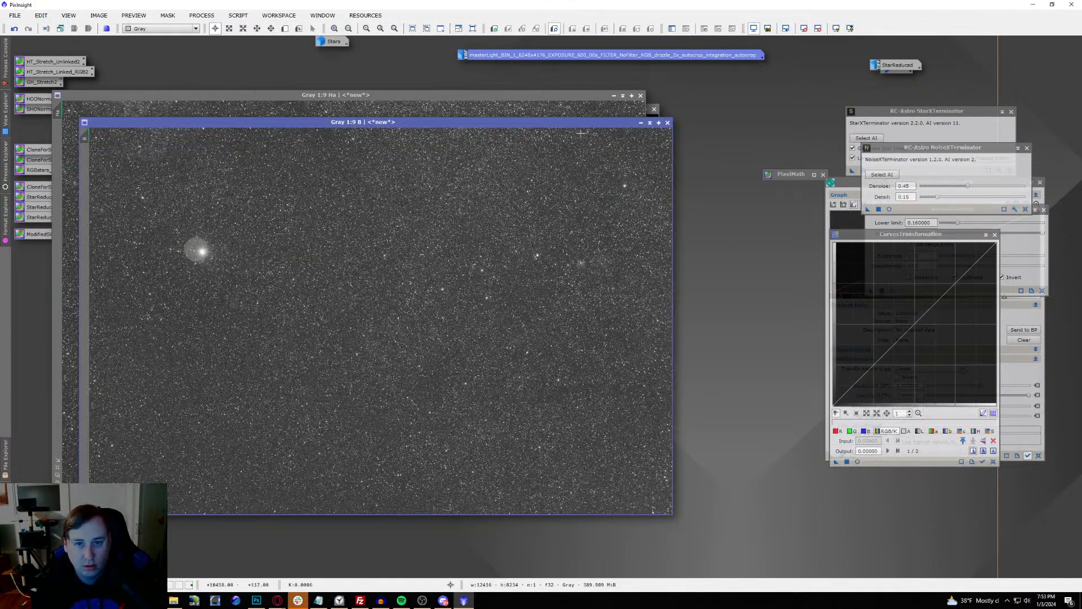
Step: Separate the blue and green channel windows, rename the green channel image G and apply an automatic screen stretch to it
left_click_drag(576, 127, 543, 172)
left_click(562, 111)
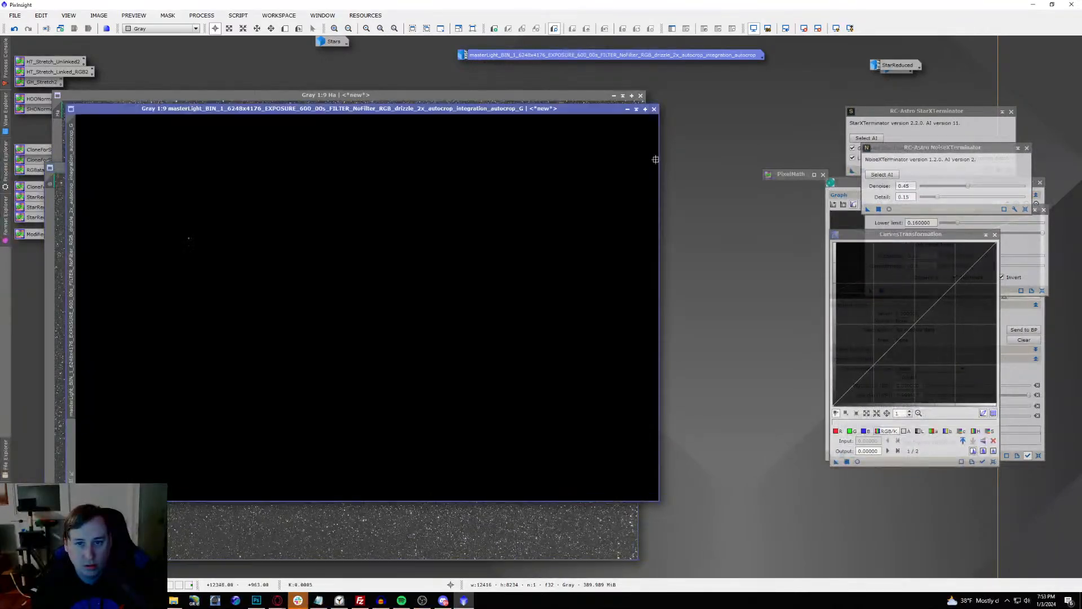
left_click_drag(562, 110, 651, 142)
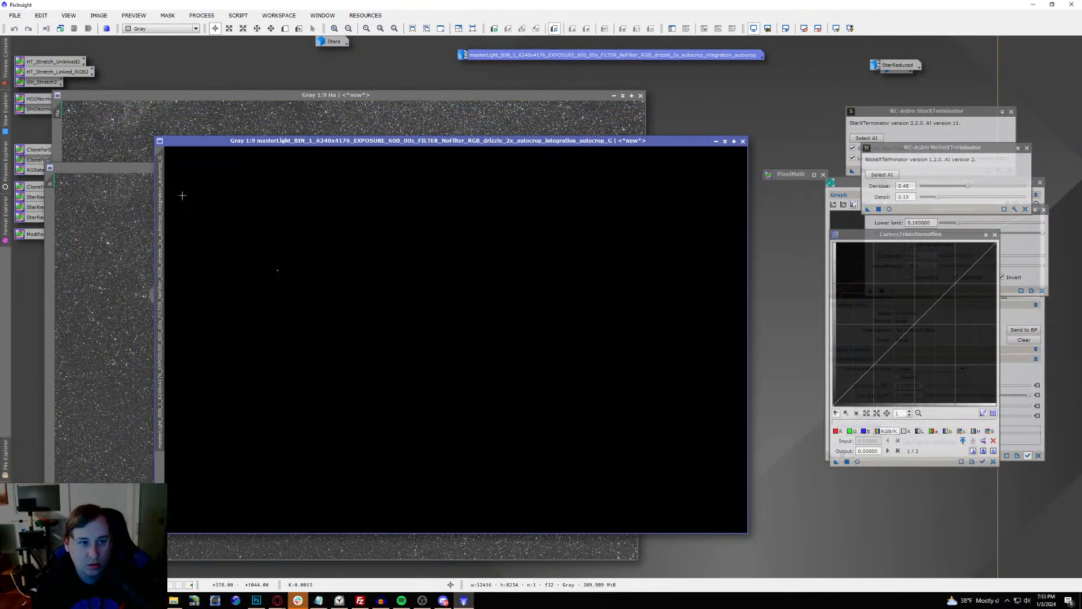
double_click(161, 193)
type("G")
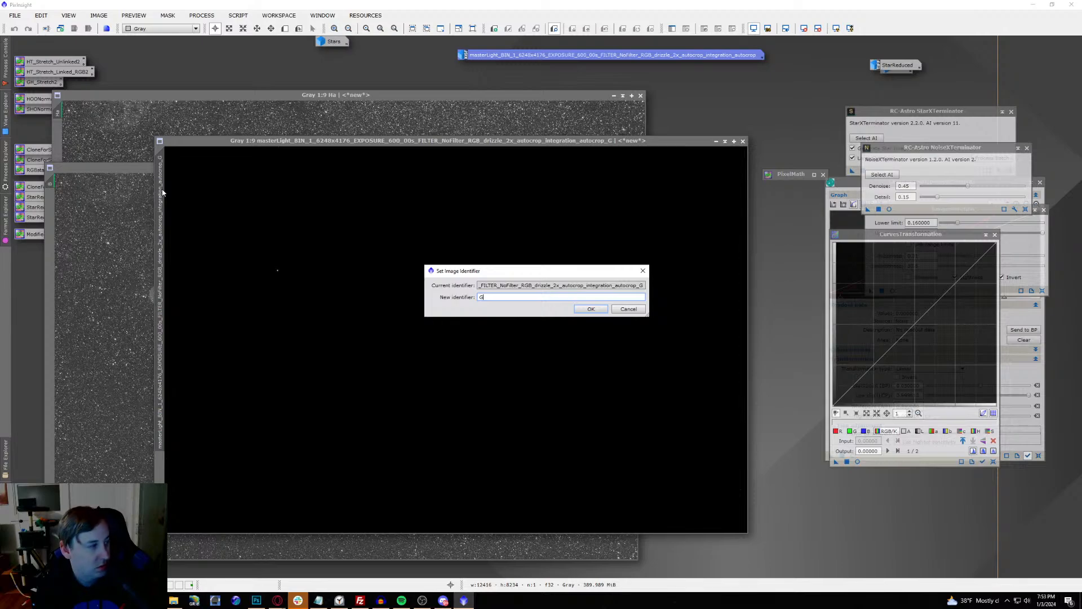
key("Return")
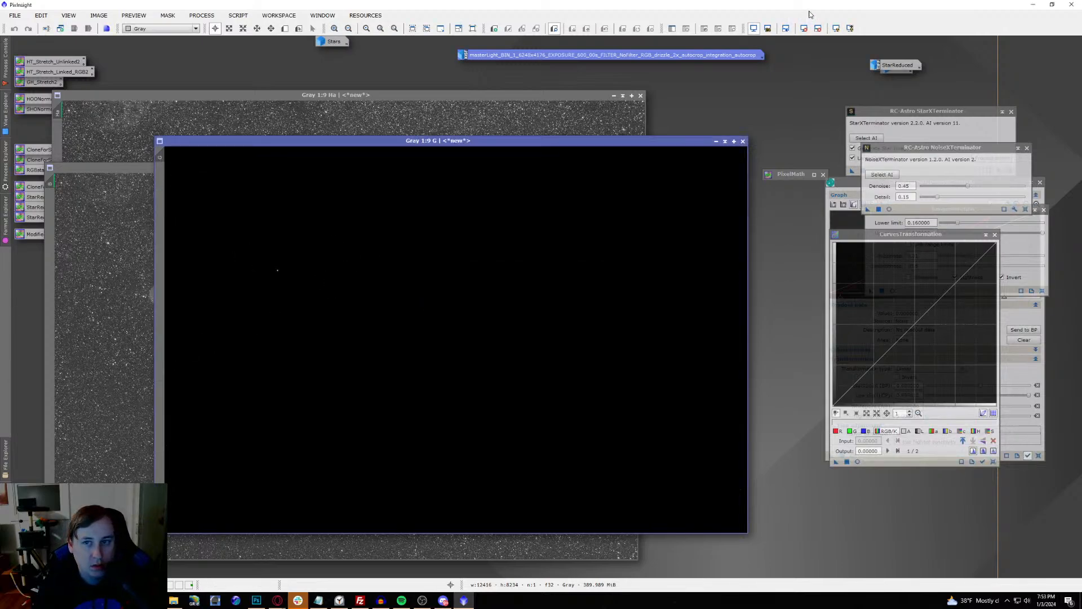
left_click(837, 29)
Step: Examine the nebula signal in the G, B and Ha channel images, comparing them at different magnifications
scroll(375, 420, "up", 5)
scroll(654, 197, "up", 1)
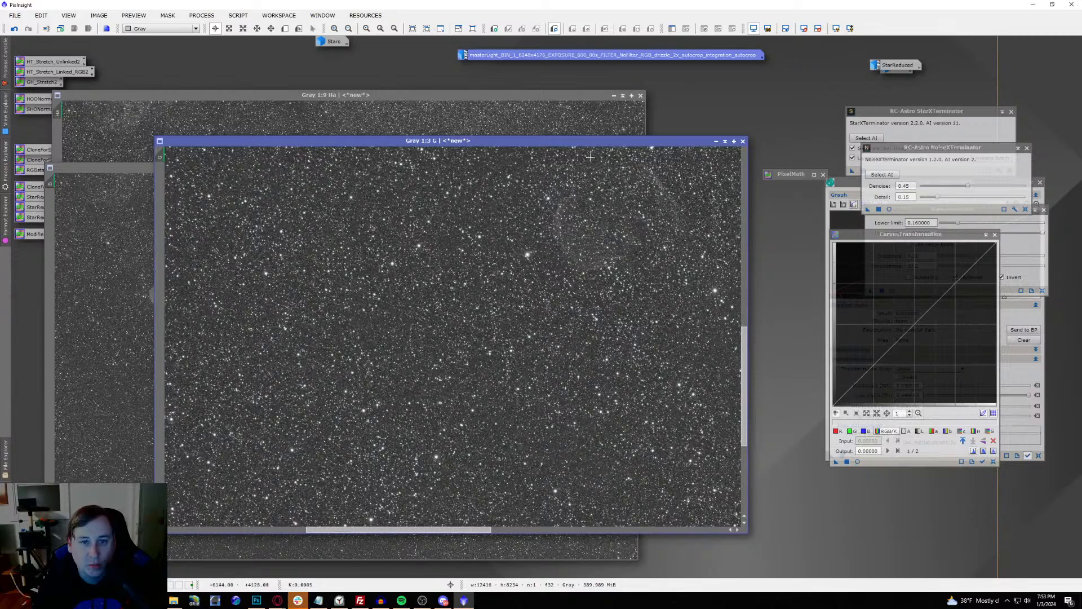
left_click_drag(338, 140, 517, 167)
left_click(286, 294)
scroll(346, 394, "up", 8)
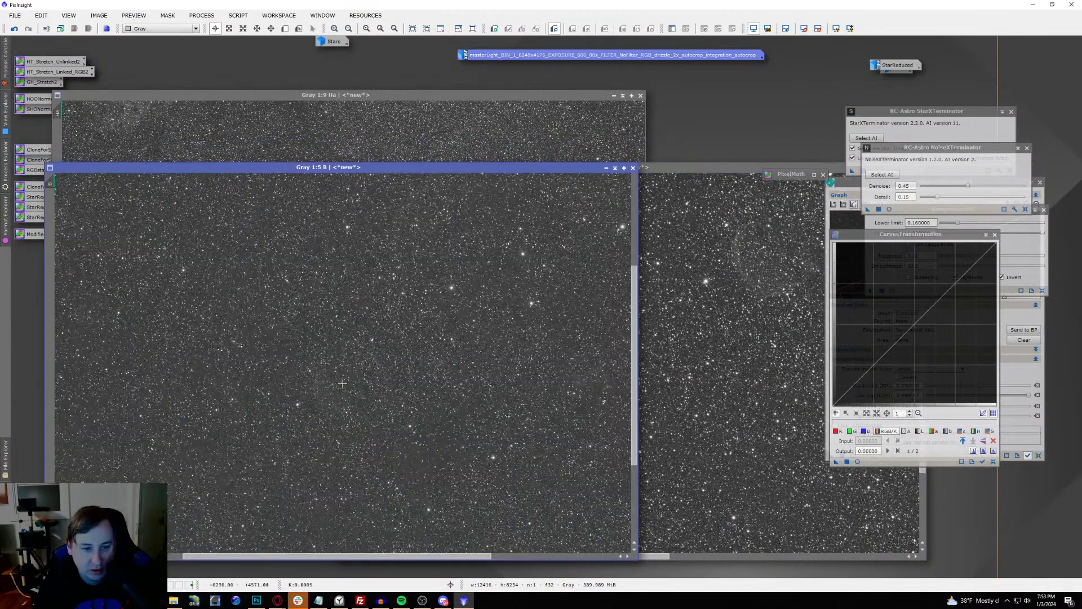
scroll(345, 392, "down", 7)
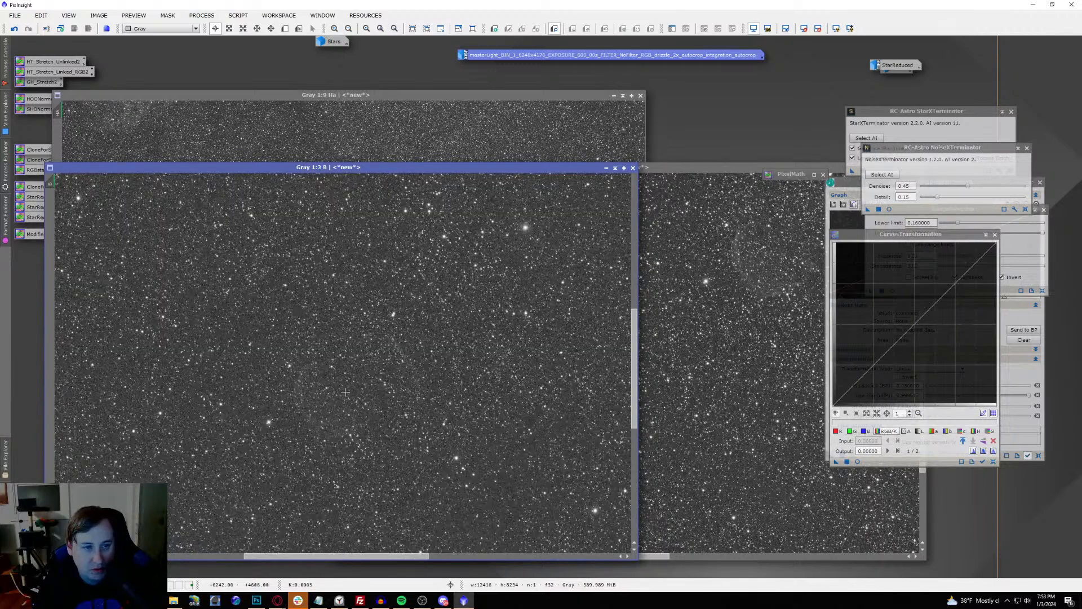
scroll(467, 354, "down", 2)
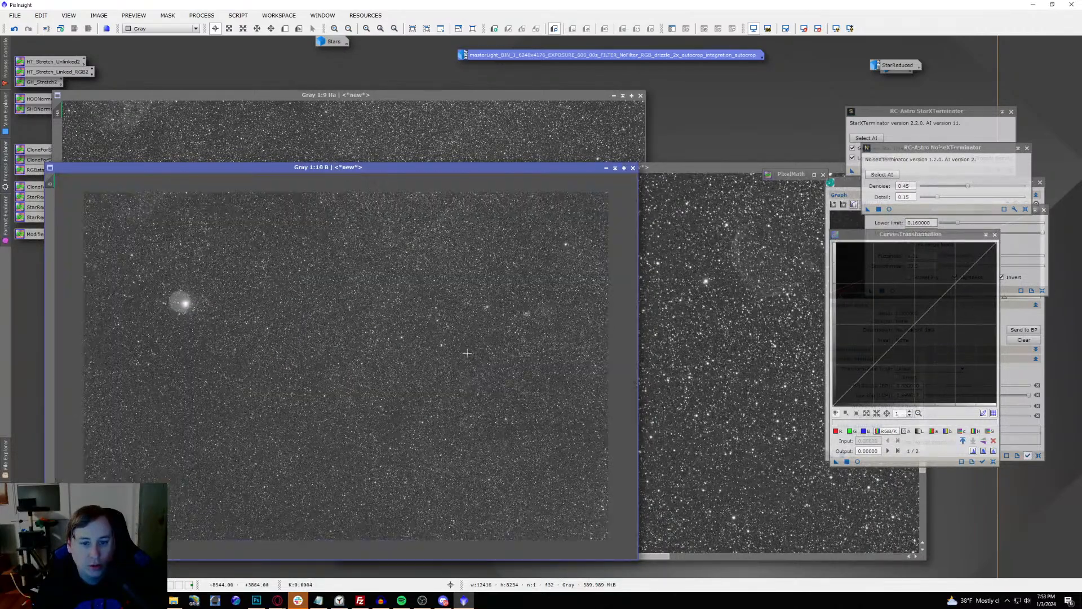
left_click(231, 136)
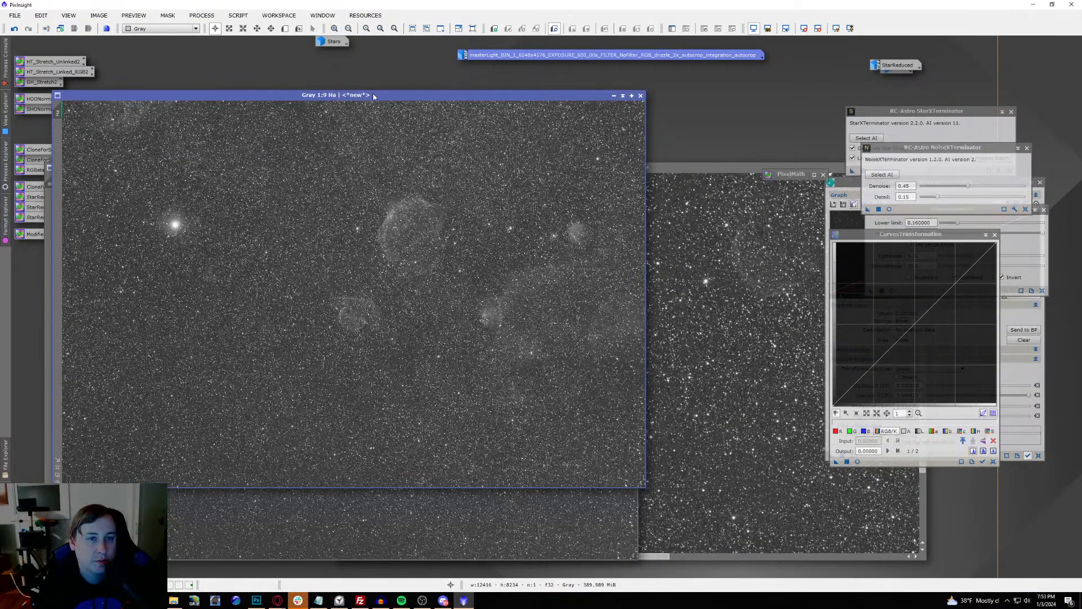
left_click_drag(373, 95, 432, 67)
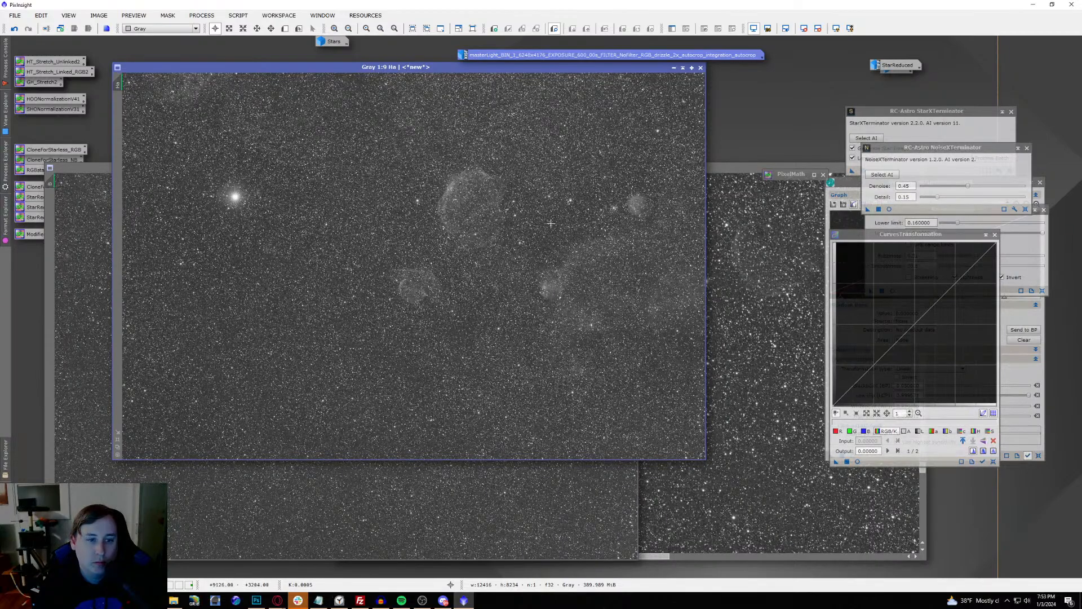
left_click(84, 199)
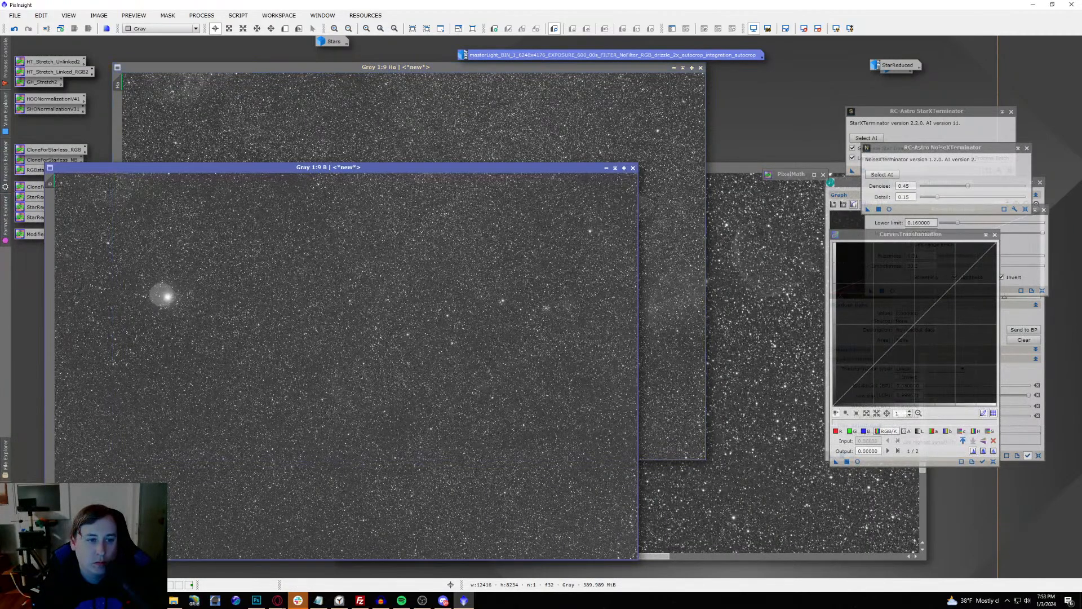
Step: Open PixelMath and replace the RGB/K expression with B+G
left_click(201, 16)
mouse_move(221, 28)
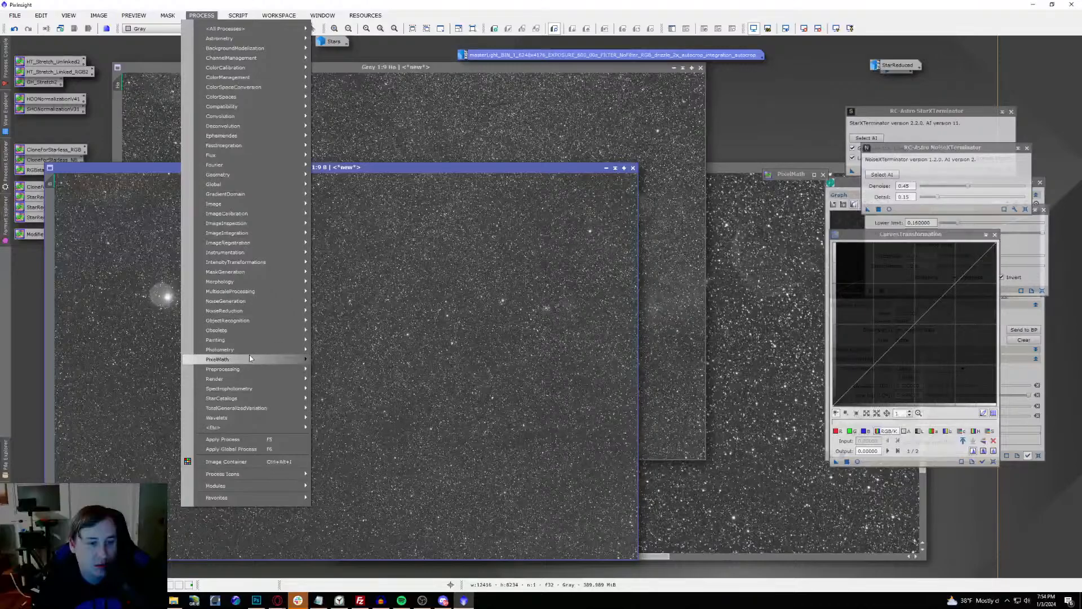
mouse_move(252, 359)
left_click(344, 362)
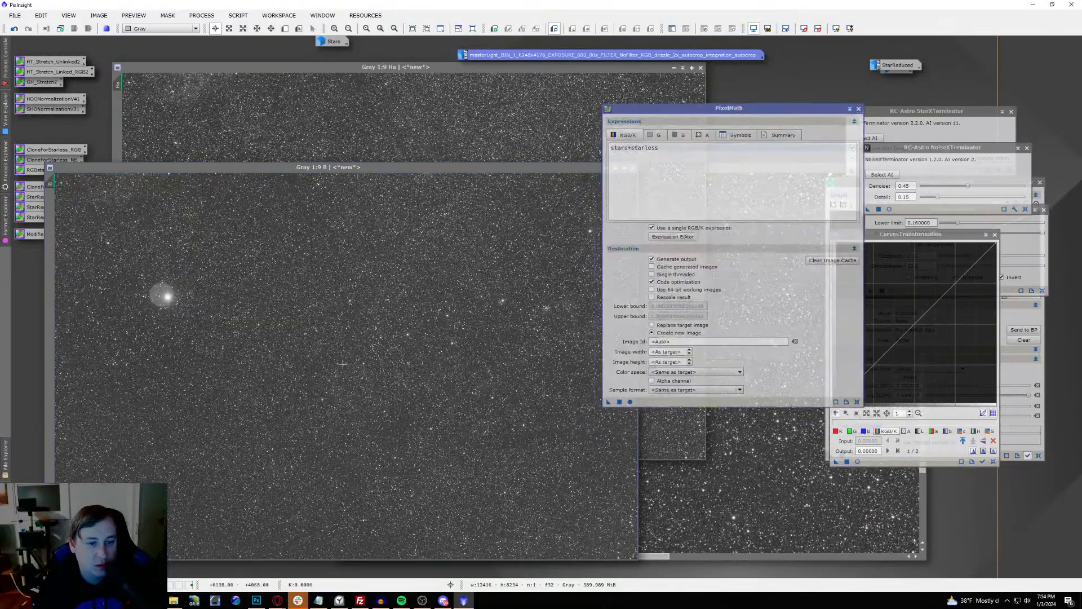
left_click(679, 129)
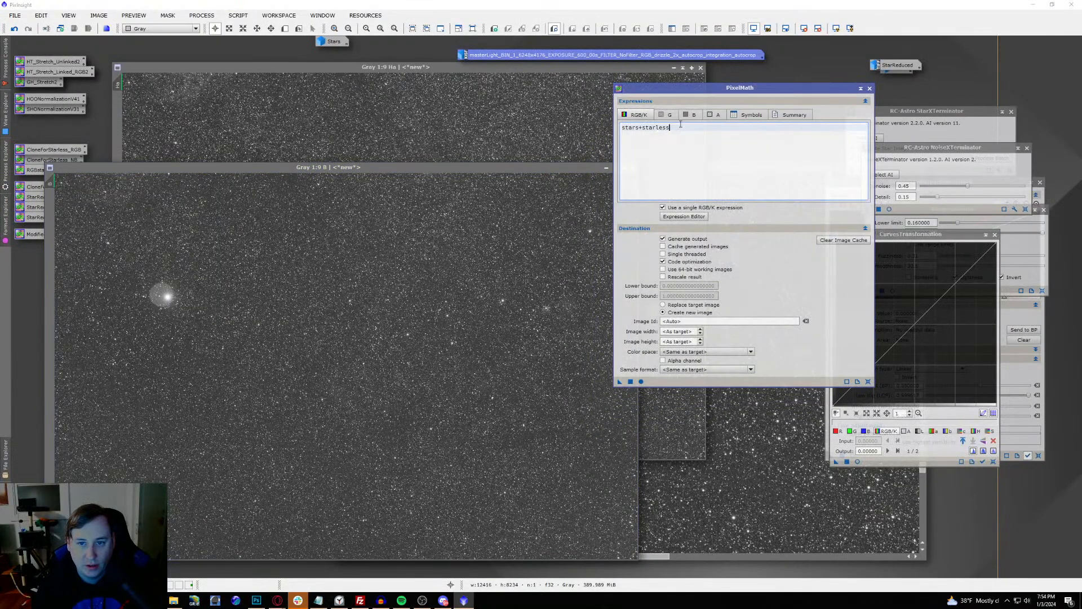
key("BackSpace")
key("BackSpace")
key("BackSpace")
key("BackSpace")
key("BackSpace")
key("BackSpace")
key("BackSpace")
key("BackSpace")
key("BackSpace")
key("BackSpace")
key("BackSpace")
key("BackSpace")
key("BackSpace")
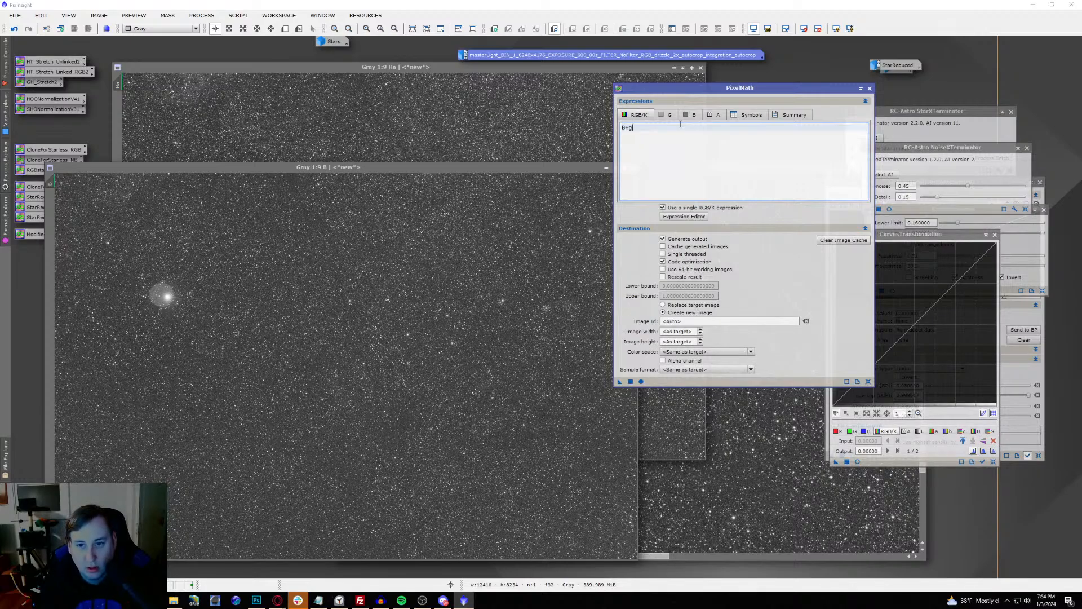
left_click(829, 131)
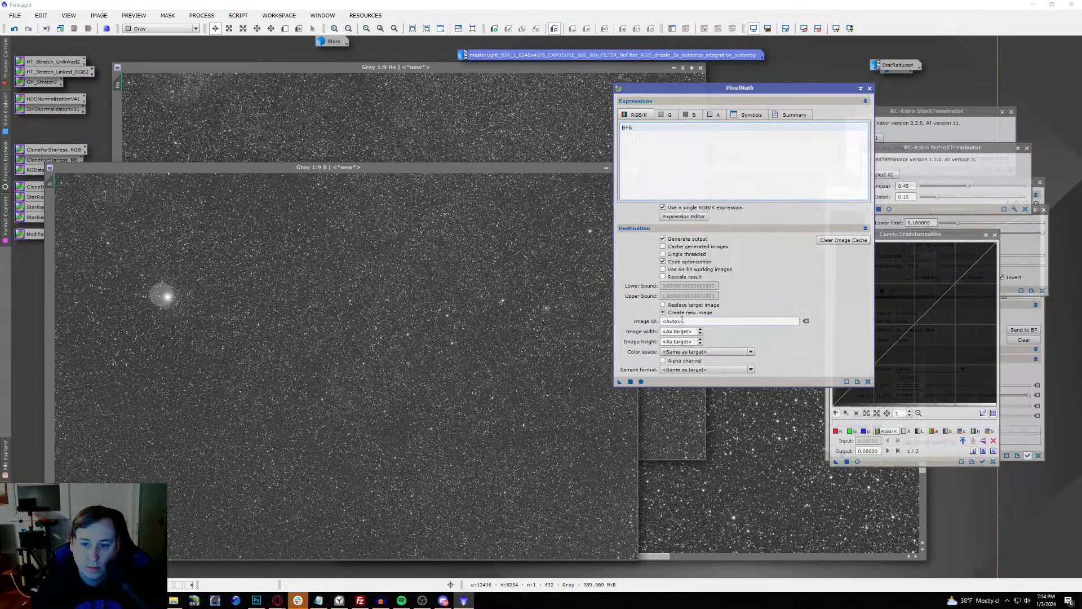
Step: Generate the new image from the B+G expression, apply an automatic screen stretch and inspect it up close
left_click(630, 384)
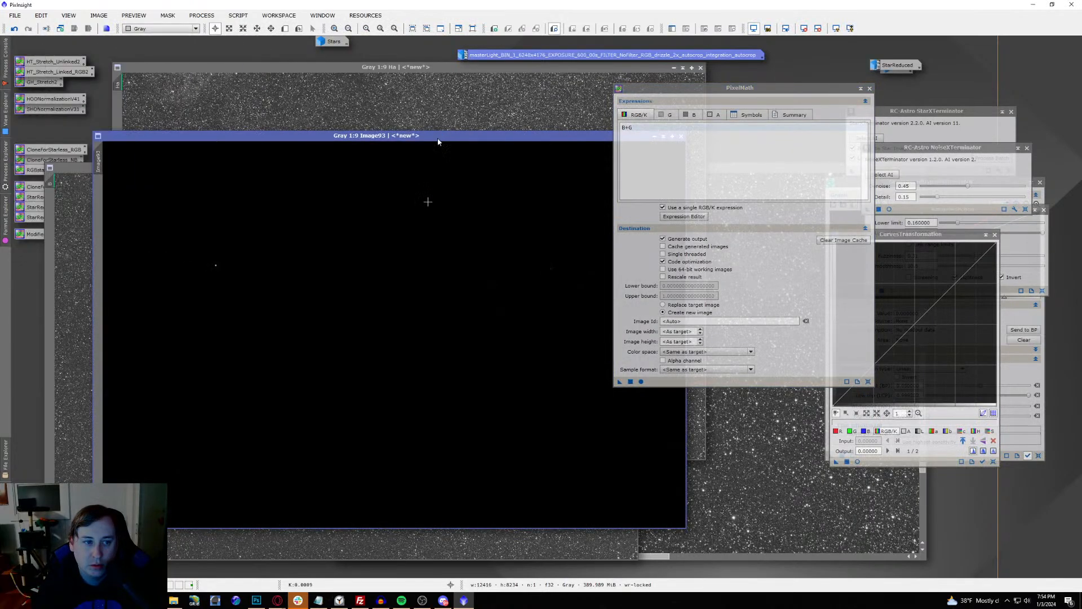
left_click(835, 29)
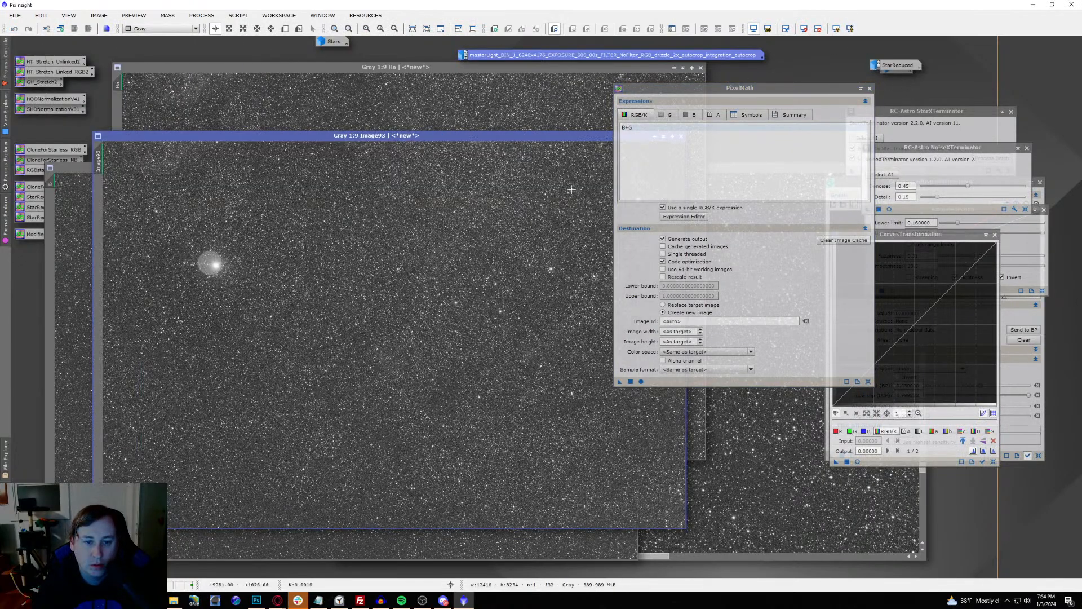
scroll(507, 302, "up", 5)
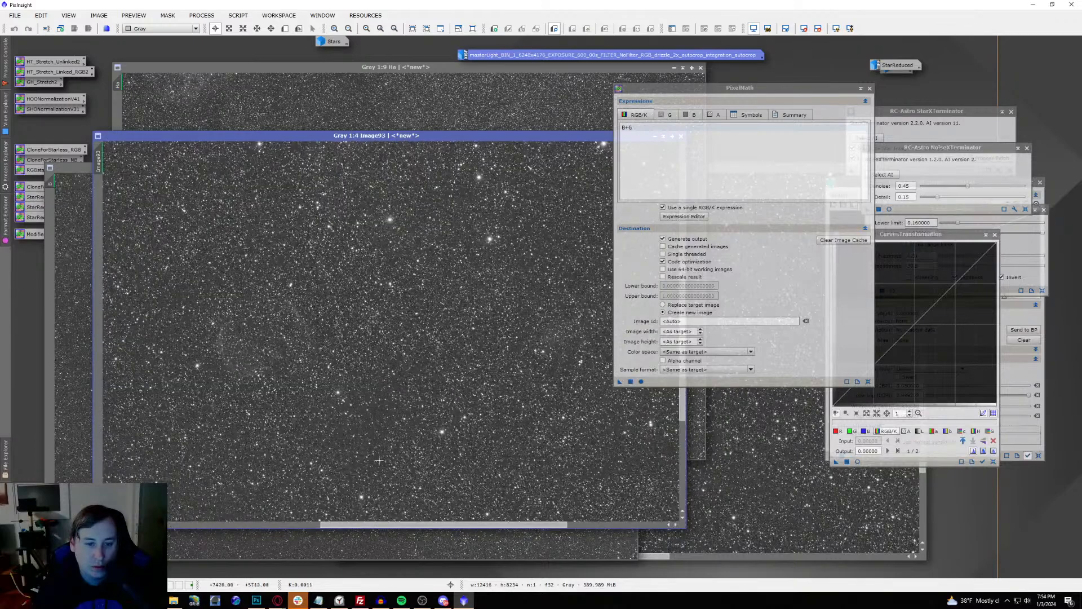
scroll(249, 357, "up", 1)
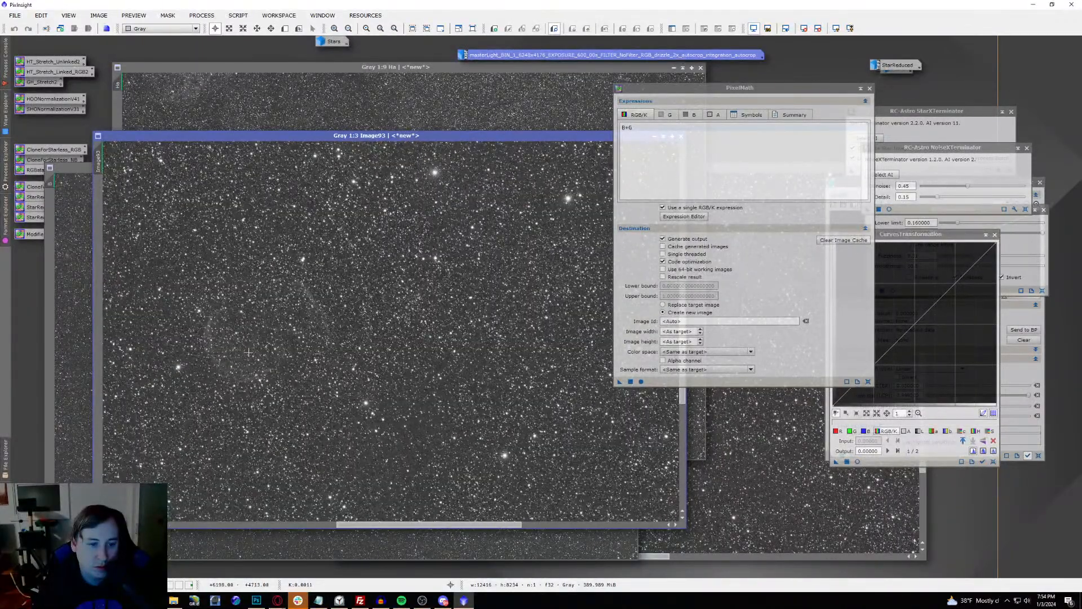
scroll(248, 352, "down", 2)
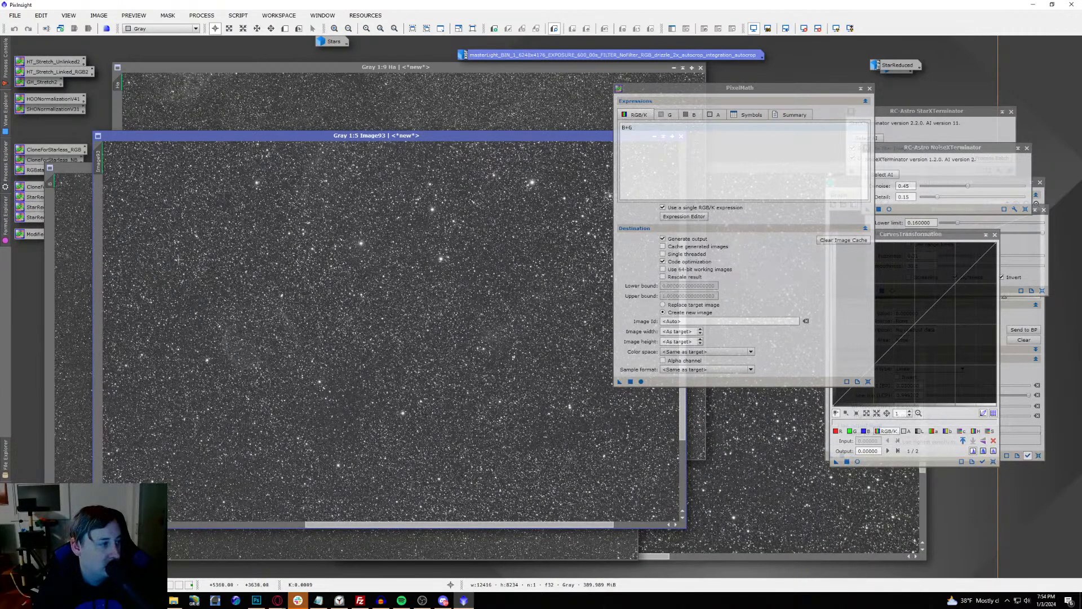
Step: Iconize the B and G channel images and place their icons together near the StarReduced icon
double_click(83, 176)
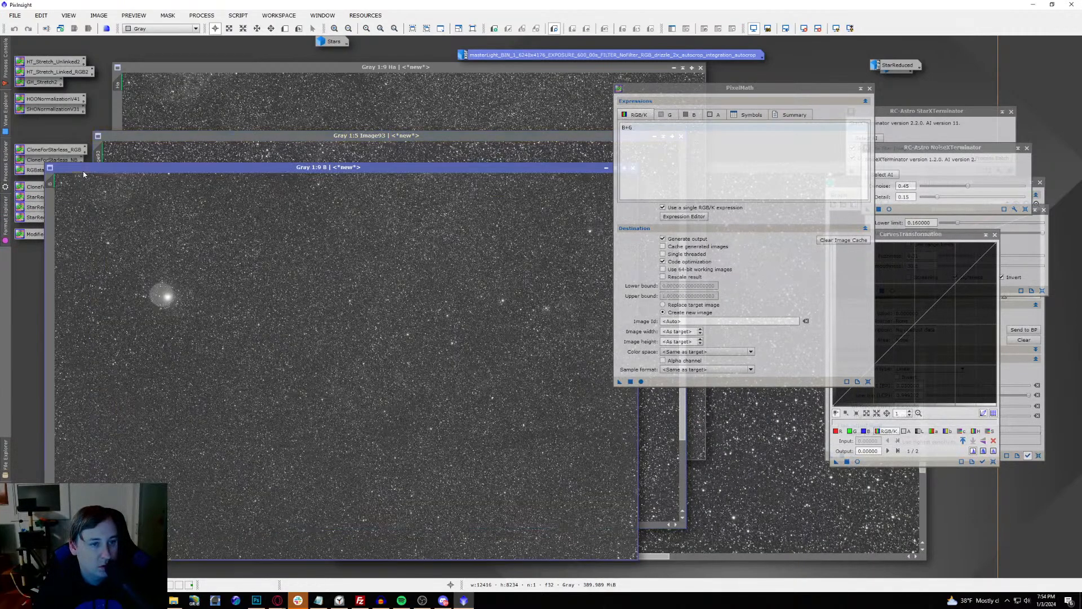
left_click(605, 168)
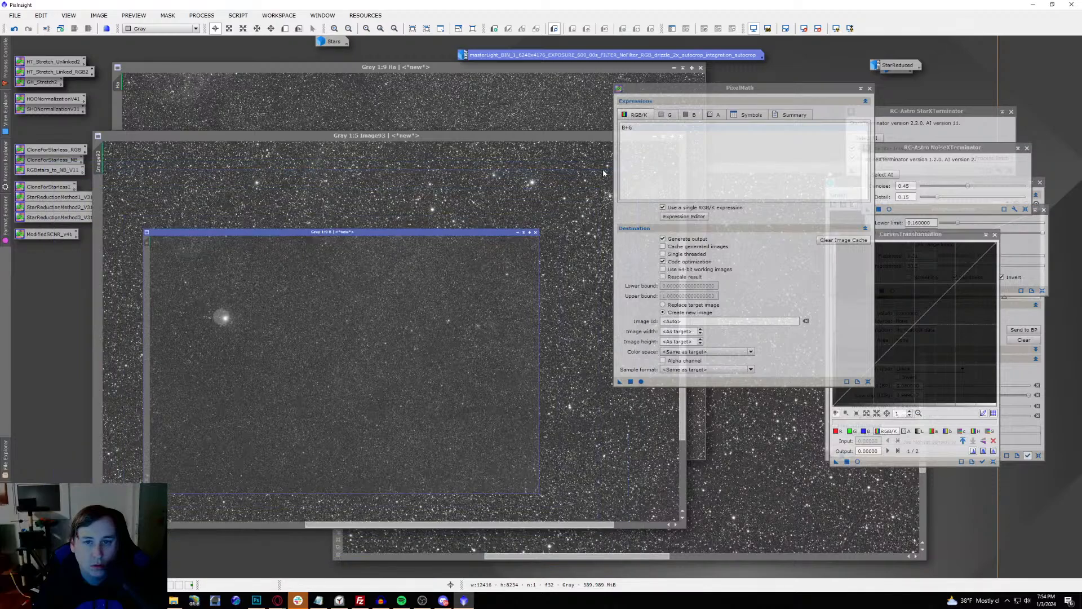
left_click_drag(508, 136, 119, 153)
left_click(714, 495)
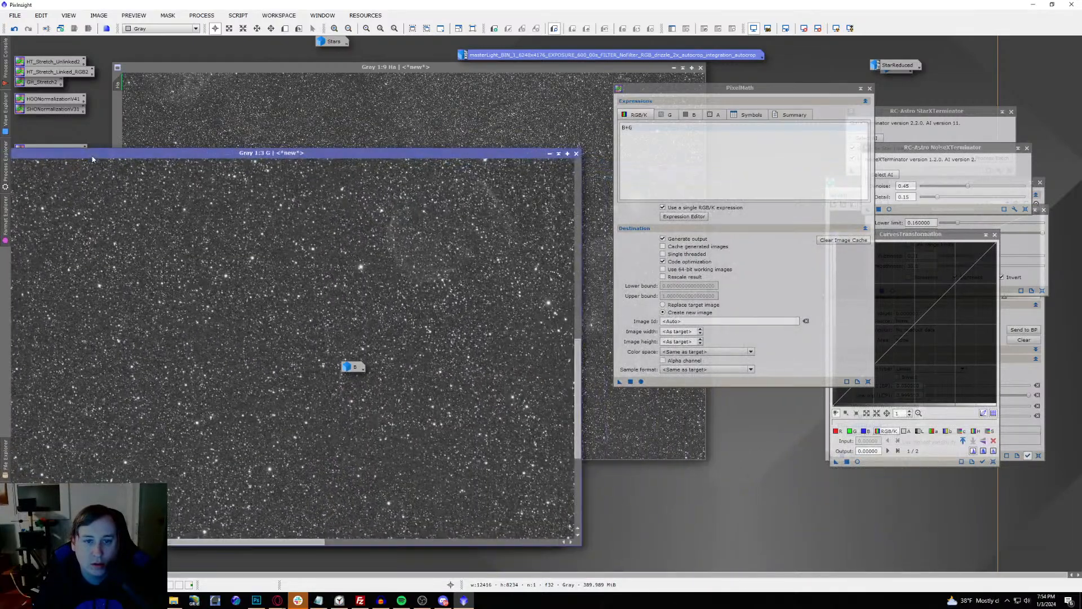
left_click(549, 153)
left_click_drag(352, 369, 804, 61)
left_click_drag(304, 352, 807, 73)
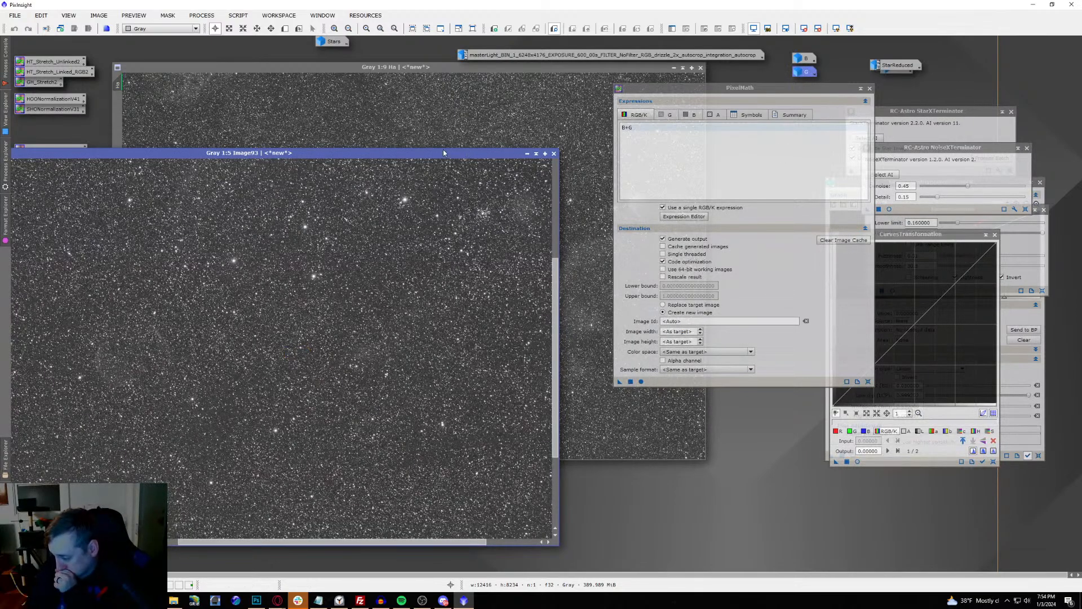
Step: Bring the combined B+G image into clear view and rename it Oiii
left_click_drag(443, 153, 615, 121)
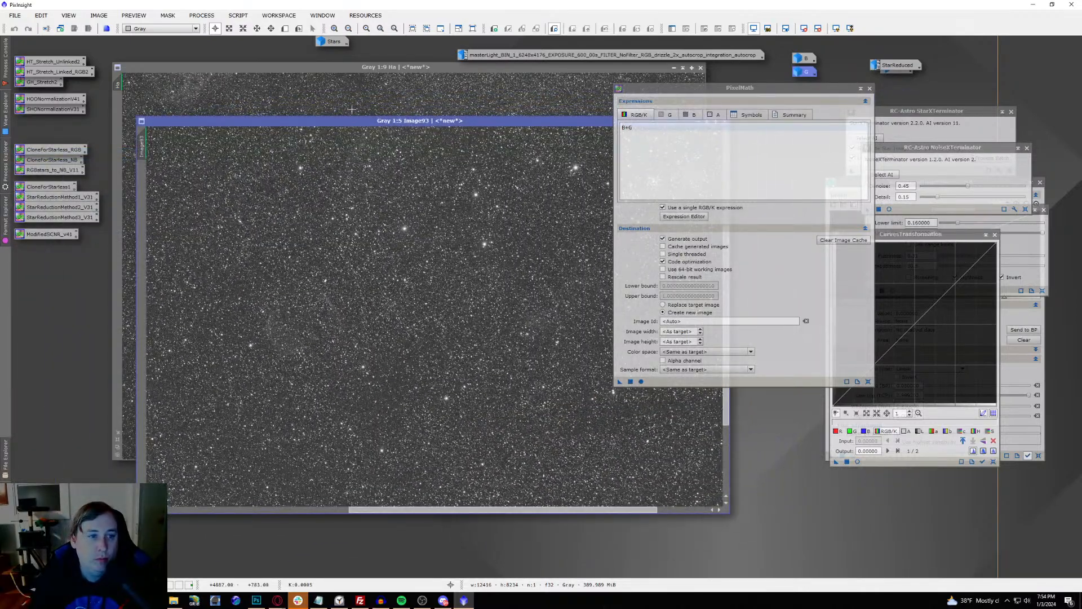
double_click(138, 146)
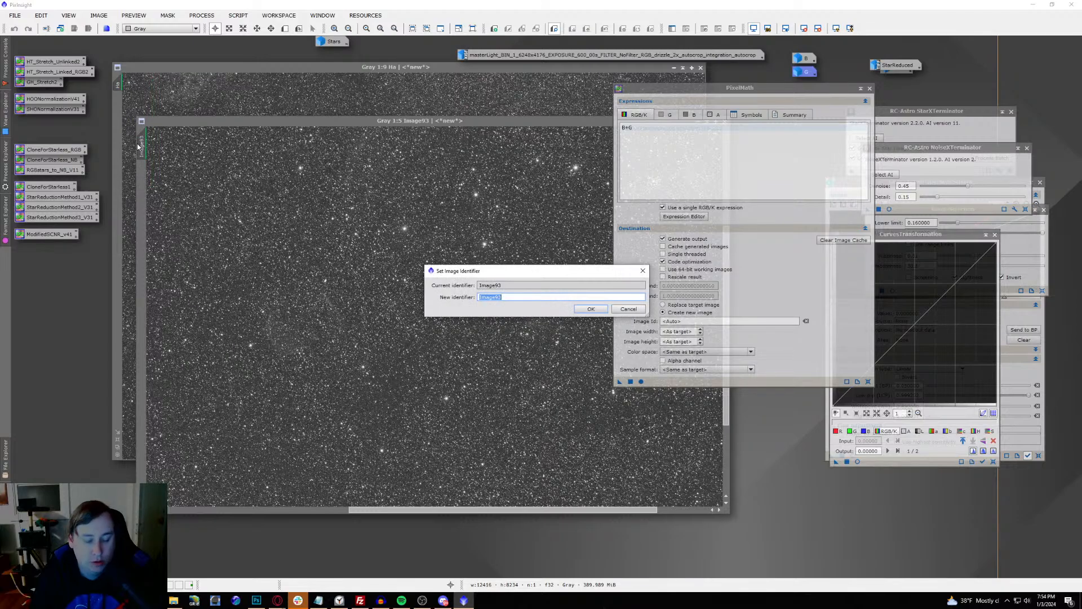
type("OIII")
key("Return")
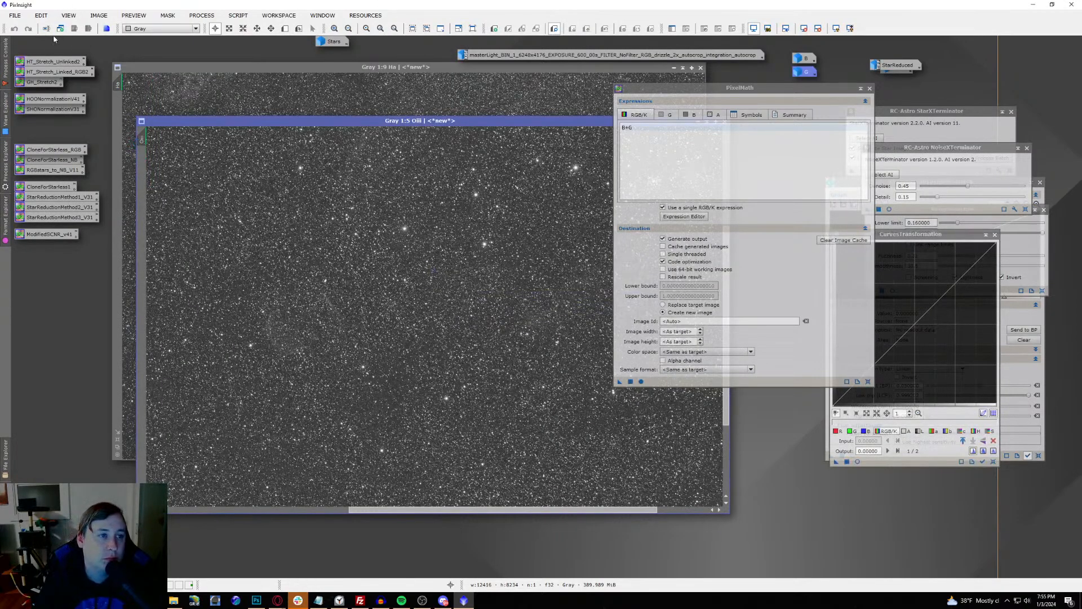
Step: Extract the lightness of the master image as a new image named lum and apply an automatic screen stretch to it
double_click(475, 52)
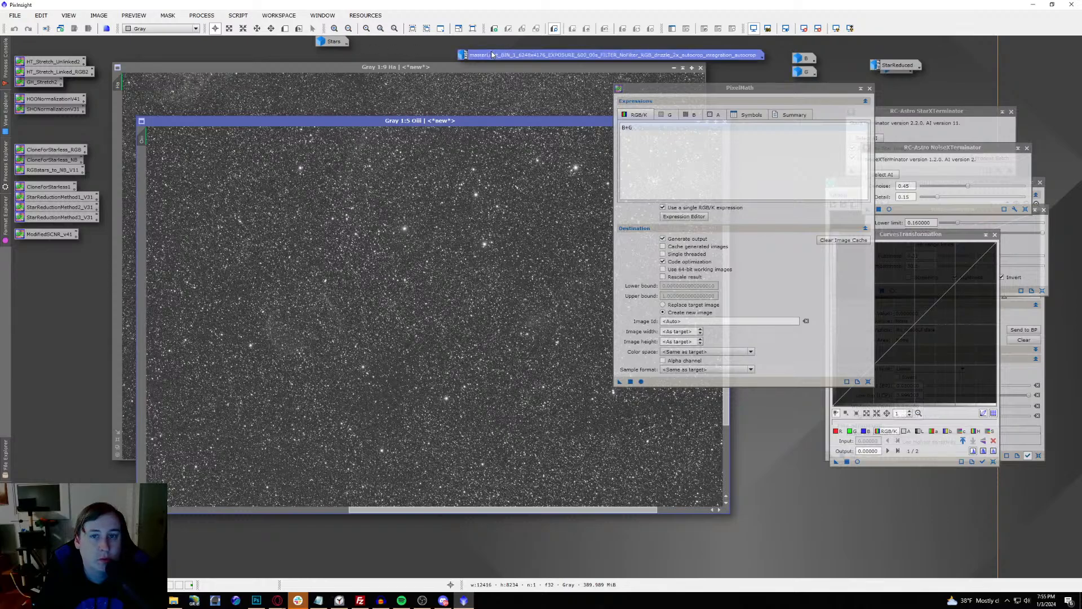
left_click(77, 30)
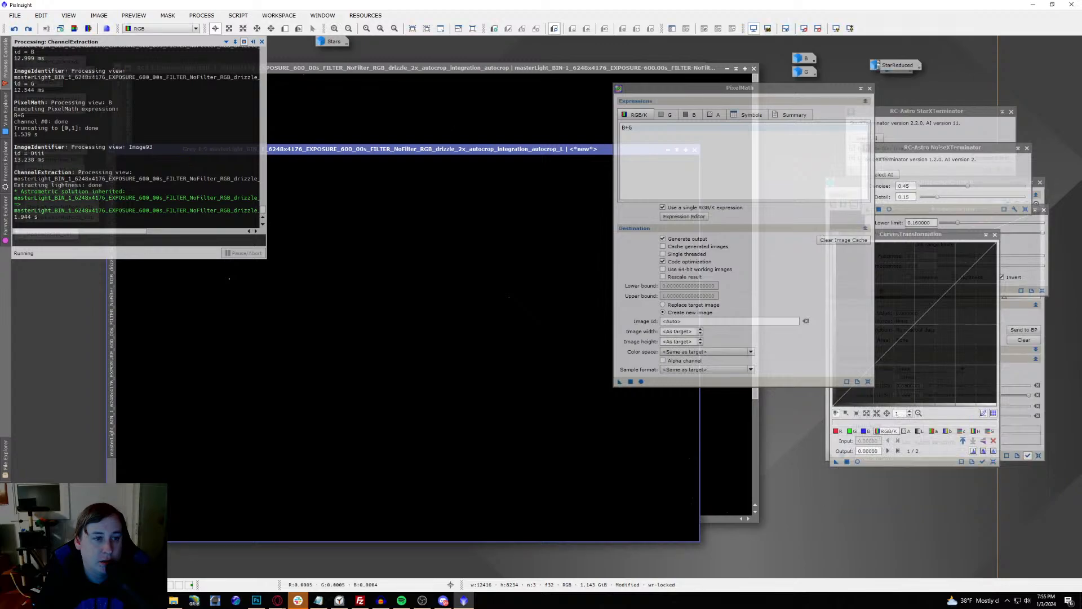
double_click(112, 161)
key("BackSpace")
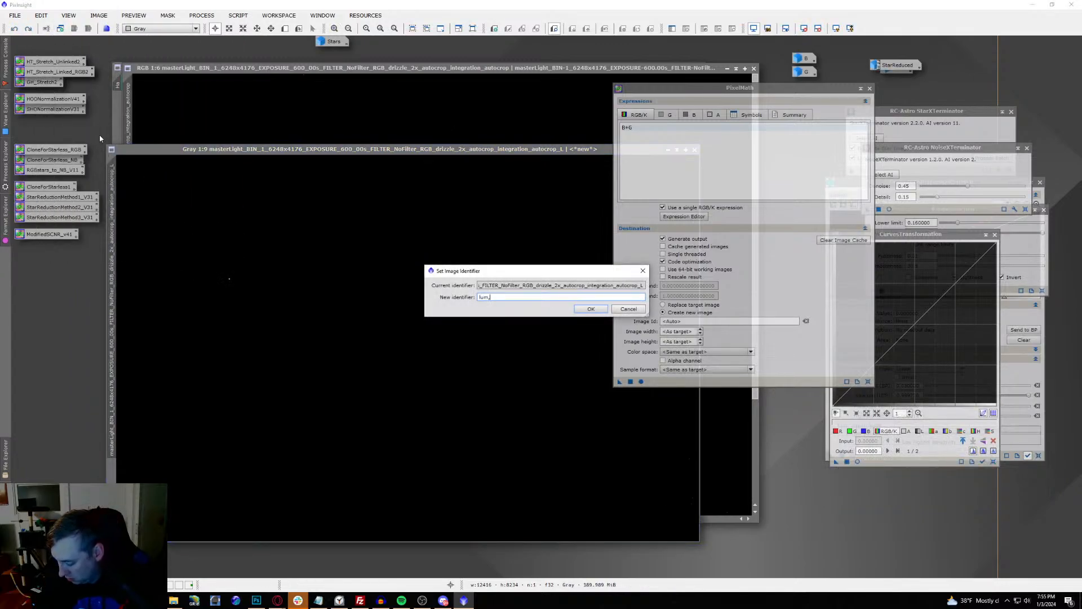
key("Return")
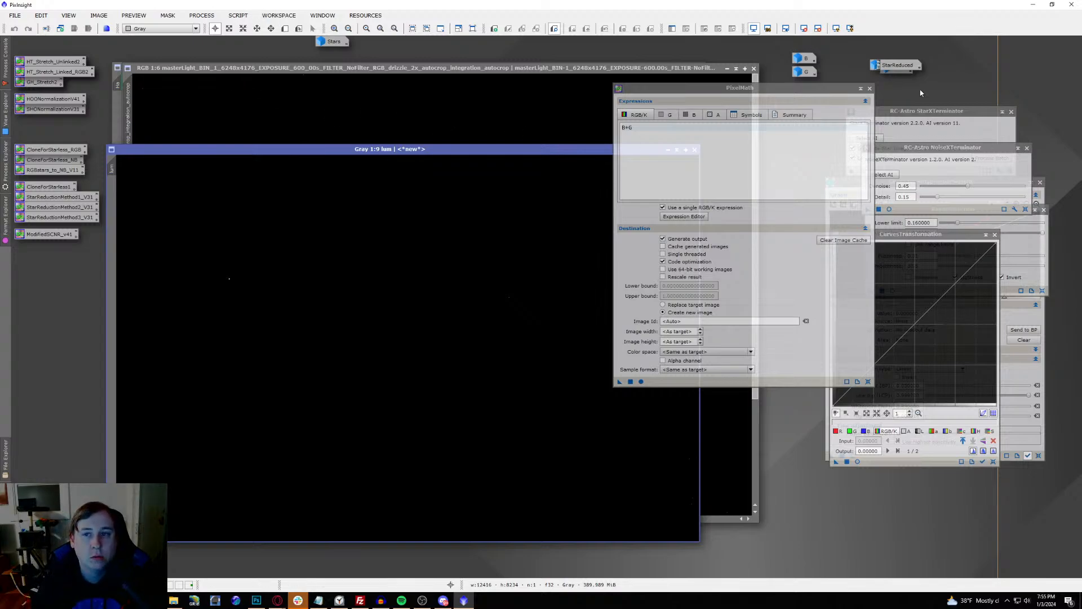
left_click(841, 29)
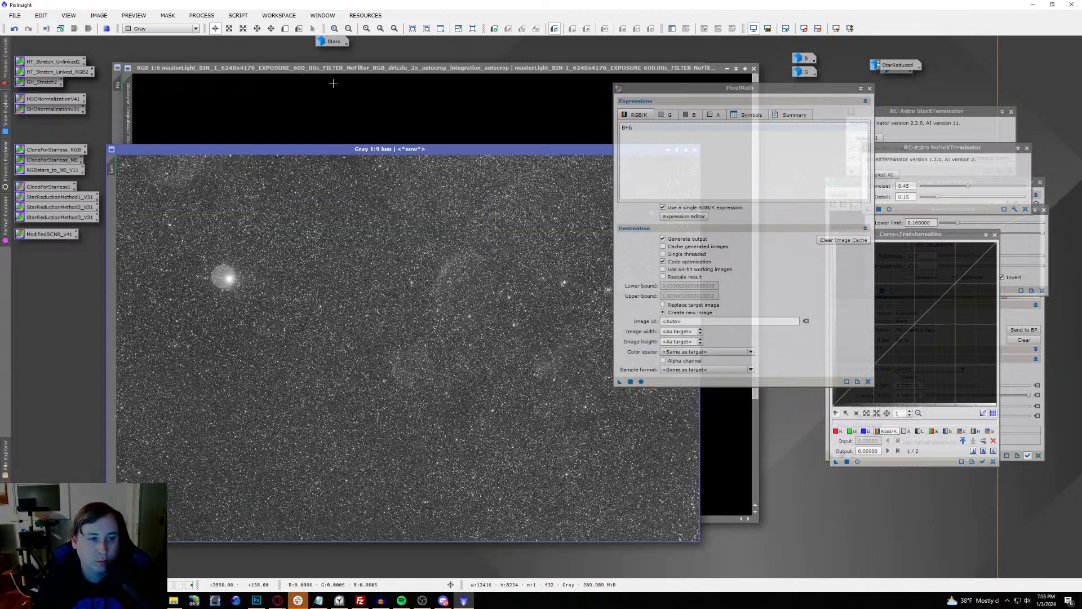
Step: Create a new RGB image with ChannelCombination, using Ha for R and Oiii for both G and B
left_click(202, 15)
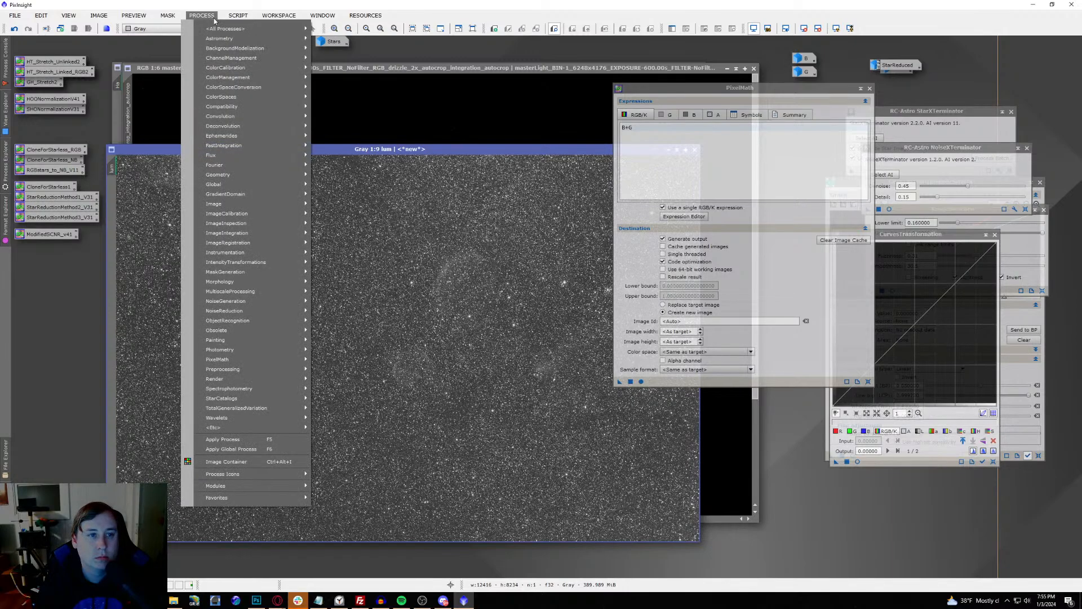
mouse_move(253, 28)
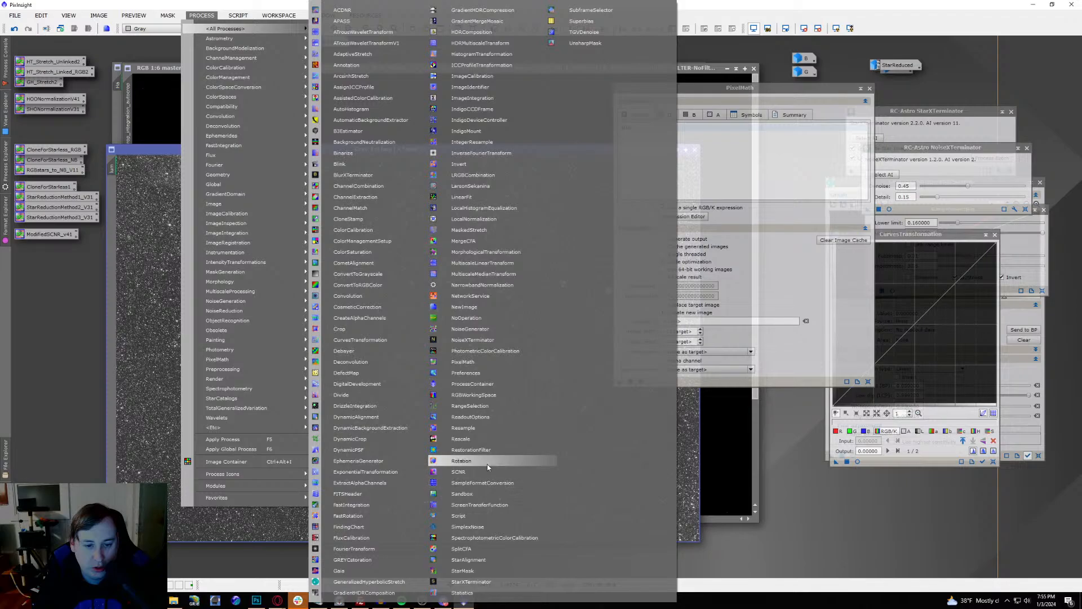
left_click(360, 185)
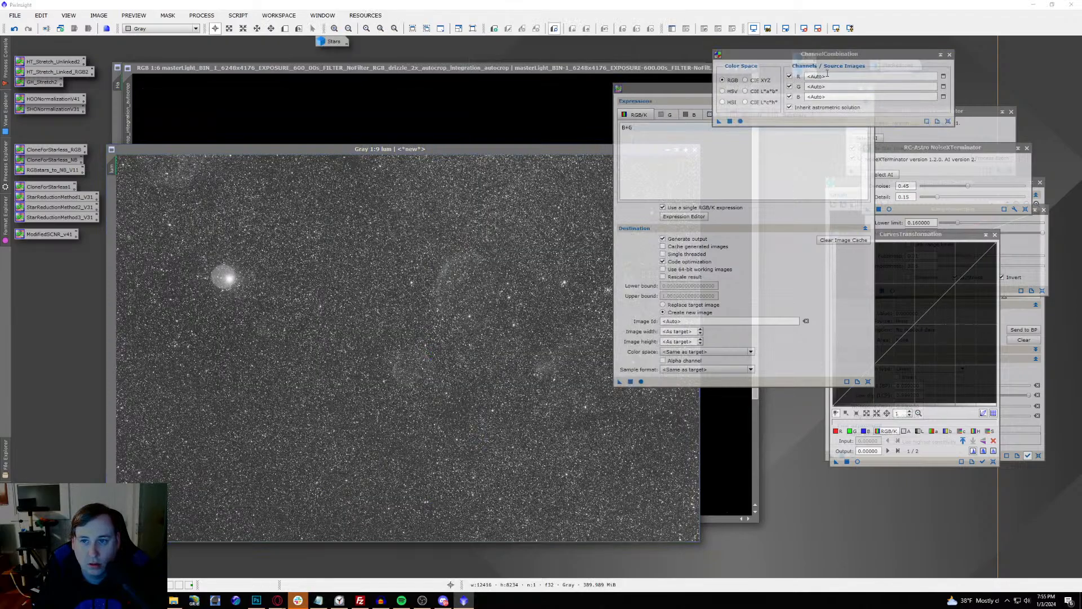
left_click(825, 75)
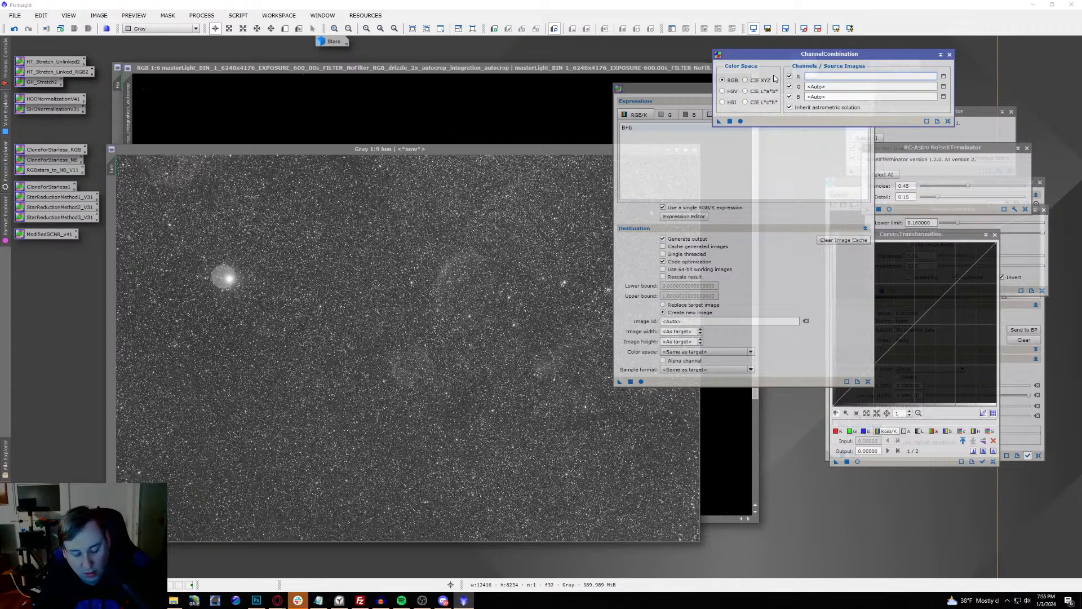
type("Ha")
key("Return")
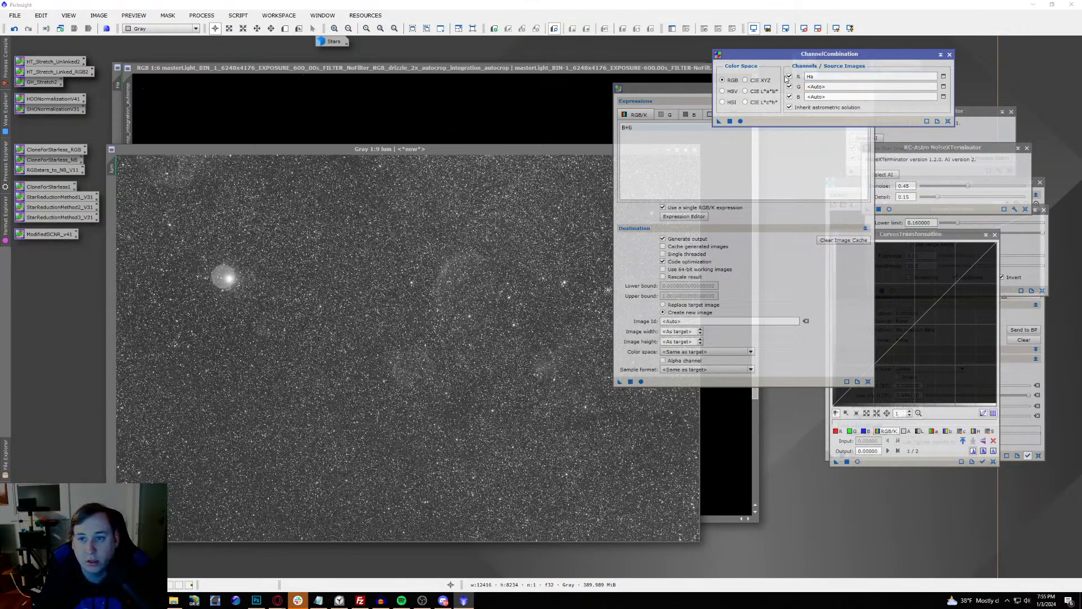
left_click(871, 85)
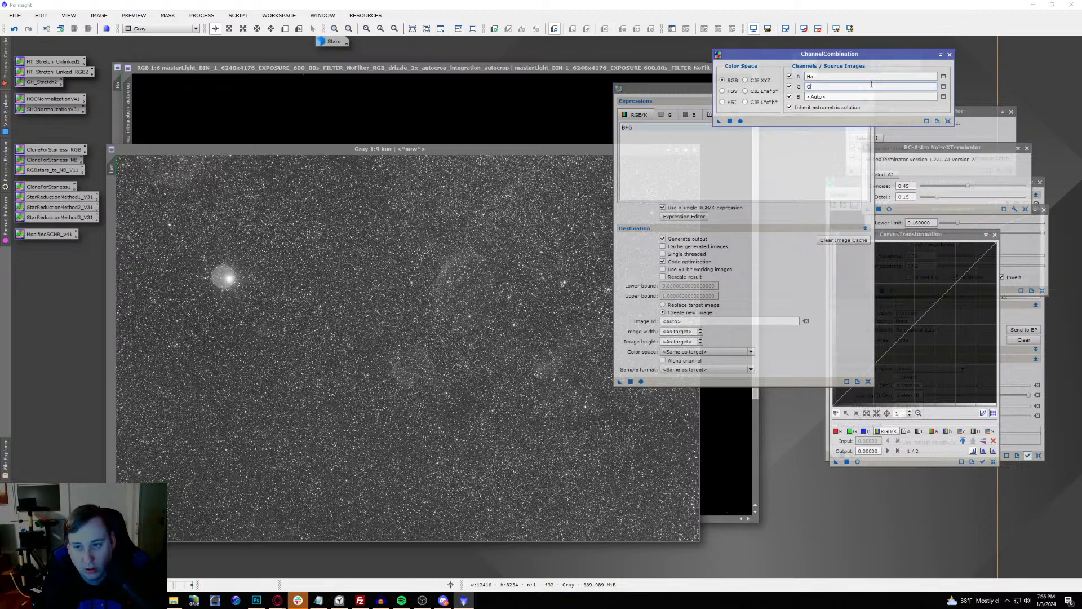
type("Oiii")
key("Return")
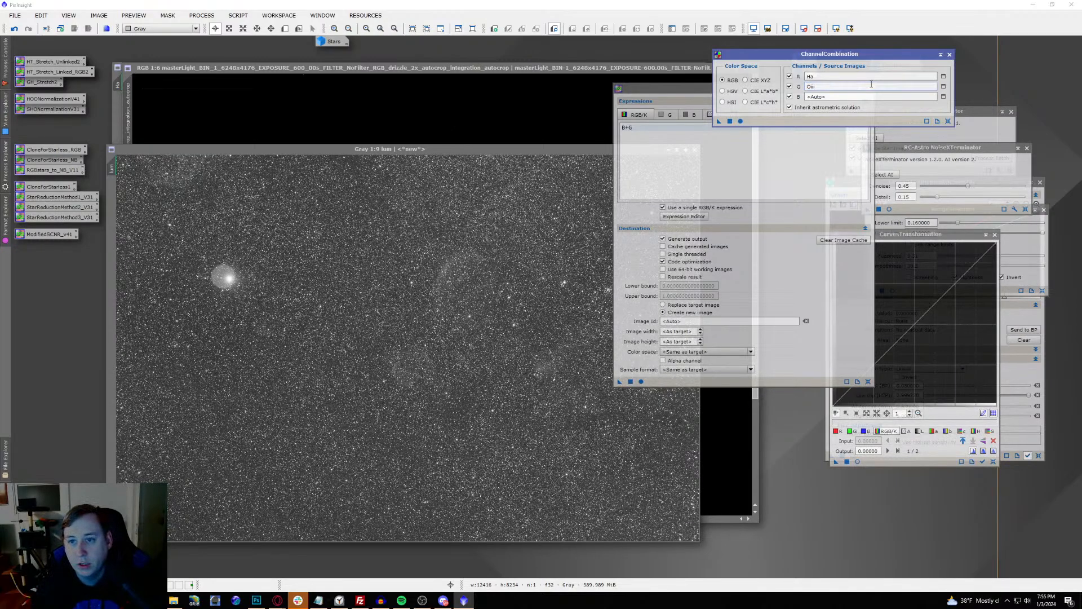
left_click(866, 94)
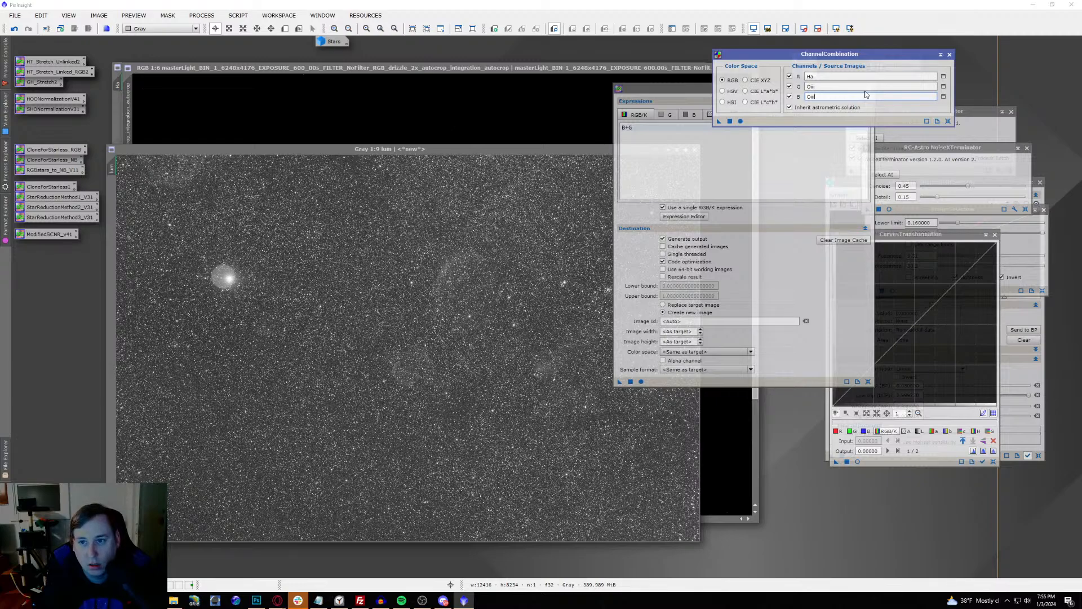
left_click(740, 122)
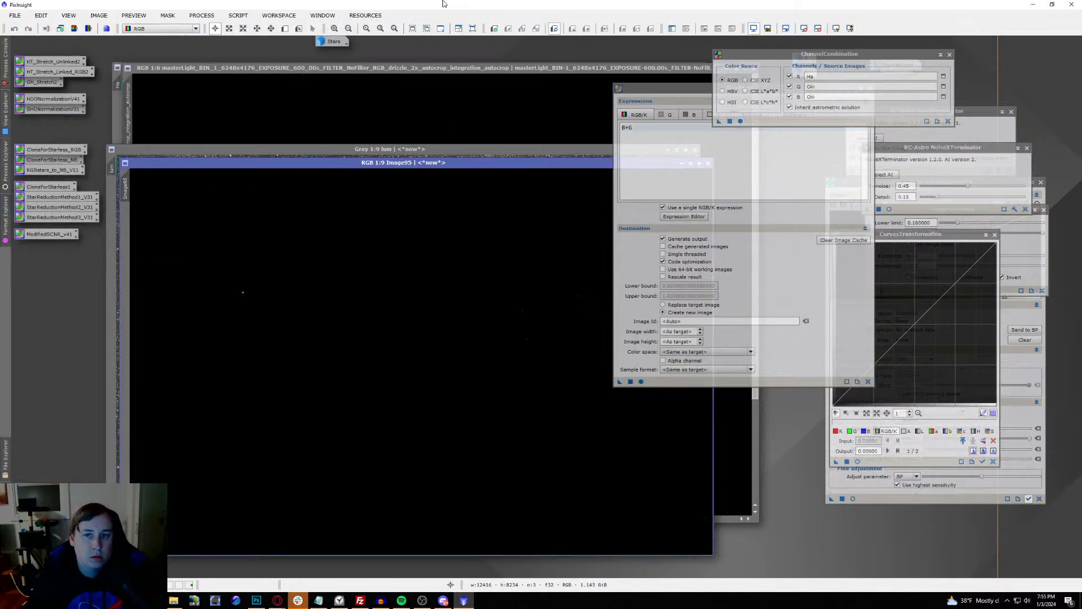
Step: Preview the new RGB combination with an automatic screen stretch and reset the stretch after viewing
left_click(835, 28)
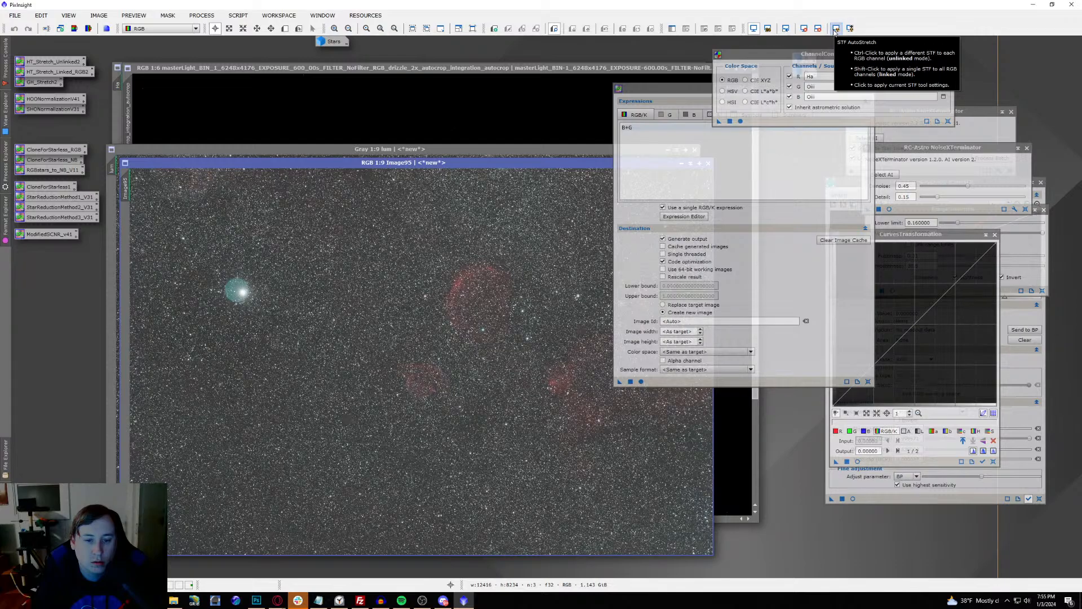
left_click_drag(490, 168, 408, 133)
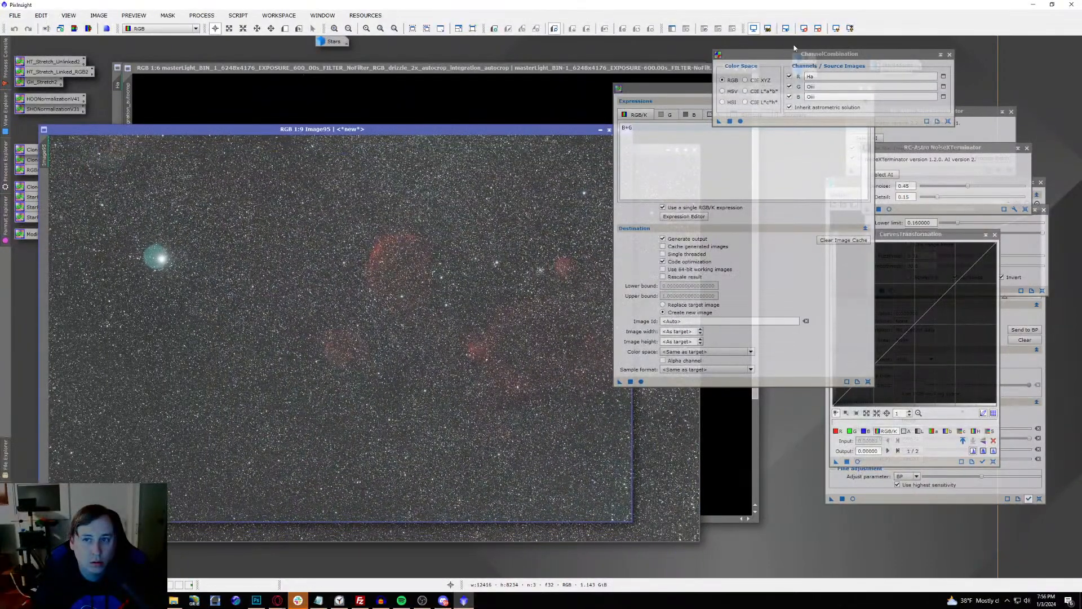
left_click(818, 28)
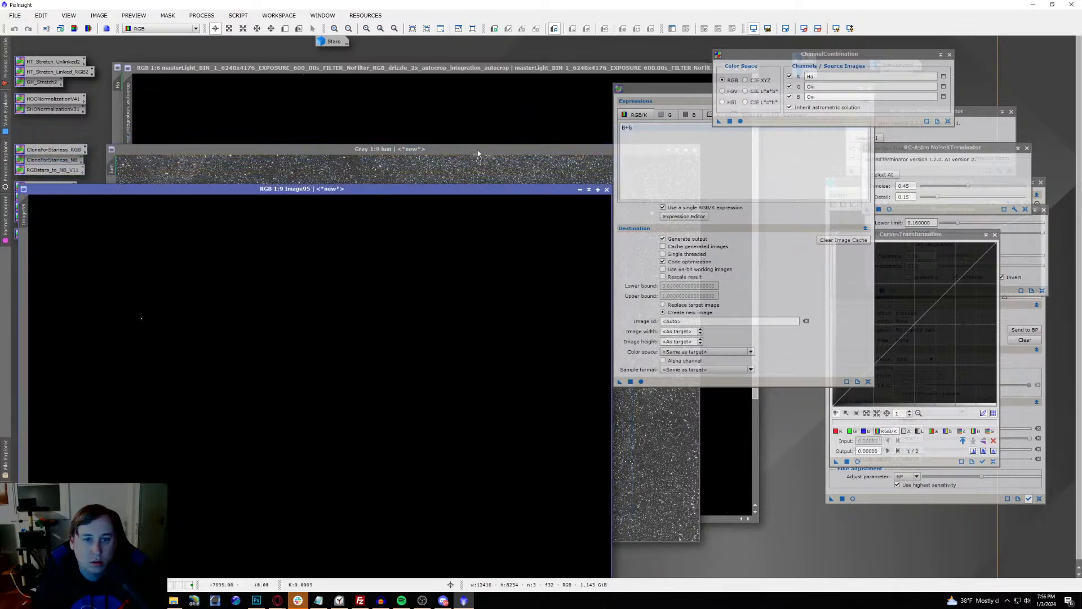
Step: Reposition the lum image window so the combined RGB image stays accessible beside it
left_click(478, 152)
left_click_drag(478, 153, 396, 108)
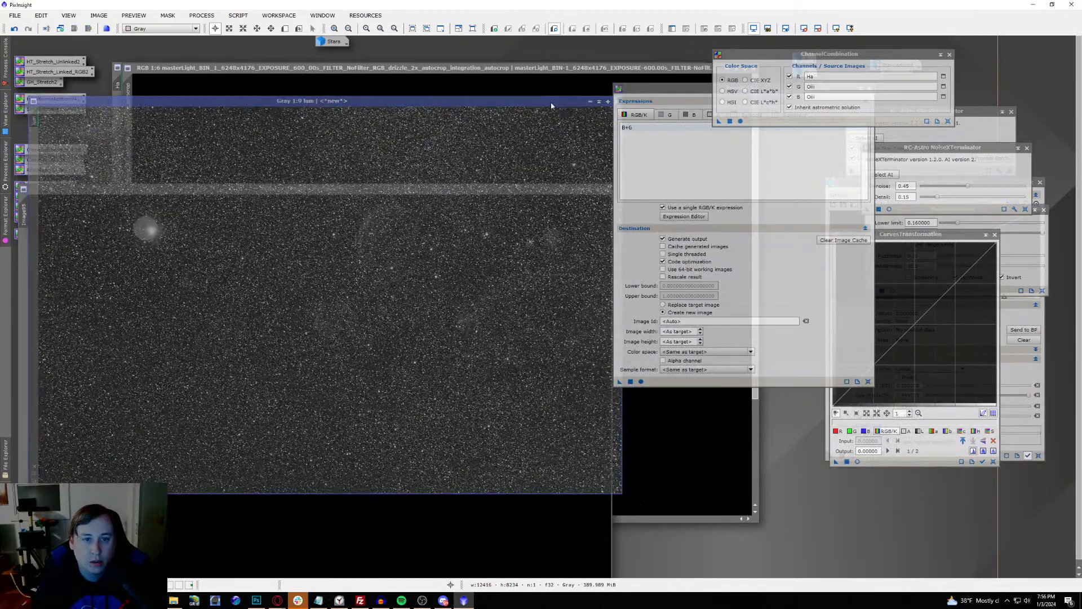
left_click_drag(551, 105, 683, 100)
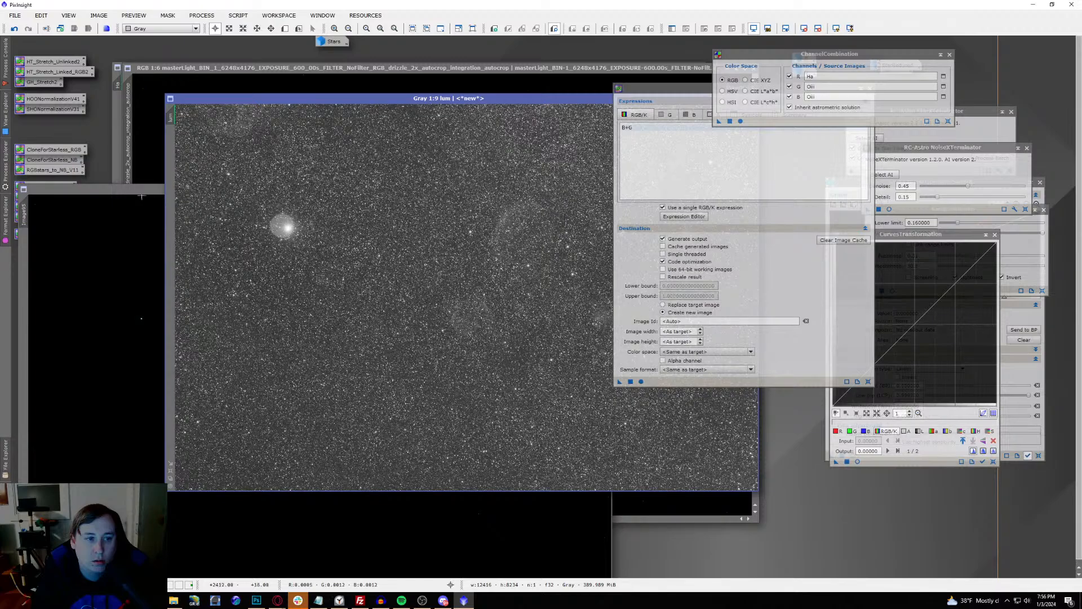
Step: Set up LRGBCombination with only the L channel enabled, lum as its source image, and chrominance noise reduction turned on
left_click(238, 15)
mouse_move(201, 16)
mouse_move(237, 28)
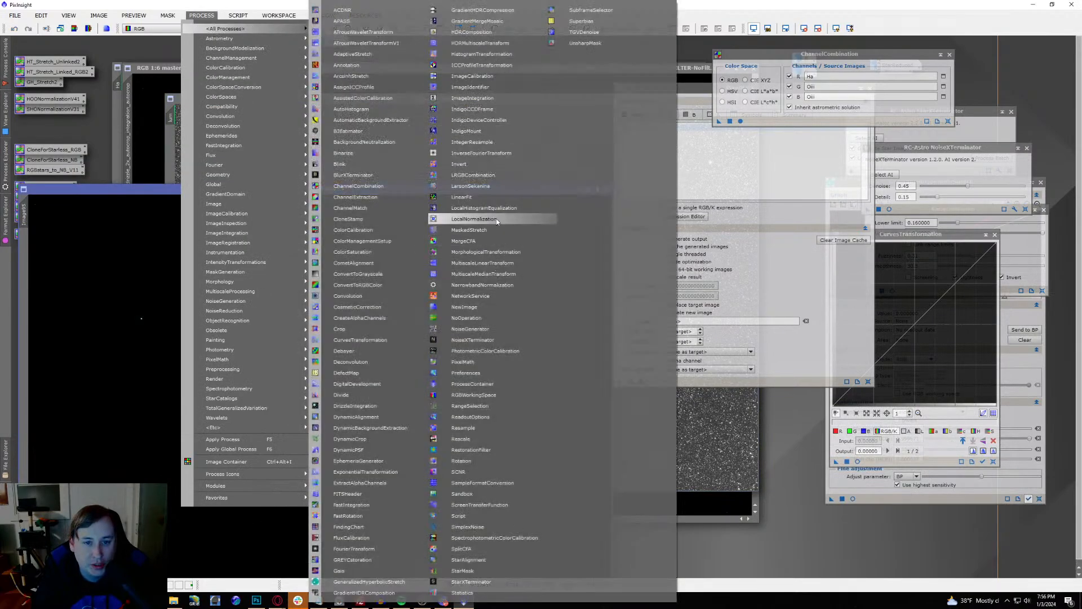
left_click(496, 175)
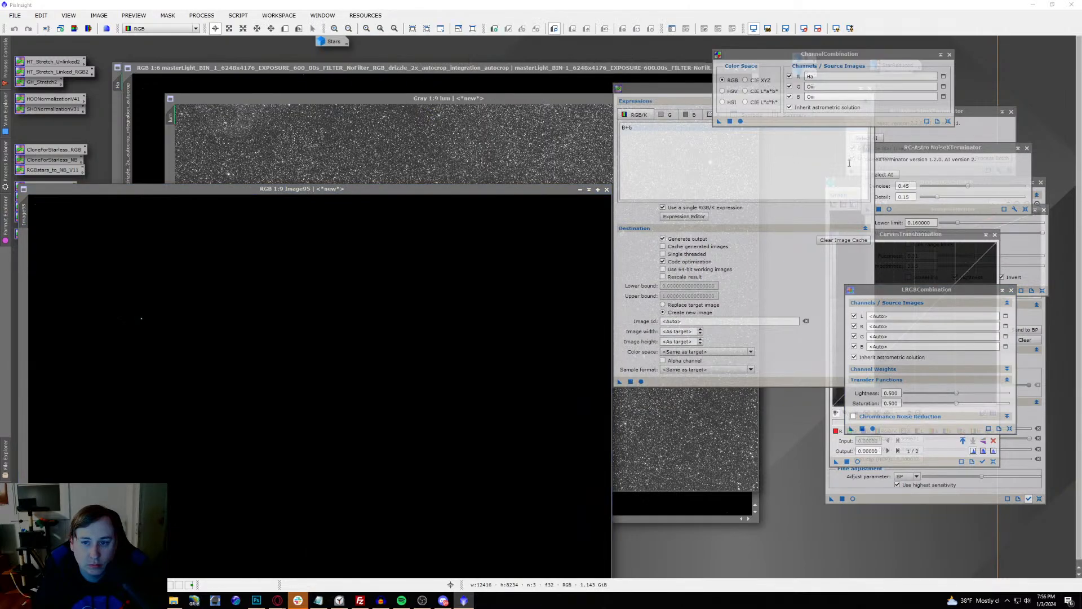
left_click(854, 346)
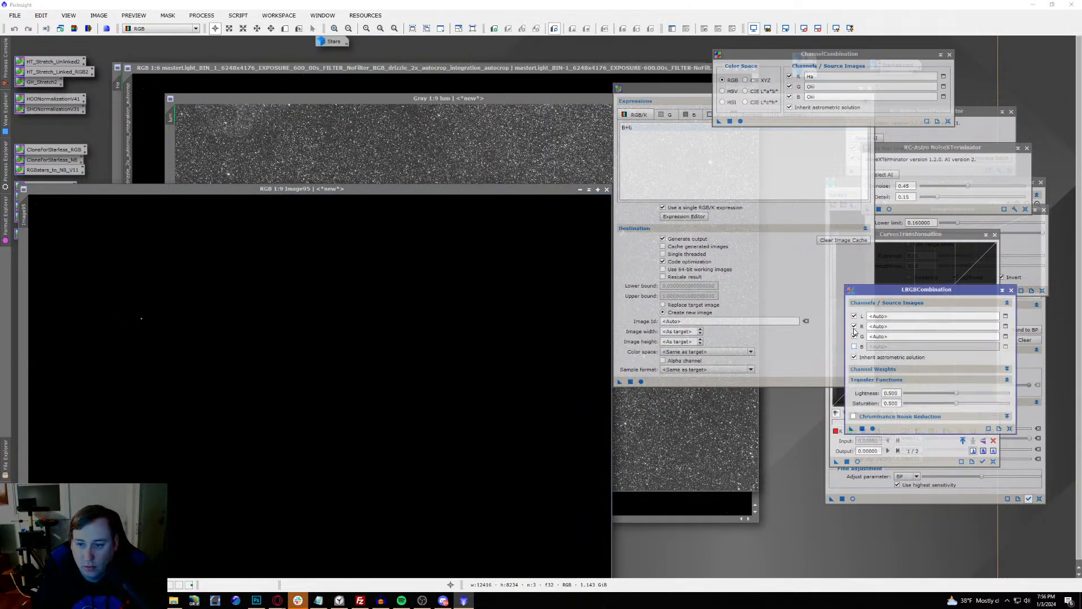
left_click(854, 326)
left_click(854, 336)
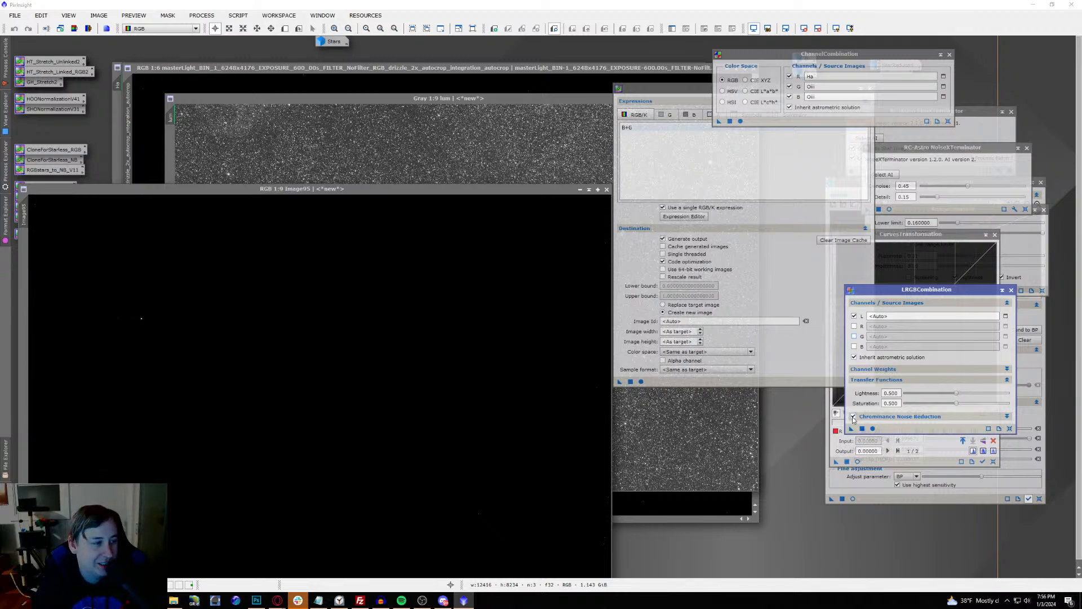
left_click(891, 317)
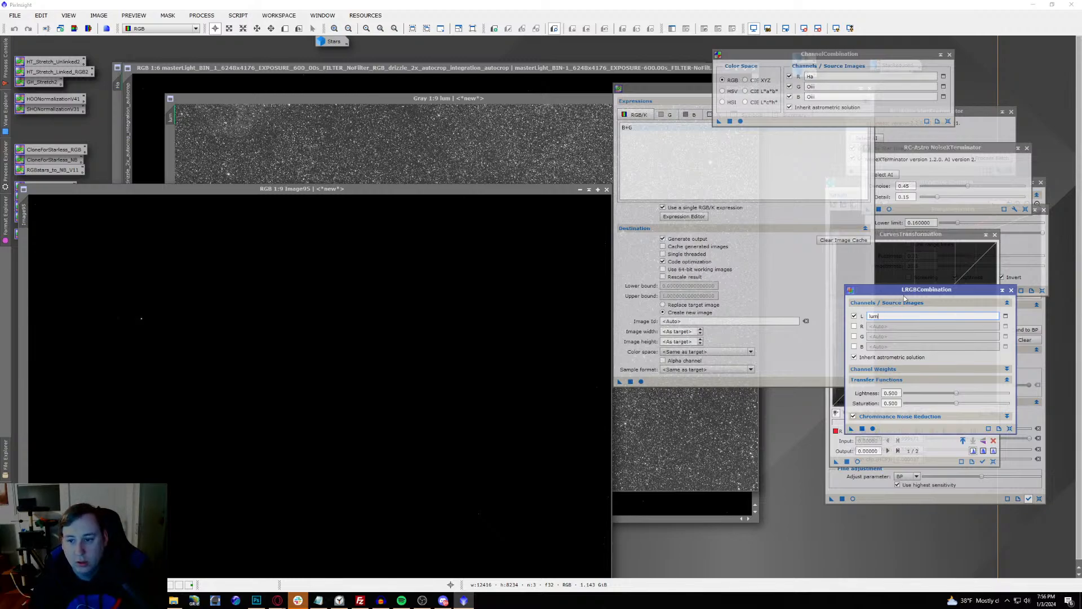
Step: Apply the LRGBCombination settings to the combined RGB image
left_click_drag(851, 431, 340, 333)
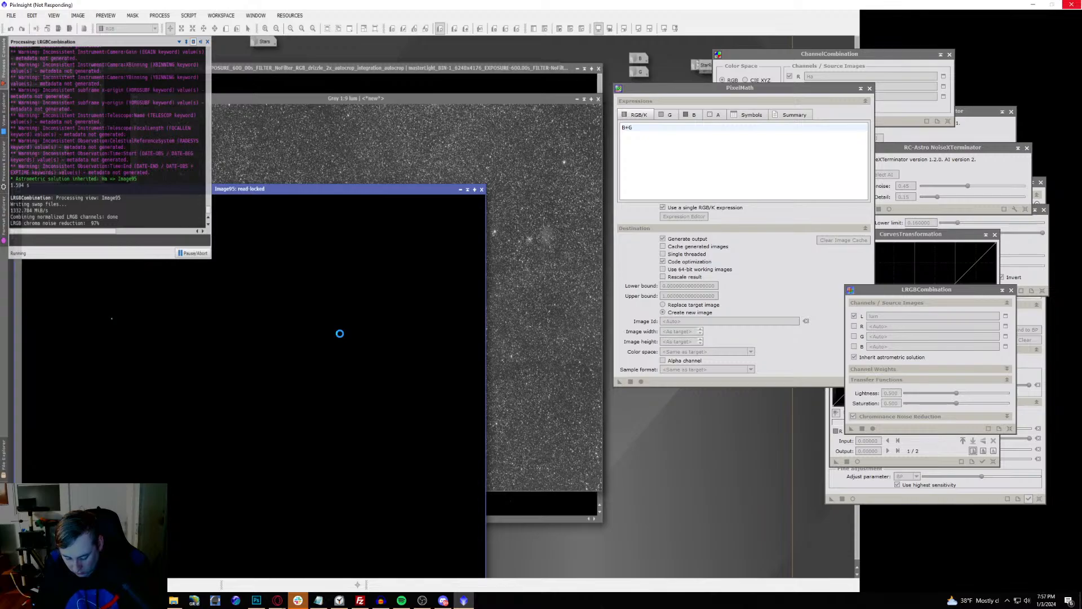
Step: Minimize the browser, skip the Audacity update and return to PixInsight
key("alt+Tab")
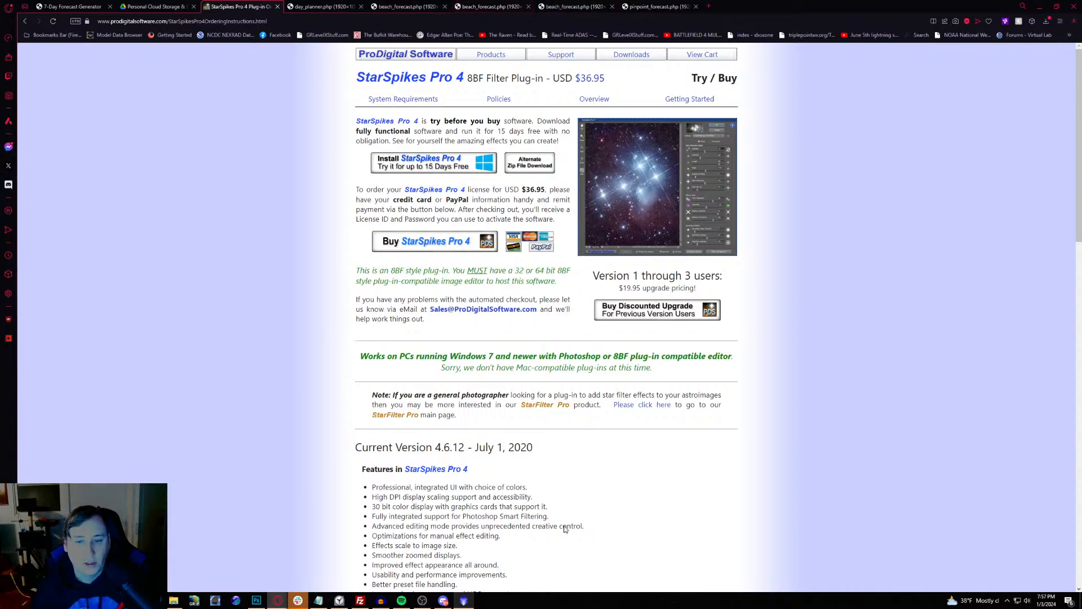
left_click(1043, 6)
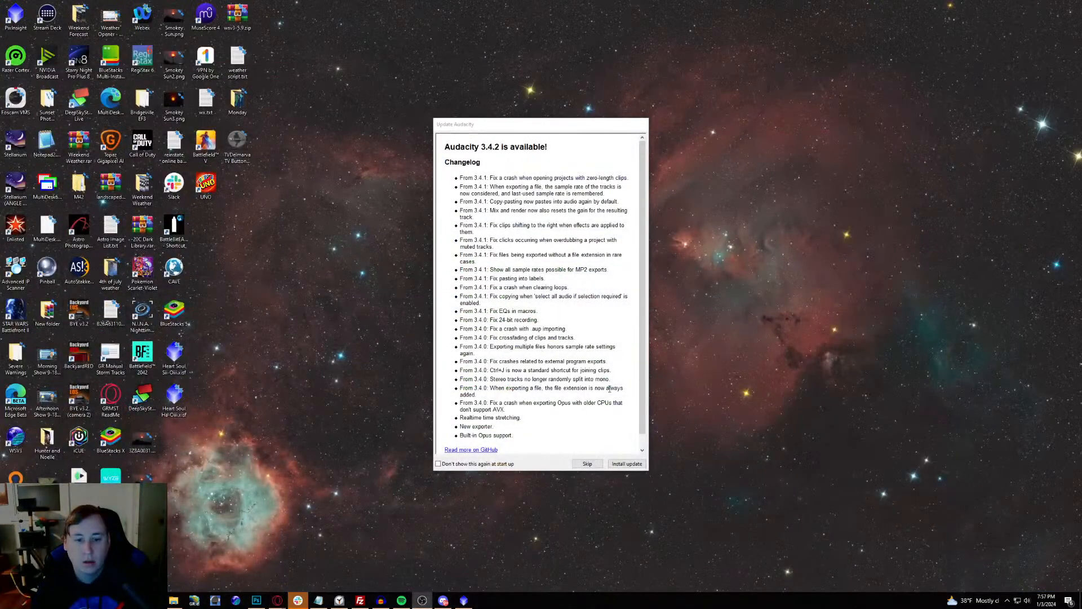
left_click(586, 463)
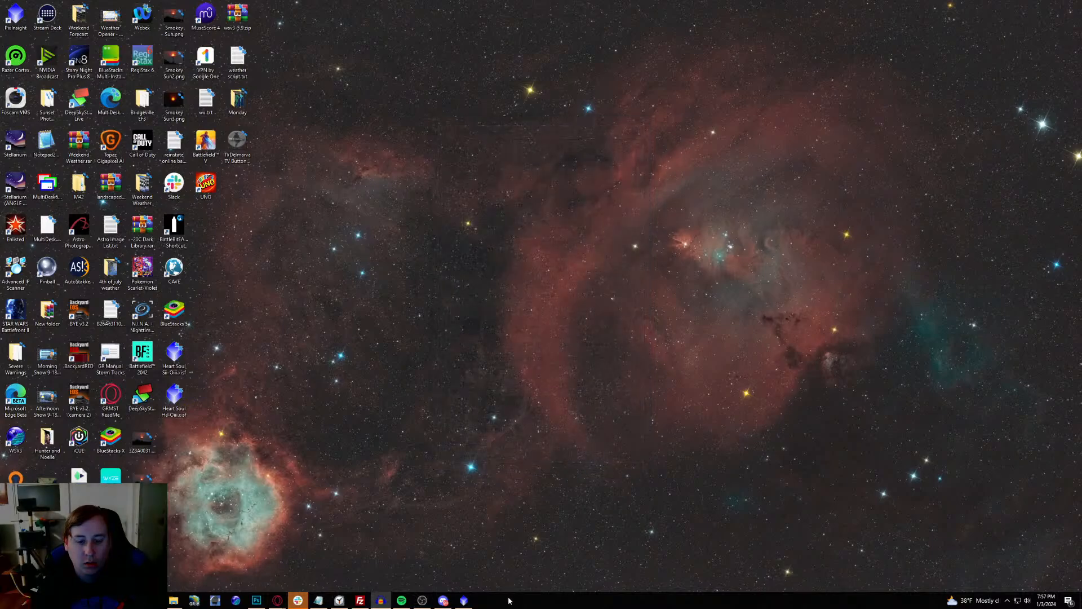
left_click(463, 600)
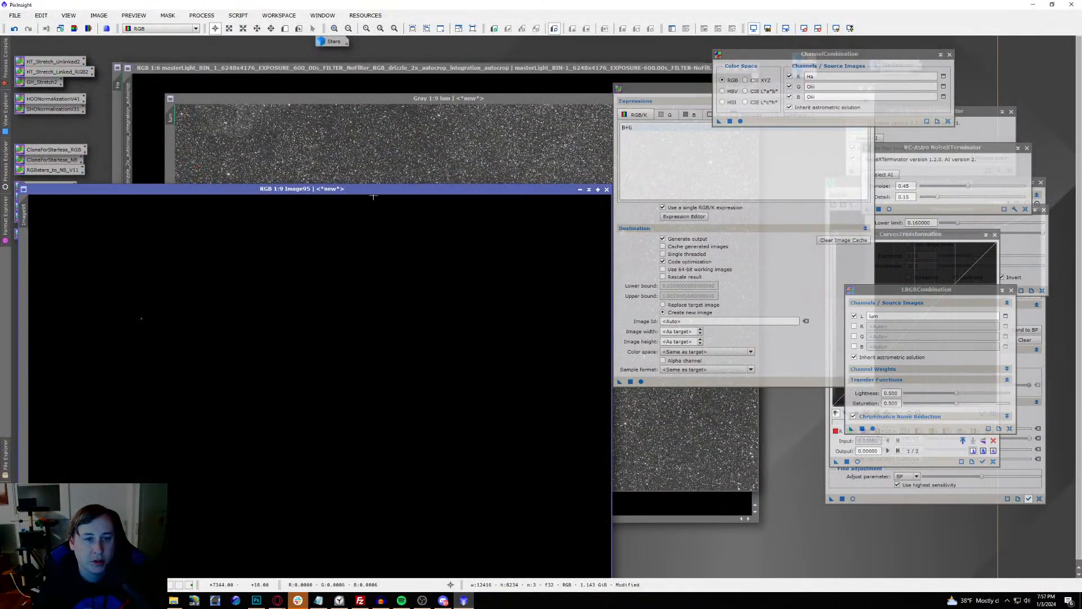
Step: Inspect the LRGB result with an automatic screen stretch, undo the LRGB combination and remove the stretch
left_click_drag(373, 192, 406, 61)
left_click(837, 29)
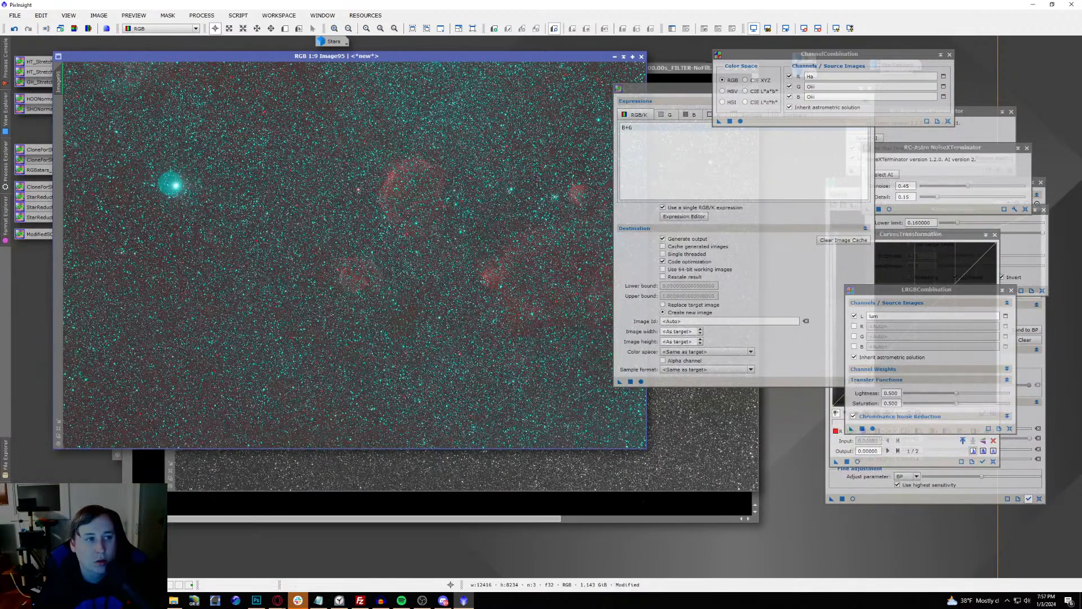
left_click(15, 29)
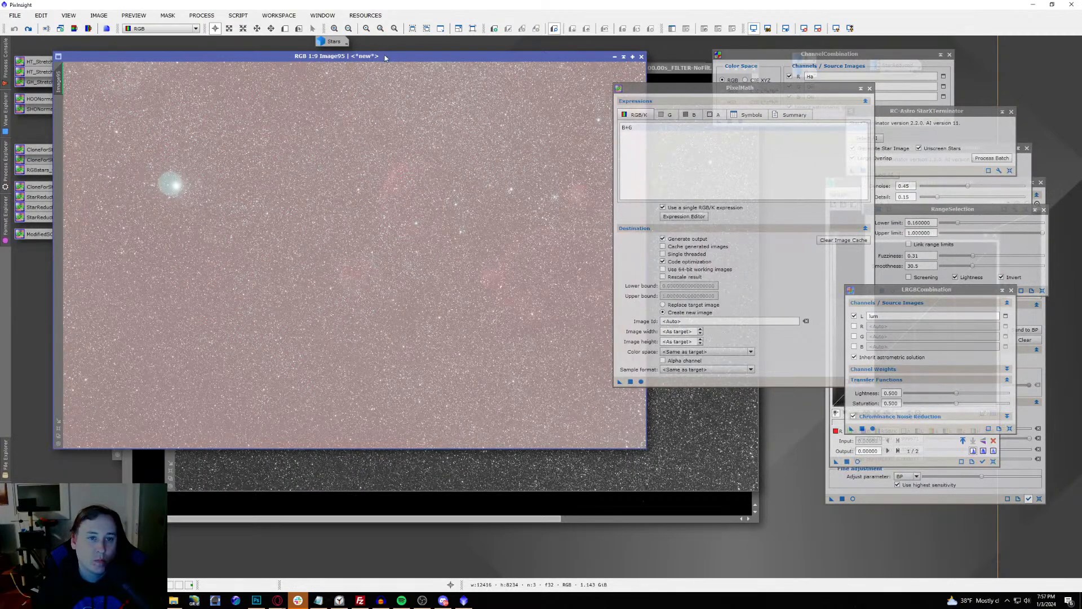
key("ctrl+F12")
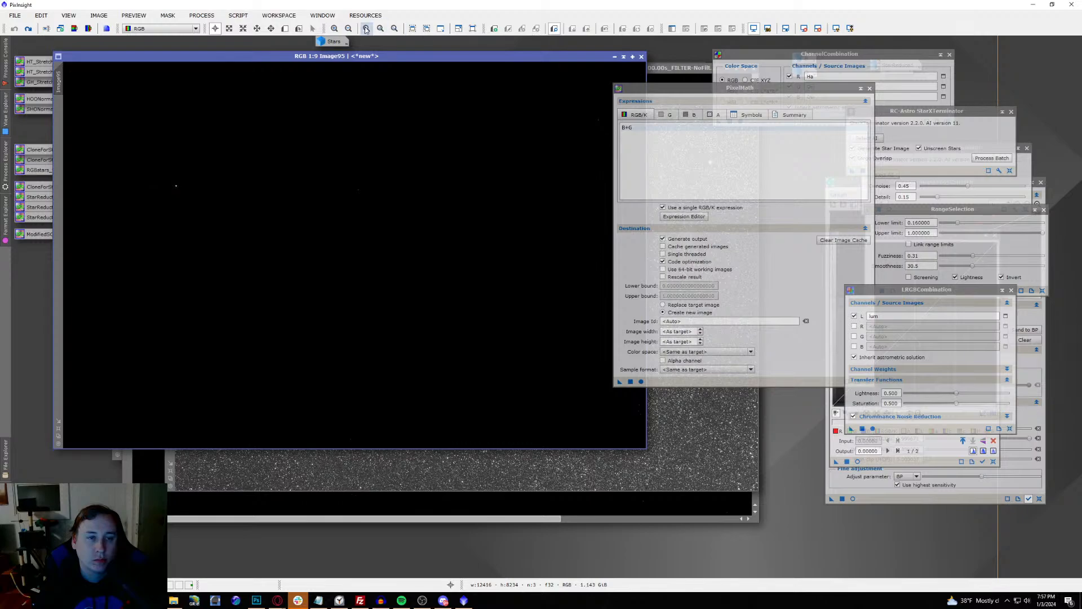
Step: Close the PixelMath, ChannelCombination and LRGBCombination windows
left_click(202, 16)
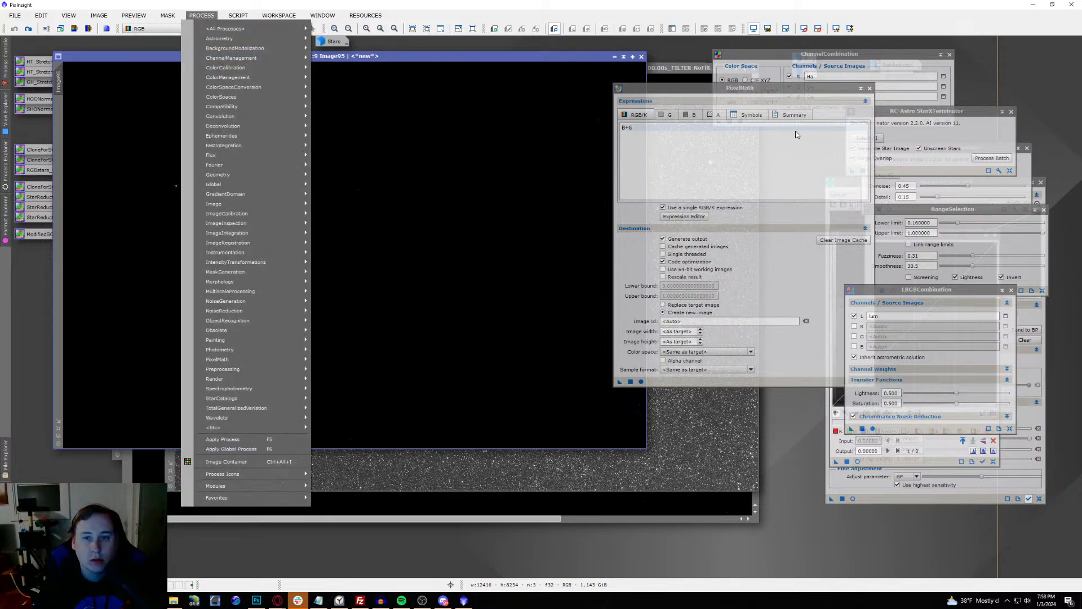
left_click(835, 103)
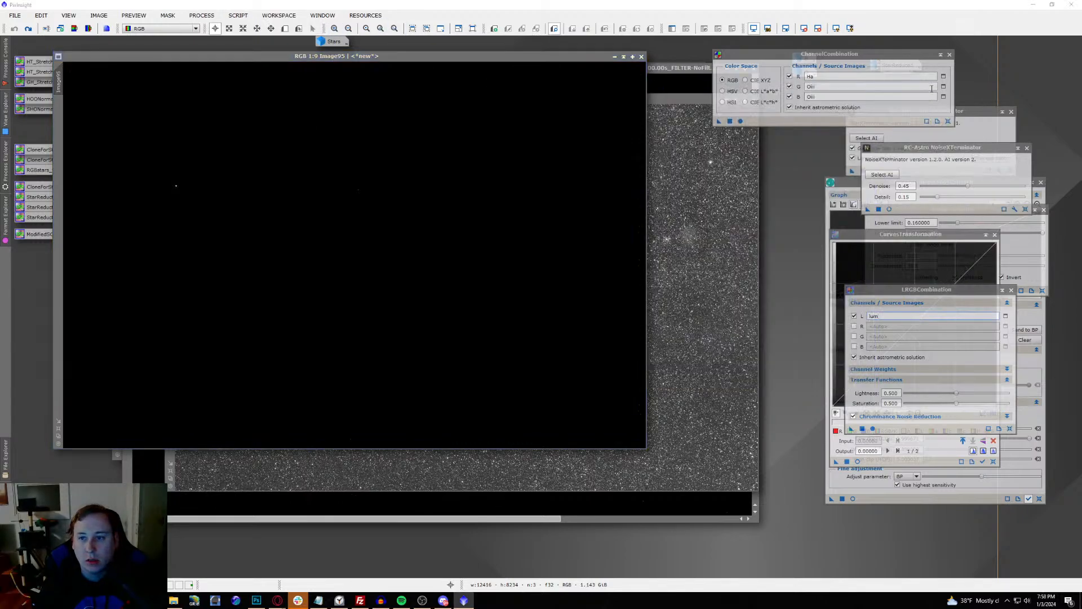
left_click(949, 56)
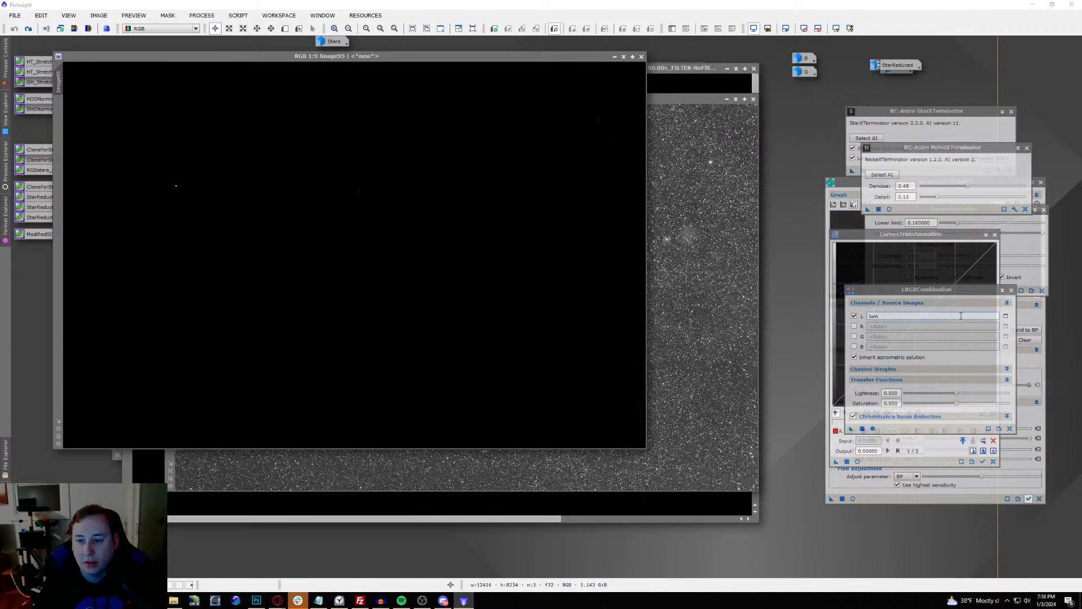
left_click(1010, 290)
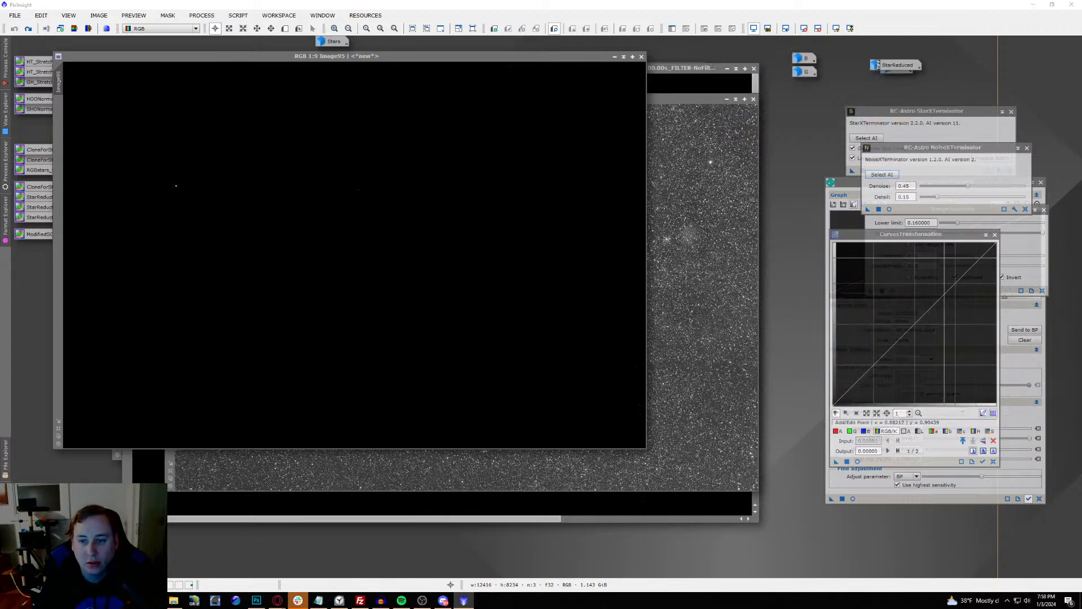
Step: Minimize the lum, master light, Oiii and Ha images so only the combined RGB image stays open
left_click(727, 99)
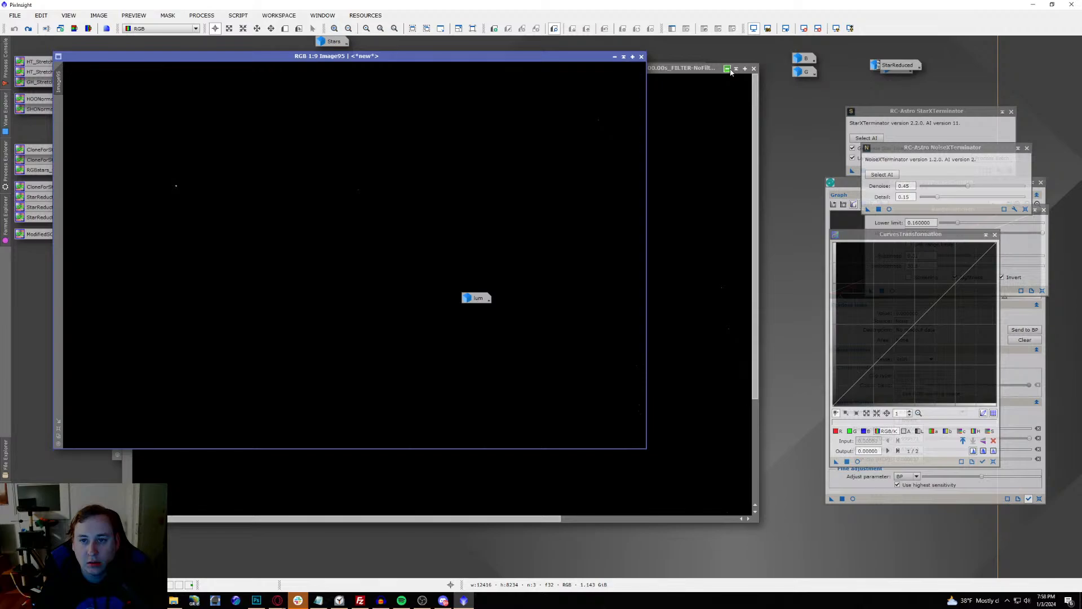
left_click(727, 69)
left_click(698, 121)
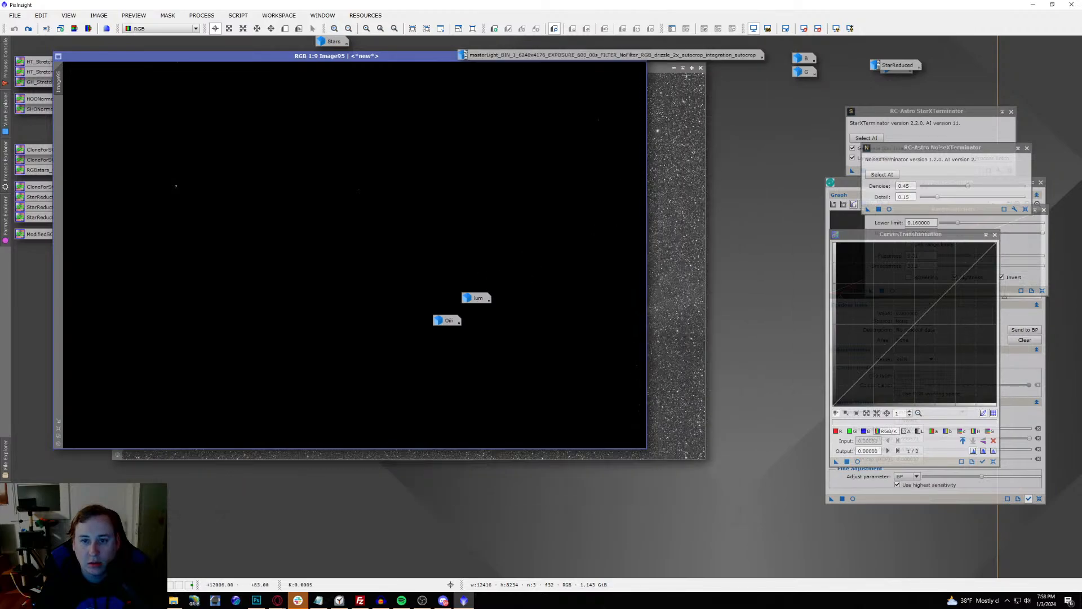
left_click(673, 68)
Step: Stack the lum, Ha and Oiii image icons beneath the G icon and reposition the combined RGB image's window
left_click_drag(476, 298, 807, 82)
left_click_drag(420, 268, 811, 99)
left_click_drag(449, 319, 817, 112)
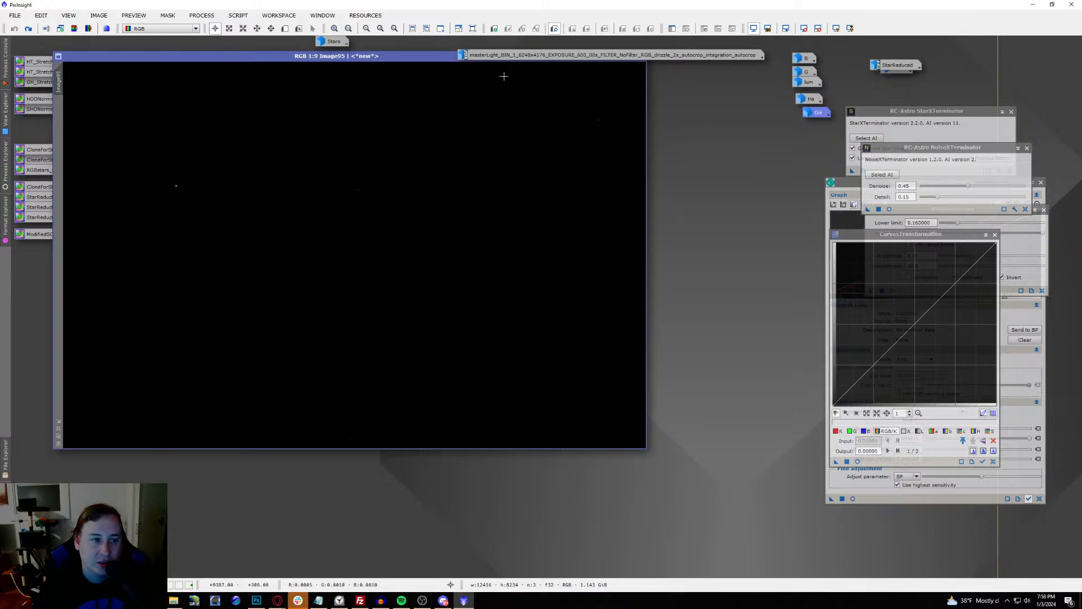
left_click_drag(337, 56, 446, 110)
scroll(387, 164, "up", 2)
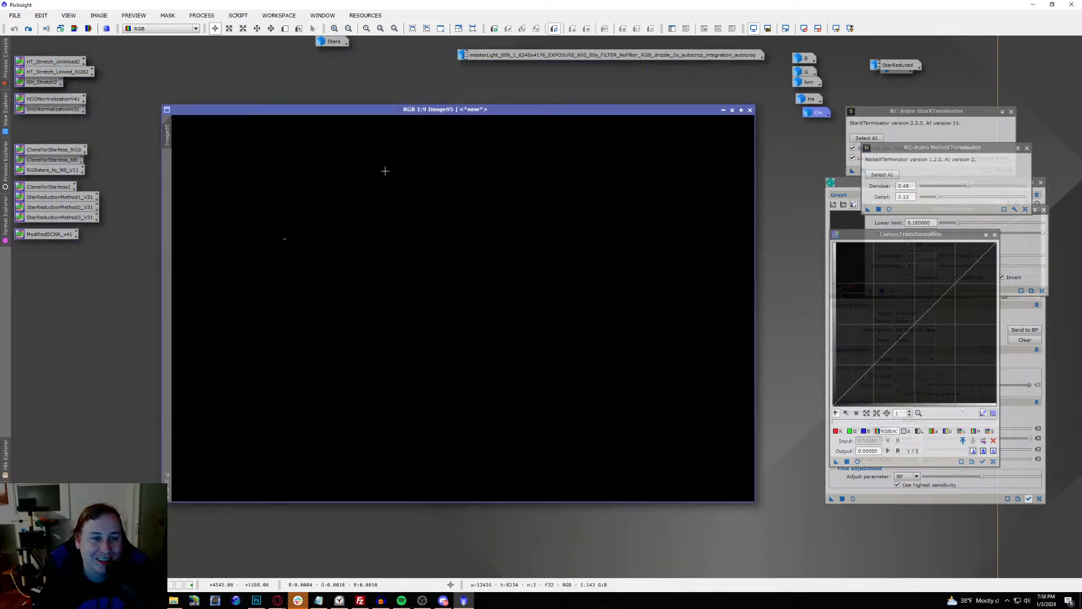
scroll(293, 228, "down", 1)
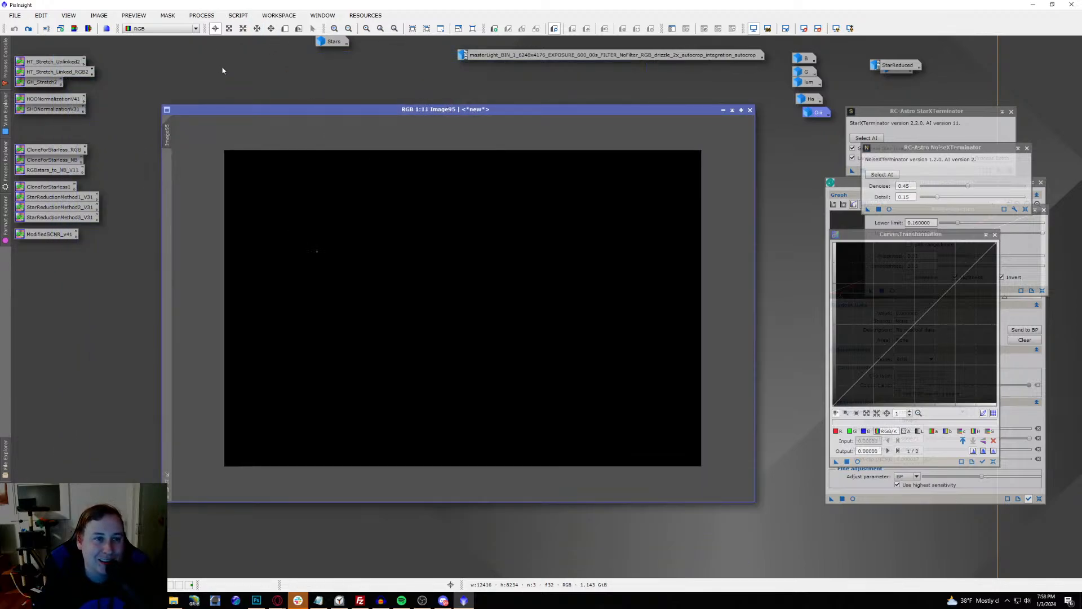
left_click(204, 14)
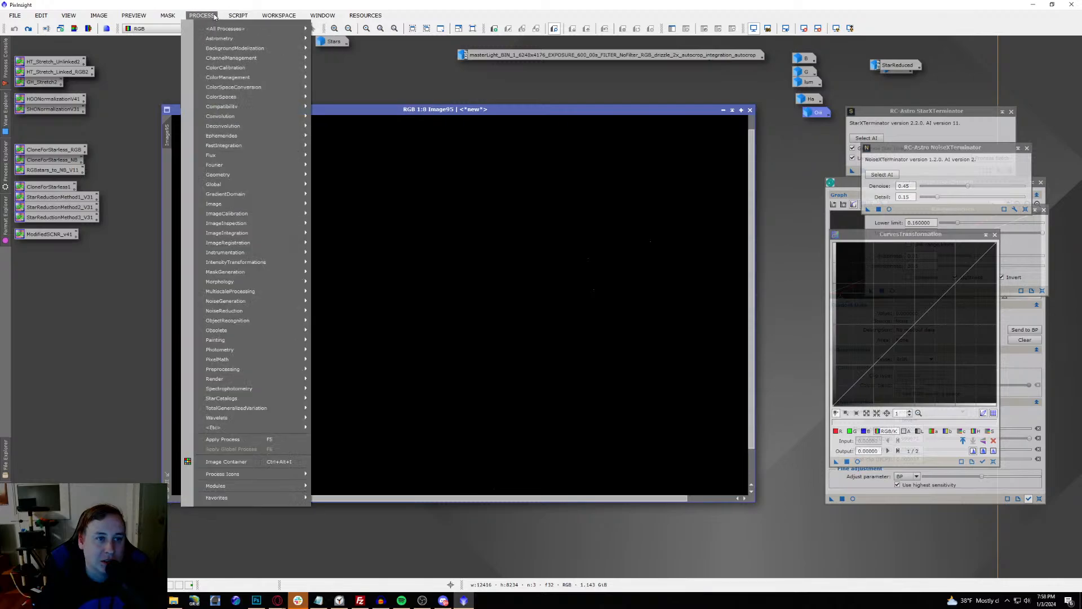
mouse_move(225, 28)
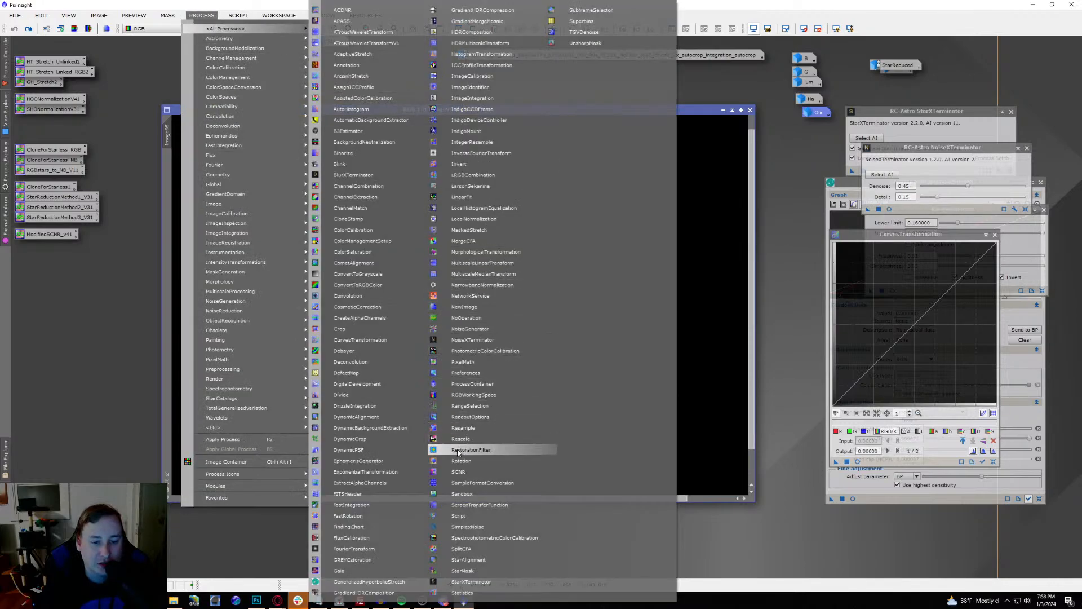
left_click(369, 581)
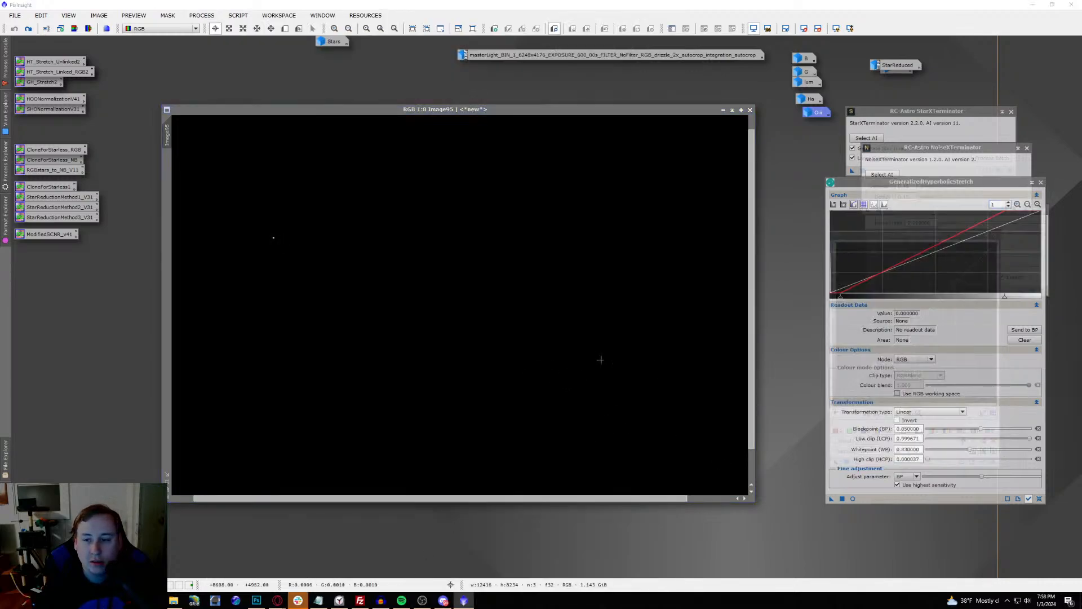
left_click(852, 498)
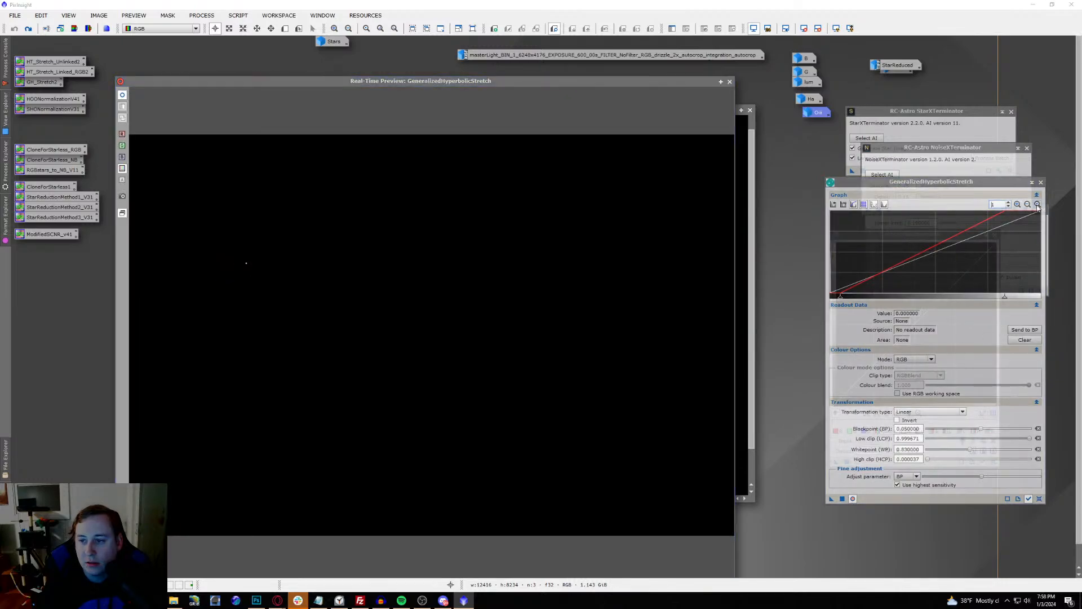
left_click(1017, 204)
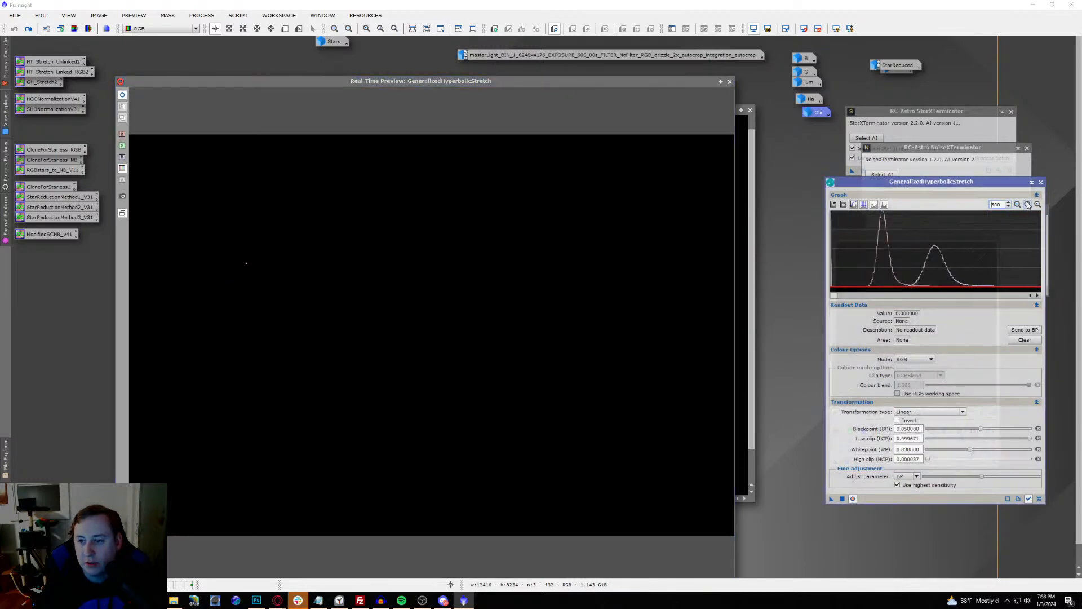
left_click(1028, 205)
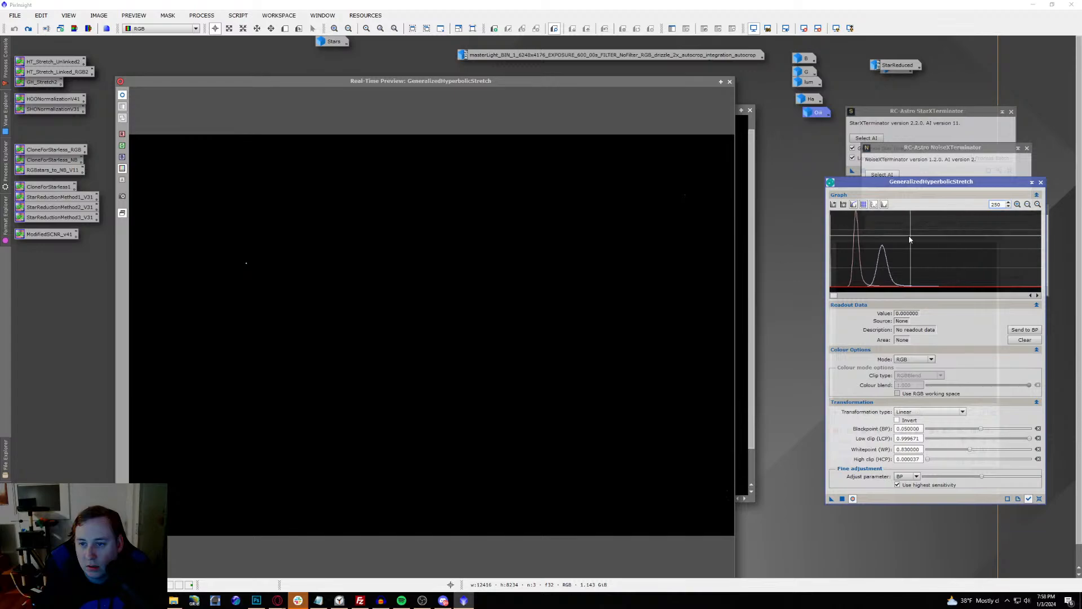
left_click(931, 412)
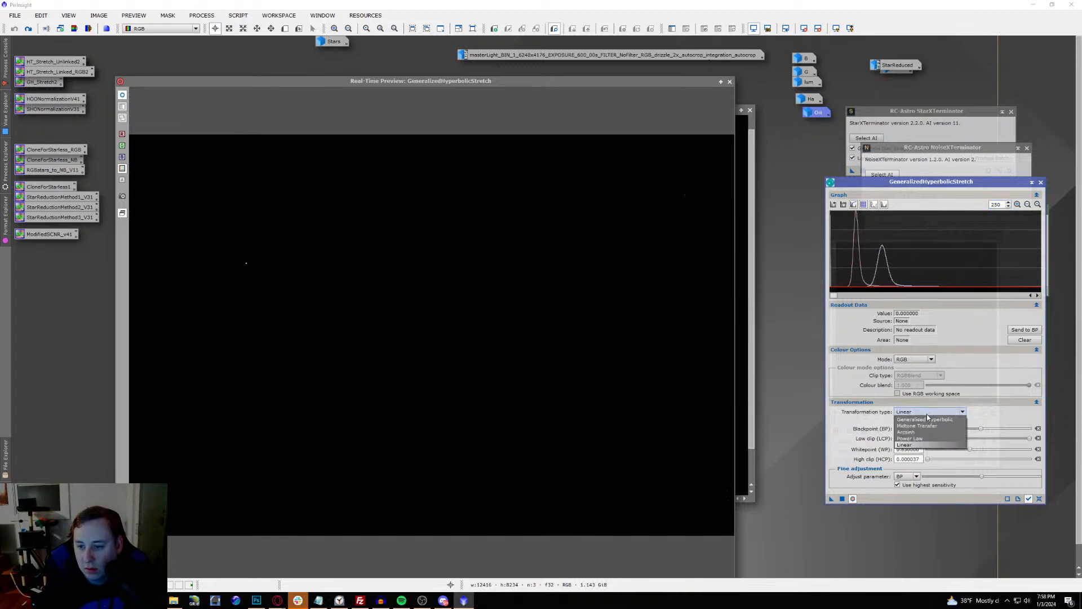
left_click(930, 445)
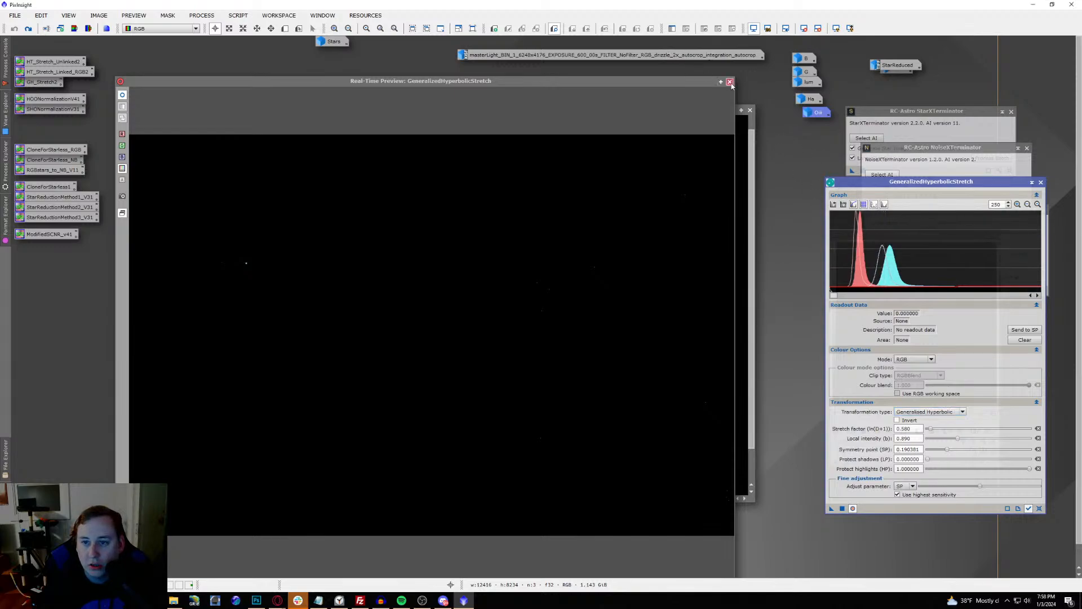
left_click(730, 83)
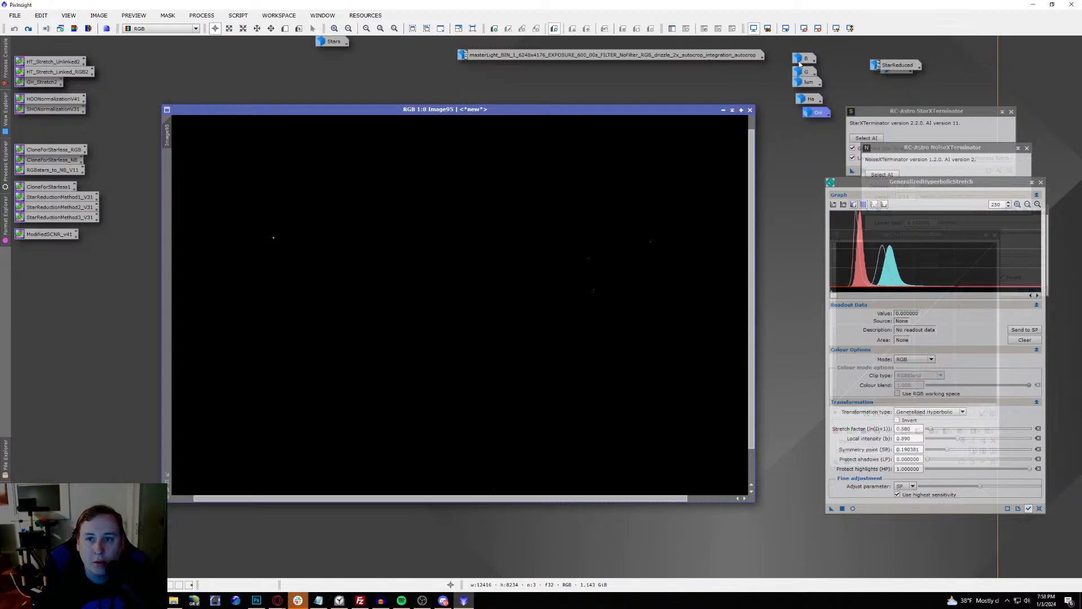
left_click(1031, 182)
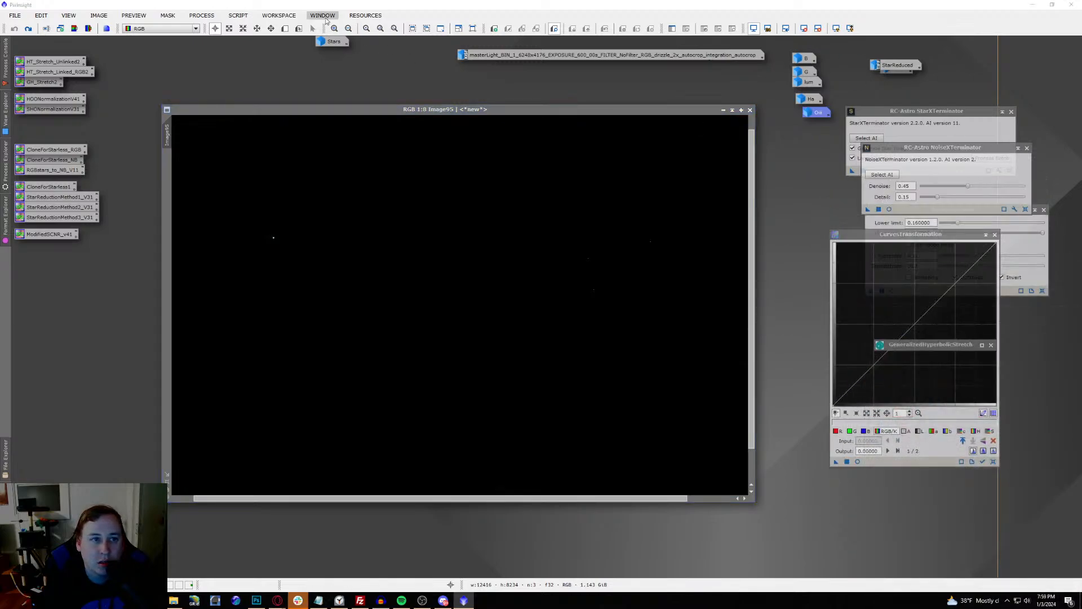
Step: Open HistogramTransformation with a real-time preview and select Image95 as its histogram view
left_click(201, 15)
mouse_move(226, 28)
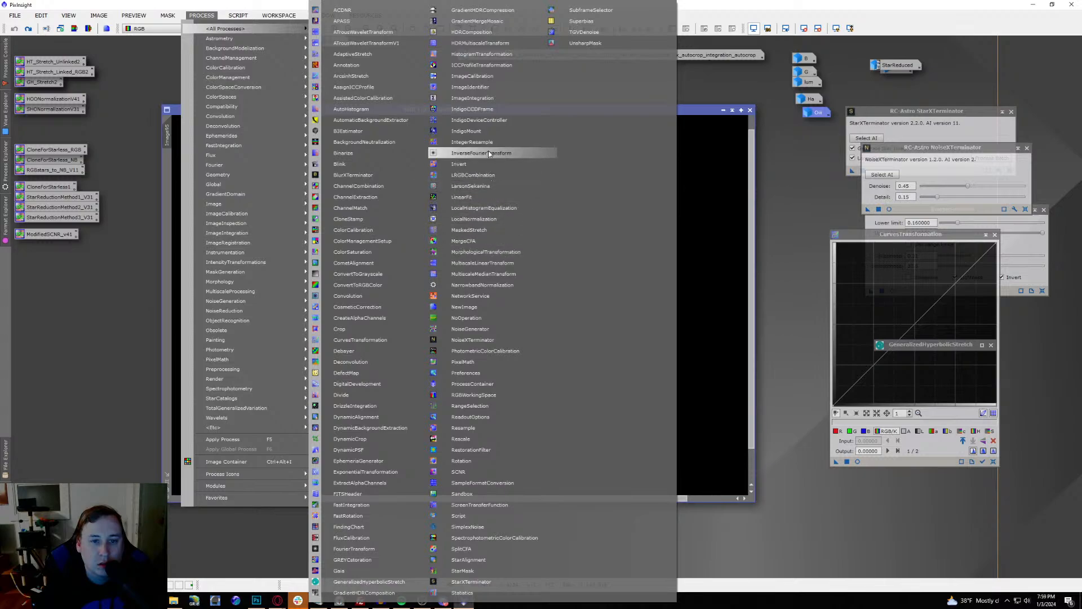
left_click(488, 57)
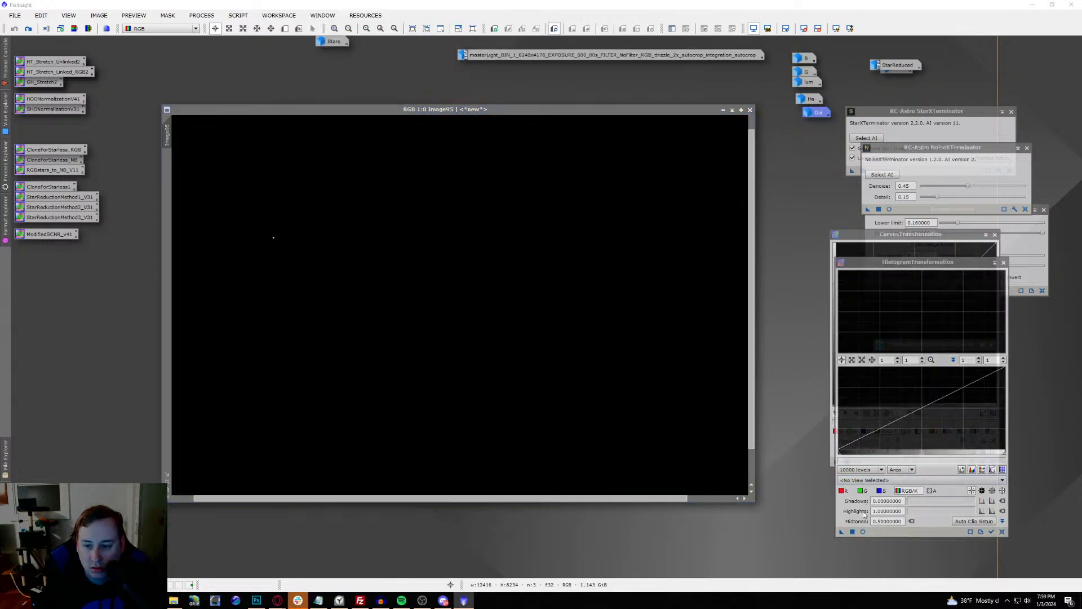
left_click(863, 532)
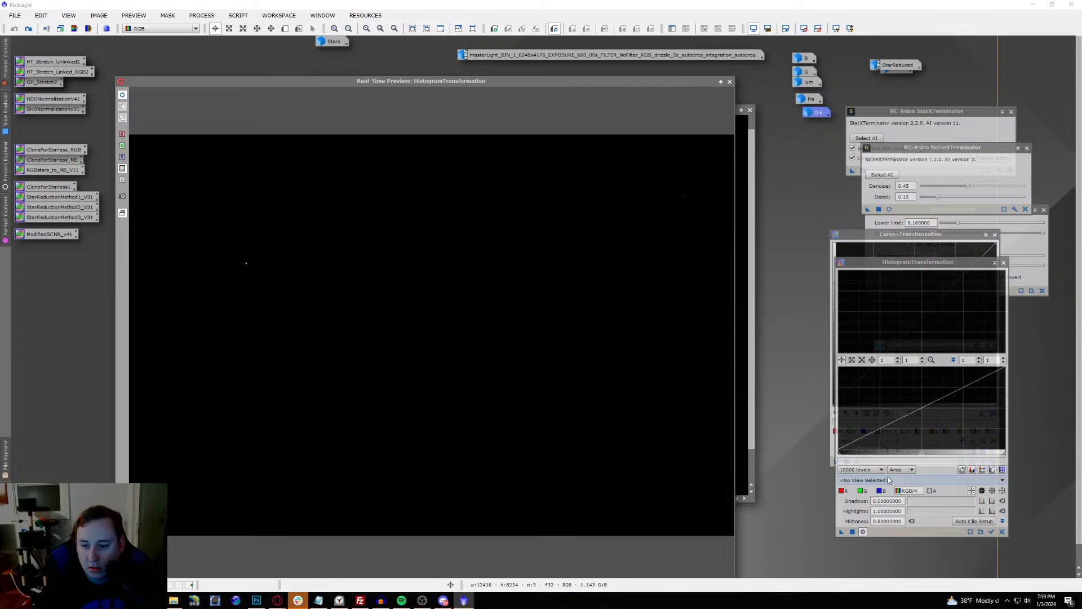
left_click(884, 481)
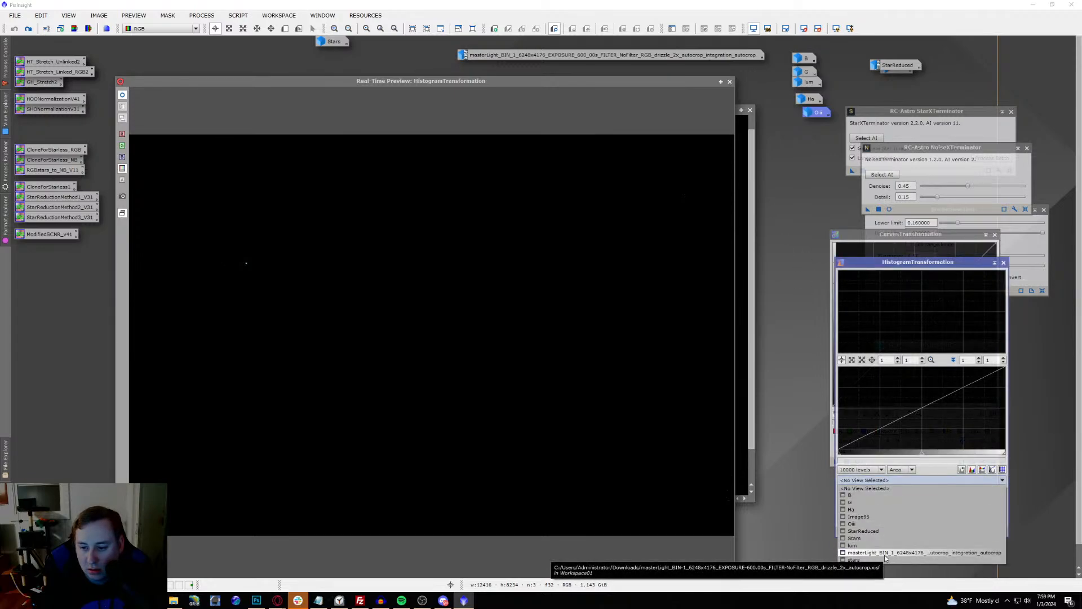
left_click_drag(622, 86, 669, 64)
left_click(890, 480)
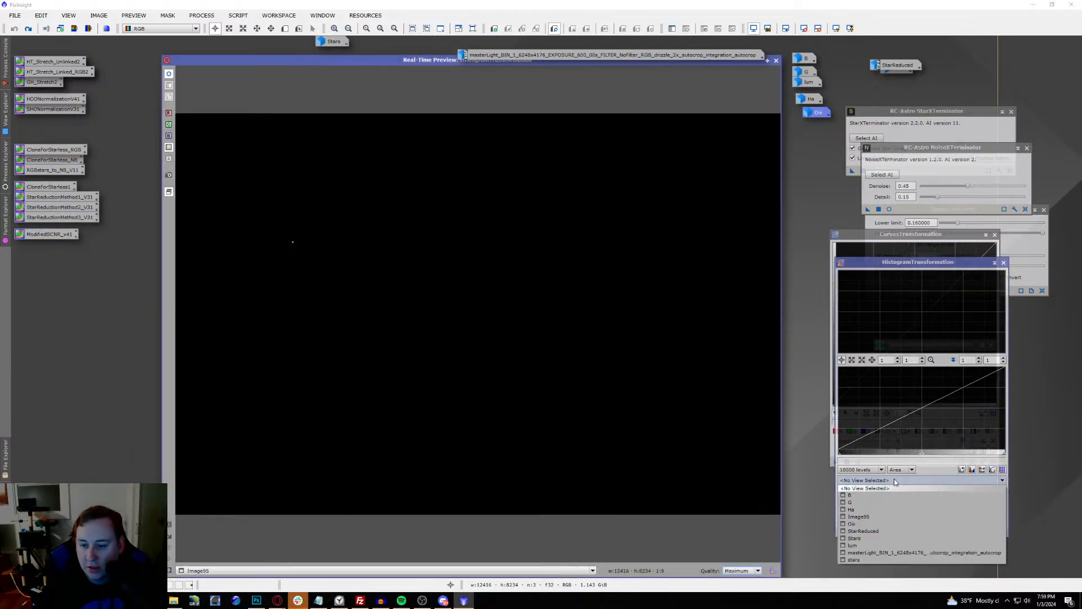
left_click(880, 514)
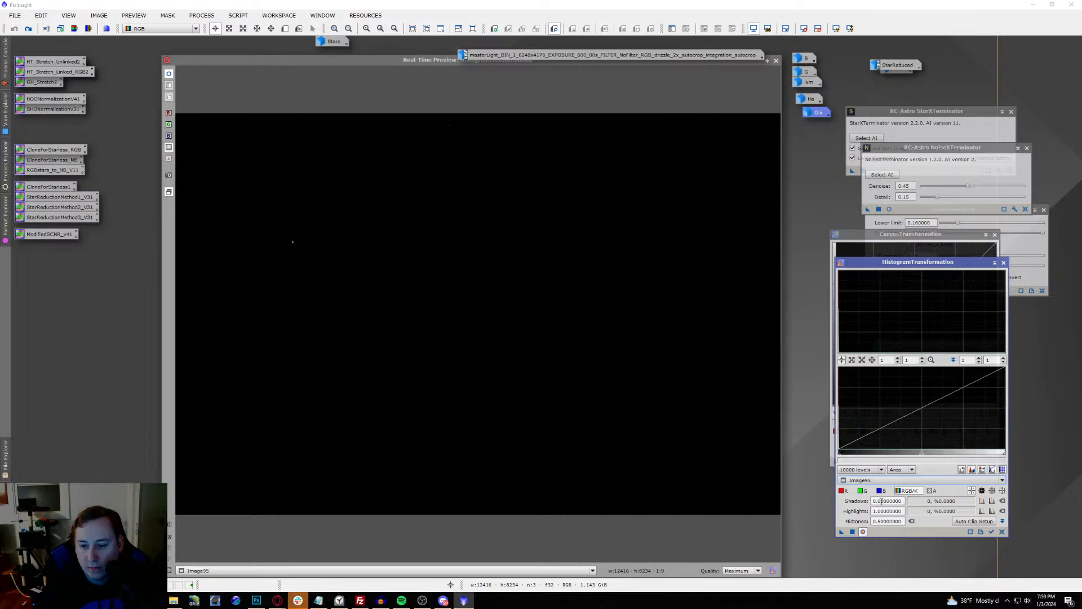
Step: Stretch the combined RGB image with combined-channel midtones of about 0.066 and reset the histogram settings
left_click_drag(919, 455, 849, 446)
left_click(852, 531)
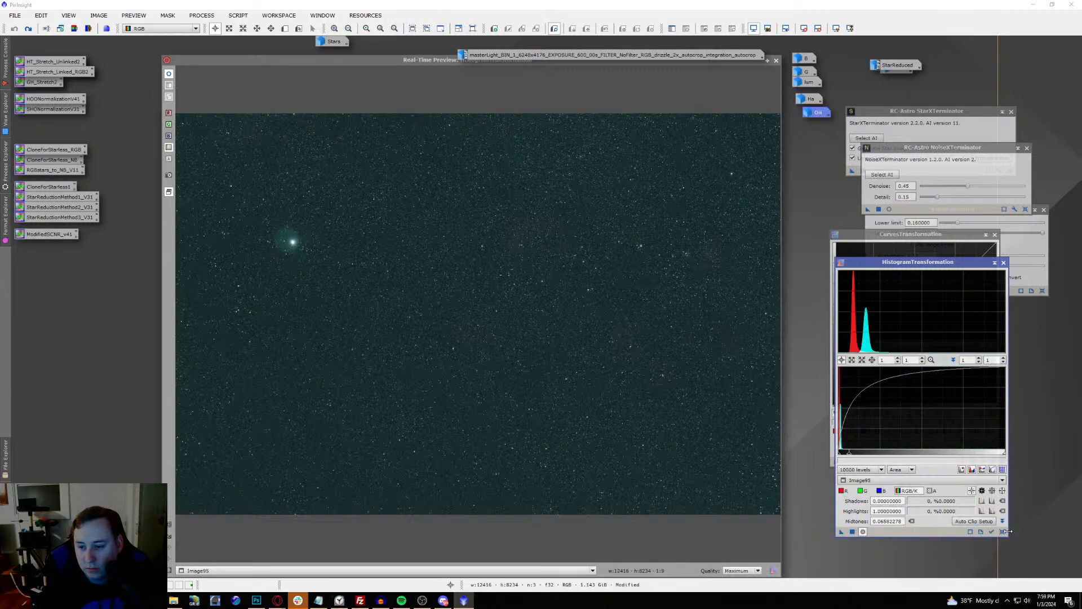
left_click(1003, 531)
Step: Apply another histogram stretch with RGB/K midtones of about 0.142 and red midtones of about 0.32, and close the preview and HistogramTransformation
left_click_drag(921, 455, 862, 453)
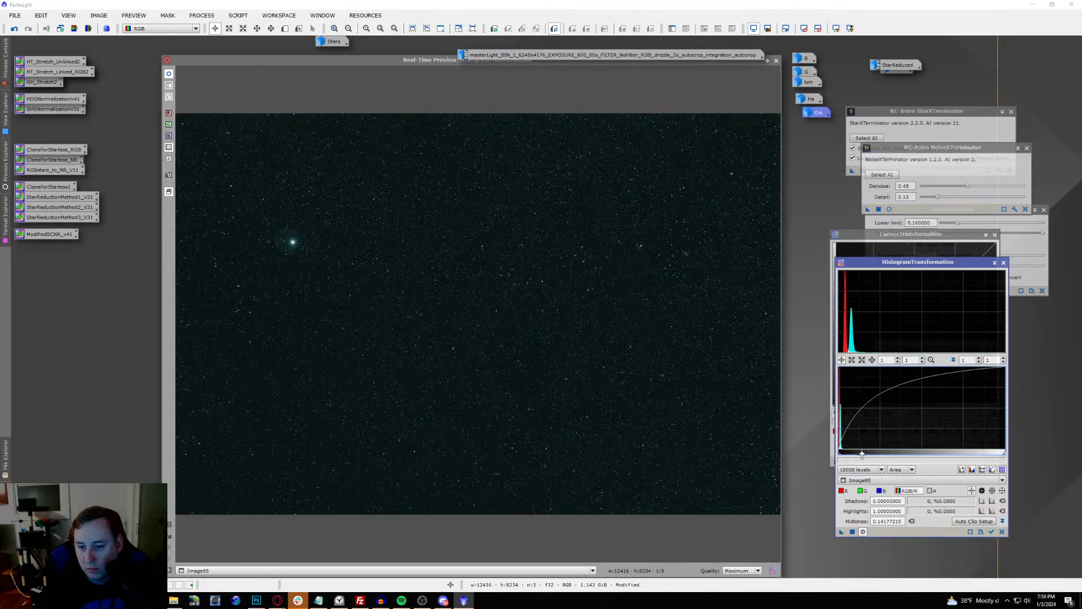
left_click(848, 492)
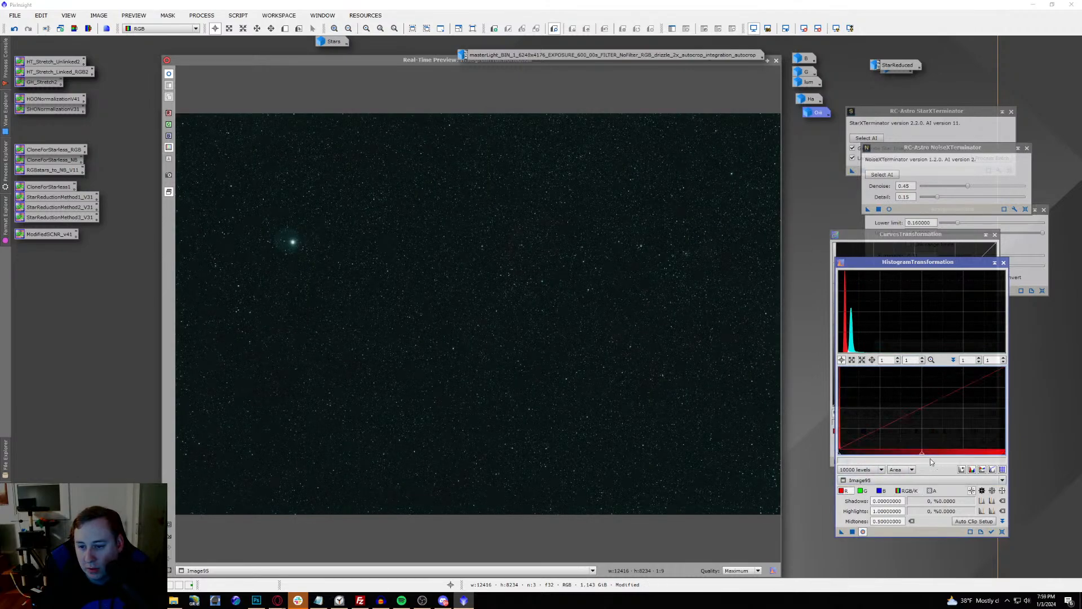
left_click_drag(923, 456, 894, 454)
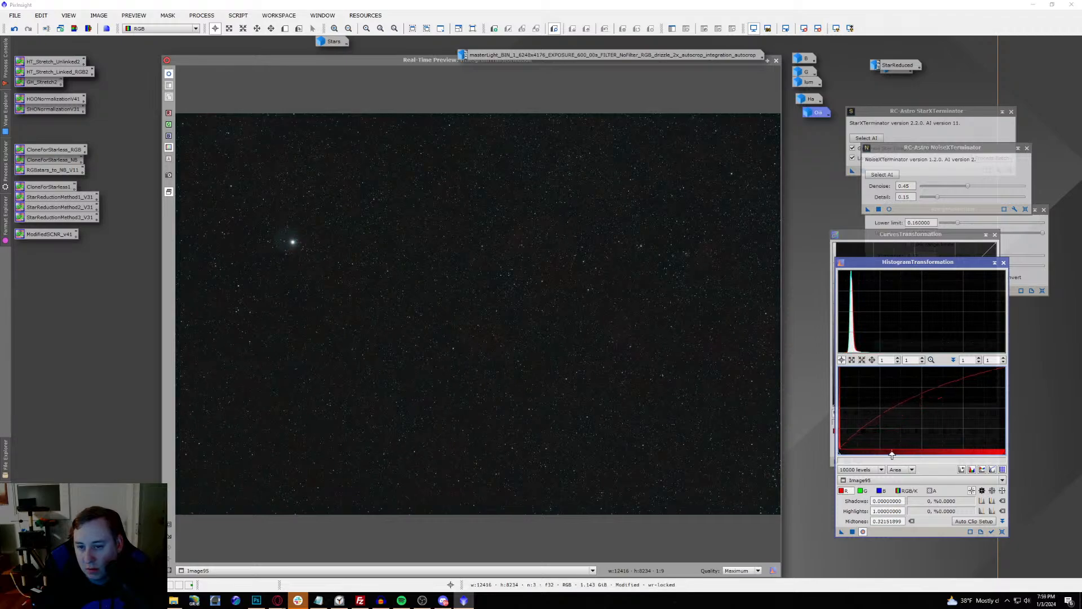
left_click(852, 532)
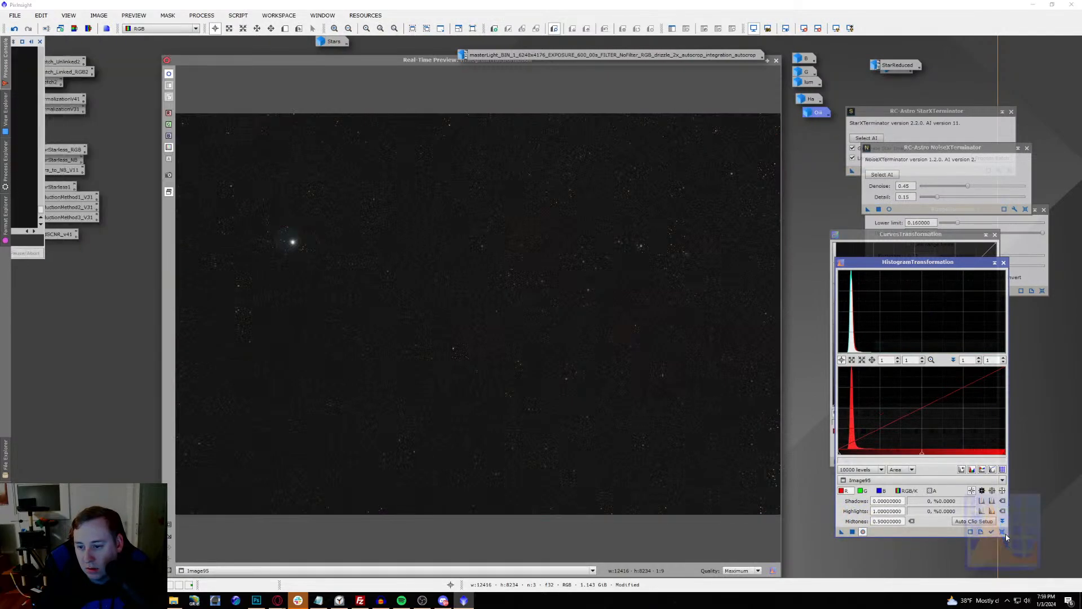
left_click(1002, 531)
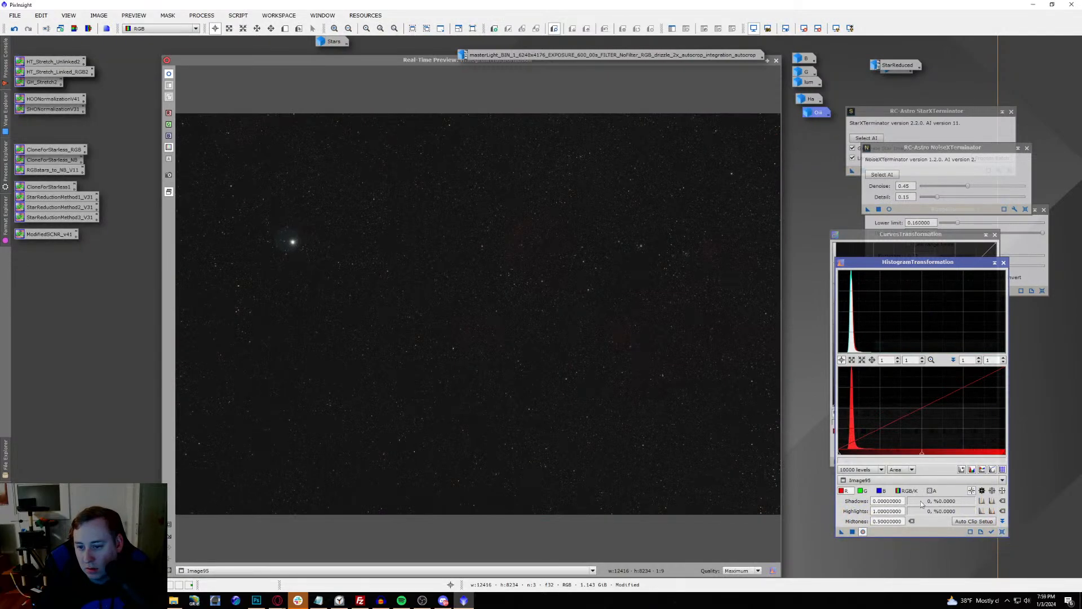
left_click(906, 490)
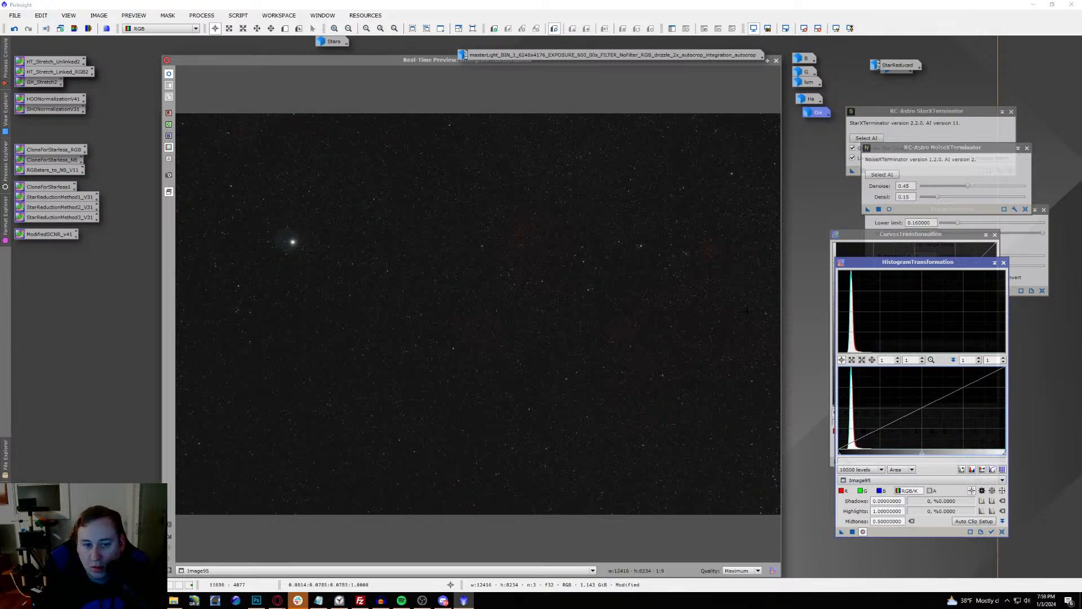
left_click(776, 61)
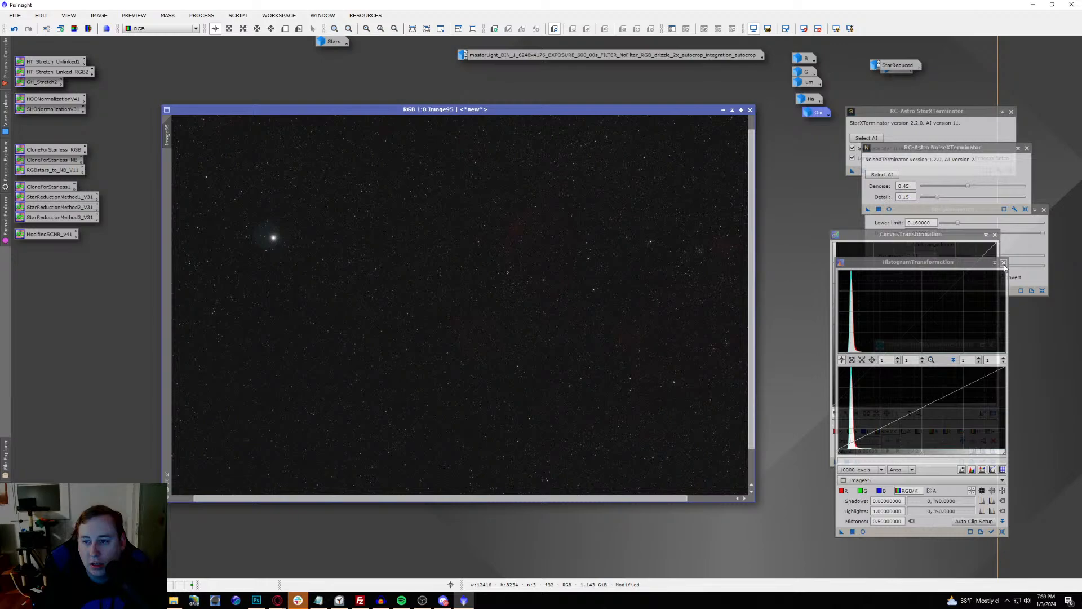
left_click(1003, 263)
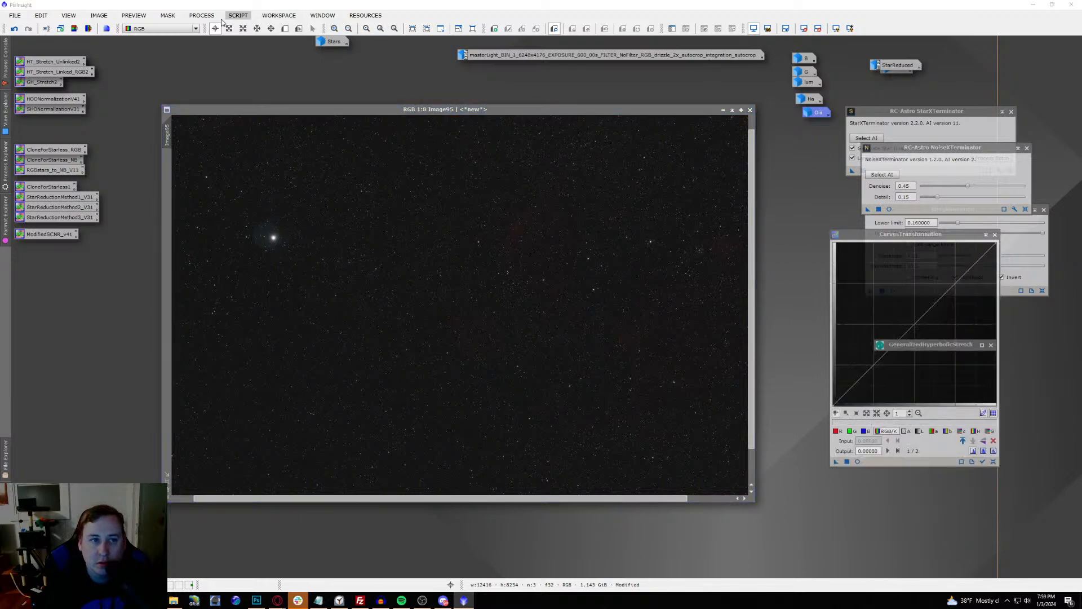
Step: Open GeneralizedHyperbolicStretch and fit its graph at 1x so the full histogram of the combined RGB image is shown
left_click(201, 15)
mouse_move(237, 28)
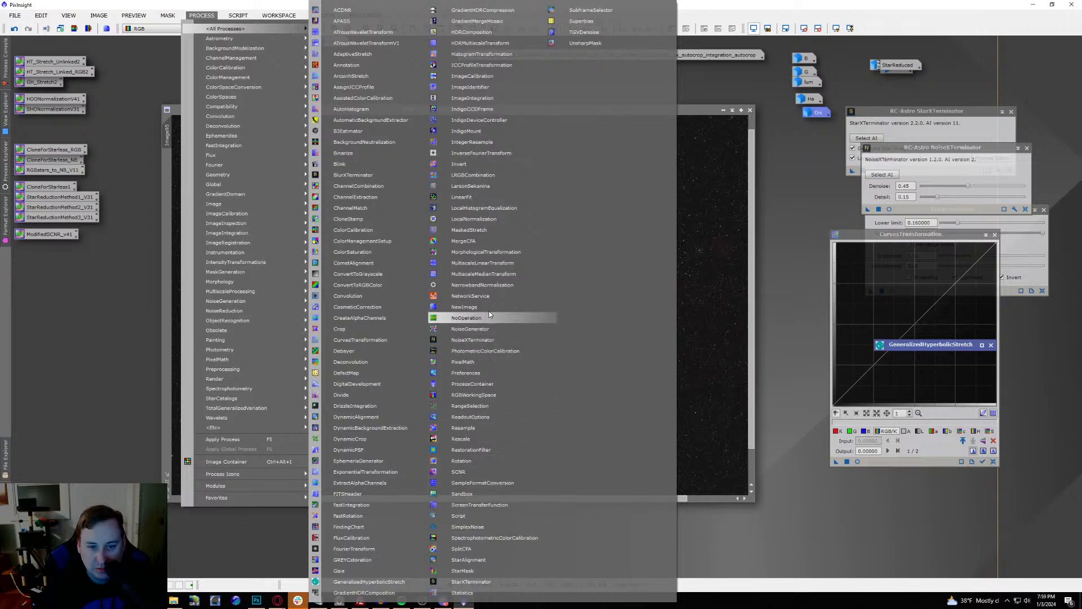
left_click(374, 581)
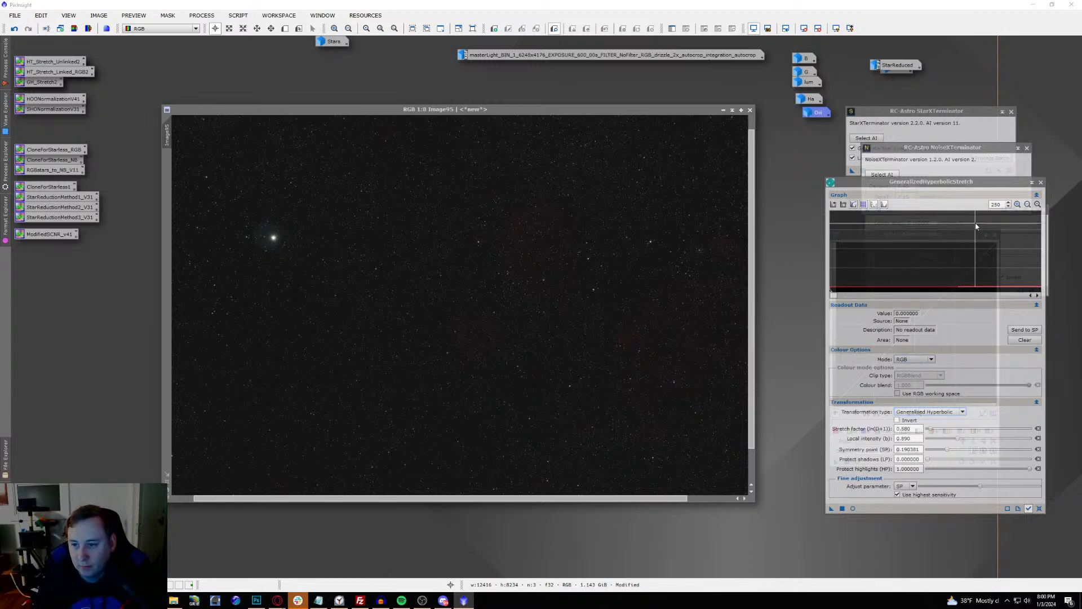
left_click(1018, 197)
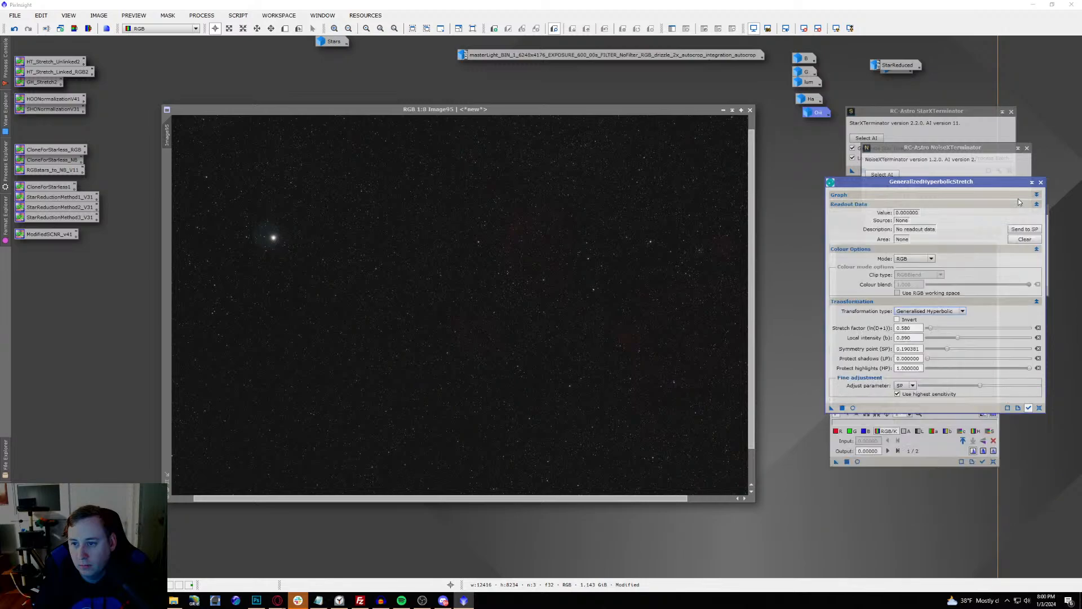
left_click(1037, 195)
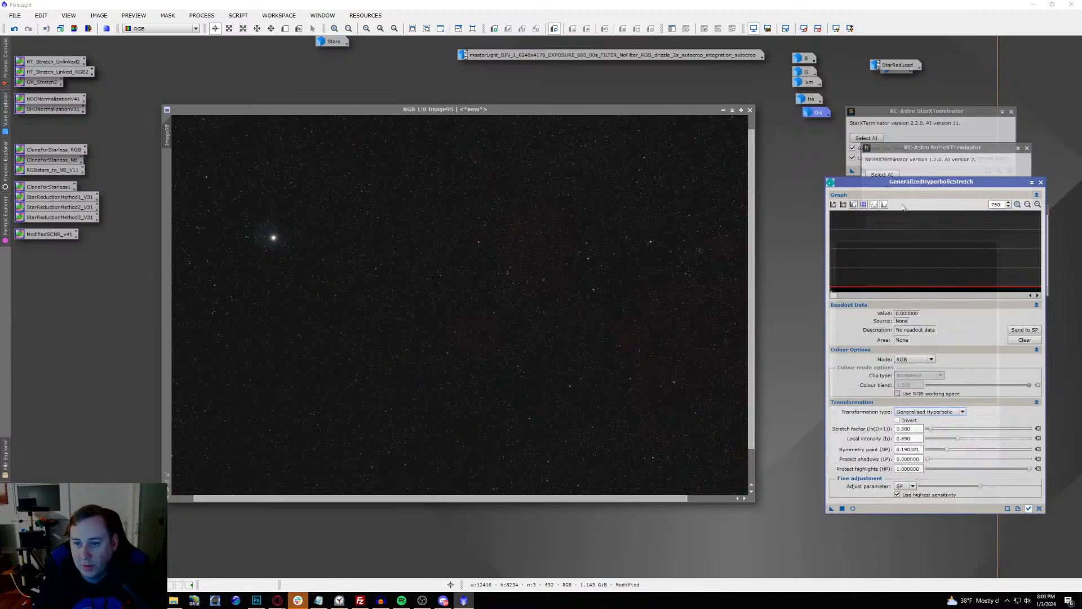
left_click(1026, 206)
left_click(1017, 206)
left_click_drag(834, 295, 854, 297)
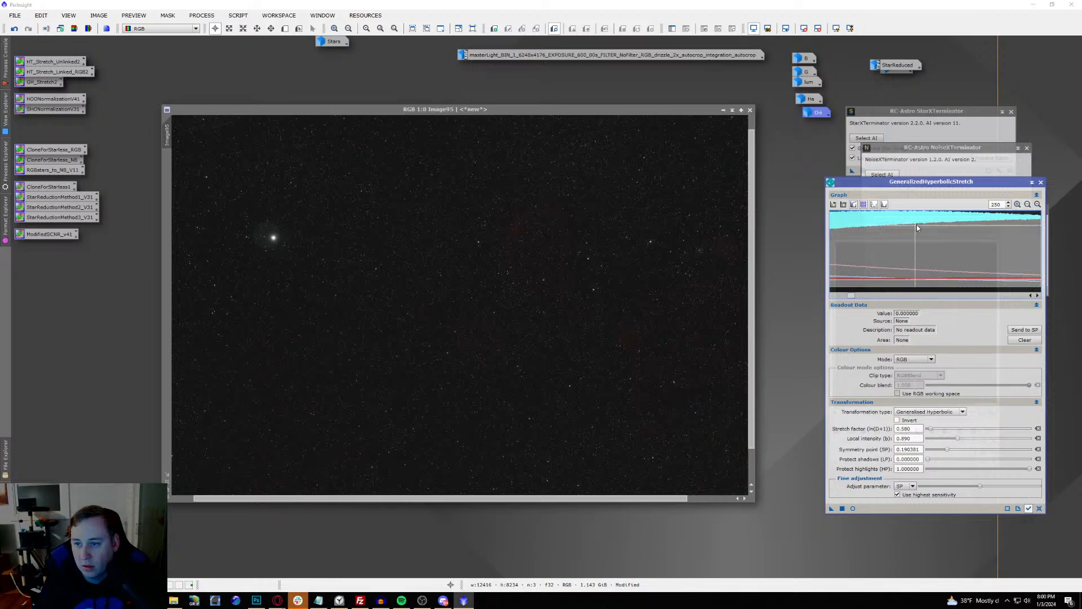
left_click(1025, 206)
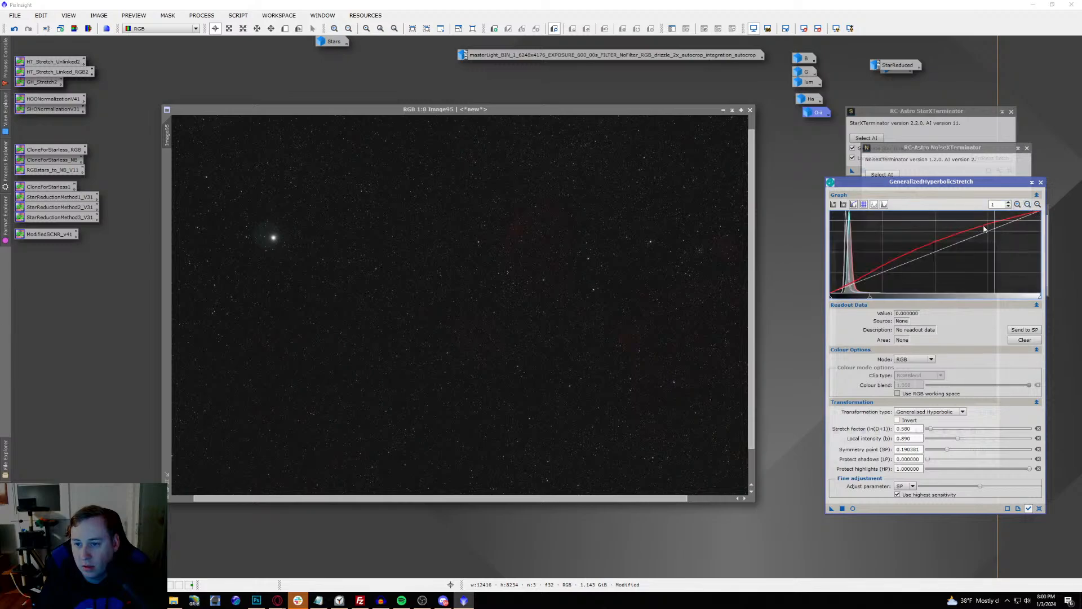
Step: Set the stretch factor to 2.160 and the symmetry point to about 0.086 at the histogram peak, with a real-time preview open
left_click(851, 275)
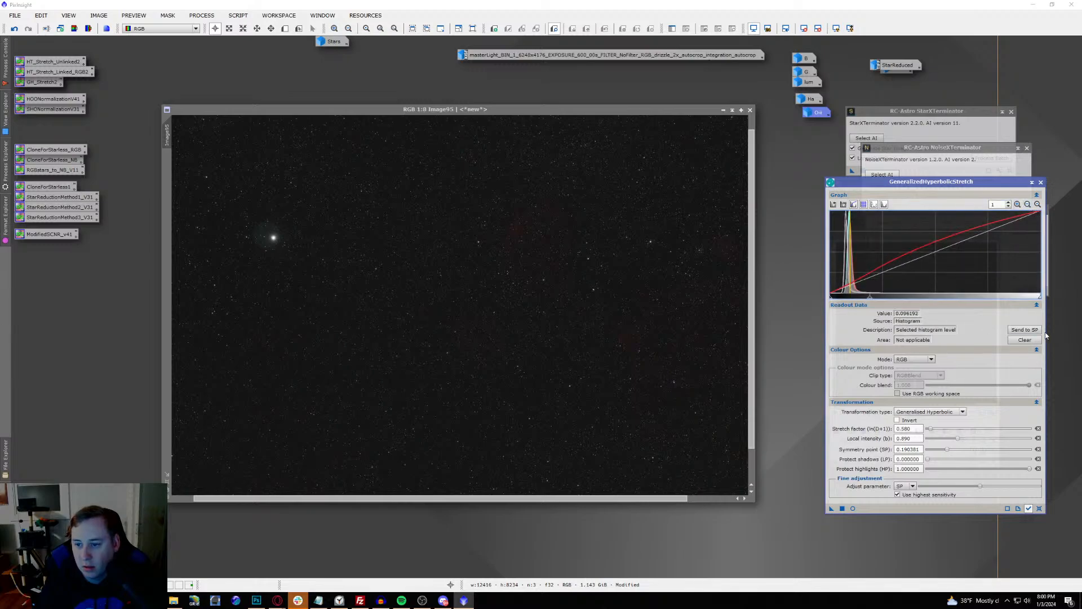
left_click(1024, 331)
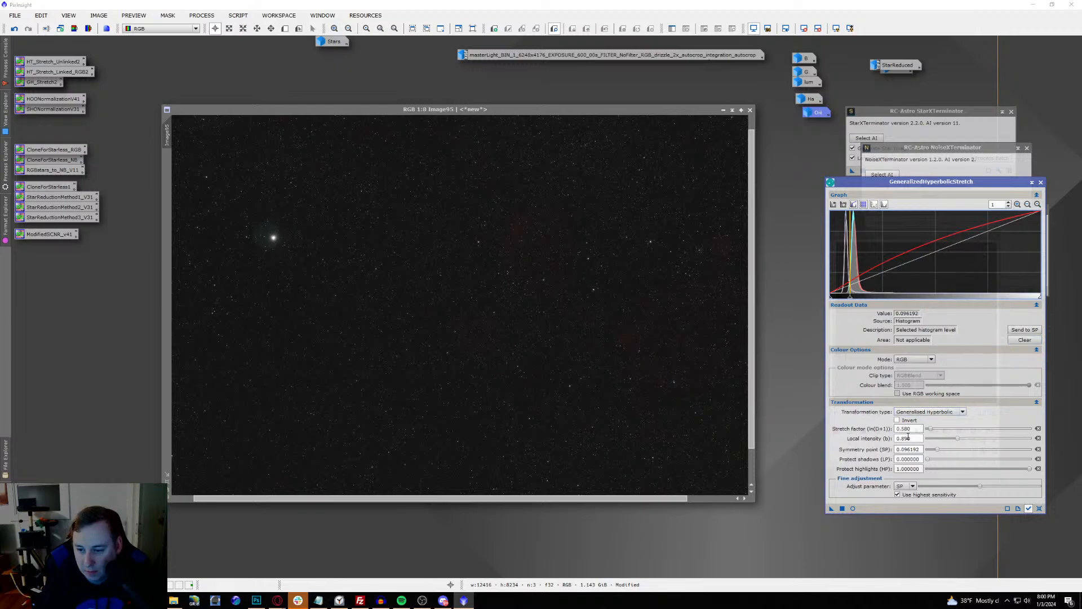
left_click_drag(933, 431, 940, 431)
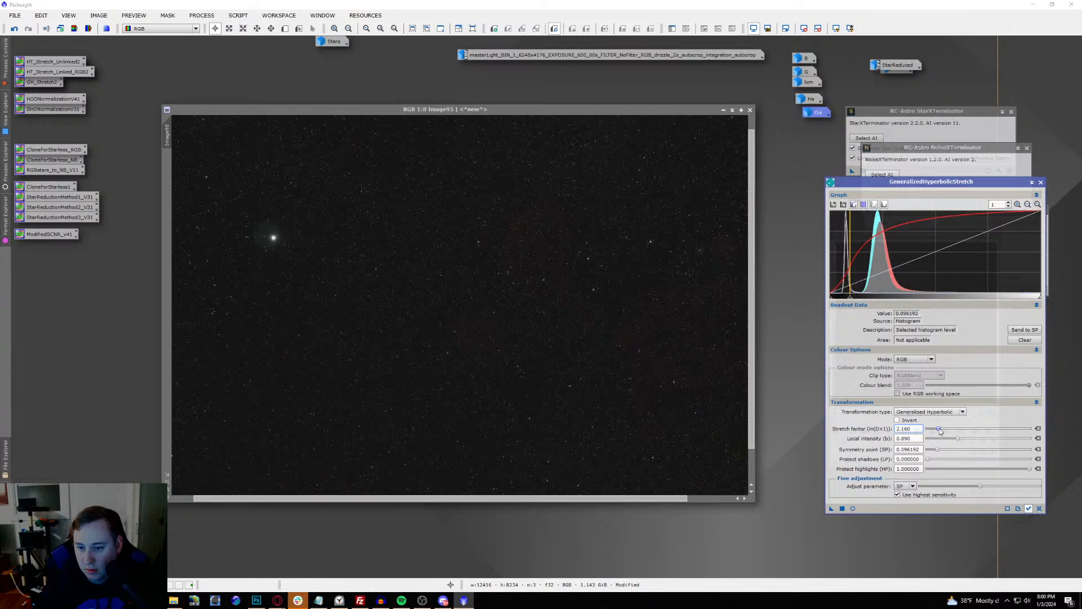
left_click(854, 508)
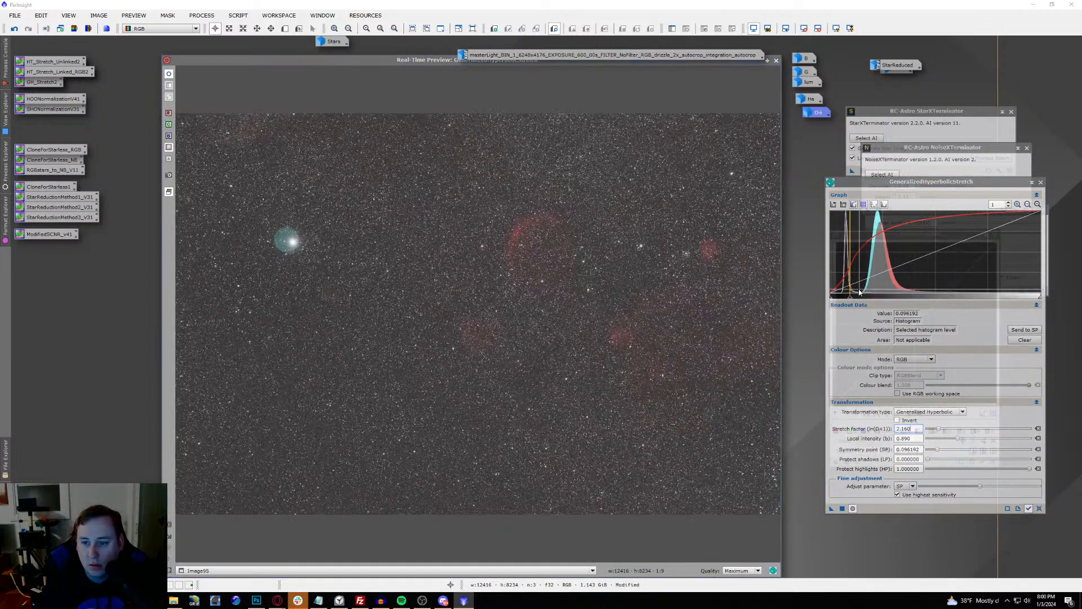
left_click_drag(852, 300, 848, 303)
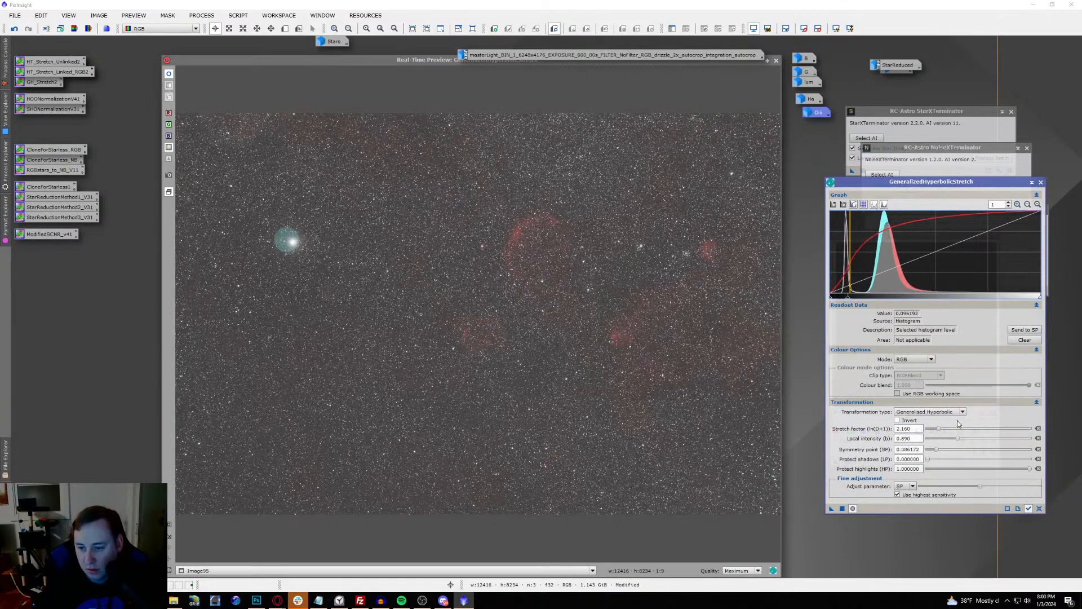
Step: Preview the stretch in Blue and Green modes, return the mode to RGB, and apply the generalized hyperbolic stretch
left_click(916, 360)
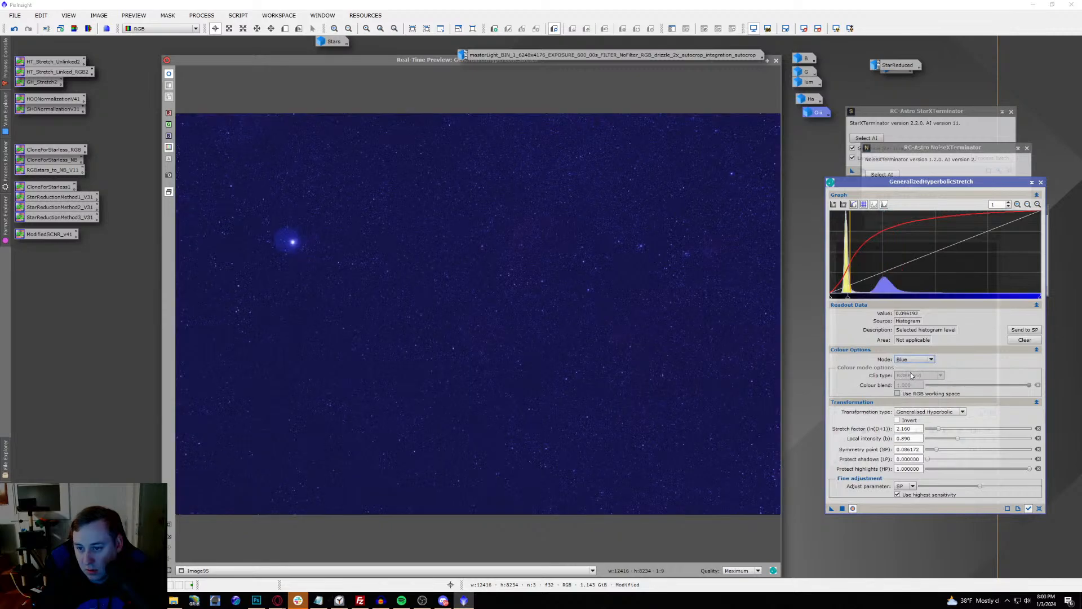
left_click(908, 359)
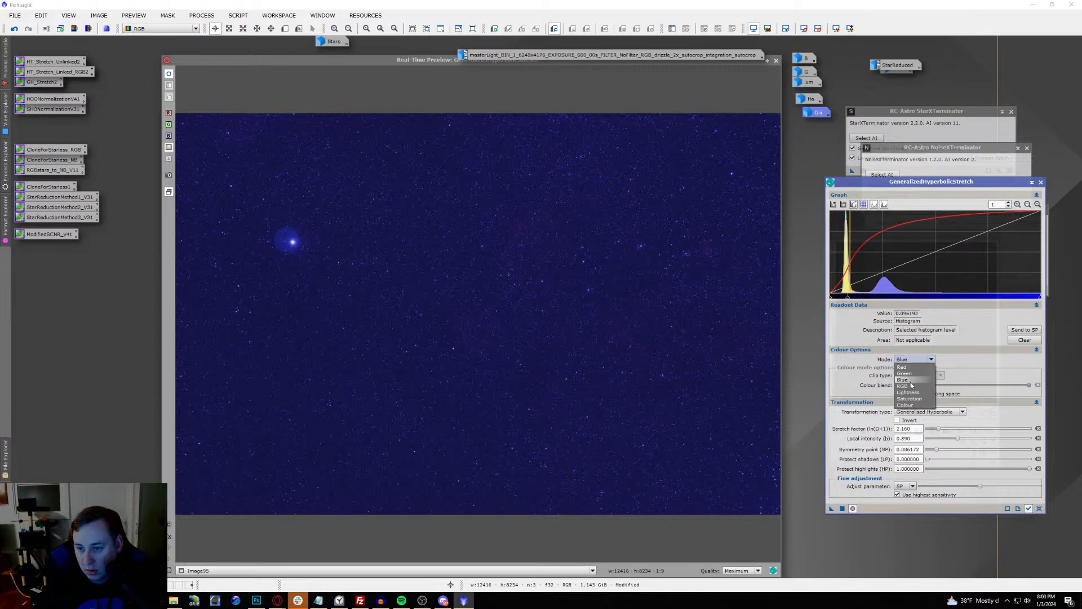
left_click(909, 373)
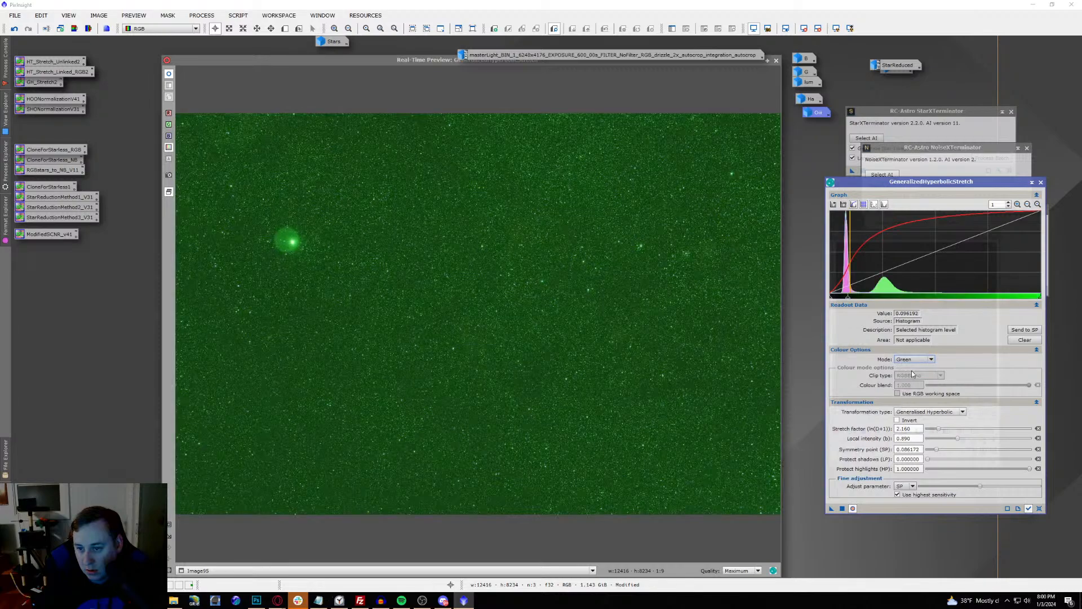
left_click(911, 359)
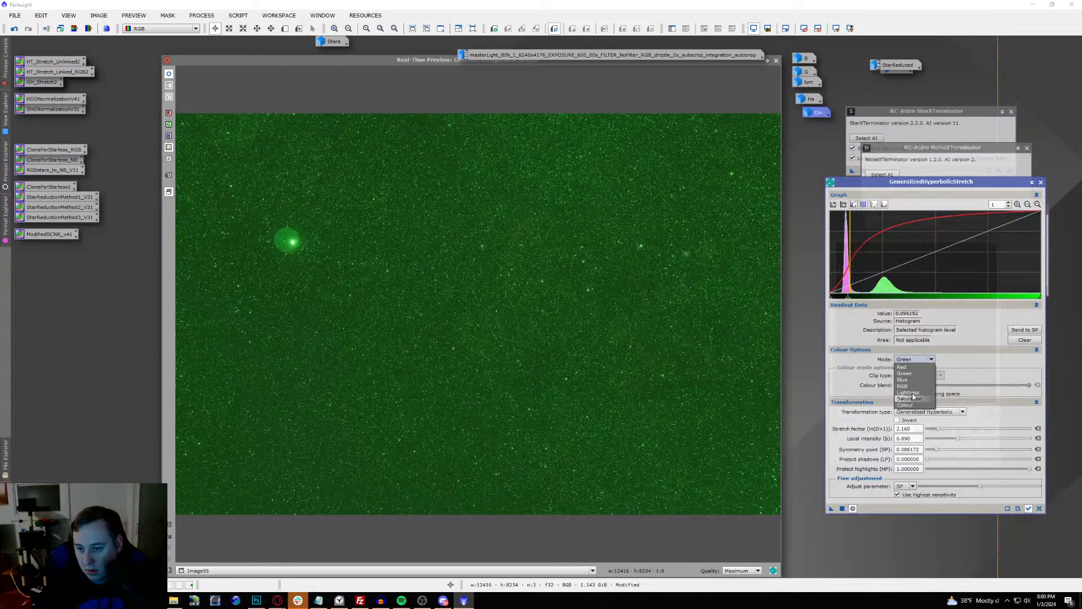
left_click(905, 385)
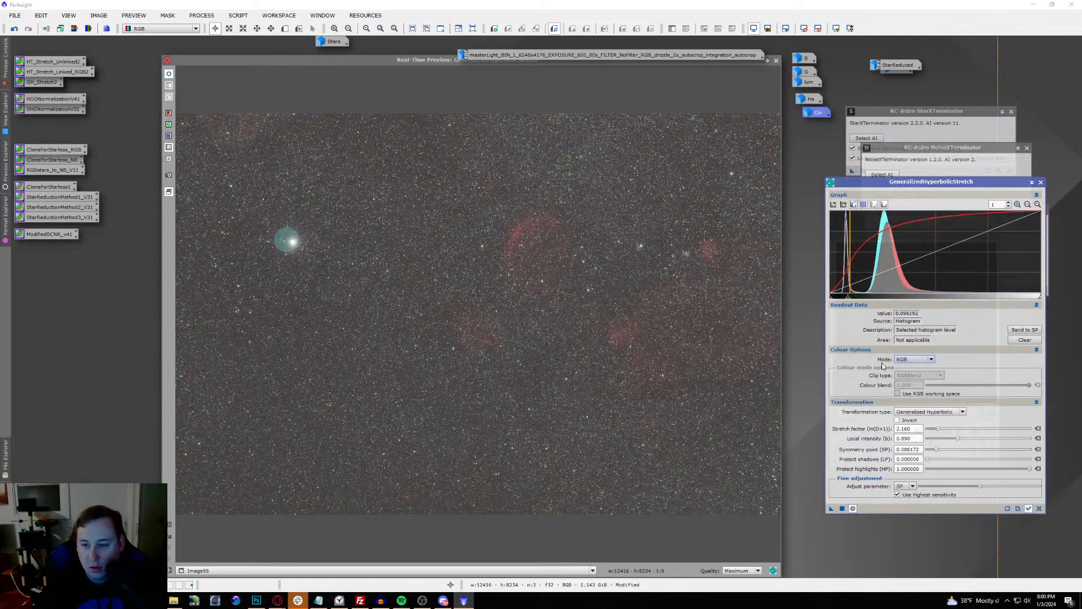
left_click(841, 508)
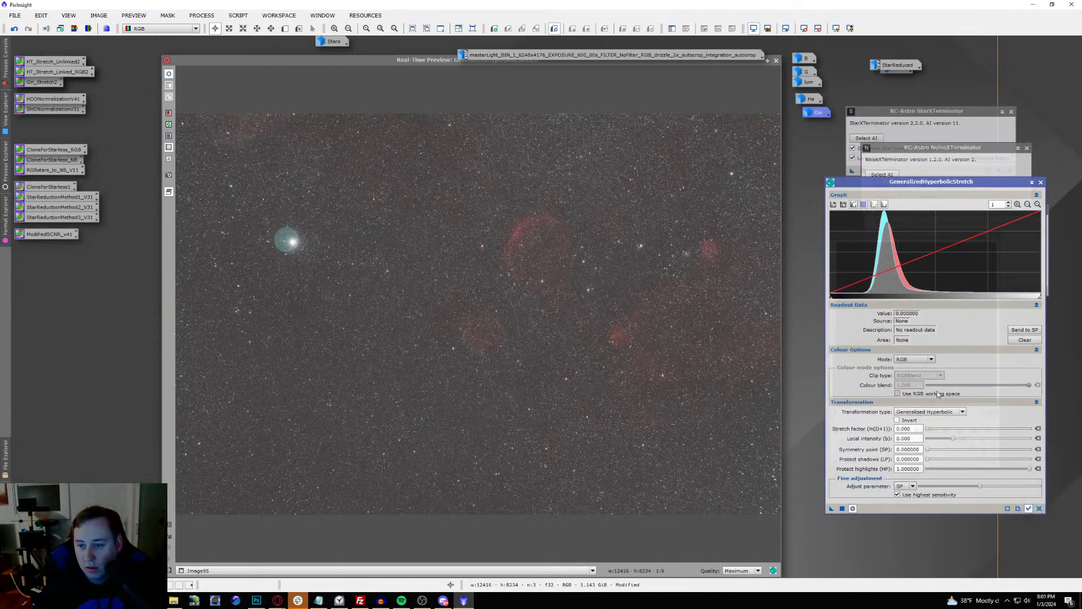
Step: Try a Linear transformation with a blackpoint of about 0.13 in the real-time preview
left_click(929, 411)
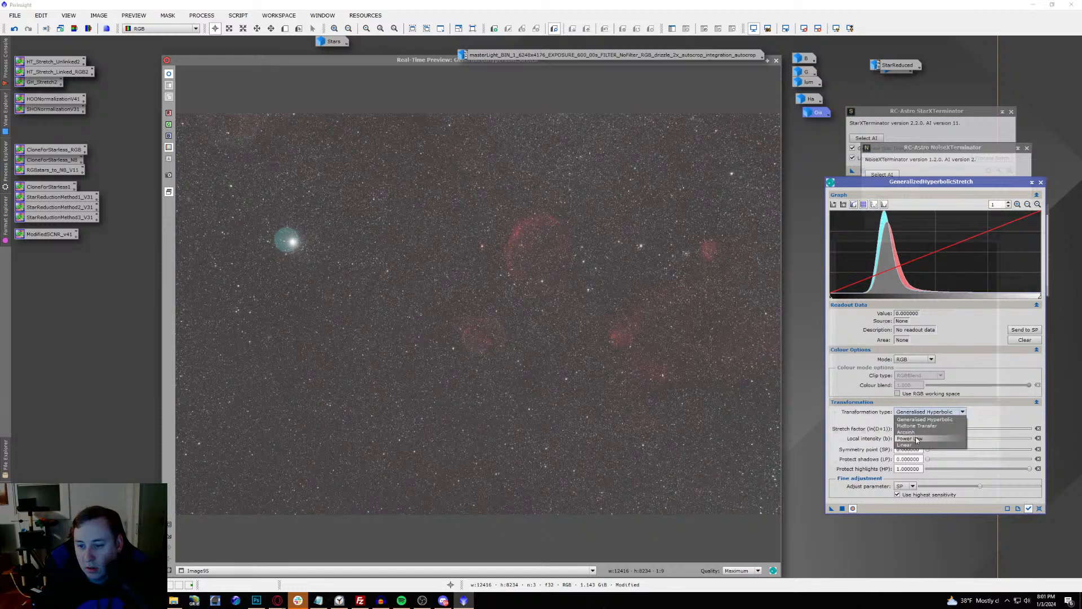
key("Escape")
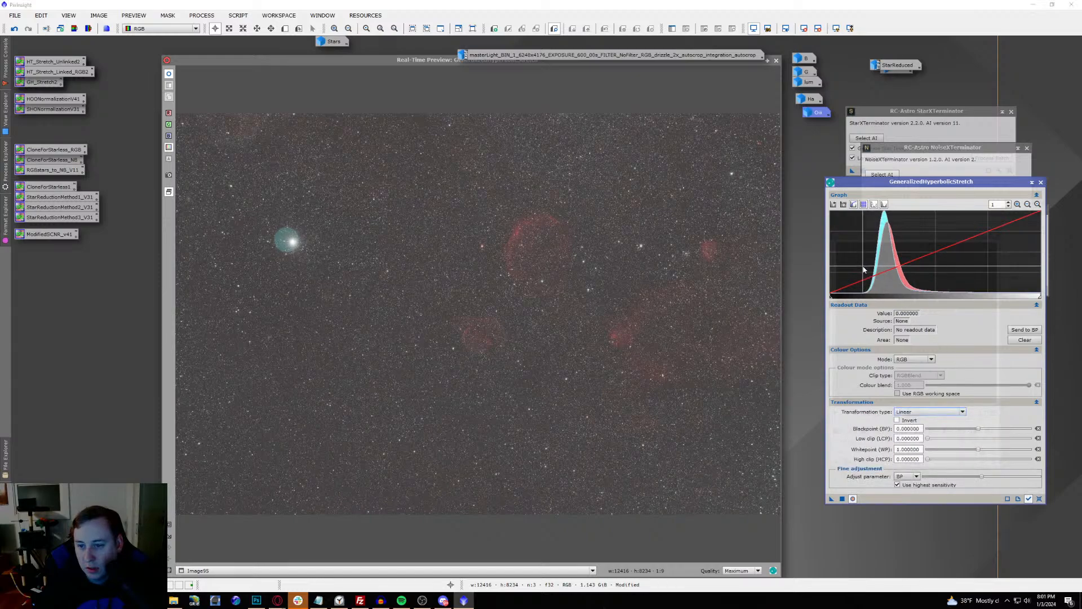
left_click(861, 260)
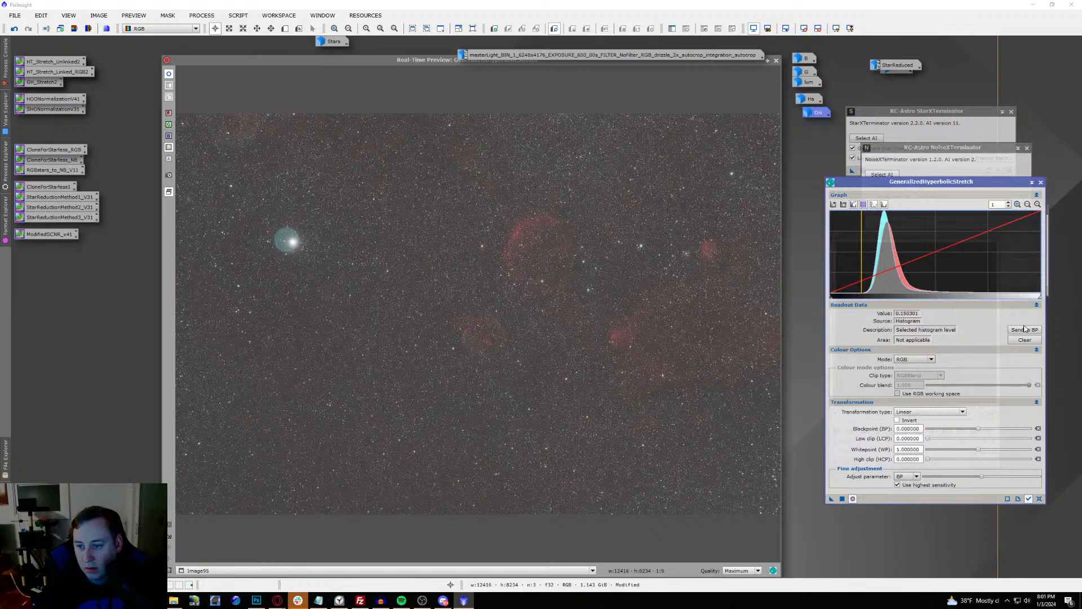
left_click(1024, 329)
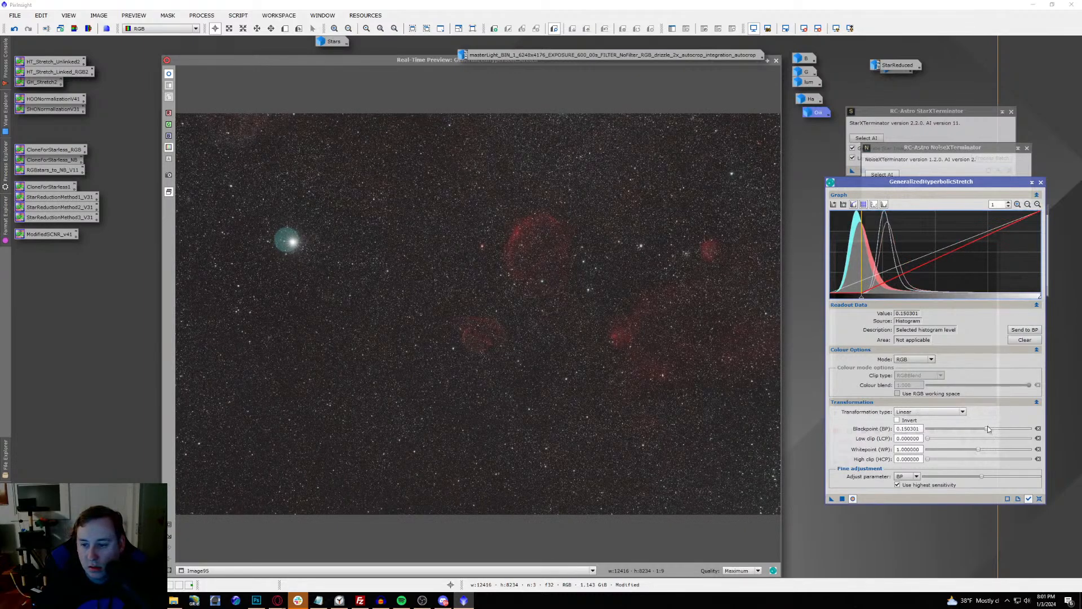
left_click_drag(986, 432, 981, 431)
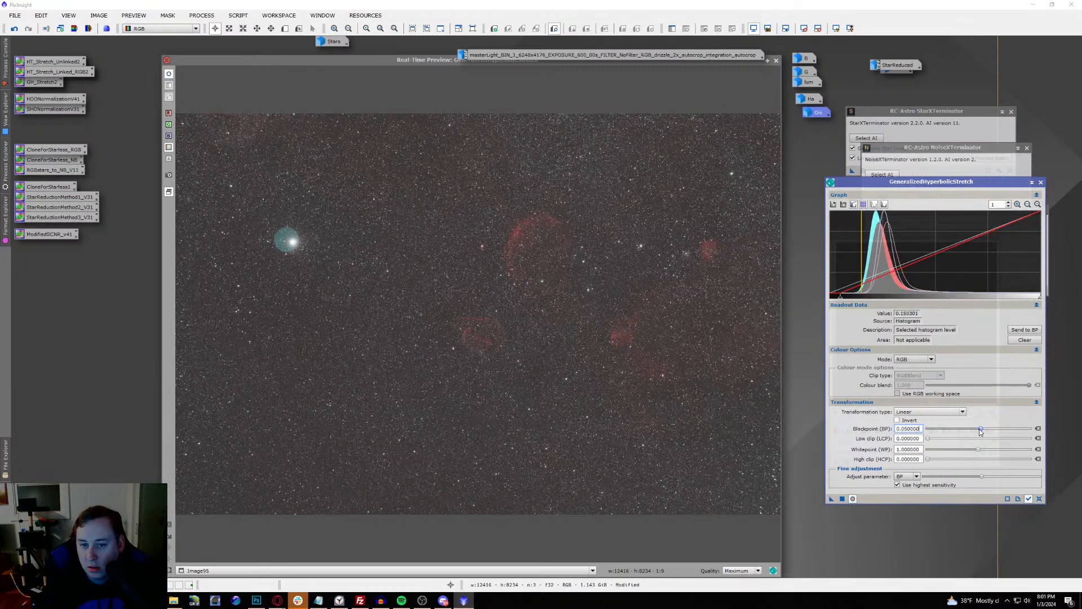
mouse_move(981, 432)
left_mouse_down()
mouse_move(981, 451)
mouse_move(964, 448)
mouse_move(986, 433)
left_mouse_up()
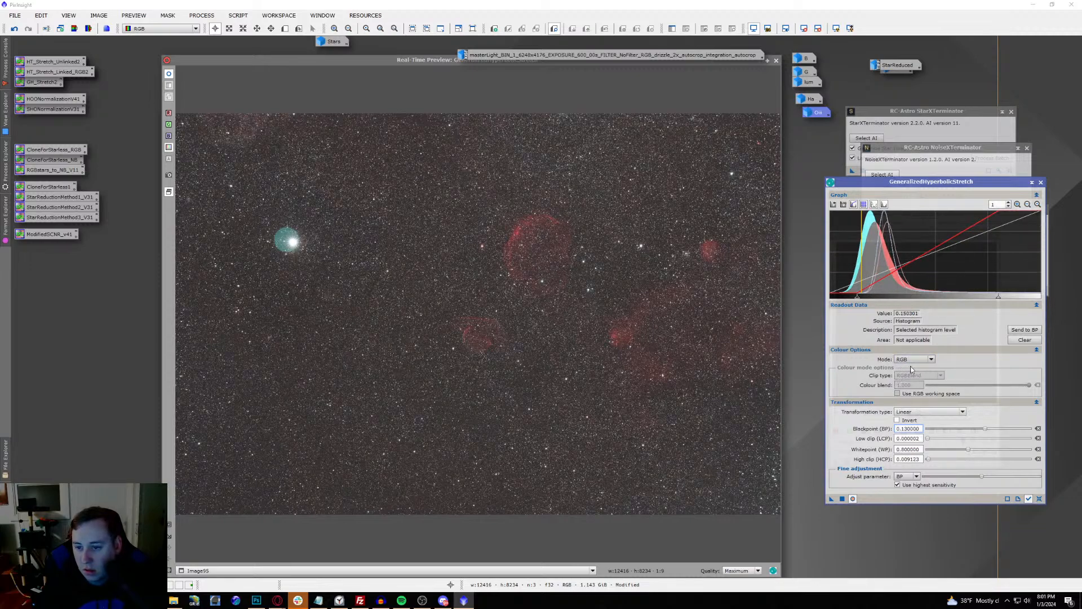
Step: Apply an Arcsinh transformation with stretch factor about 1.58, symmetry point 0.54, shadow protection 0.15 and highlight protection 0.54
left_click(938, 411)
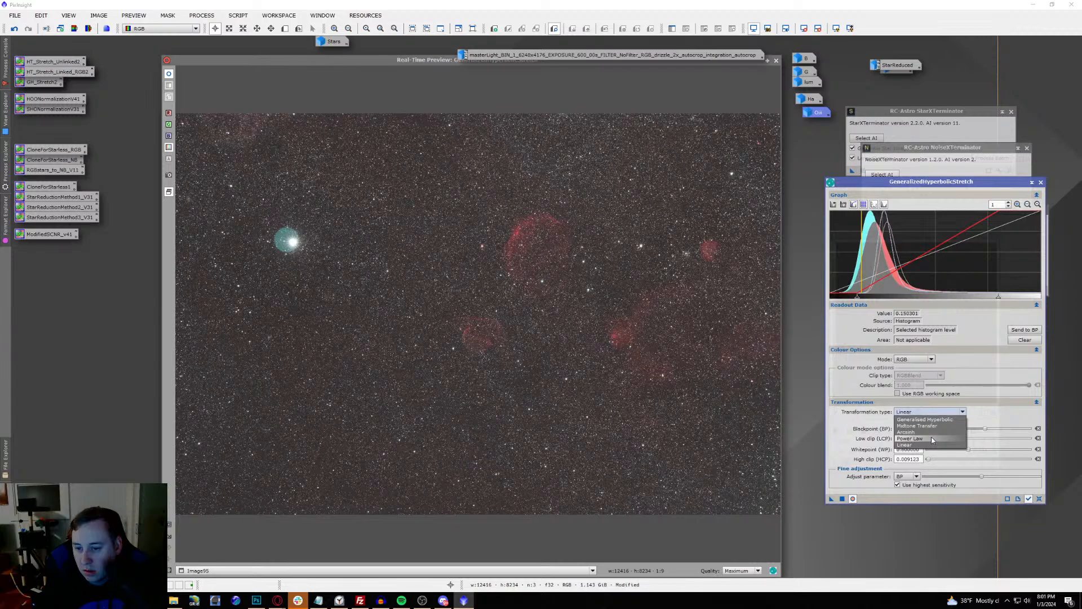
left_click(932, 432)
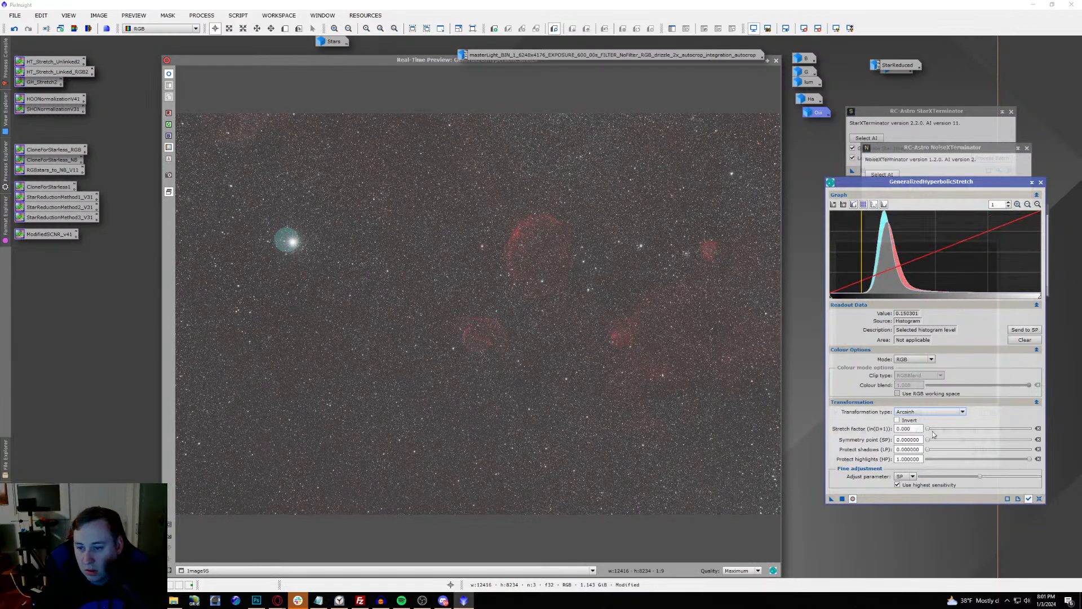
left_click_drag(927, 429, 931, 430)
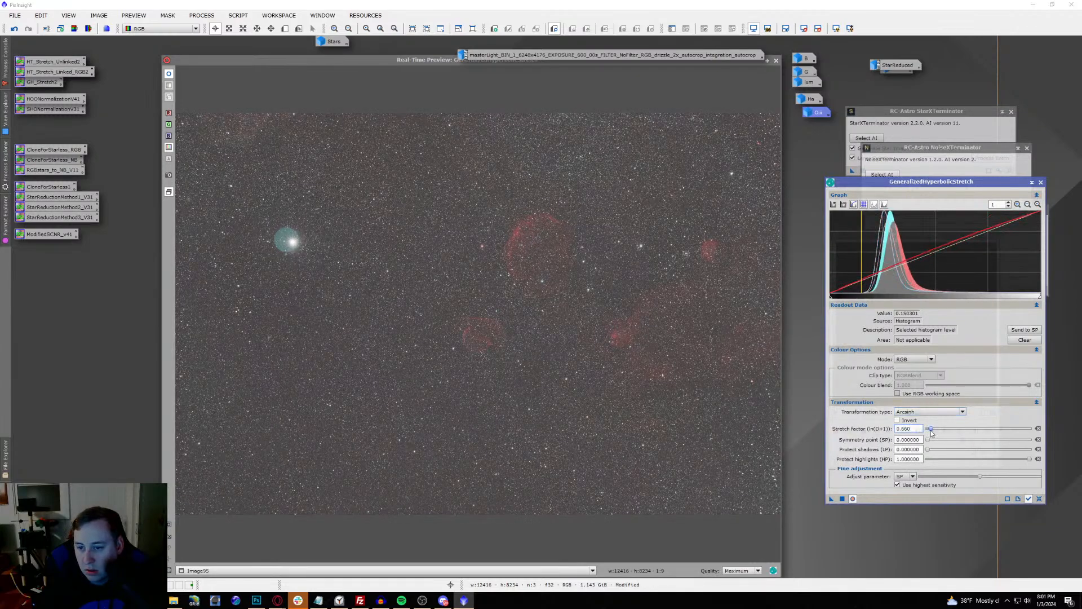
left_click(930, 451)
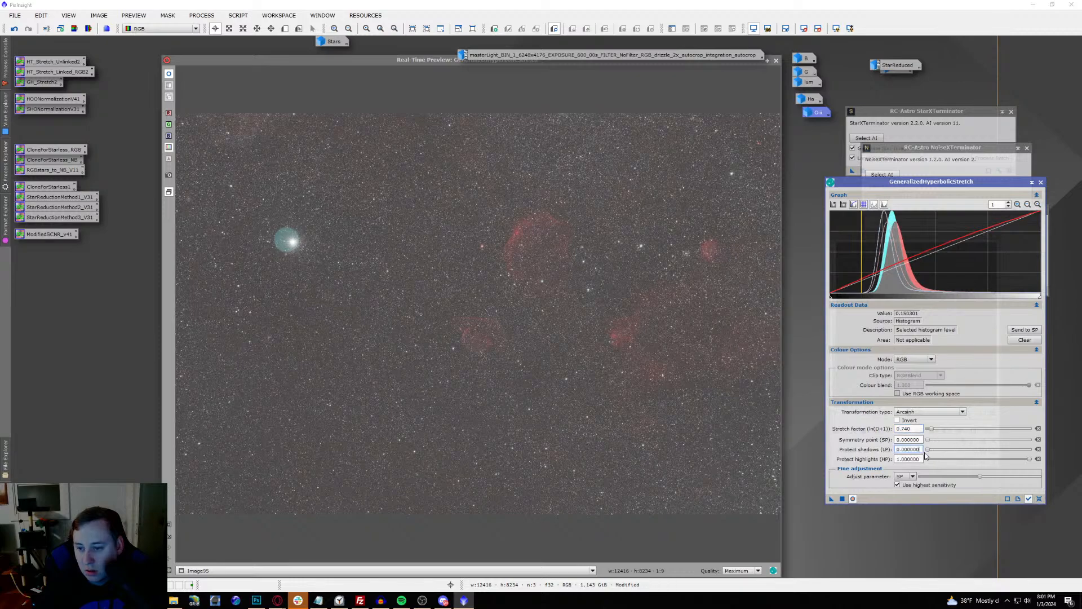
mouse_move(927, 443)
left_mouse_down()
mouse_move(983, 444)
mouse_move(945, 454)
left_mouse_up()
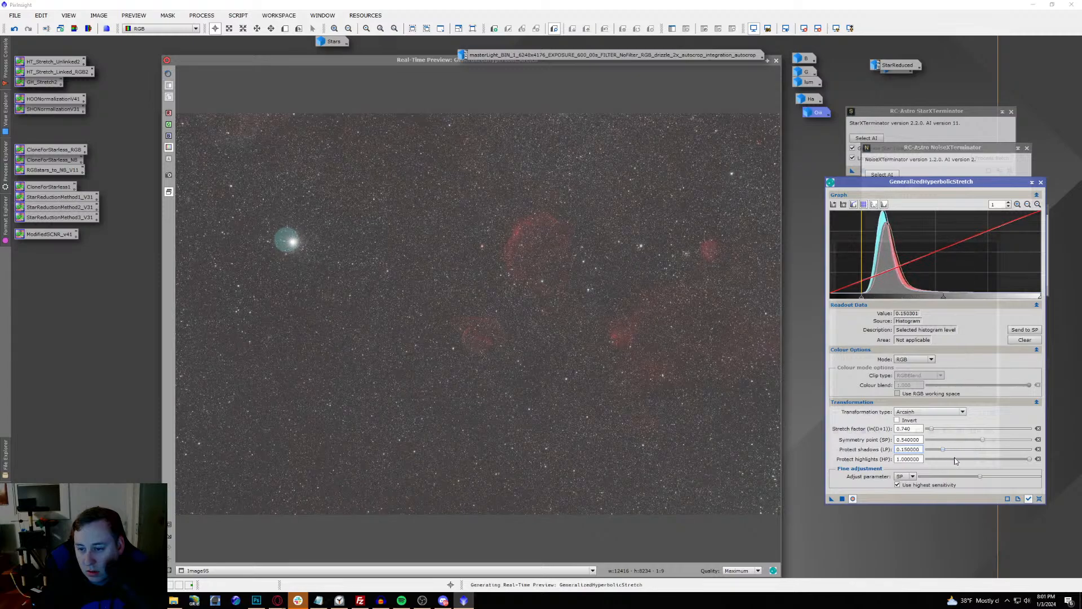
left_click_drag(1027, 461, 959, 459)
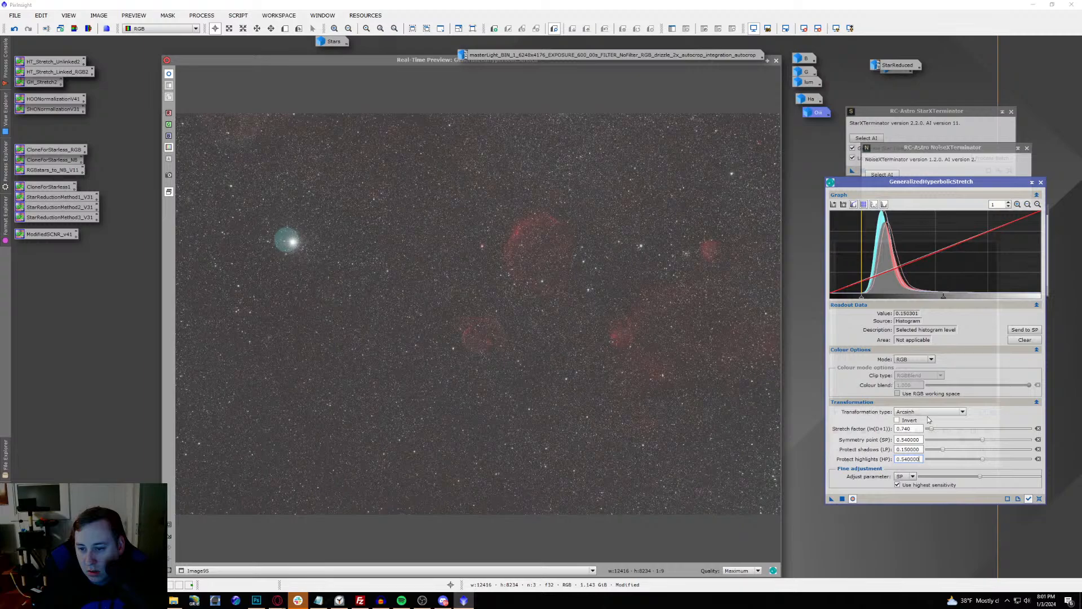
left_click_drag(933, 430, 938, 435)
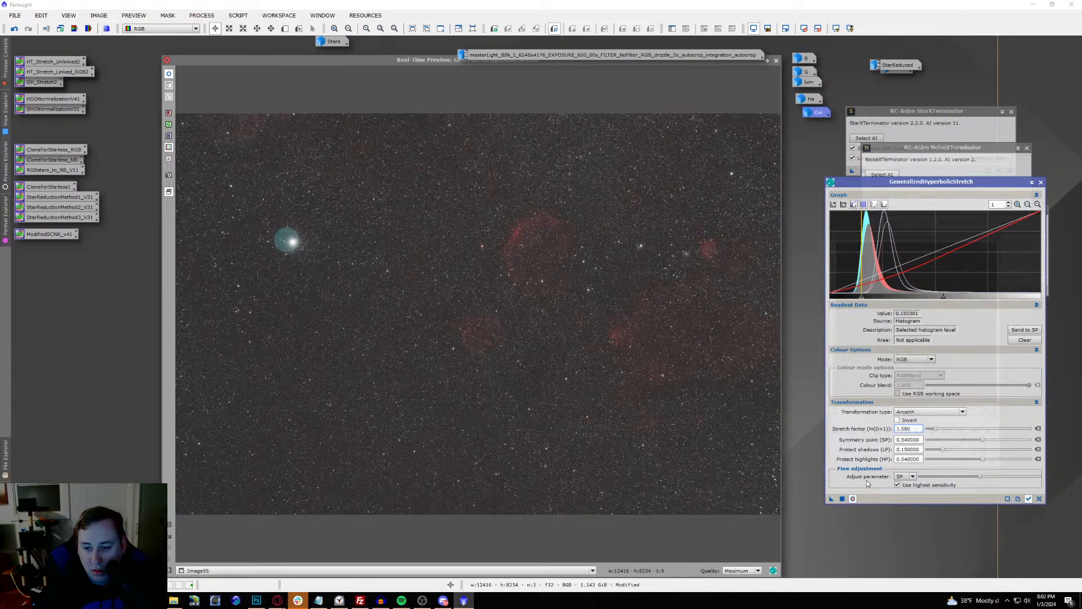
left_click(842, 499)
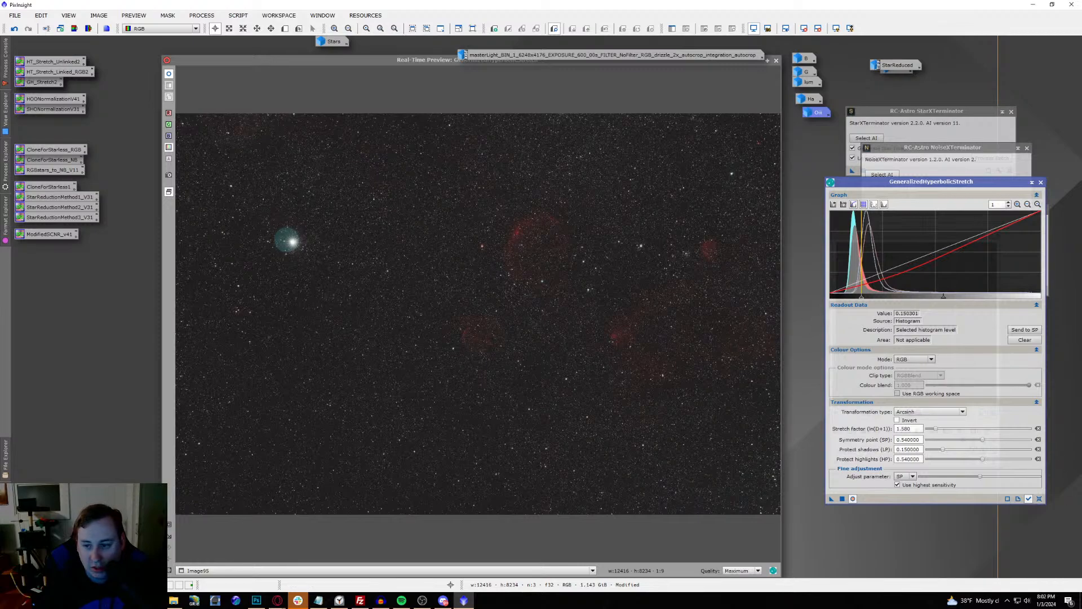
Step: Reset the GeneralizedHyperbolicStretch settings, close the real-time preview, and inspect the stretched image's stars and nebulosity up close
left_click(1039, 499)
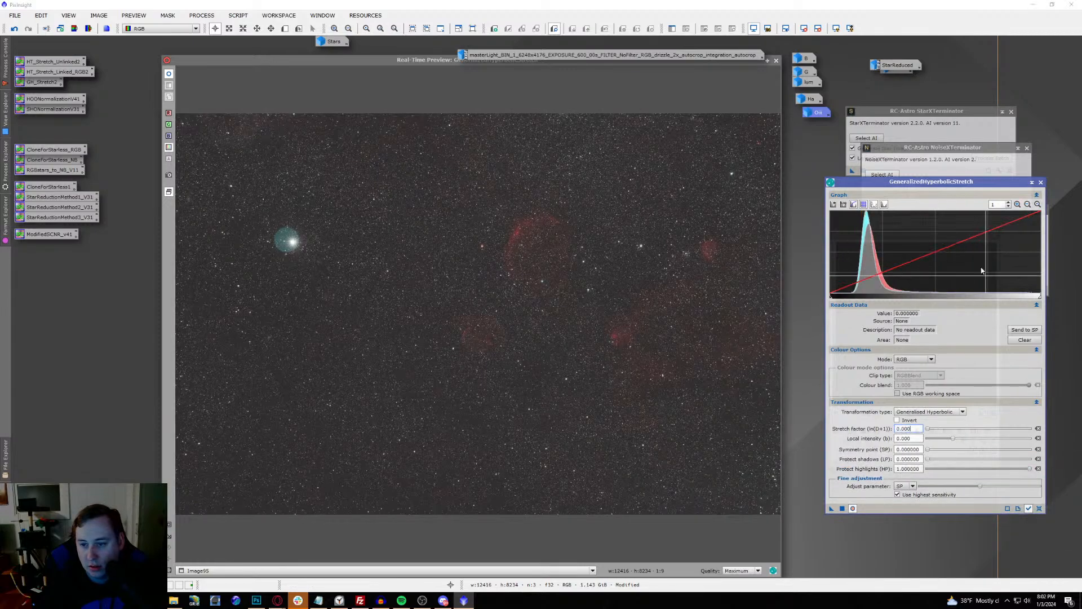
left_click(775, 61)
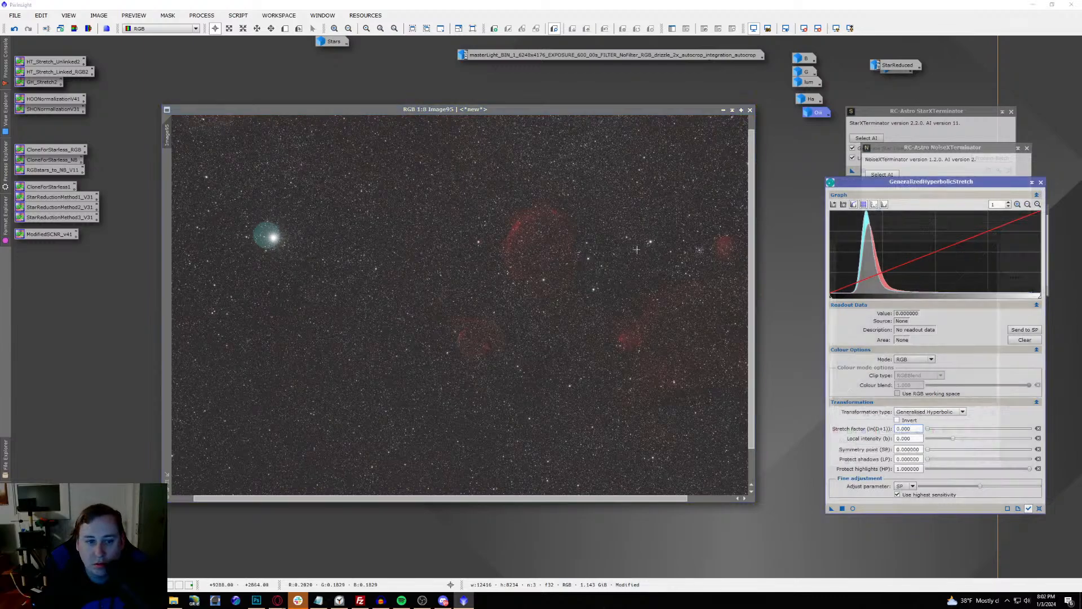
scroll(525, 246, "up", 5)
scroll(525, 246, "up", 2)
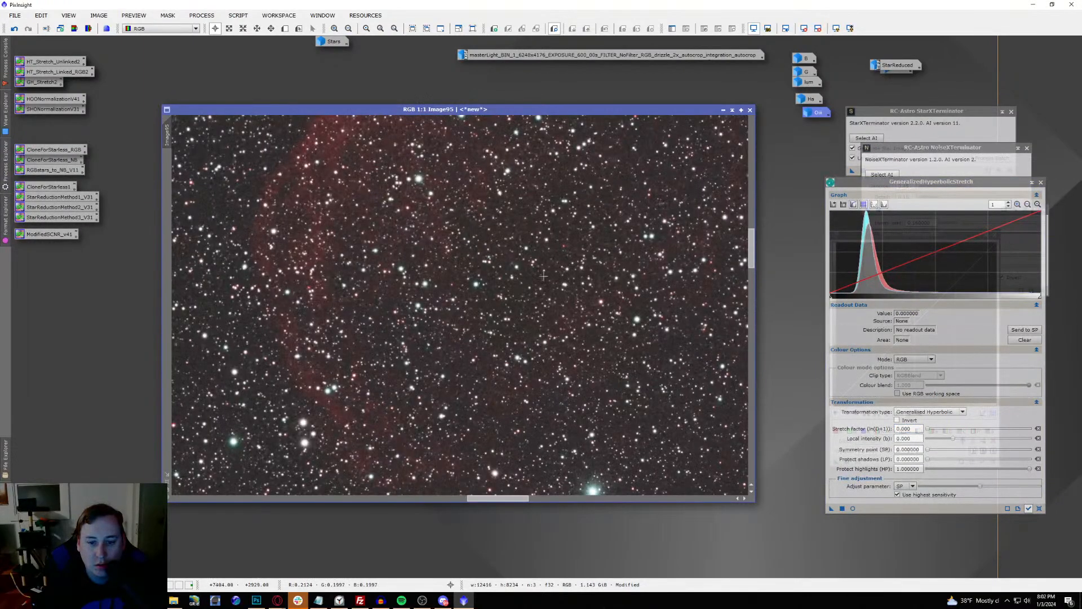
scroll(543, 276, "down", 6)
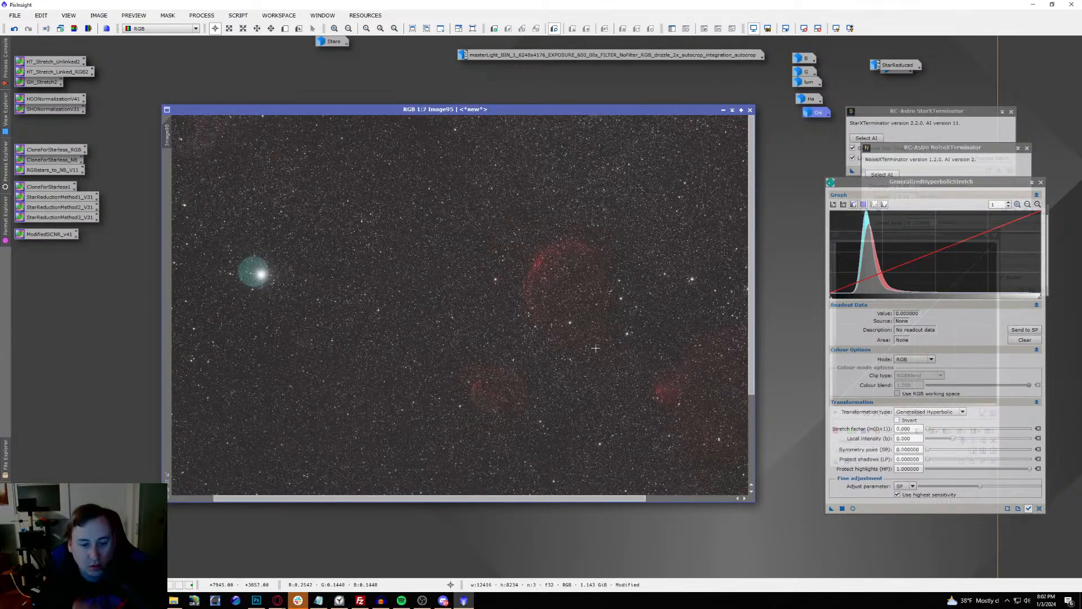
Step: Close the GeneralizedHyperbolicStretch window and place CurvesTransformation beside the Image95 window
scroll(596, 348, "down", 2)
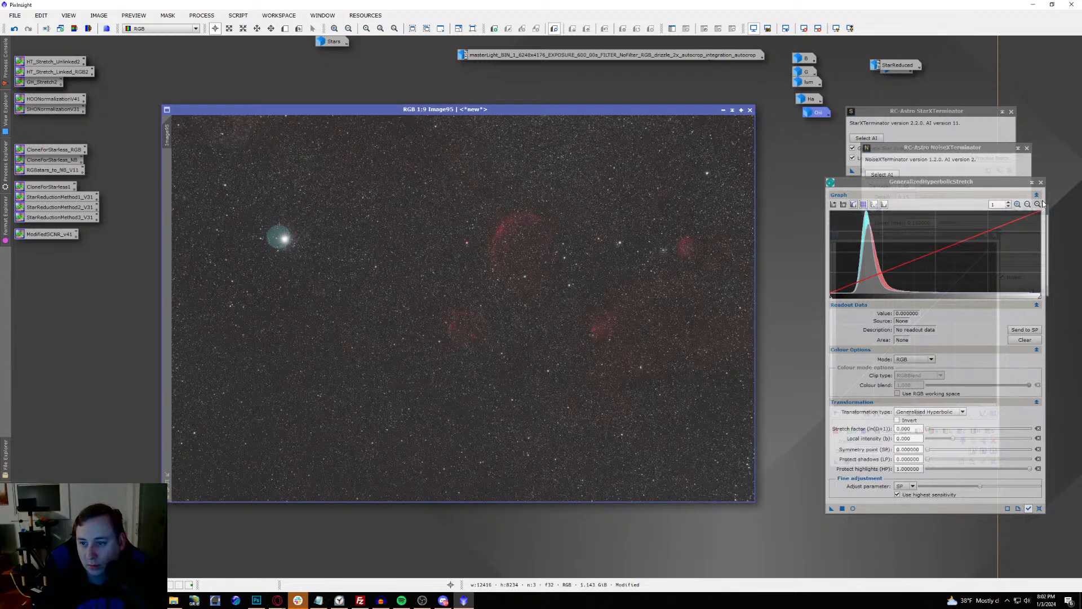
left_click(1042, 182)
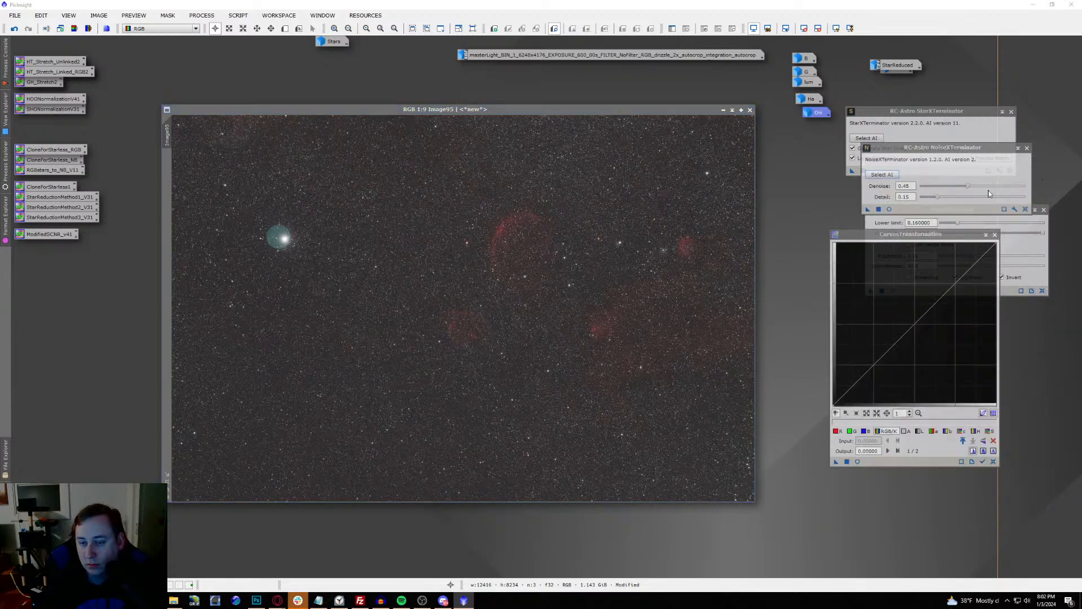
left_click(899, 235)
left_click_drag(899, 235, 828, 245)
left_click(403, 117)
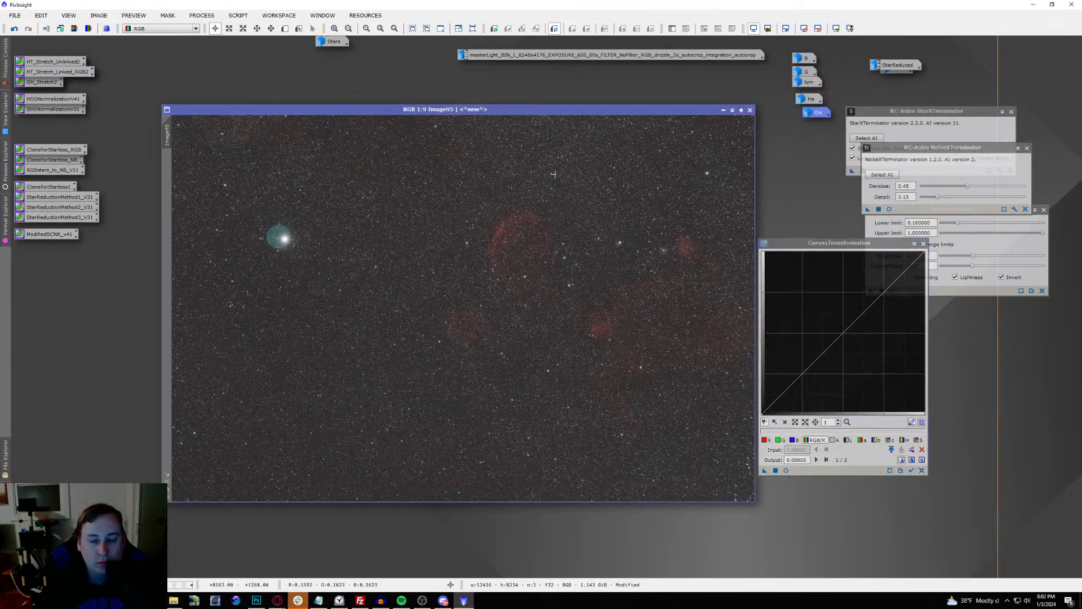
scroll(501, 281, "up", 8)
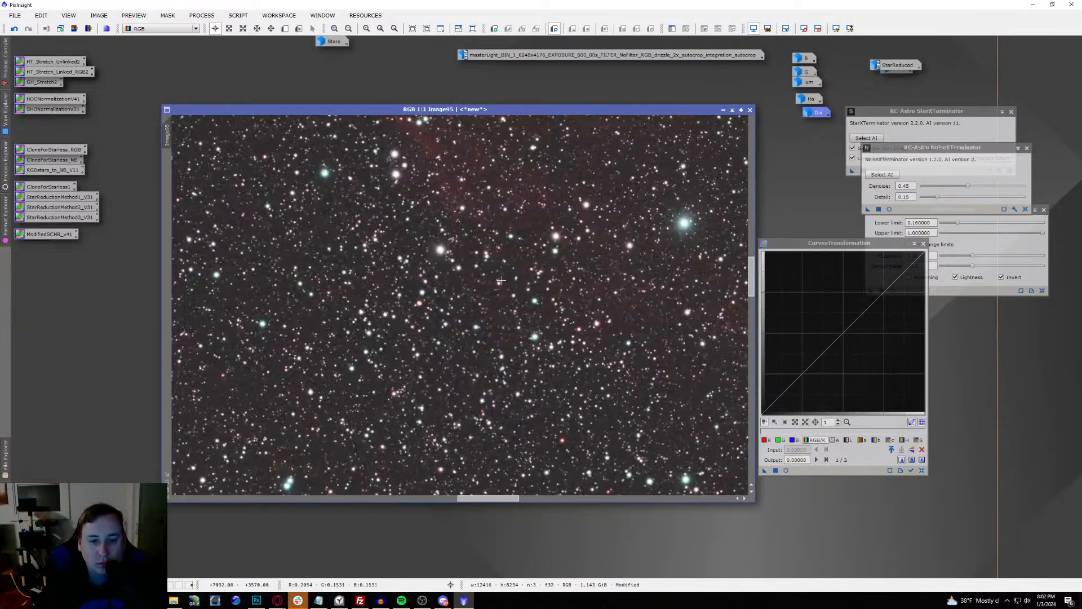
scroll(501, 280, "down", 5)
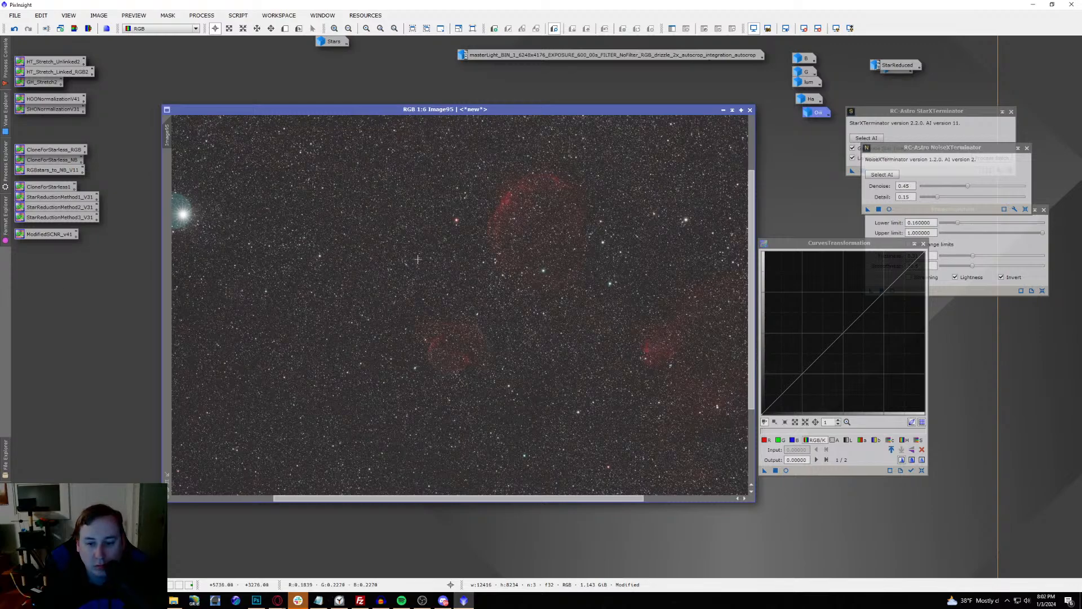
Step: Try a slight contrast S-curve on Image95 in the real-time preview, then reset the curve, collapse CurvesTransformation and close the preview
left_click(786, 472)
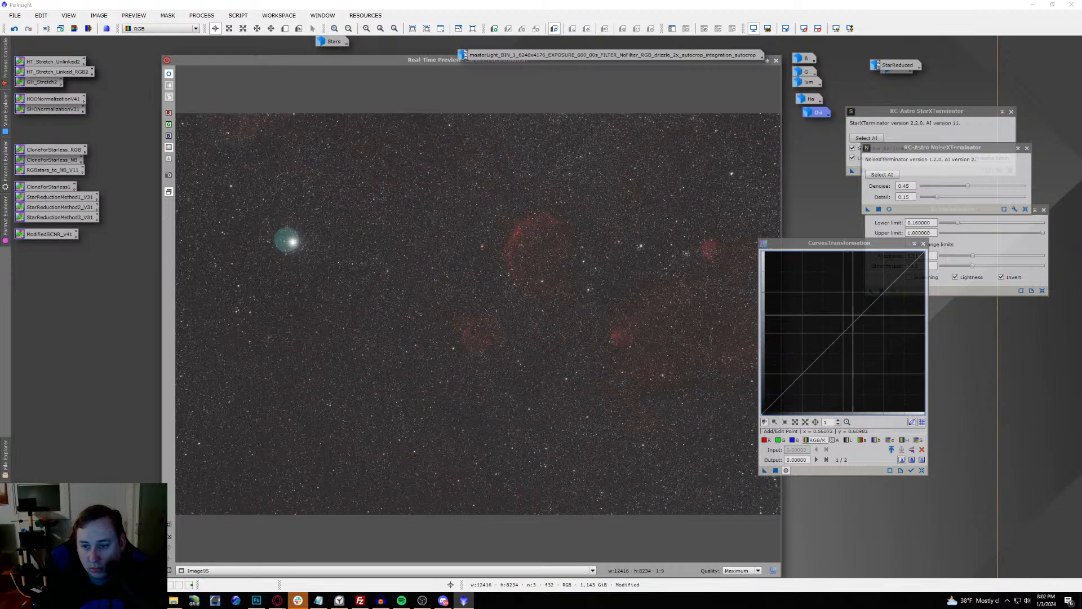
left_click_drag(850, 316, 854, 308)
left_click_drag(816, 360, 815, 369)
left_click(922, 470)
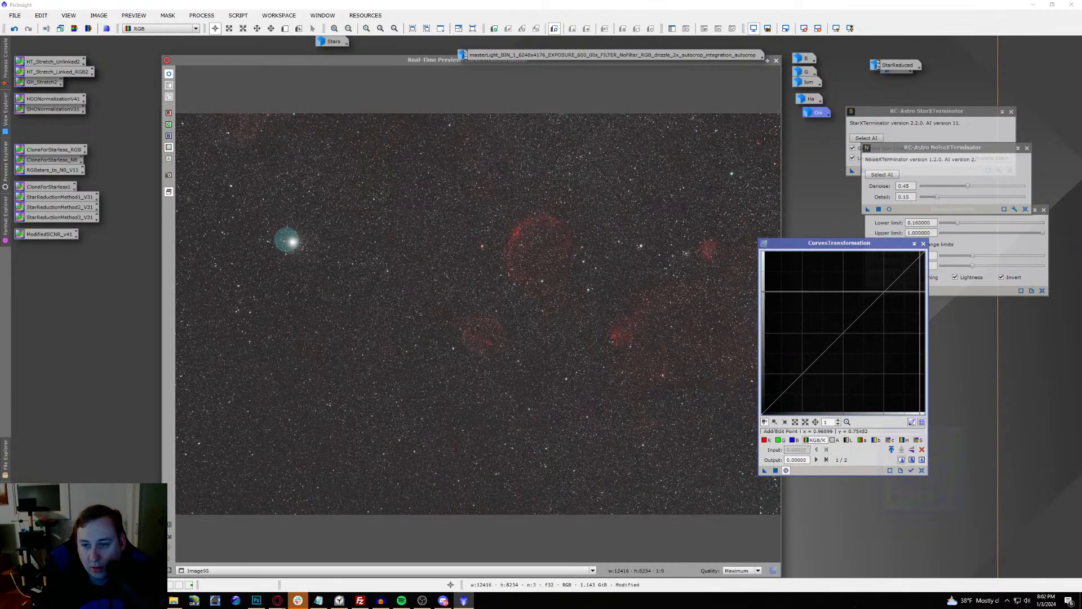
left_click(914, 243)
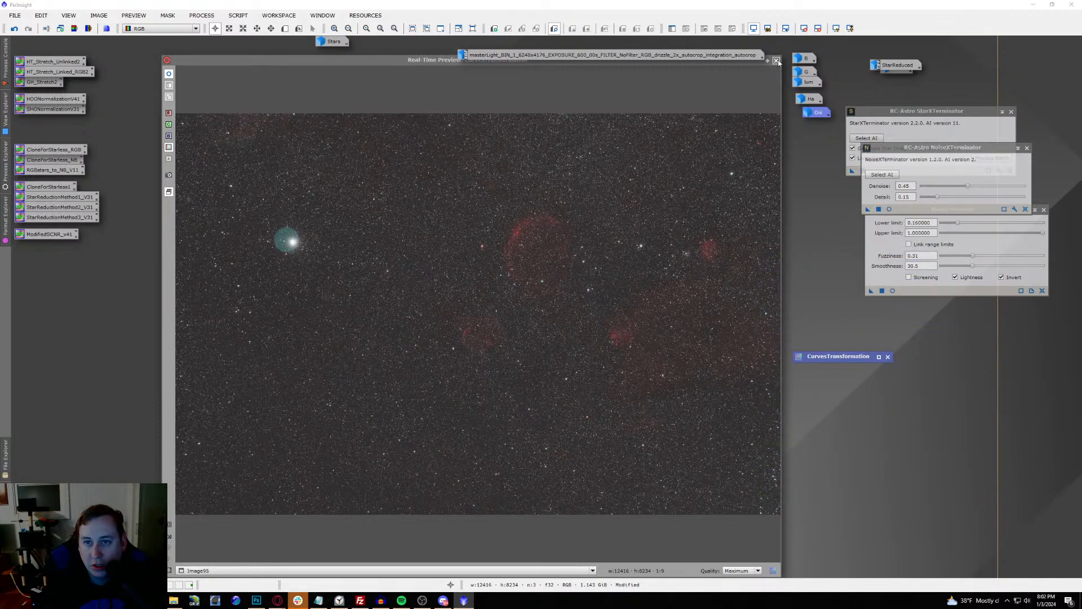
left_click(776, 61)
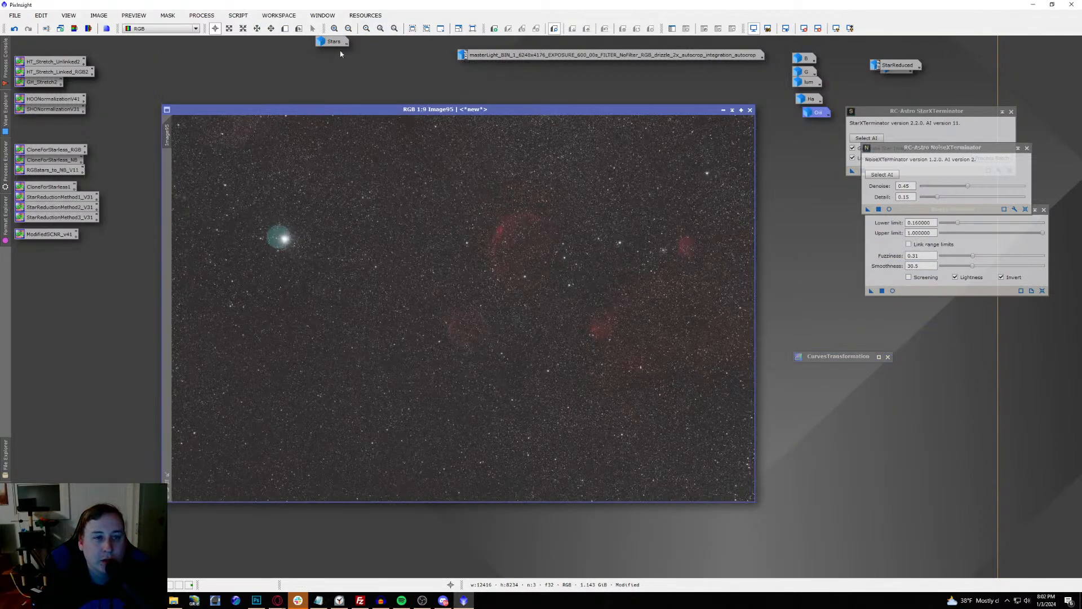
Step: Open HistogramTransformation with a real-time preview of Image95 and the combined RGB/K channel selected
left_click(201, 15)
mouse_move(225, 28)
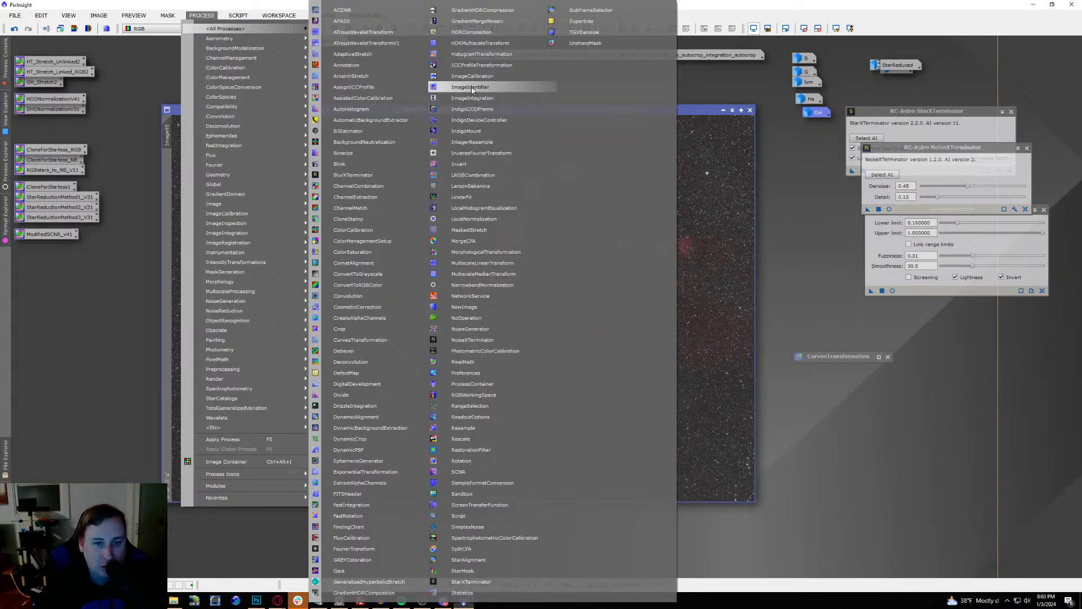
left_click(482, 53)
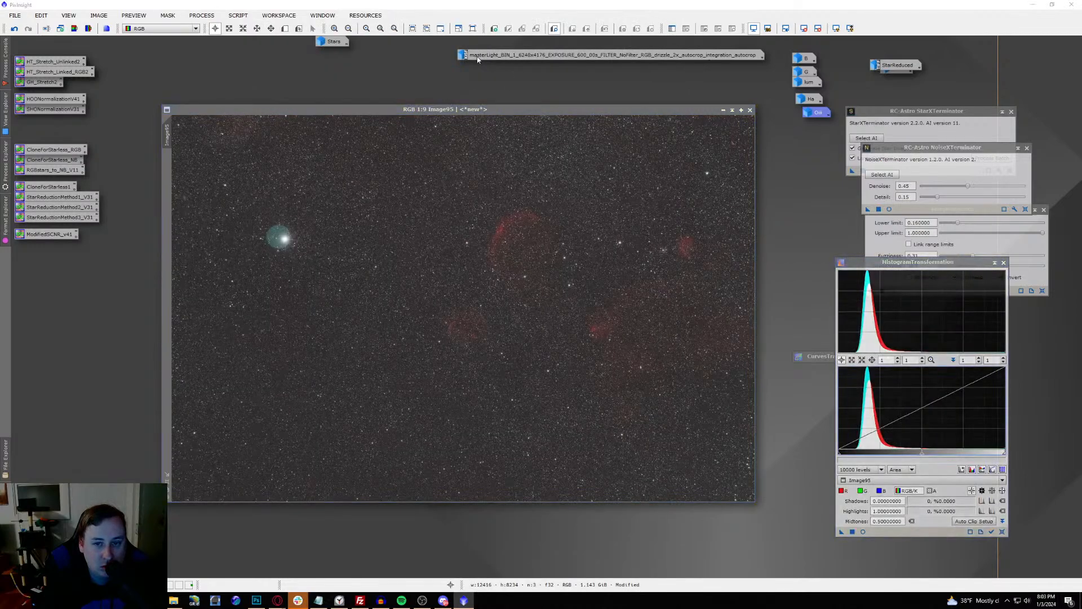
left_click(862, 531)
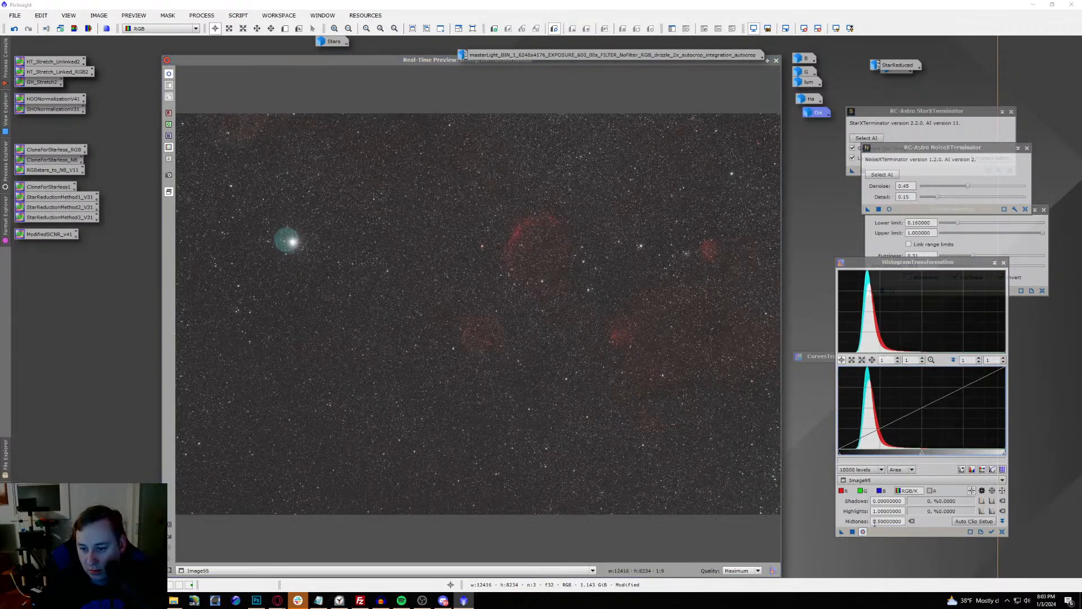
left_click(861, 492)
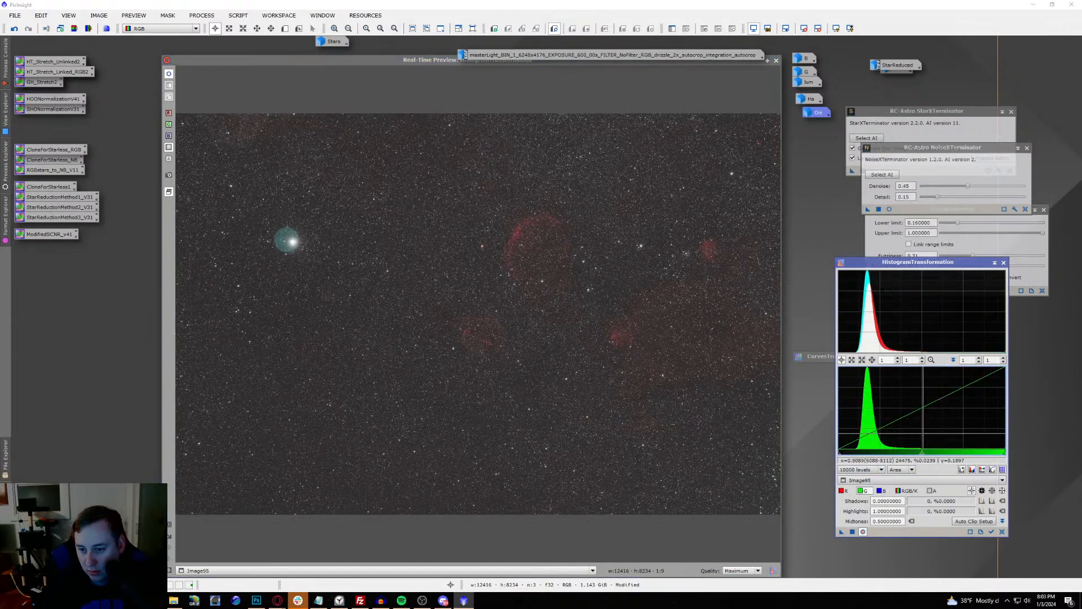
left_click(905, 491)
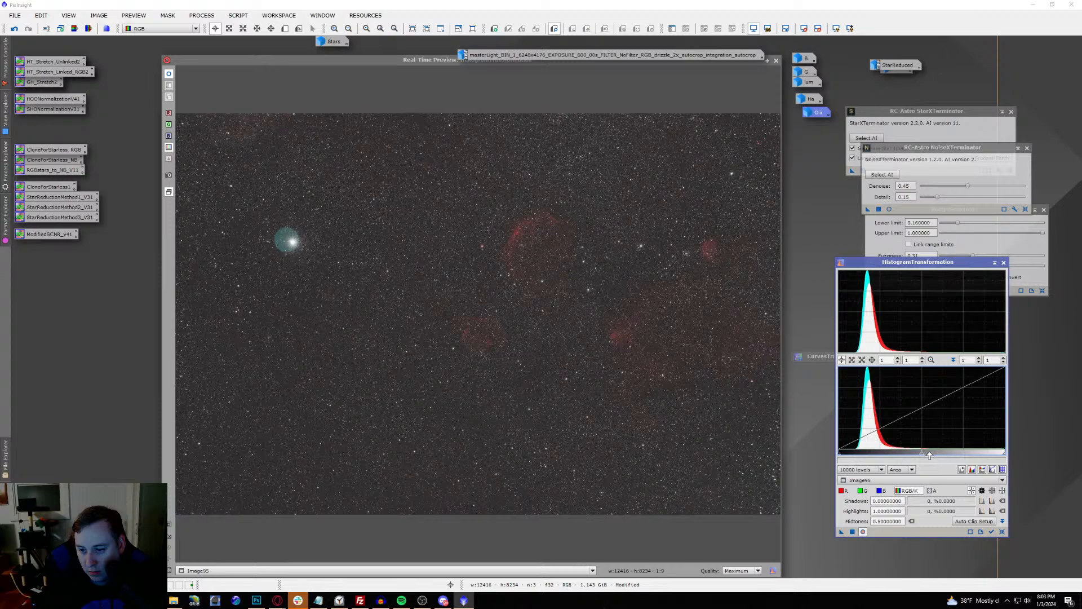
Step: Try a histogram stretch with shadows about 0.084 and midtones about 0.365, then reset the settings
left_click_drag(925, 454, 851, 456)
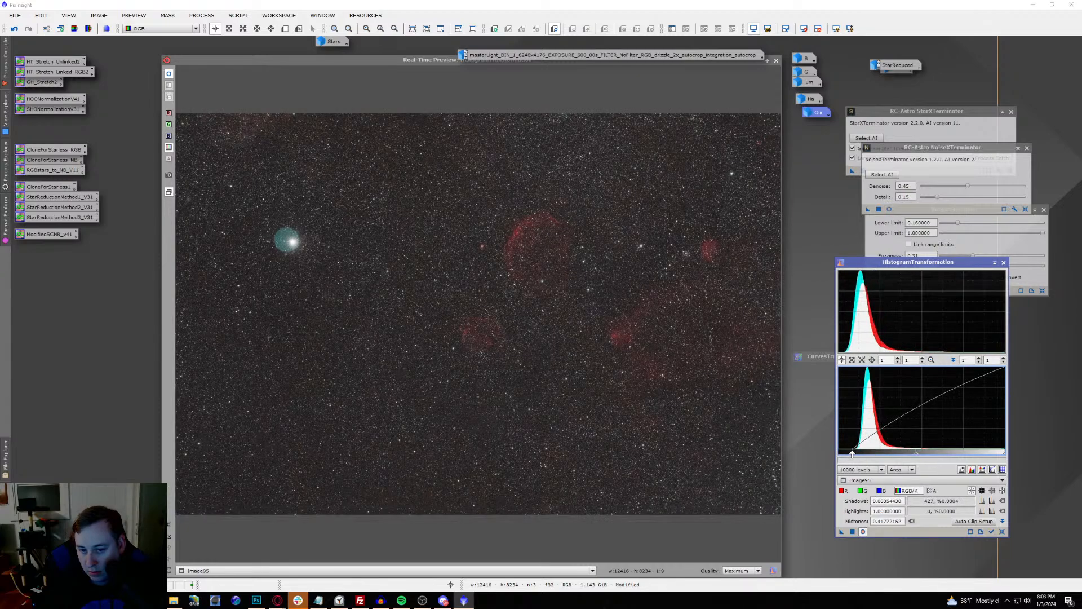
left_click_drag(921, 456, 908, 457)
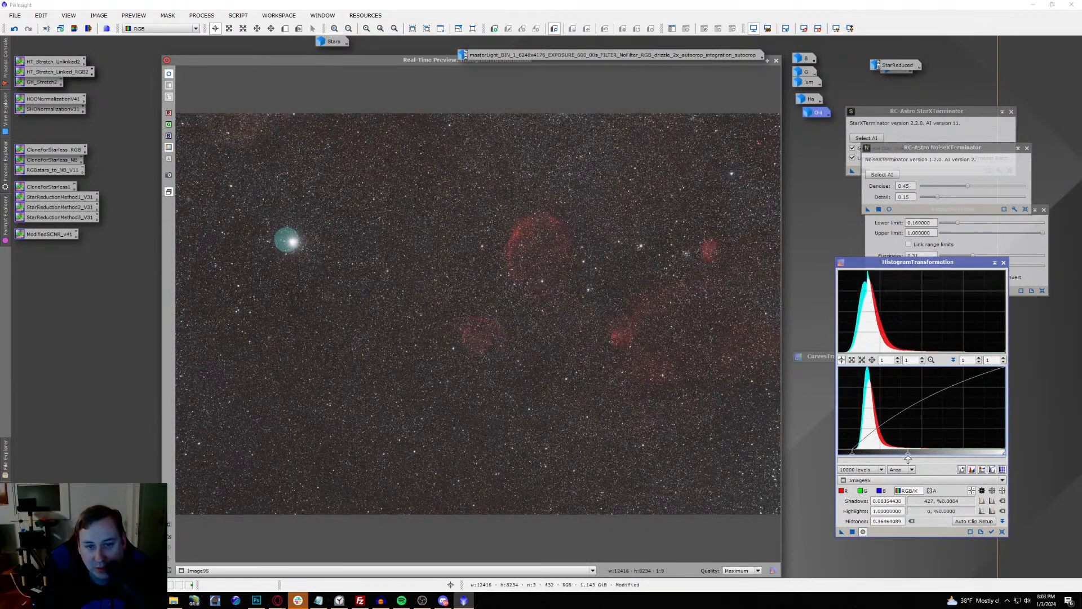
left_click(1003, 532)
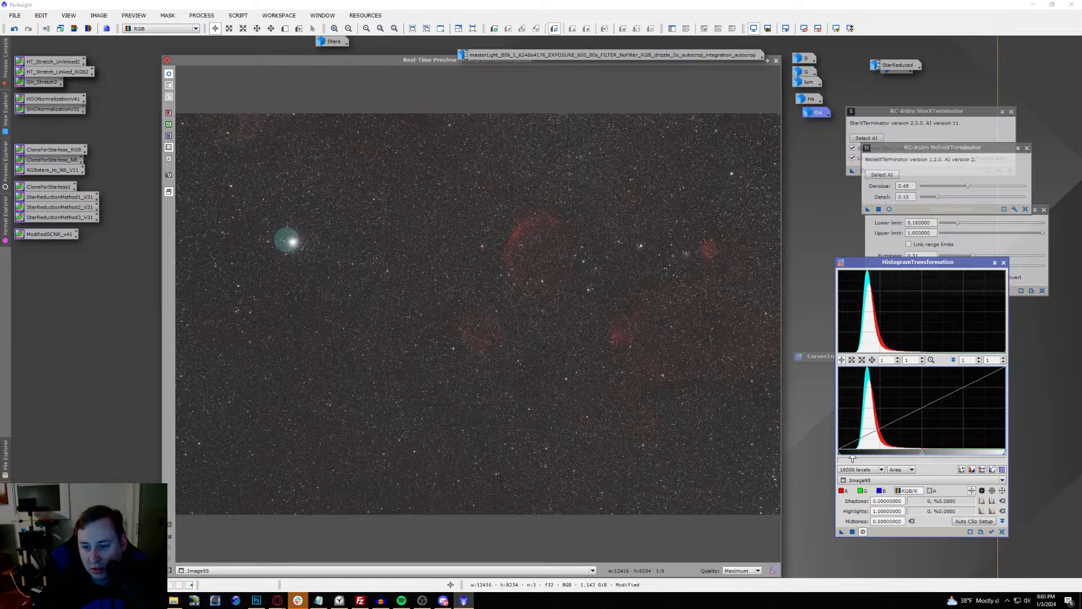
Step: Apply a histogram transformation with RGB/K shadows about 0.041 and red midtones about 0.511, then reset its settings
left_click_drag(841, 456, 844, 457)
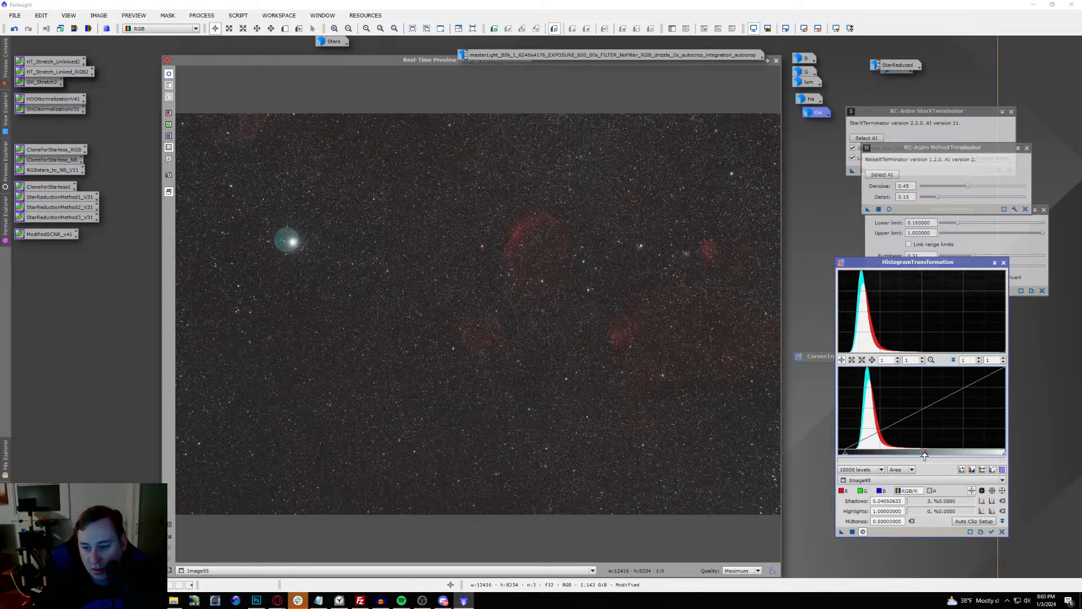
left_click(843, 490)
left_click_drag(920, 453, 923, 456)
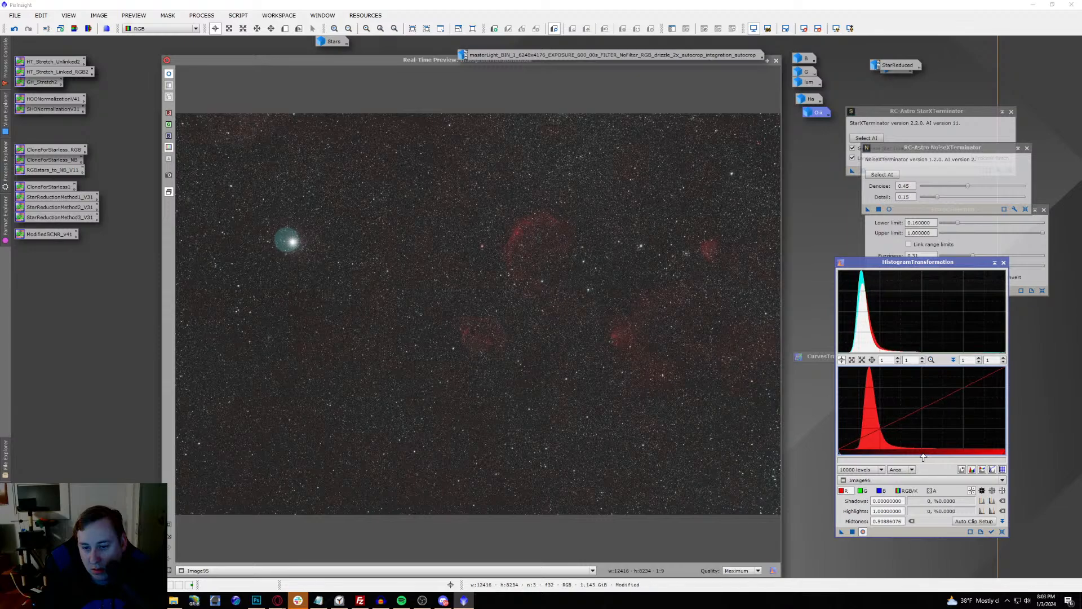
left_click_drag(923, 457, 924, 458)
left_click(852, 531)
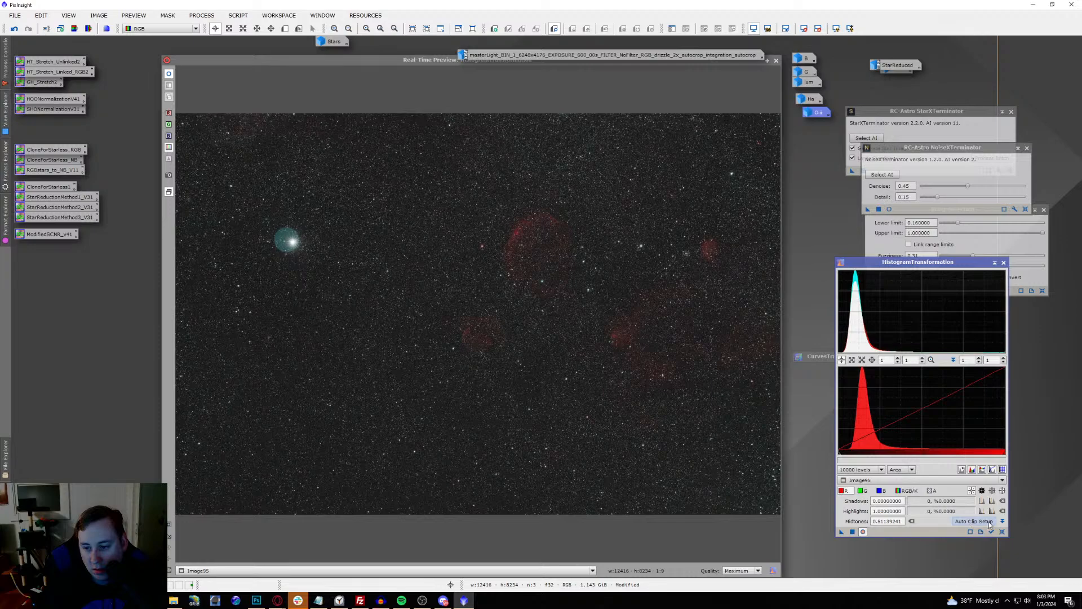
left_click(1002, 531)
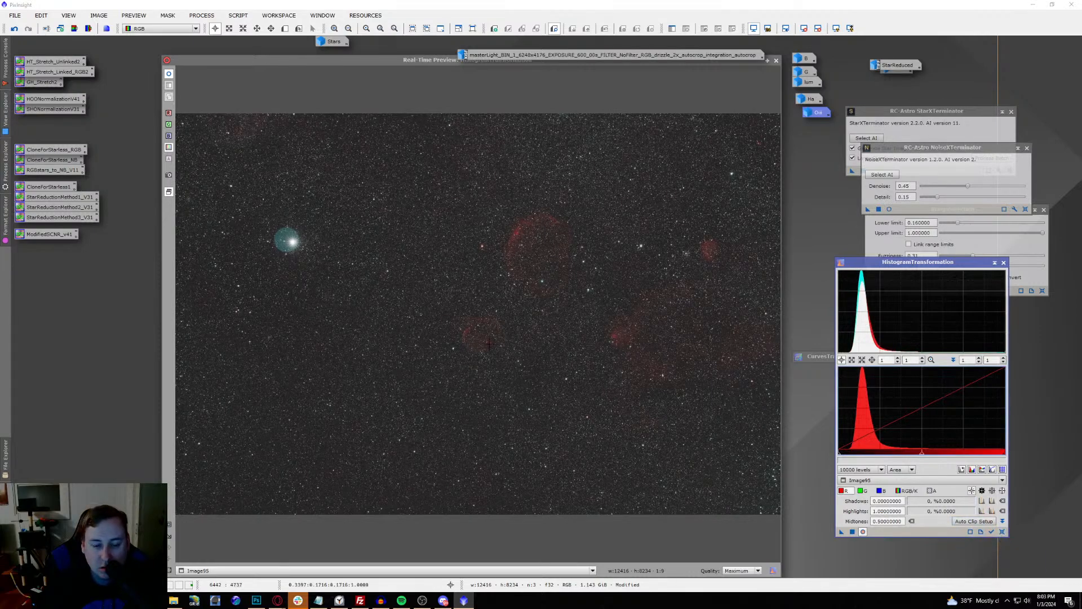
Step: Close the real-time preview and examine the stars and red nebulosity of Image95 at different zoom levels
left_click(680, 228)
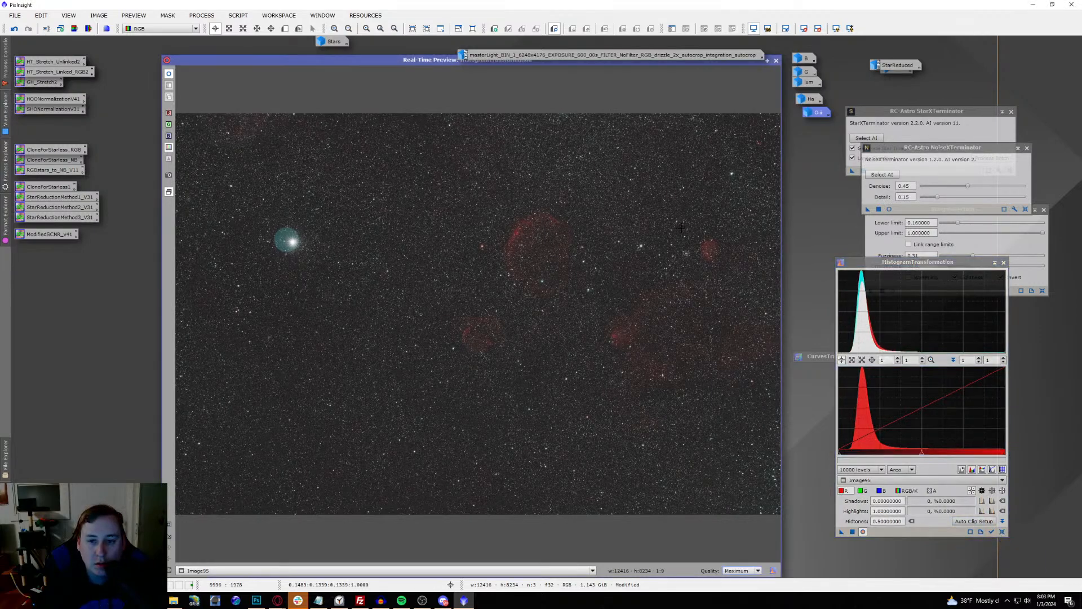
left_click(776, 61)
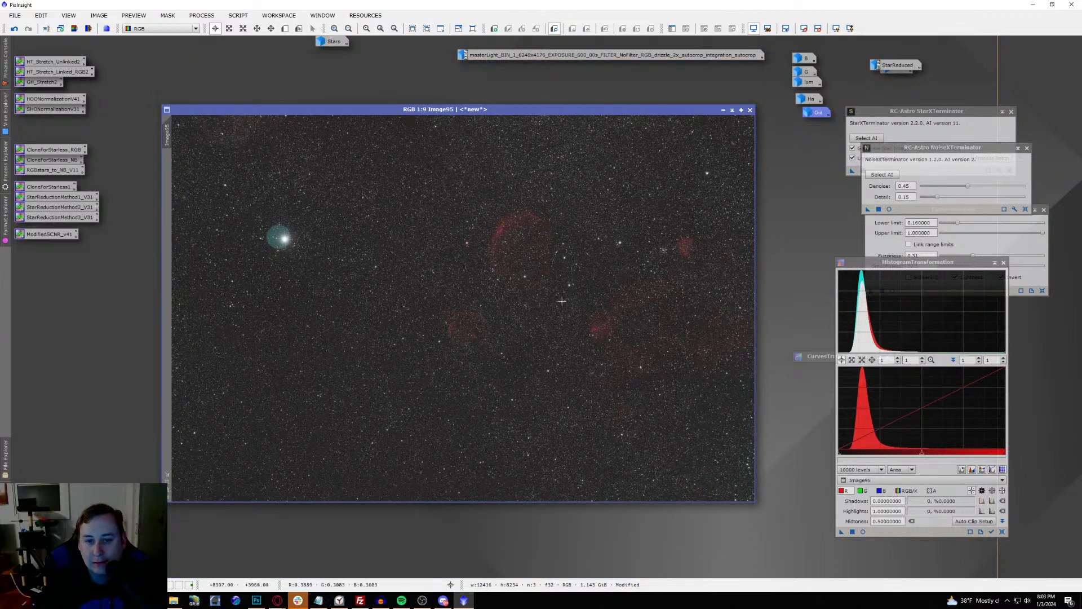
scroll(495, 296, "up", 5)
scroll(495, 296, "up", 1)
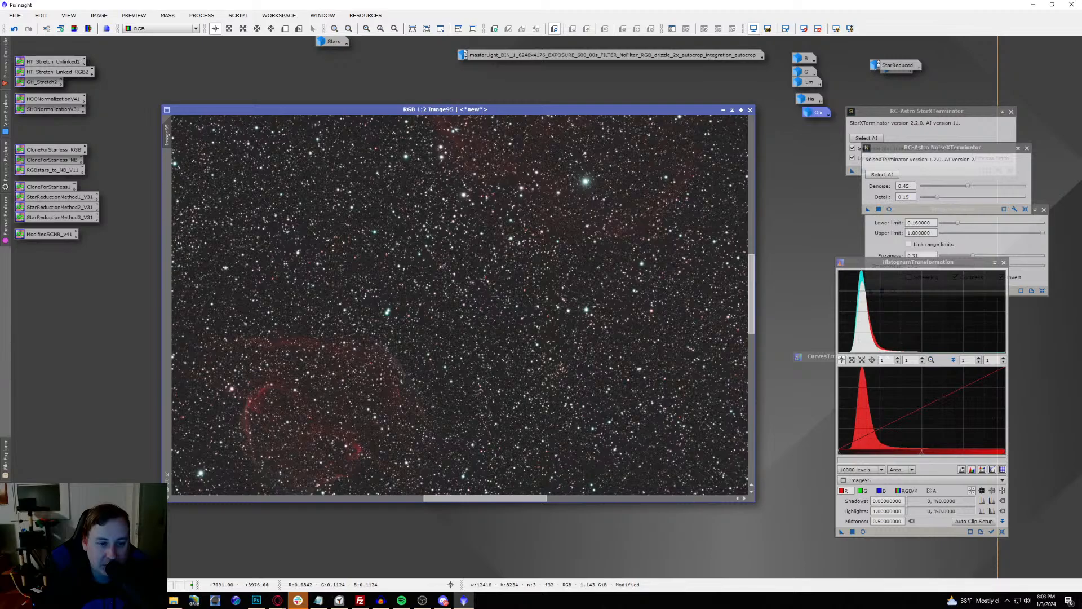
scroll(585, 299, "down", 8)
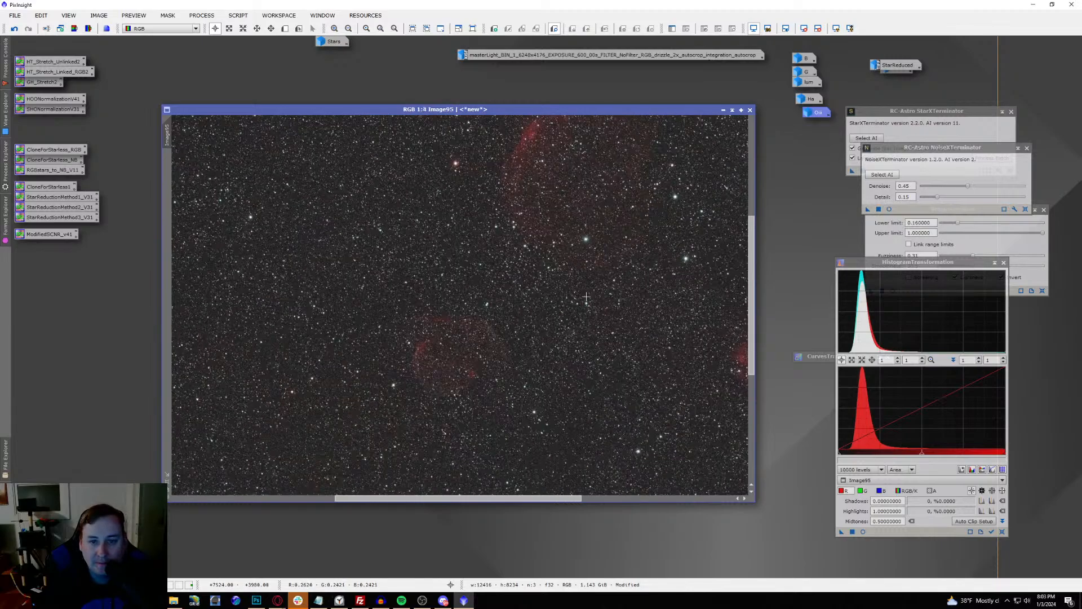
scroll(600, 296, "up", 1)
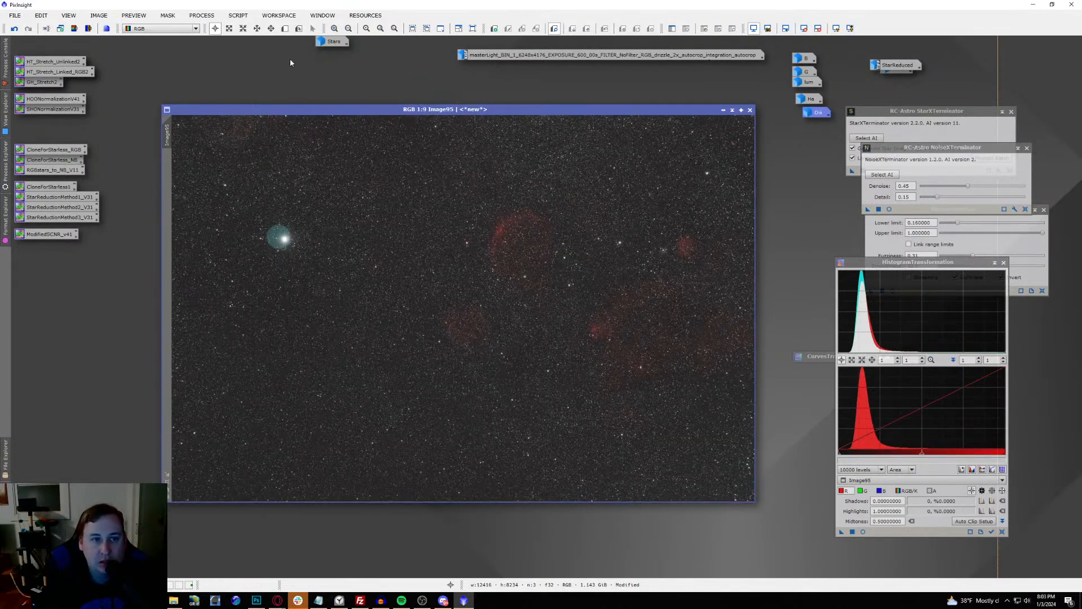
Step: Crop Image95 with DynamicCrop to the red nebulae, 7088 by 5147 pixels, excluding the bright teal star, and fit the view to the window
left_click(201, 15)
mouse_move(225, 28)
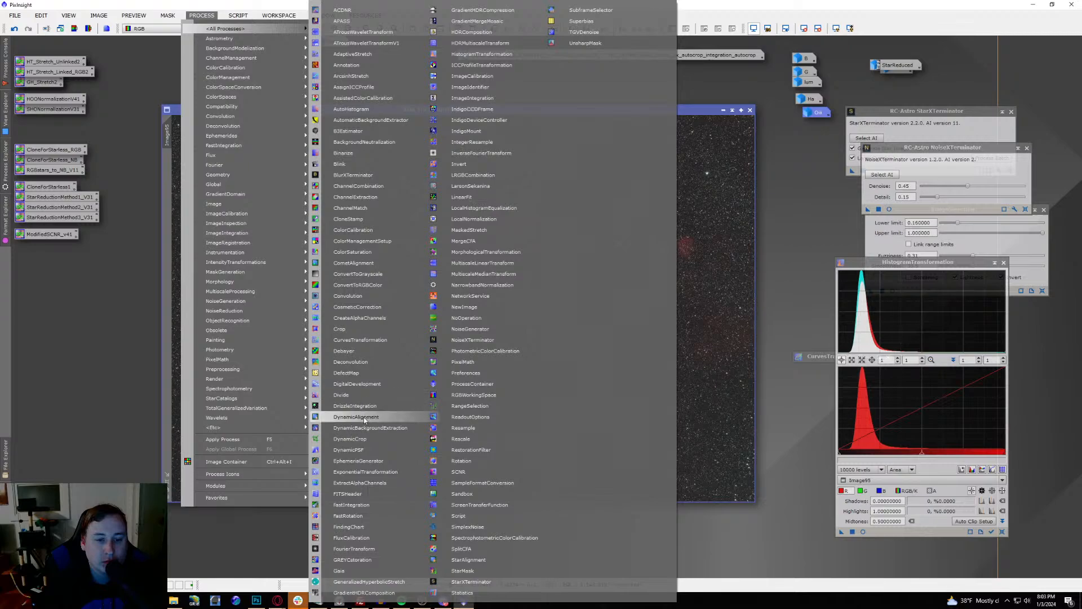
left_click(350, 439)
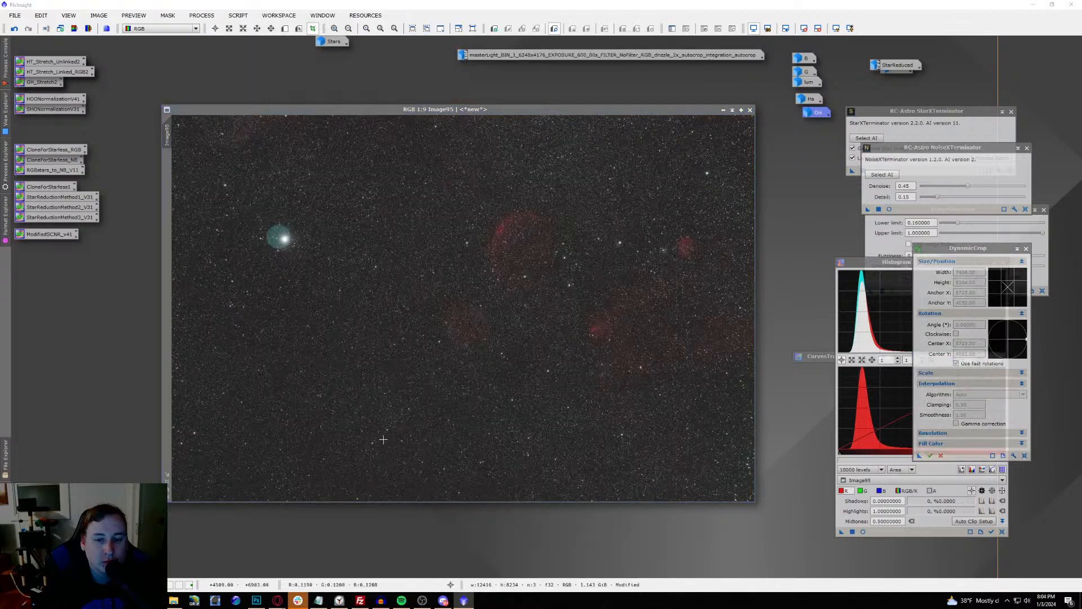
left_click(1023, 457)
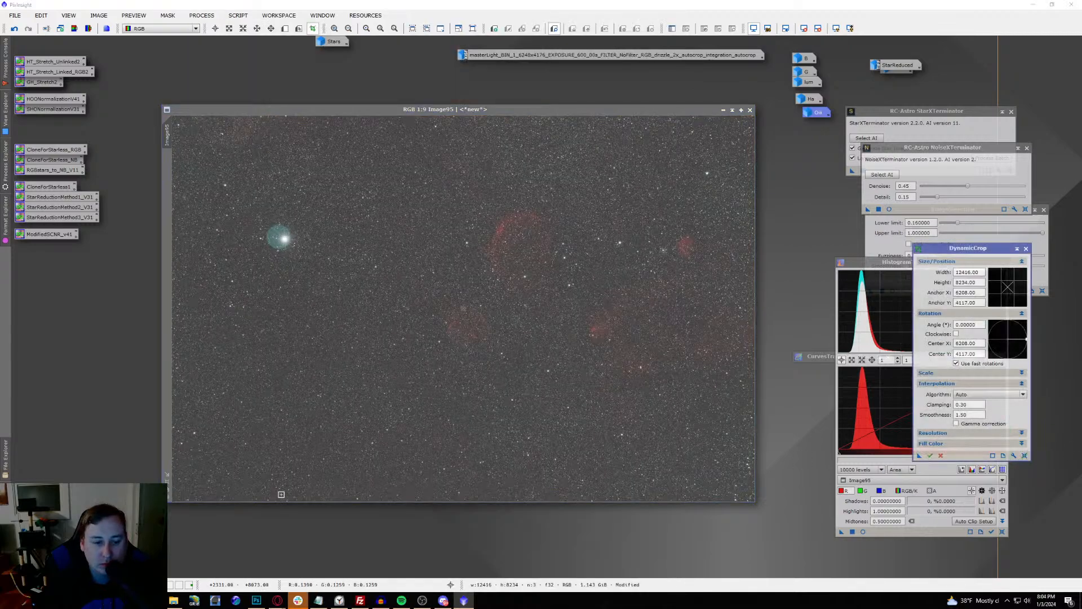
left_click_drag(754, 500, 794, 543)
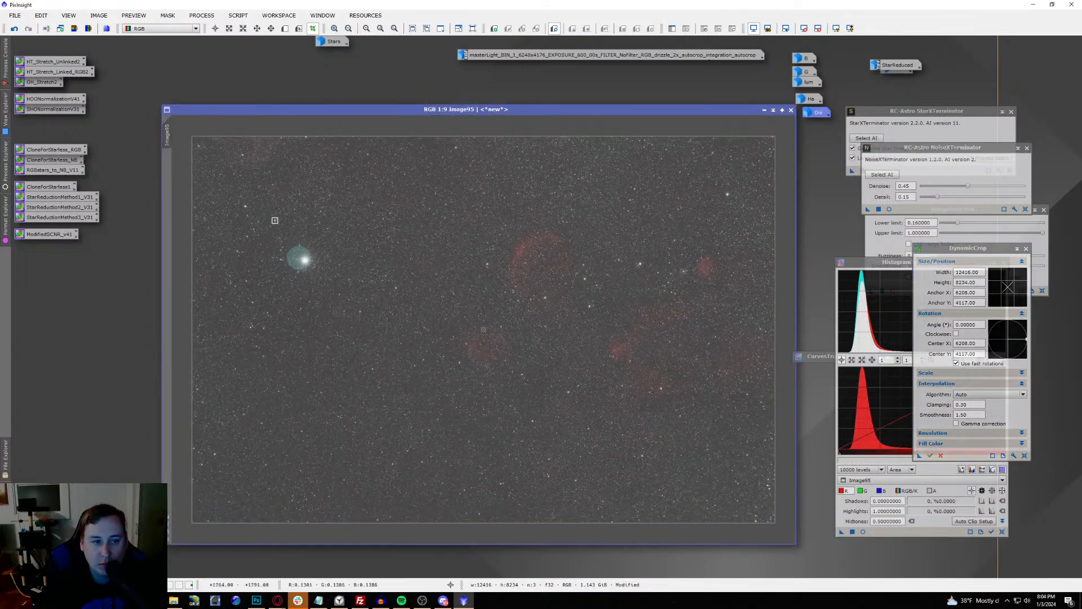
left_click_drag(194, 139, 442, 204)
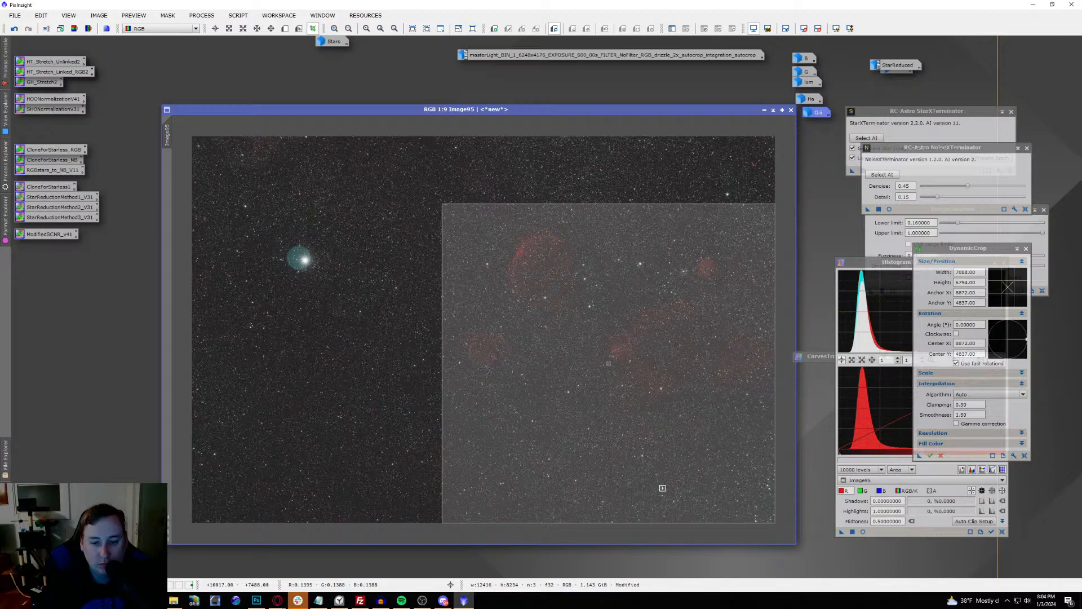
left_click_drag(641, 522, 644, 445)
left_click_drag(616, 326, 615, 335)
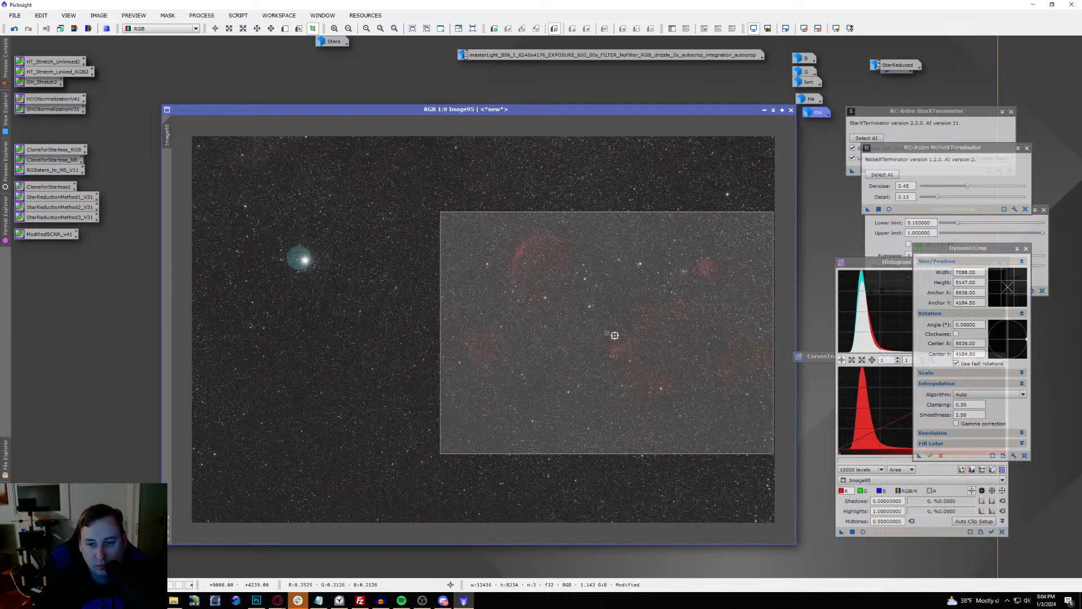
key("Return")
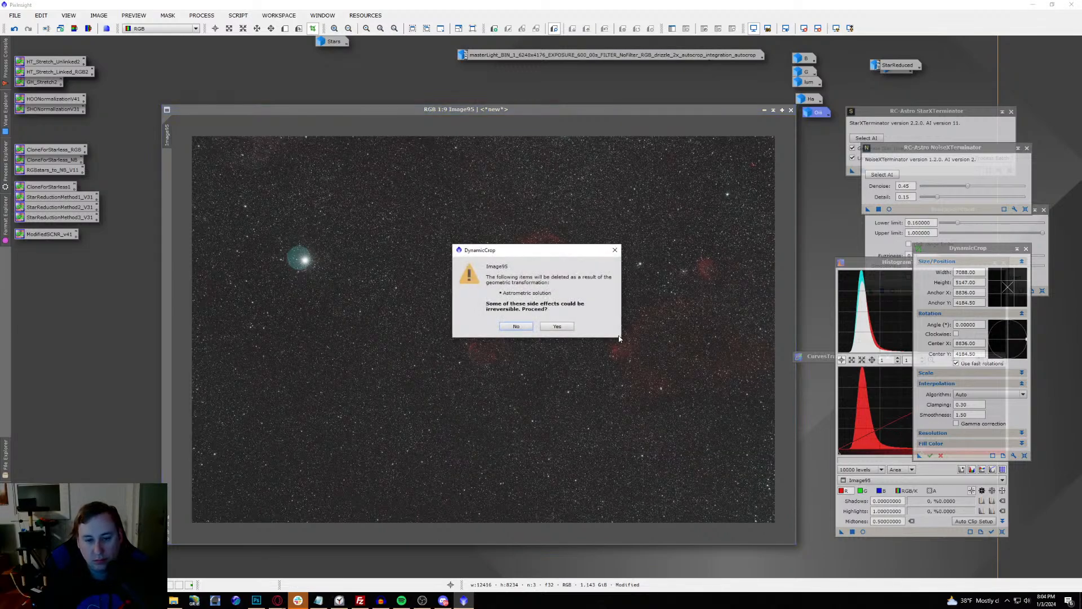
key("Return")
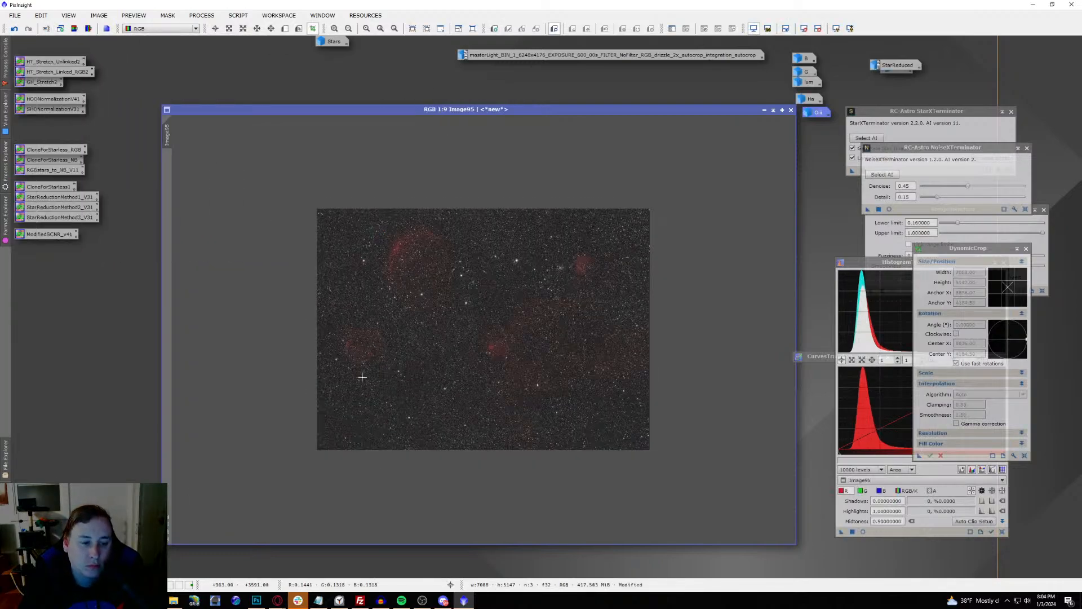
left_click(168, 527)
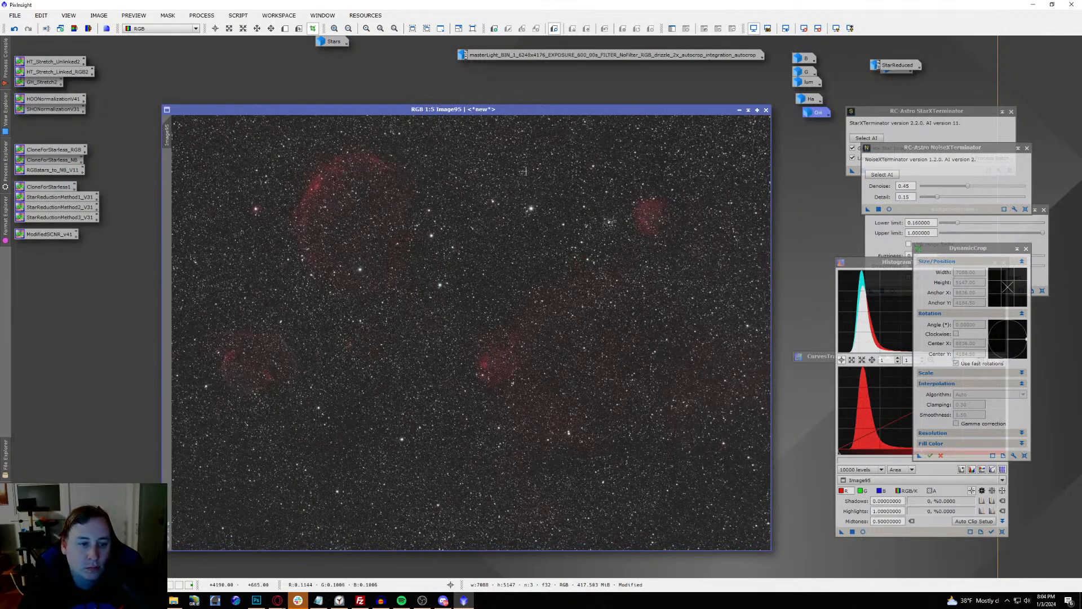
Step: Remove the stars from Image95 with StarXTerminator and store the minimized stars image beneath the Stars image icon
left_click(979, 113)
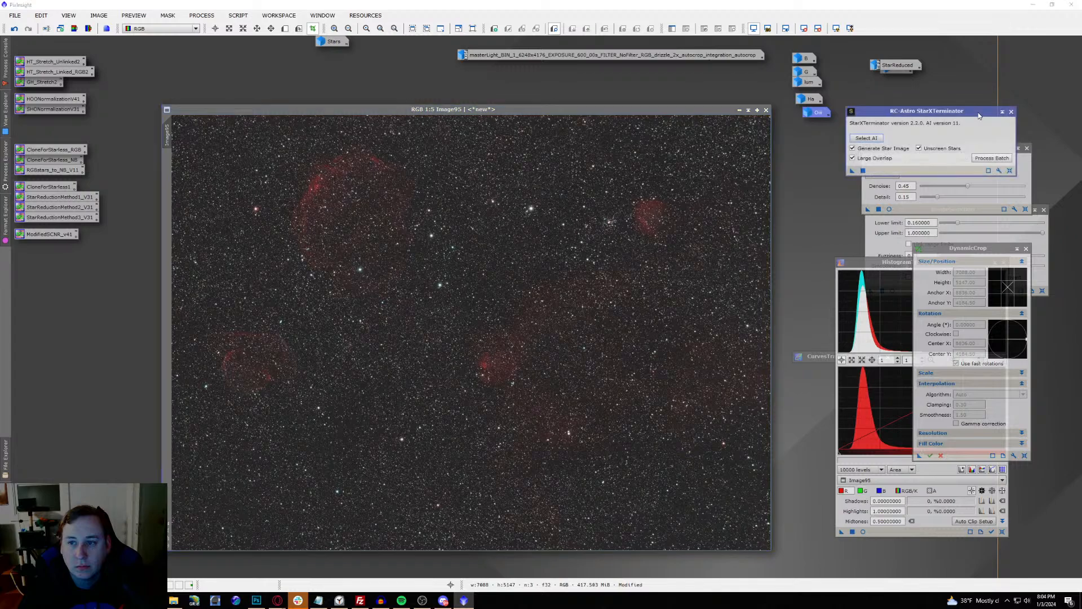
left_click(852, 172)
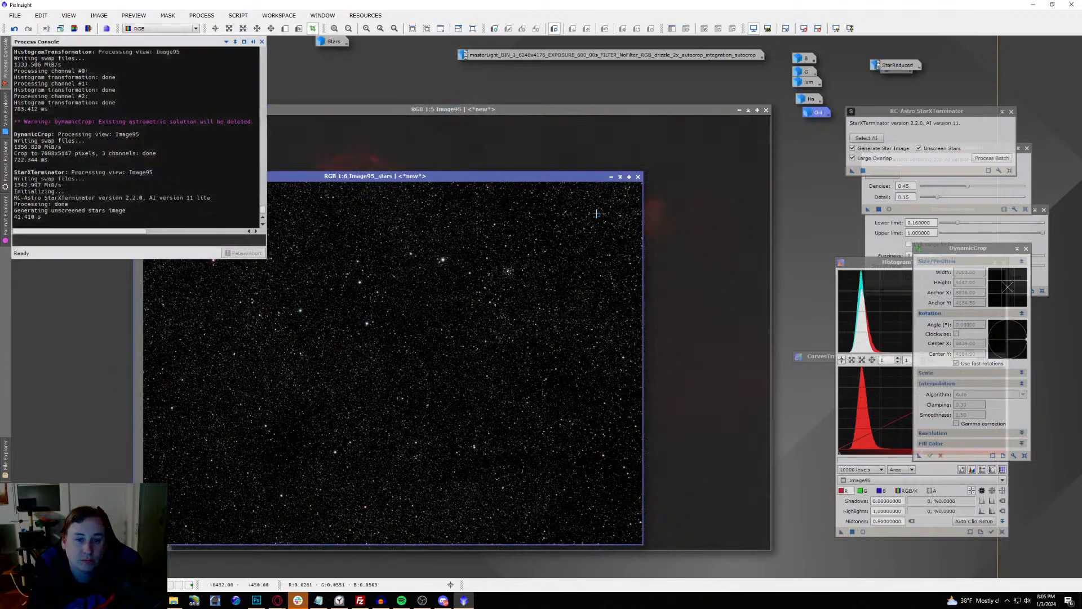
left_click(611, 176)
left_click_drag(418, 363, 334, 75)
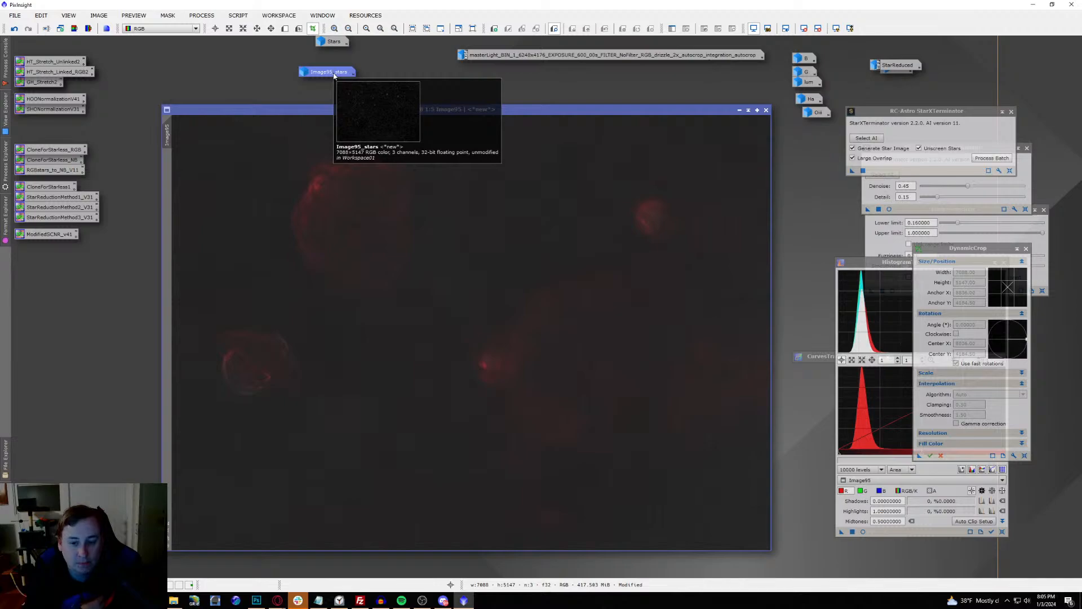